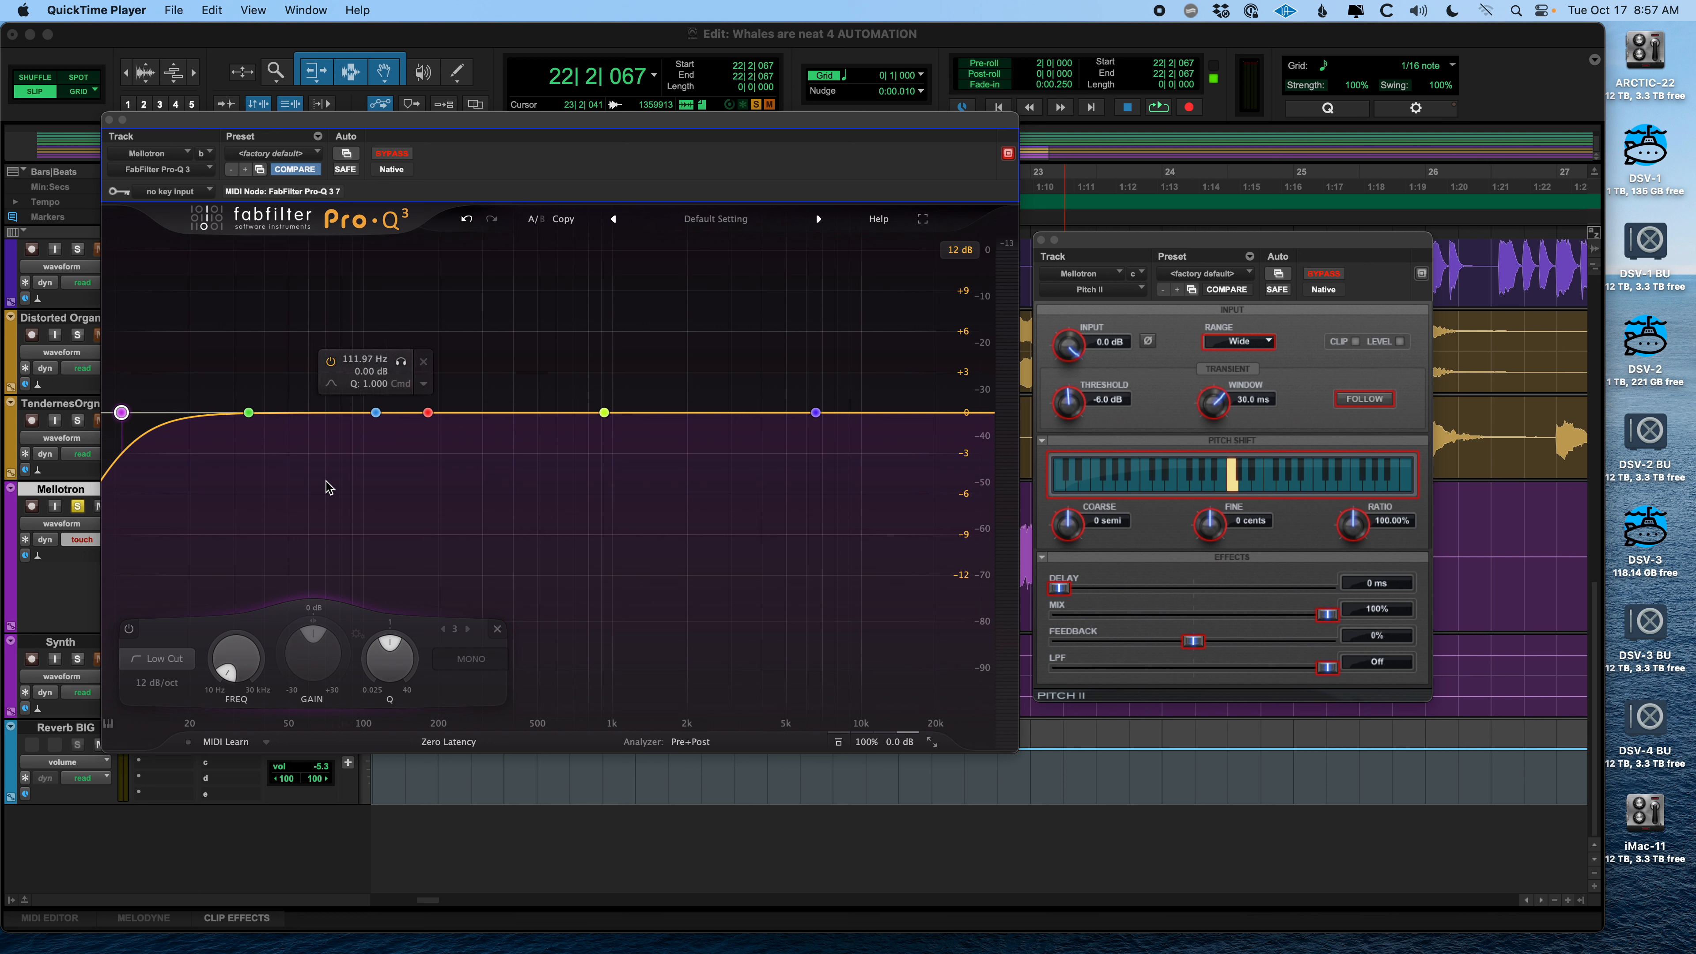
Play the Mellotron passage from bar 22 with the Pro-Q 3 and Pitch II windows open, and stop playback
drag(548, 127, 548, 122)
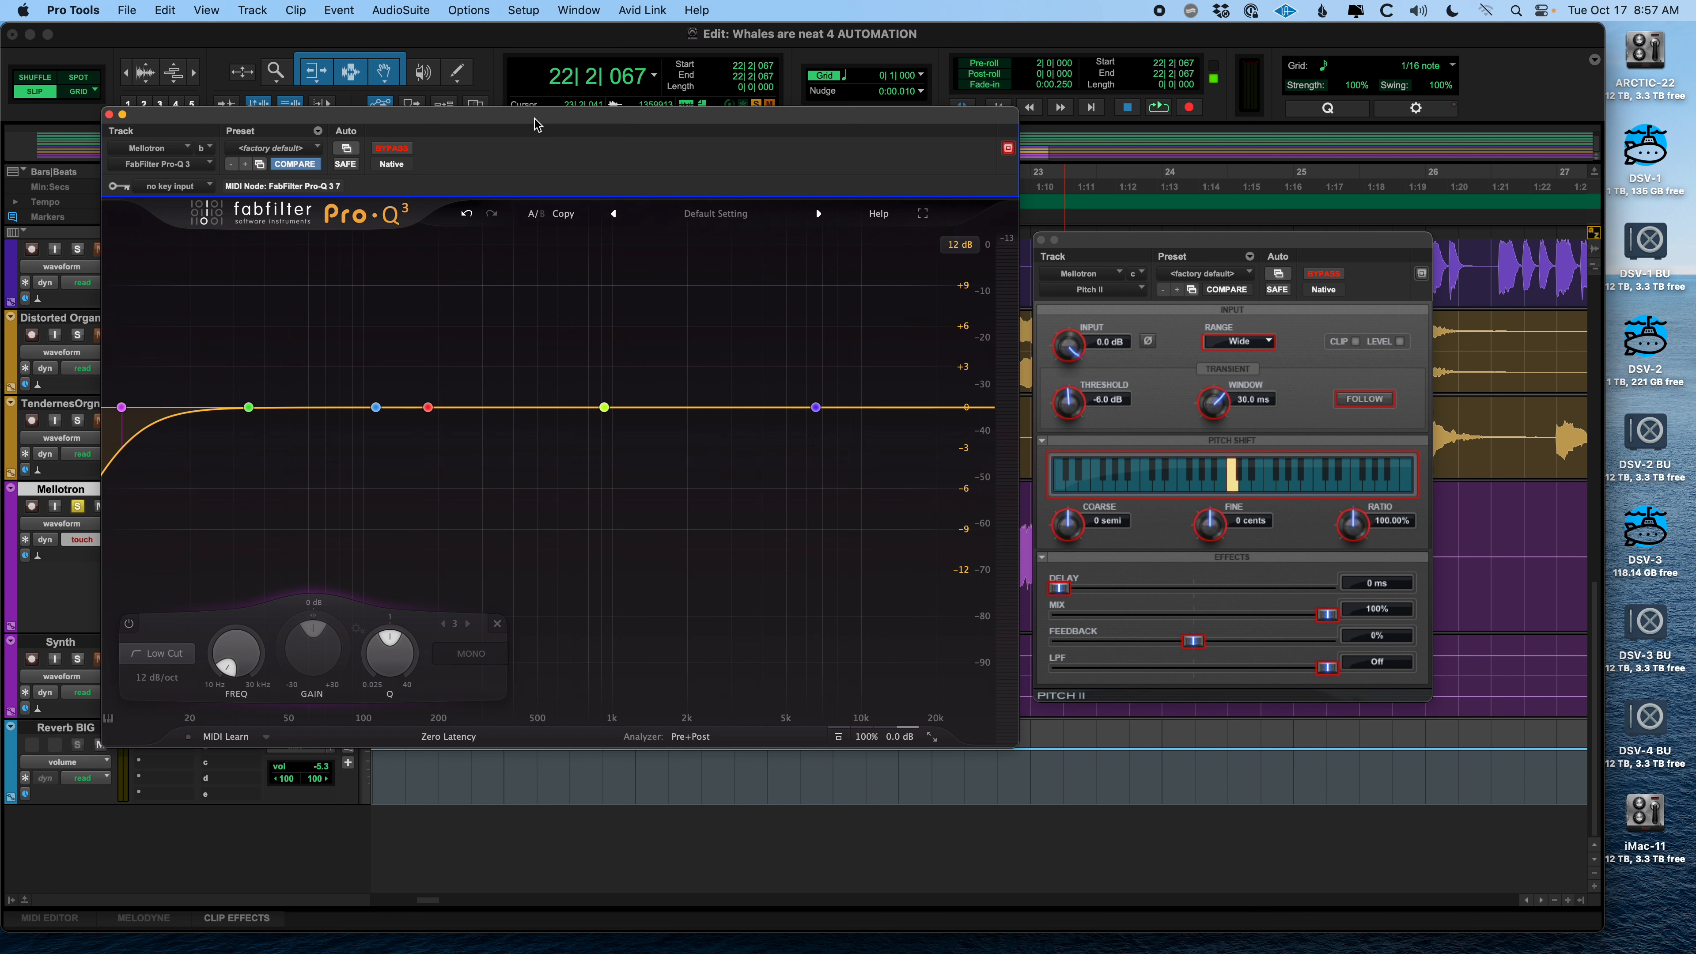
key(space)
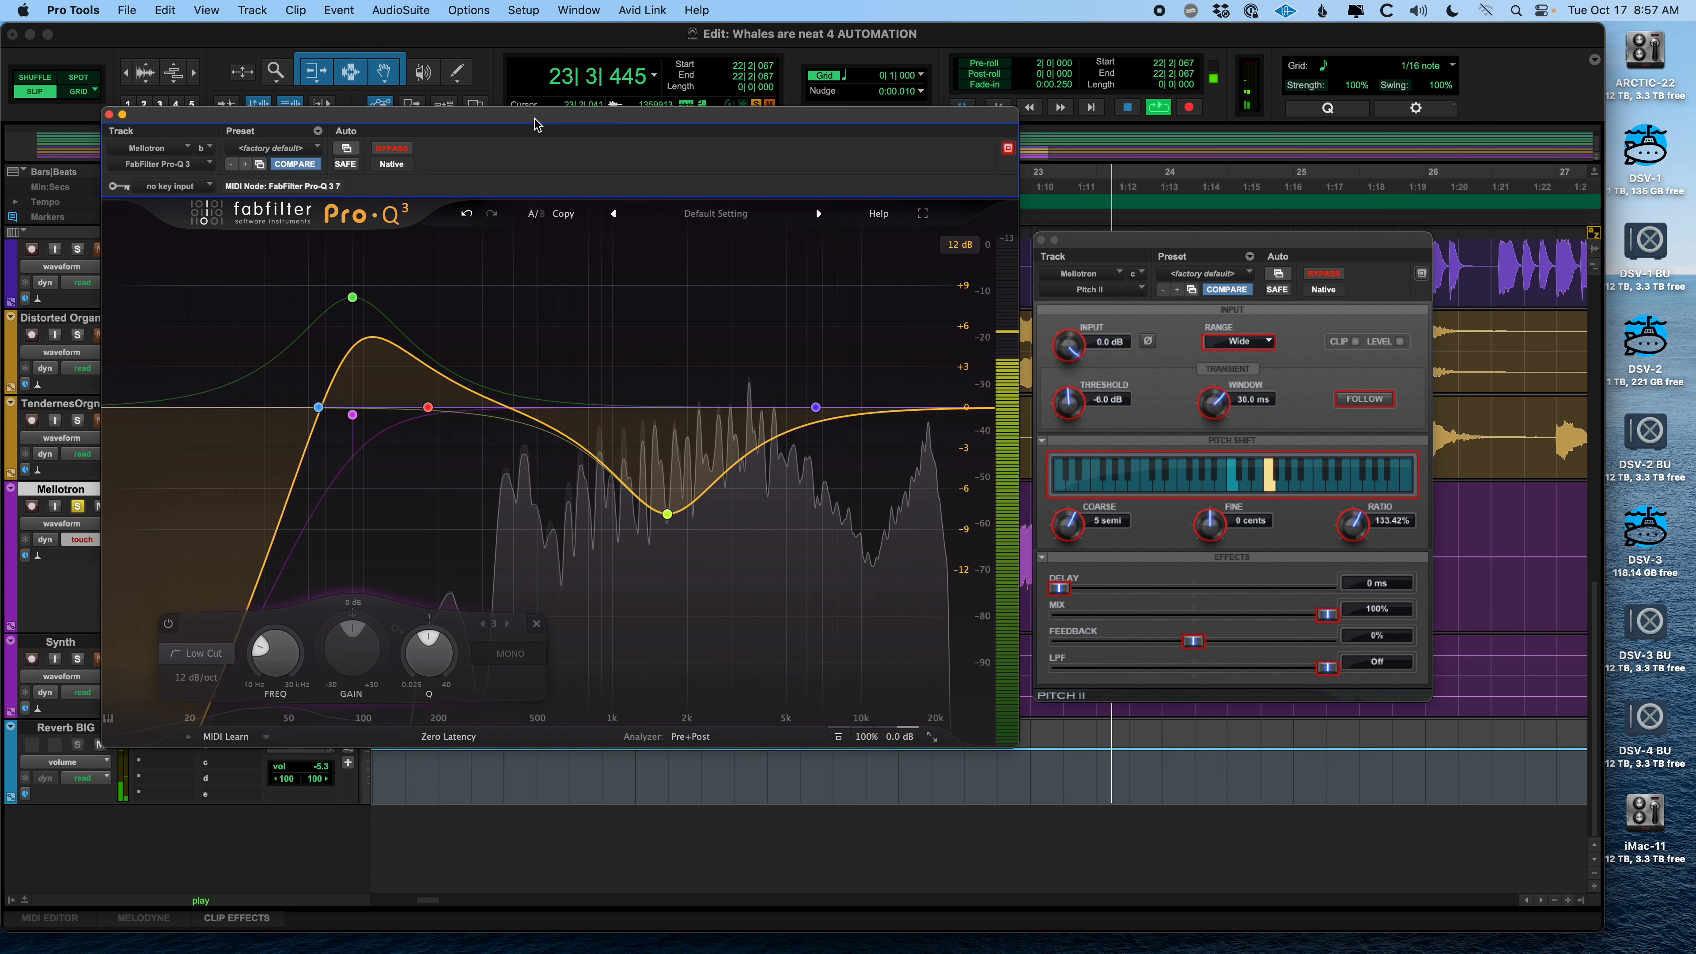
key(space)
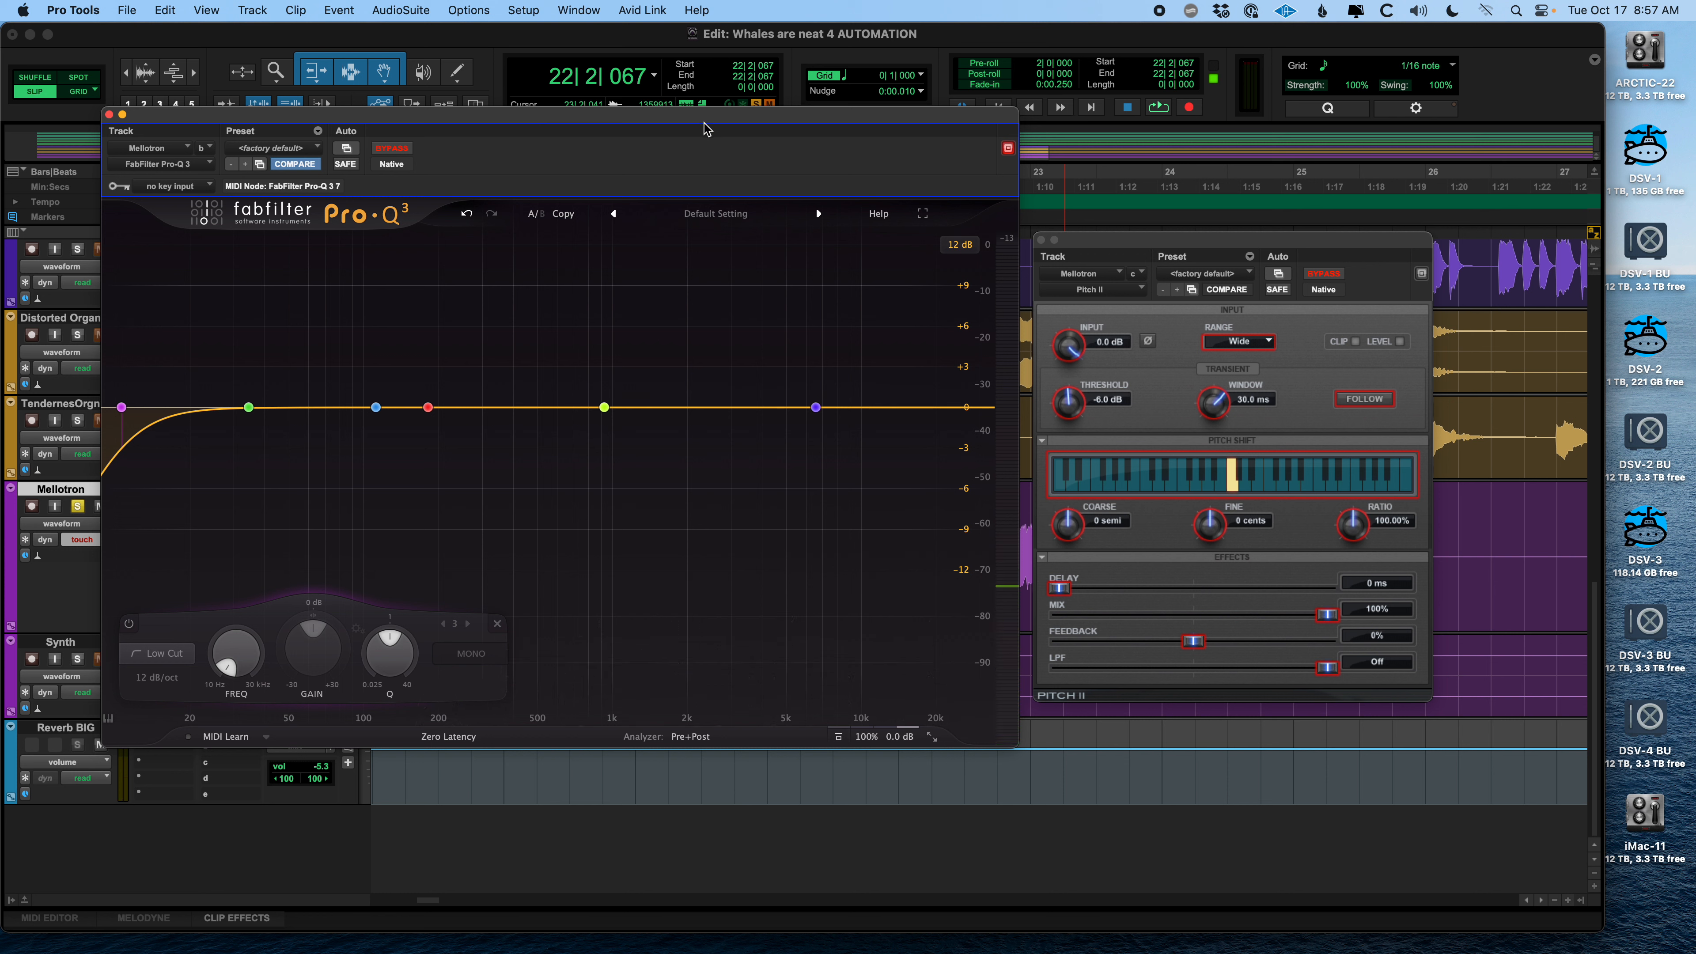
Close both plug-in windows and remove the second Pro-Q 3 and the Pitch II inserts from the Mellotron track
click(1041, 240)
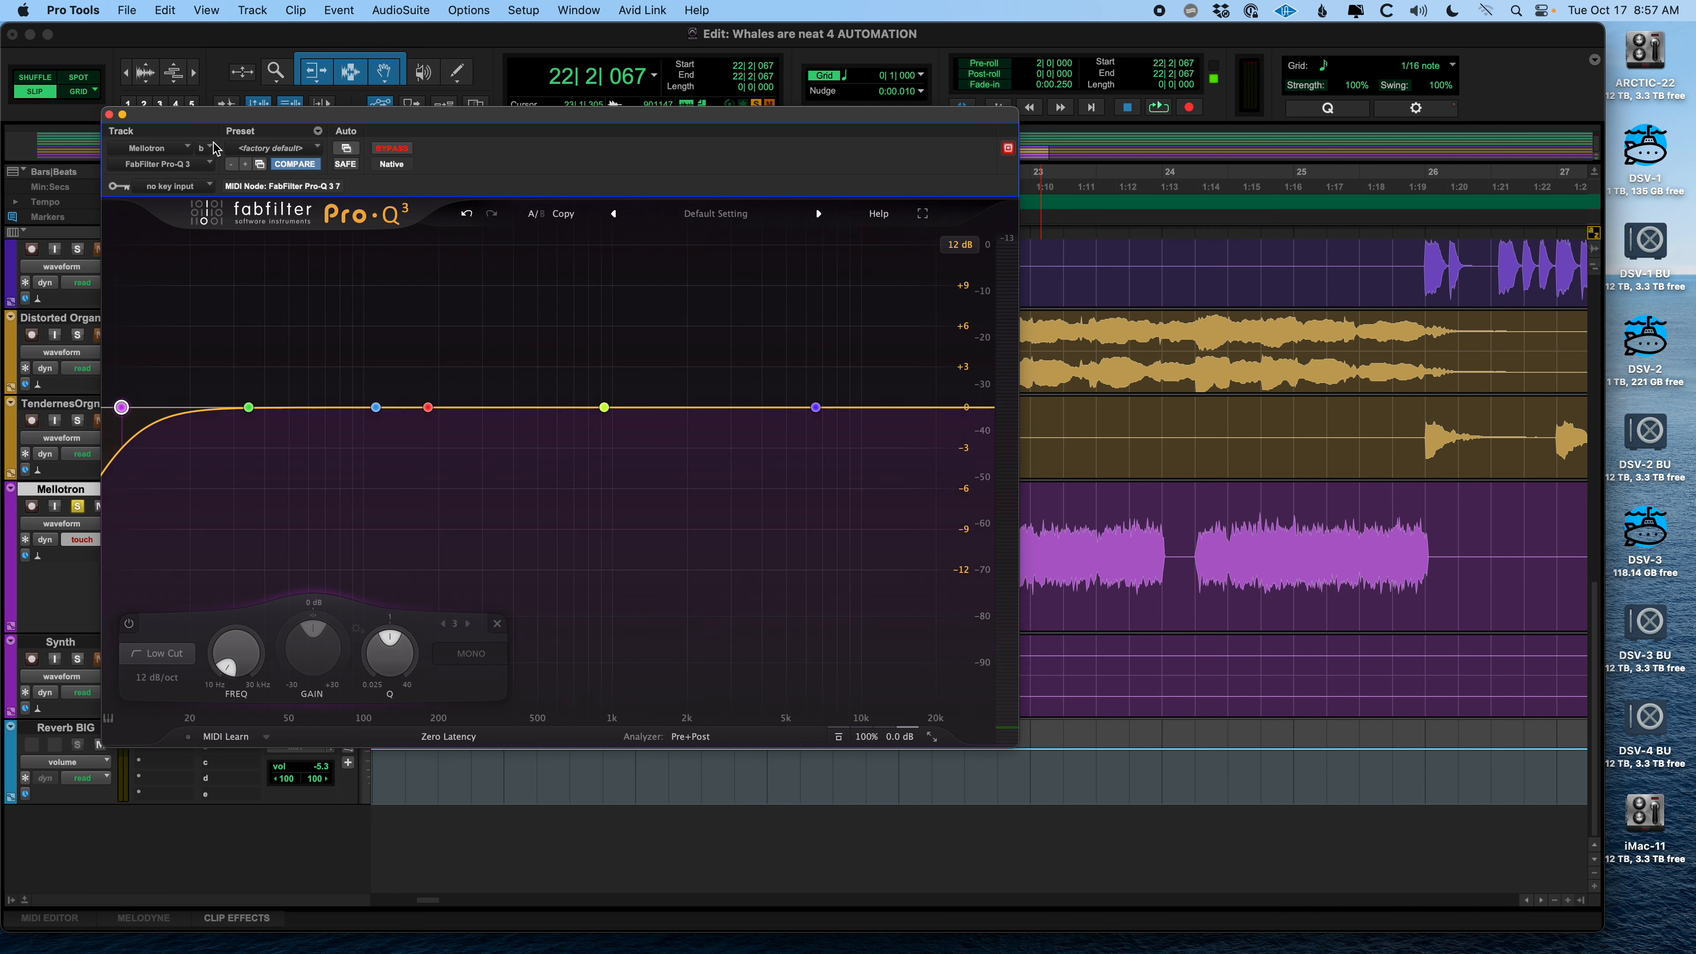
click(110, 115)
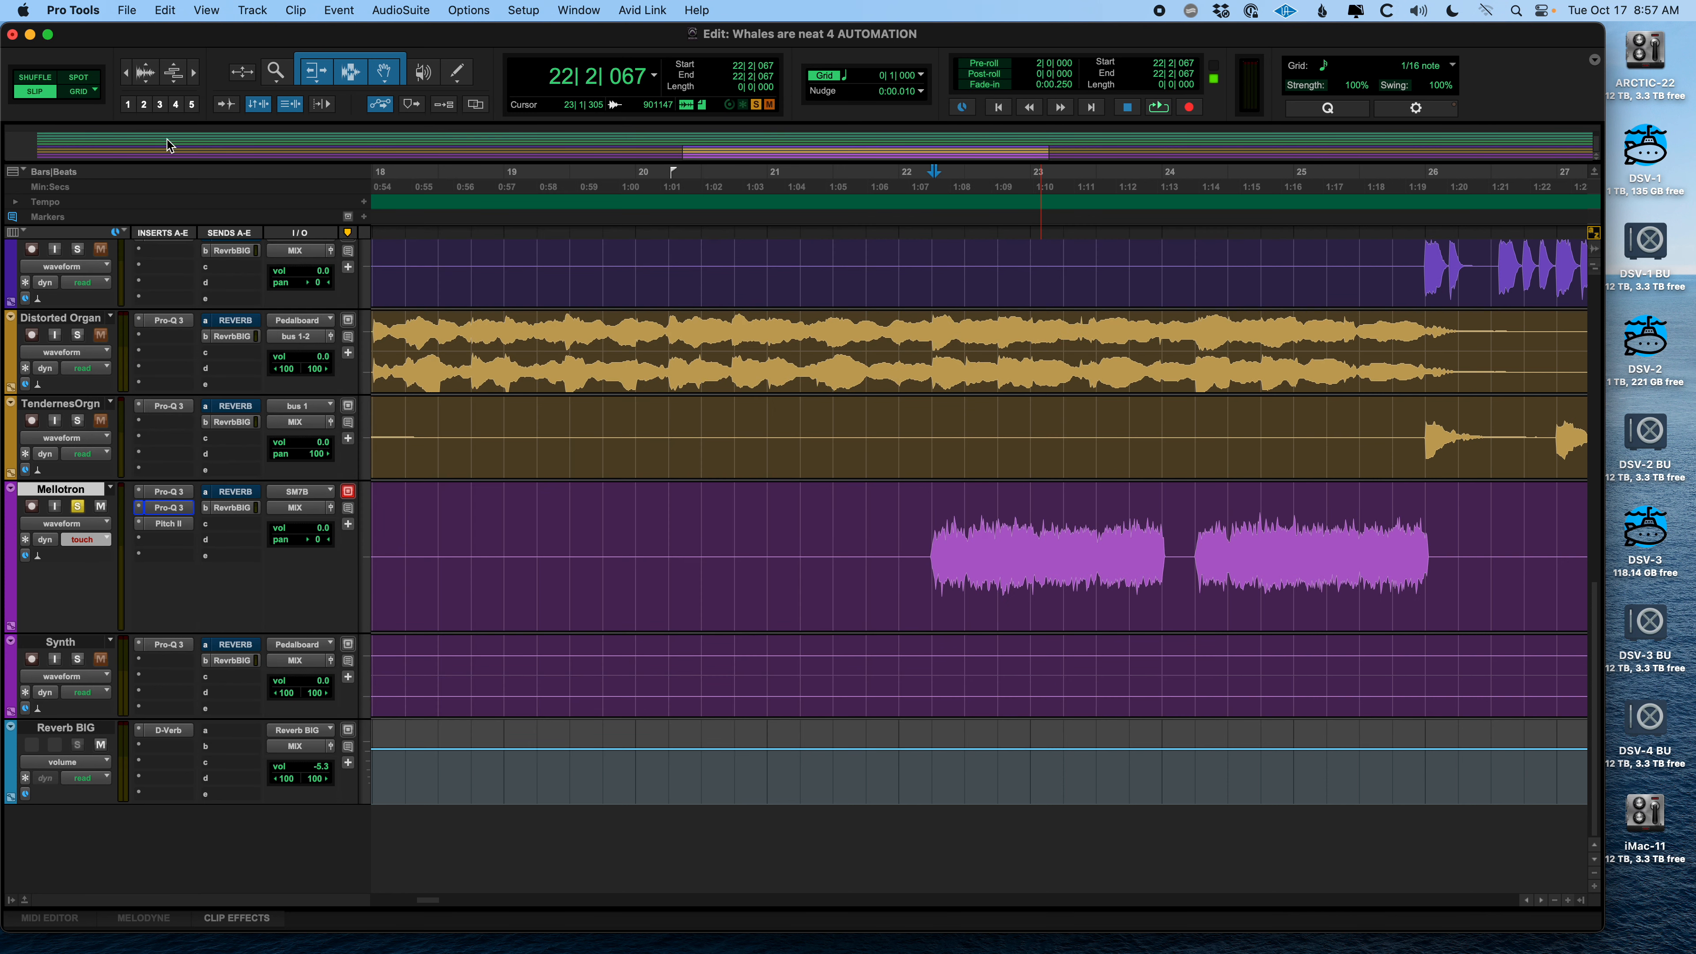
click(139, 508)
click(157, 401)
key(Return)
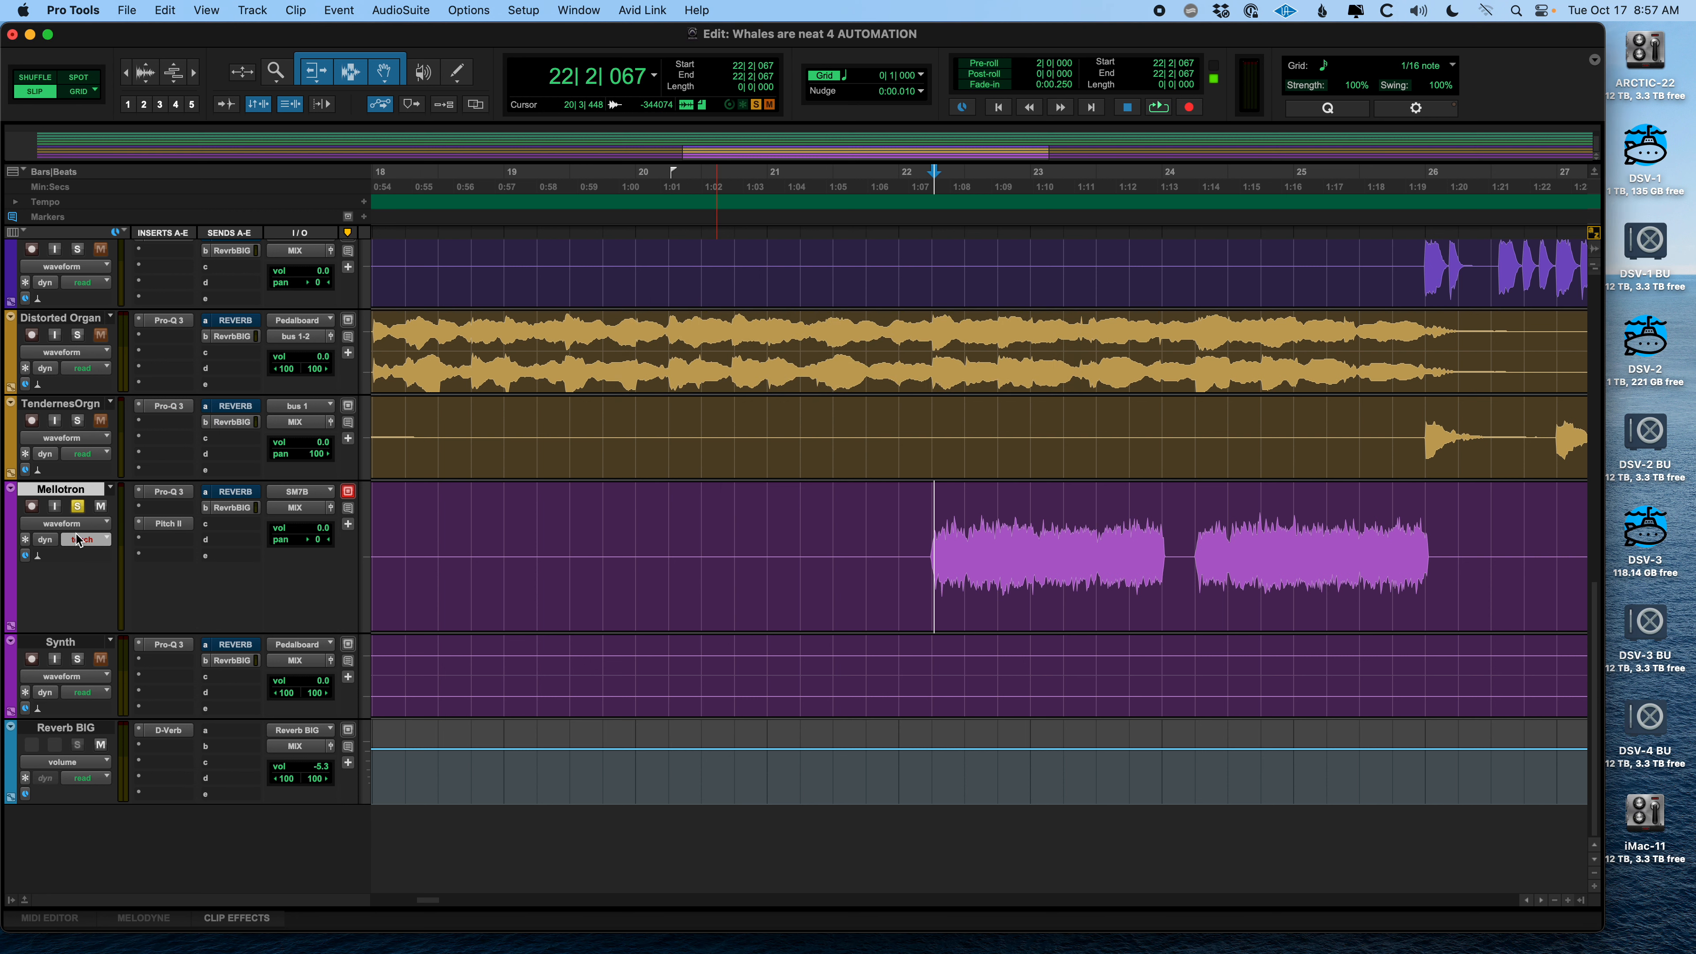
click(144, 530)
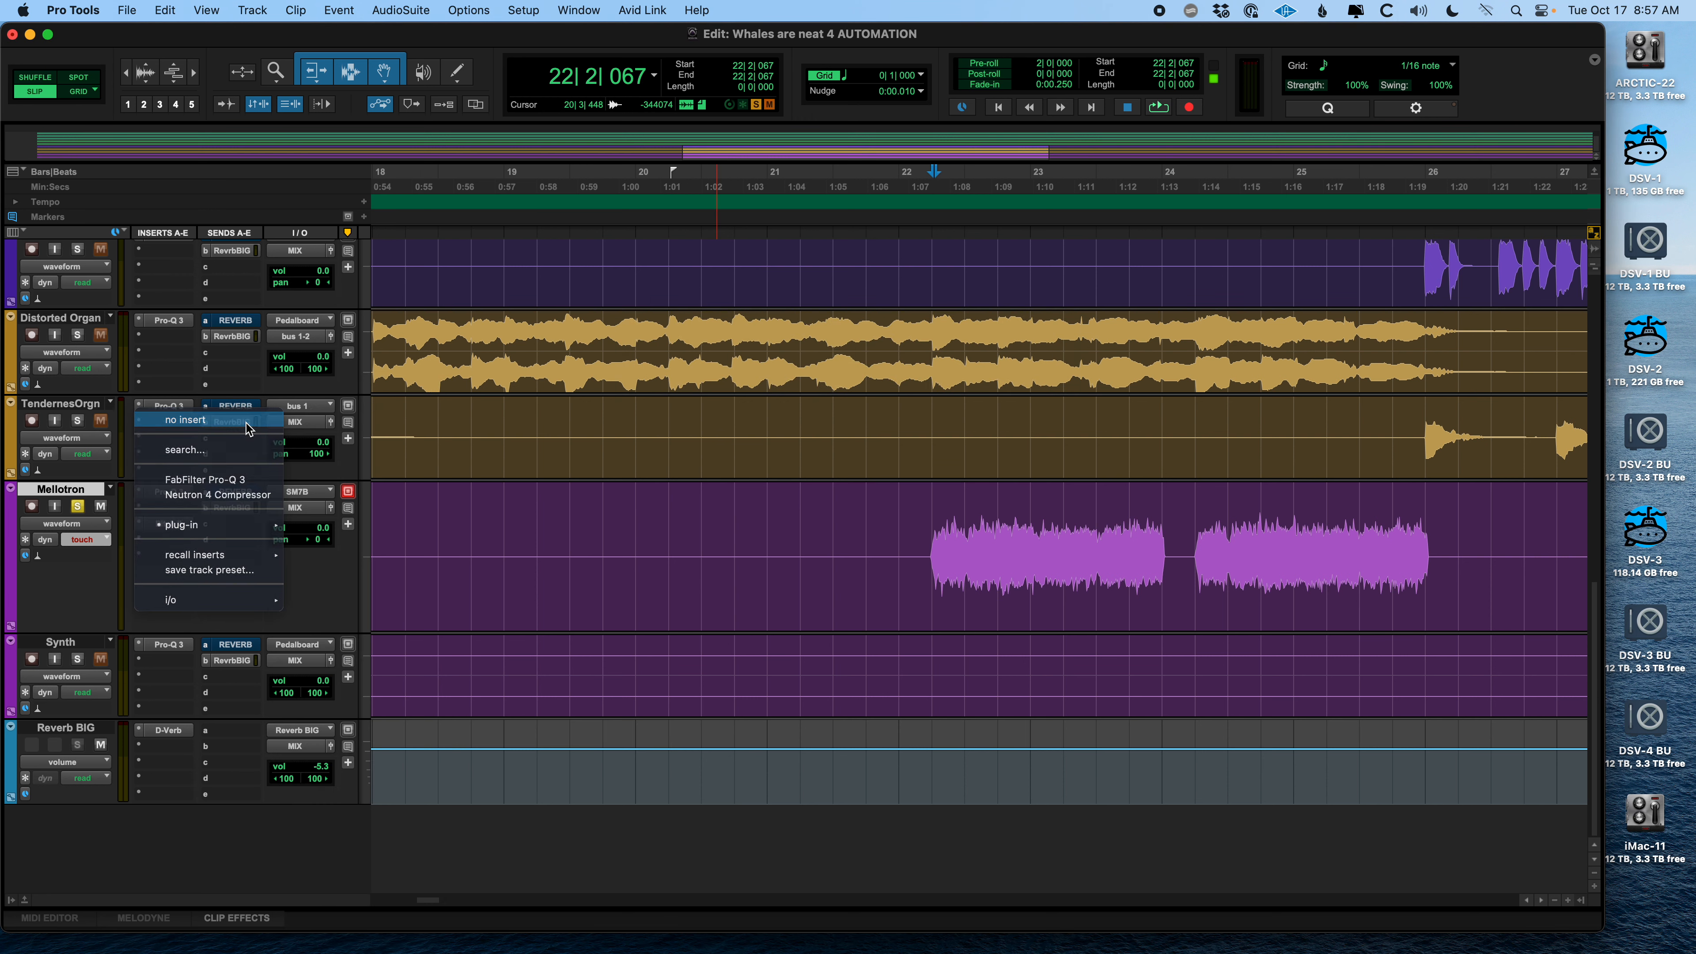
click(161, 420)
click(982, 410)
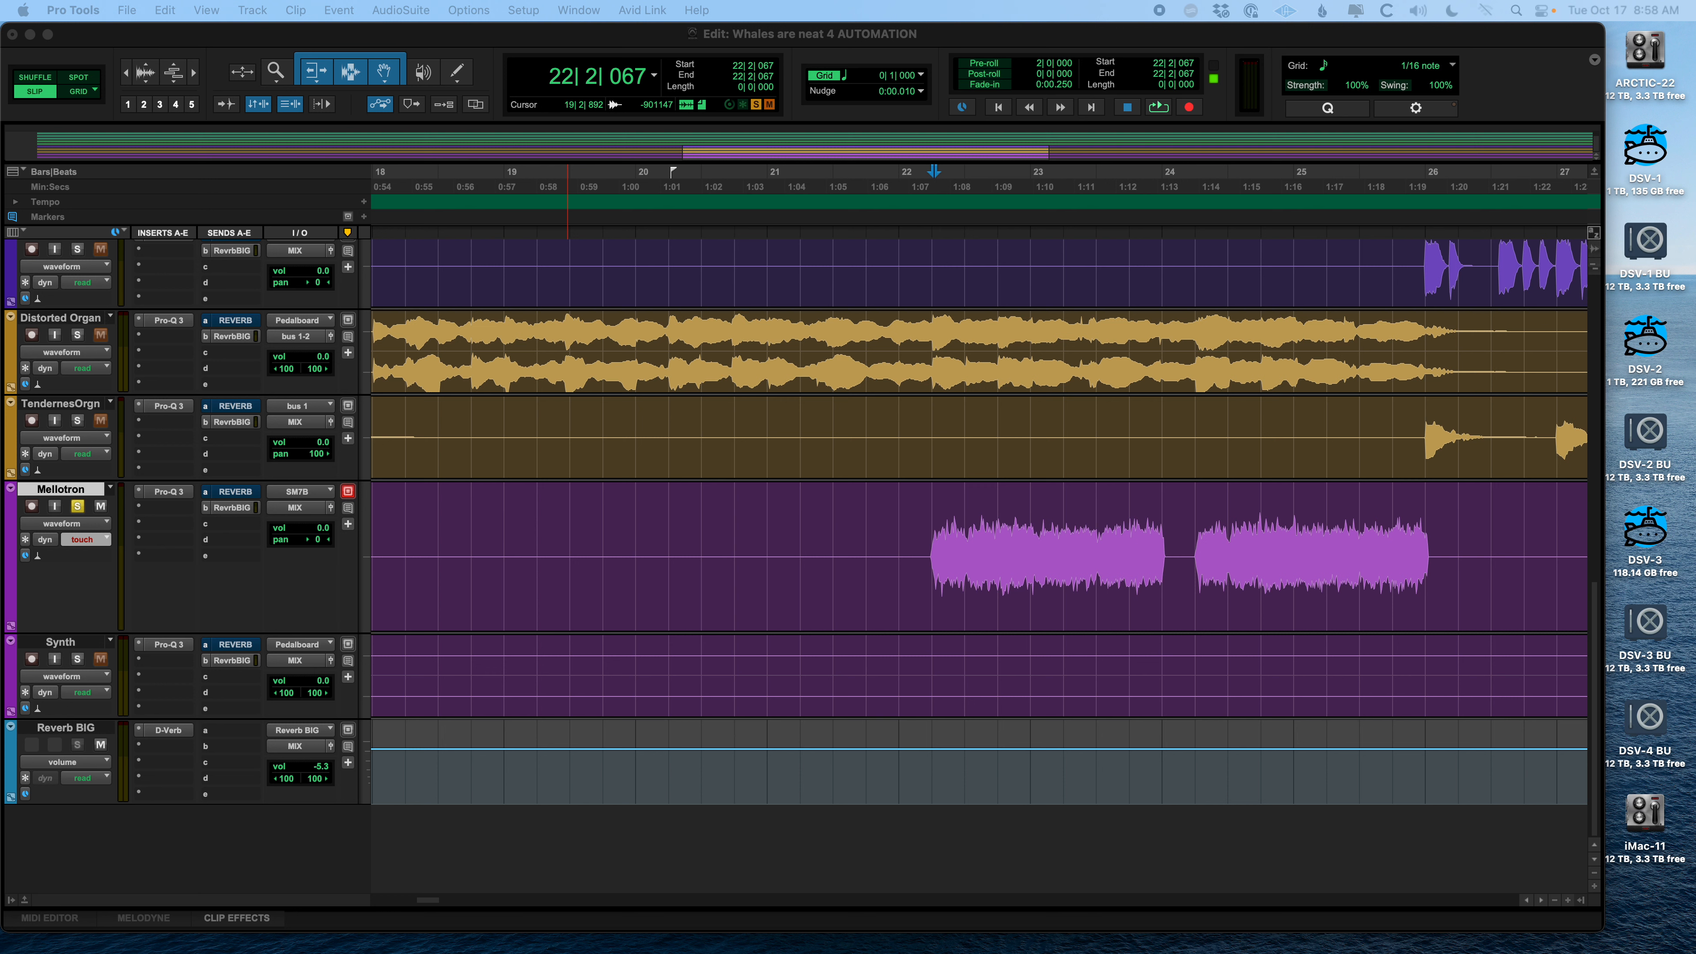
click(878, 529)
click(874, 529)
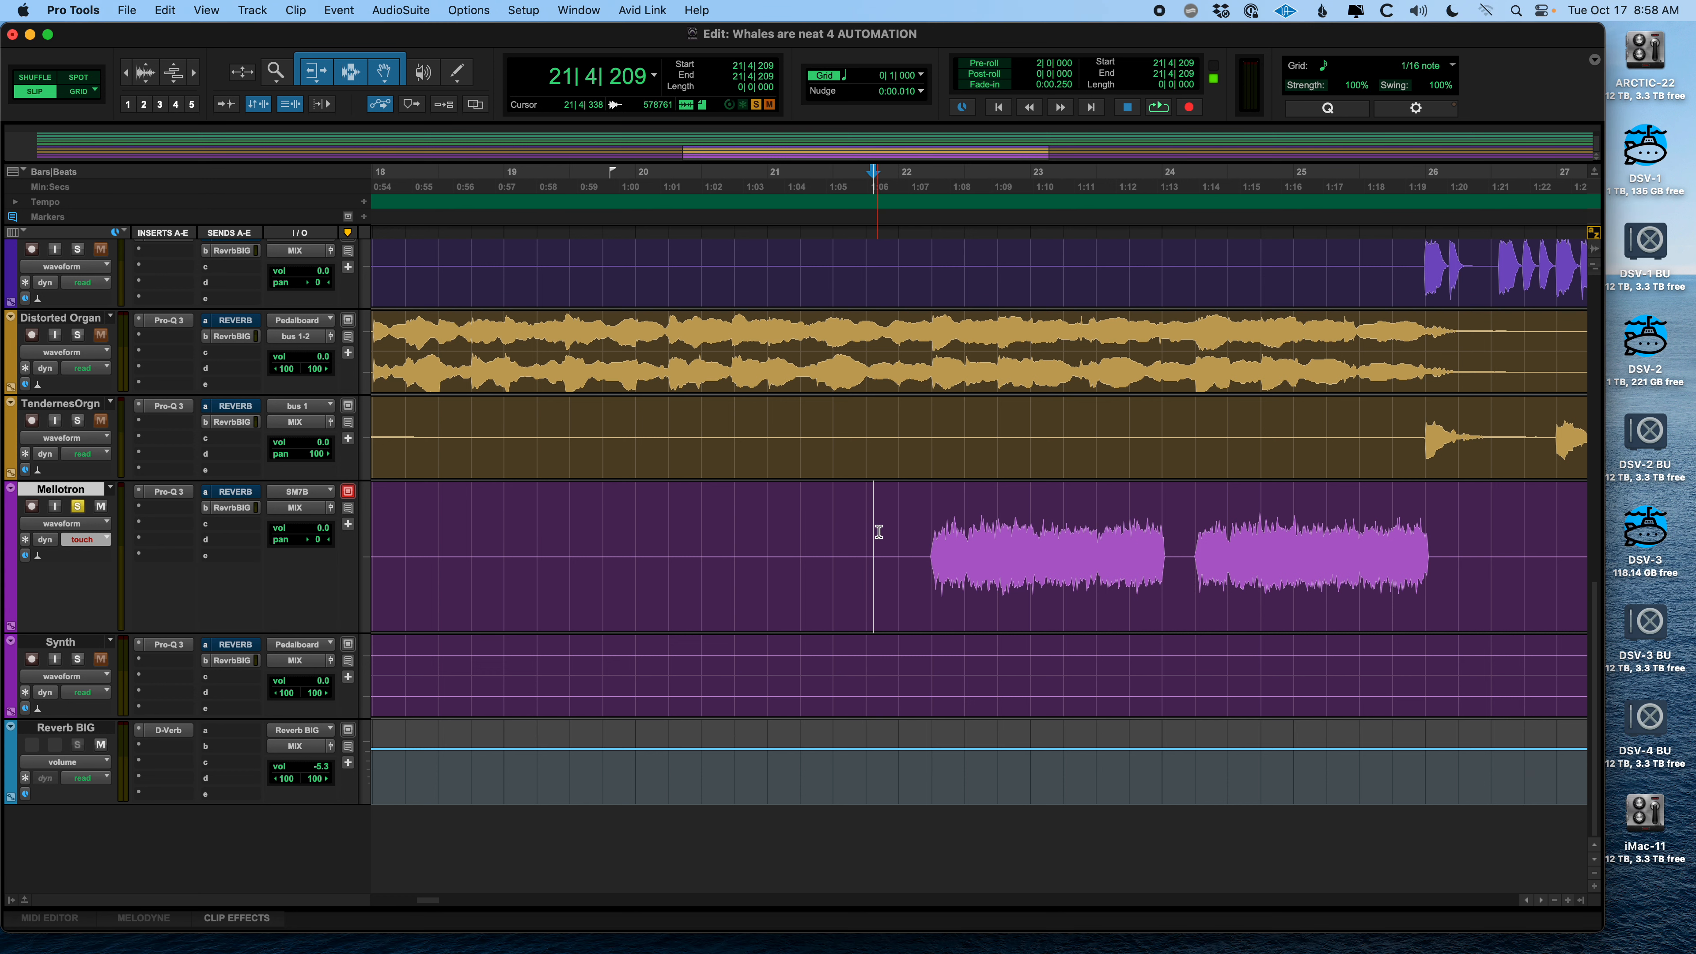
key(super+bracketleft)
scroll(849, 609, right, 5)
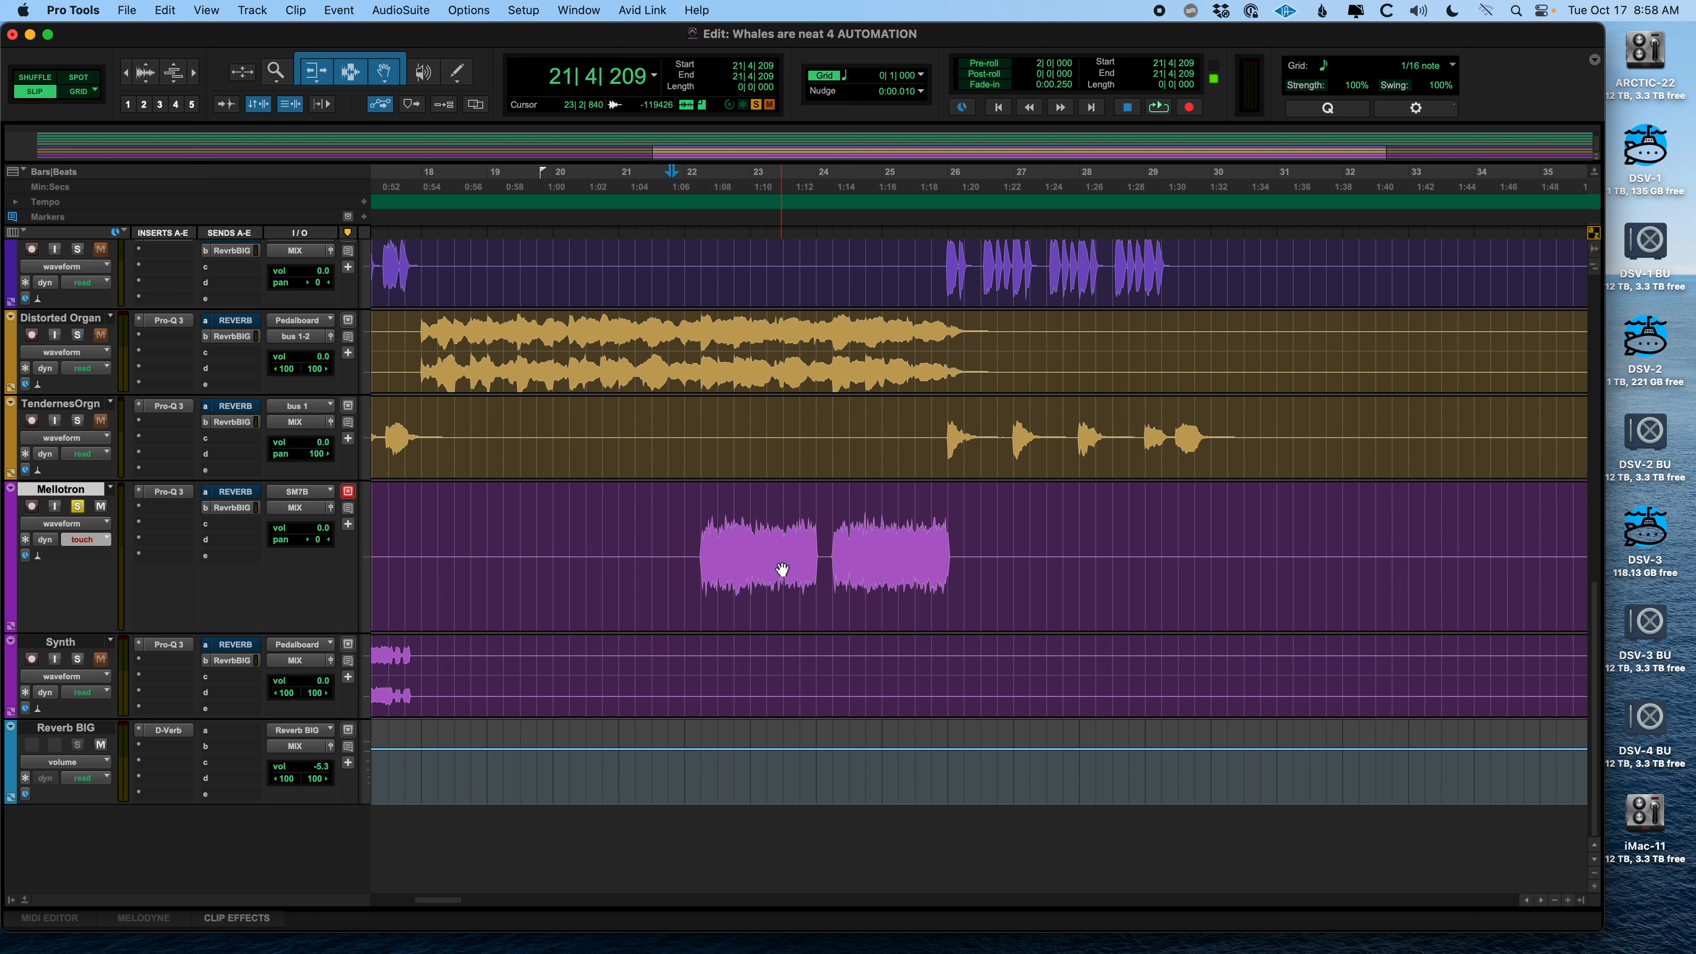
click(826, 535)
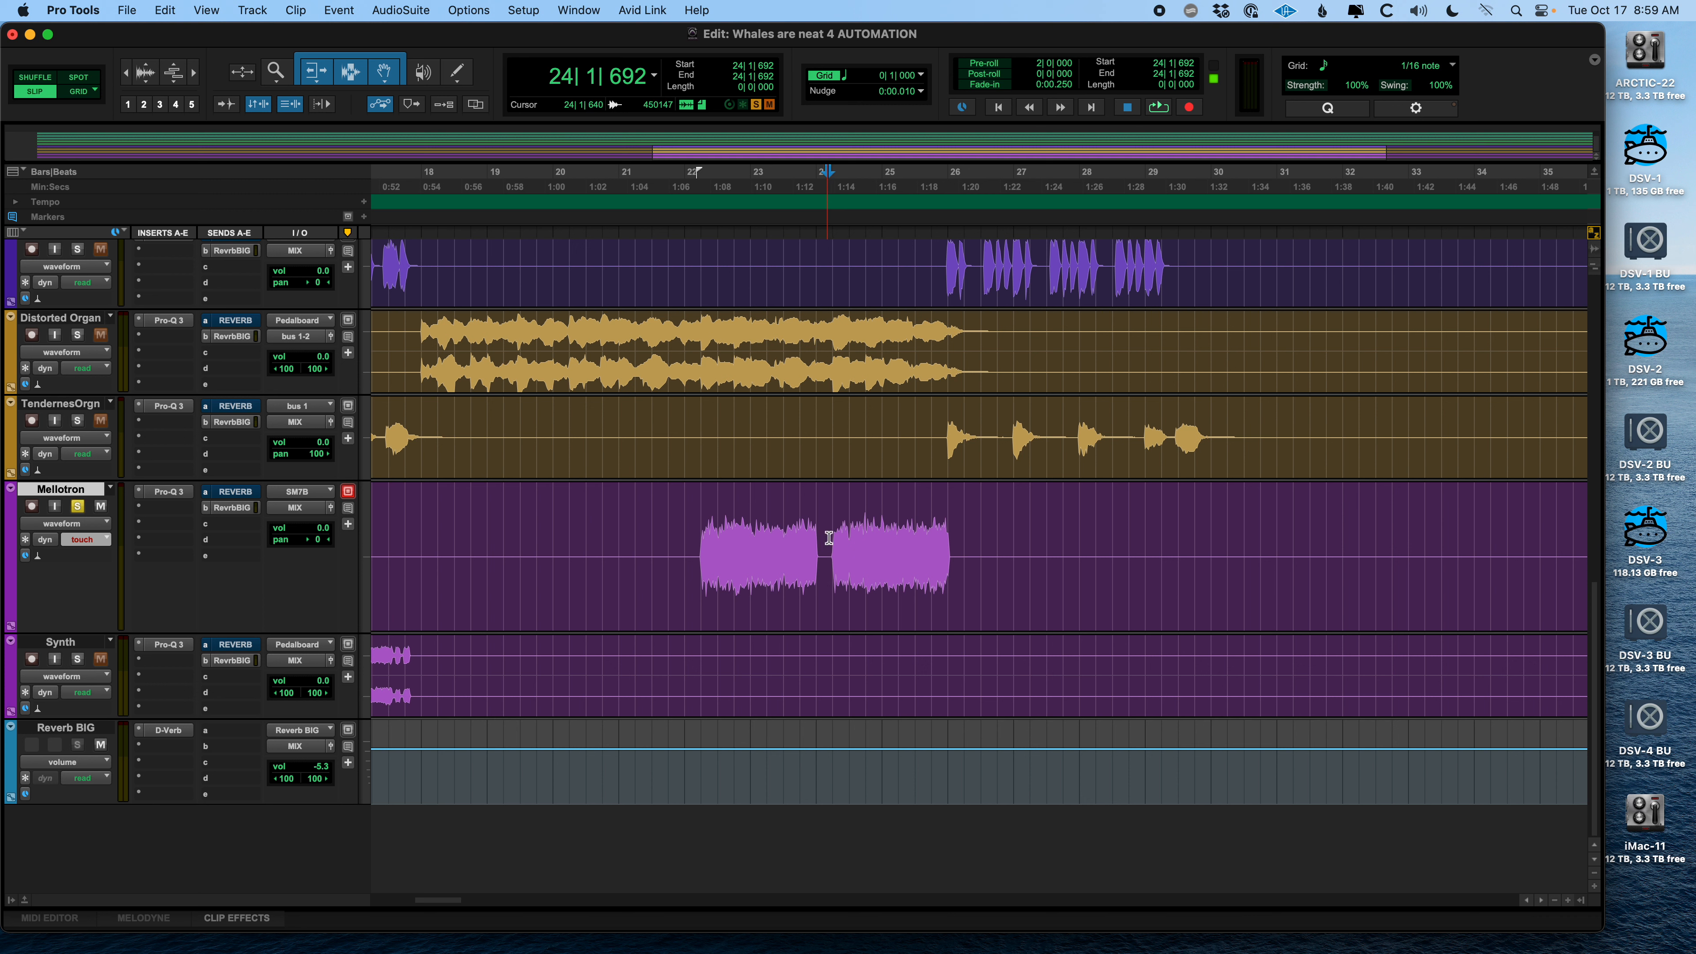
click(690, 549)
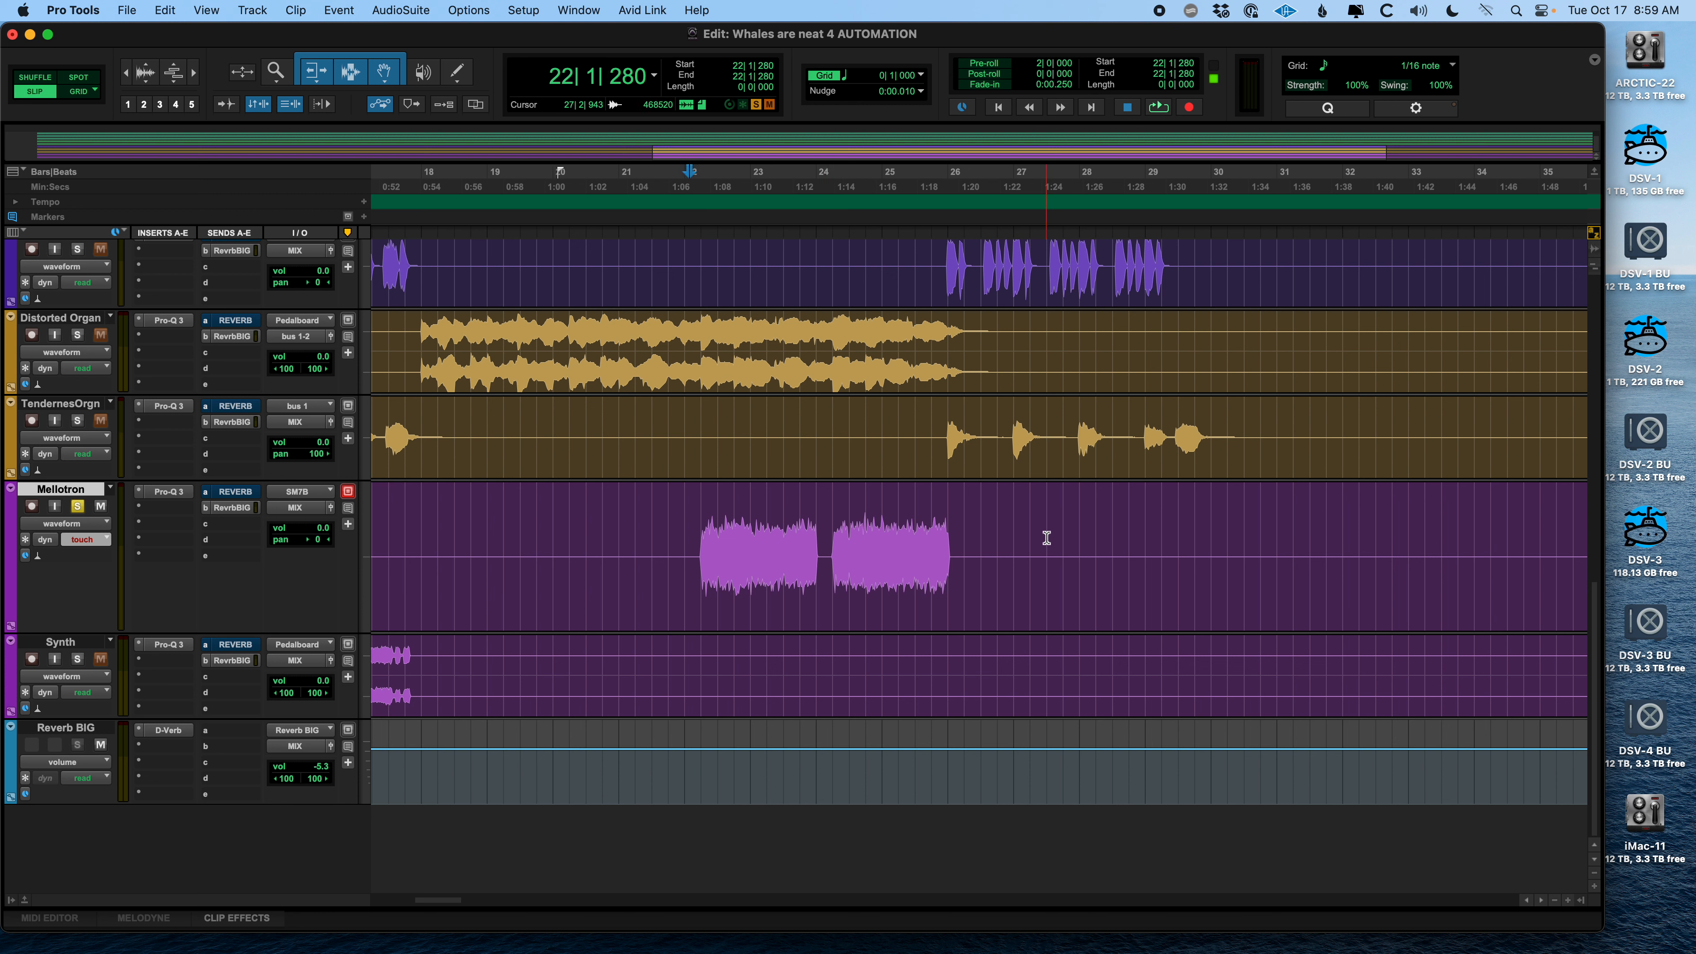
click(787, 420)
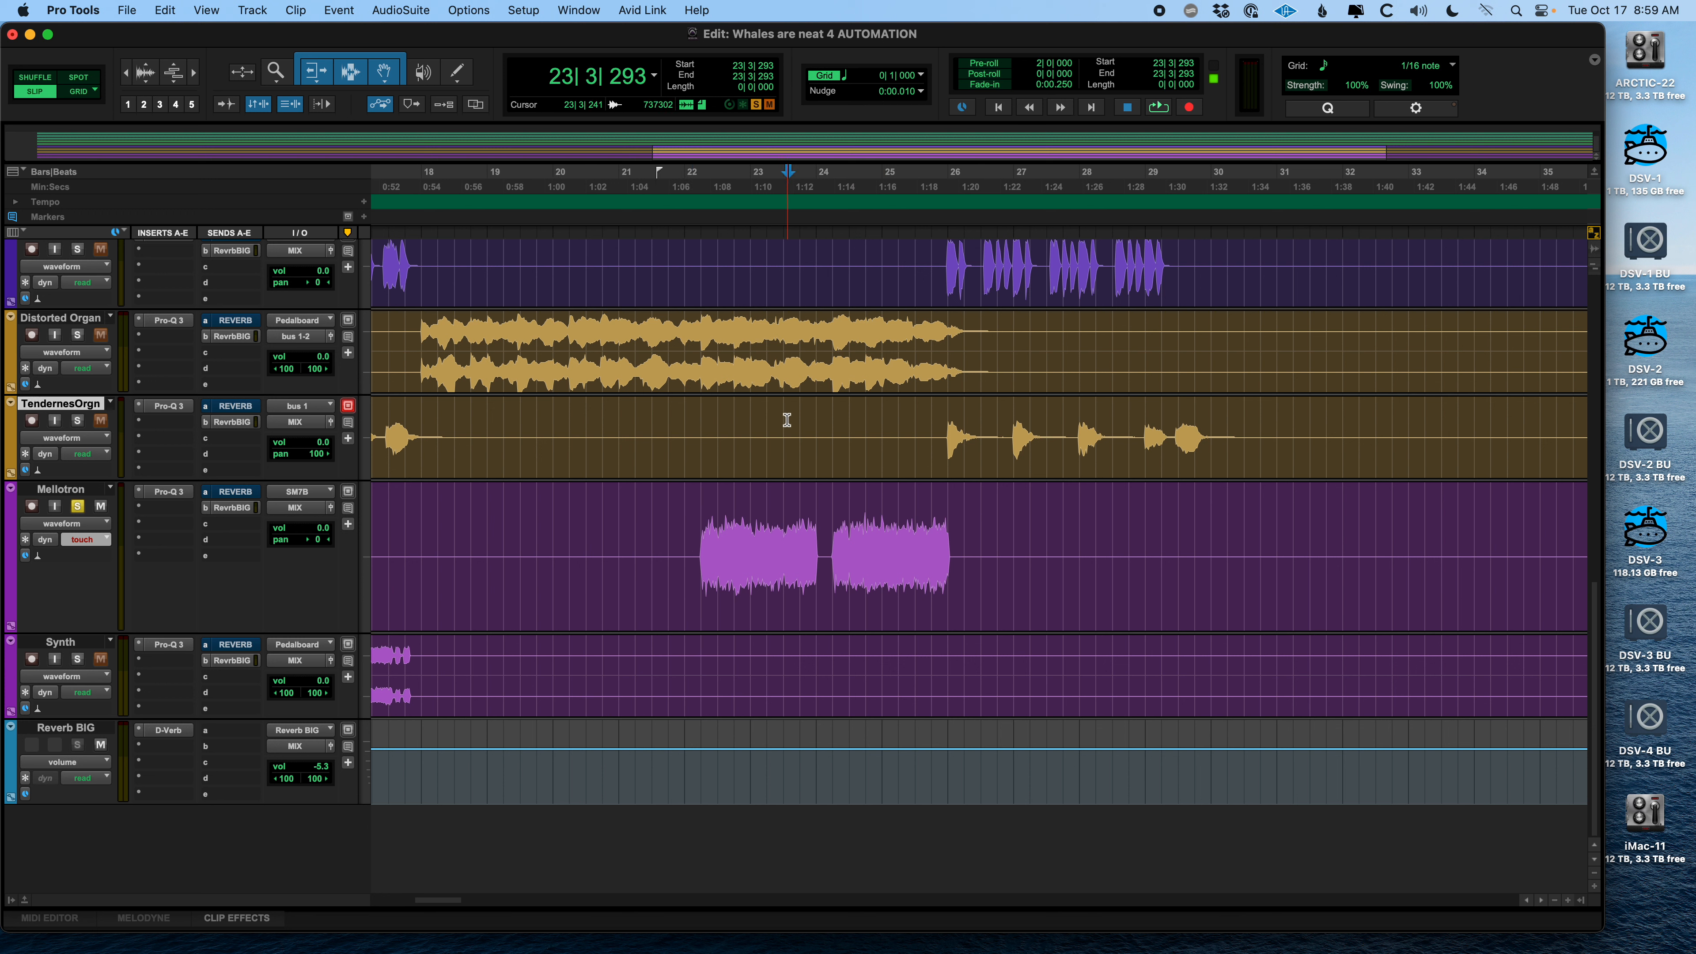
click(775, 347)
click(776, 531)
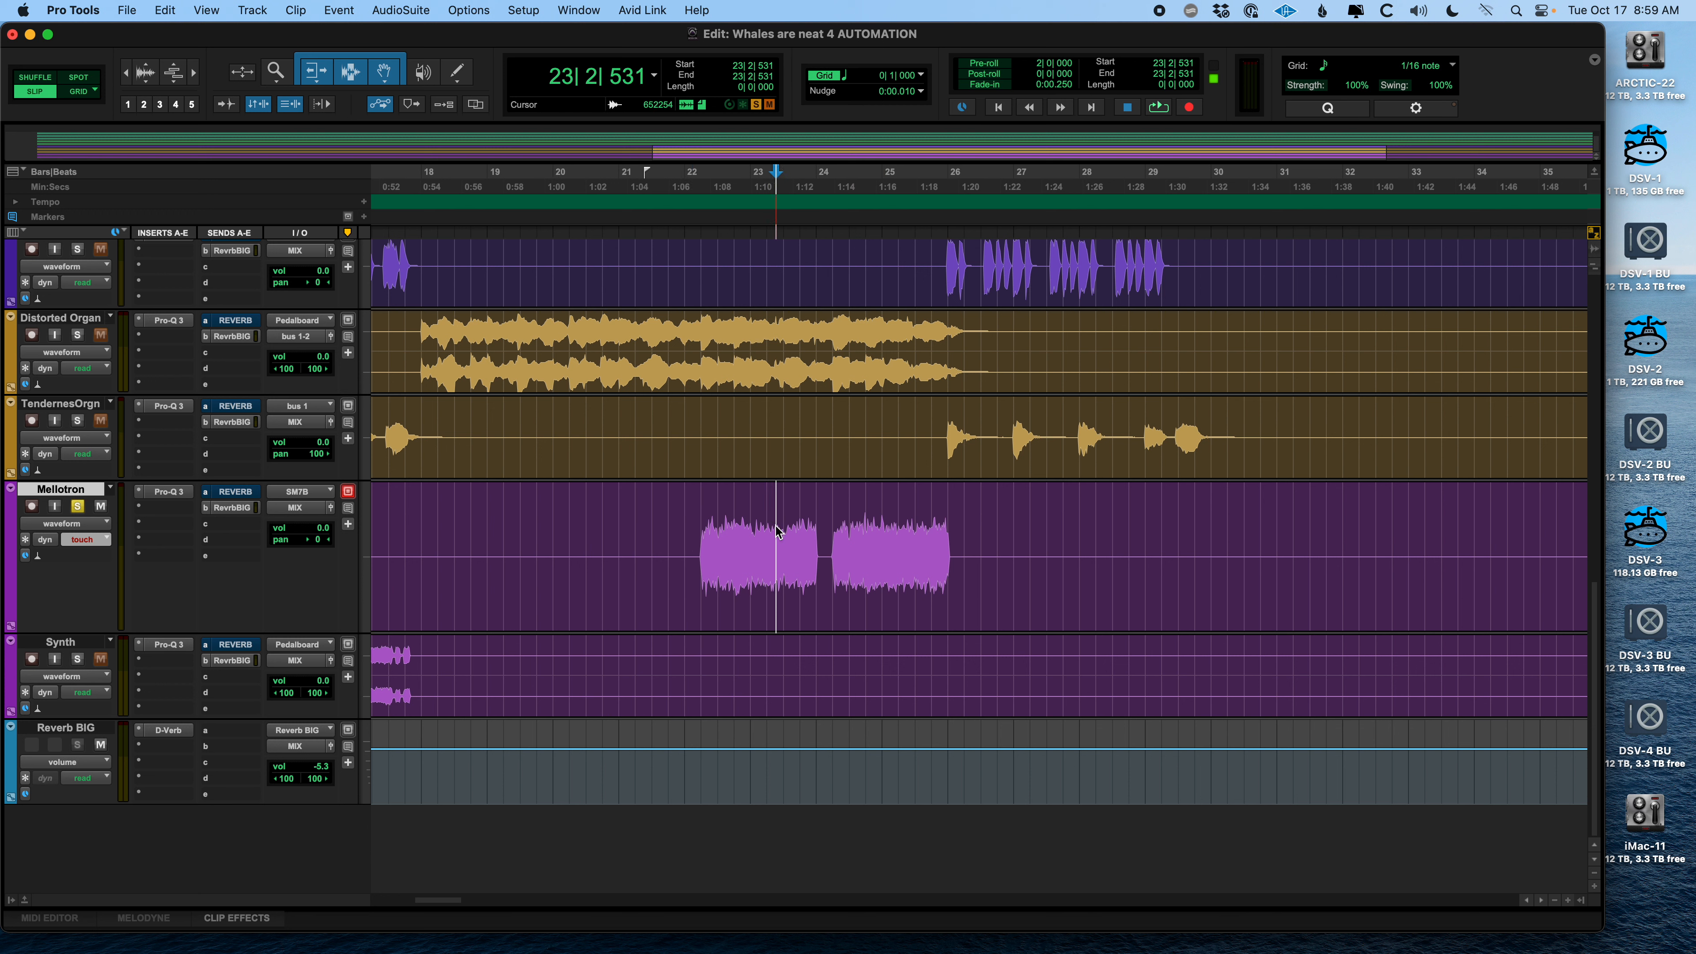
click(773, 265)
Toggle the Mellotron track from waveform view to volume view and back
click(796, 532)
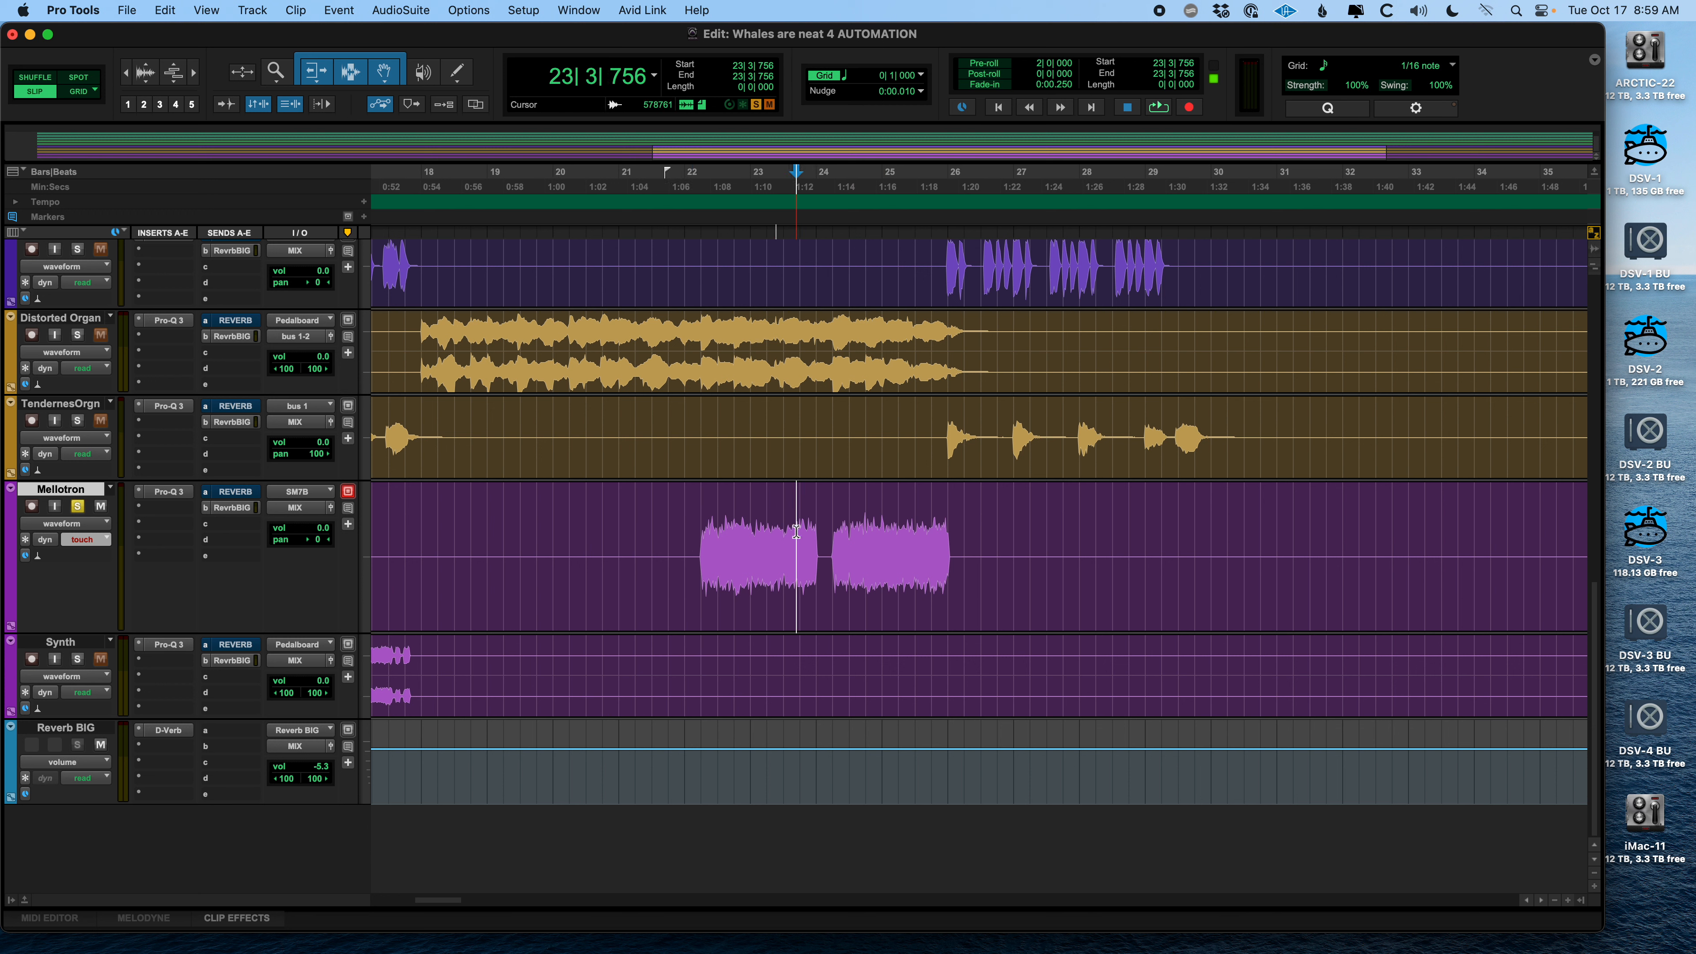
key(ctrl+minus)
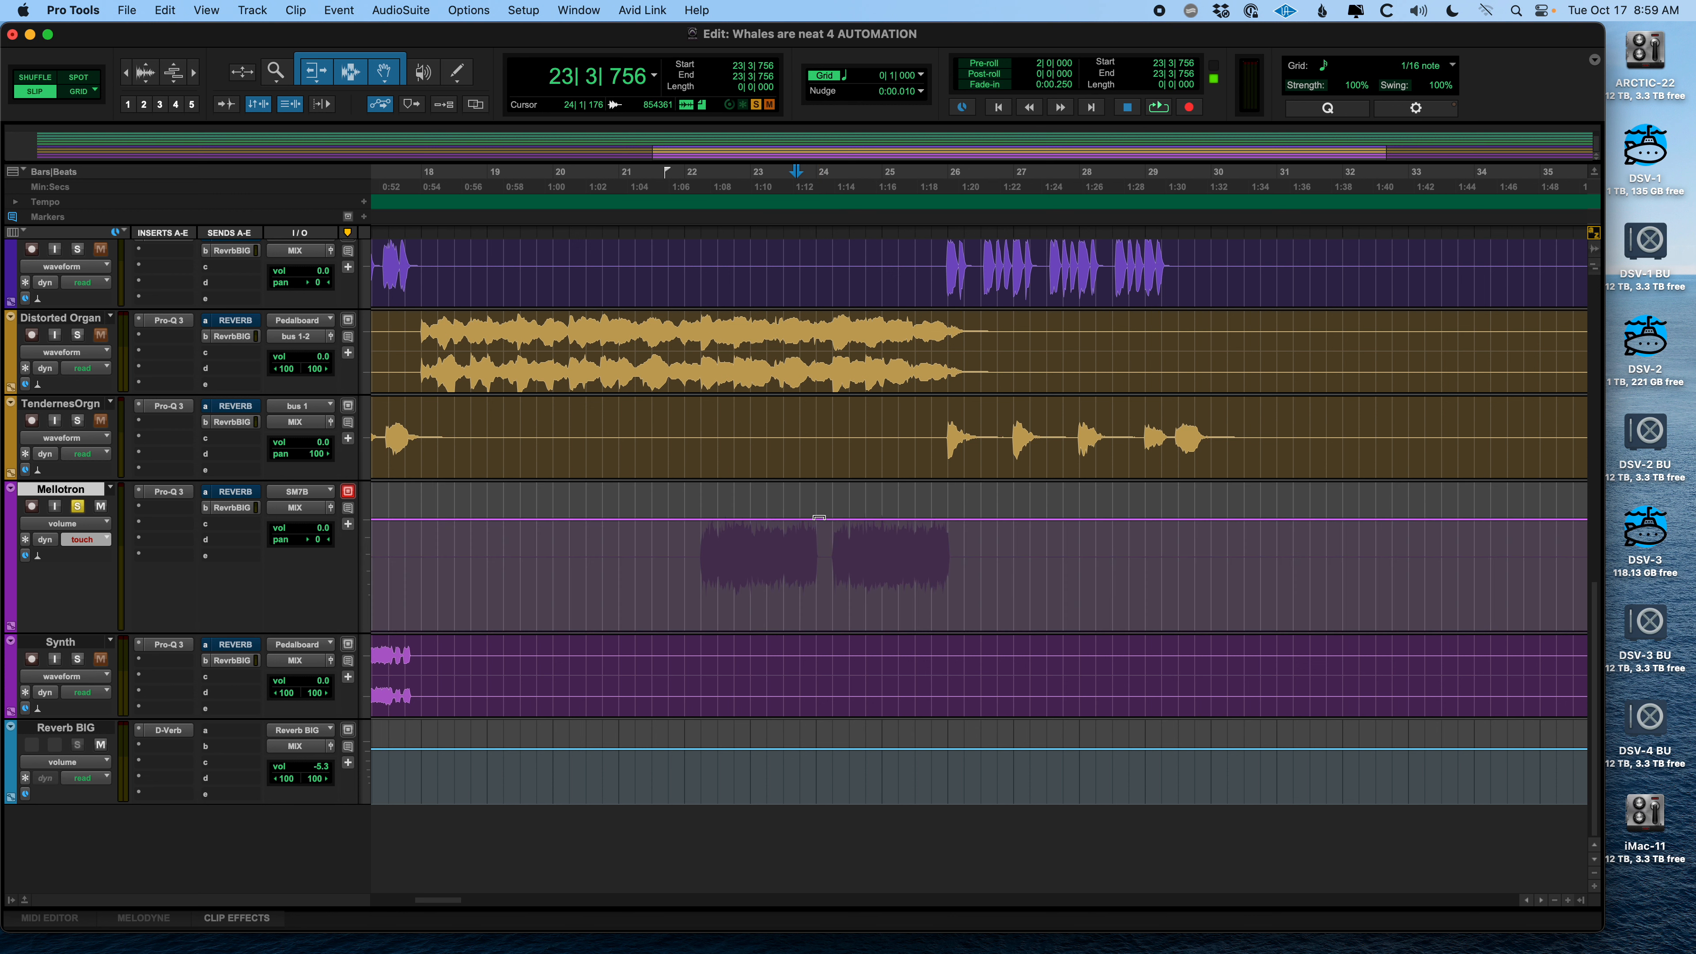
key(ctrl+minus)
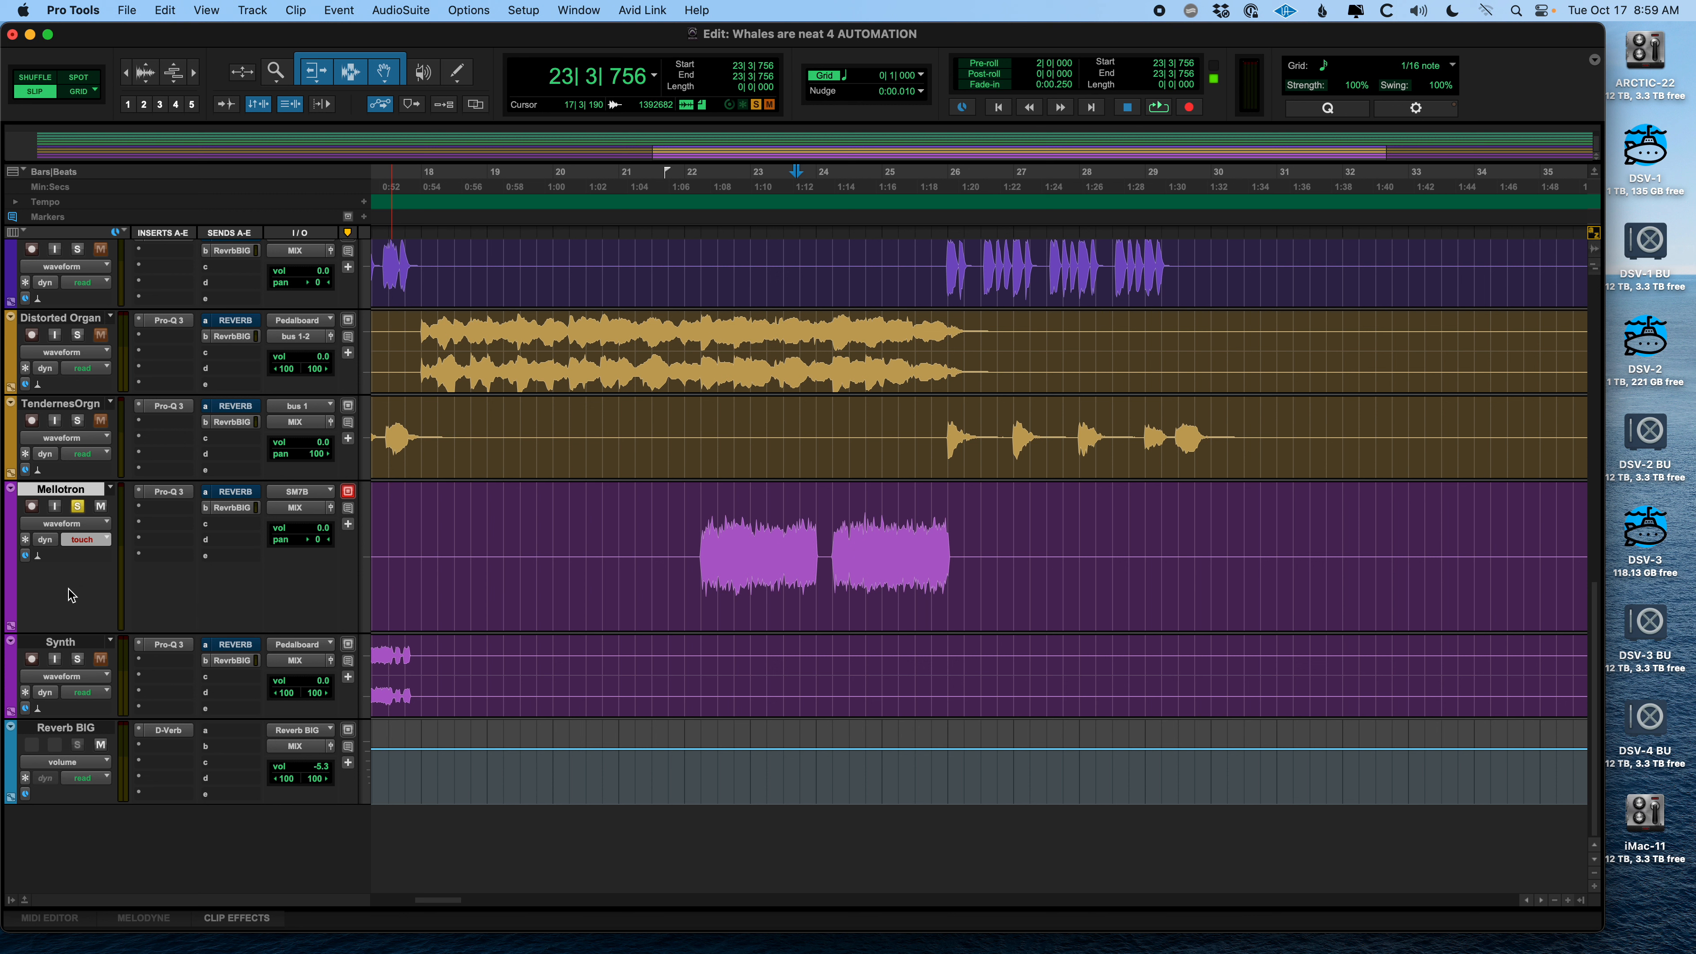
Display the Mellotron track's volume automation and switch the track view to pan
click(87, 524)
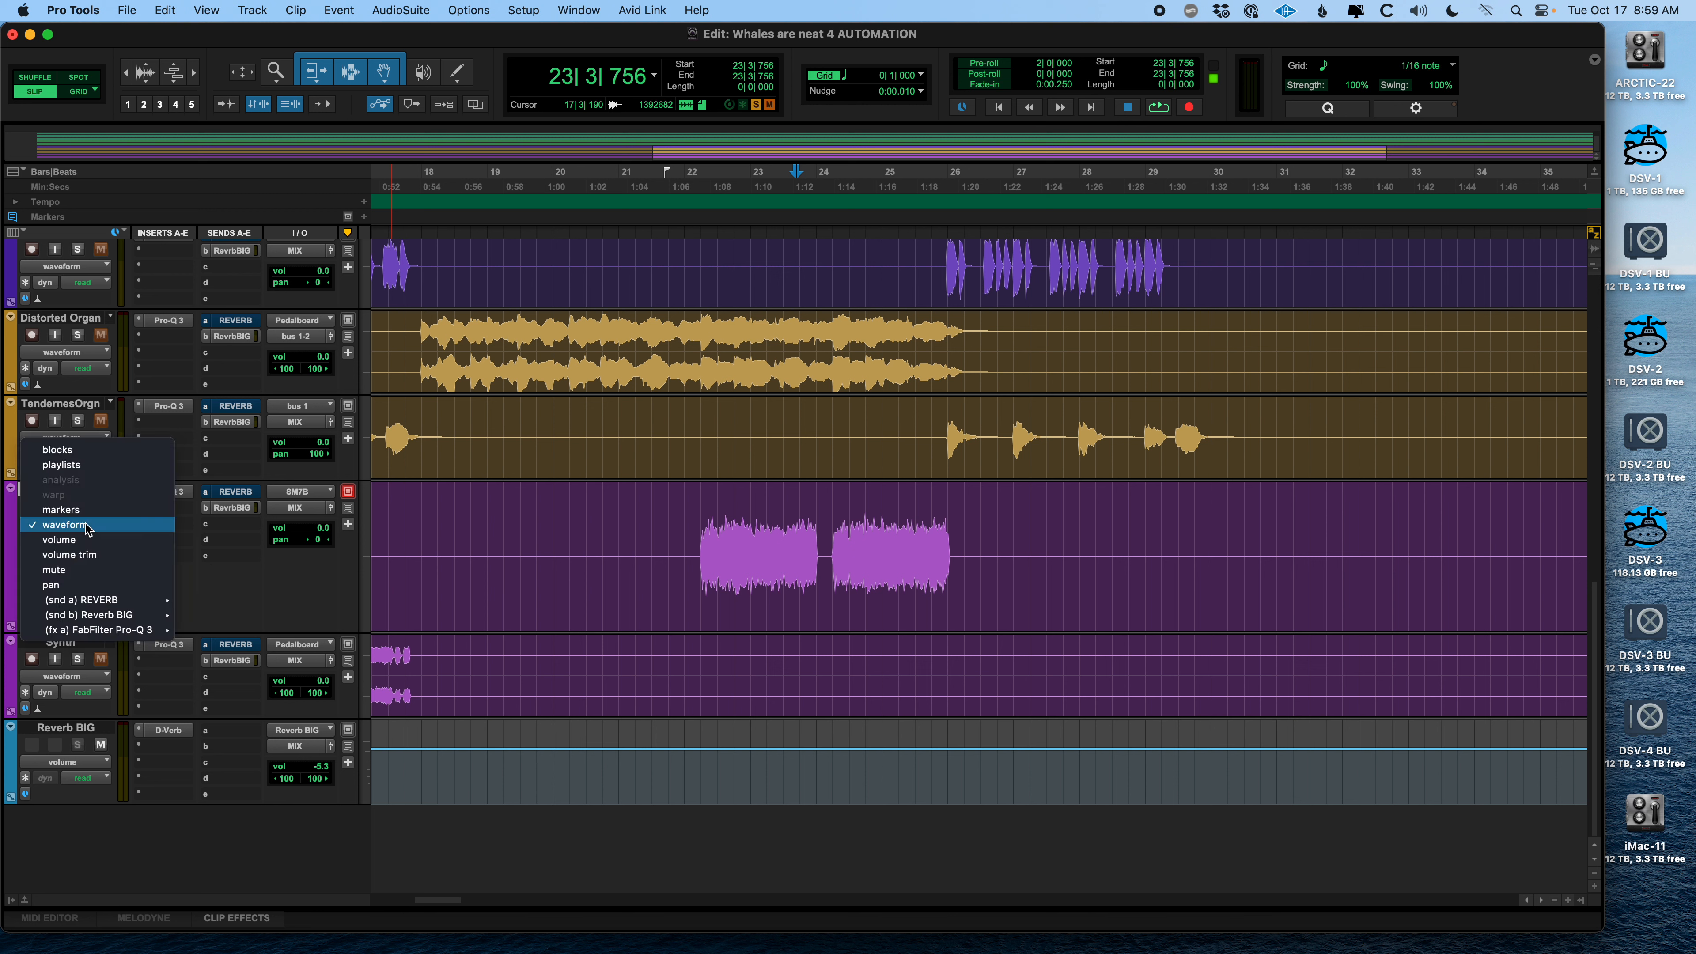
click(89, 538)
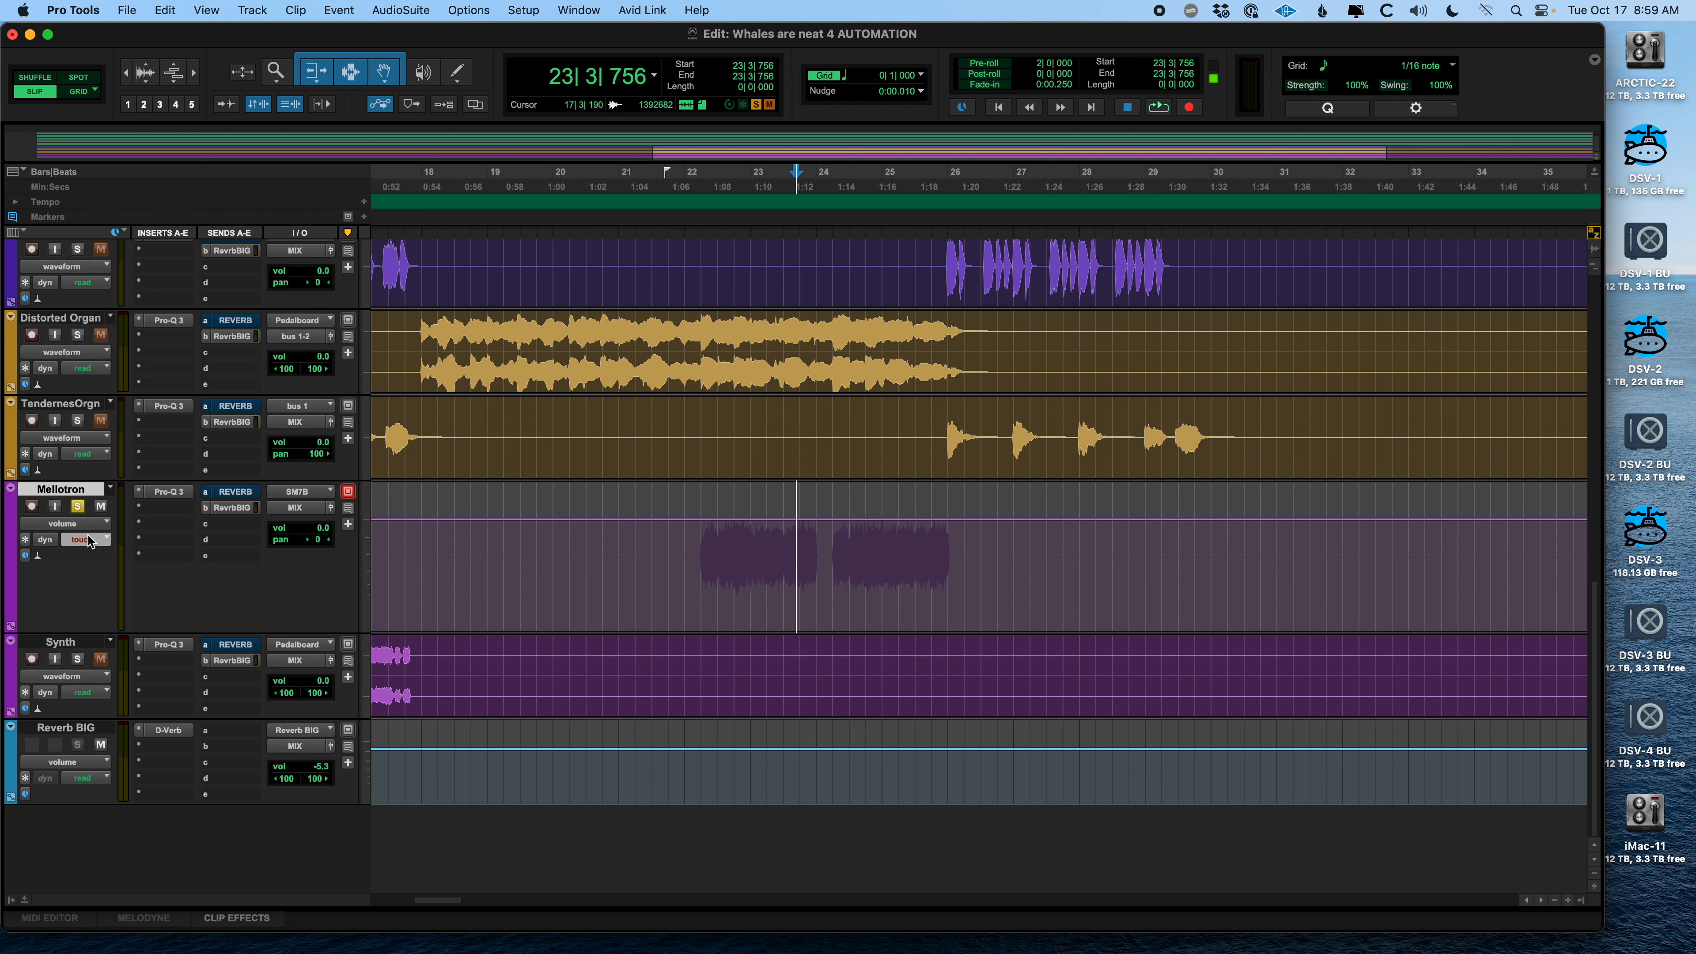
click(90, 525)
click(93, 569)
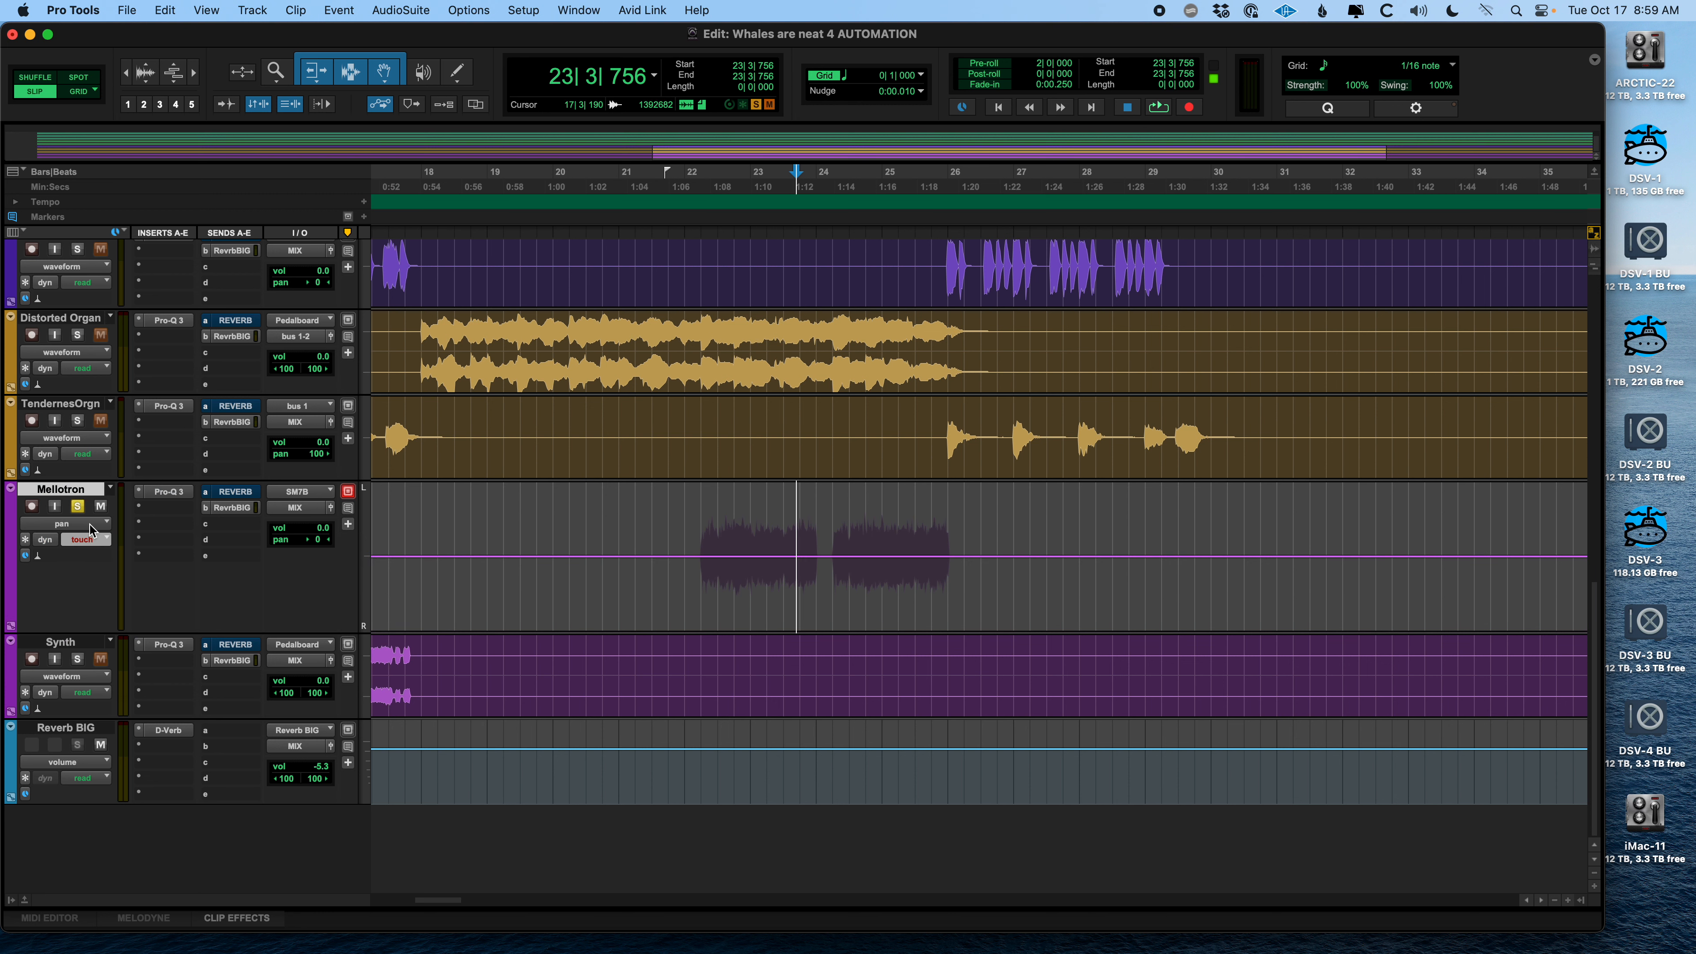
Look through the Mellotron track's send and plug-in automation views, and switch the track back to volume view
click(92, 526)
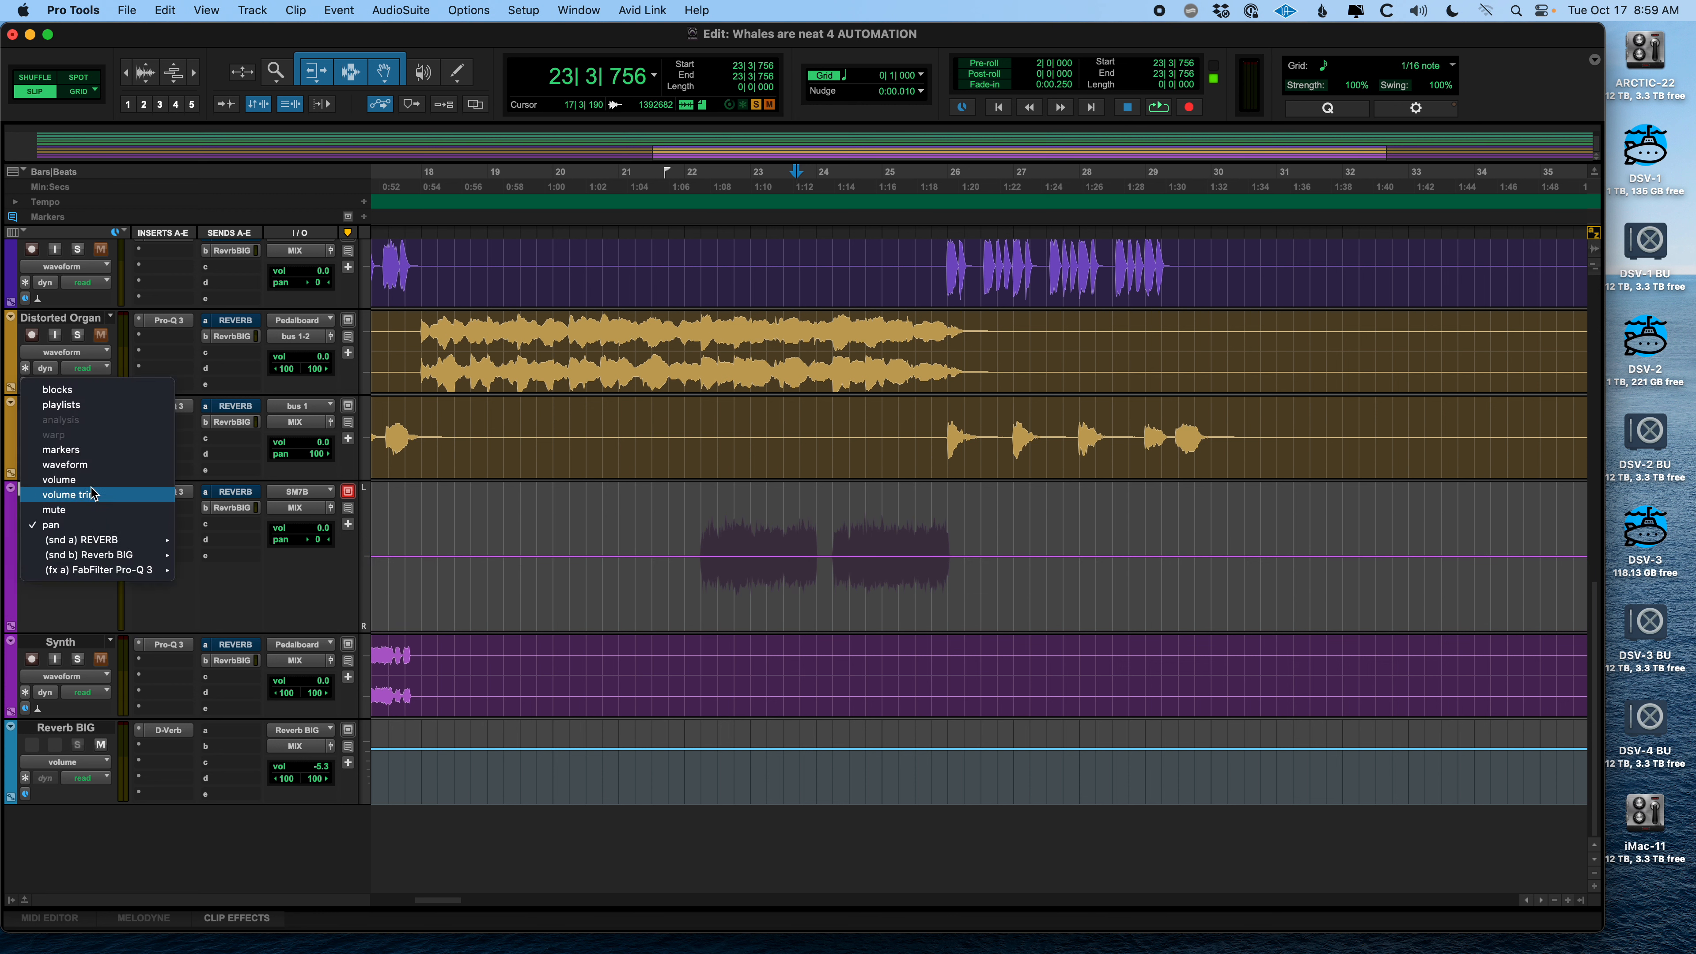
mouse_move(127, 540)
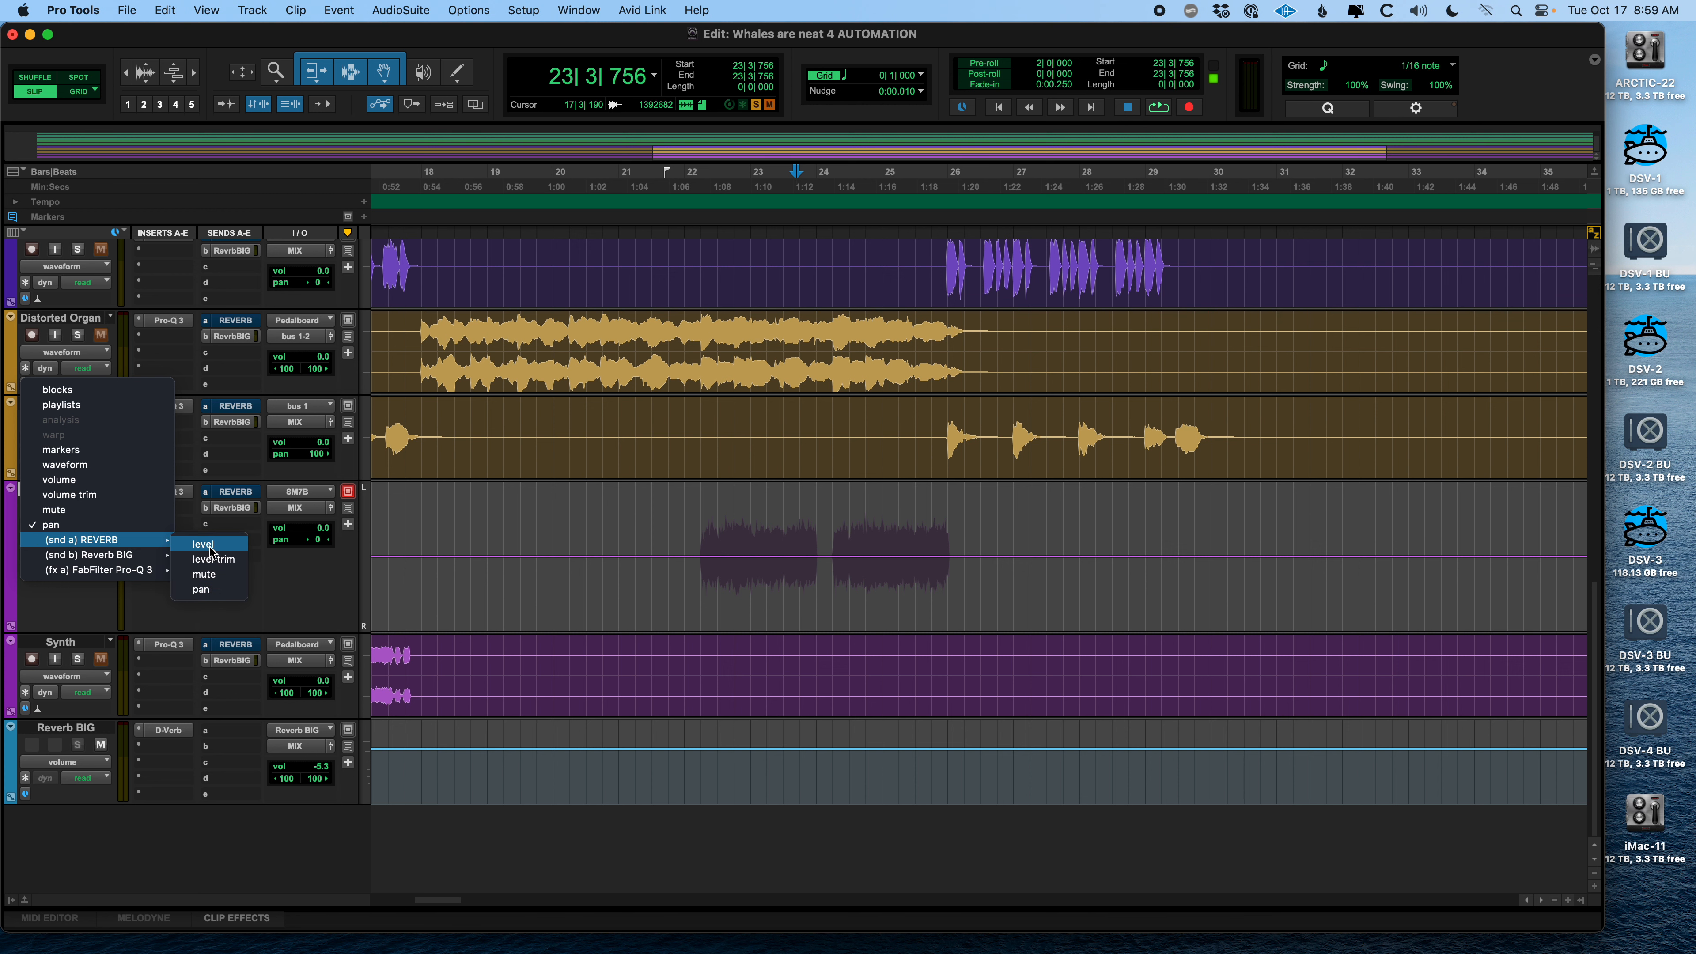
mouse_move(162, 576)
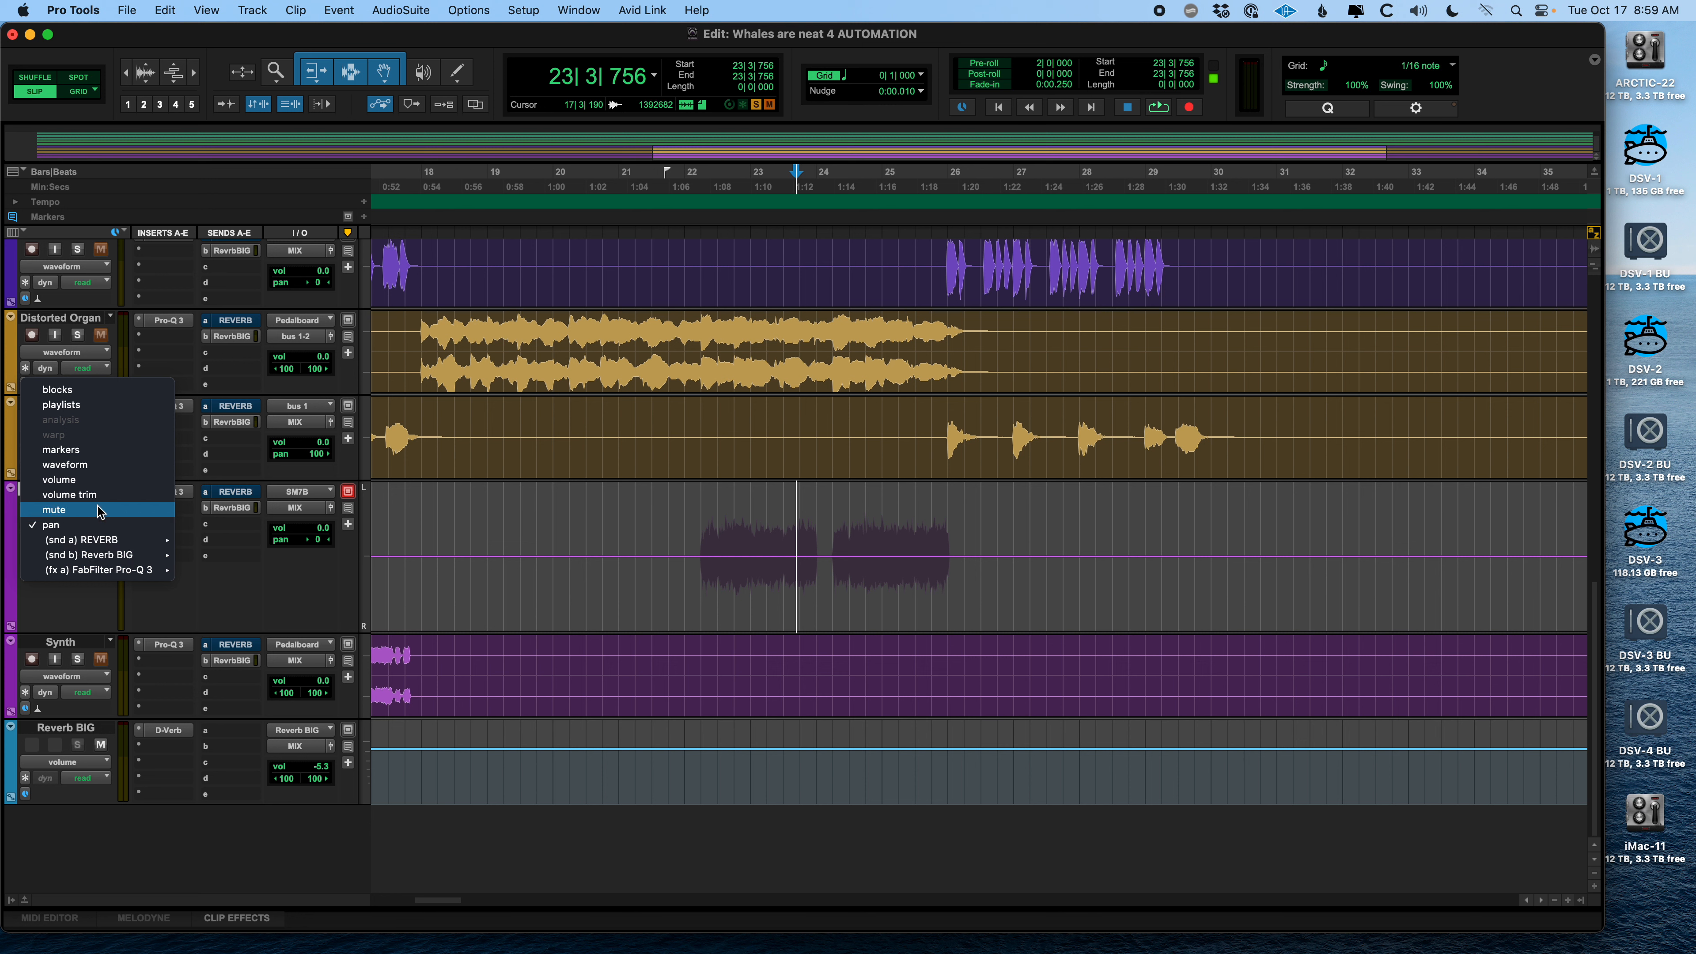
click(95, 490)
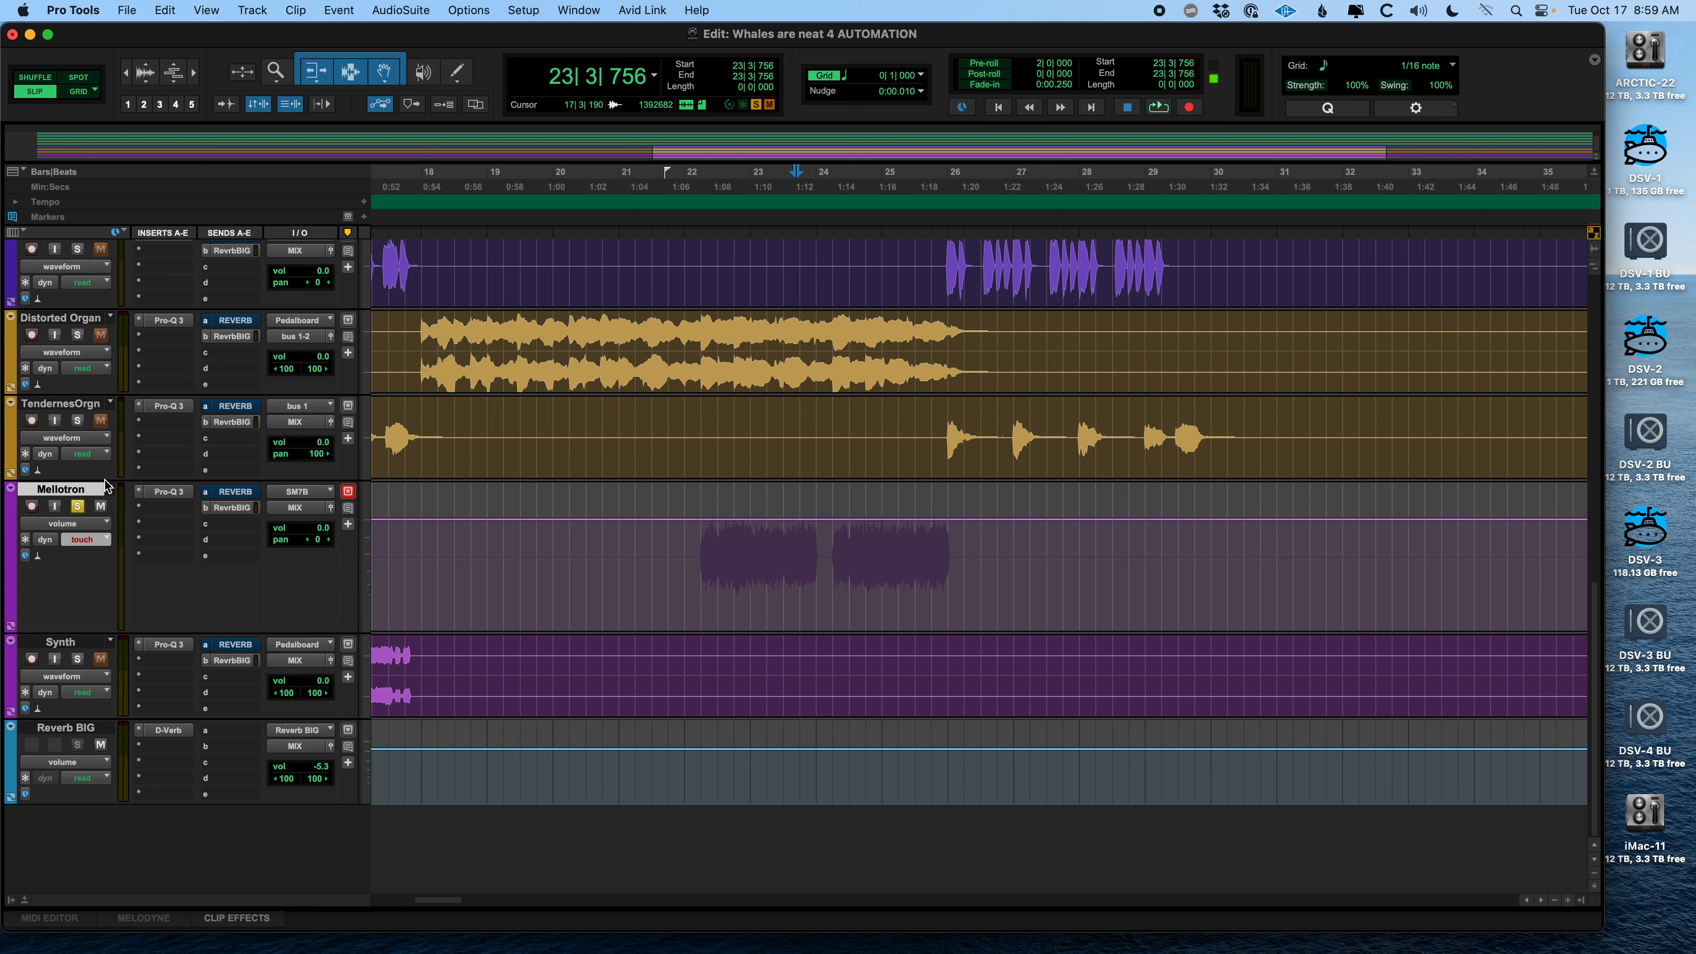
Return the Mellotron track to waveform view and try a range selection around both clips, from about bar 21 to 27
click(761, 552)
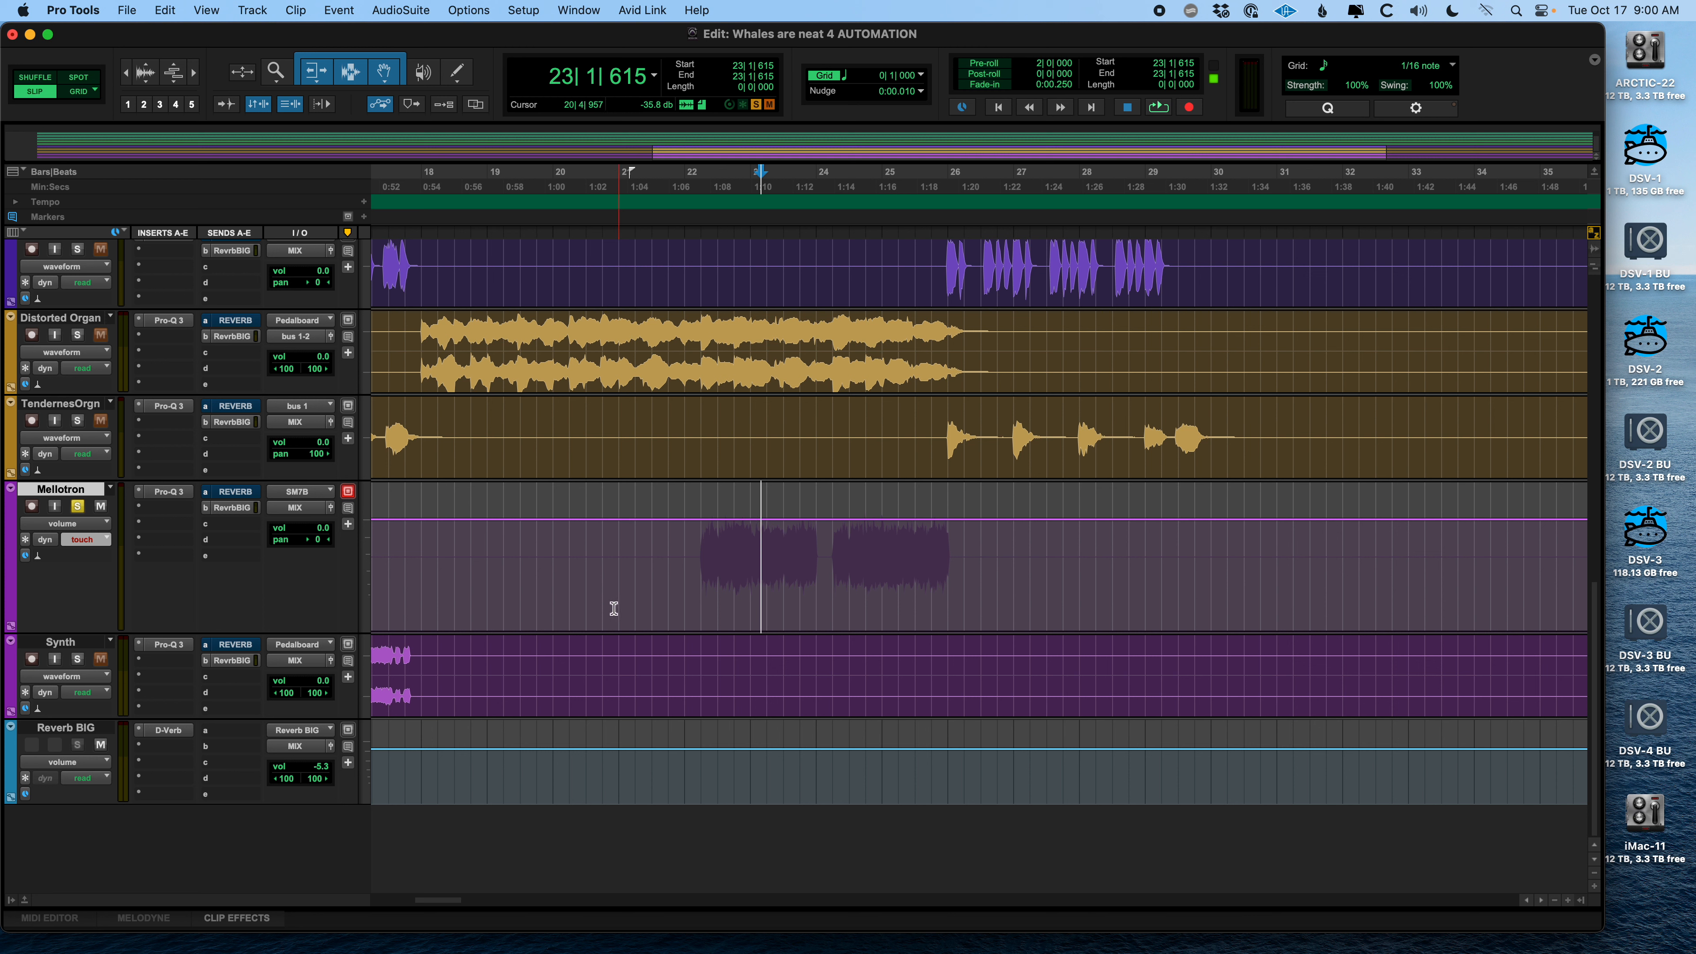
click(800, 549)
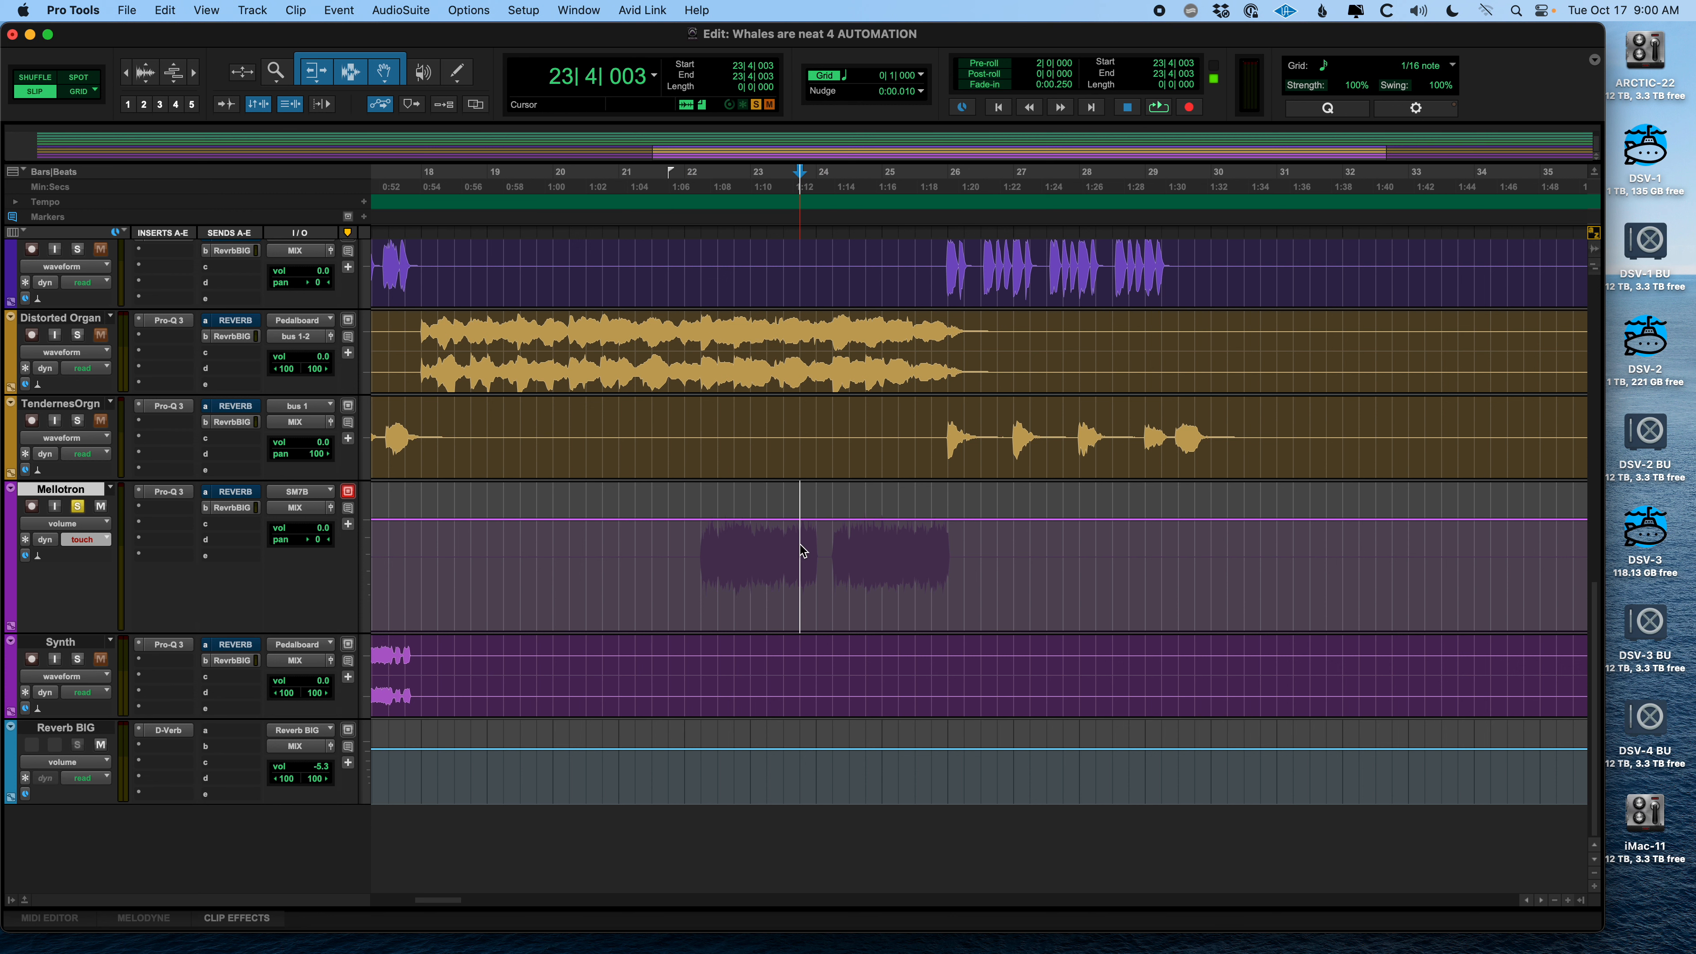
key(ctrl+minus)
drag(670, 511, 1027, 546)
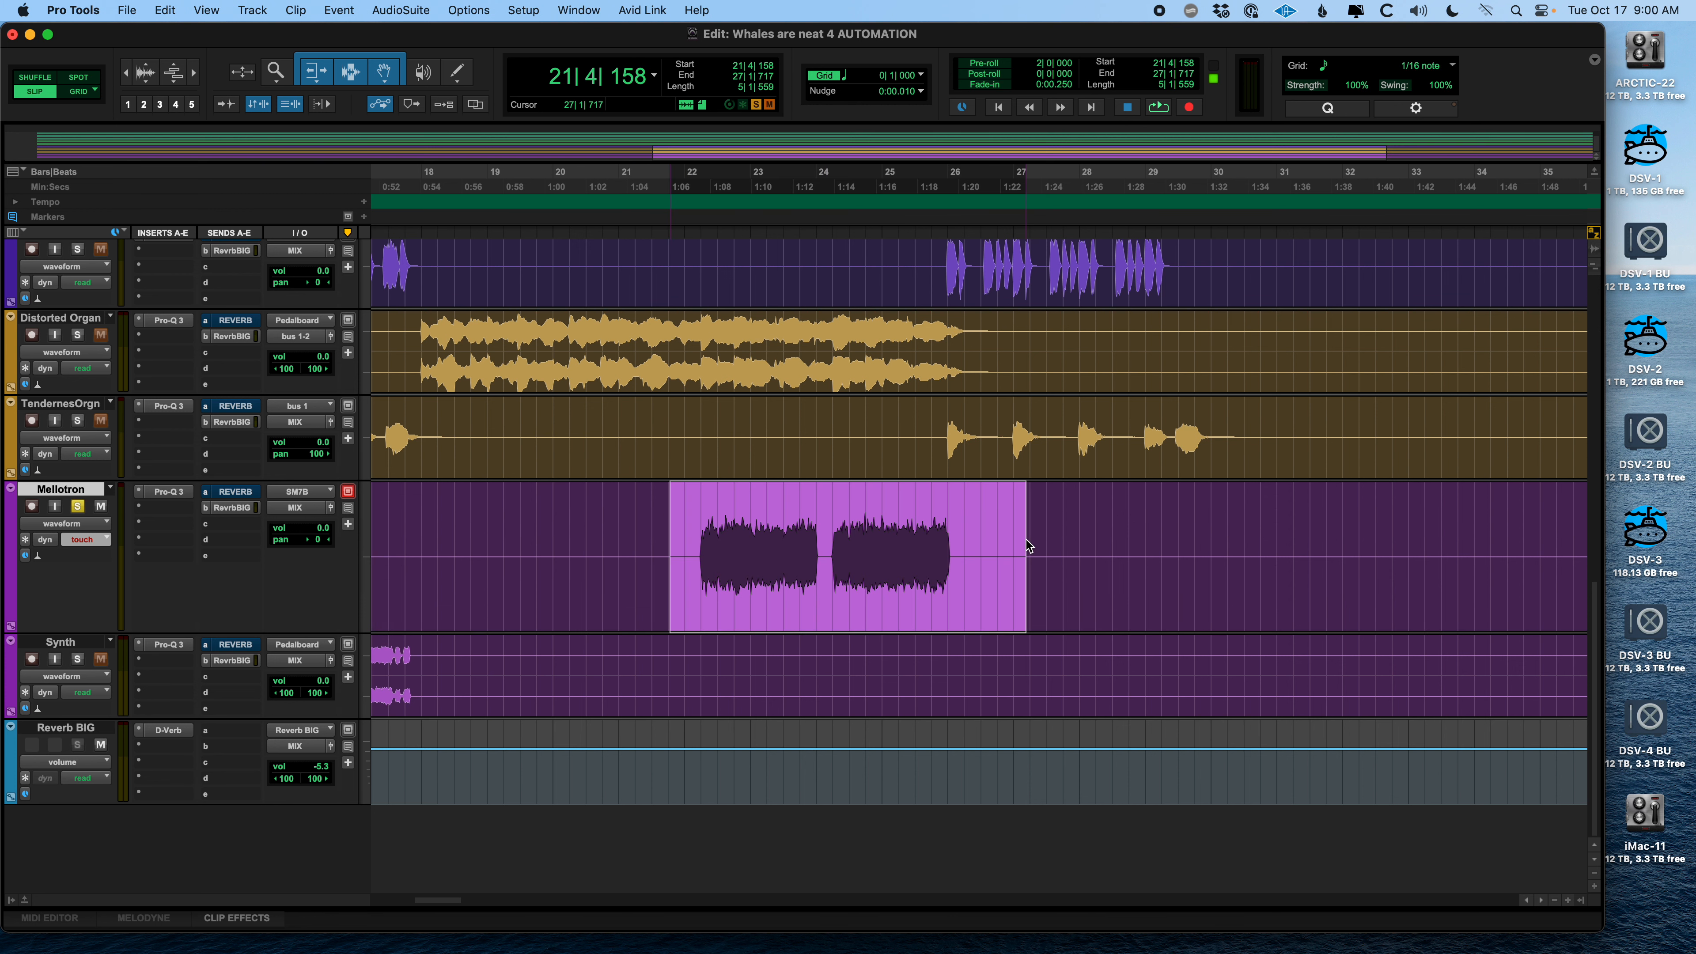
click(892, 546)
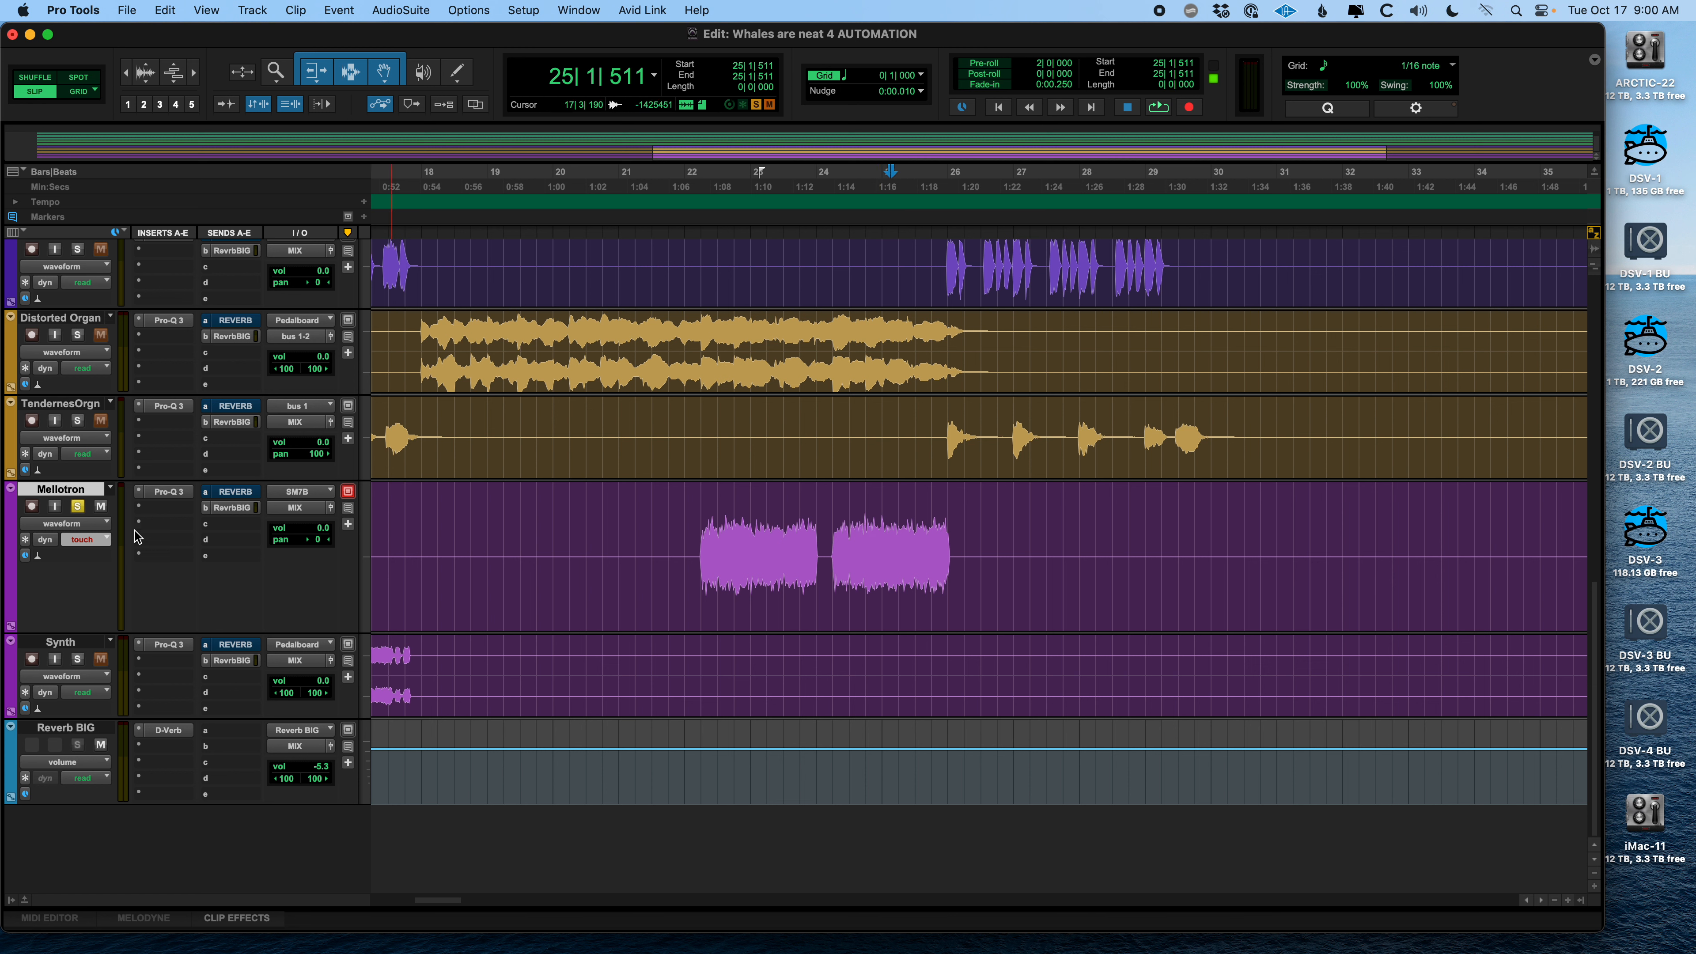
Reveal the volume automation lane under the Mellotron track and try a range selection in it from about bar 22 to 26
click(11, 628)
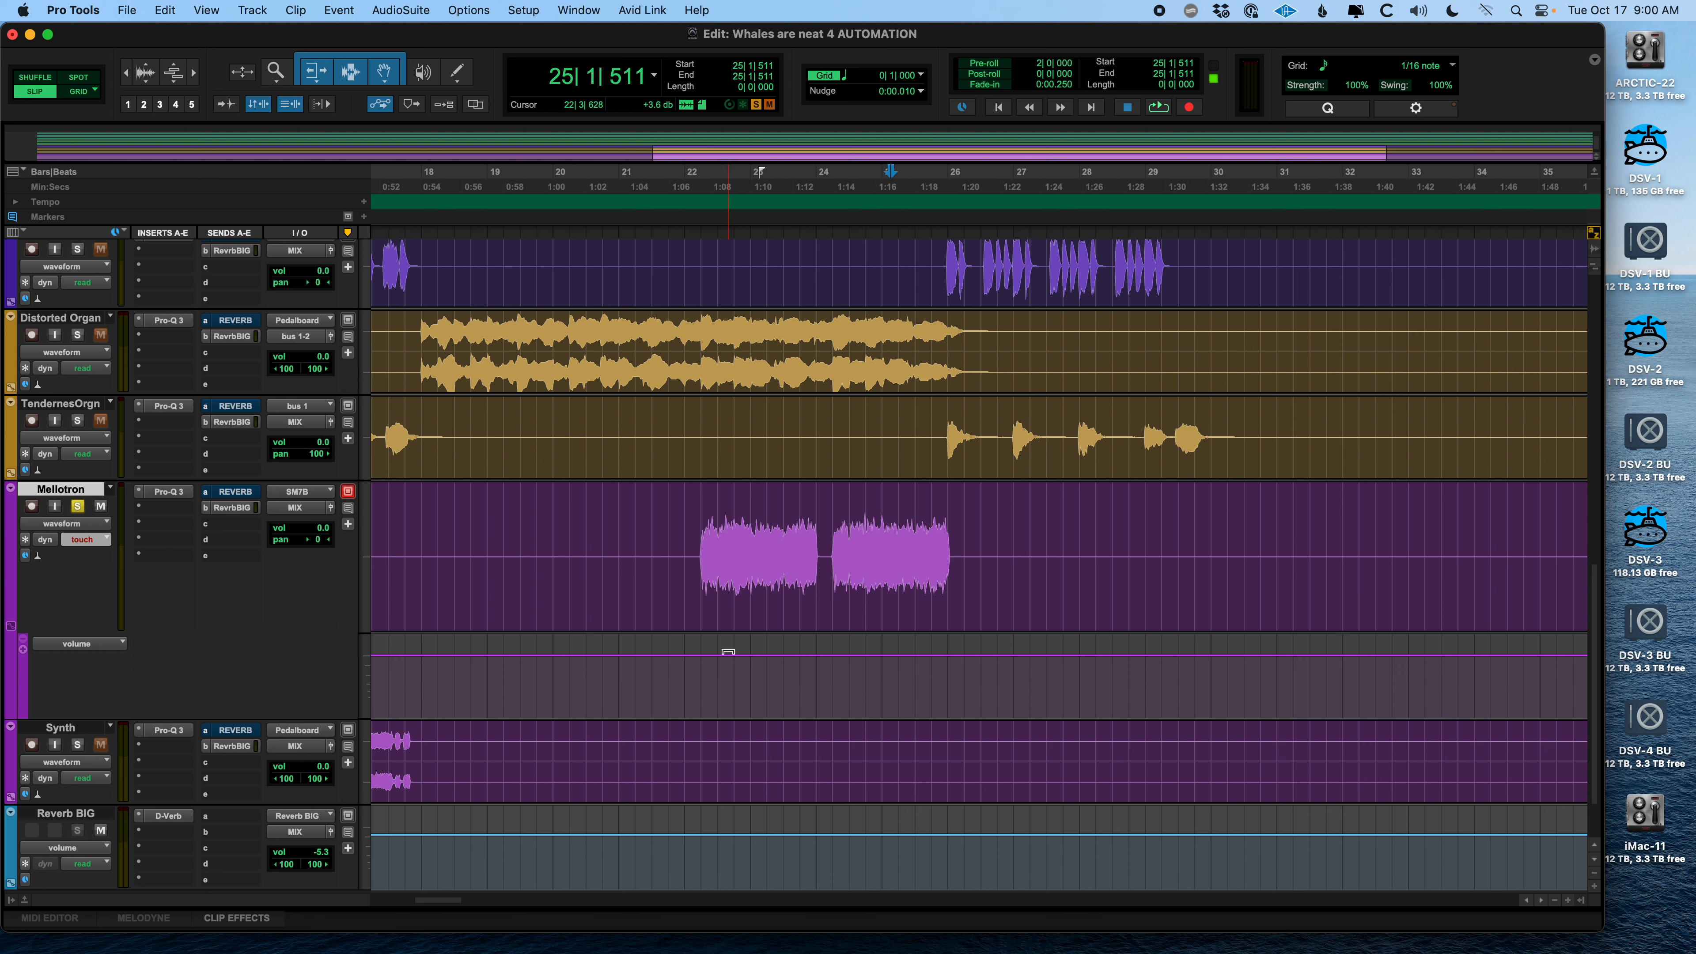
drag(725, 652, 959, 676)
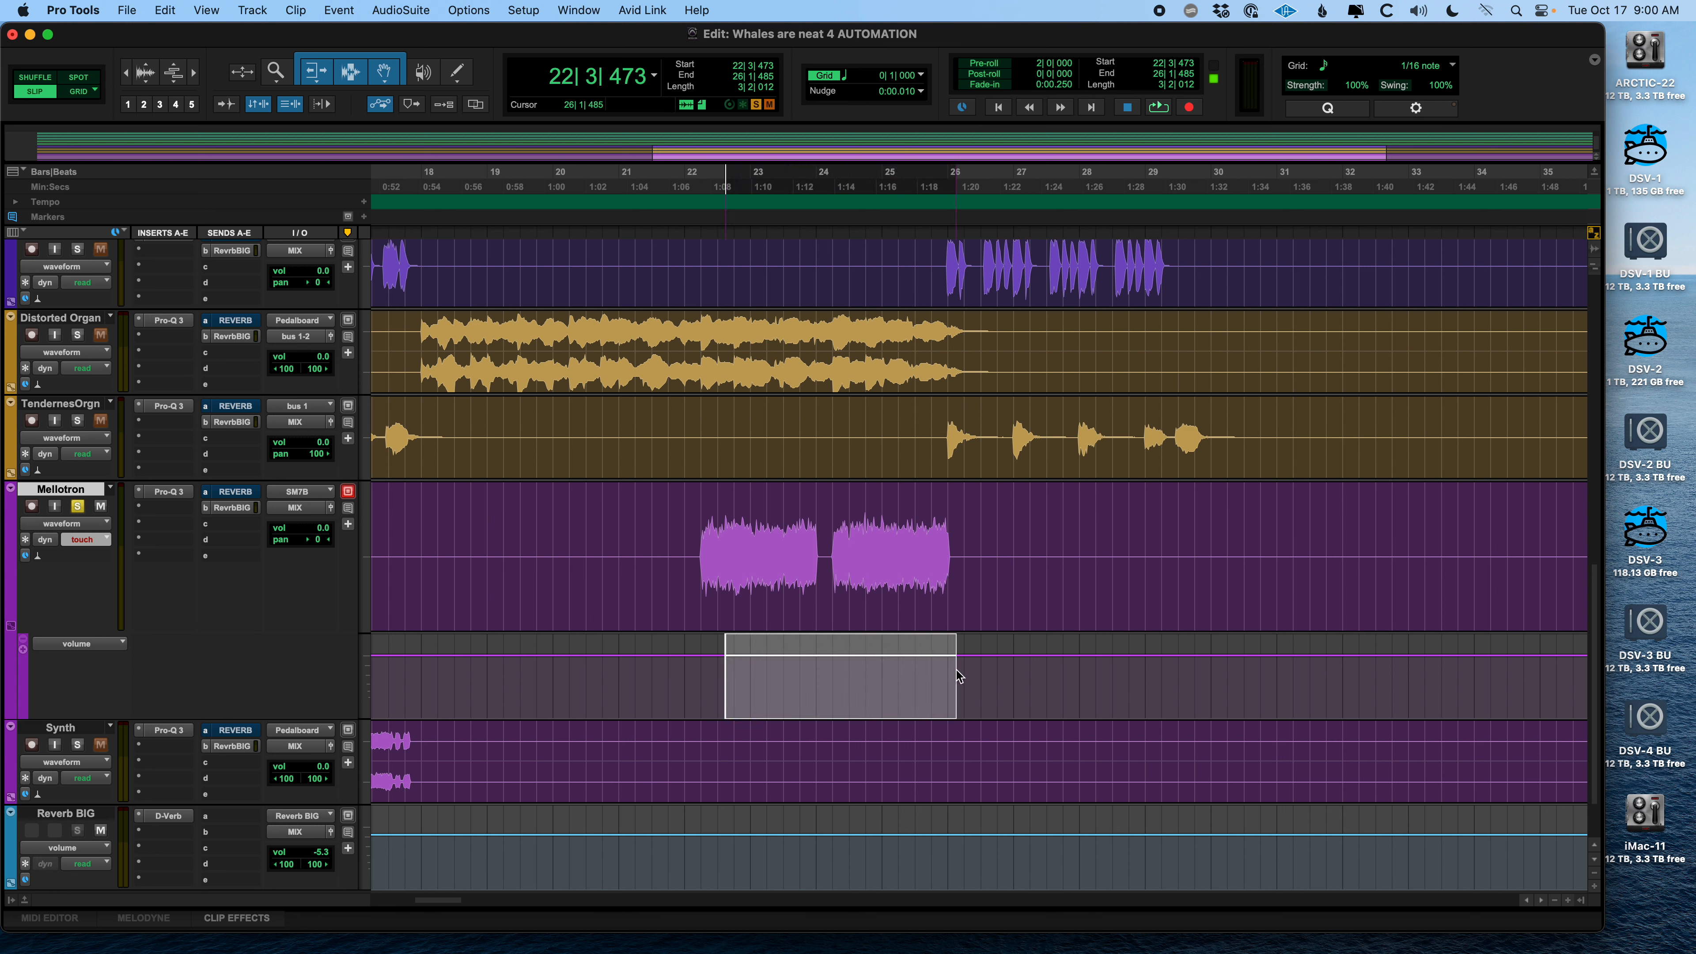
click(806, 674)
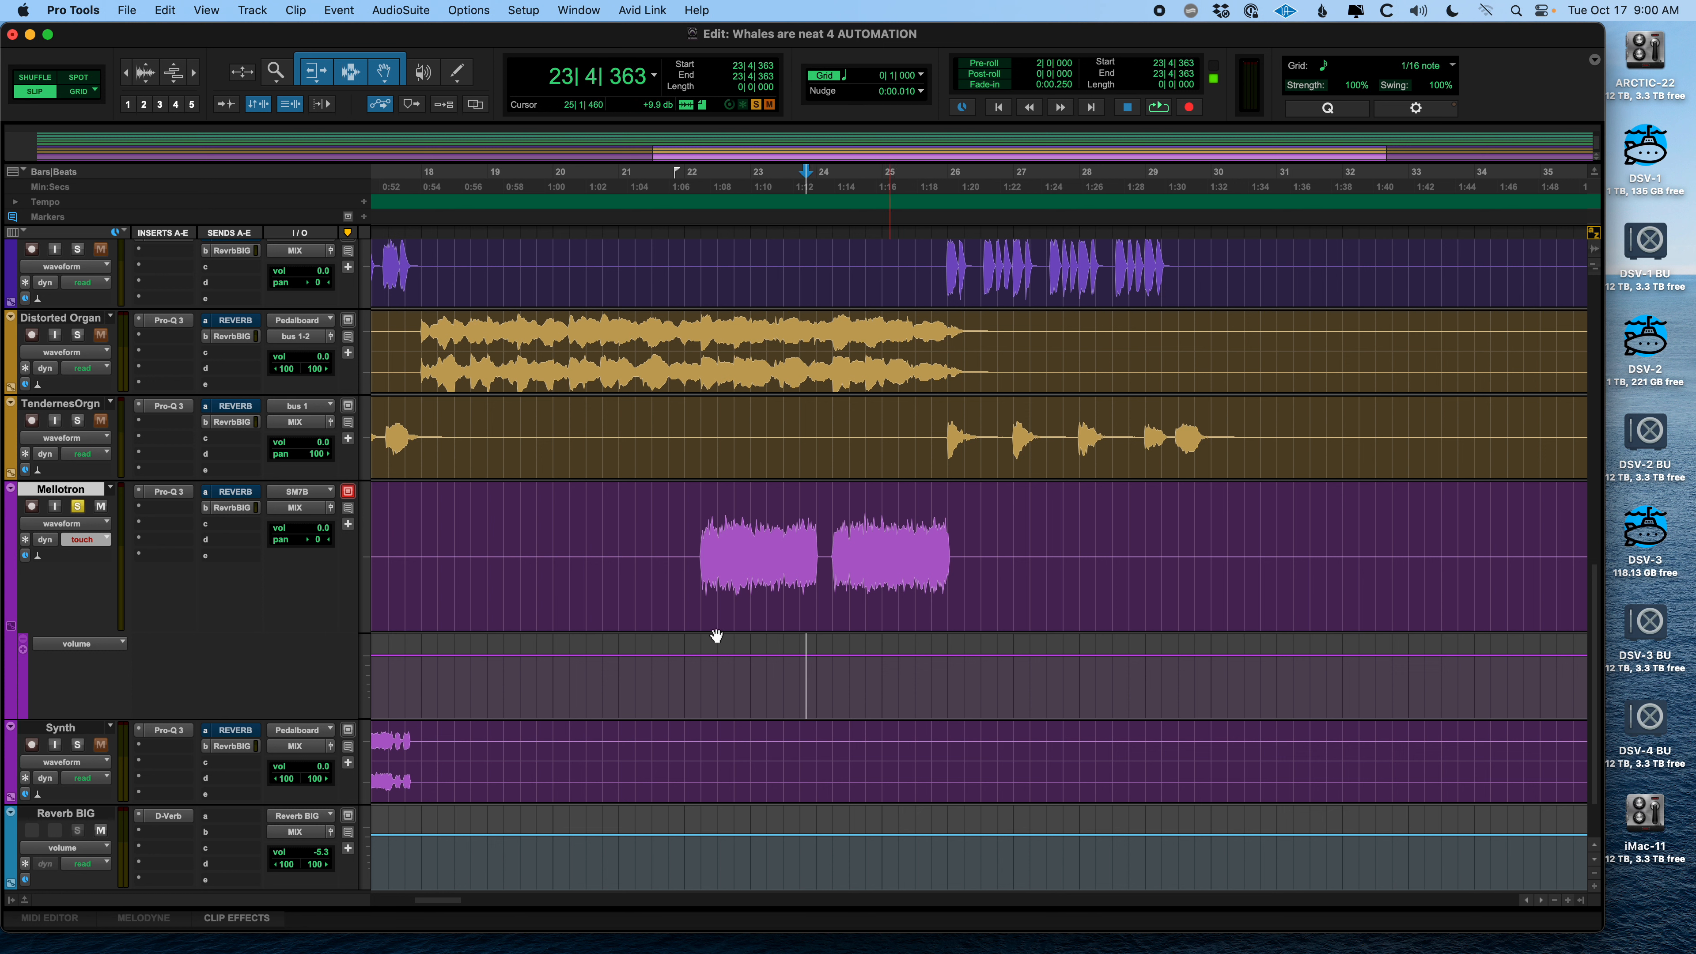
Add a second automation lane under the Mellotron track set to pan, and add a third lane below it
click(24, 649)
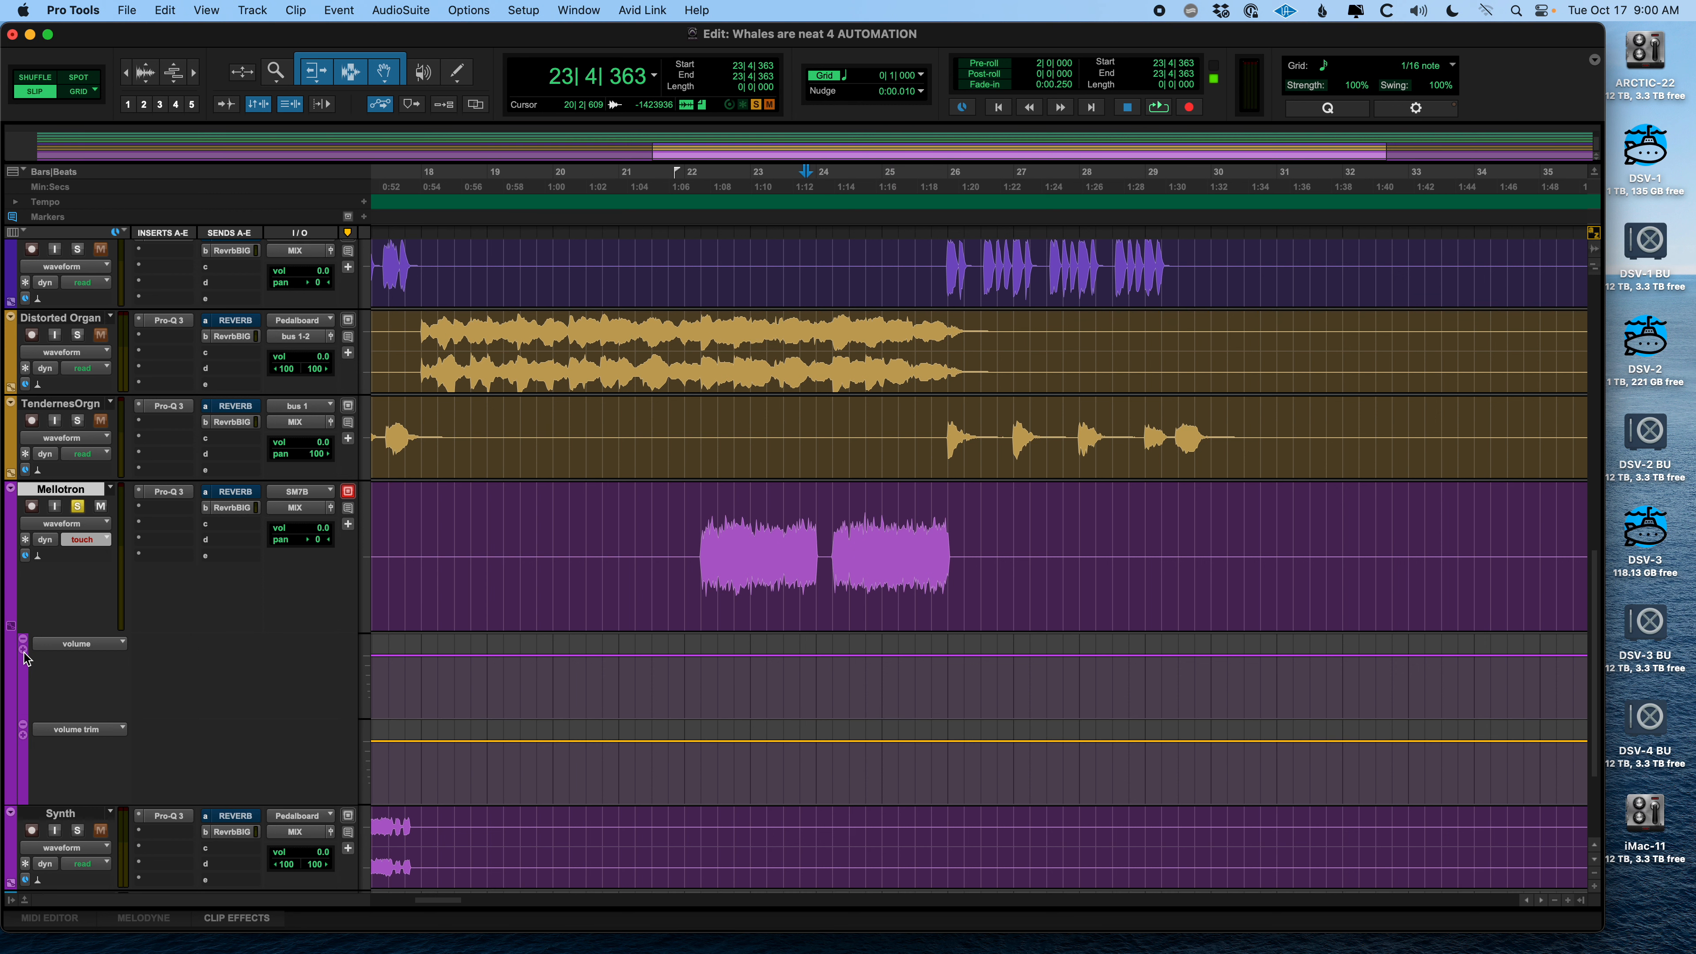
click(73, 729)
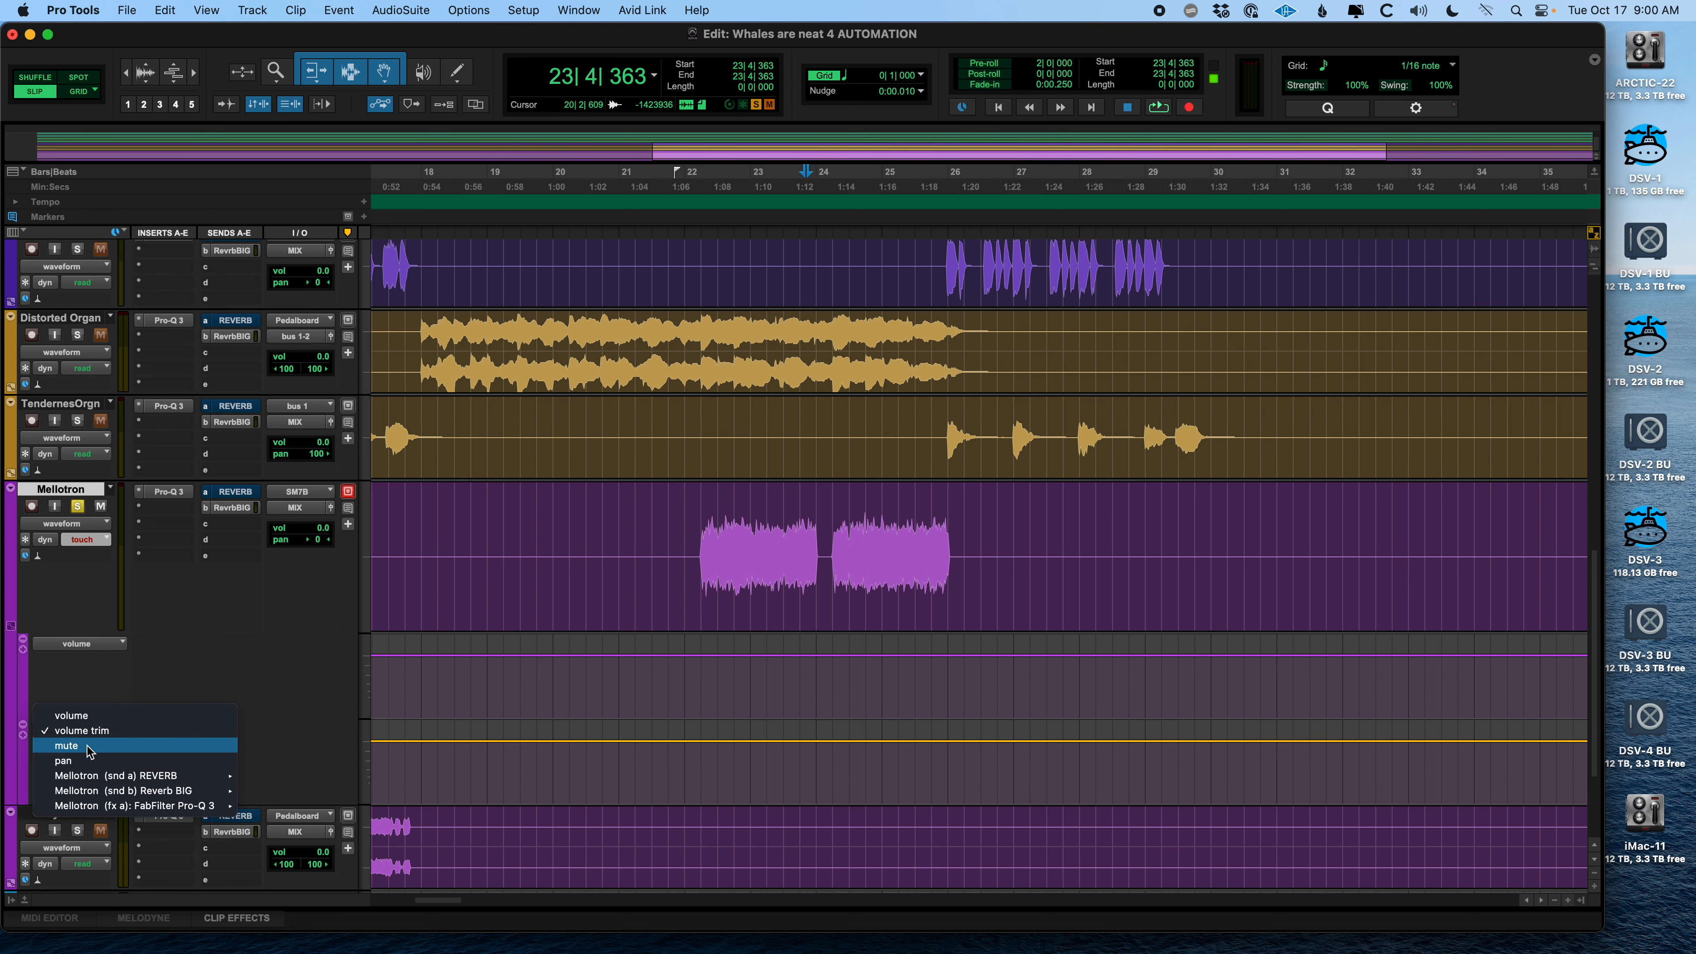
click(89, 762)
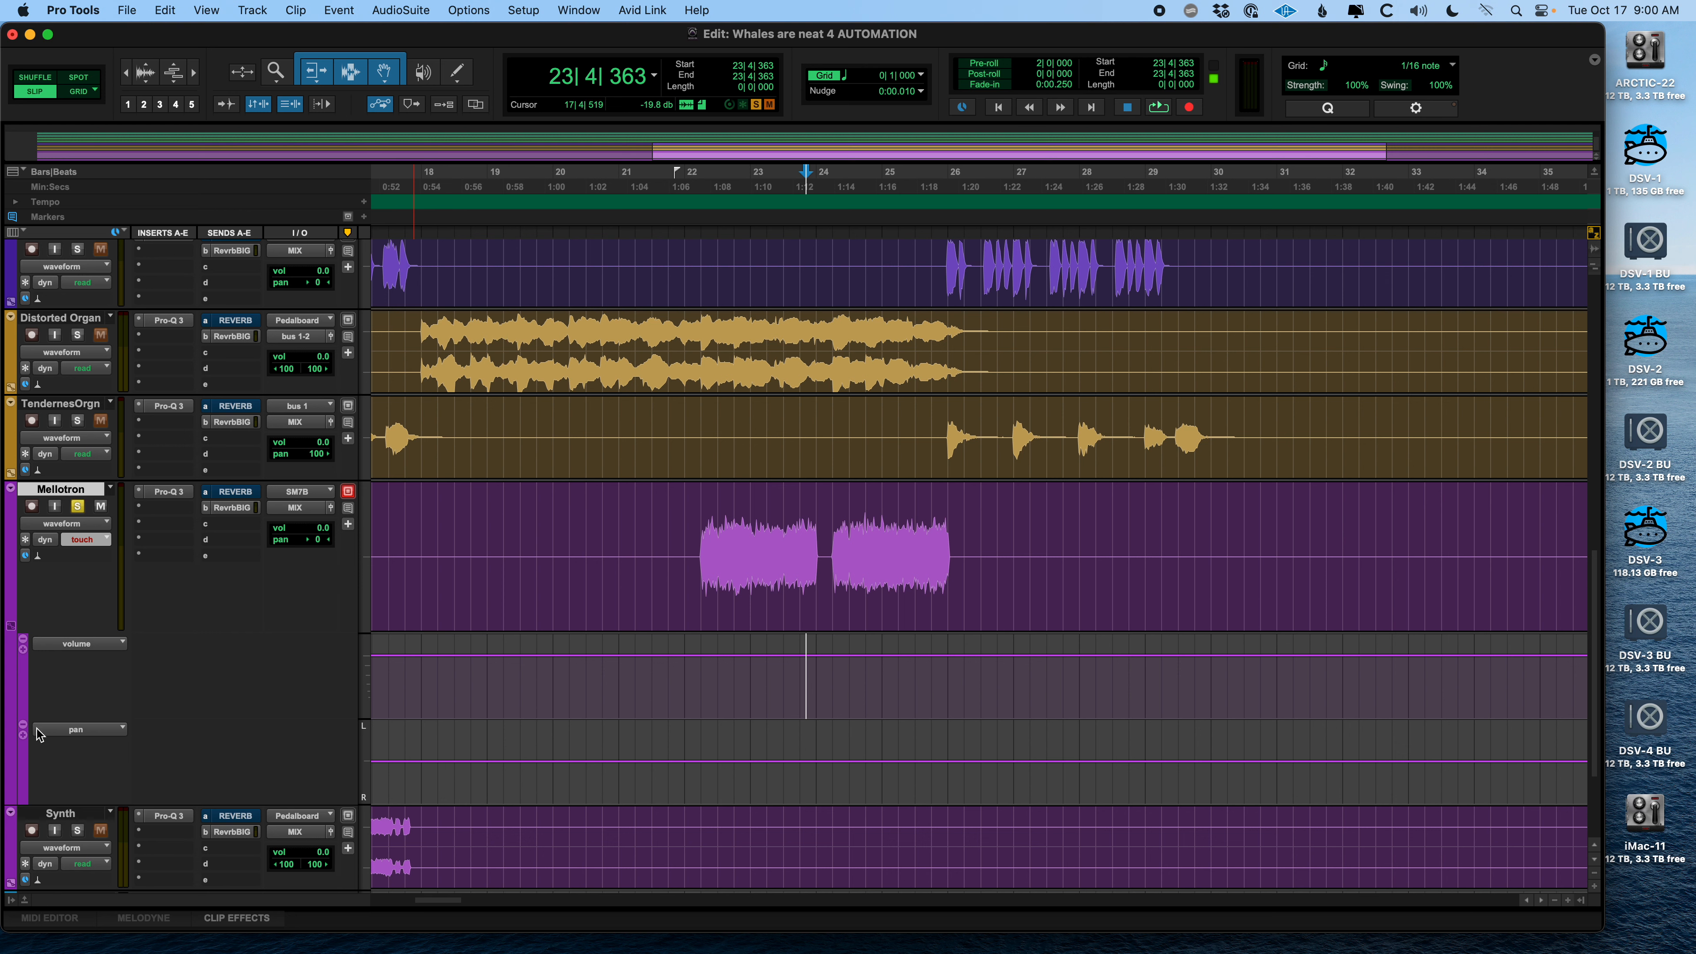
click(22, 734)
scroll(160, 755, down, 3)
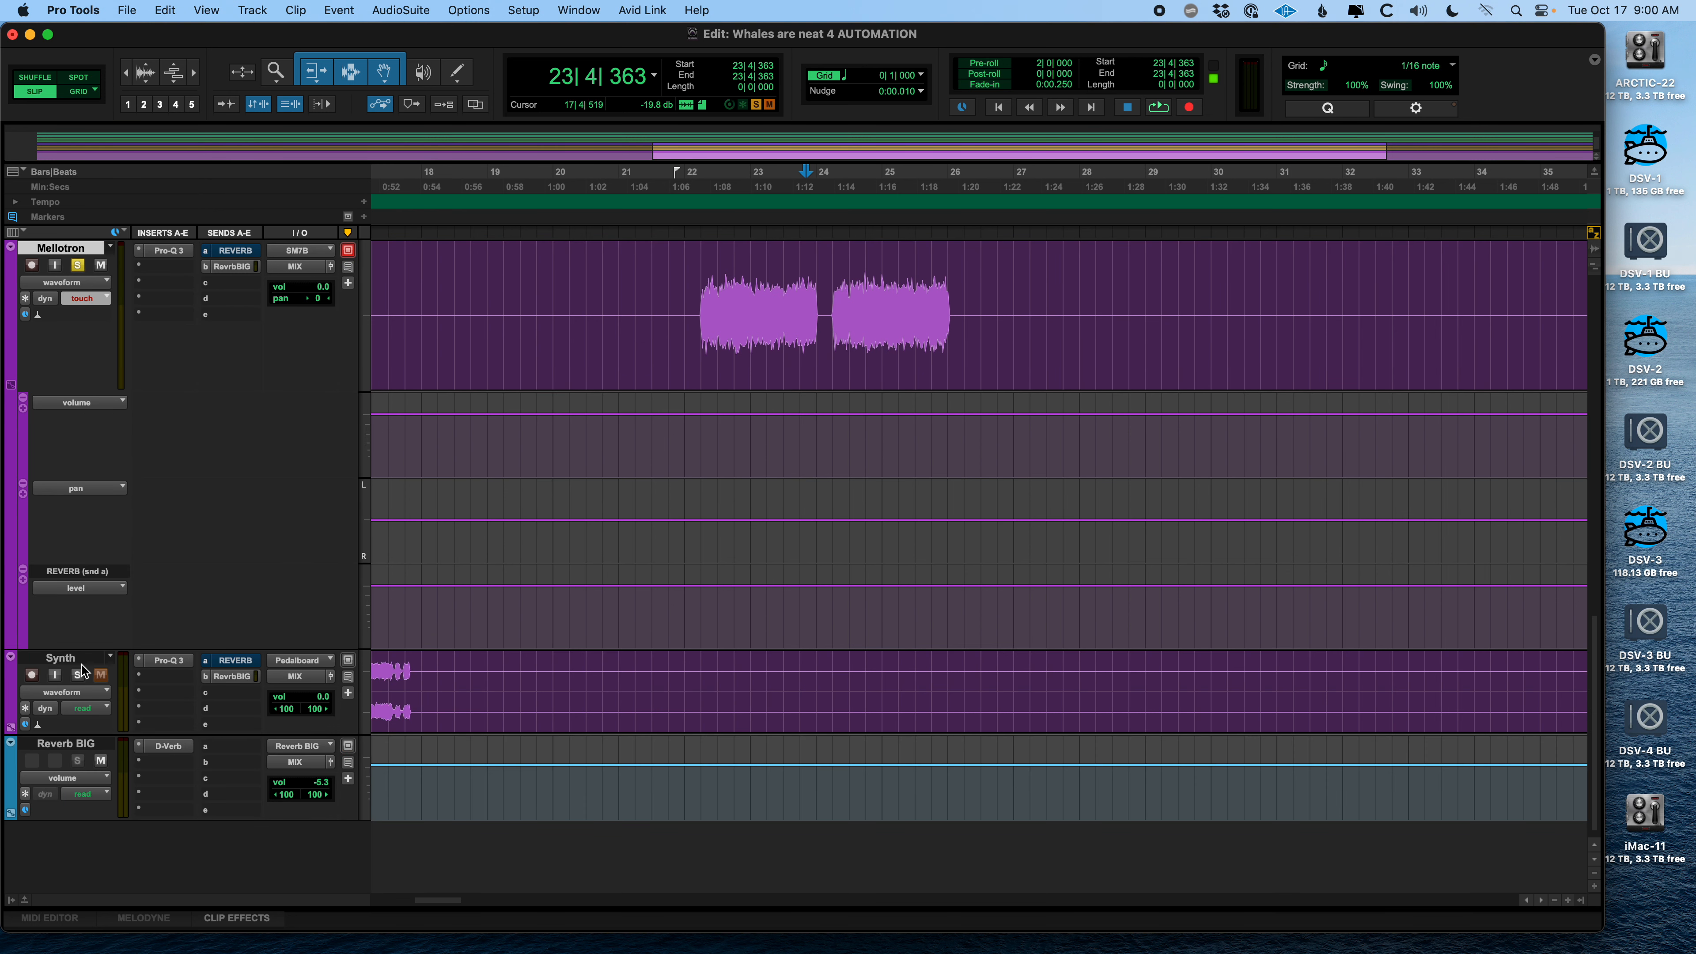
Set the third automation lane under the Mellotron track to the REVERB send's level
click(91, 592)
click(274, 597)
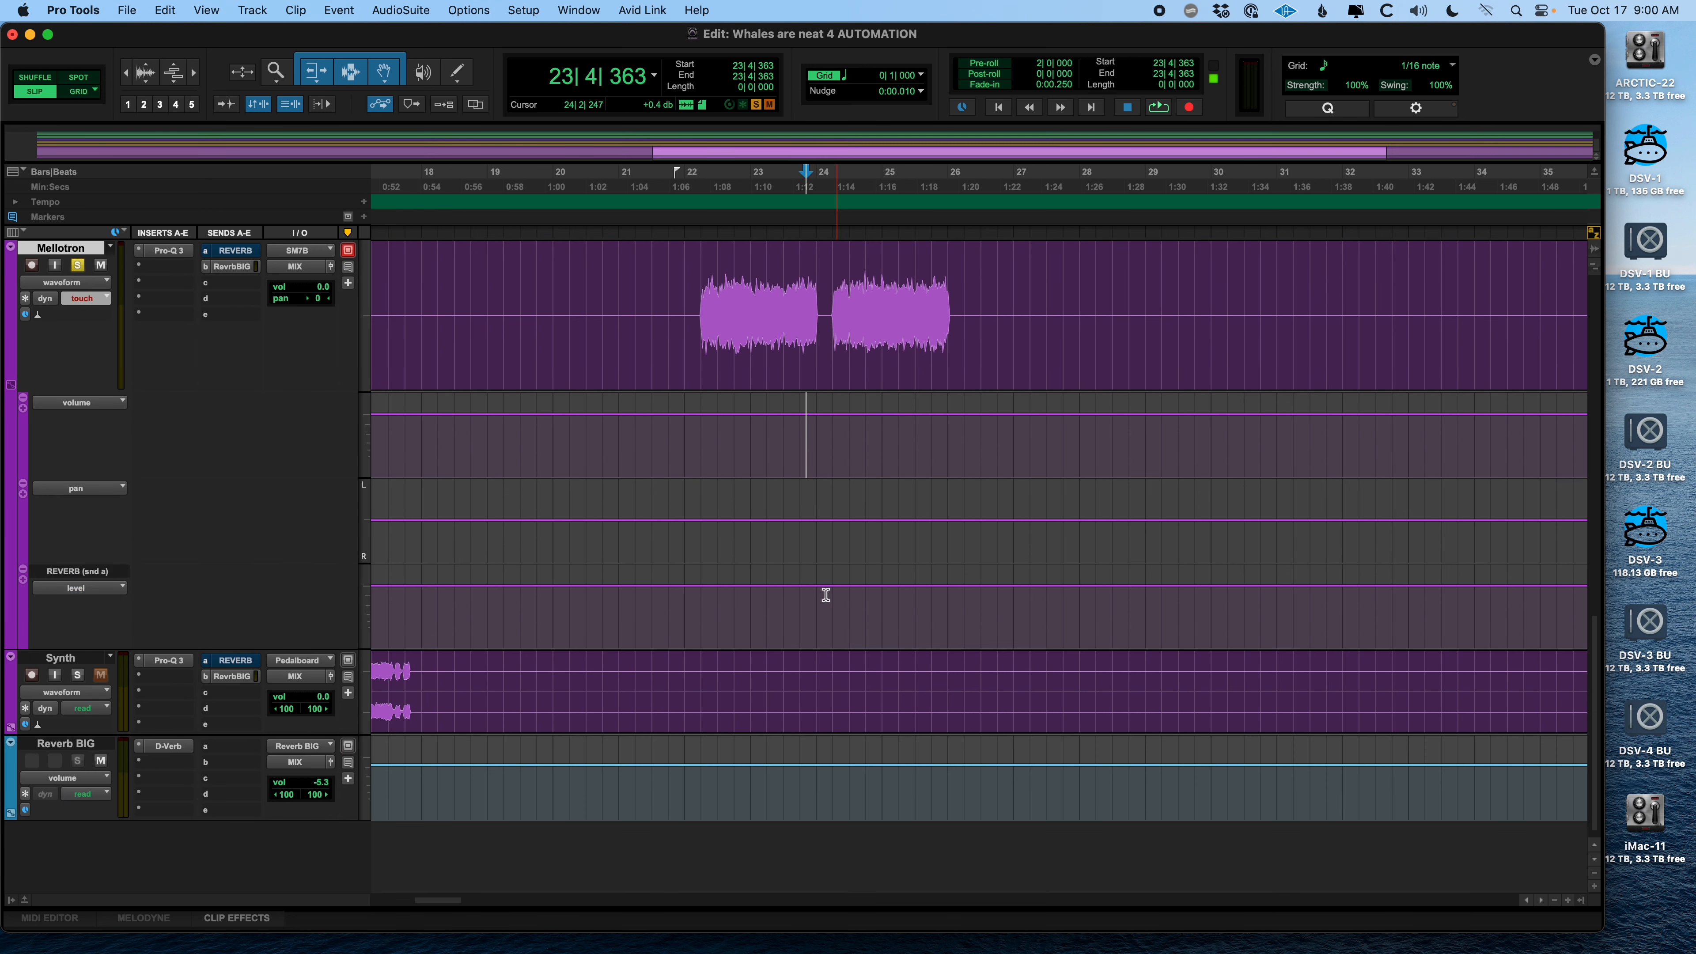
scroll(803, 624, up, 5)
scroll(700, 474, down, 3)
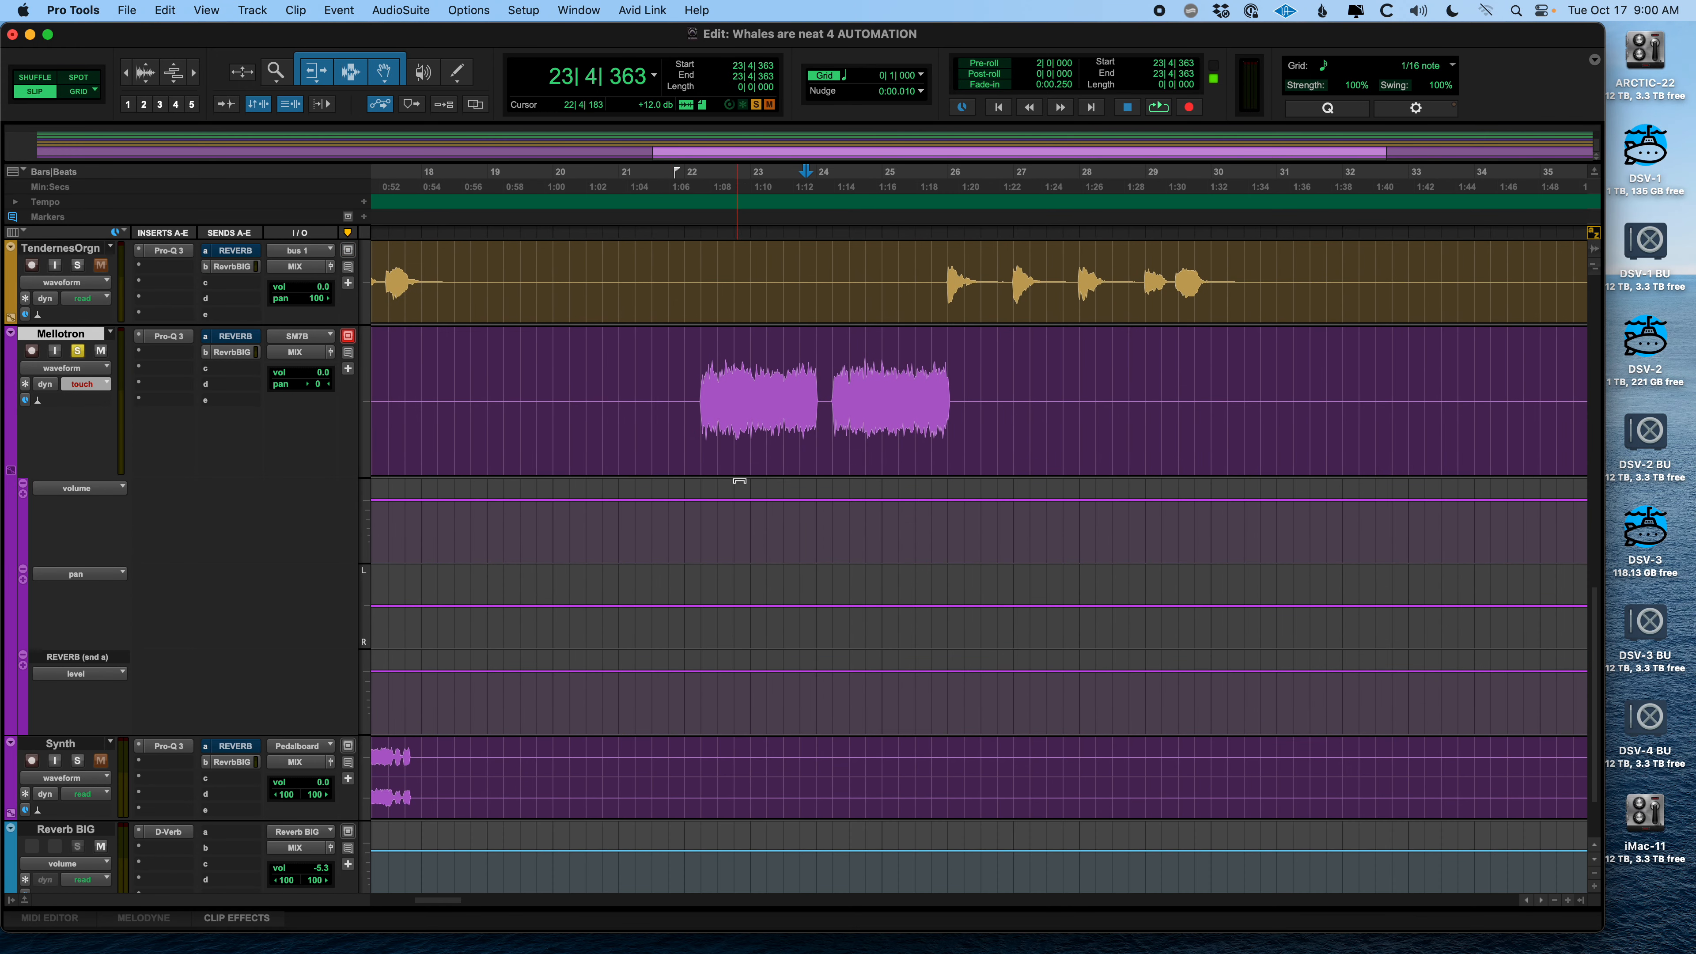
Remove the pan and REVERB send level lanes from the Mellotron track and make the remaining volume lane taller
click(20, 564)
click(23, 572)
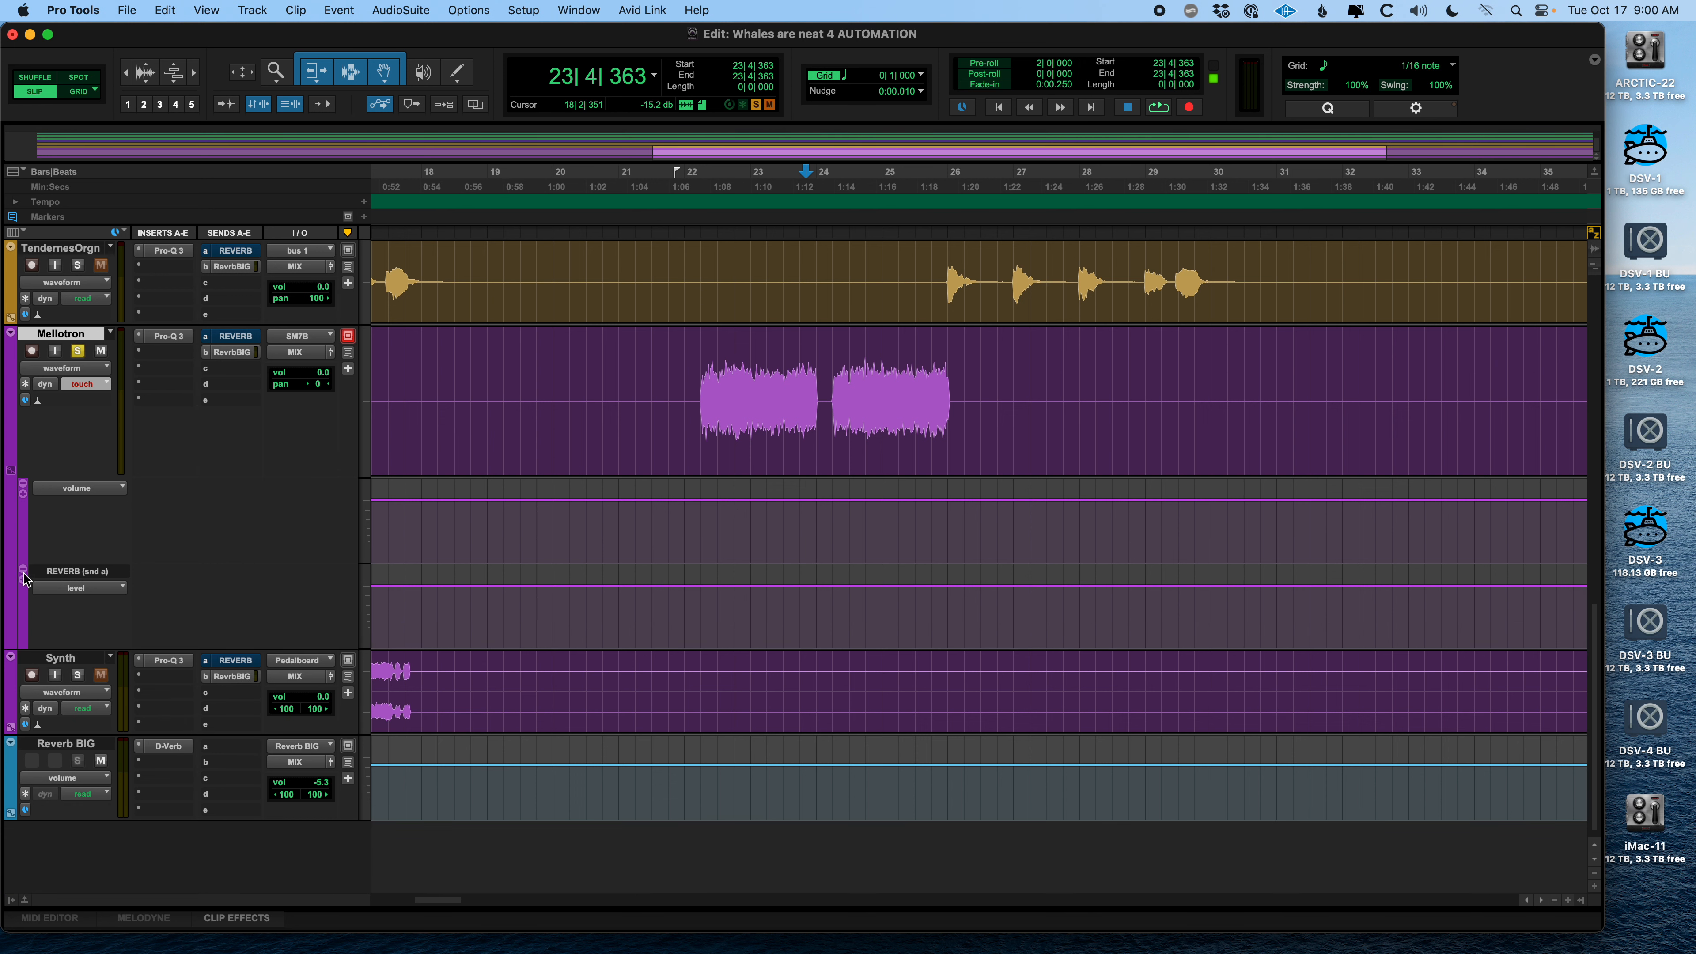
click(24, 572)
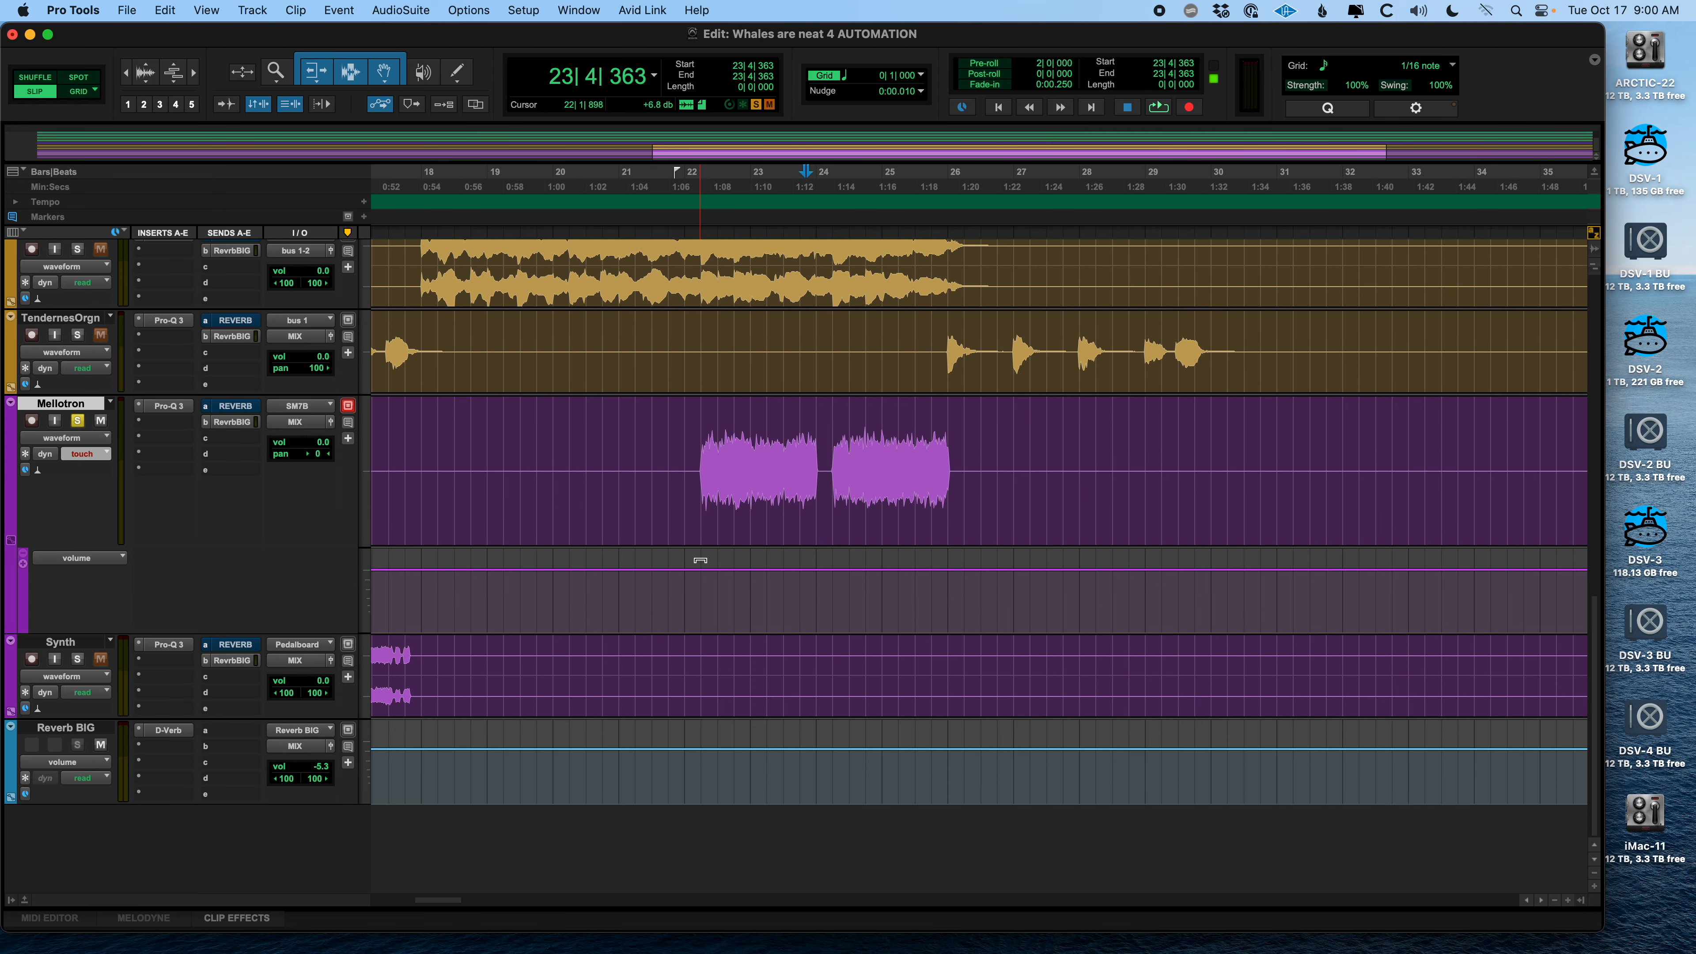
drag(360, 633, 361, 684)
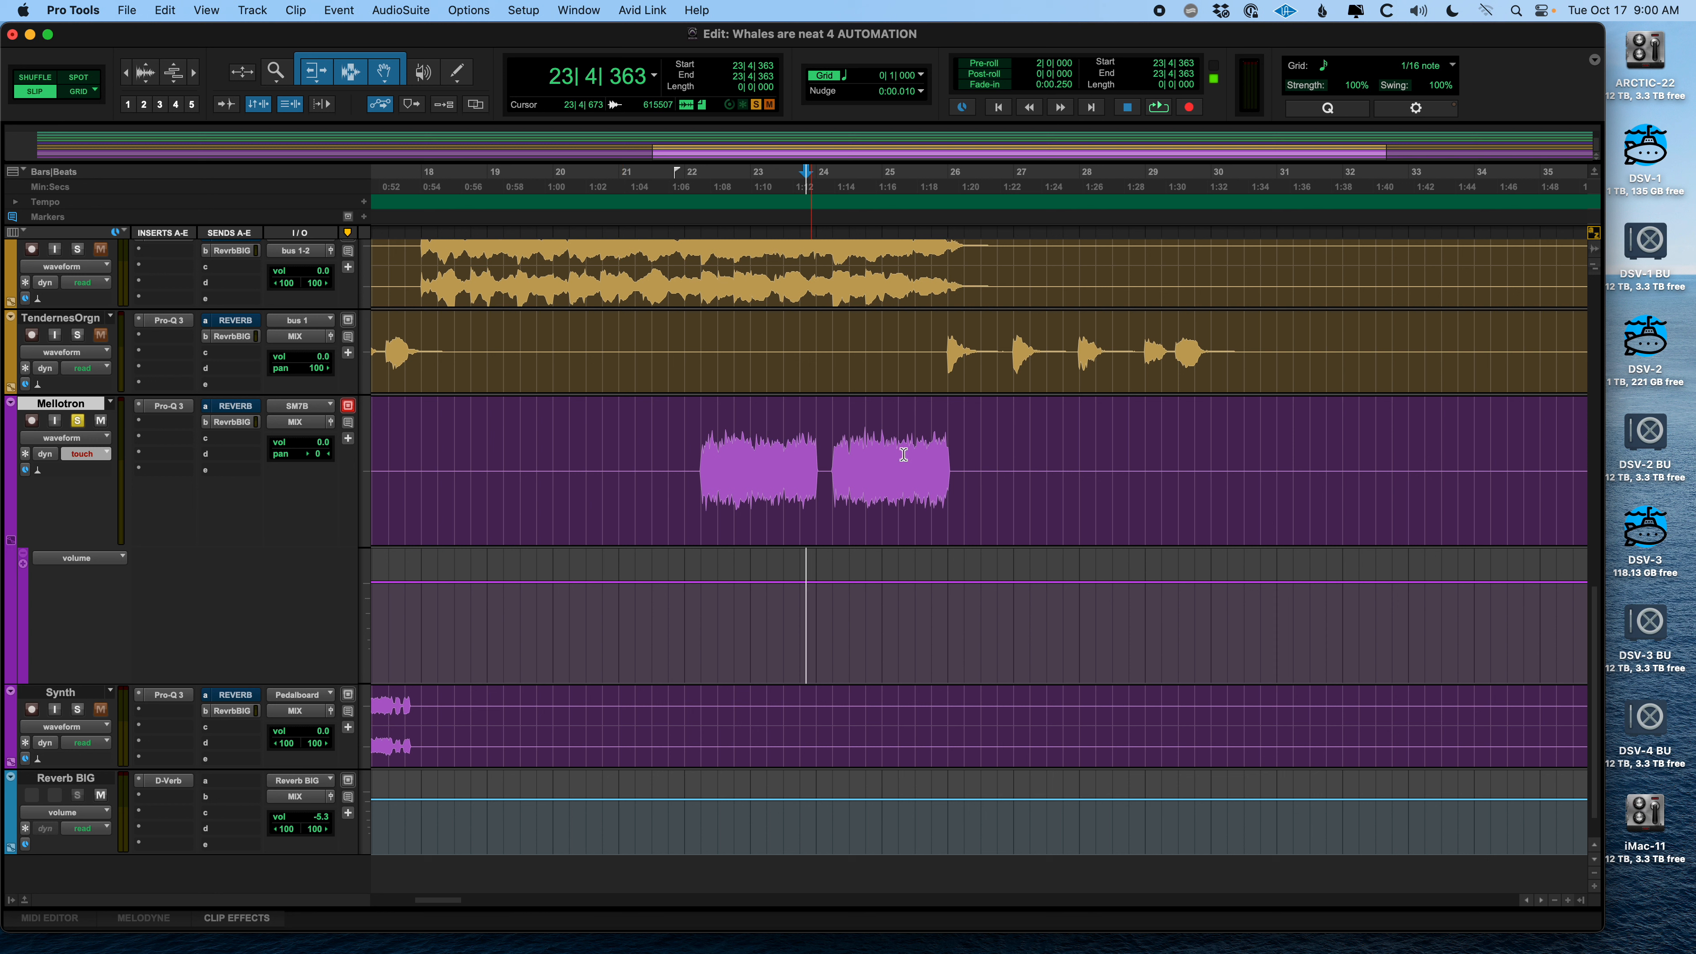
Draw a zigzag of breakpoints in the Mellotron volume lane under the first clip, from about bar 22 beat 3 to bar 23
click(722, 602)
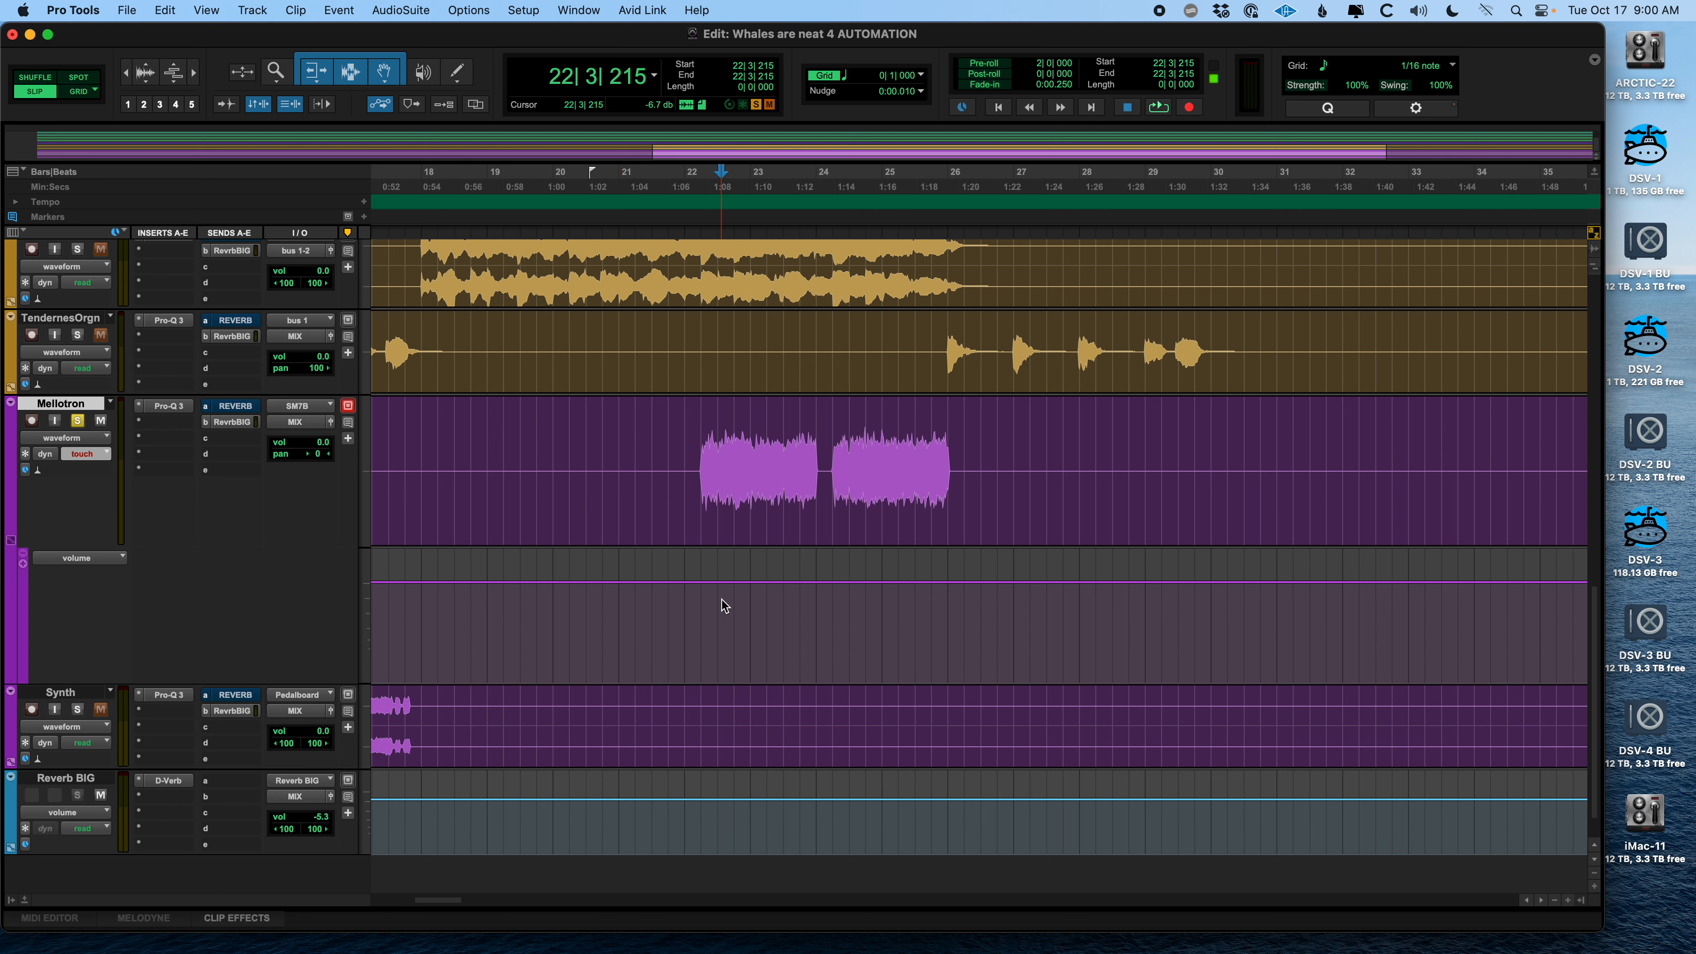
click(727, 446)
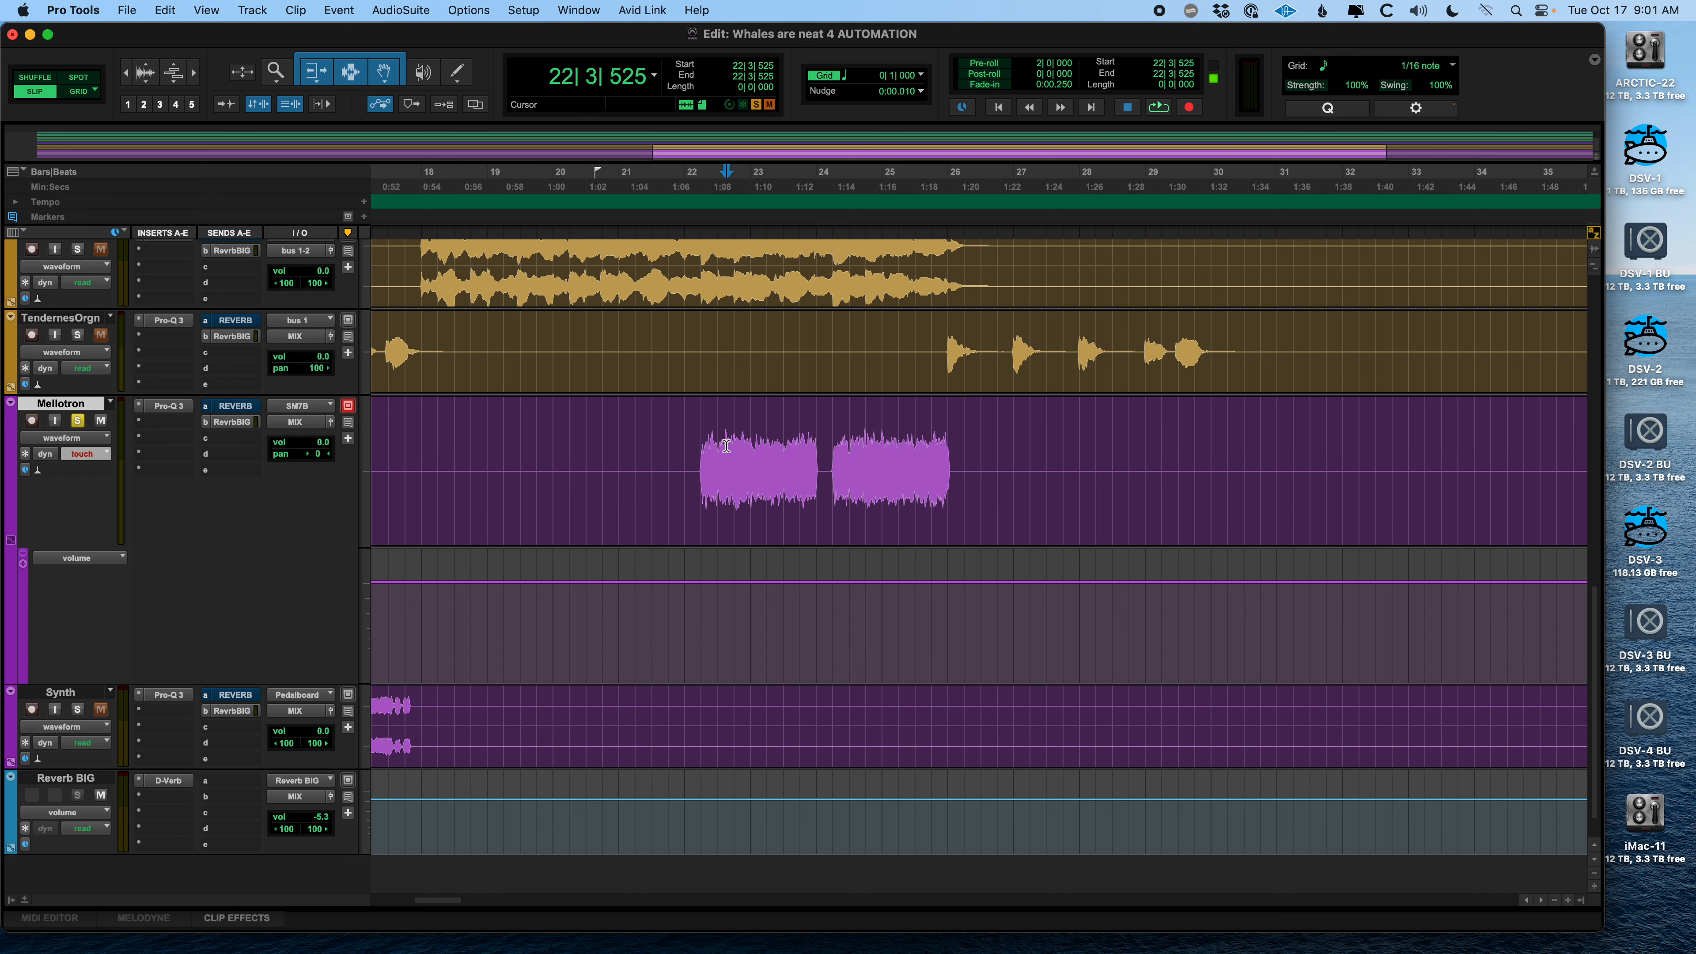
click(716, 607)
key(t)
scroll(747, 607, right, 5)
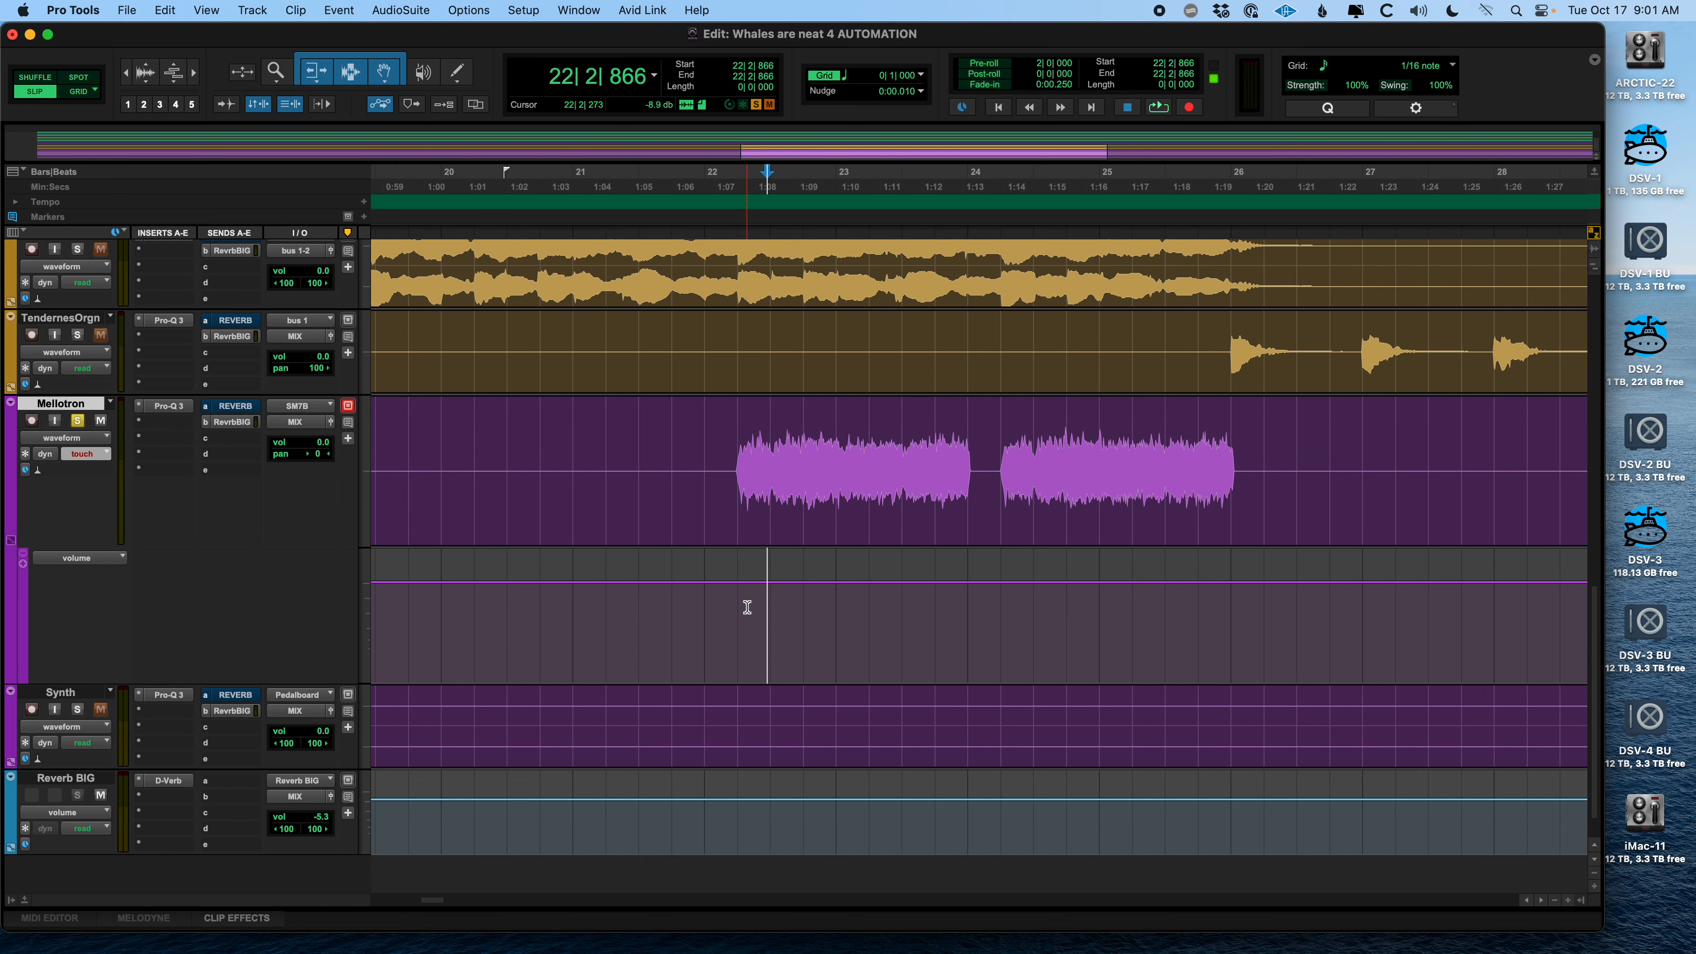
scroll(748, 607, right, 3)
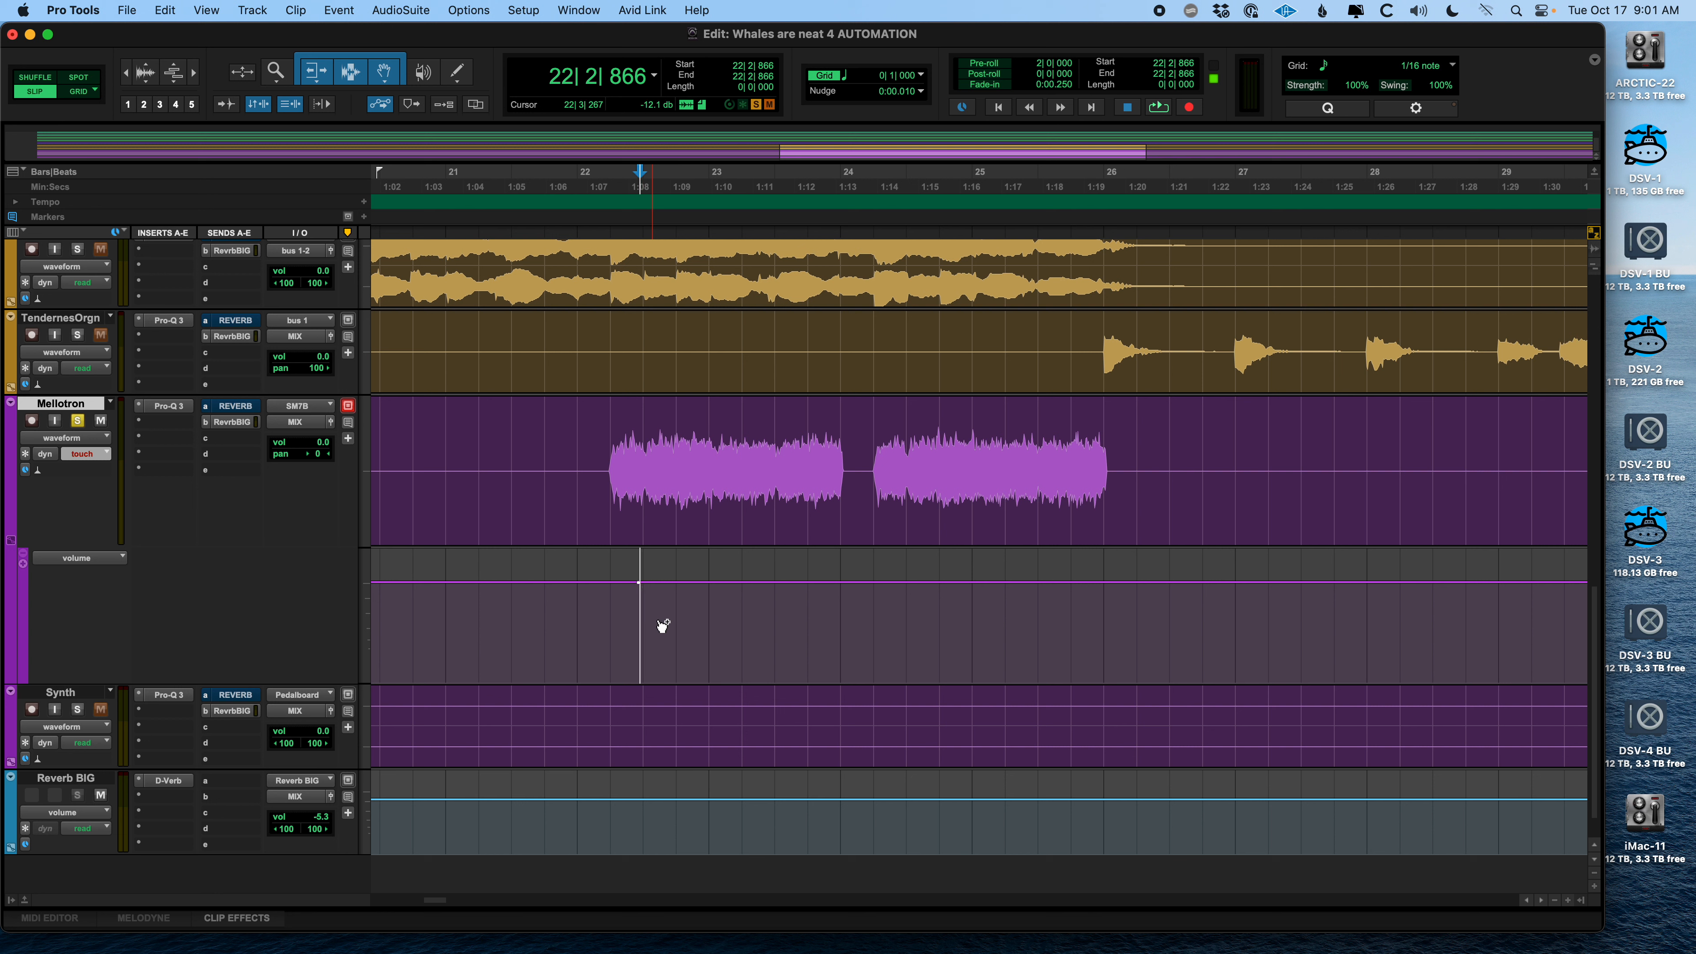
click(688, 582)
drag(689, 583, 681, 662)
drag(800, 583, 713, 586)
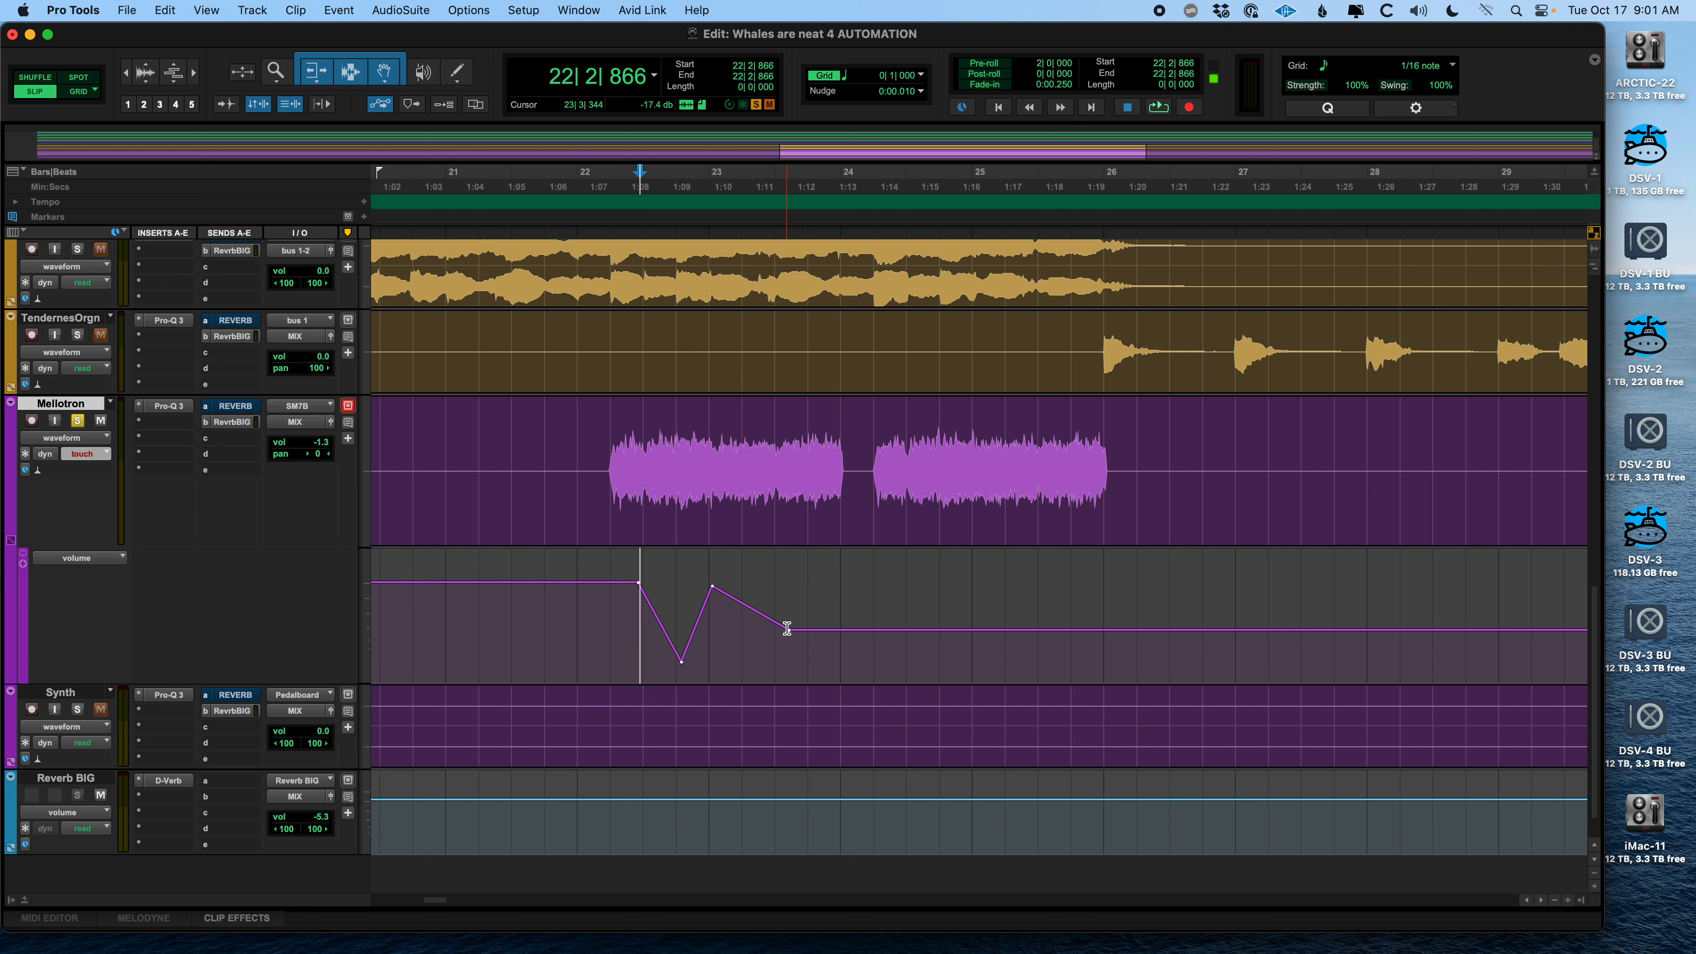
drag(786, 628, 730, 638)
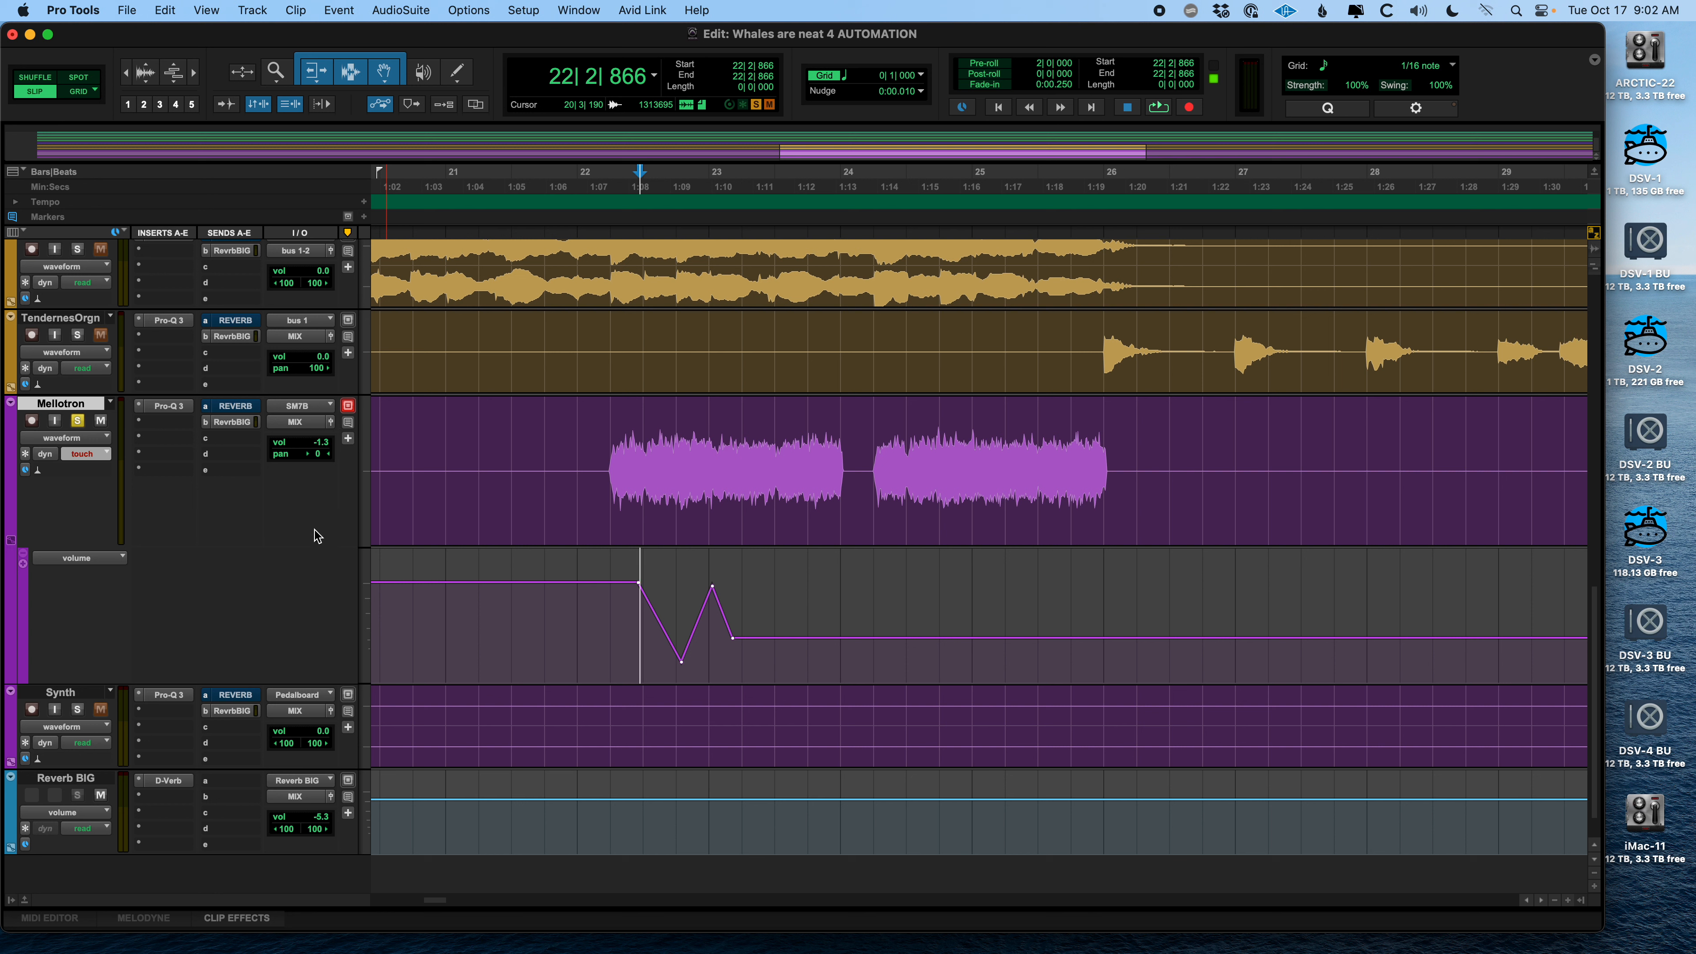
Open the Mellotron output fader window, place it clear of the zigzag, and play the volume automation
click(332, 422)
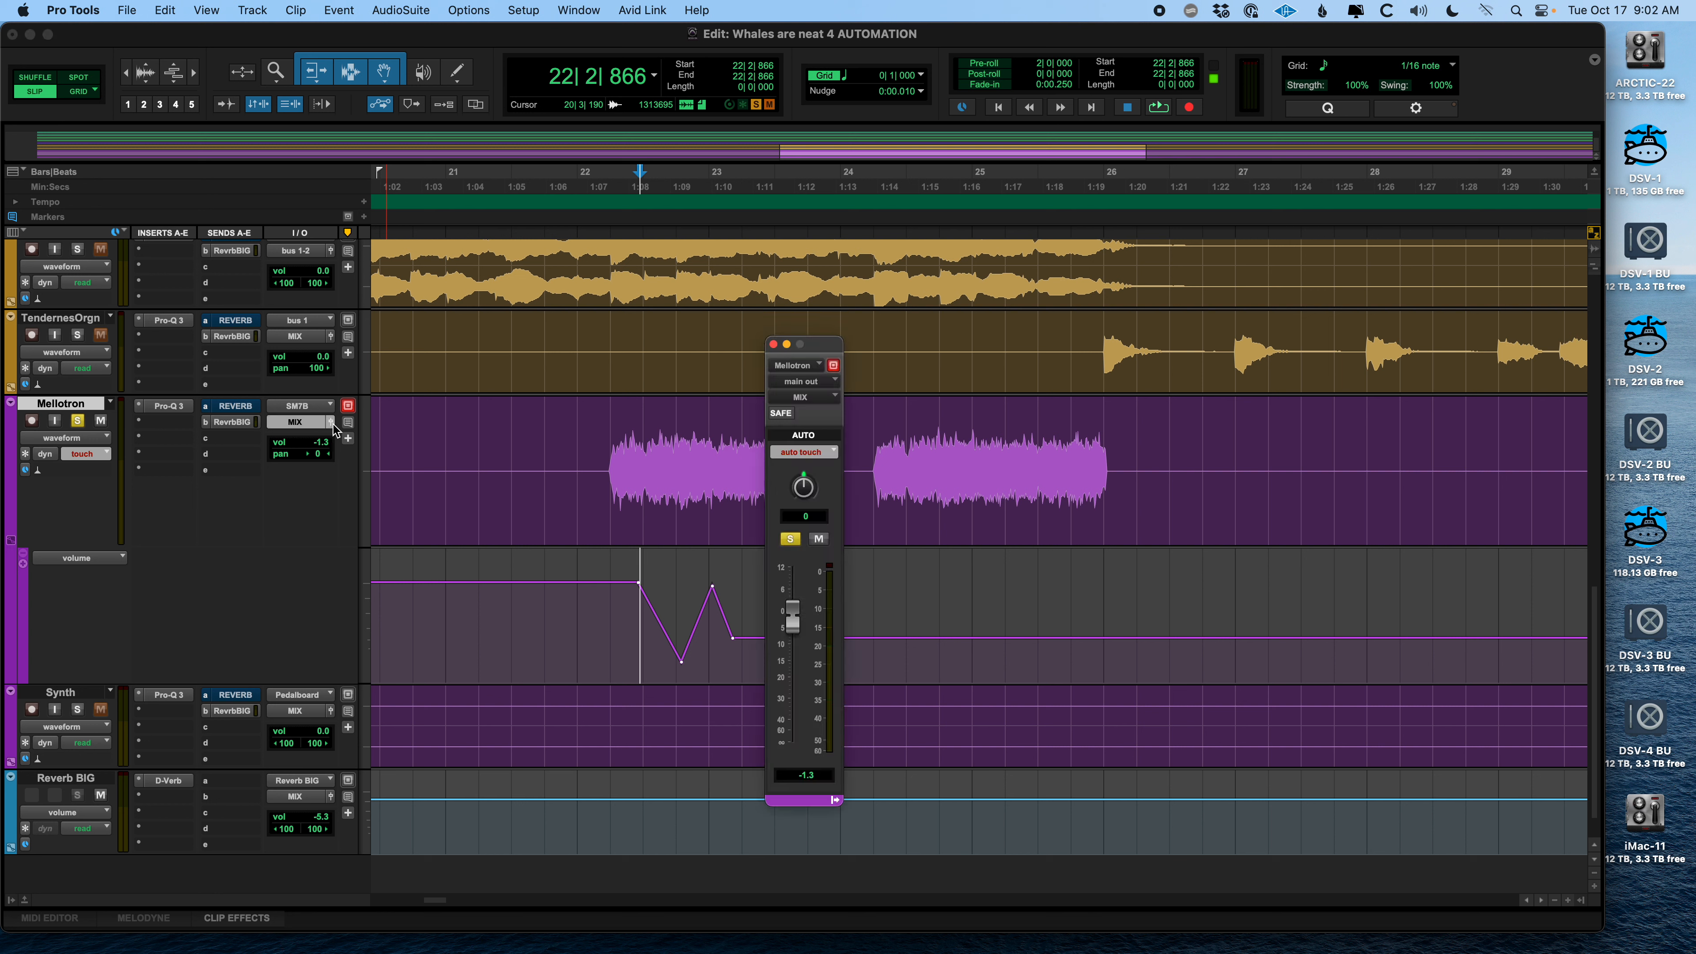
drag(808, 344, 979, 332)
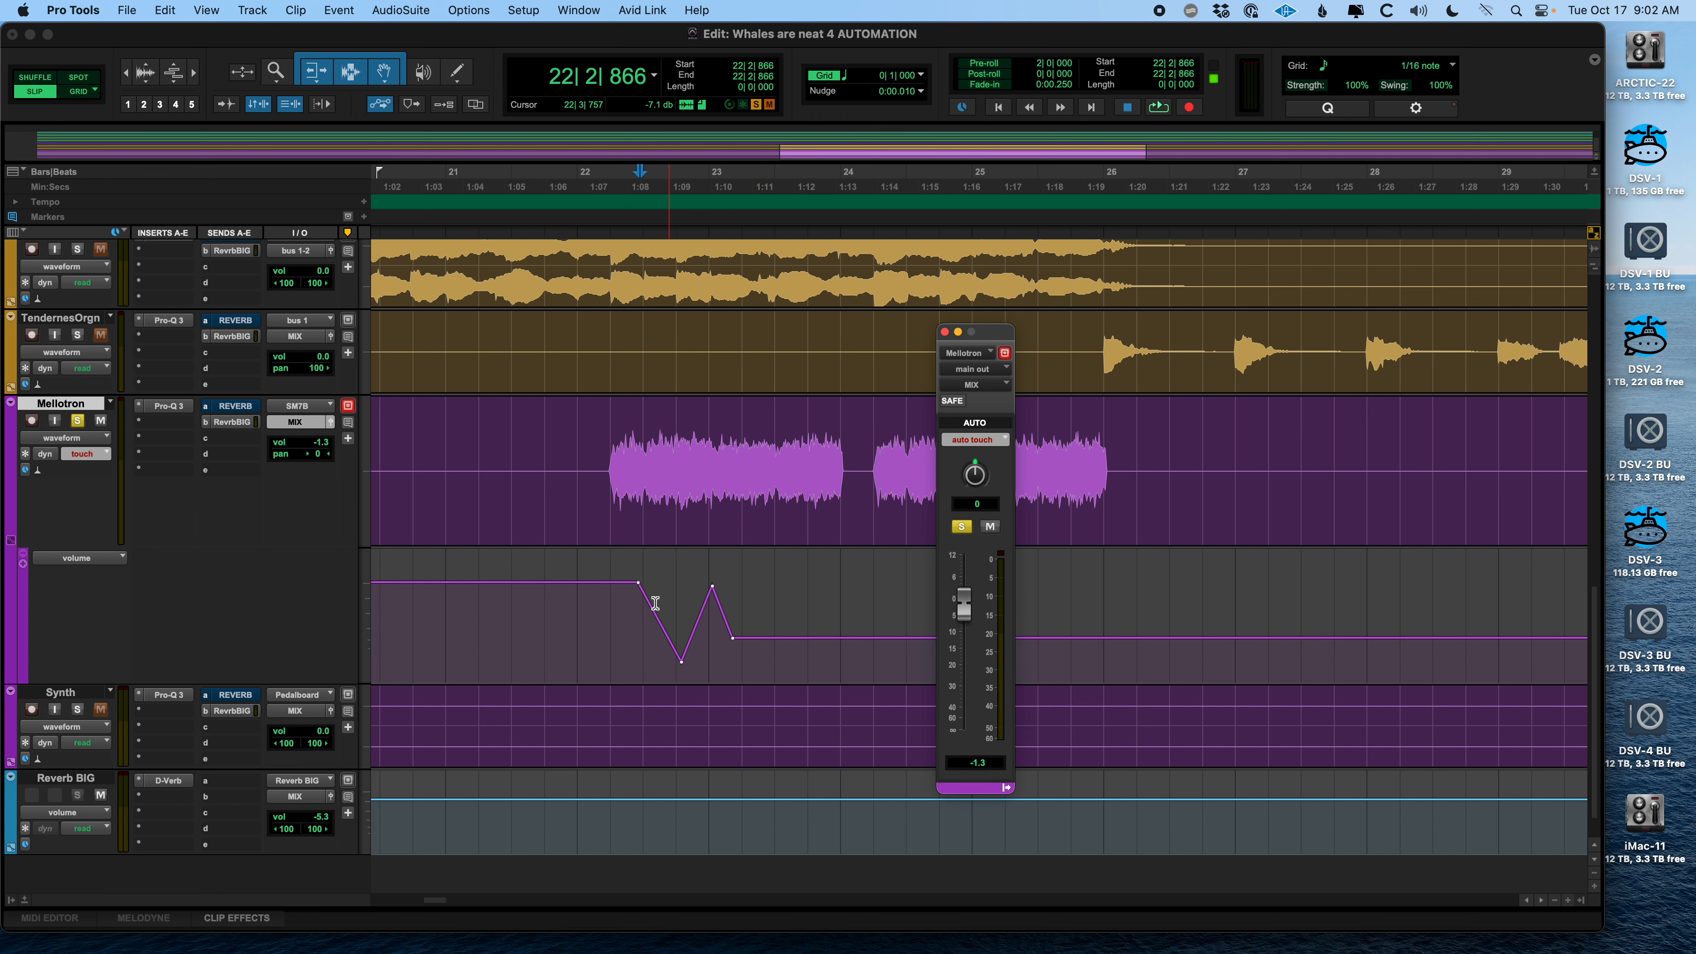
key(space)
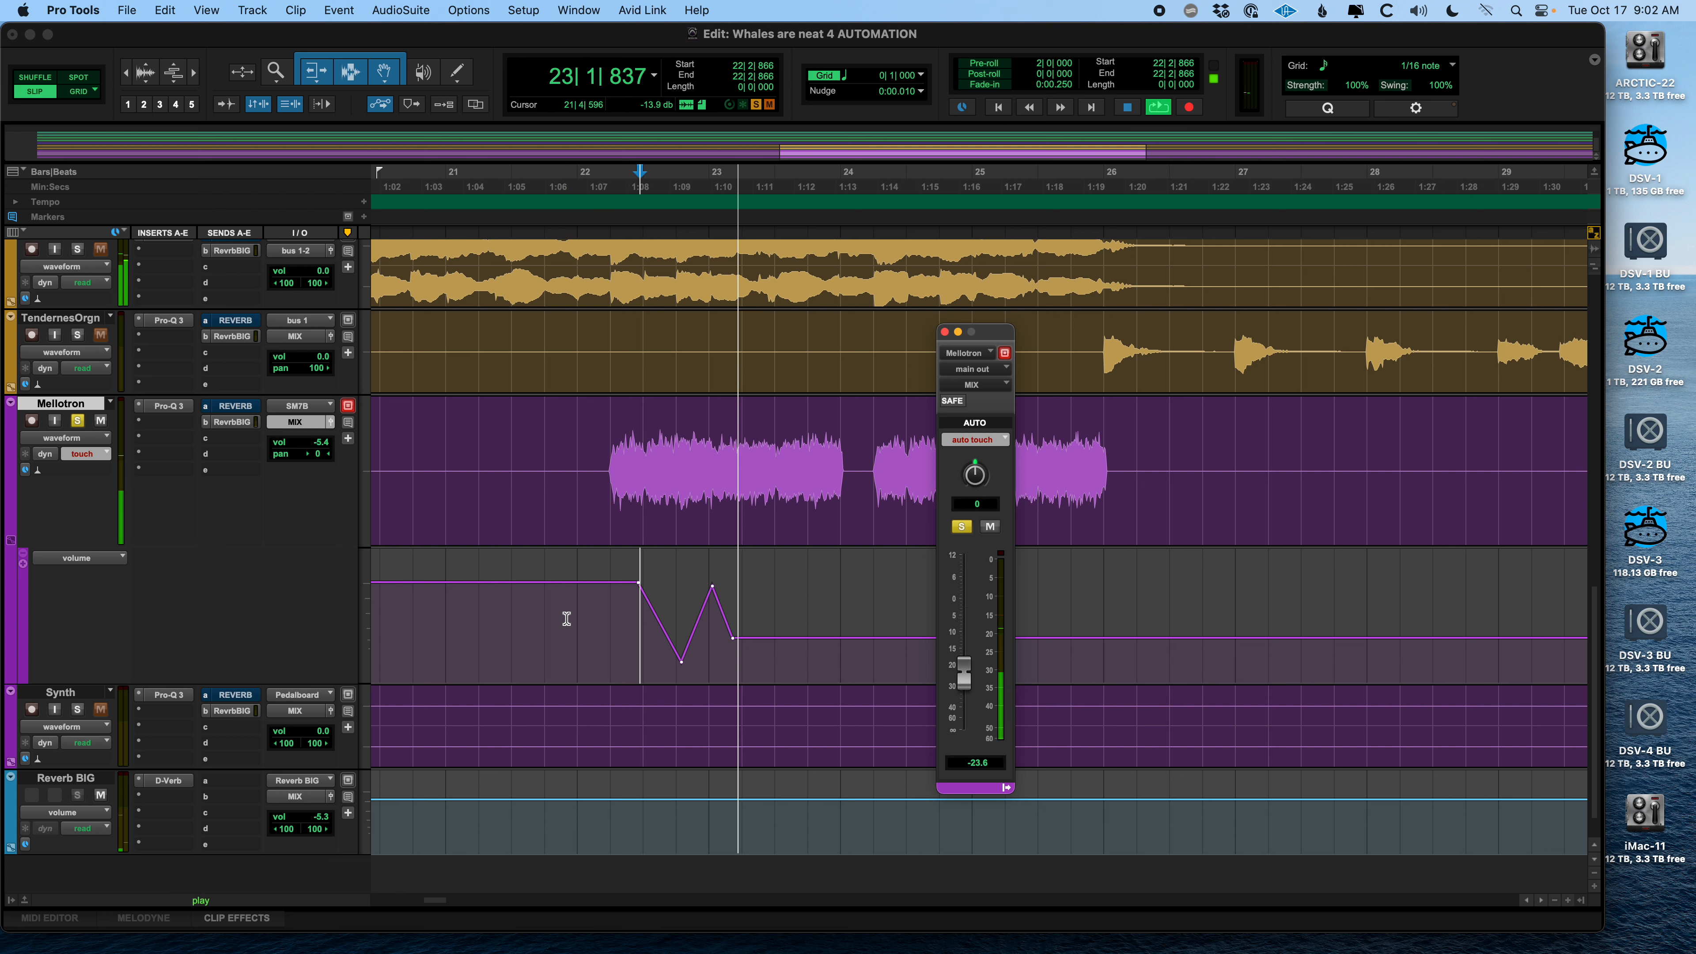
key(space)
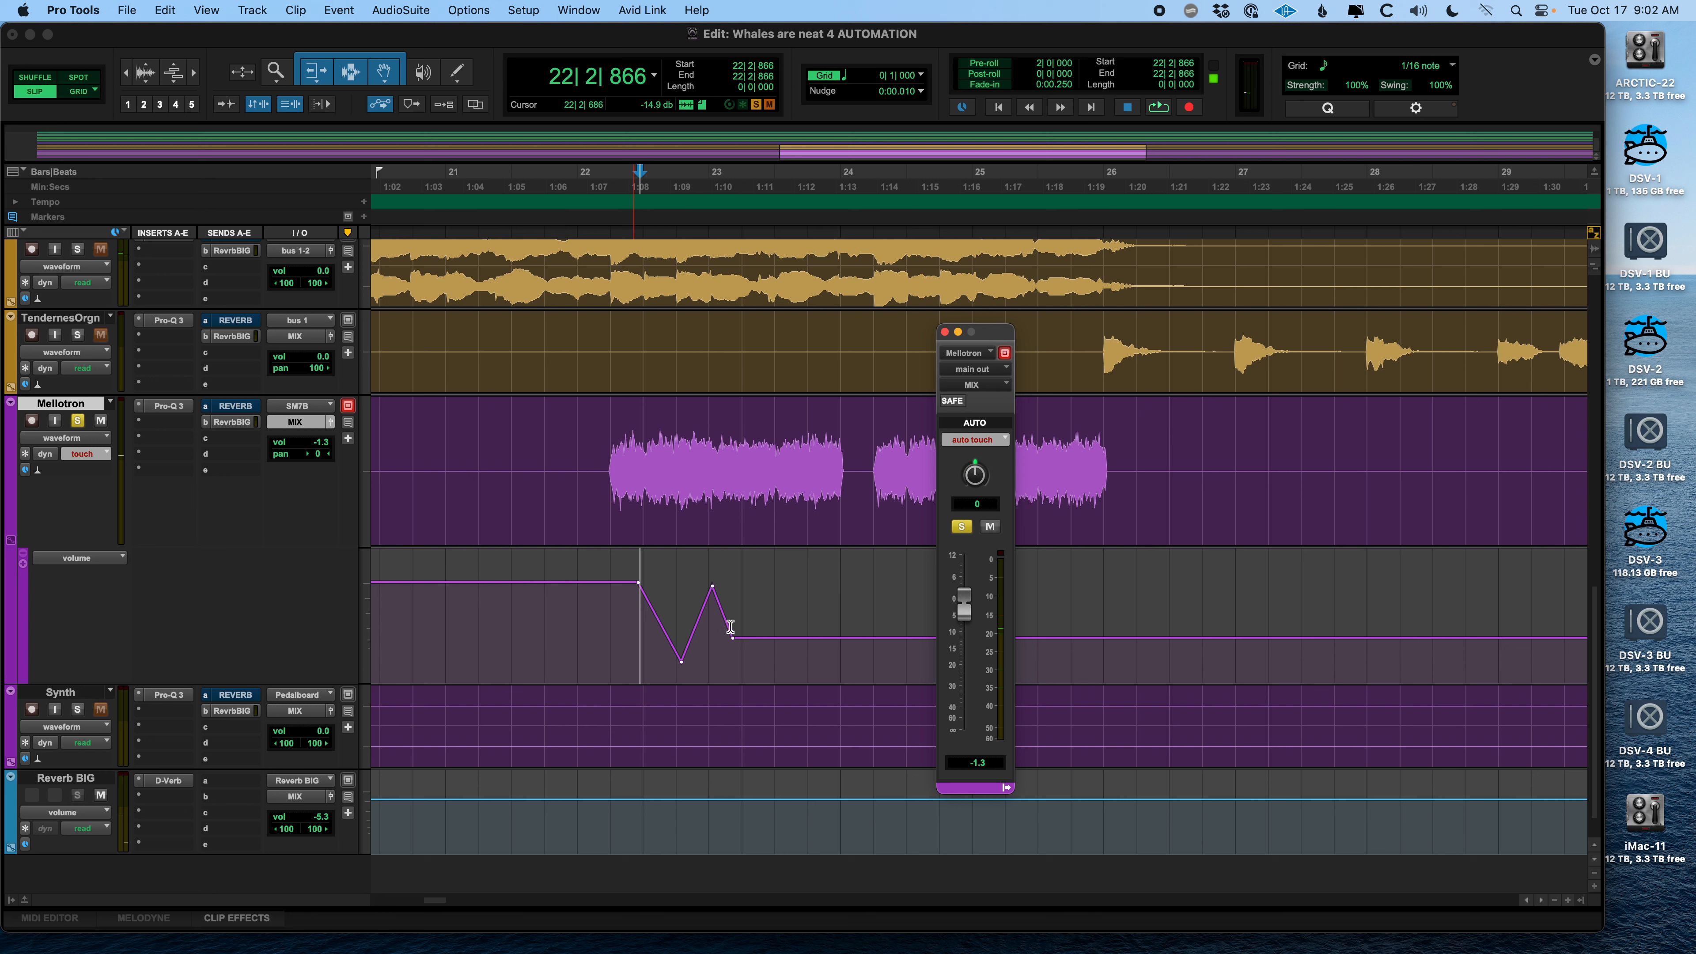
Add a raised volume breakpoint just after bar 23 to end the zigzag, and play the section from about bar 22 beat 2
drag(783, 643, 781, 580)
click(622, 579)
key(space)
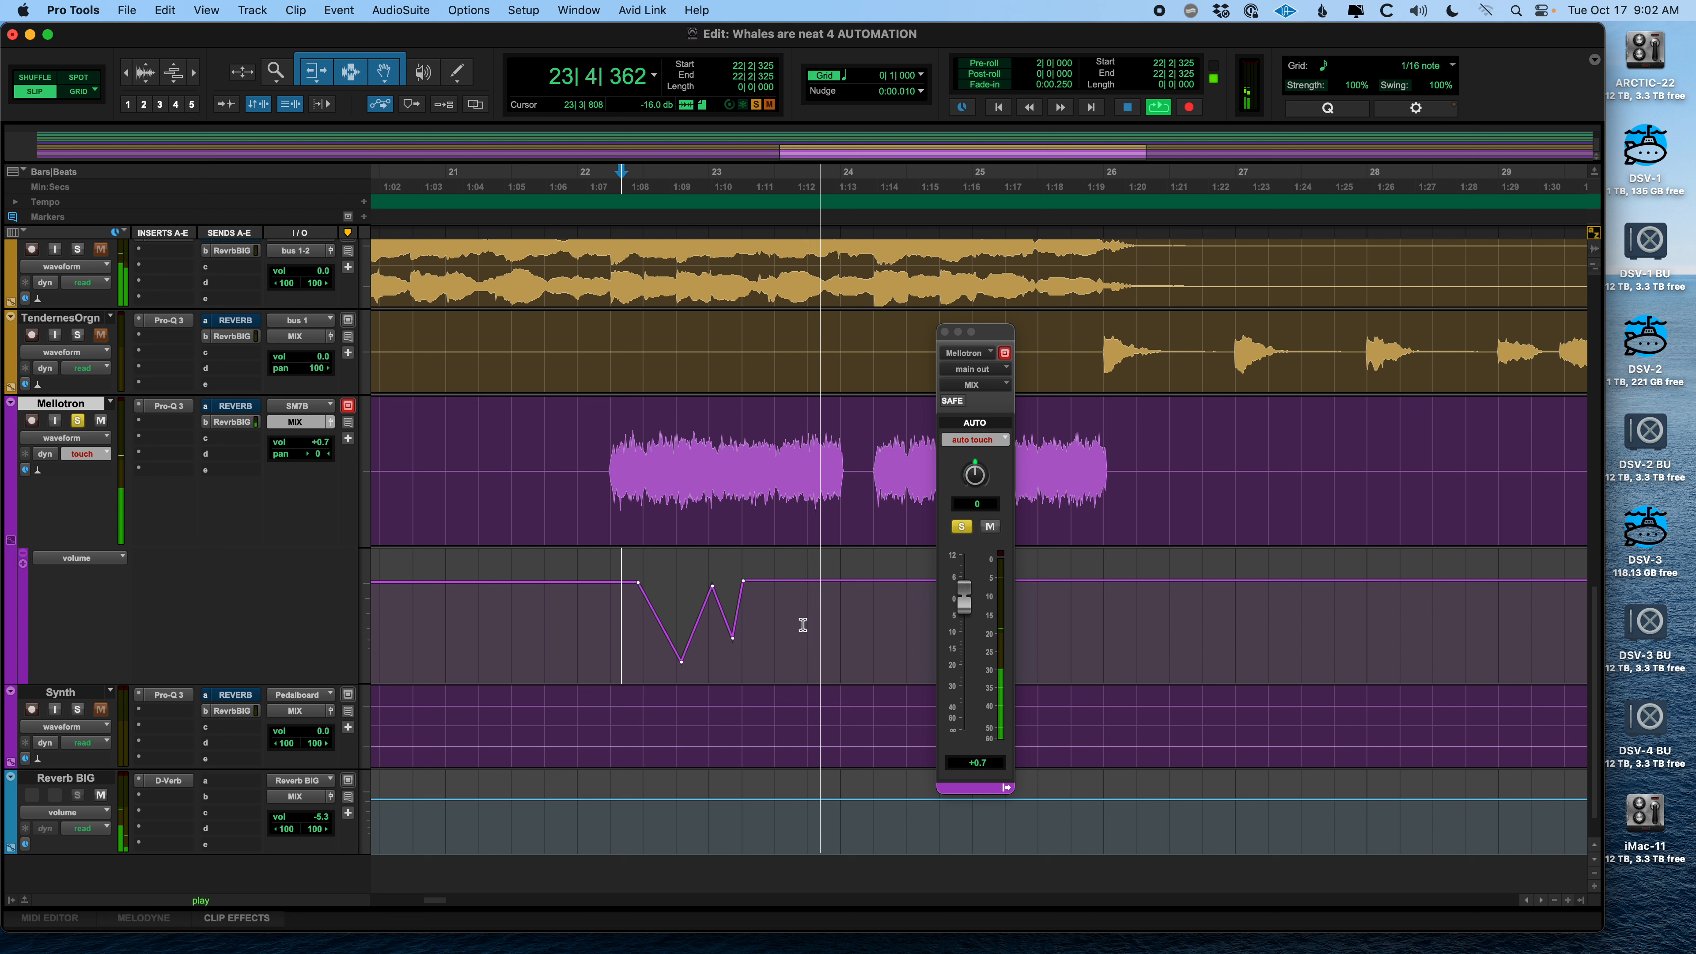
key(space)
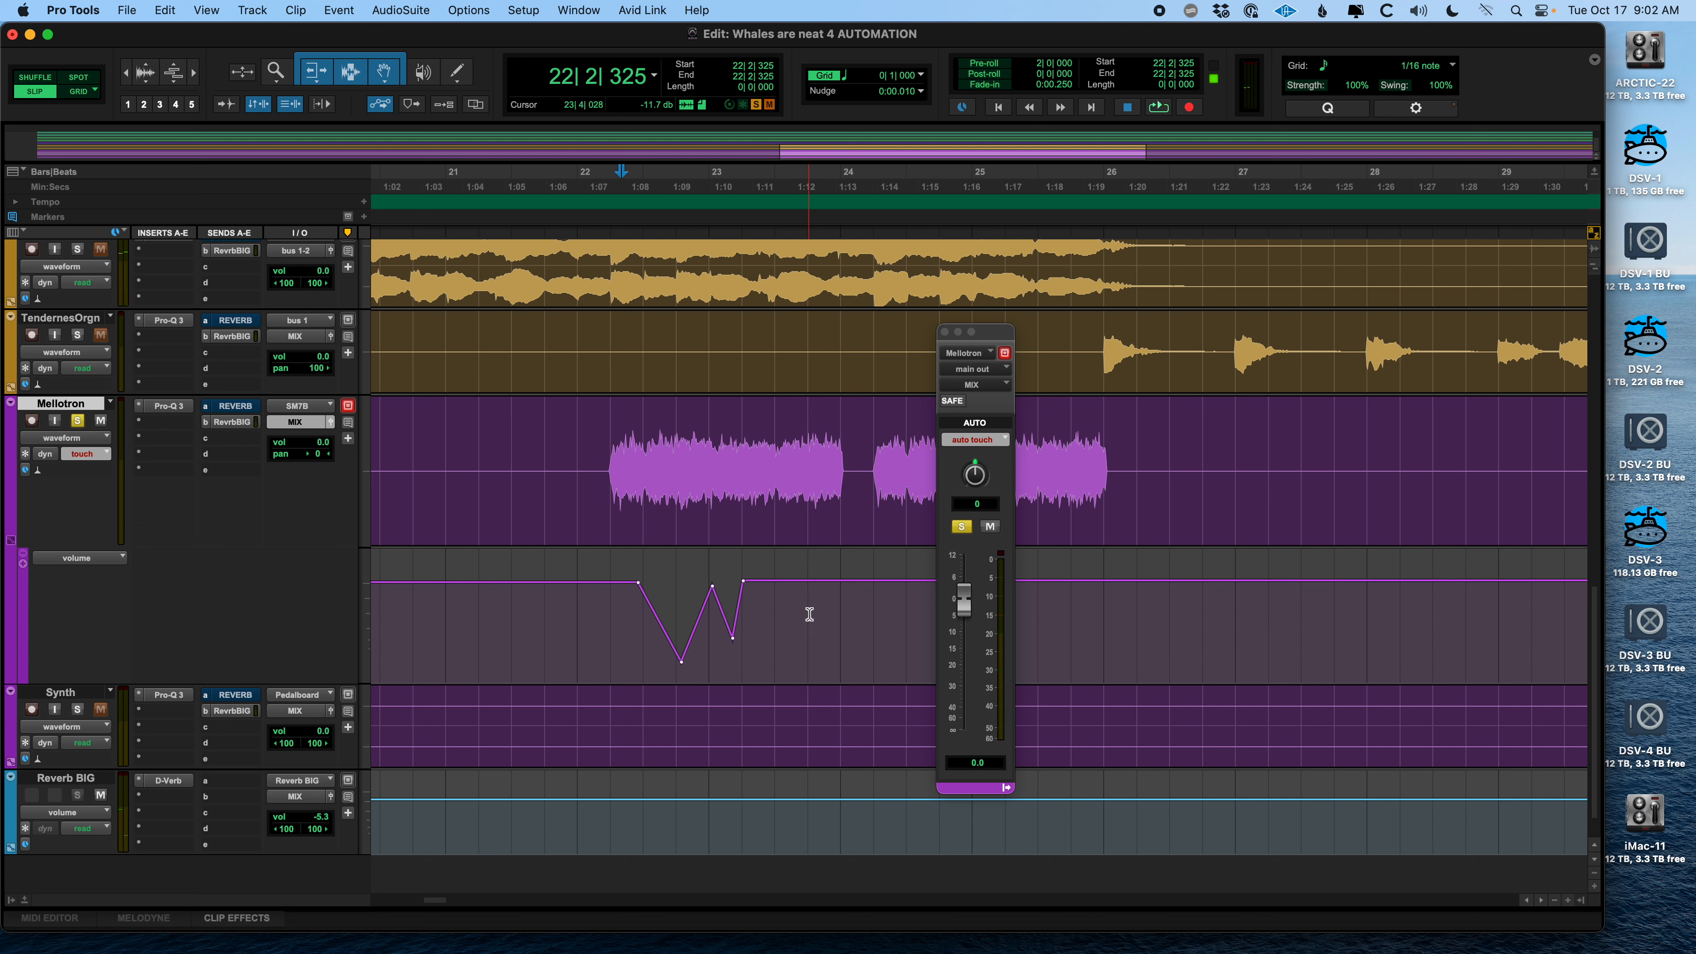
Undo all the zigzag breakpoints in the Mellotron volume lane
key(super+z)
key(super+z)
key(super+z)
key(super+z)
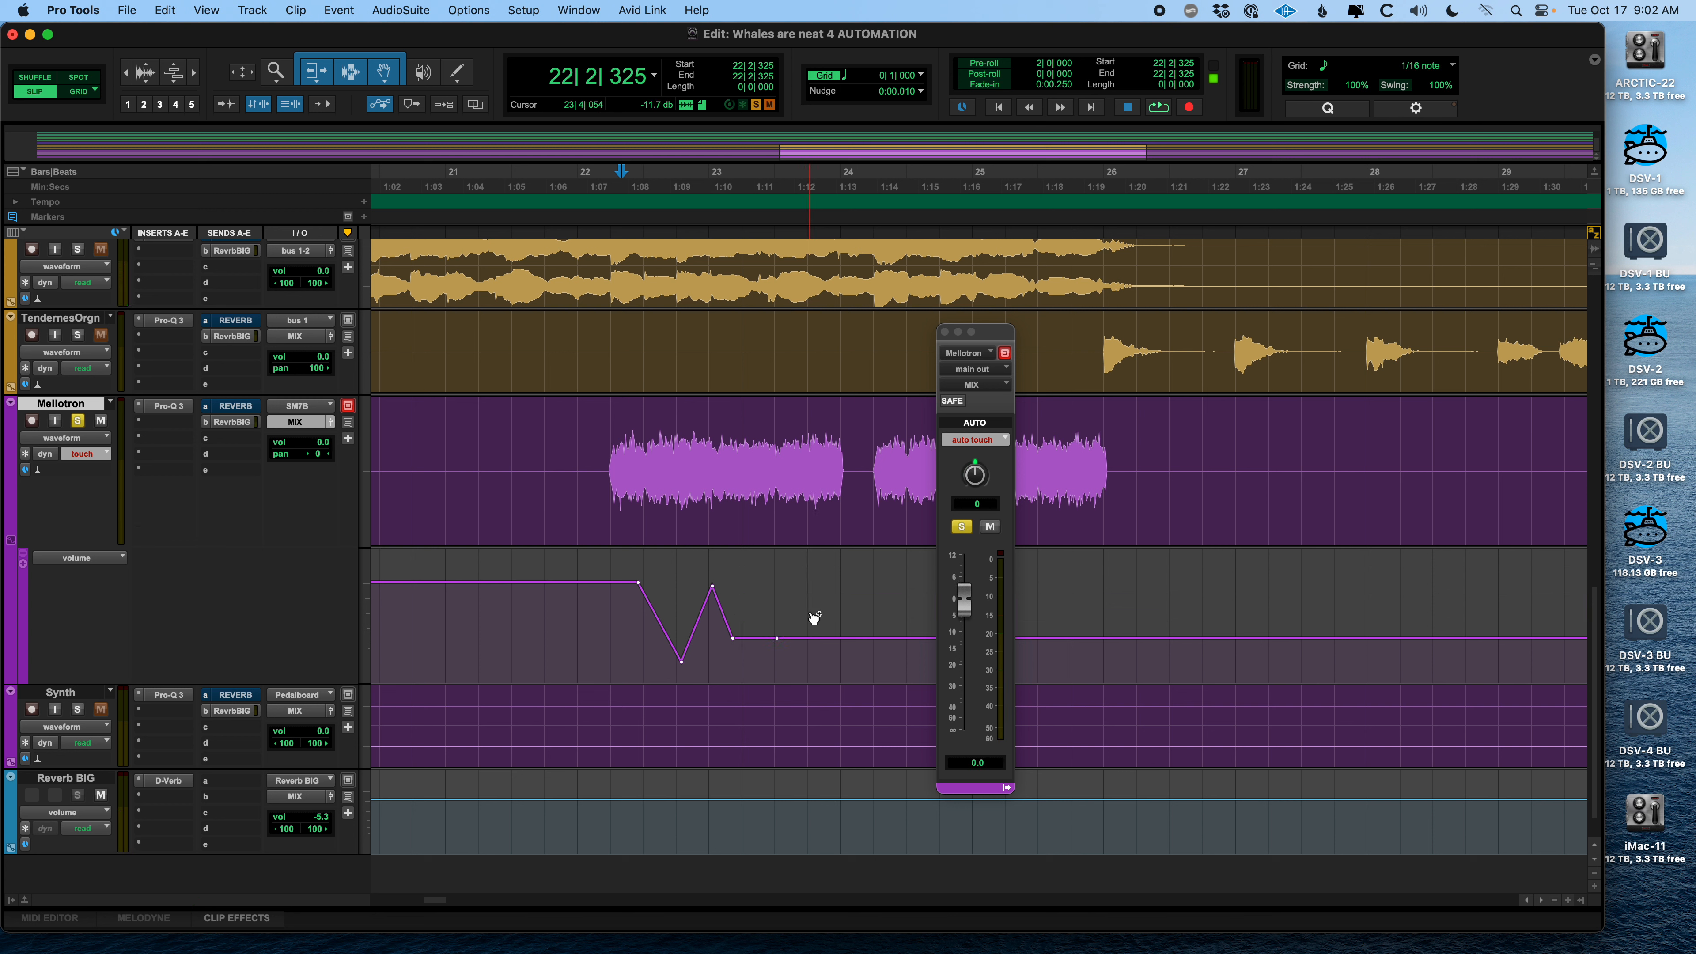
key(super+z)
key(super+z)
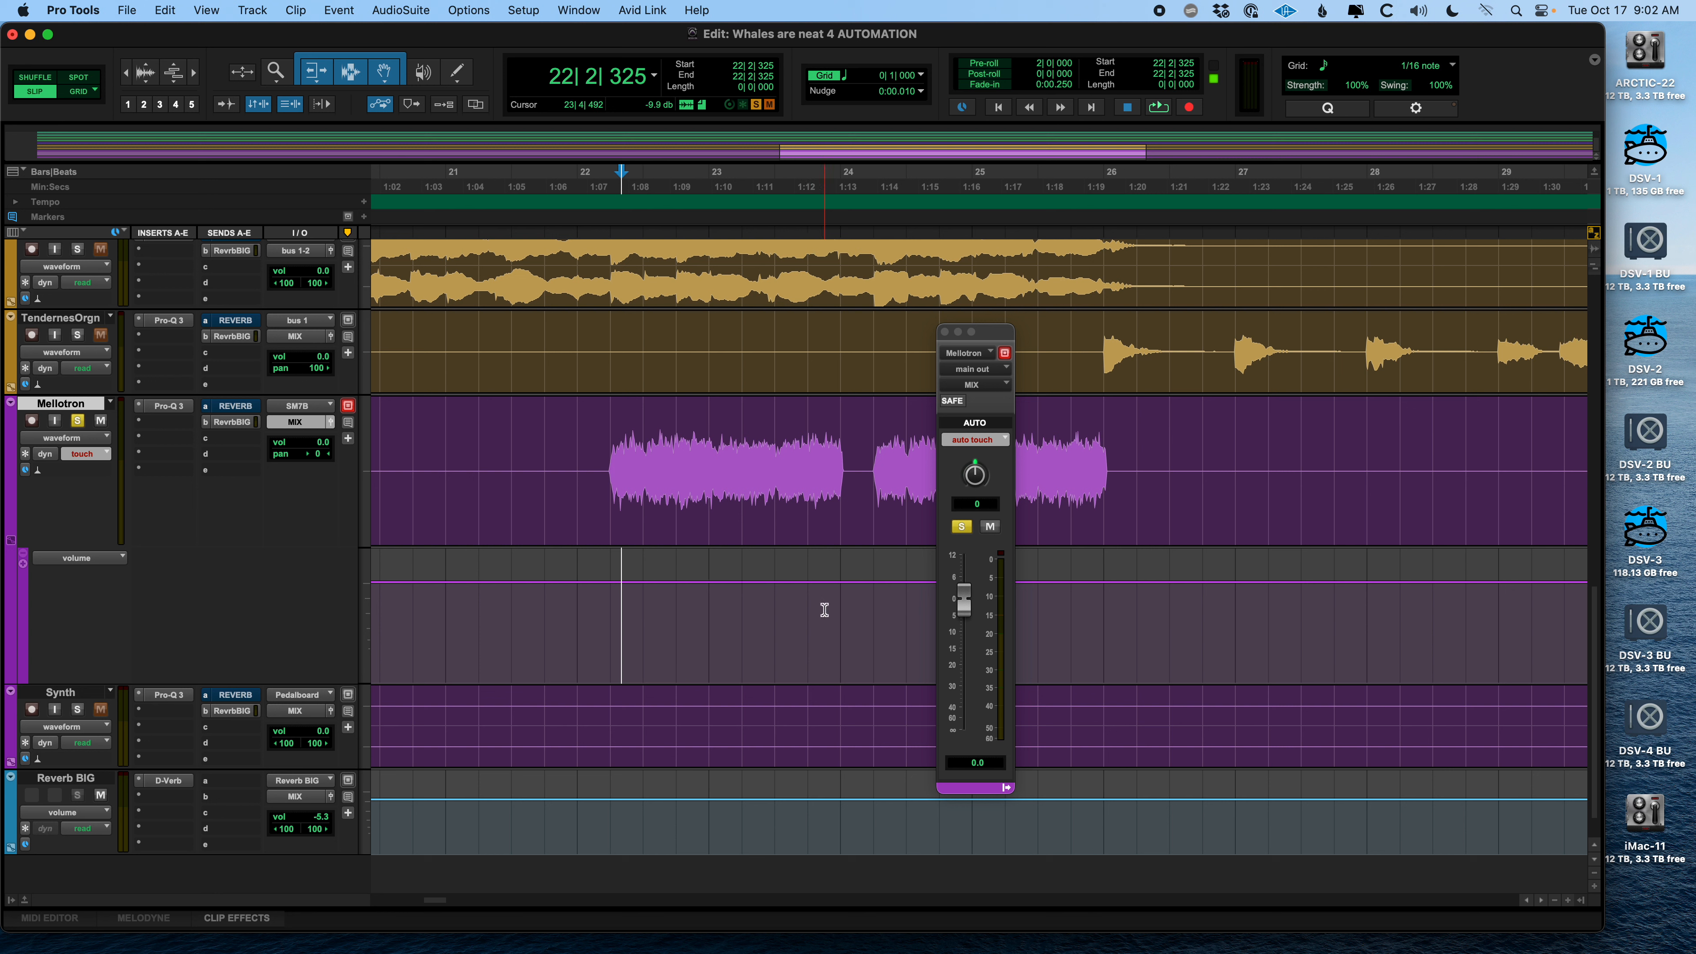
Move the fader window clear of both clips and raise the middle of three volume breakpoints between about bars 22 and 24
drag(1008, 337, 1225, 315)
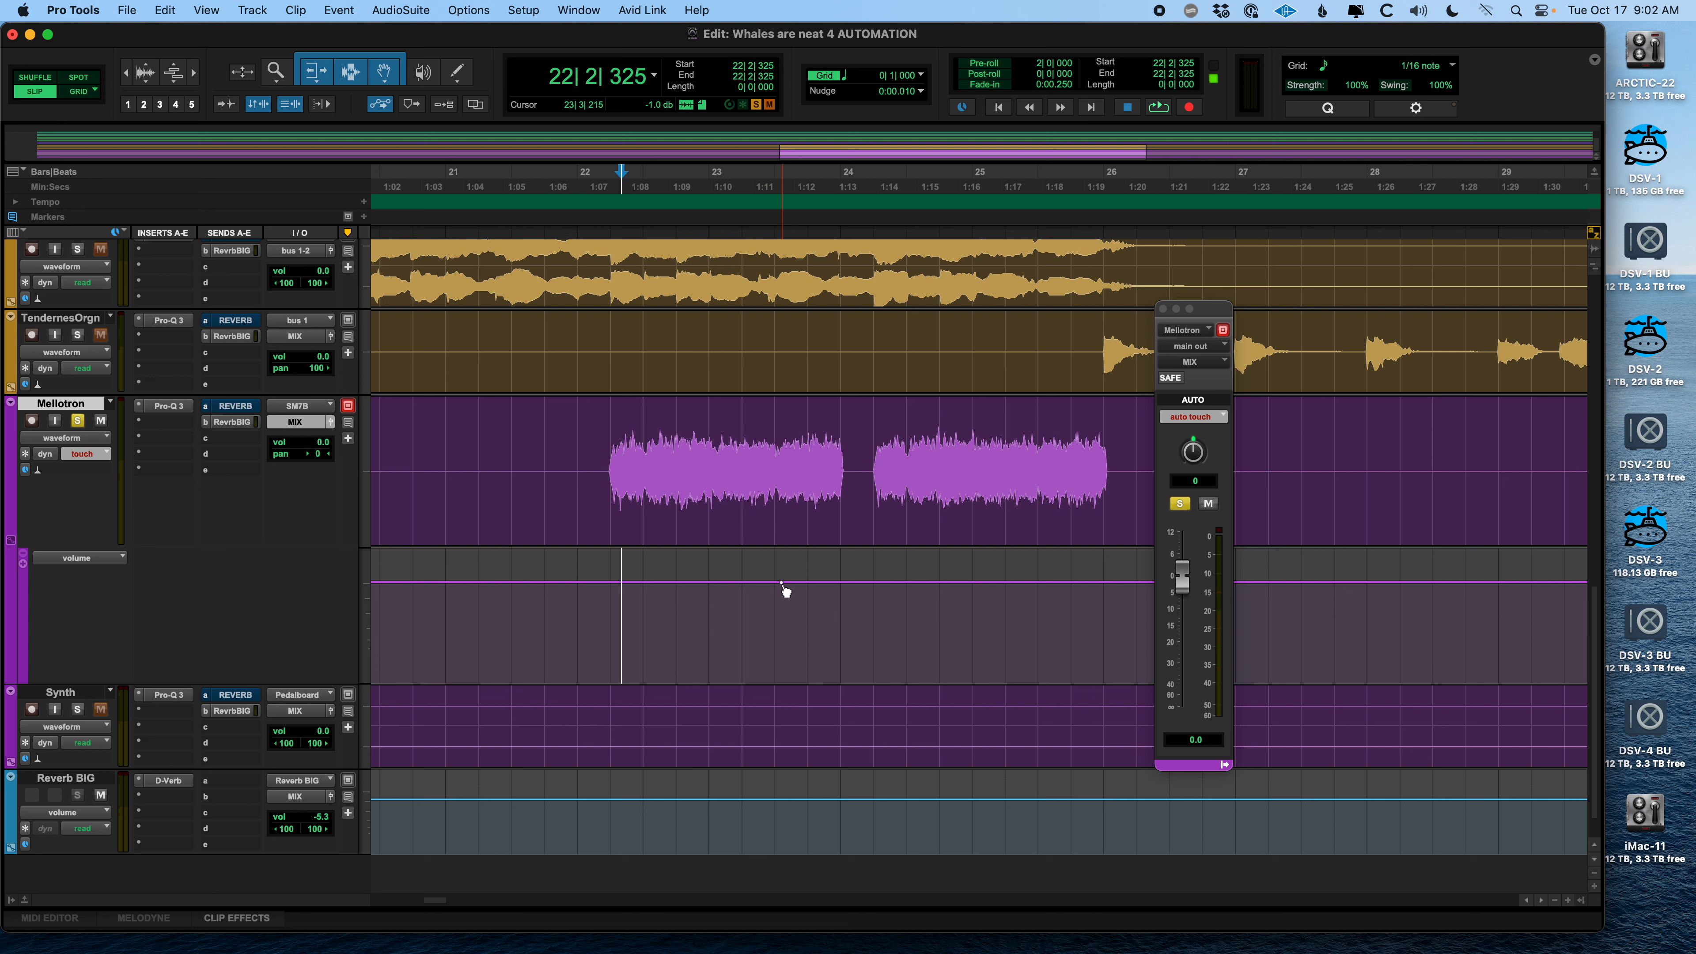
click(681, 585)
drag(782, 584, 783, 559)
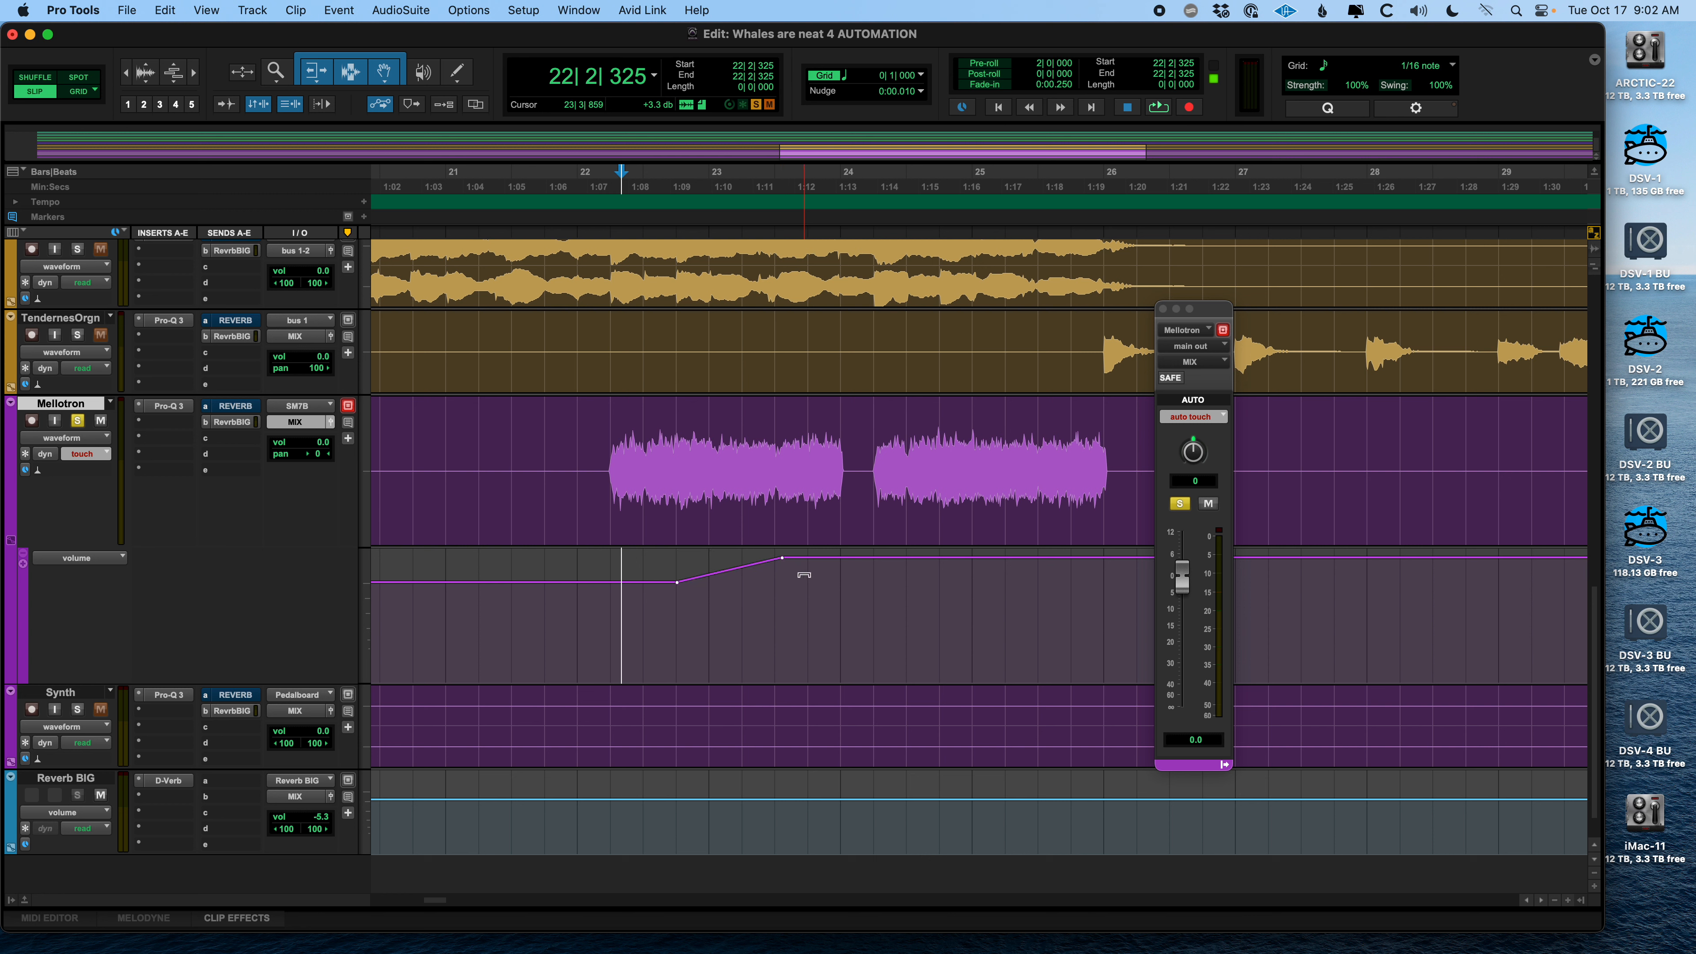
key(super+z)
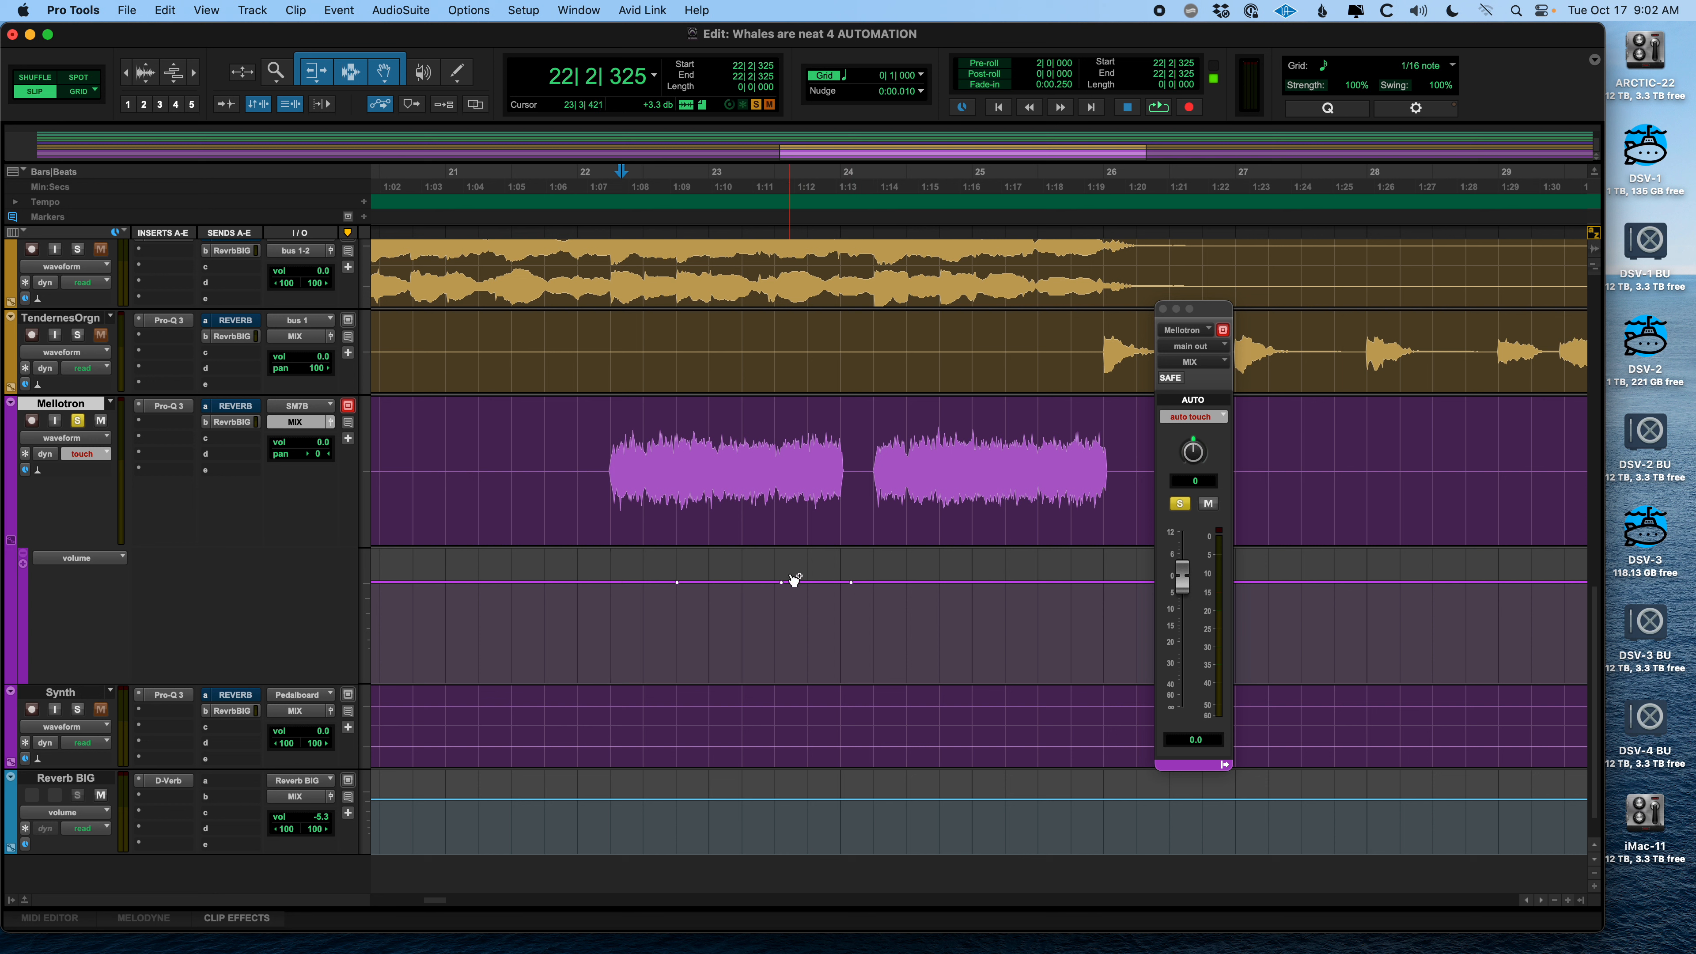
drag(781, 583, 783, 552)
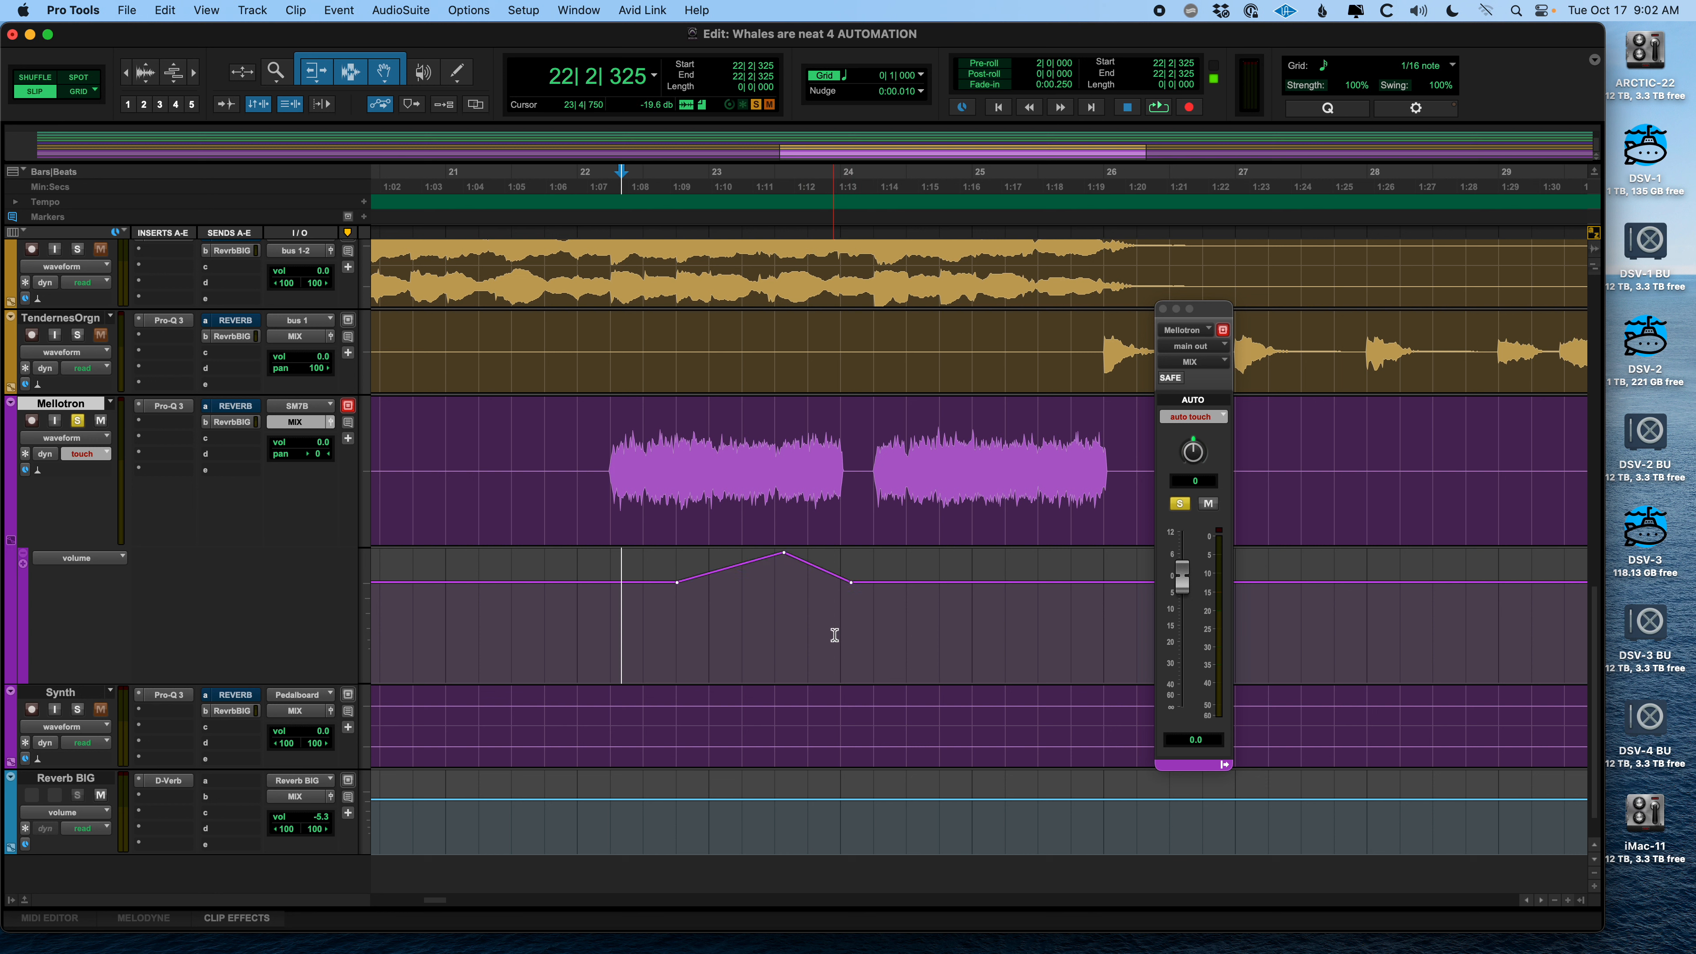
Undo the raised point, try to shift the last volume breakpoint earlier and higher, and undo all the breakpoints
key(super+z)
drag(851, 583, 780, 560)
key(super+z)
key(super+z)
key(super+z)
key(super+z)
key(super+z)
key(super+z)
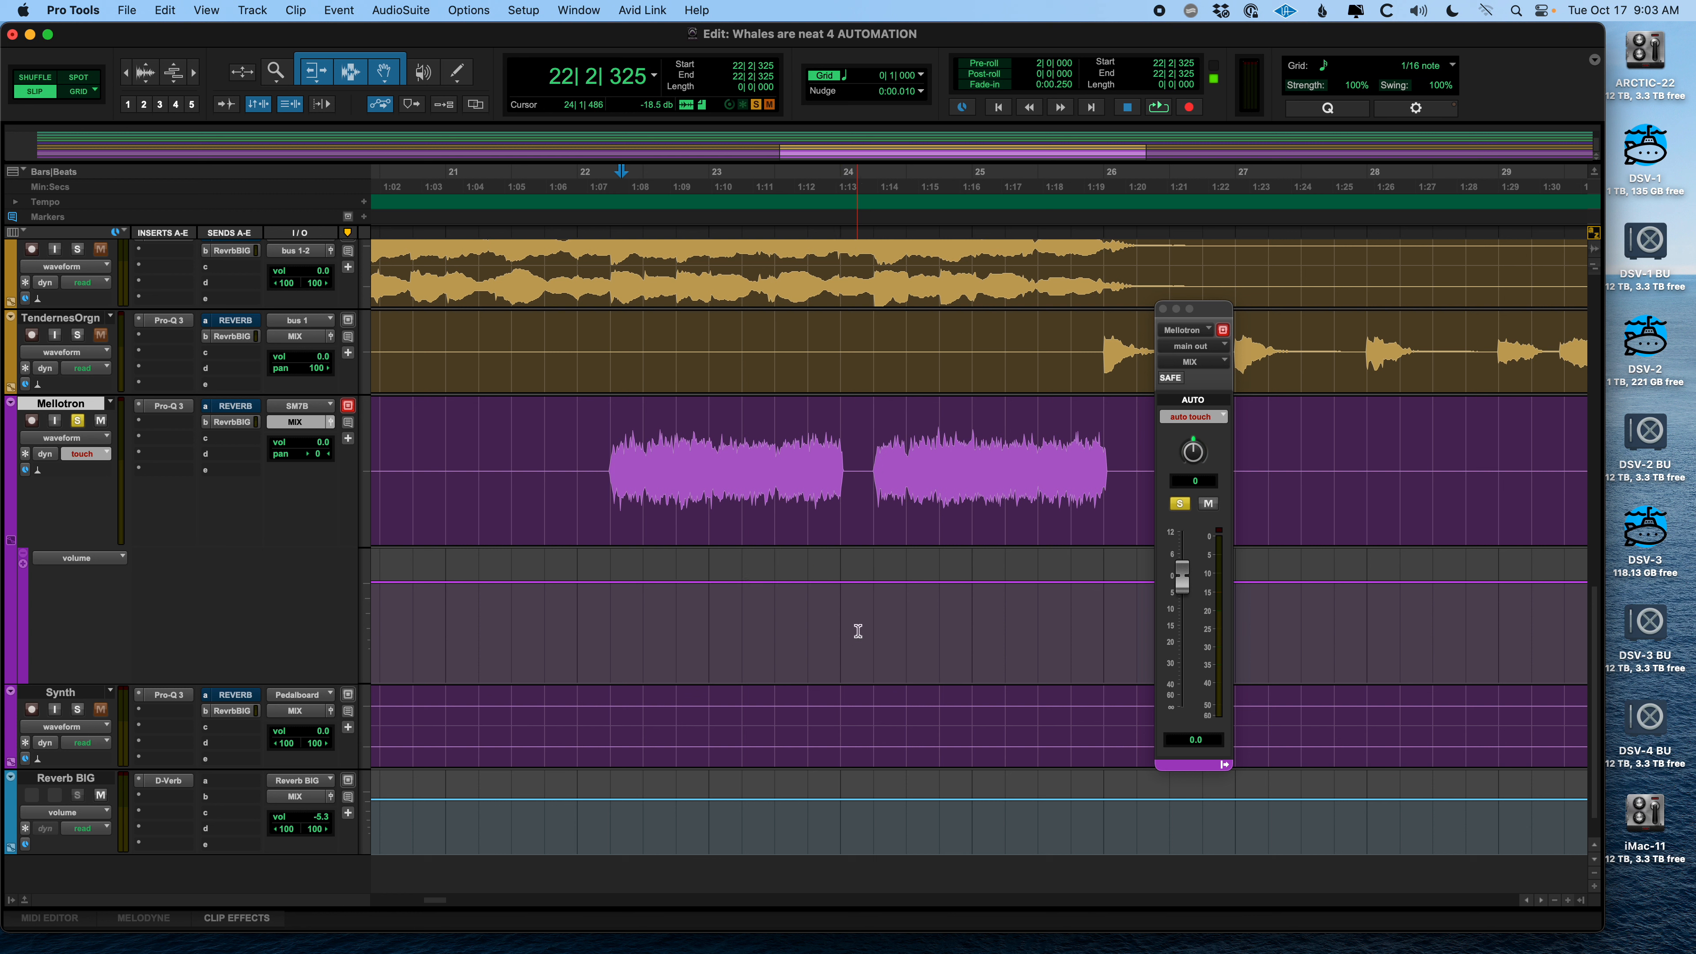
Select about bar 22 to 24 in the volume lane, try trimming the range down to -16.1 dB, and undo the trim
drag(860, 591, 601, 588)
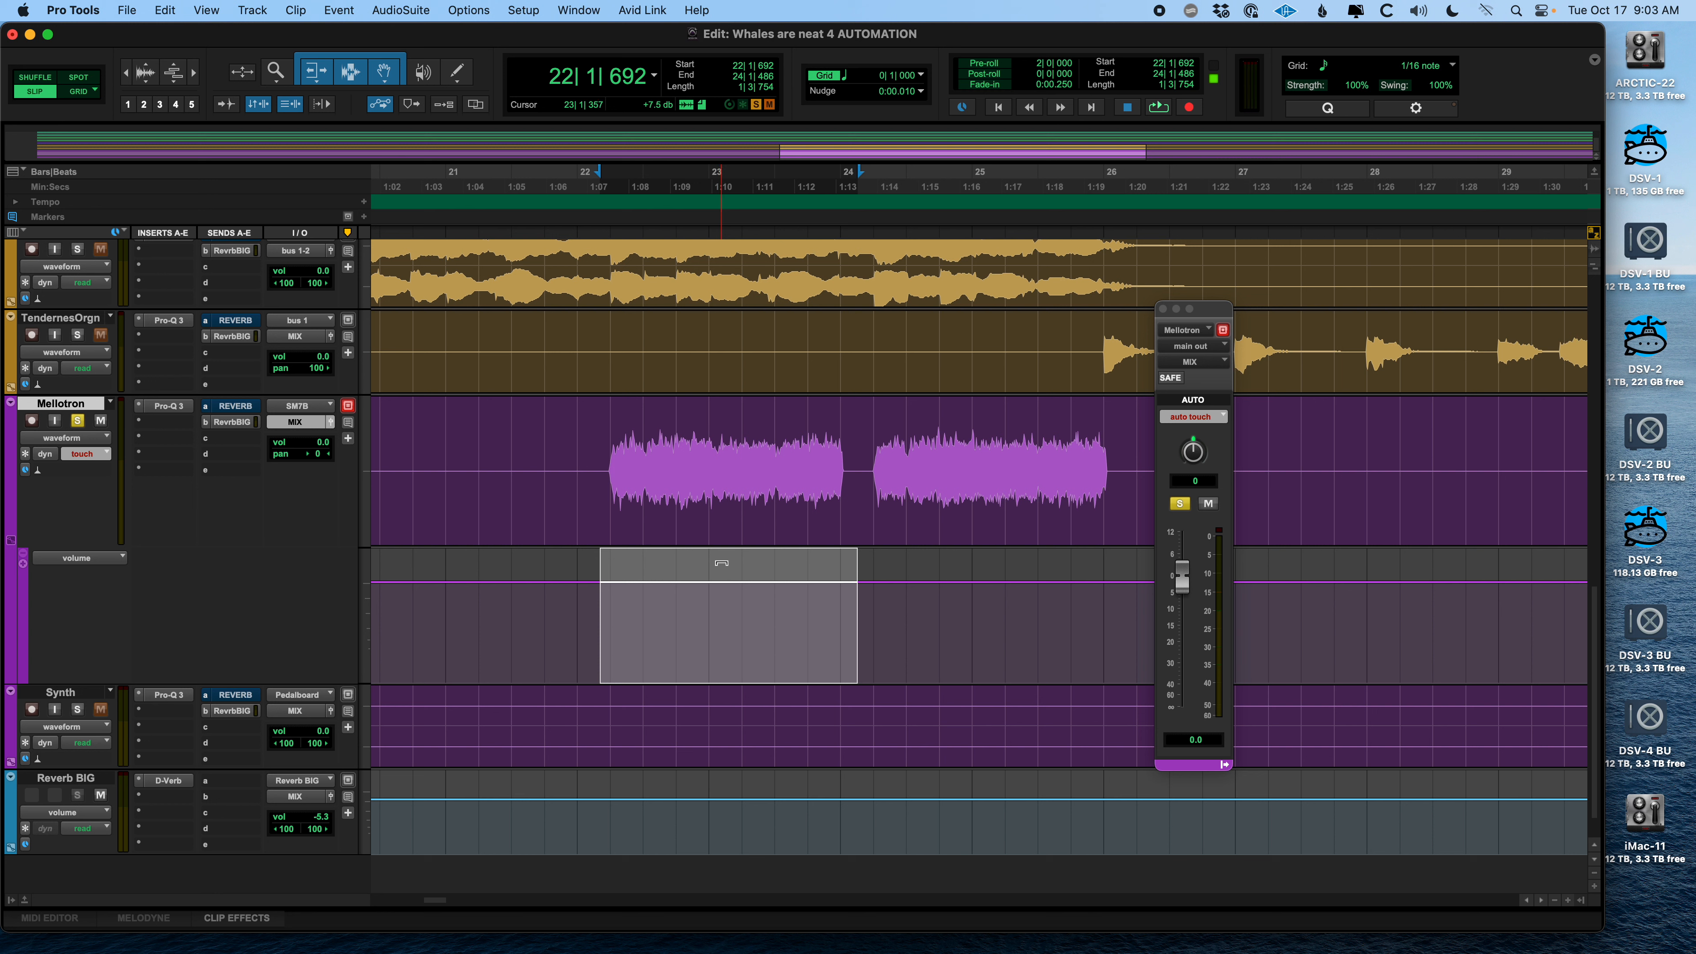
drag(721, 563, 753, 618)
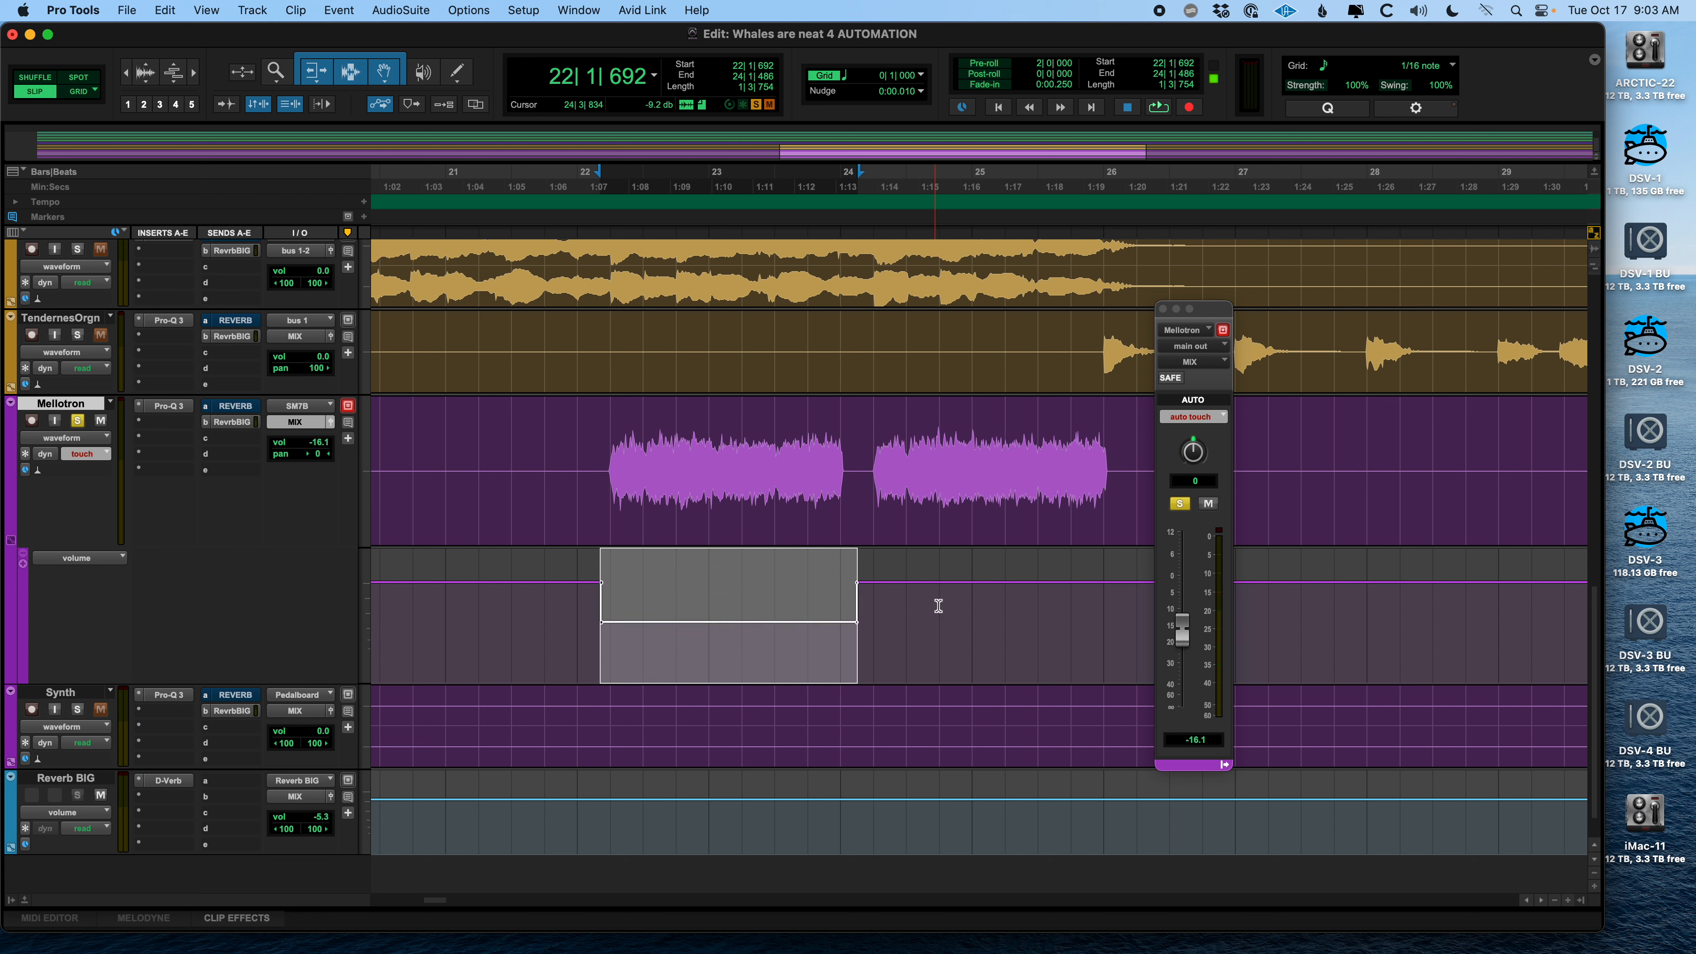
key(super+z)
key(super+z)
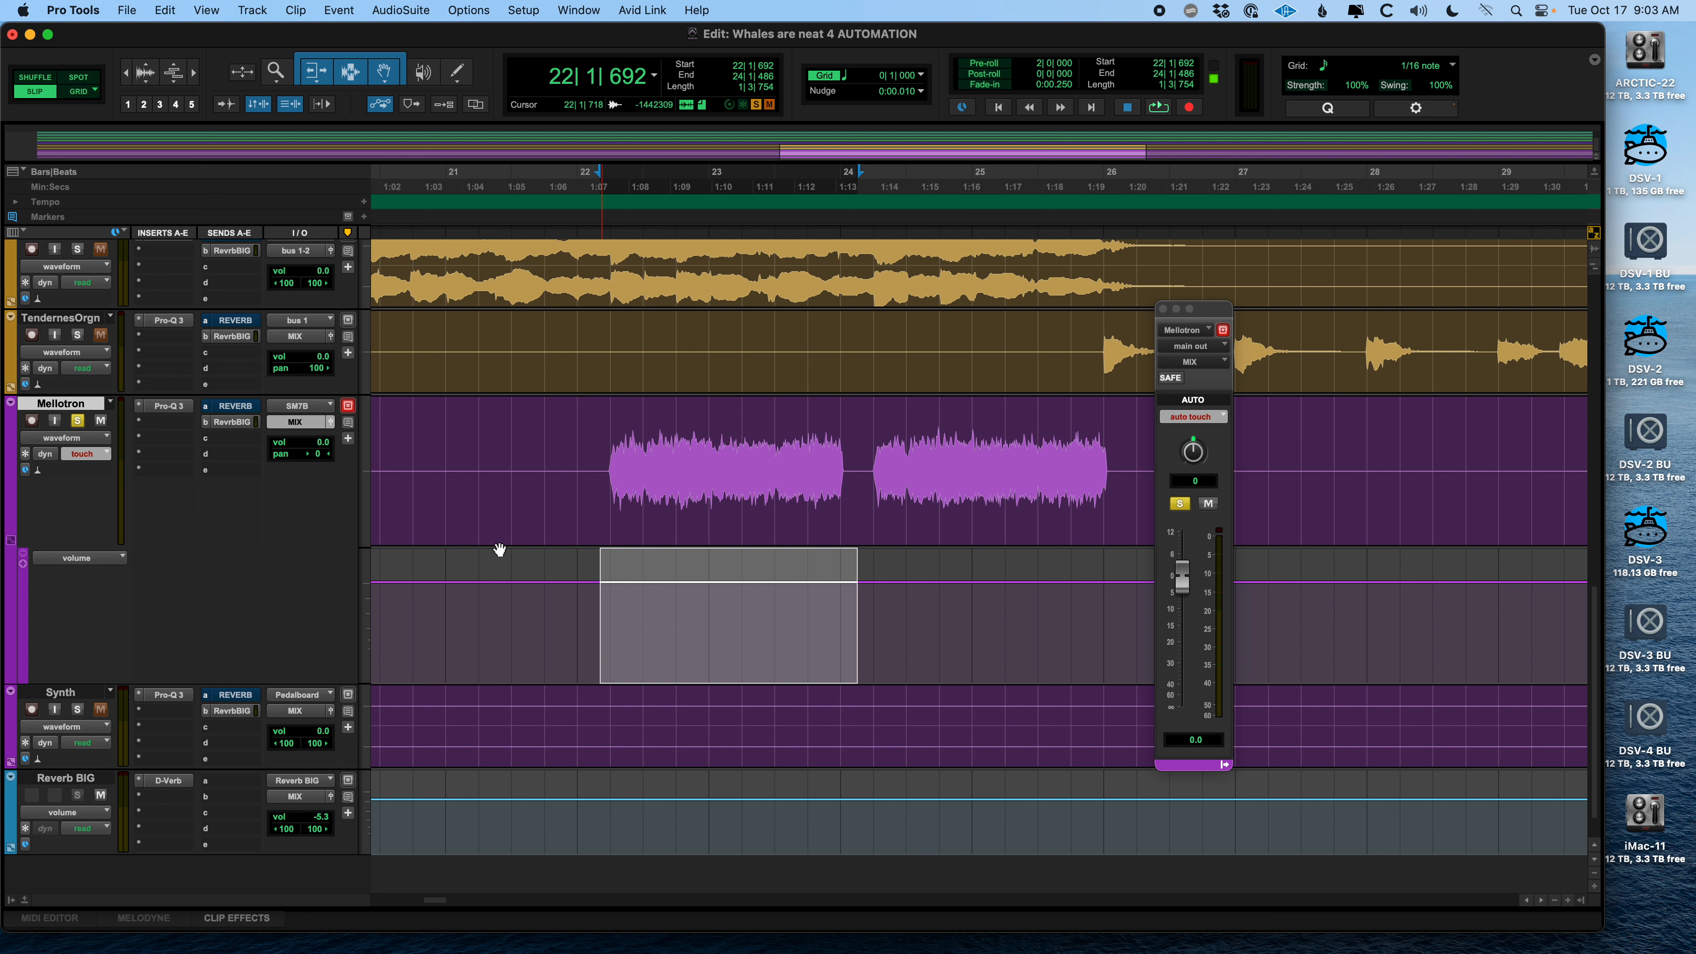
Switch the lane to pan, setting the first clip's range to 100 left and about bar 24 to 26 to 100 right
click(102, 560)
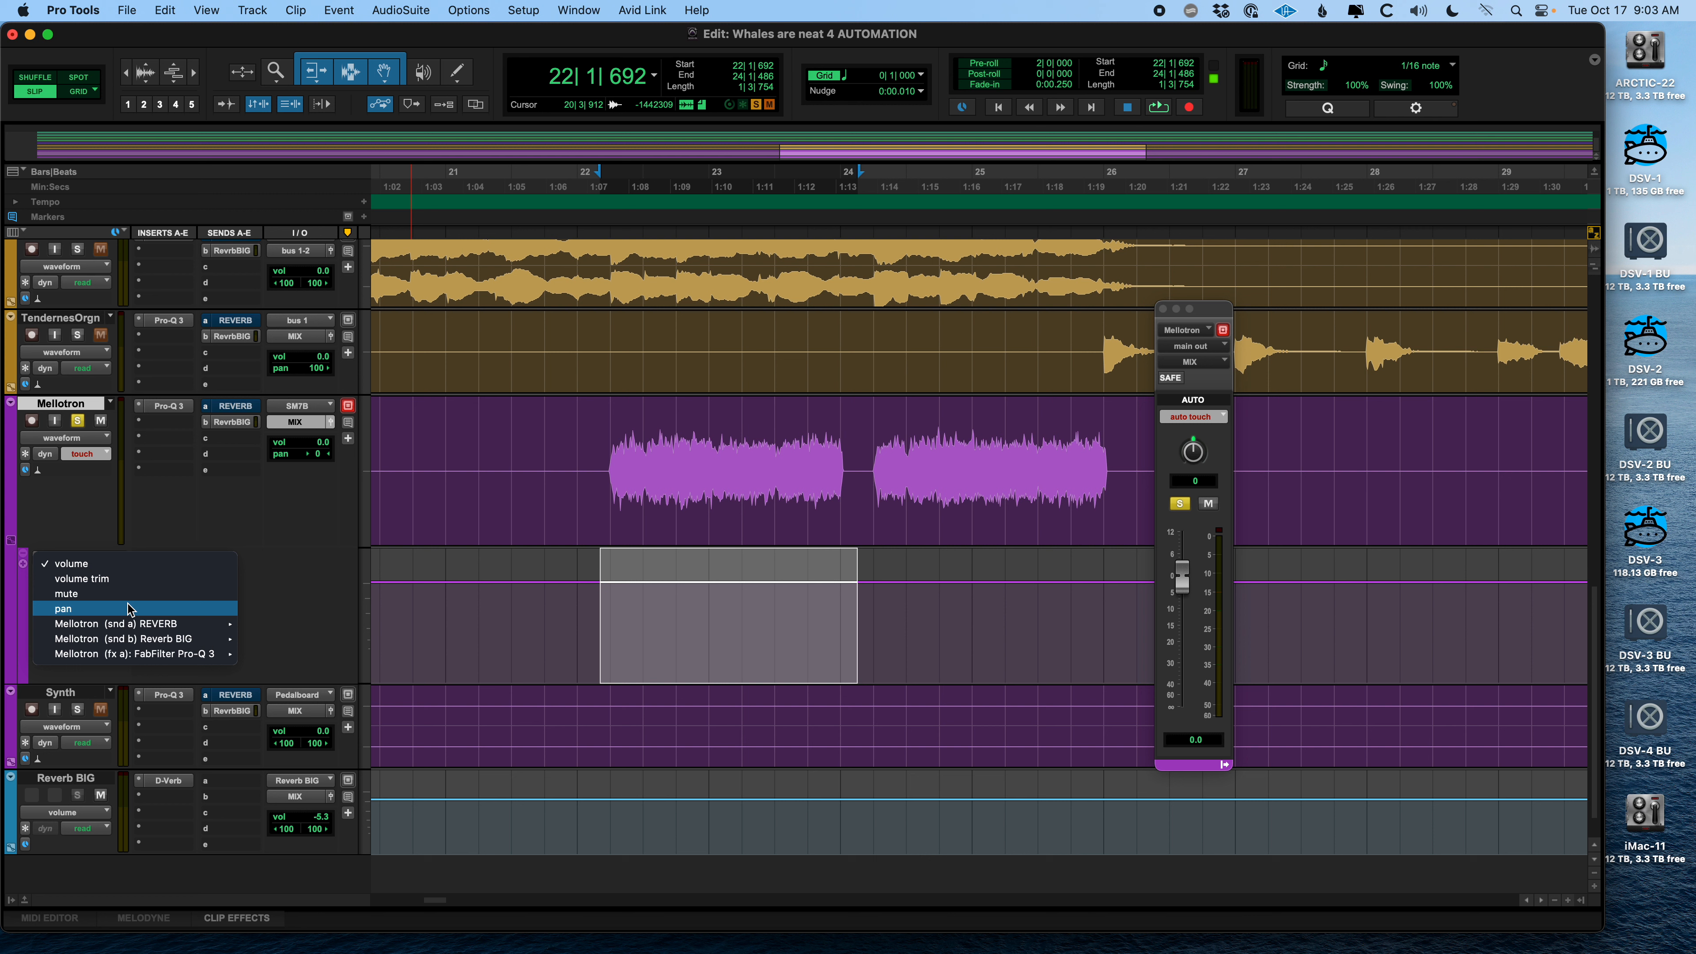
click(113, 608)
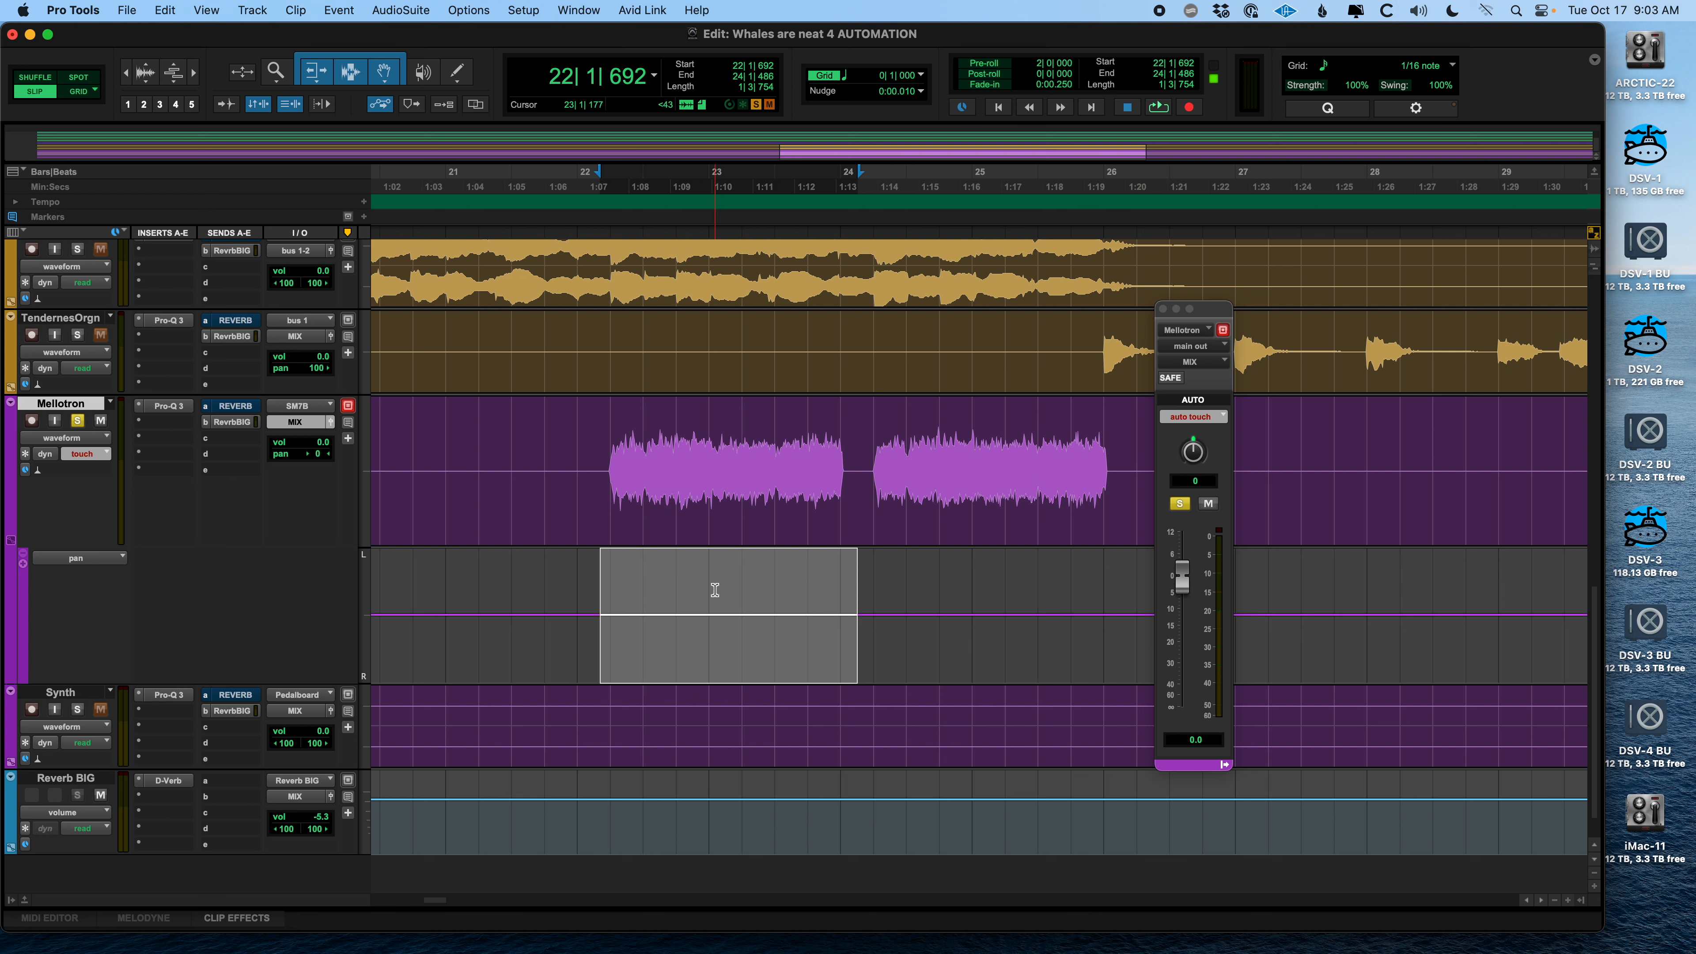
drag(710, 571, 699, 428)
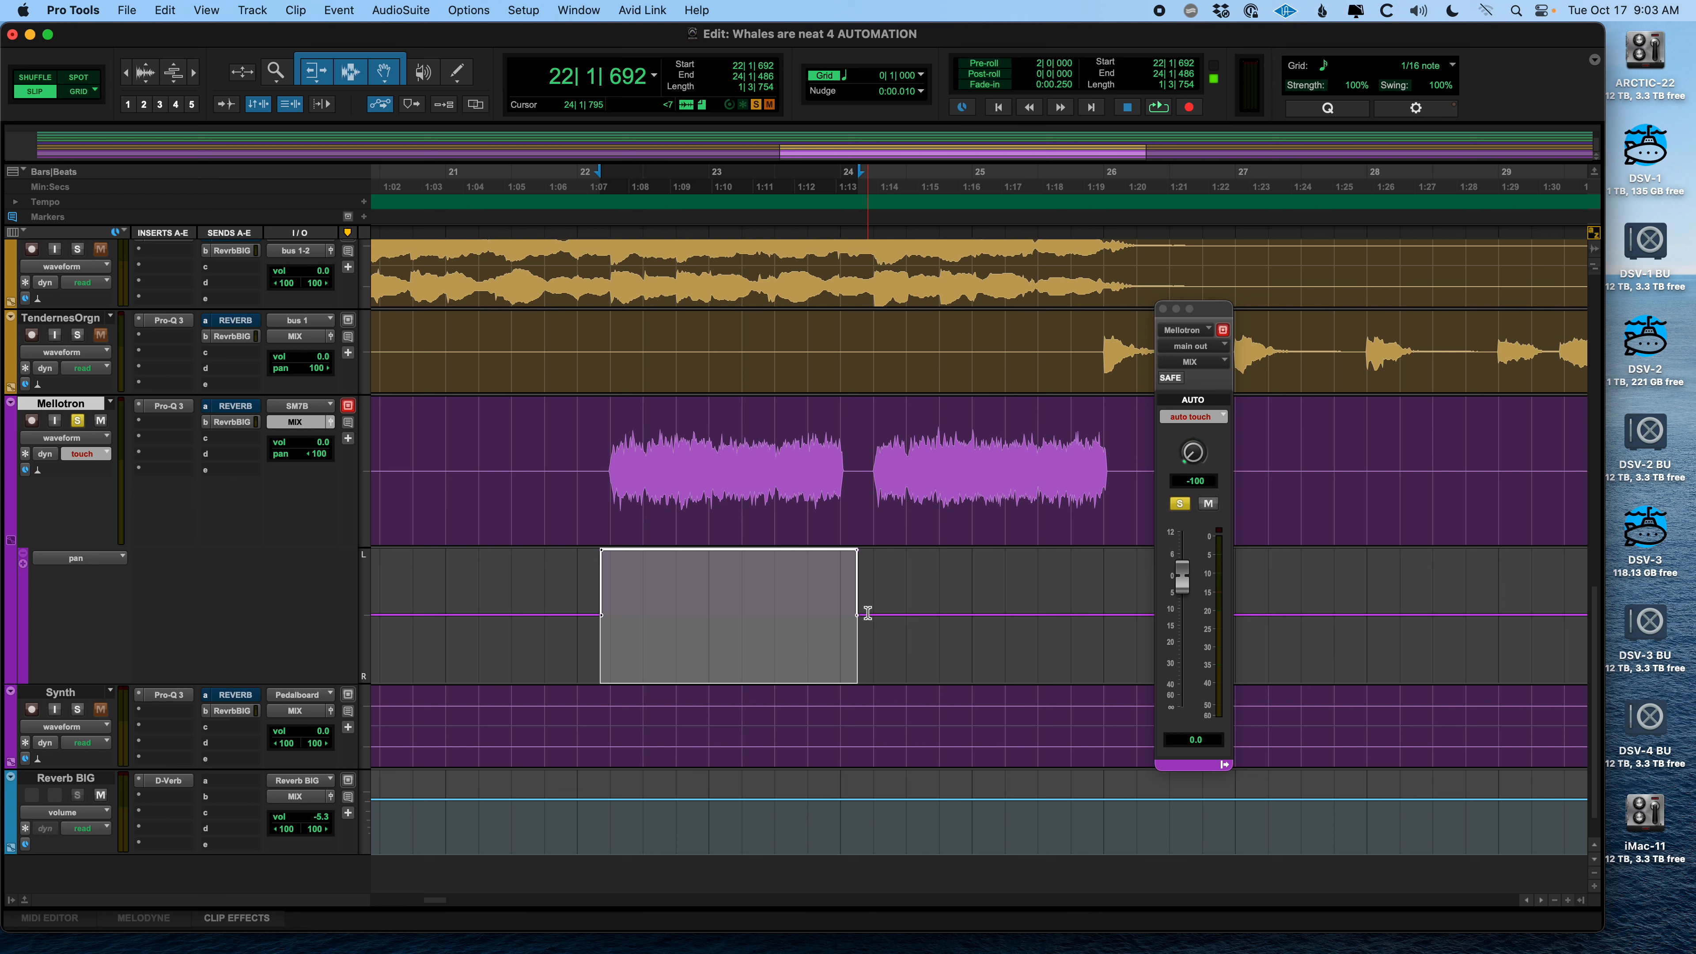
drag(868, 613, 1126, 598)
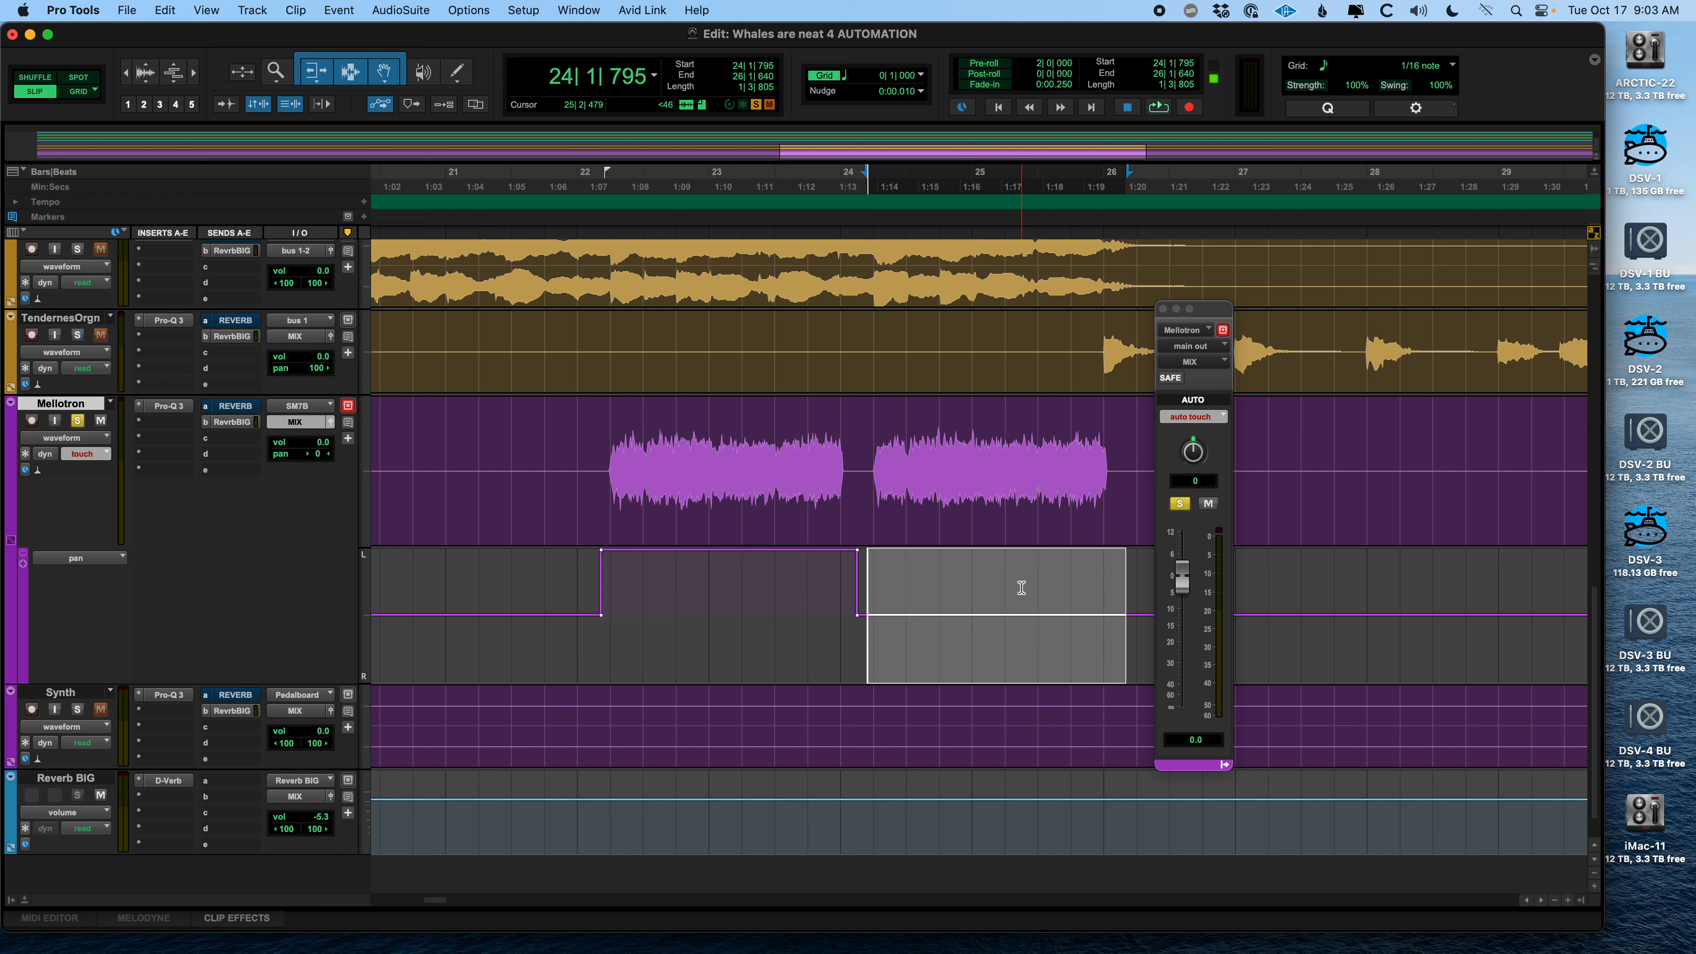
drag(1020, 564, 1021, 682)
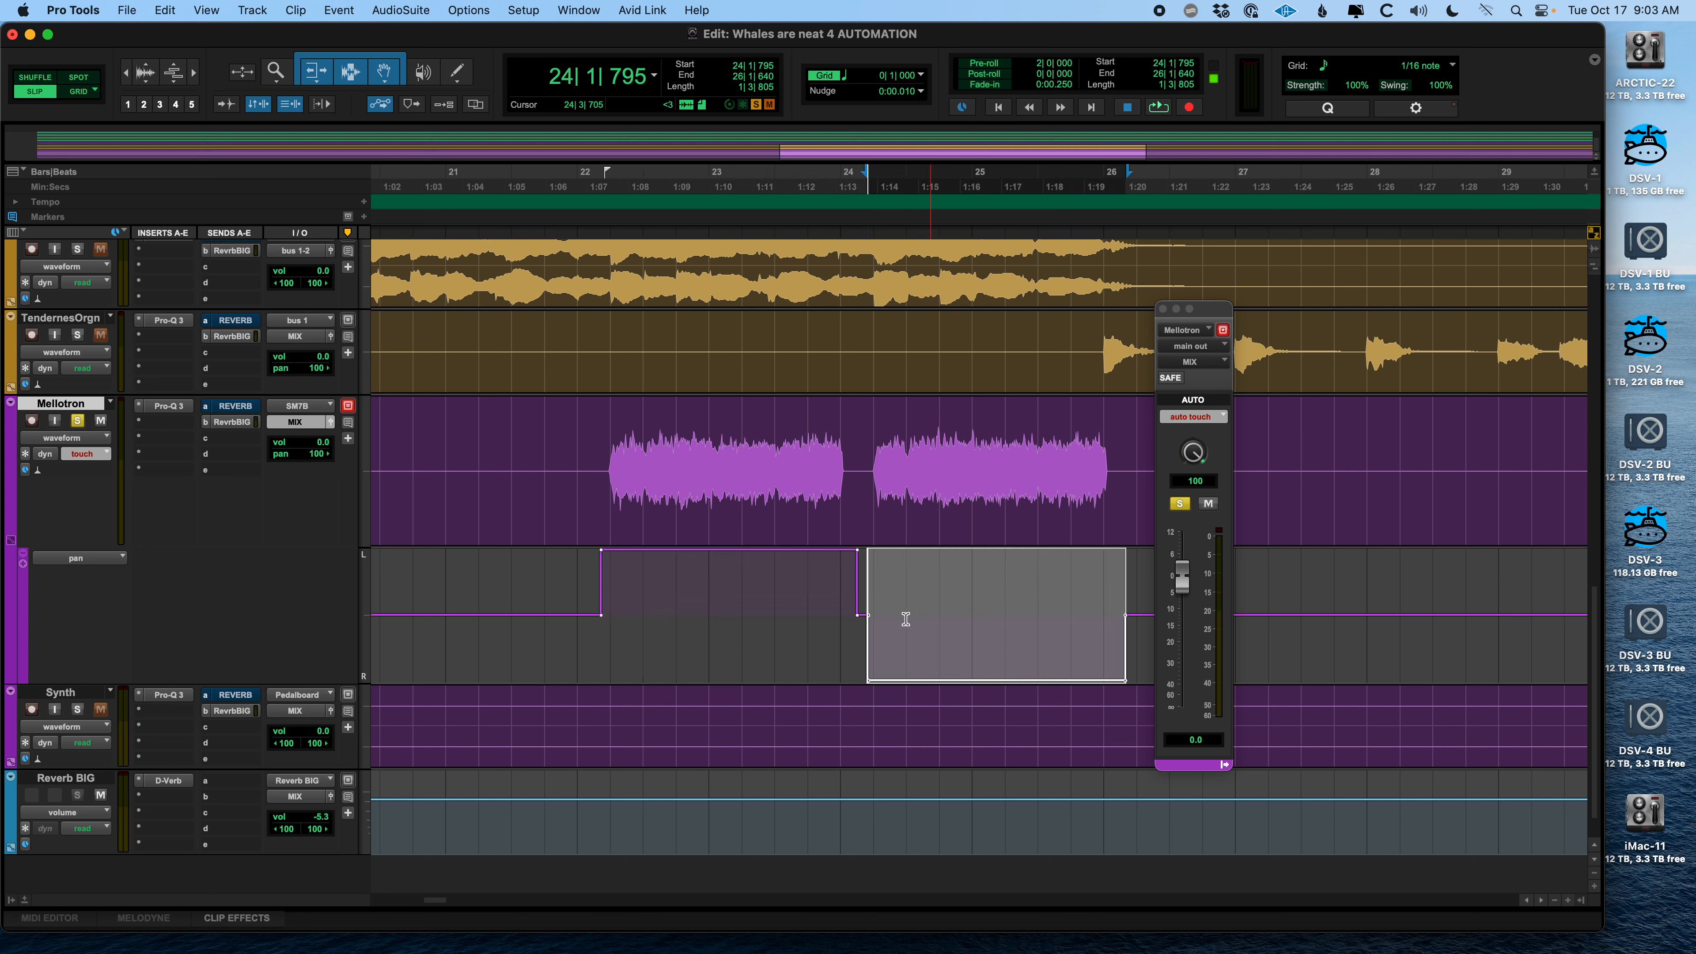
Play the Mellotron track from about bar 23 beat 4 across the left-to-right pan change
click(738, 611)
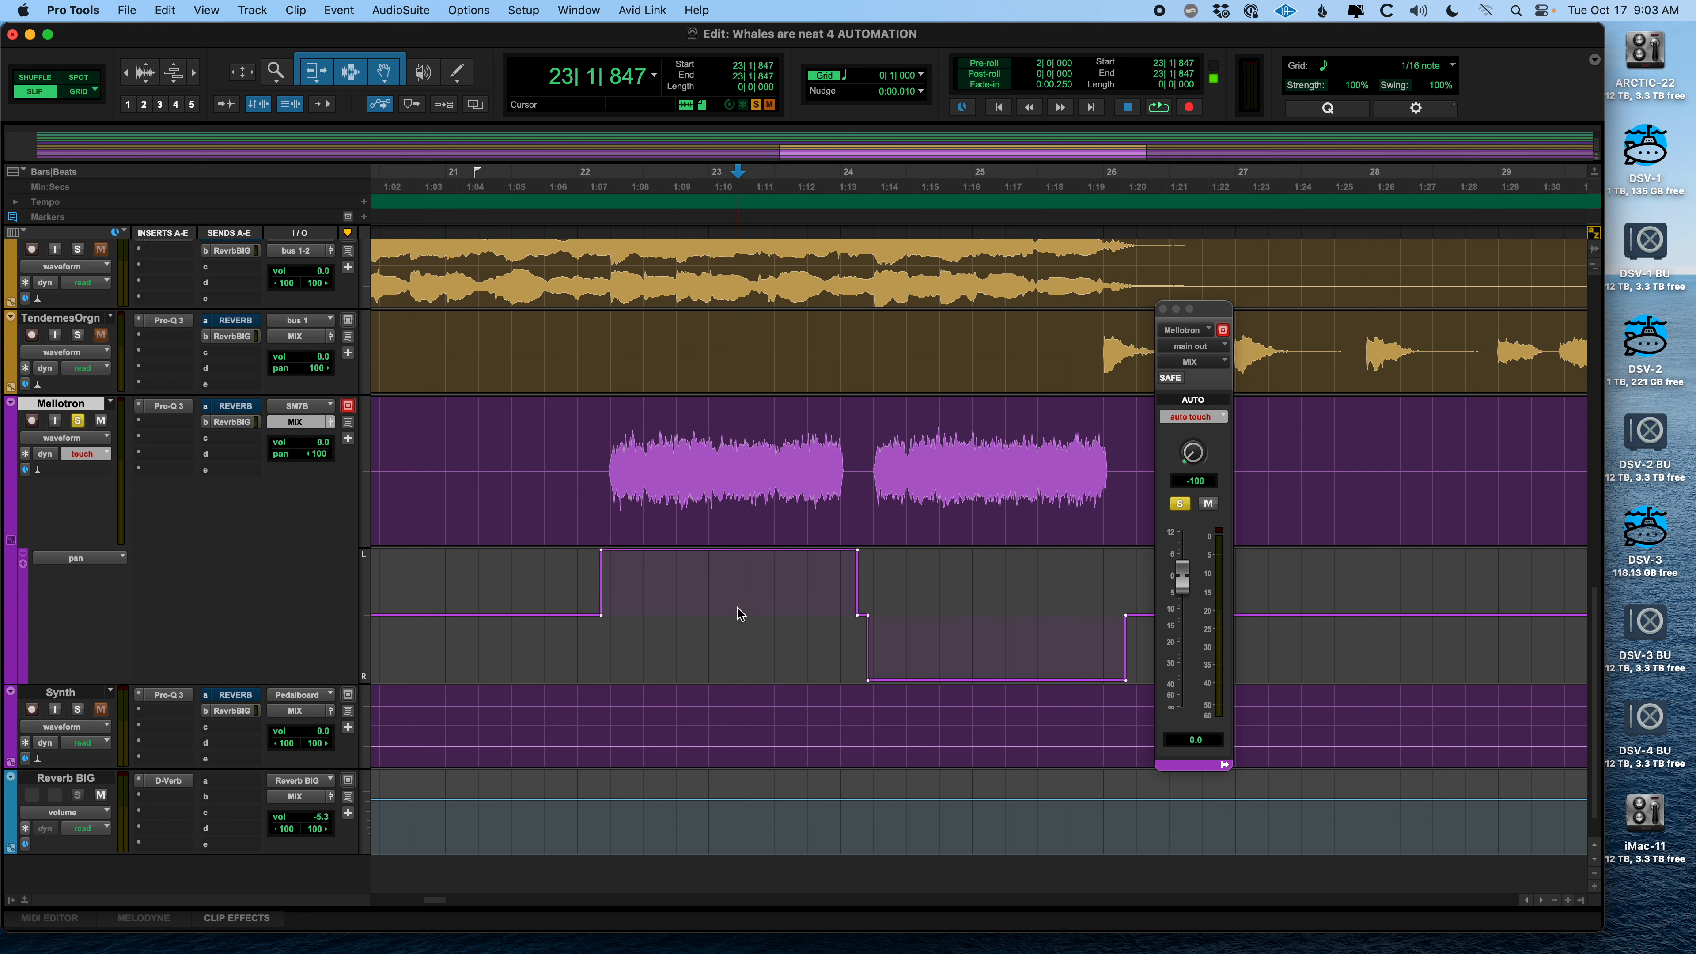
click(828, 603)
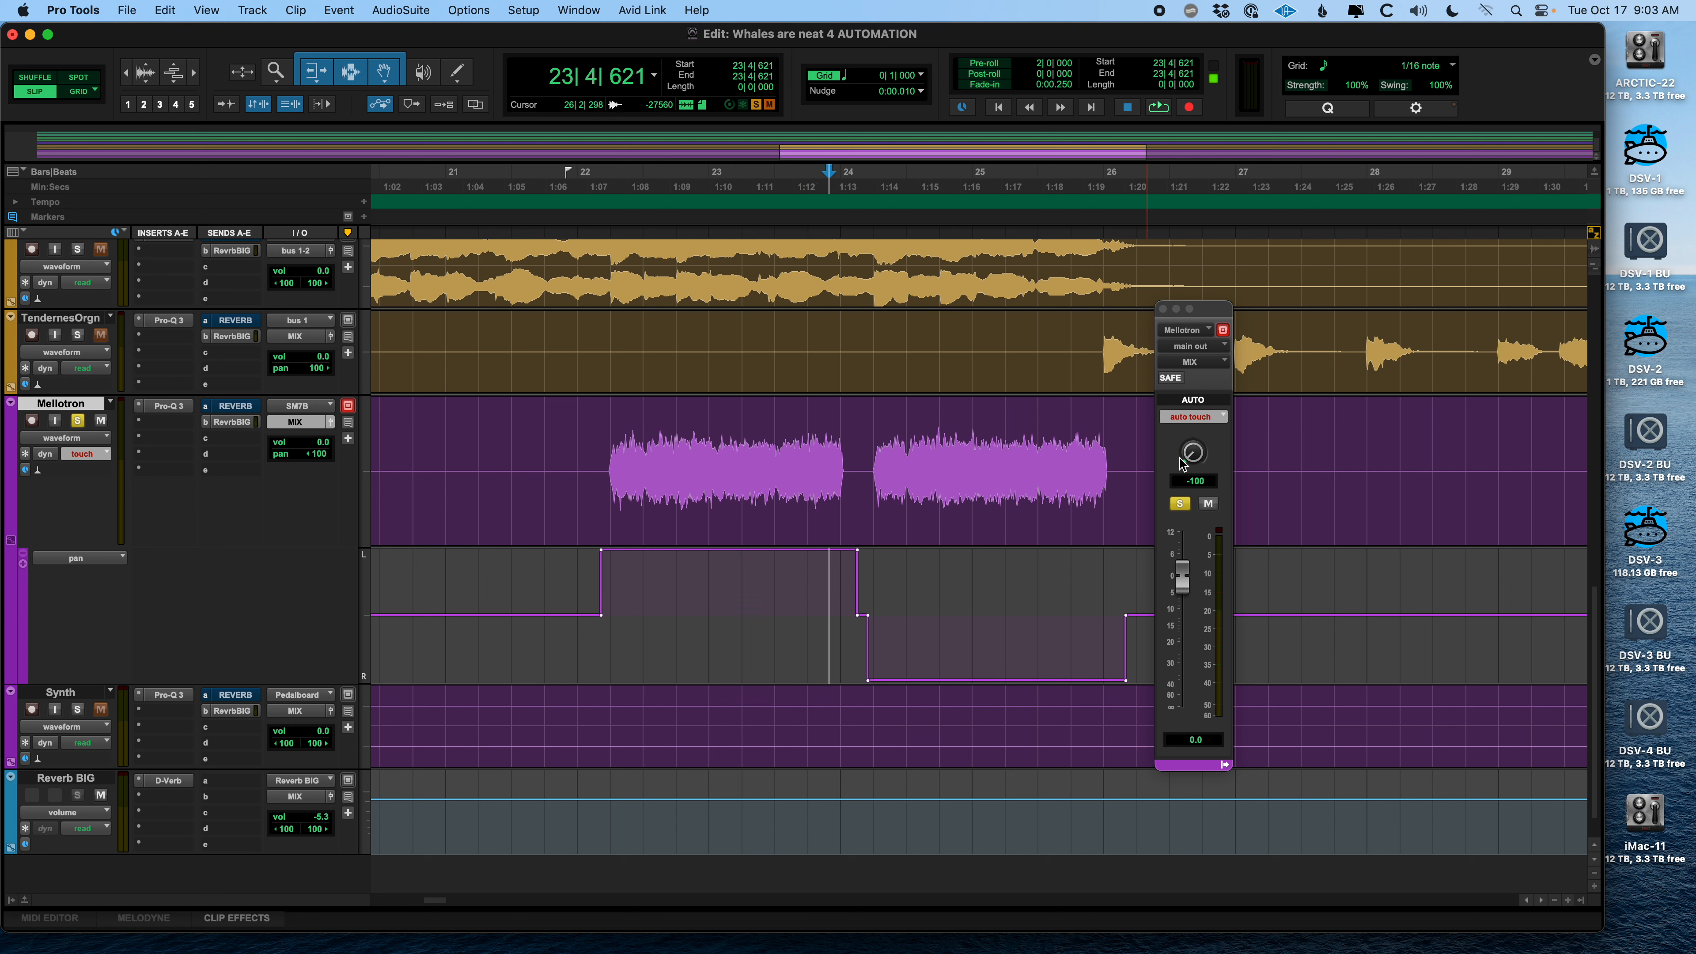
click(817, 603)
key(space)
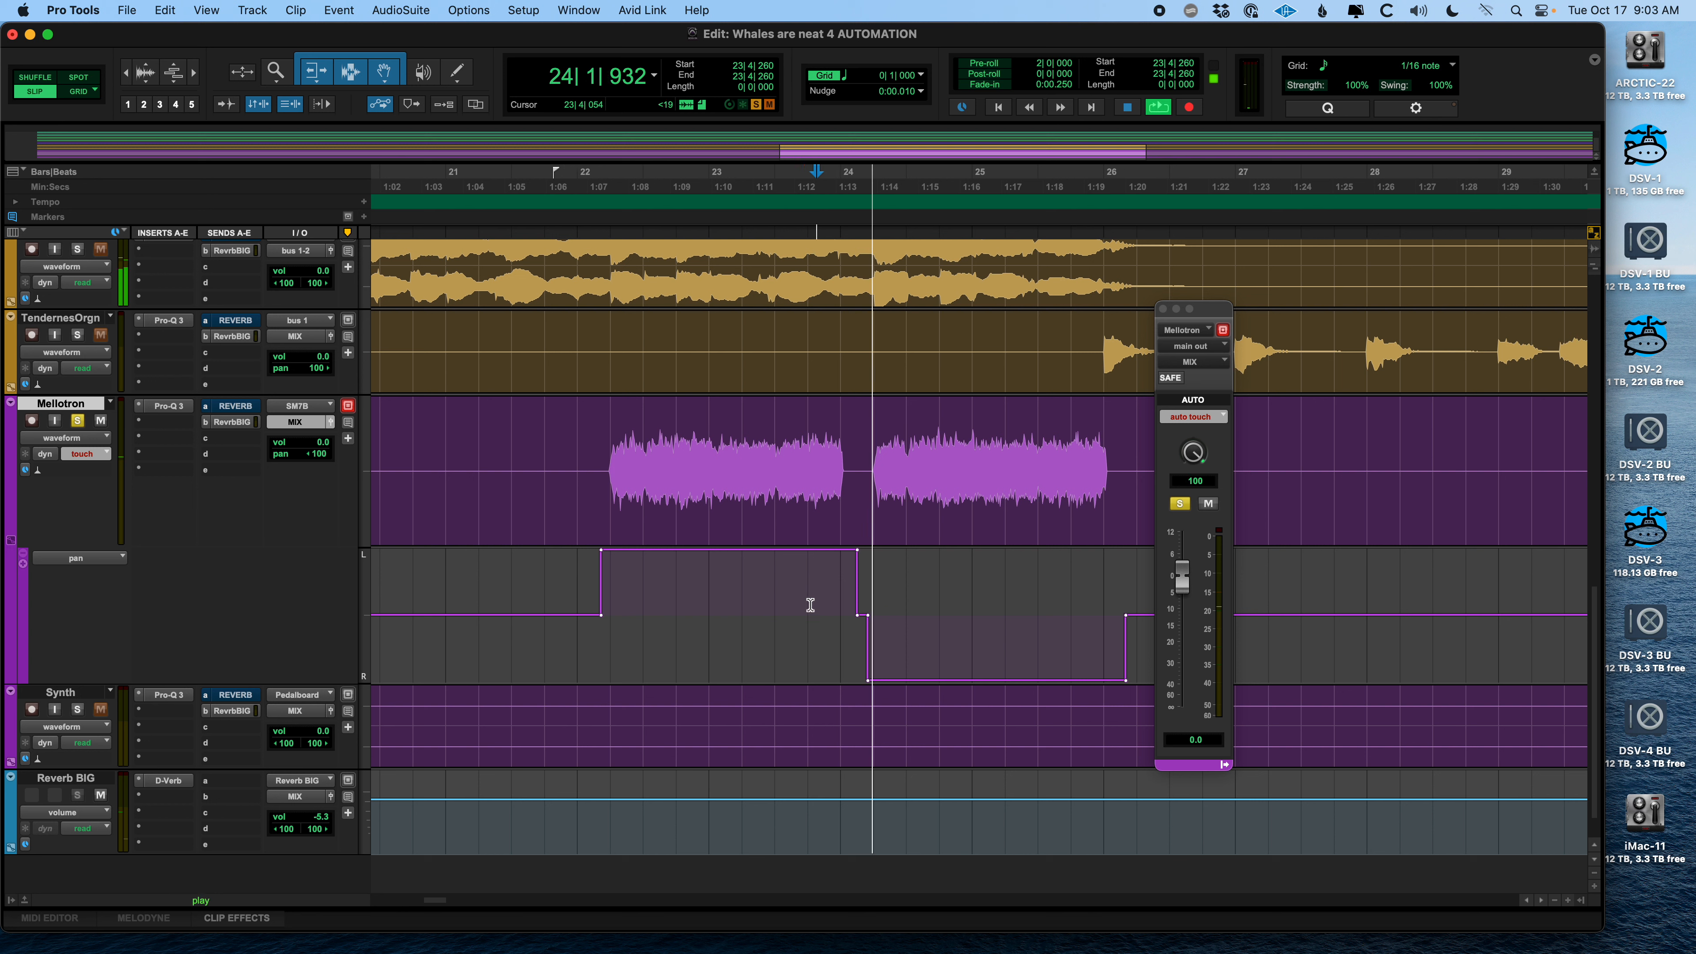
Play the Mellotron from about bar 23 beat 1, and clear the pan breakpoints across both panned ranges
click(734, 601)
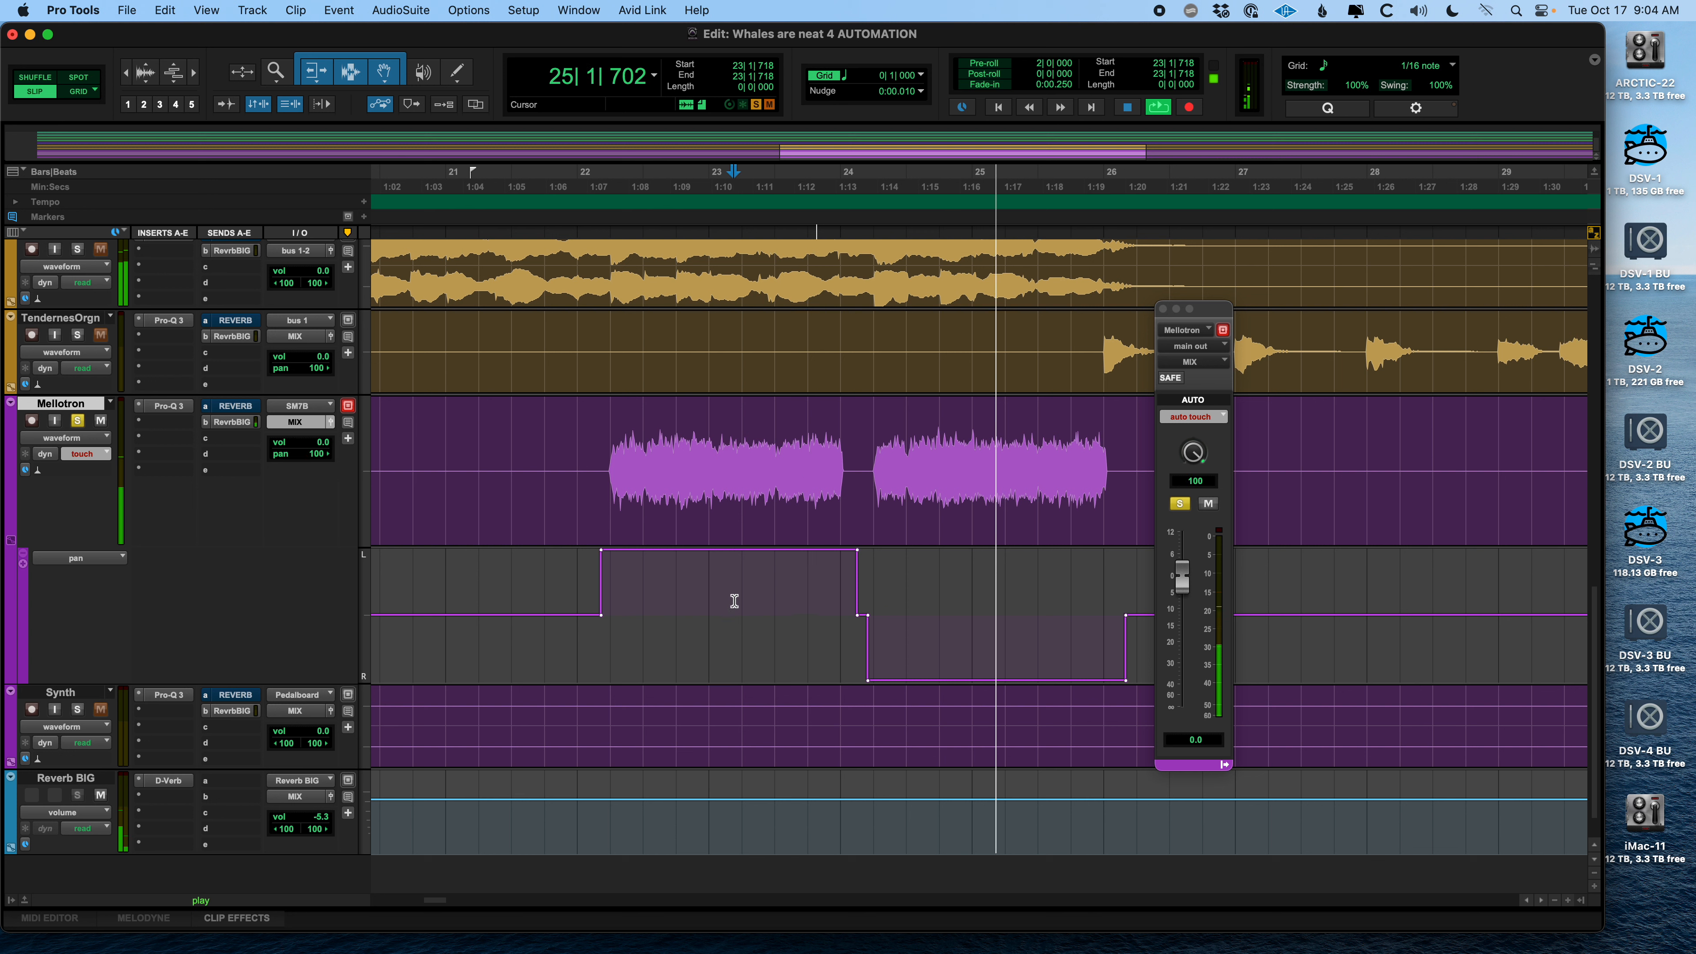
key(space)
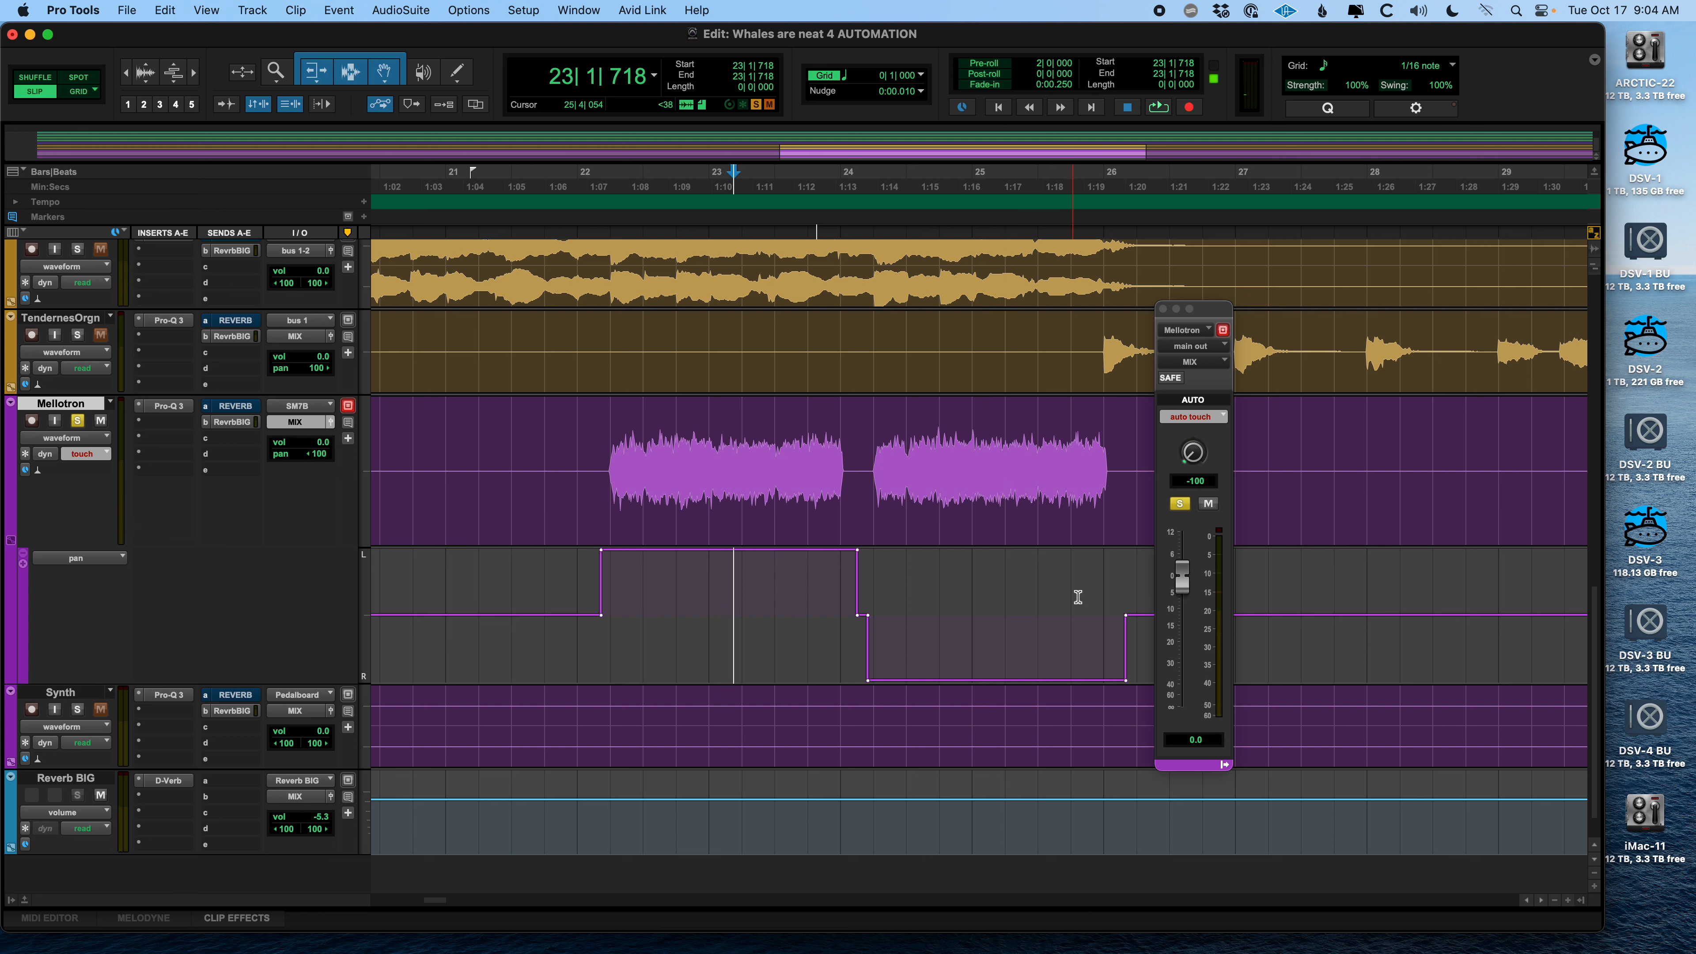
drag(1135, 628, 556, 598)
key(Delete)
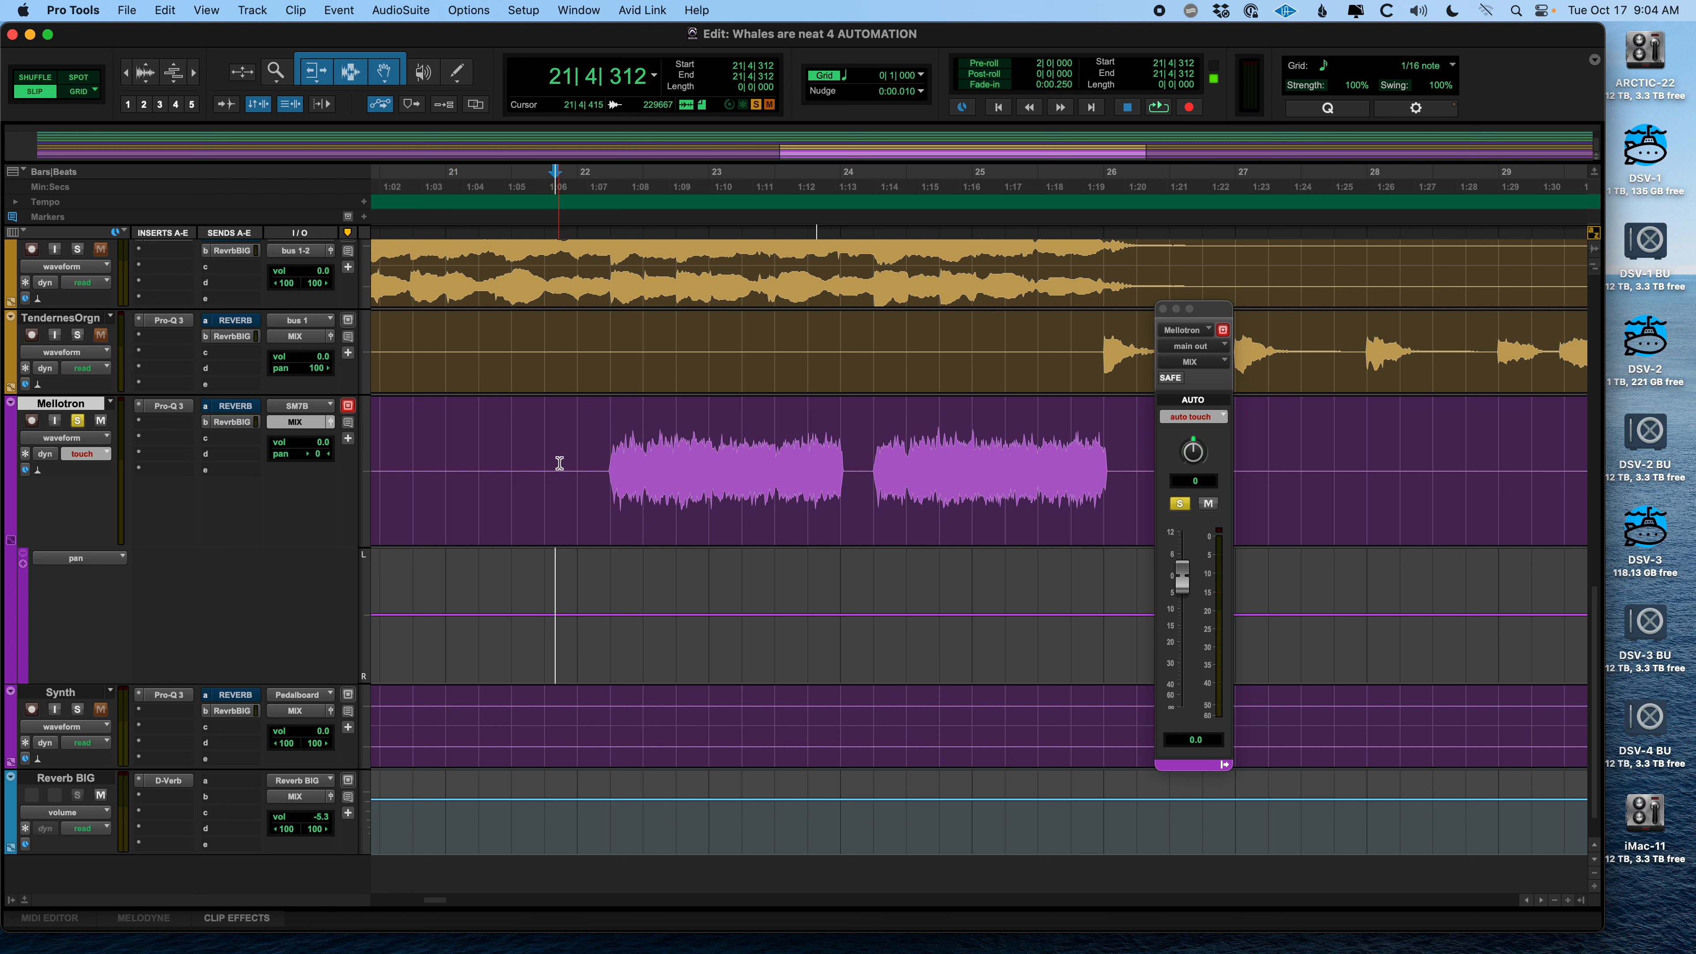
Draw a Free Hand pan curve swinging between left and right from about bar 22 beat 3 to bar 25
click(460, 72)
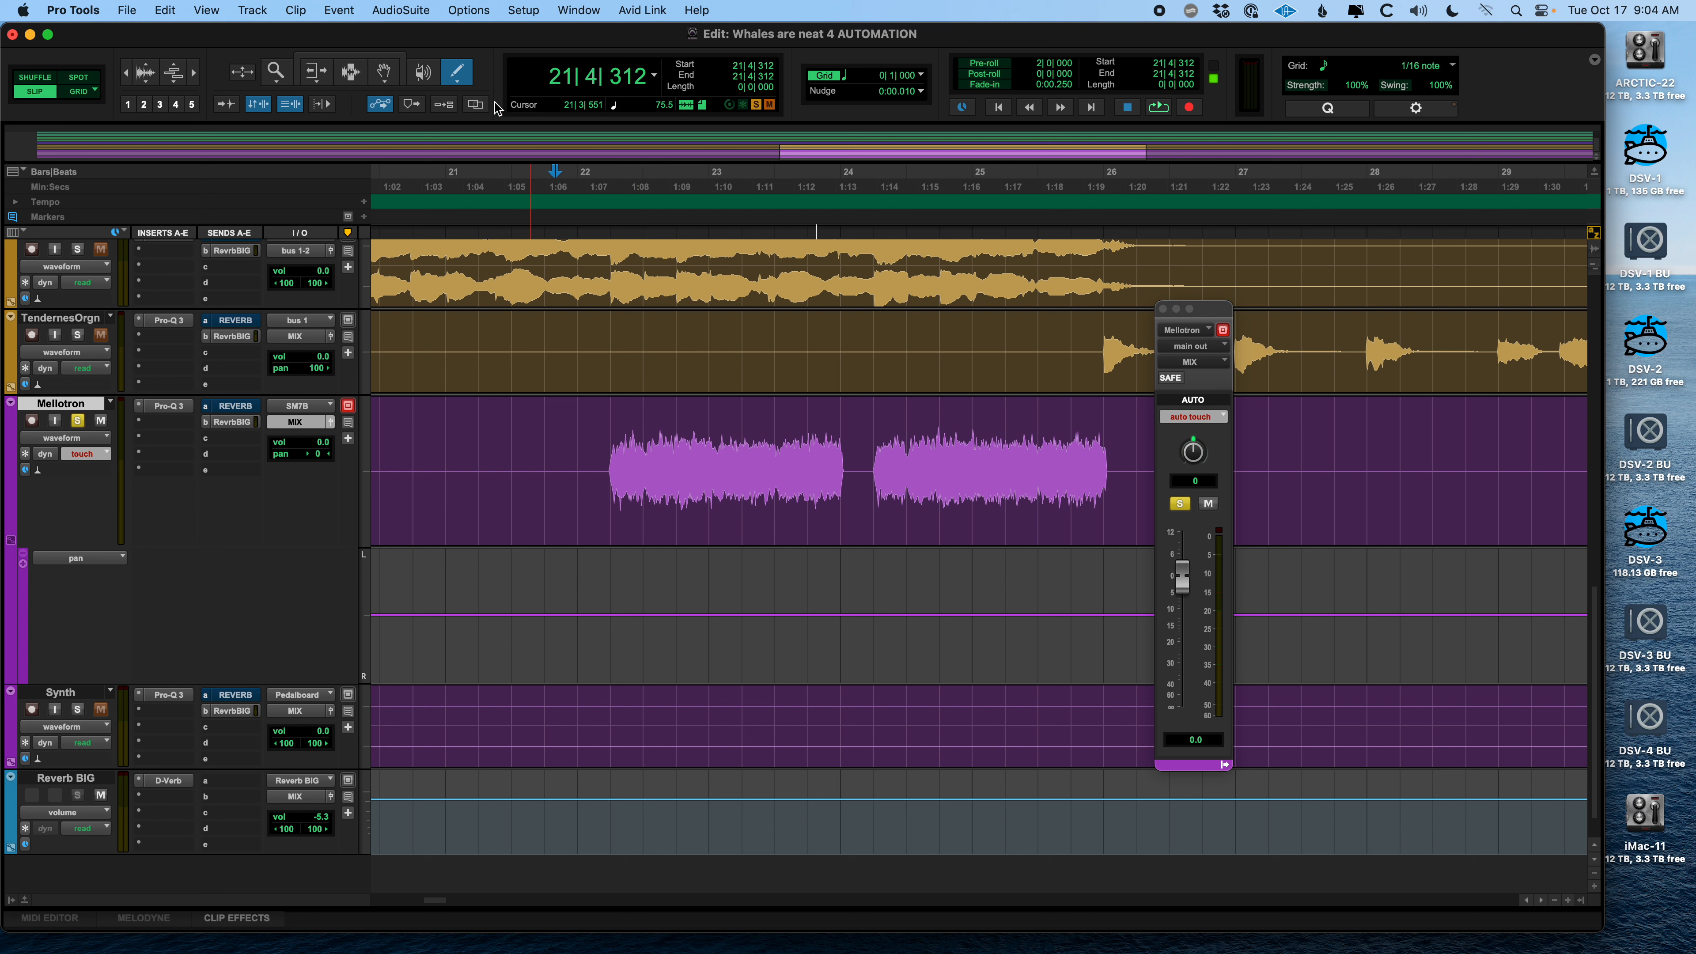
click(458, 85)
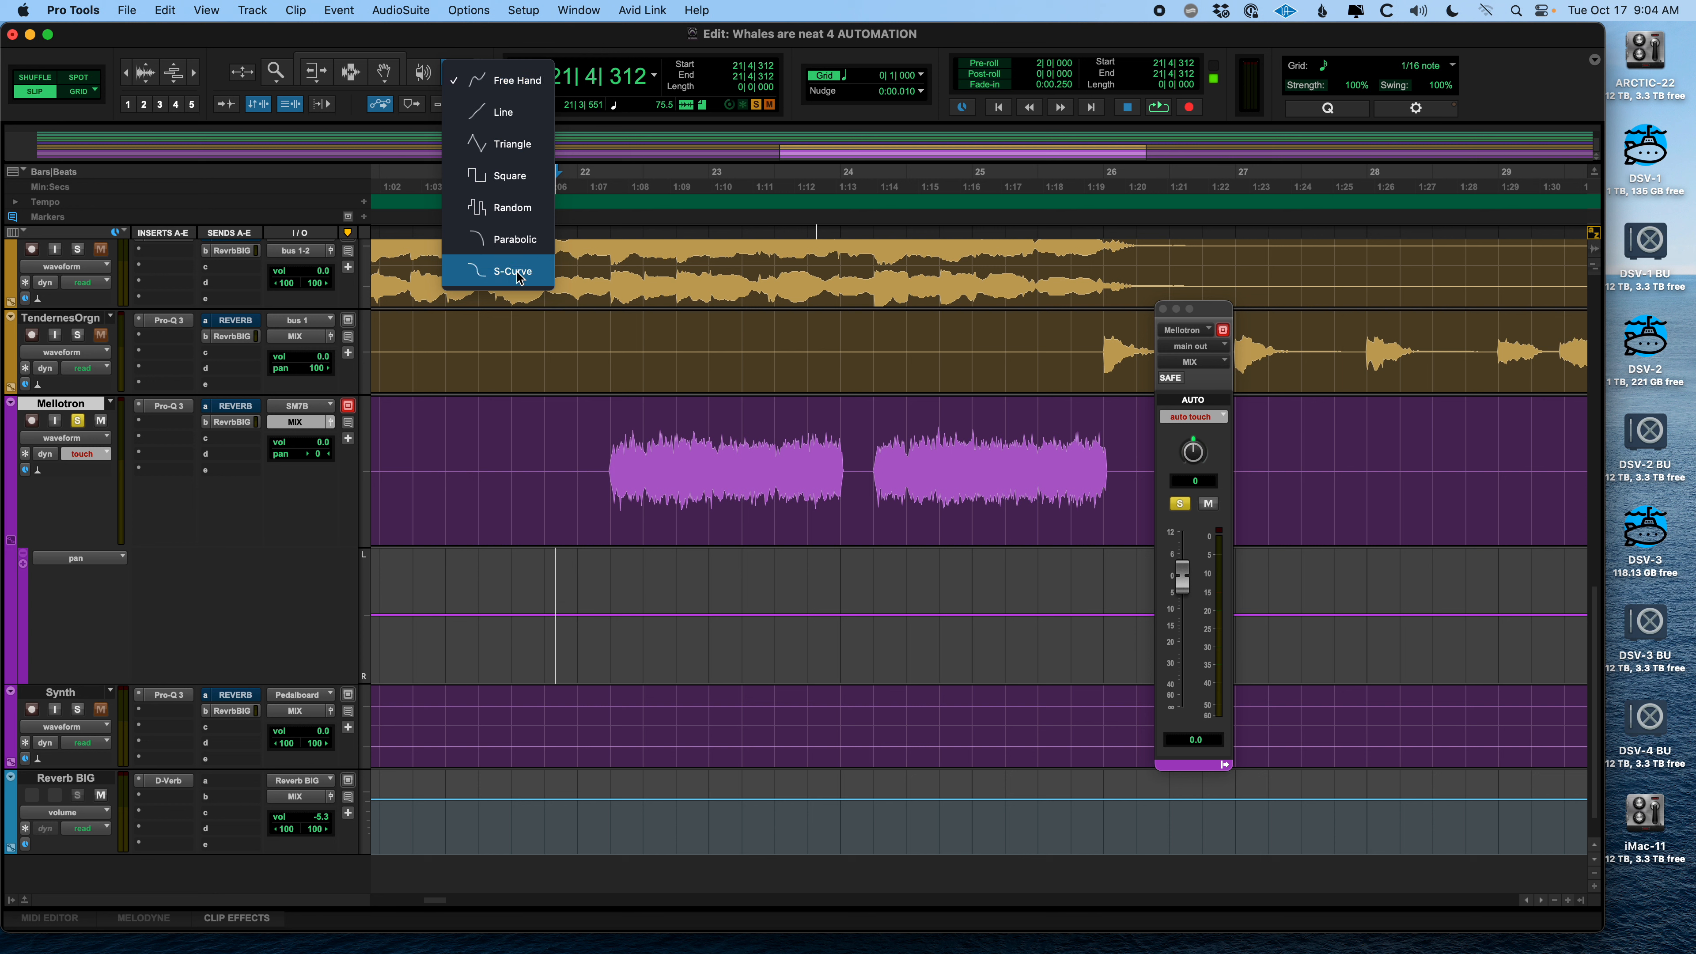
click(525, 87)
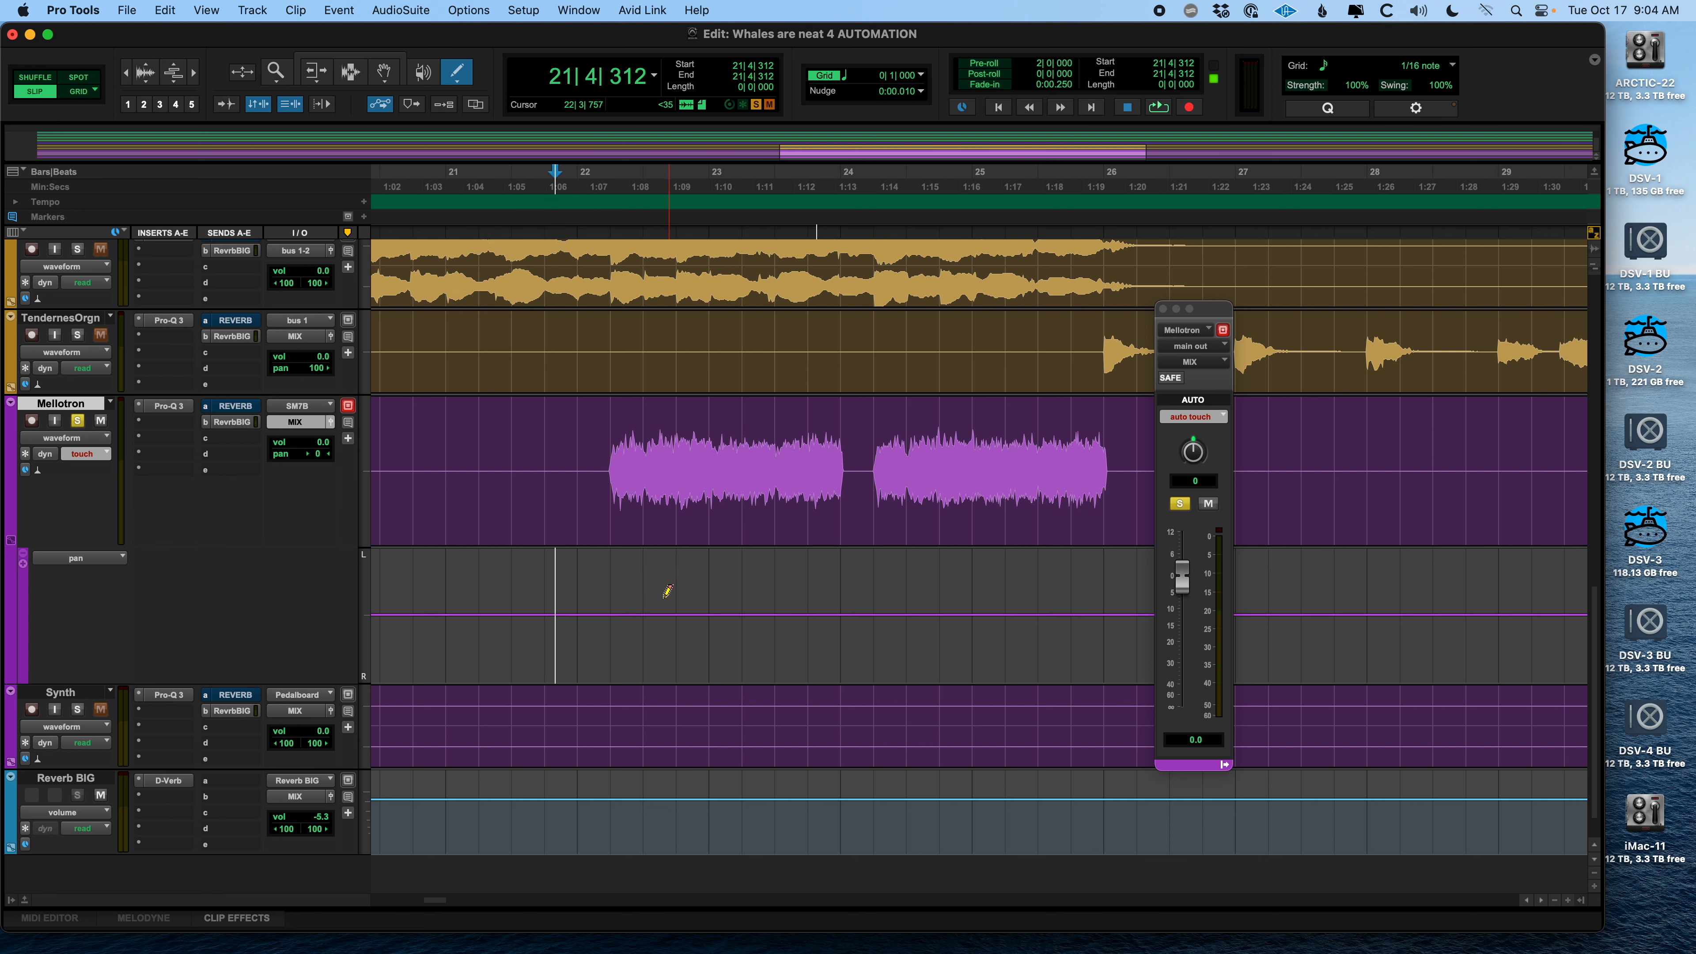
mouse_move(647, 612)
mouse_down()
mouse_move(687, 653)
mouse_move(792, 612)
mouse_move(886, 652)
mouse_move(927, 555)
mouse_move(952, 681)
mouse_move(980, 609)
mouse_up()
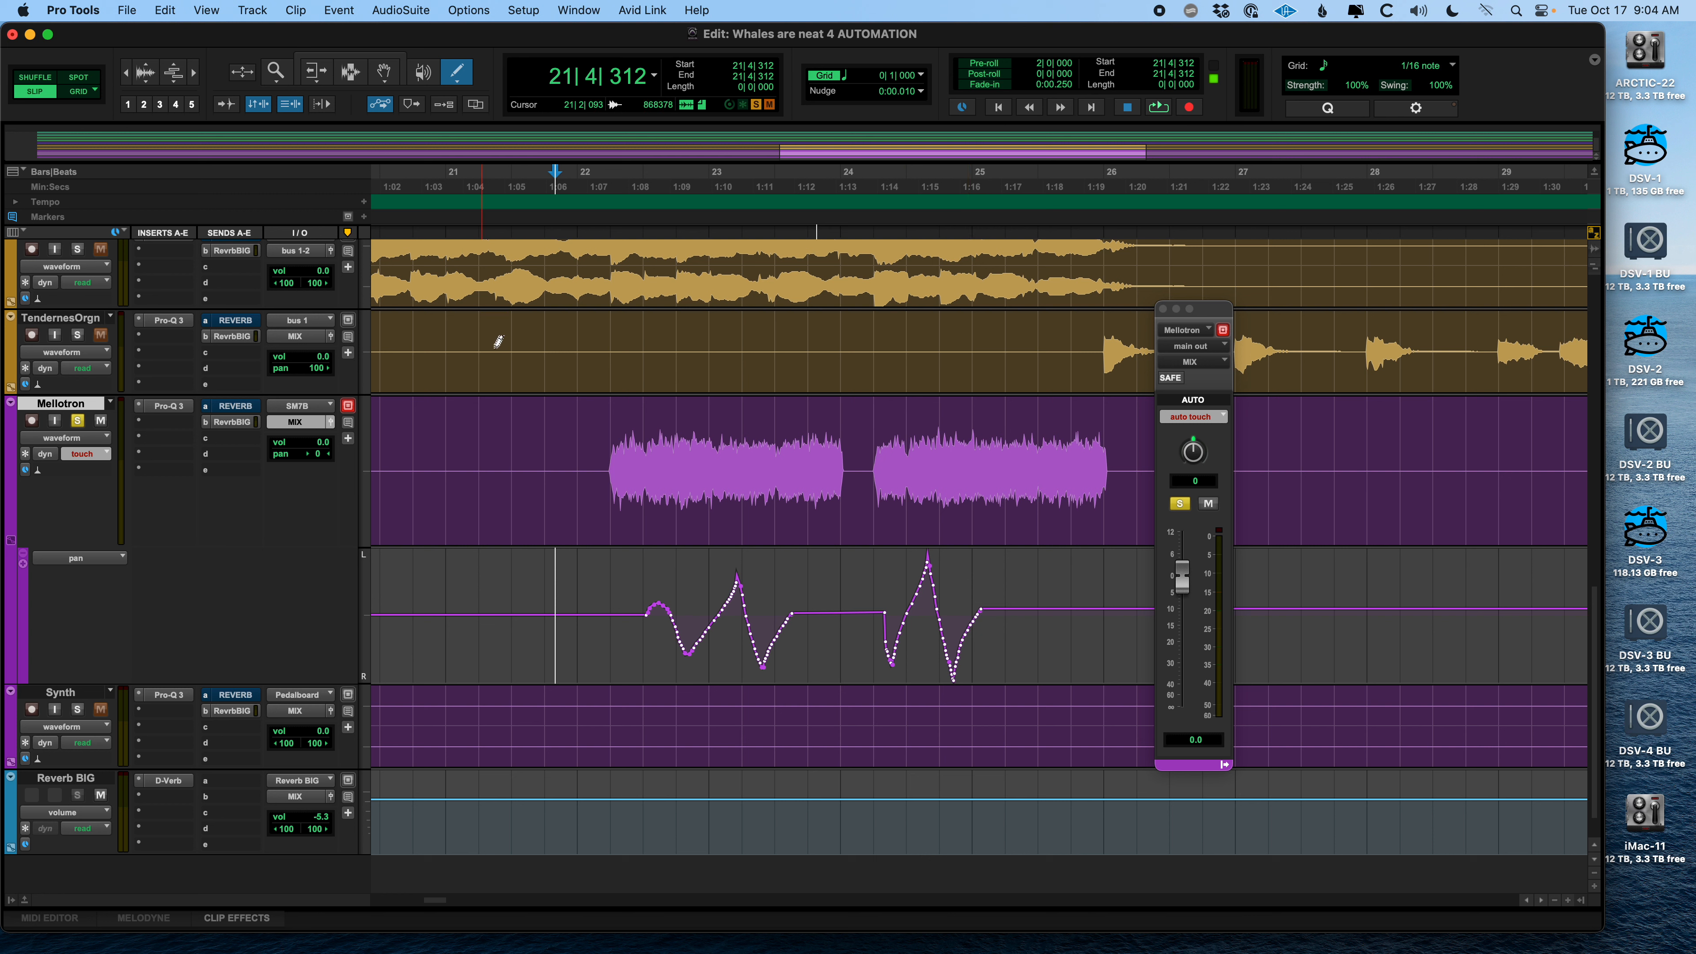
Play the drawn pan curve from about bar 22 beat 3 with the Smart Tool active, and undo the drawing
key(space)
key(space)
click(383, 71)
click(385, 56)
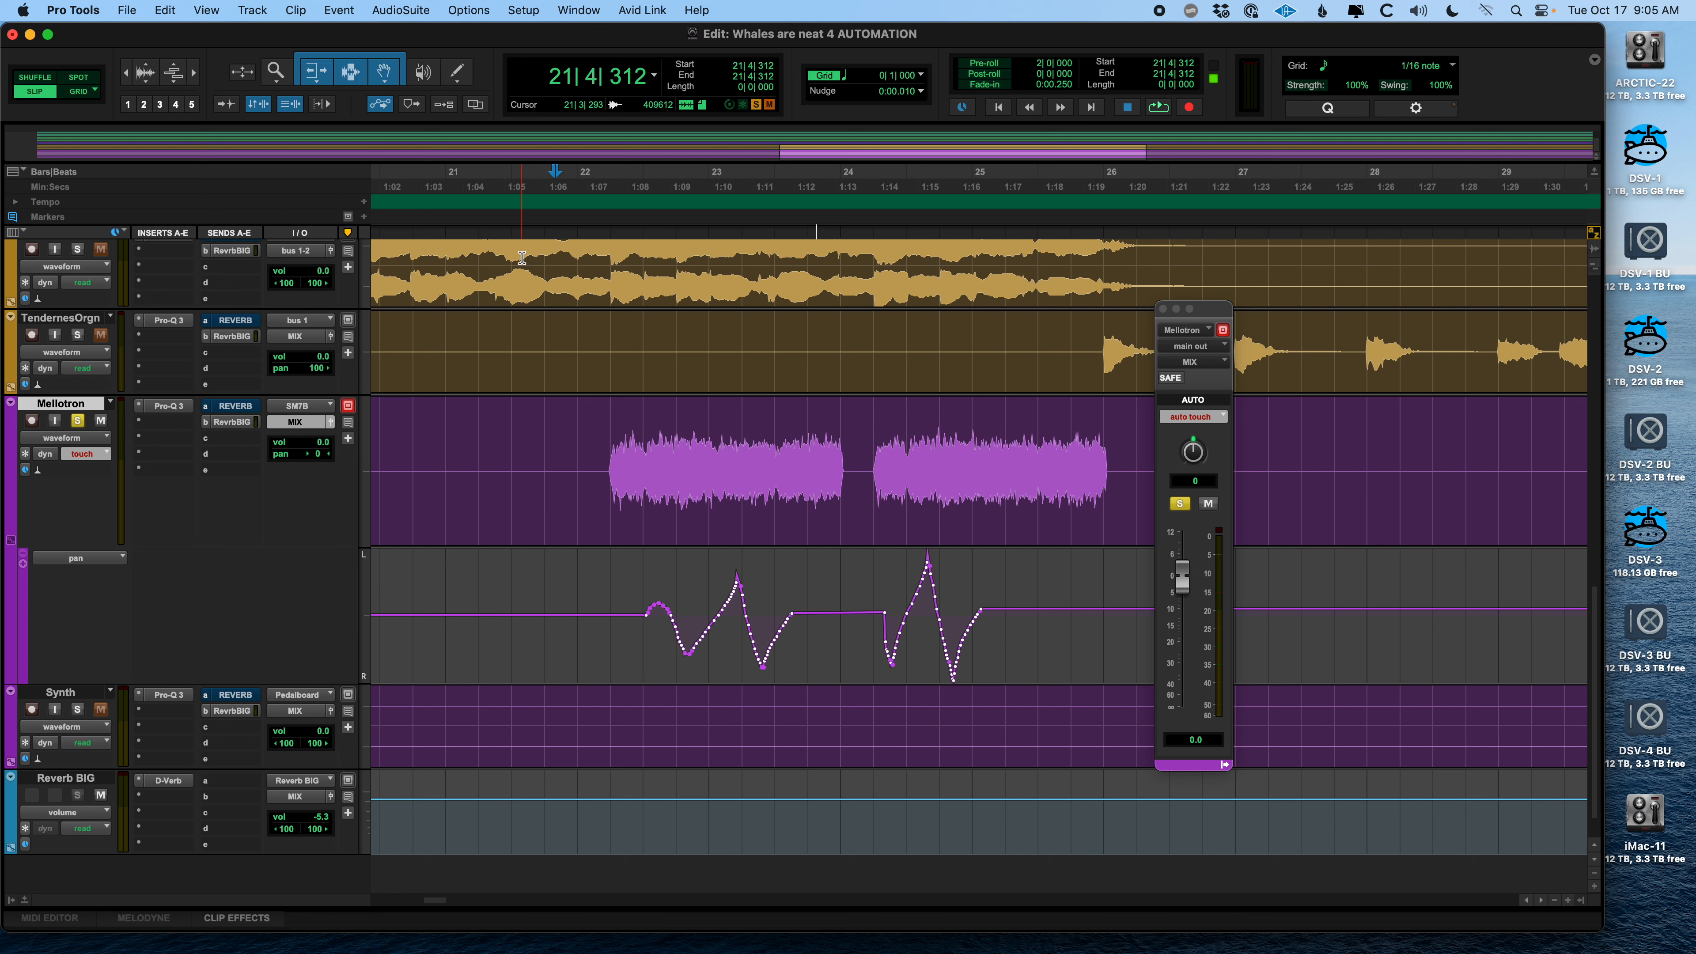
click(641, 585)
key(space)
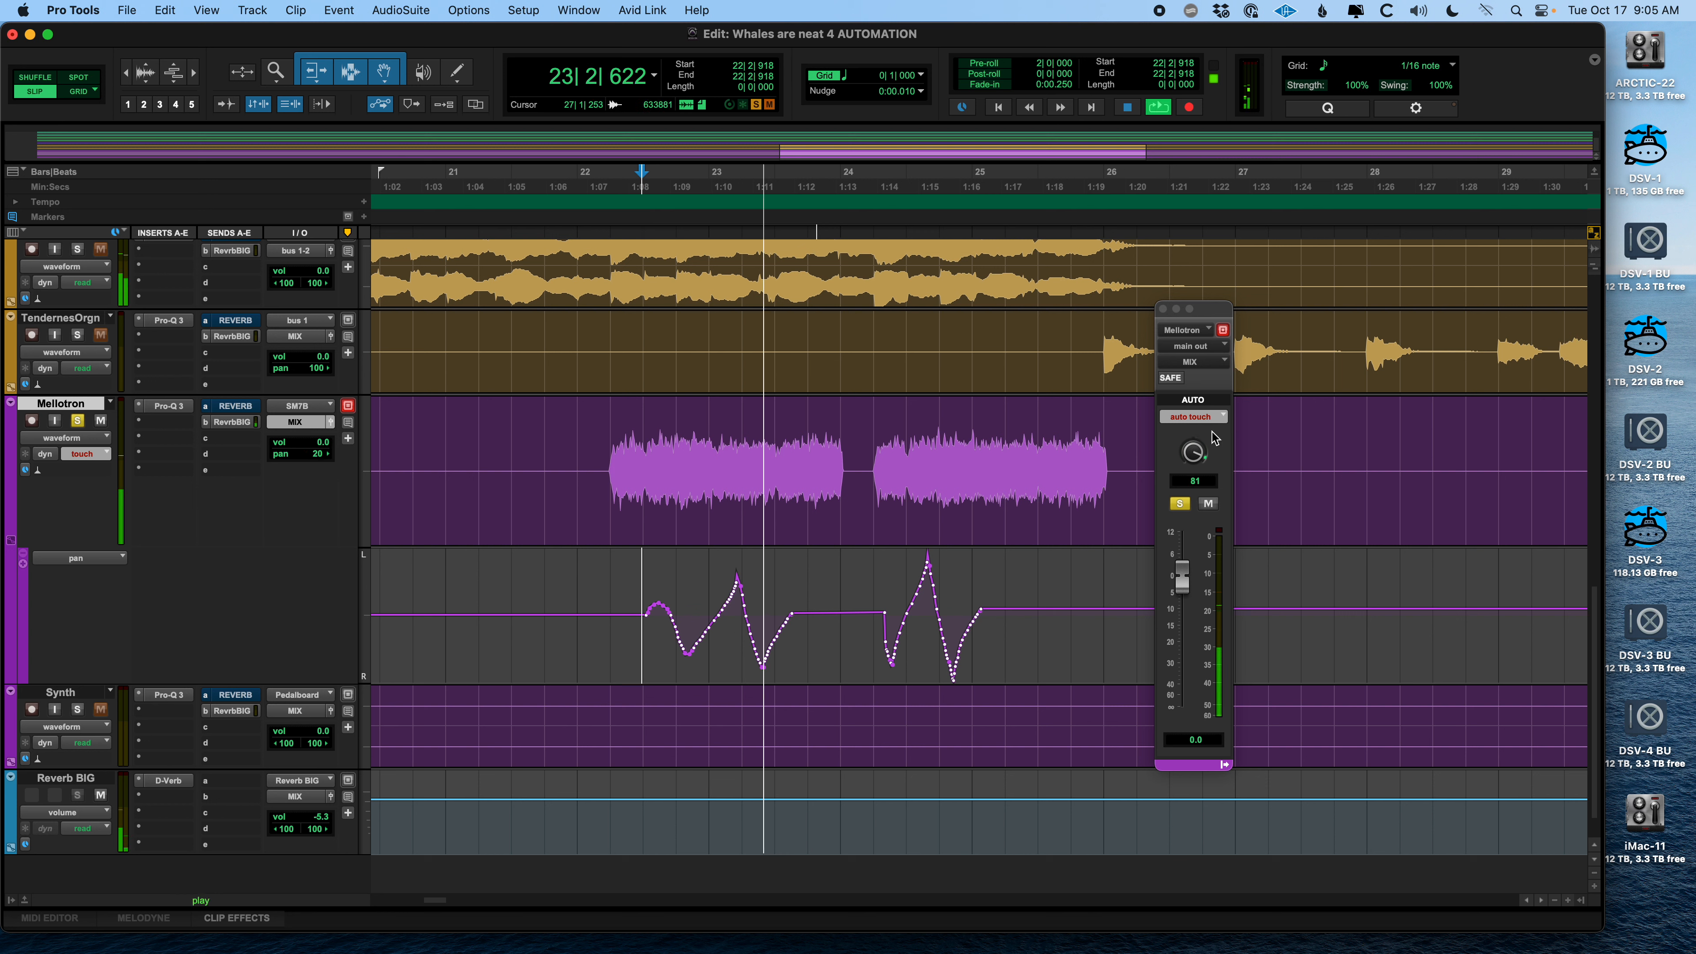
key(space)
key(super+z)
key(super+z)
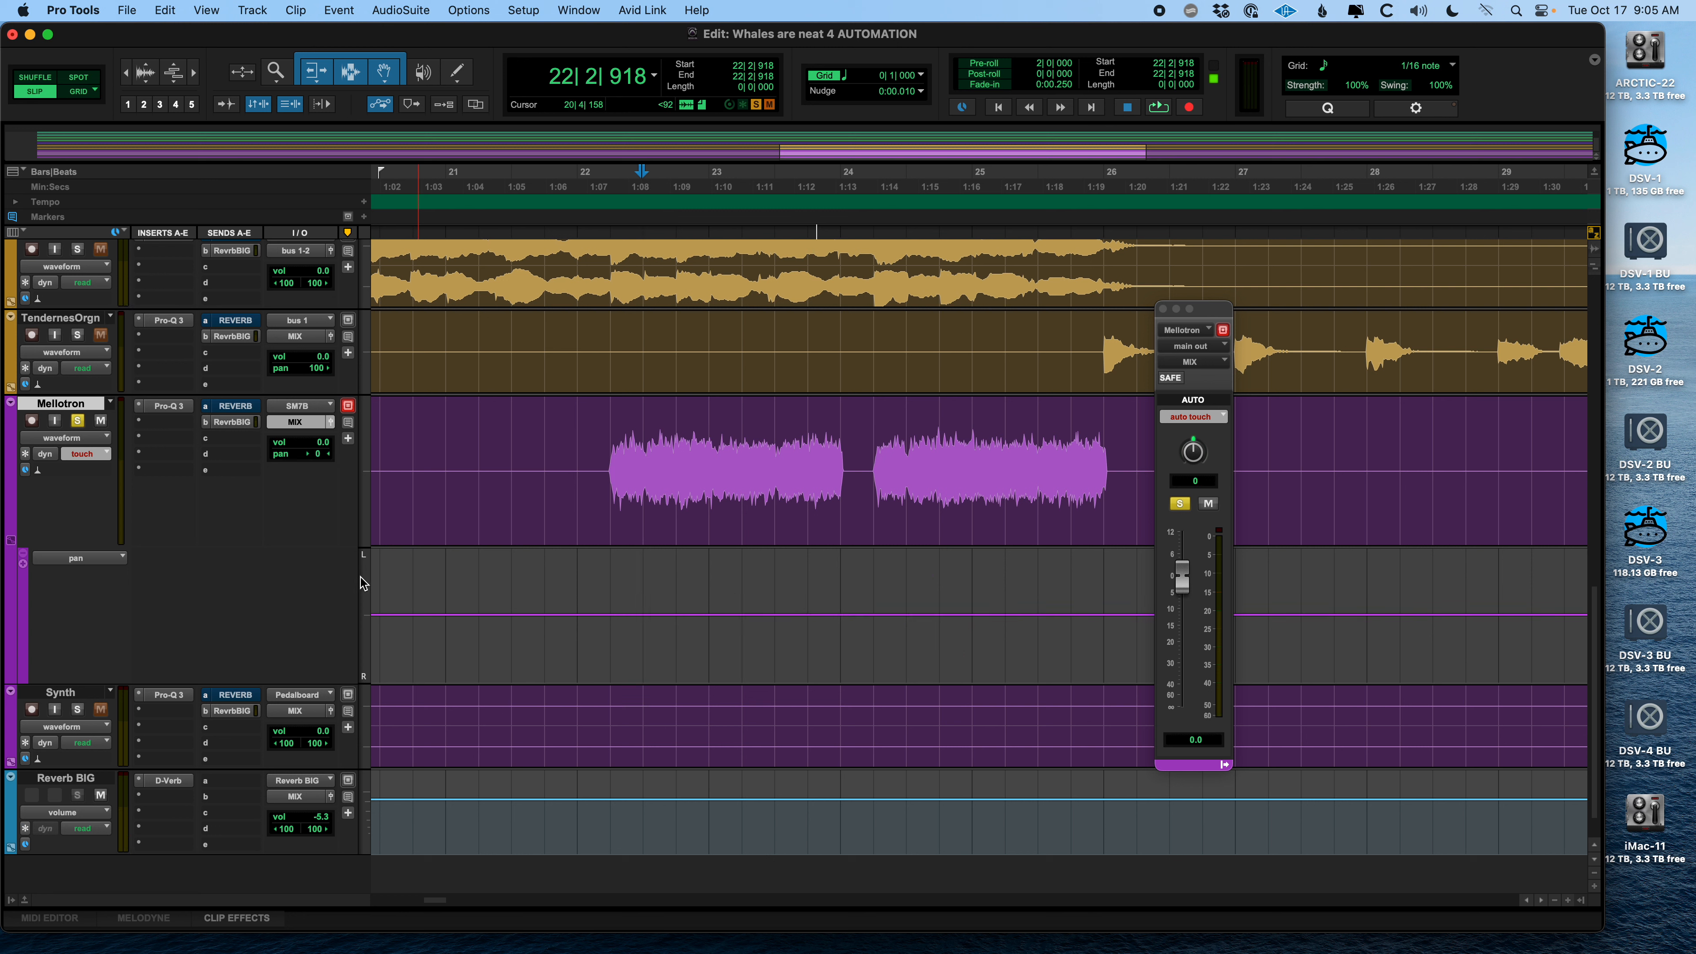
Switch the Mellotron automation lane to volume and draw a Free Hand wave from about bar 22 beat 3 to bar 23 beat 4
click(118, 559)
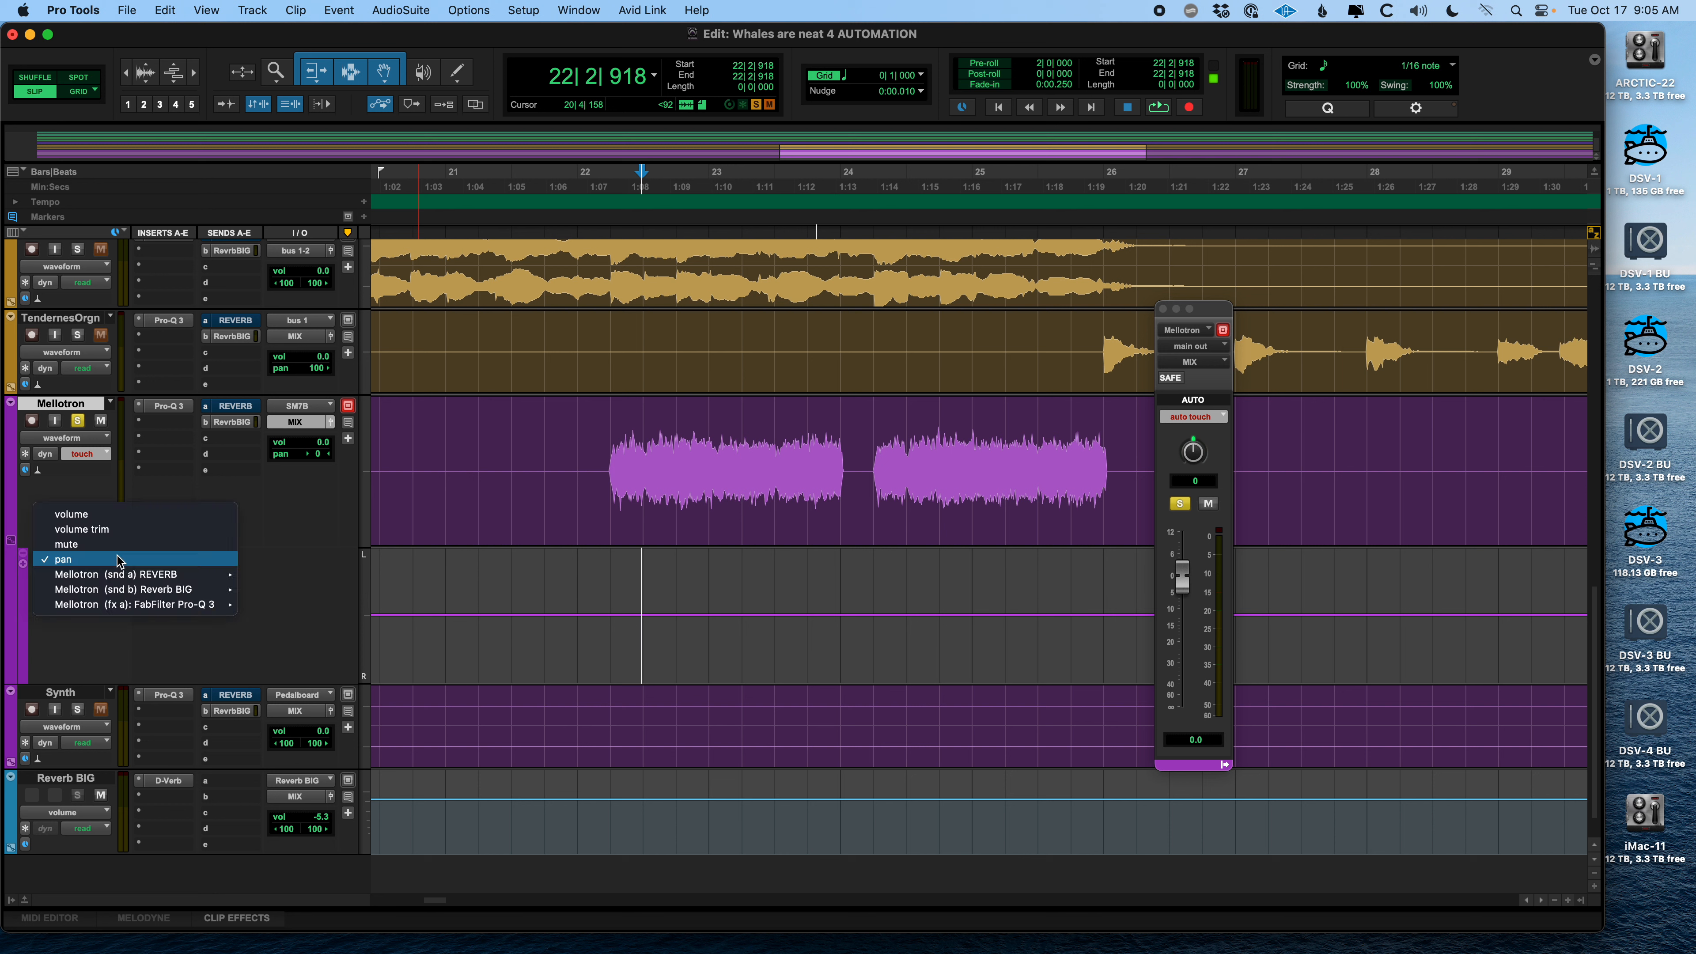
click(130, 514)
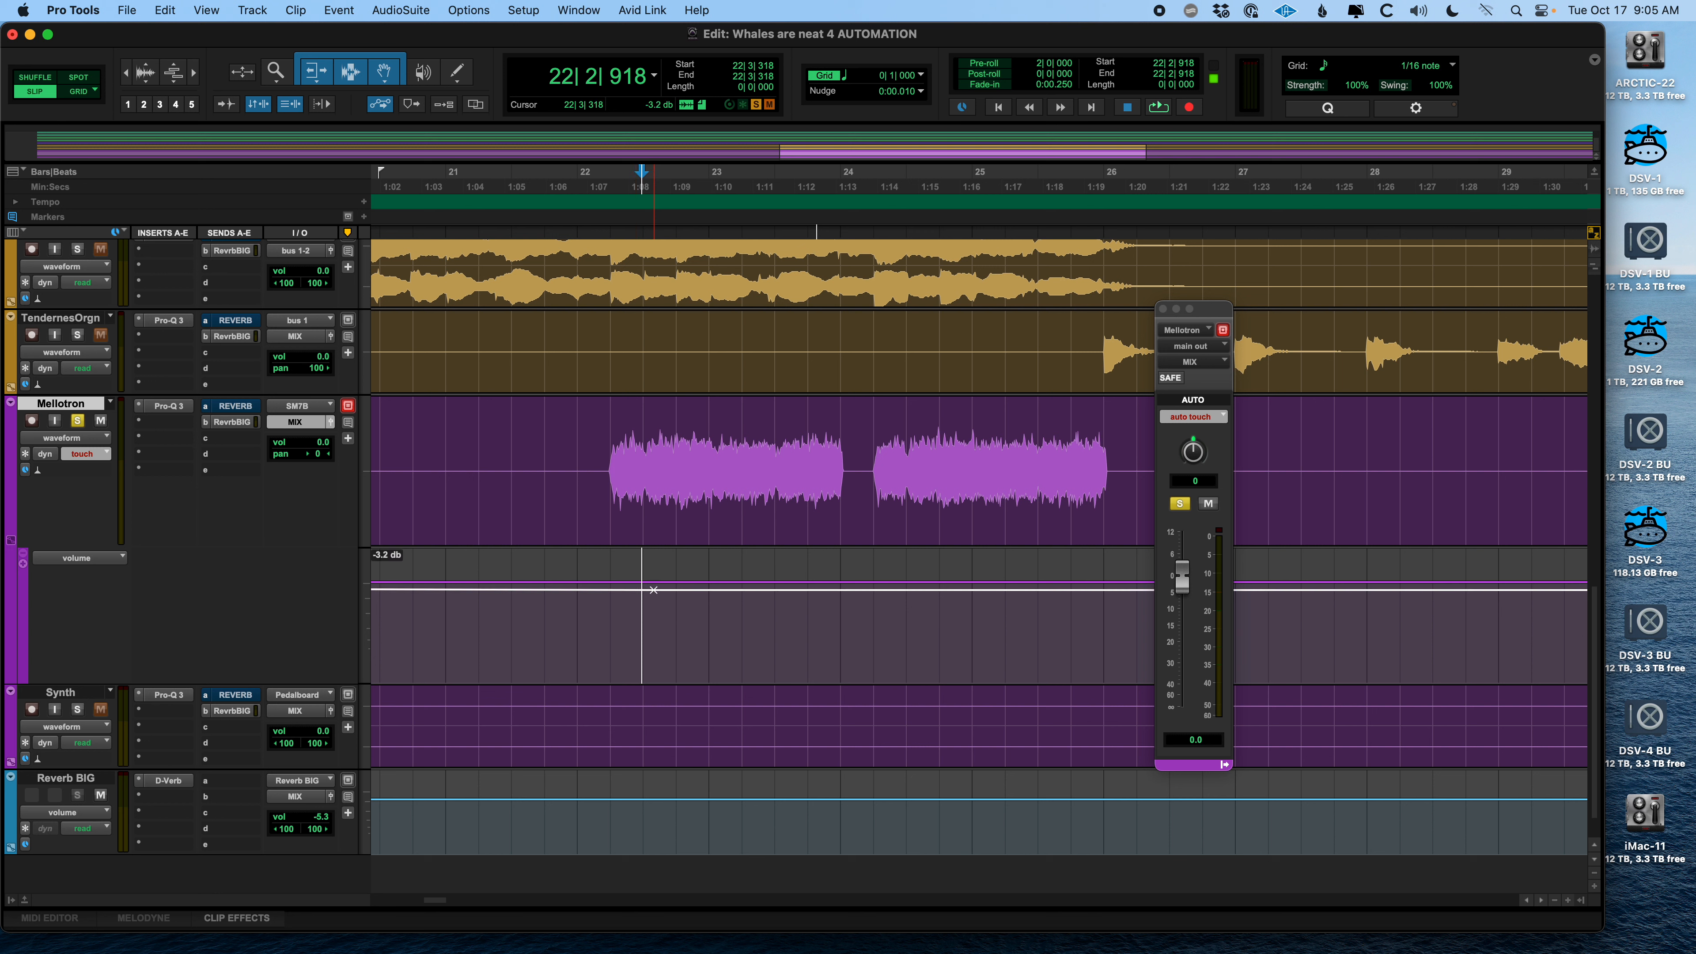
click(469, 72)
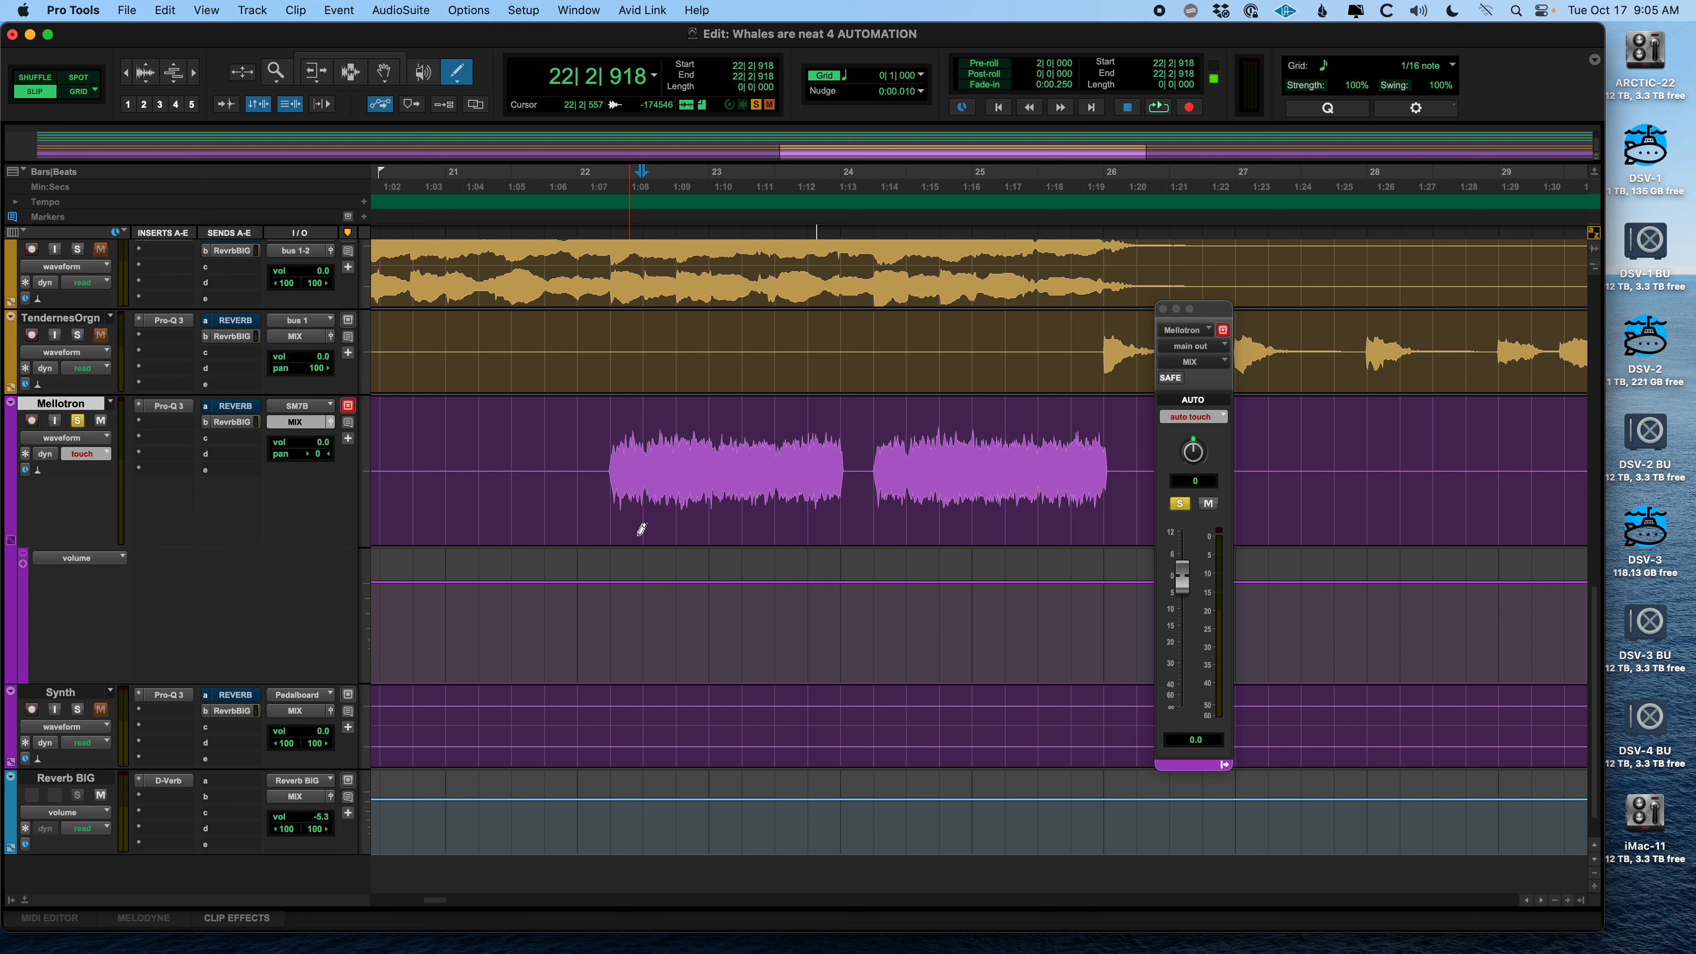
mouse_move(660, 574)
mouse_down()
mouse_move(709, 569)
mouse_move(742, 645)
mouse_move(786, 655)
mouse_move(806, 579)
mouse_up()
Play the free-hand volume wave from about bar 22 beat 3 and undo the drawing
key(space)
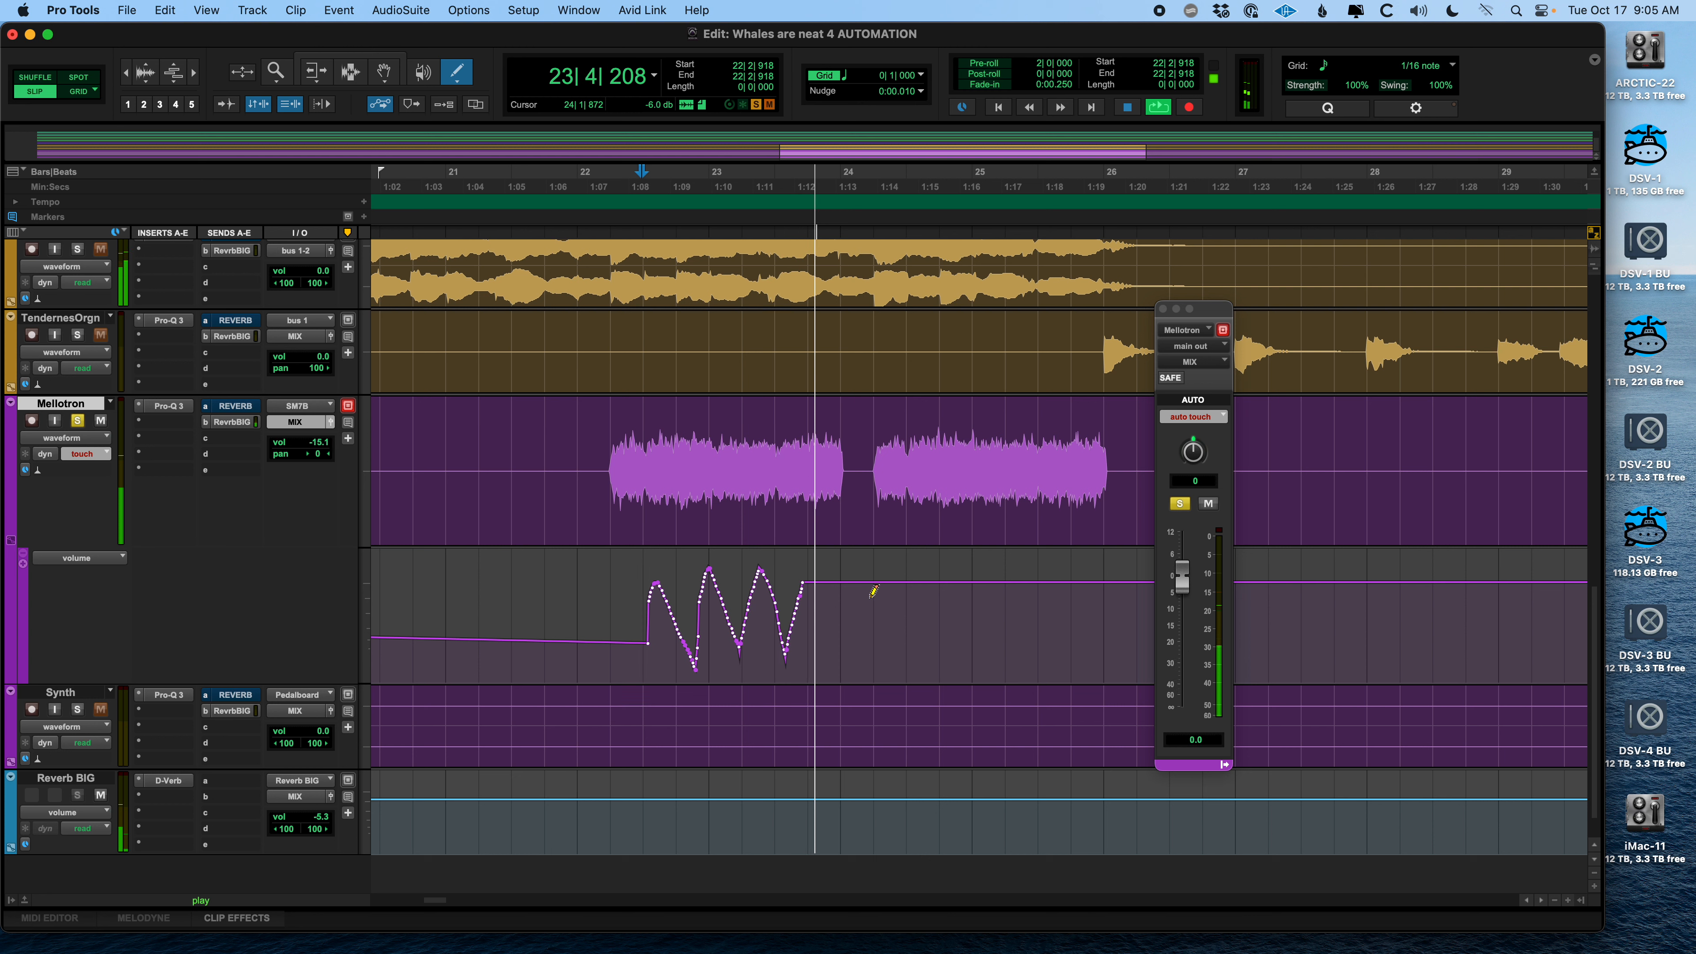
key(space)
key(super+z)
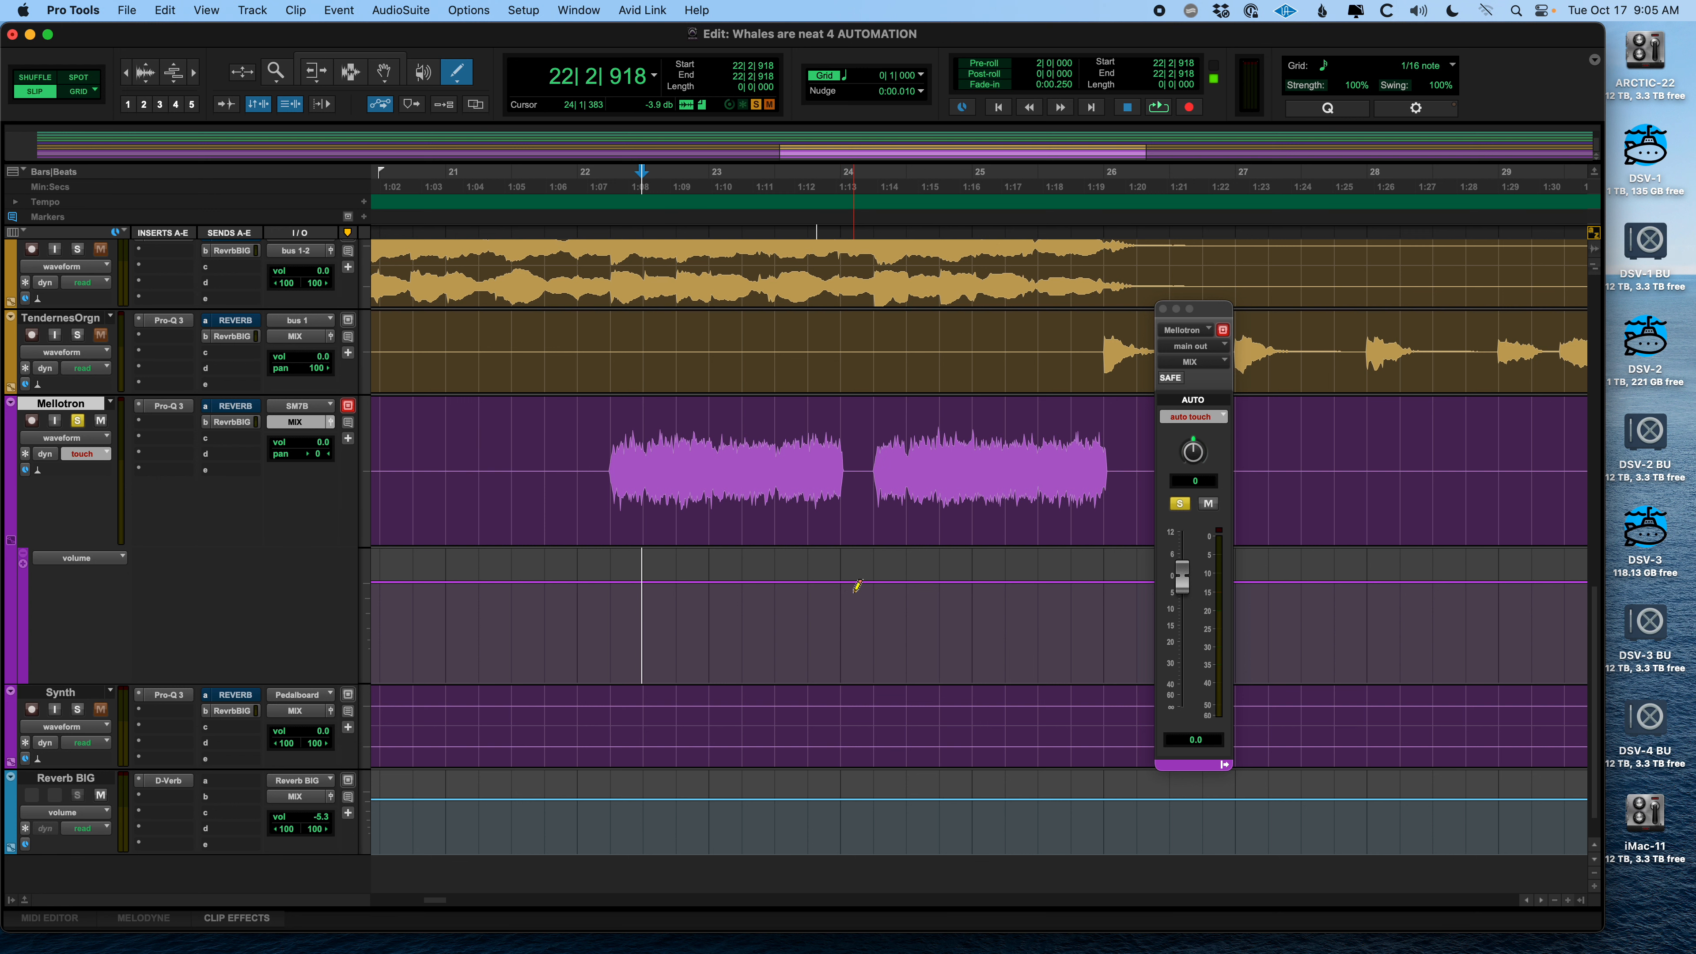
Try a rising volume ramp with the Line pencil from -24.4 dB at about bar 22 beat 3 to bar 24, and undo it
scroll(840, 615, down, 3)
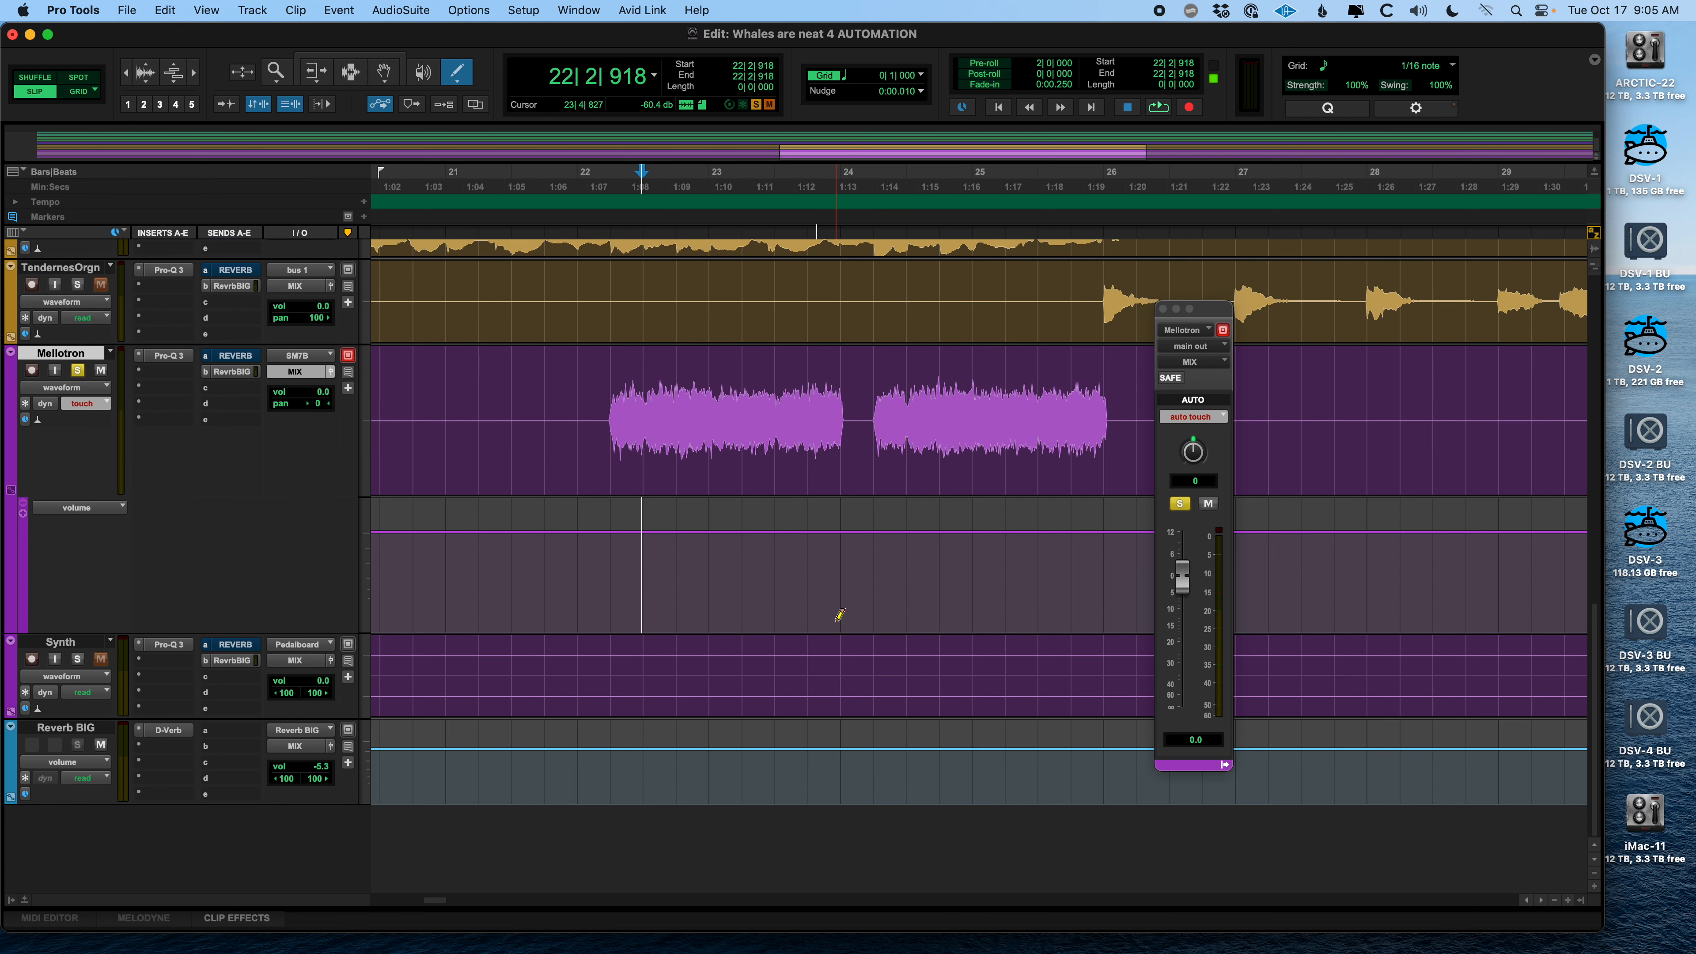
scroll(838, 615, up, 4)
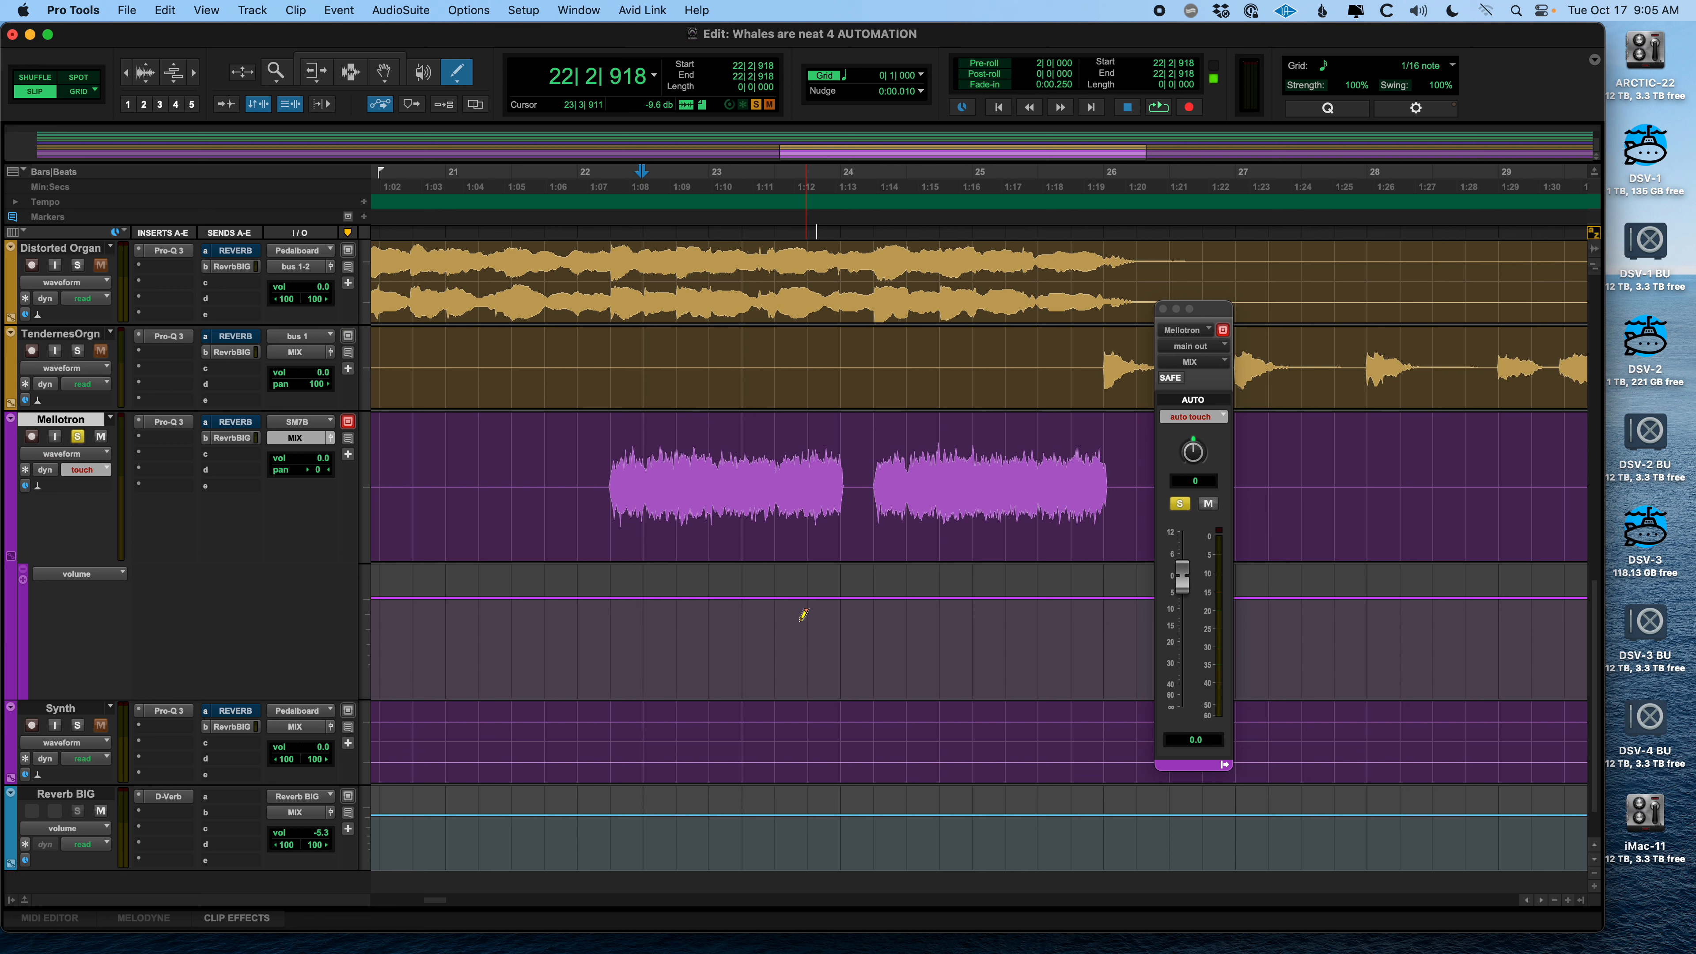
click(468, 89)
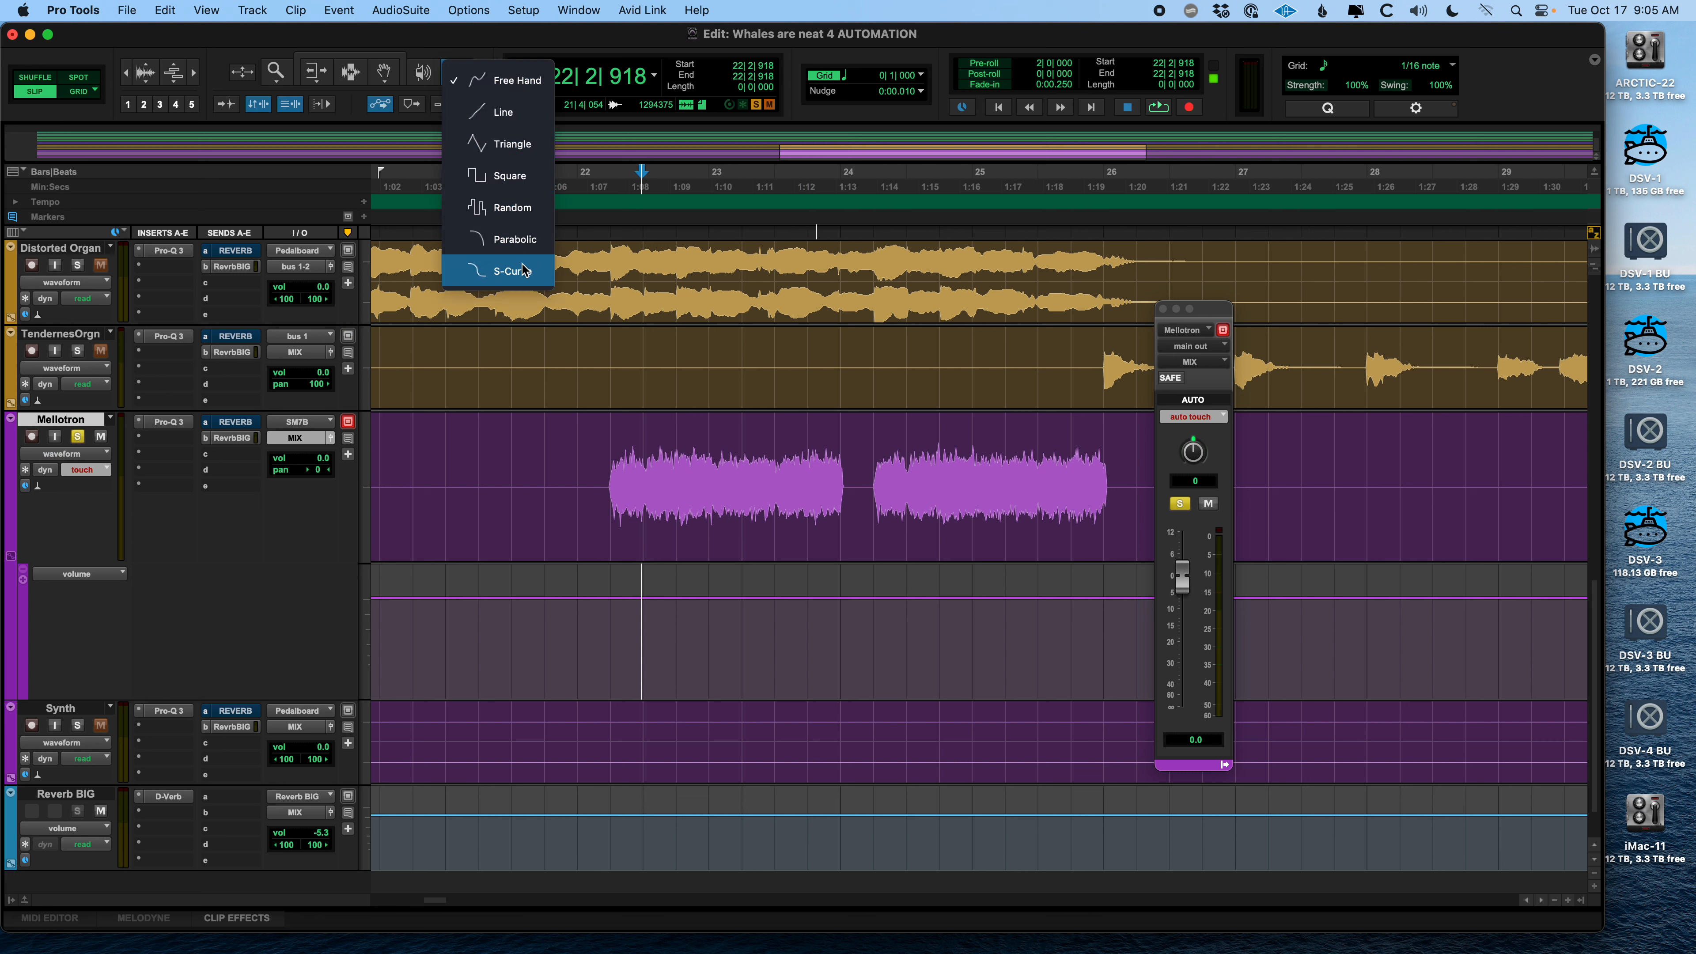
click(503, 112)
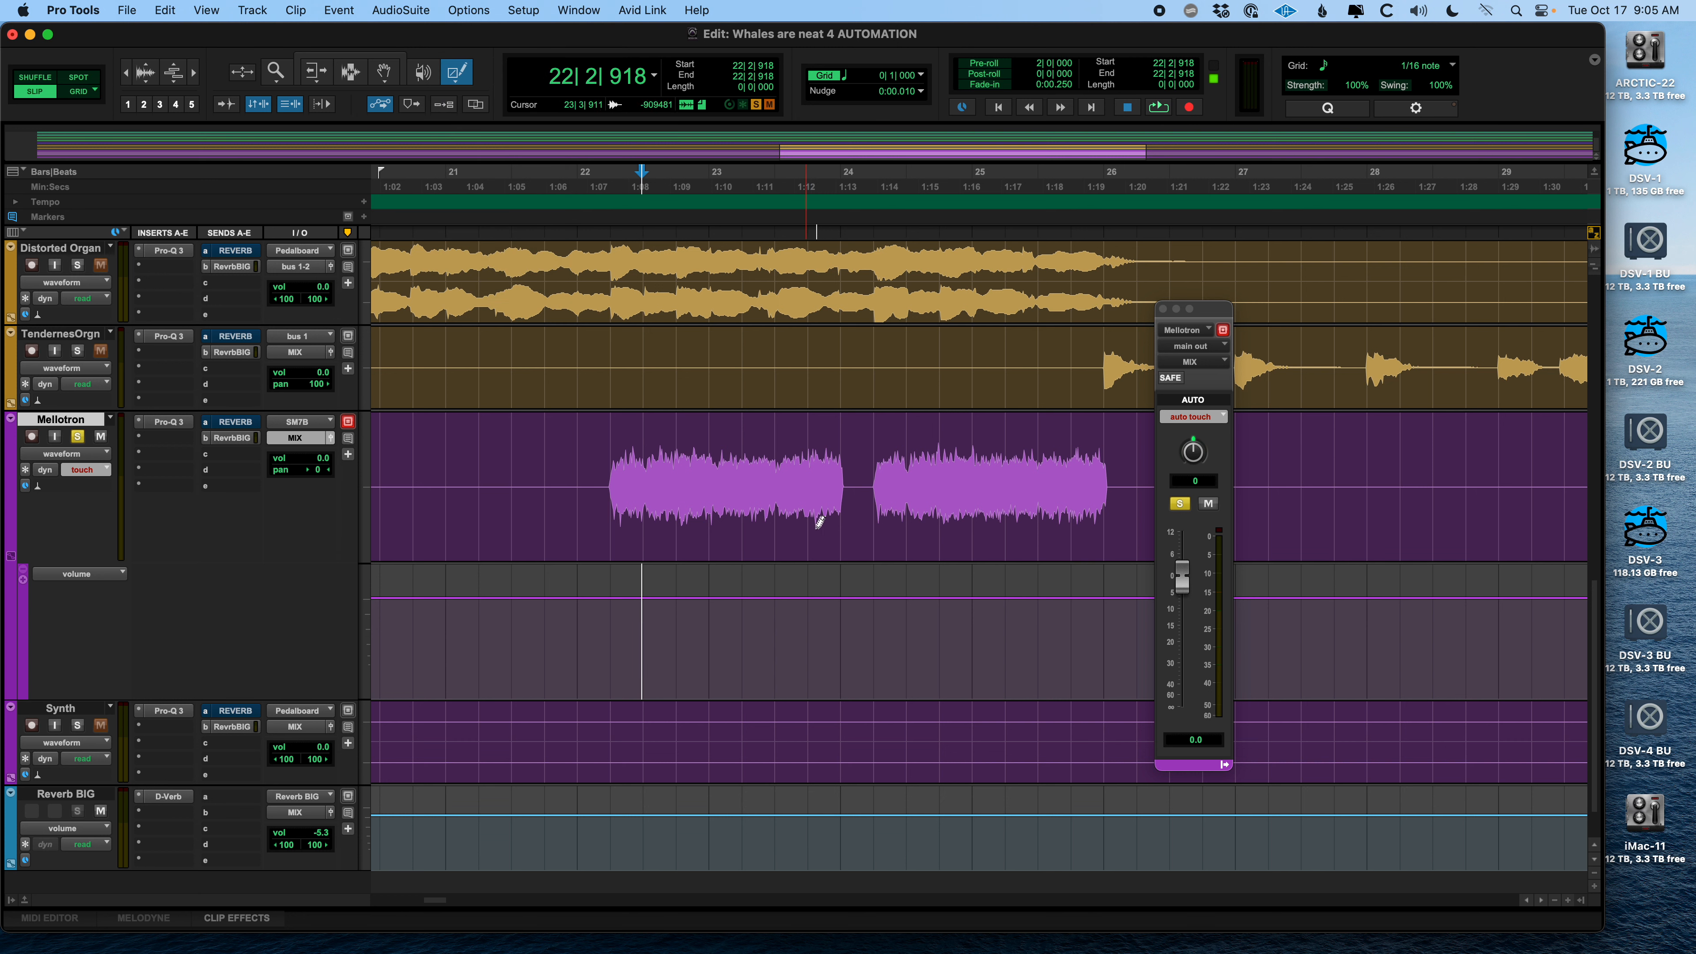
drag(642, 653, 834, 586)
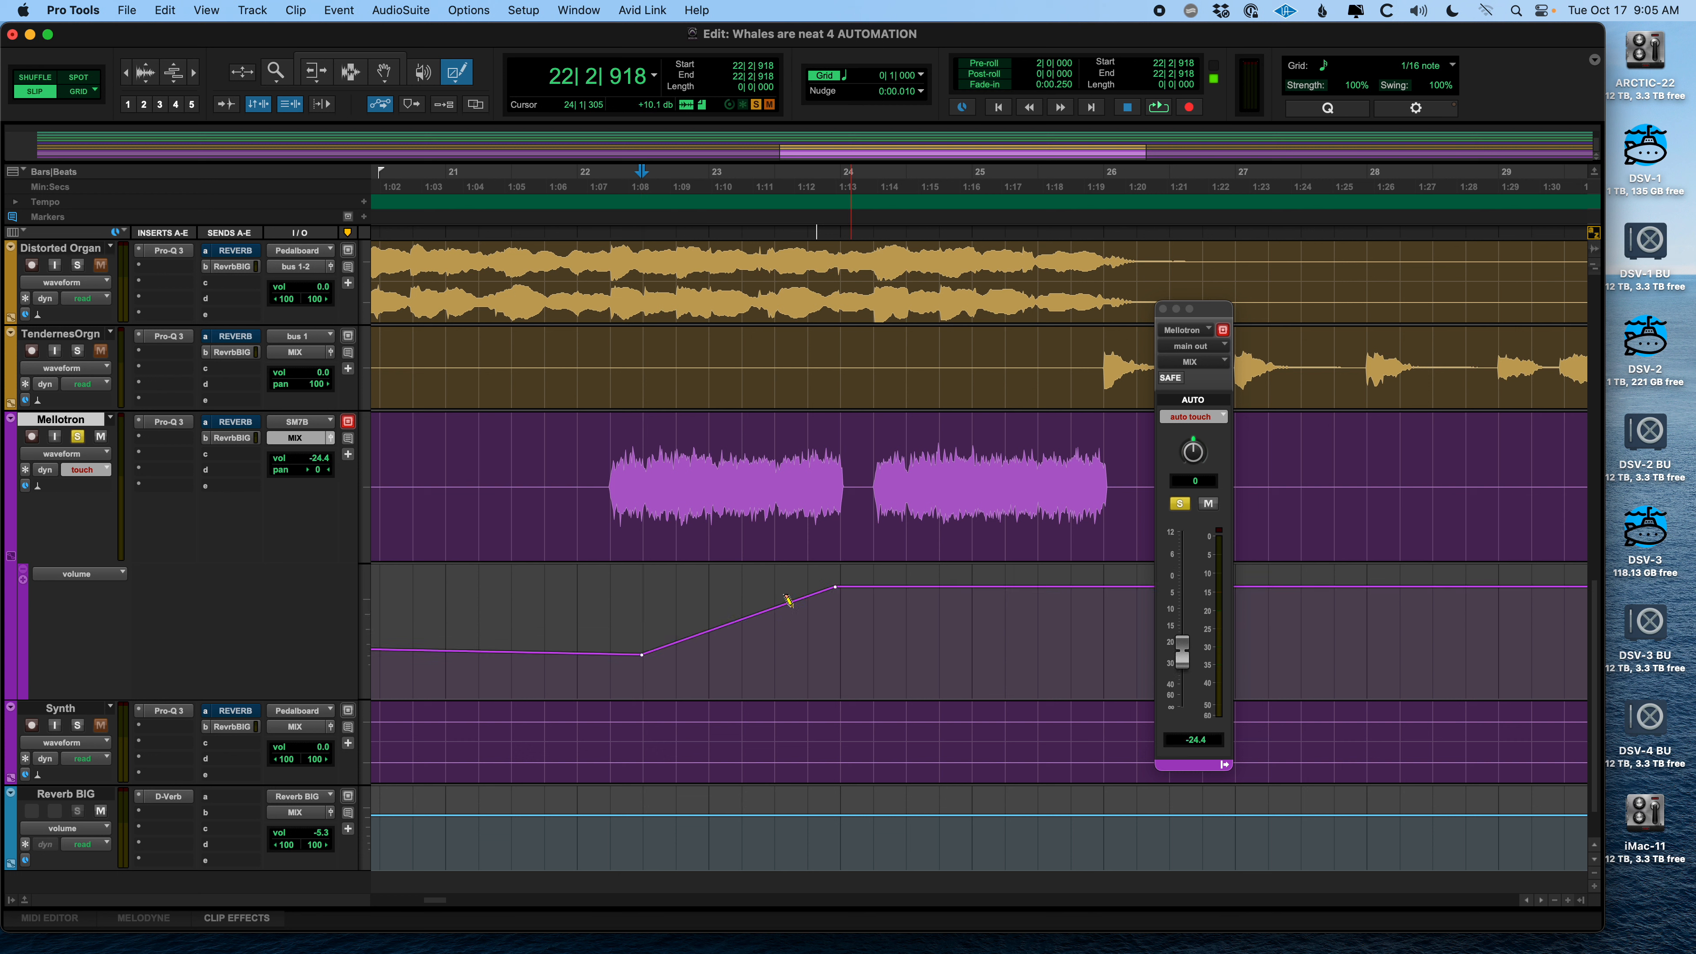
key(super+z)
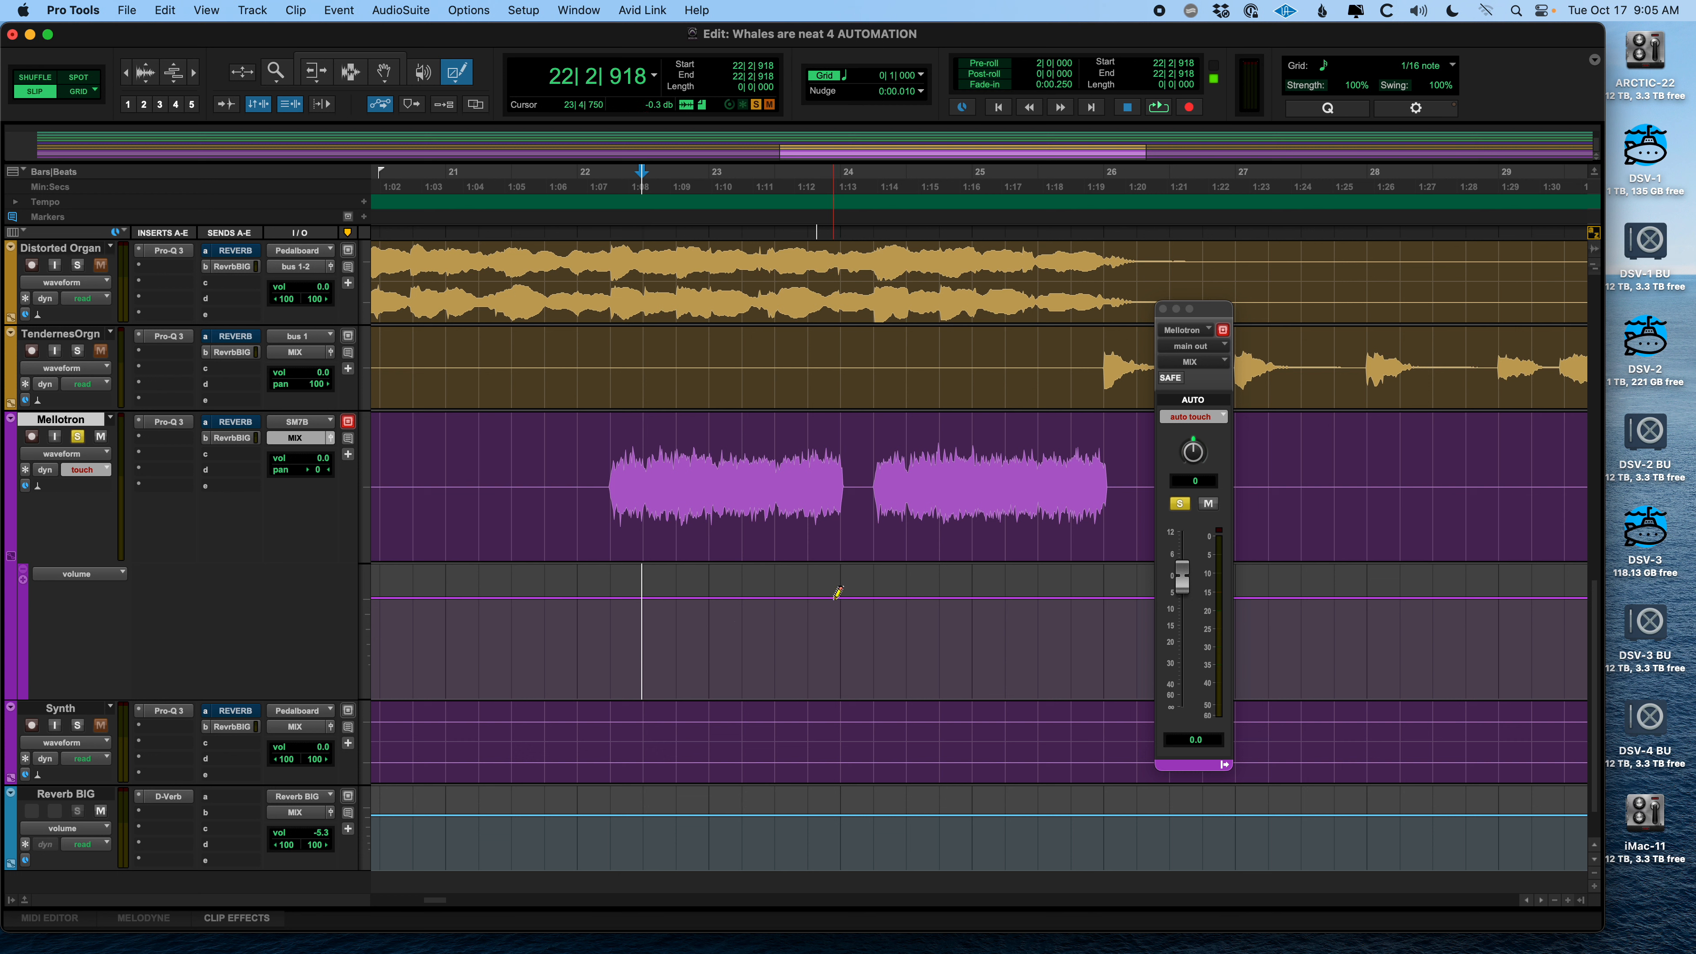
Try a Triangle pencil wave in the volume lane from about bar 22 beat 3 to bar 24, and undo it
click(457, 73)
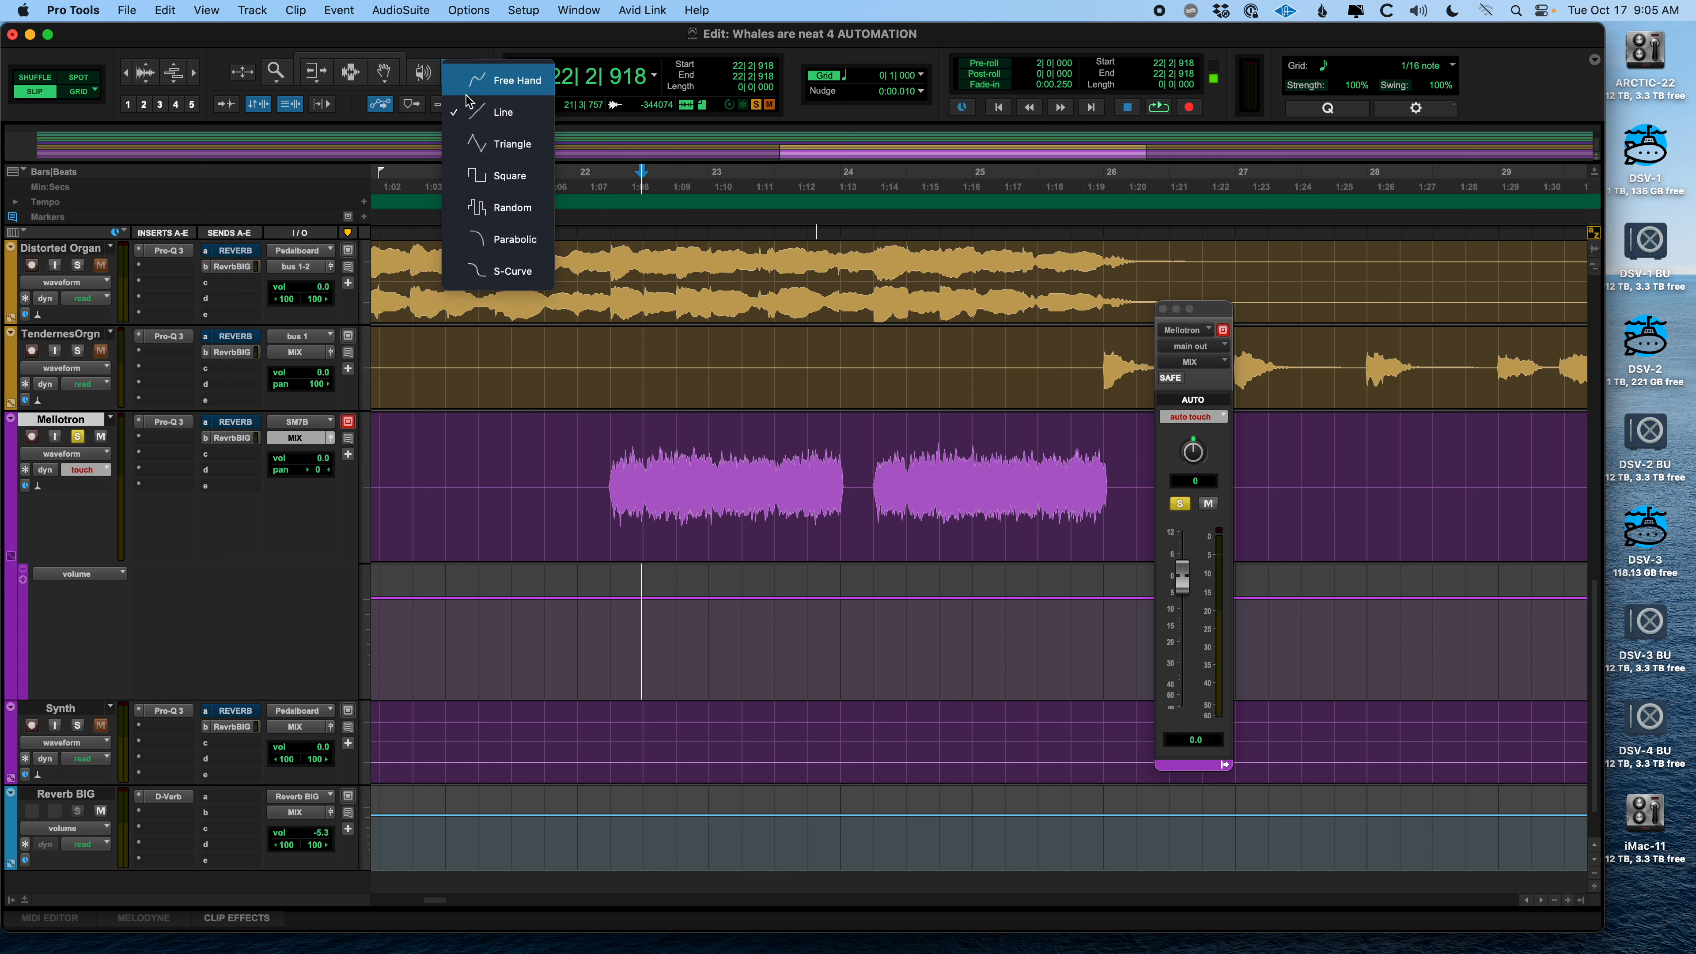
click(481, 142)
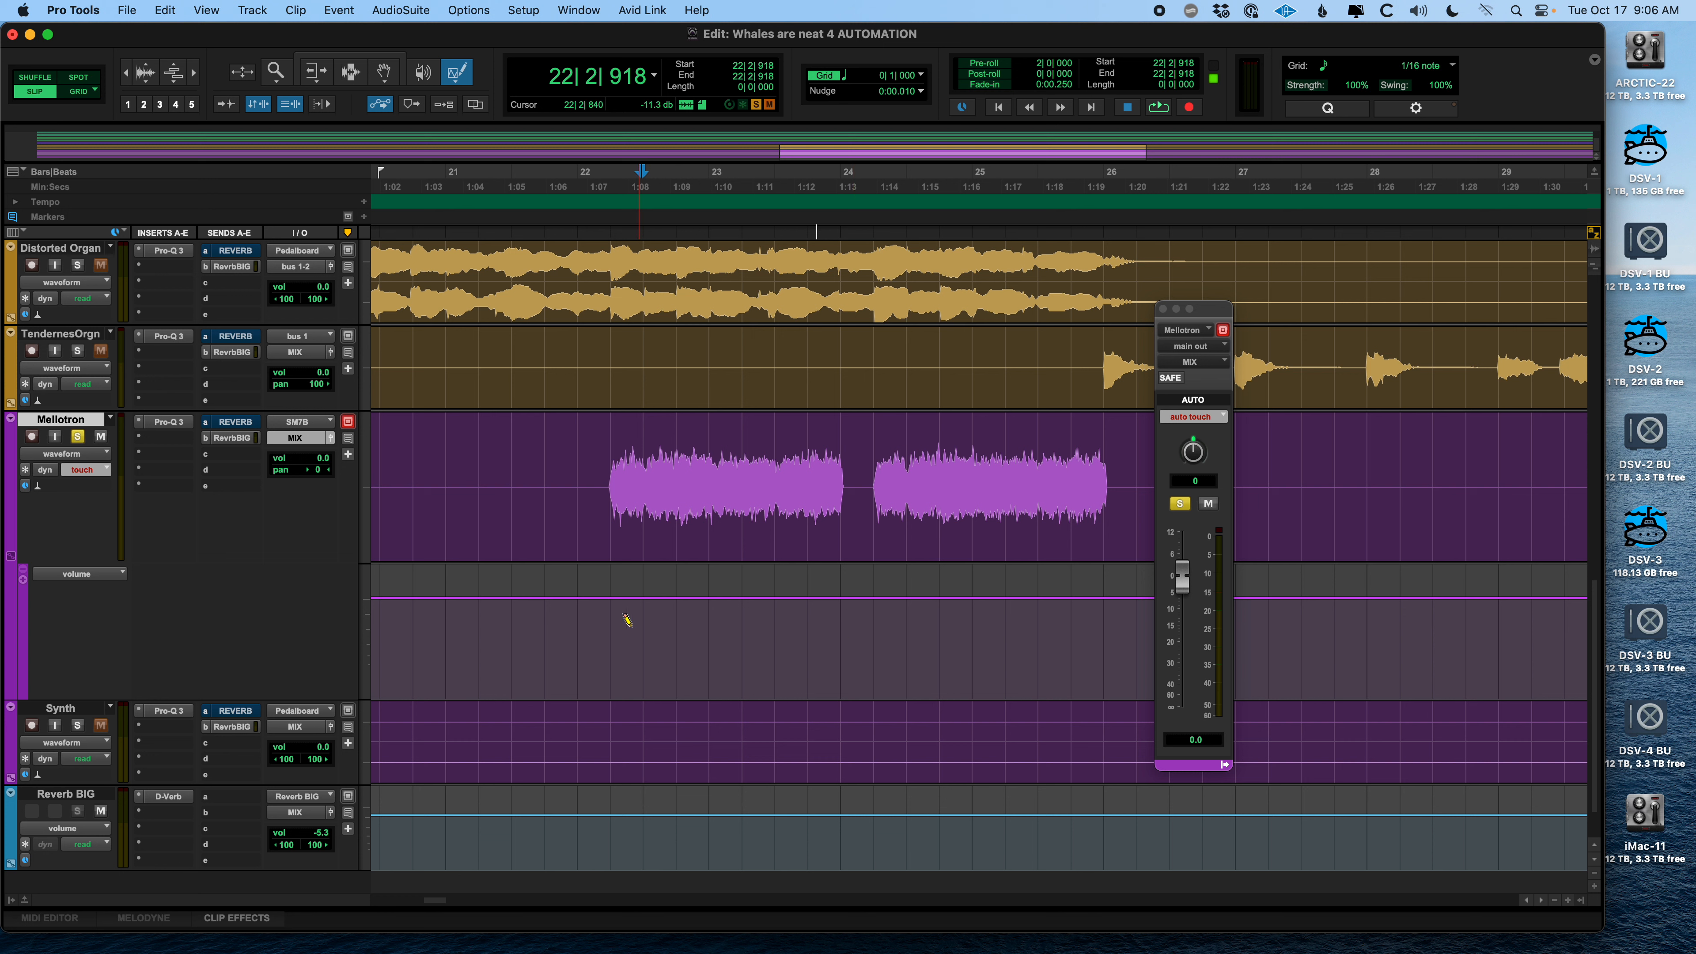
mouse_move(718, 608)
mouse_down()
mouse_move(840, 604)
mouse_move(847, 657)
mouse_up()
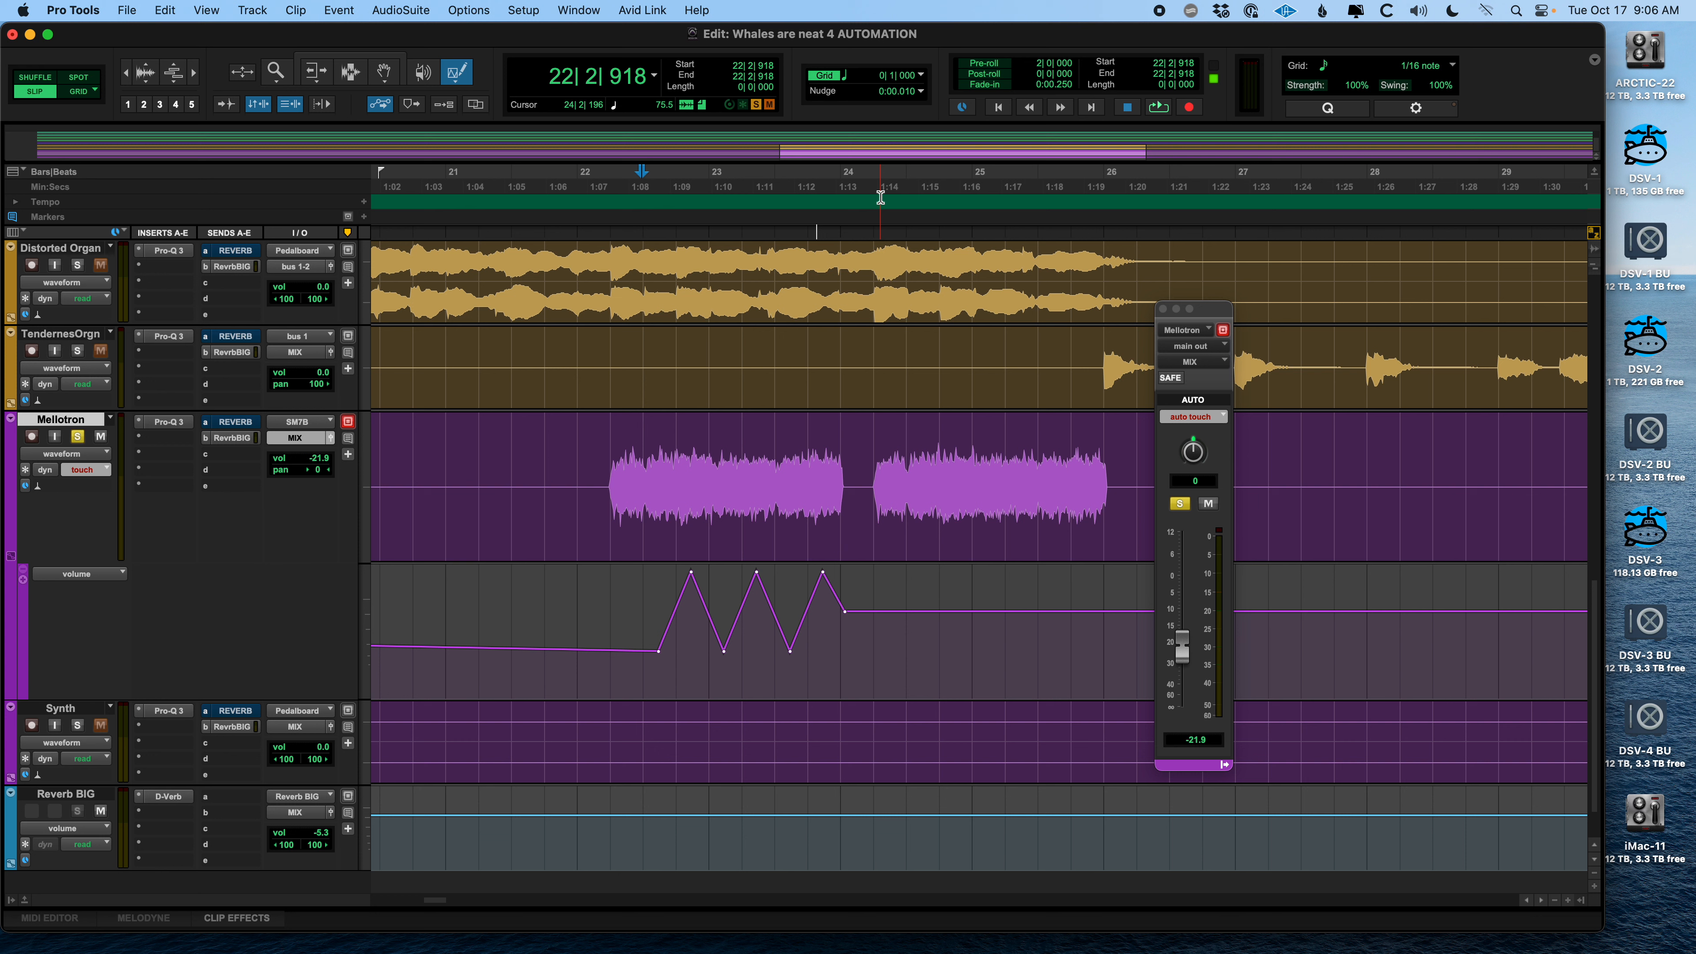
key(super+z)
Set the grid to 1/8 note and draw a full-height triangle volume wave from about bar 23 beat 1 to bar 24
click(851, 78)
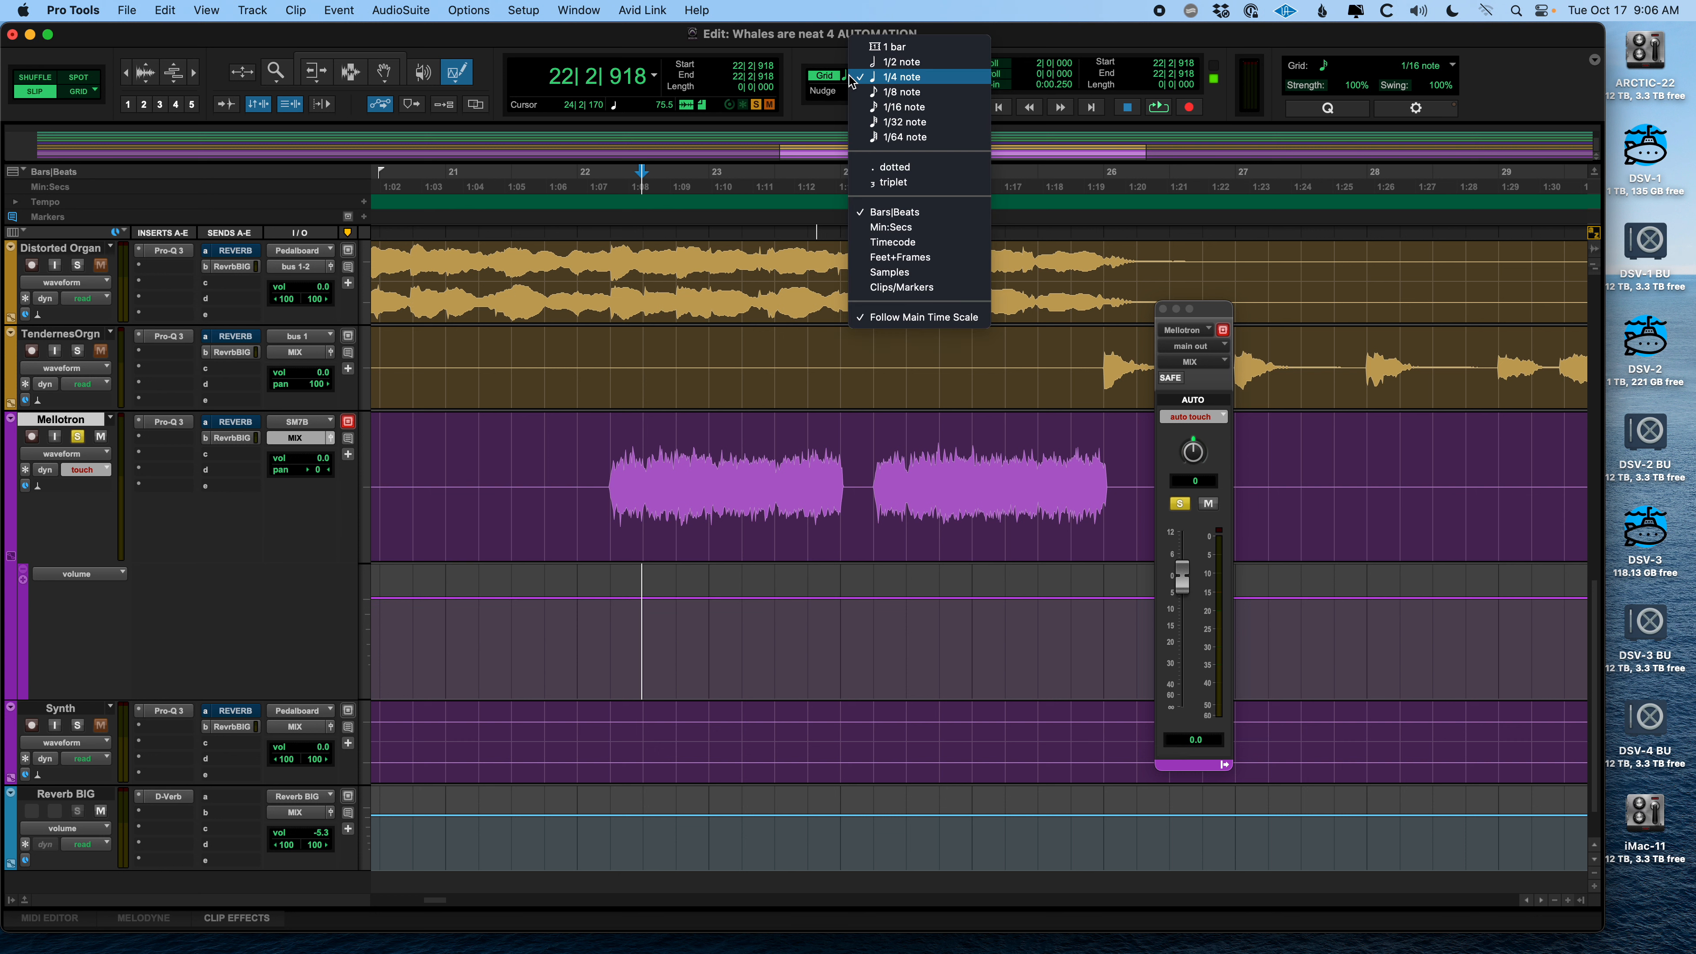
click(880, 92)
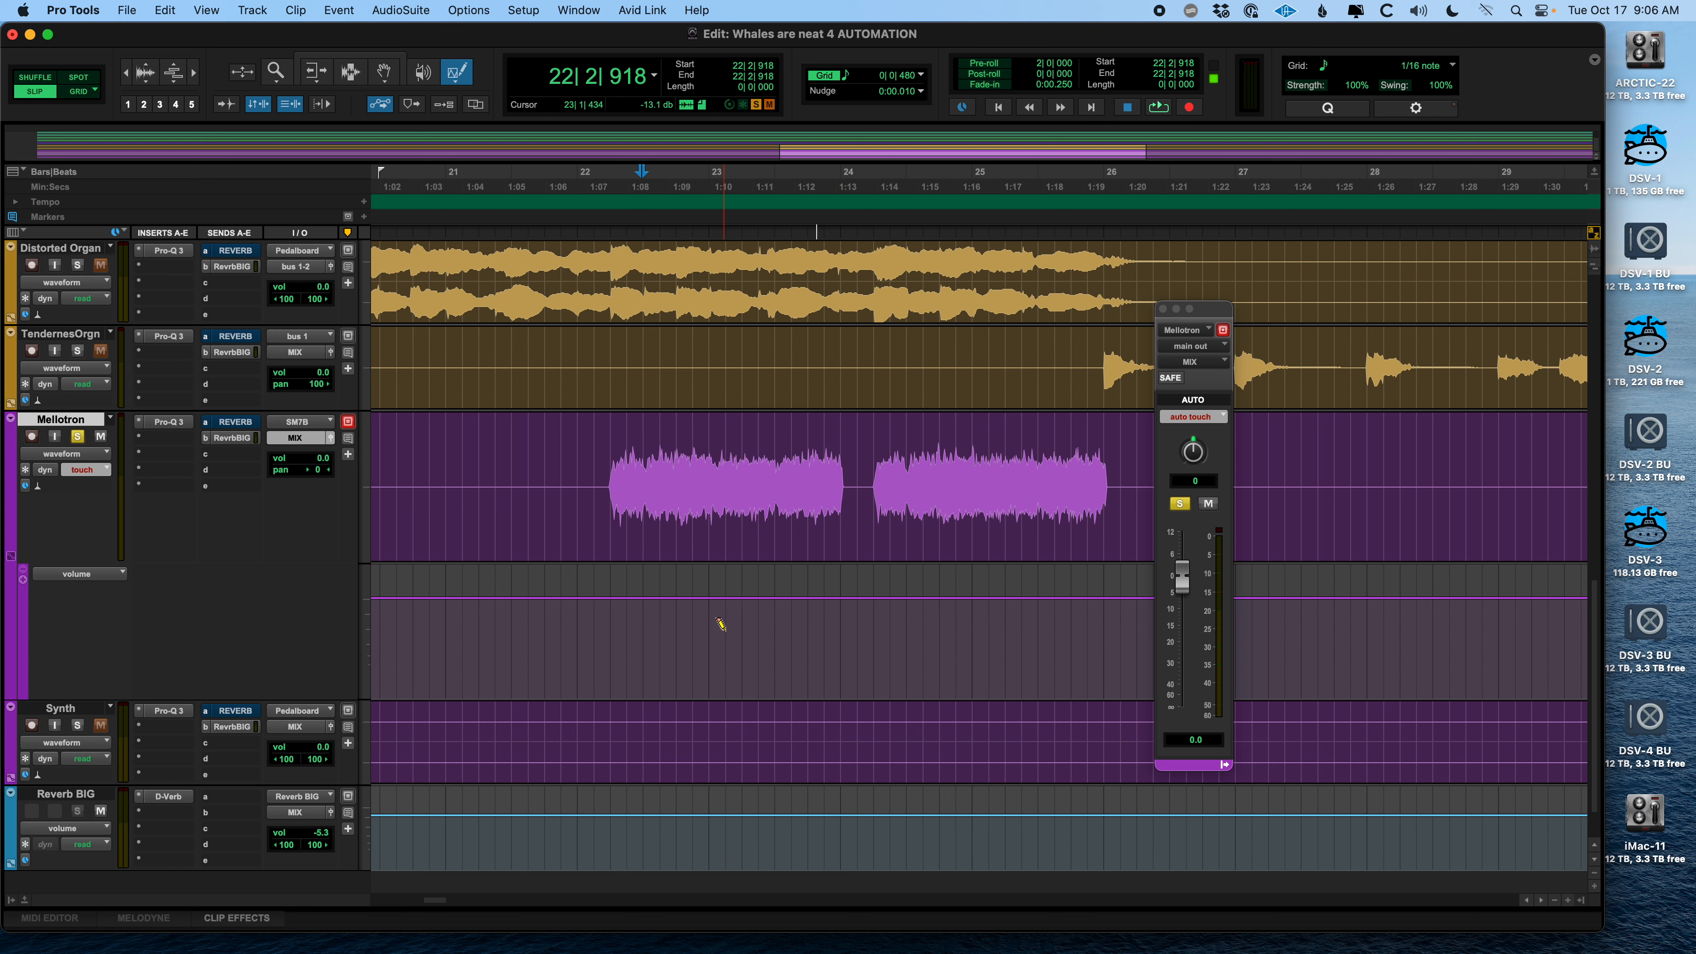
mouse_move(728, 628)
mouse_down()
mouse_move(848, 631)
mouse_move(845, 689)
mouse_up()
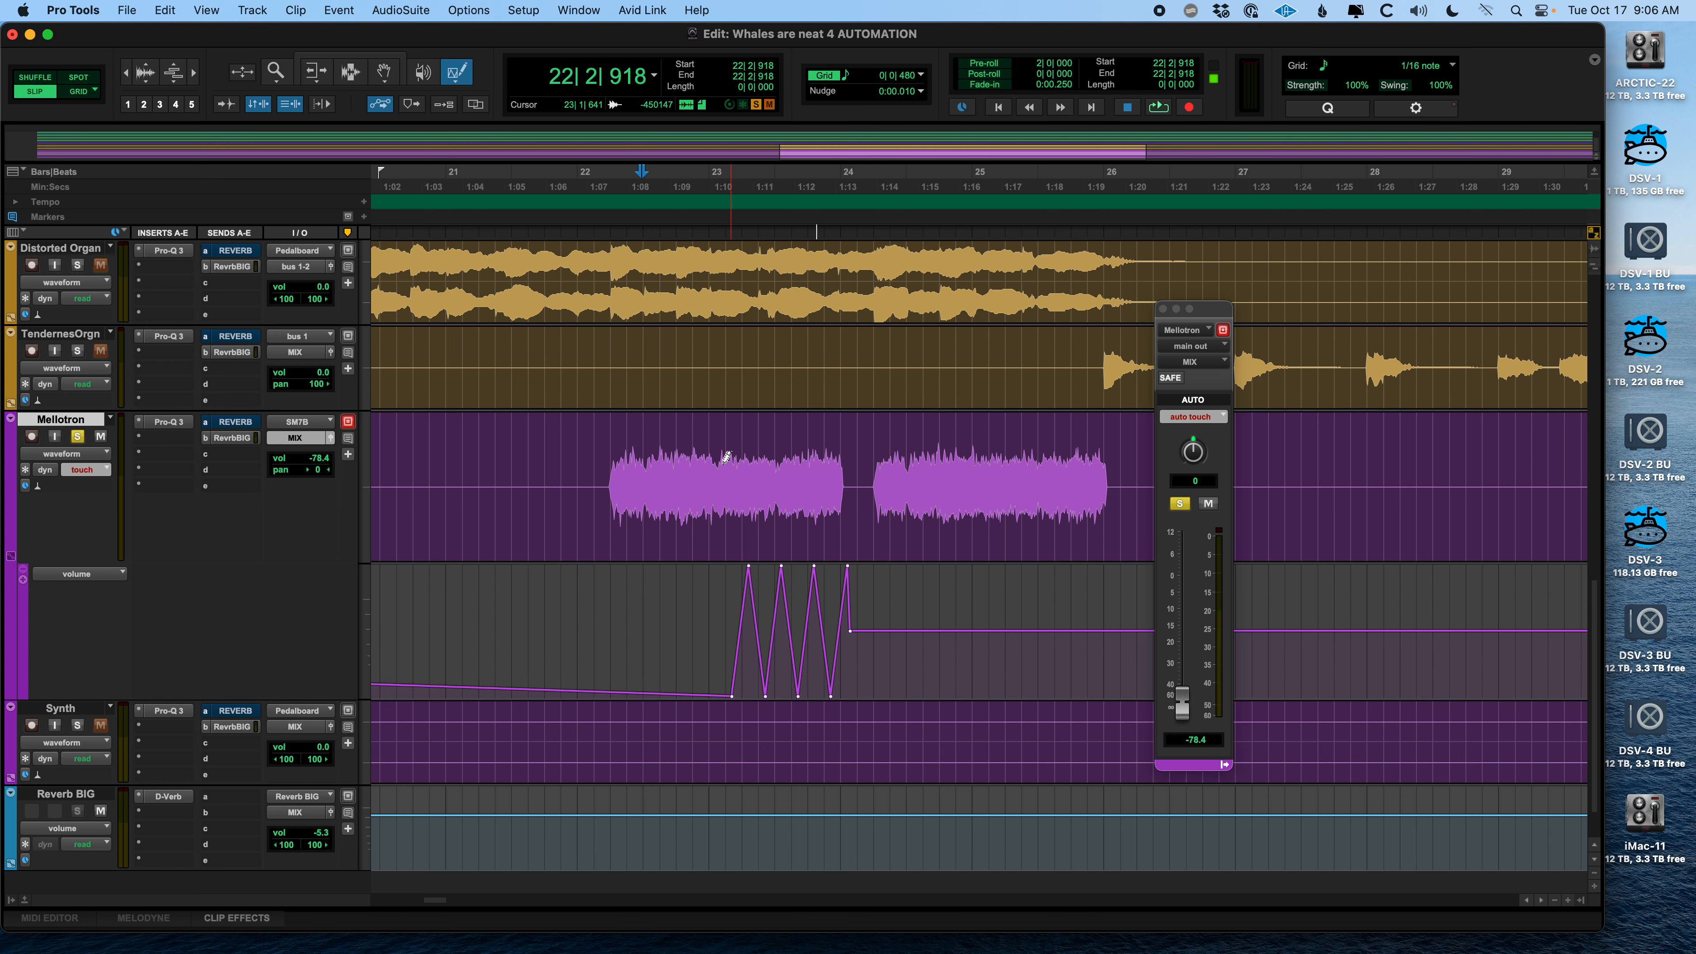
Play the 1/8-note triangle volume wave from about bar 22 beat 3 and undo the drawing
key(space)
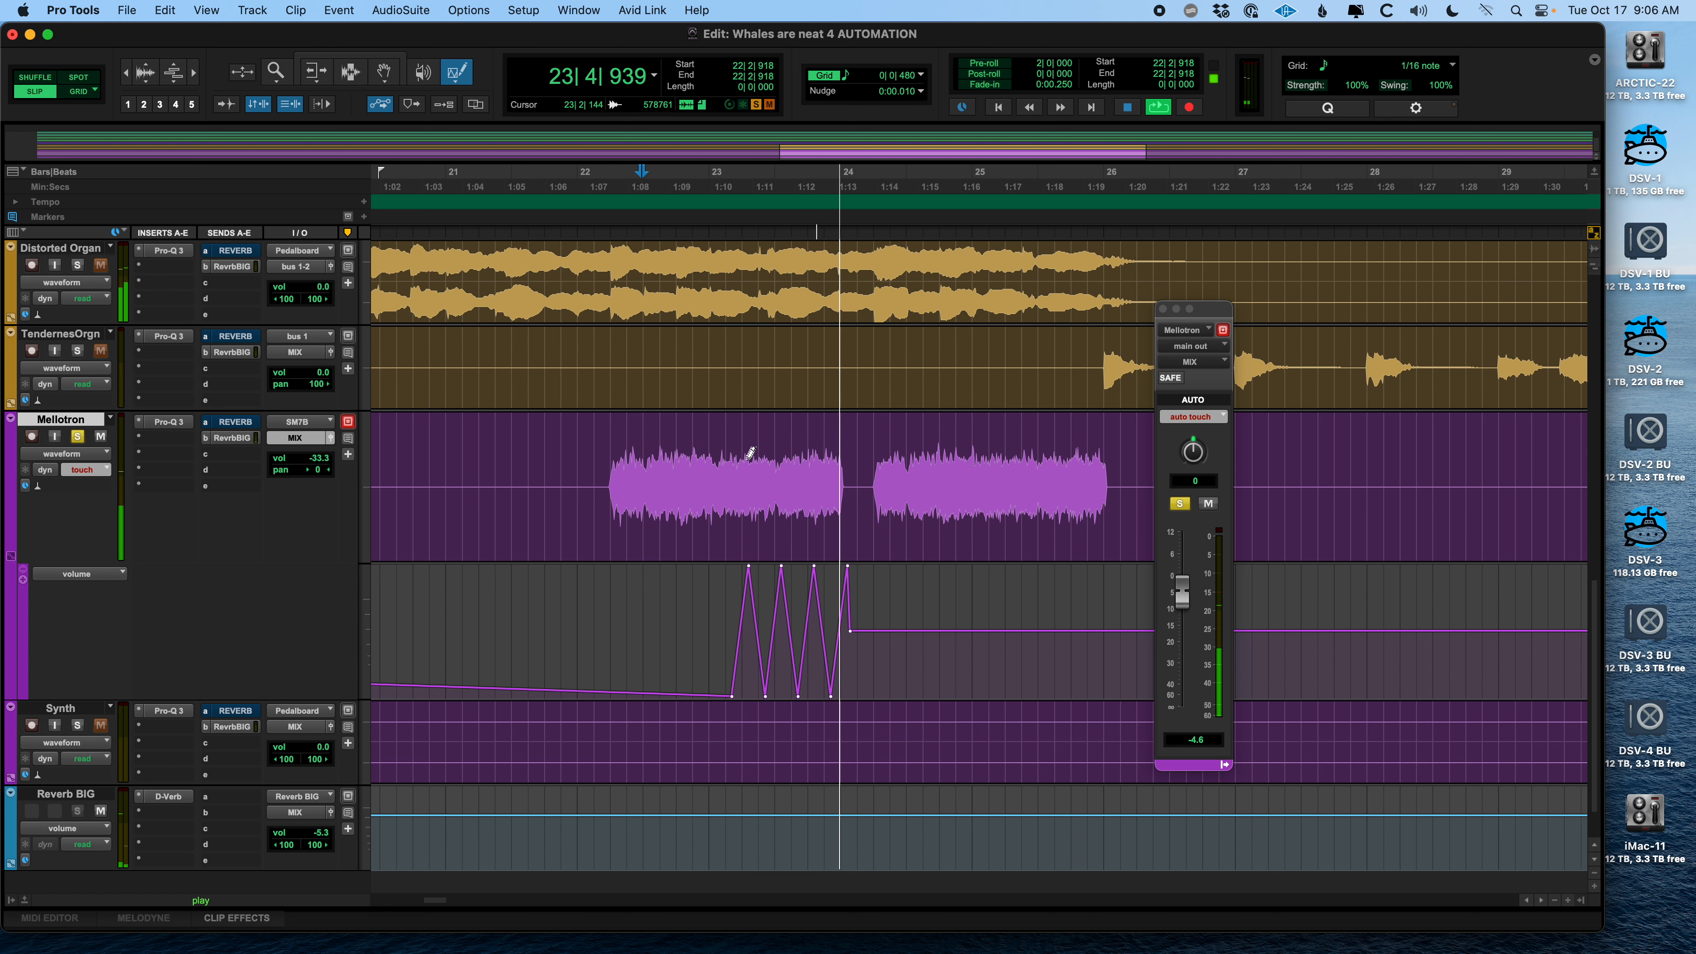
key(space)
key(super+z)
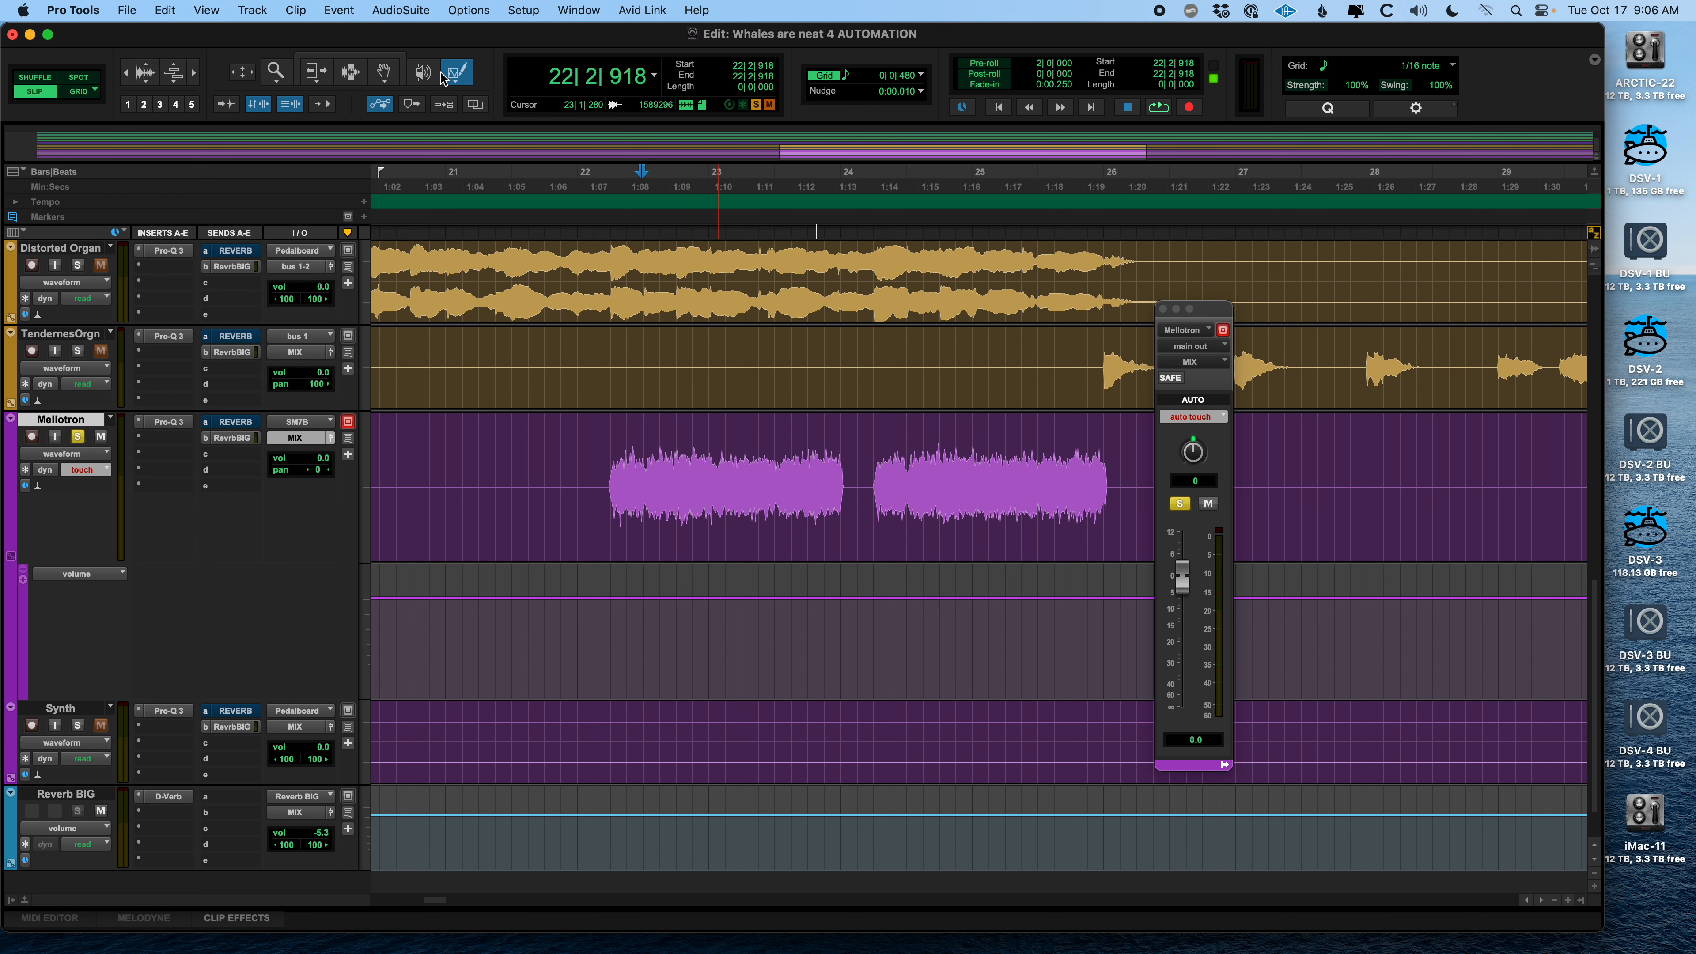
Activate the Smart Tool and set the grid to 1/2 note
click(381, 54)
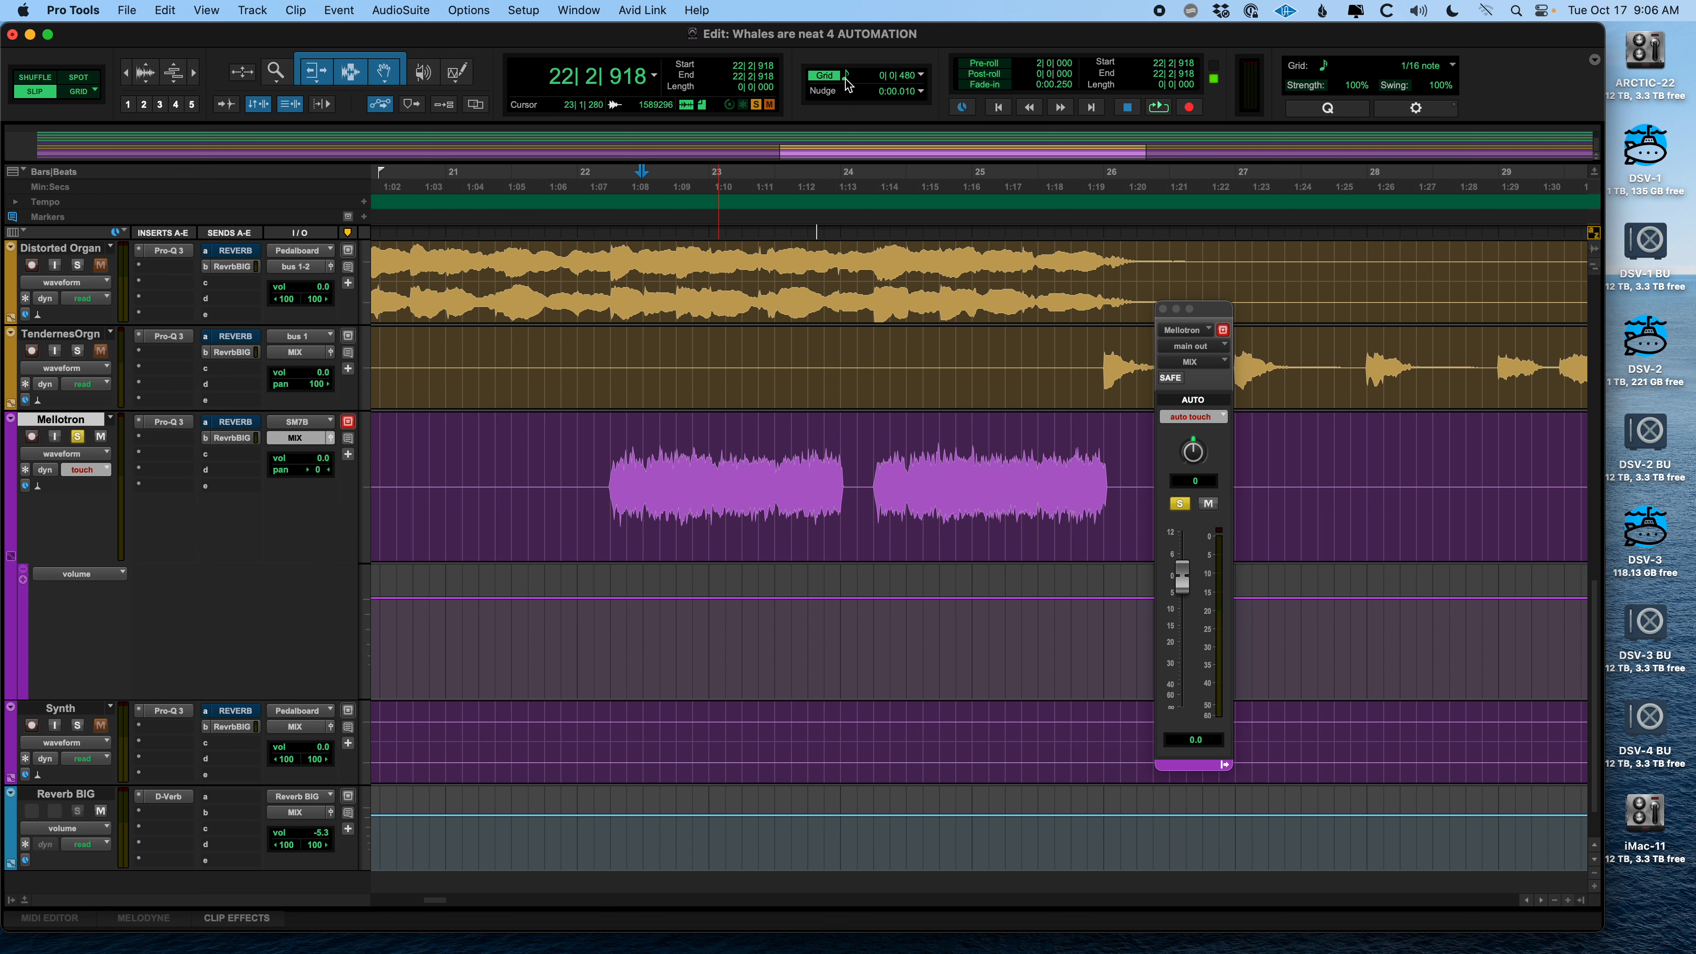
click(867, 75)
click(878, 40)
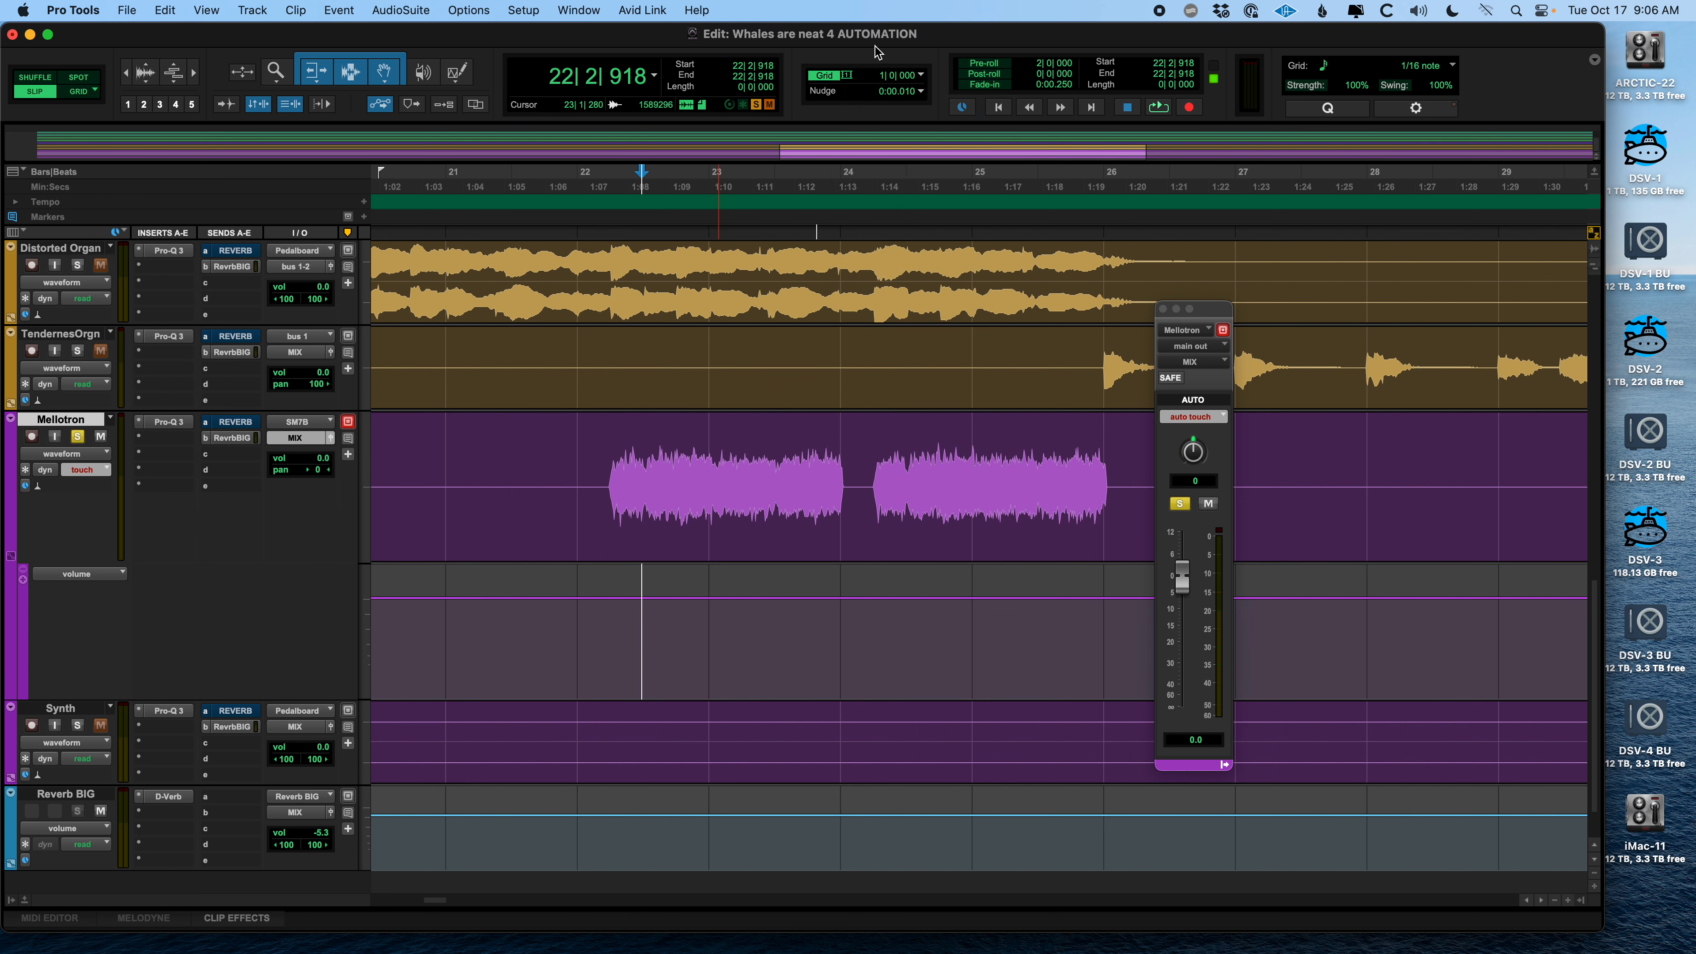
click(852, 74)
click(868, 100)
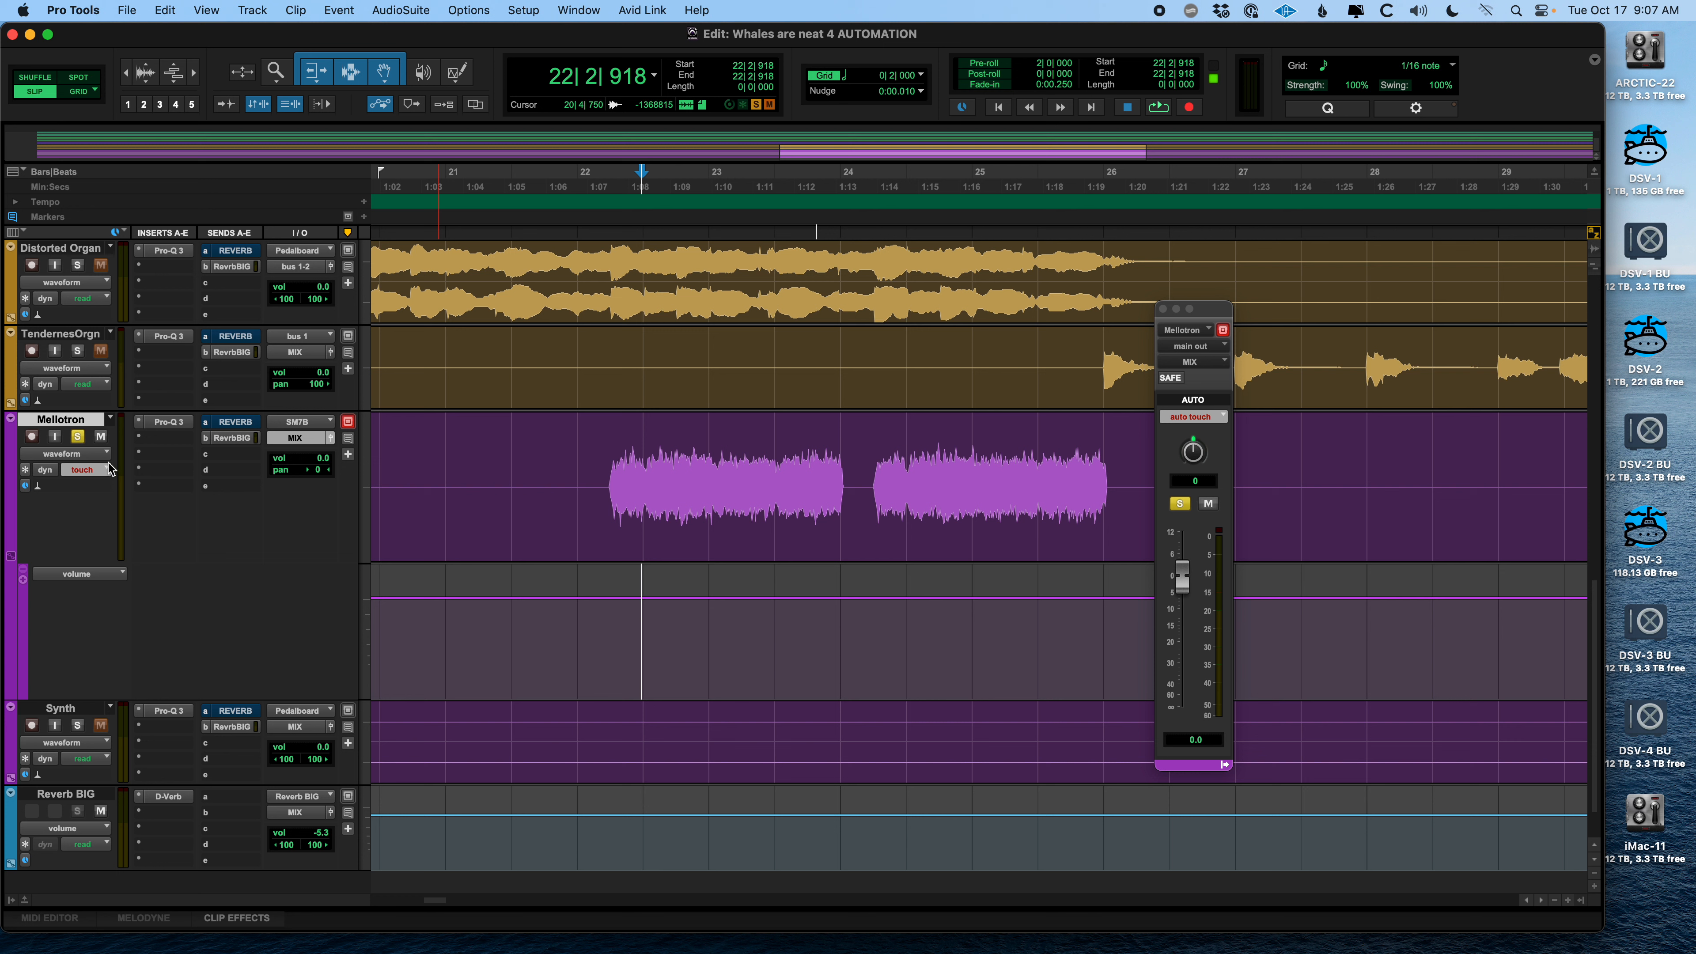
Separate the Mellotron audio from about bar 22 to bar 24 beat 3 into its own clip and mute that clip
click(95, 572)
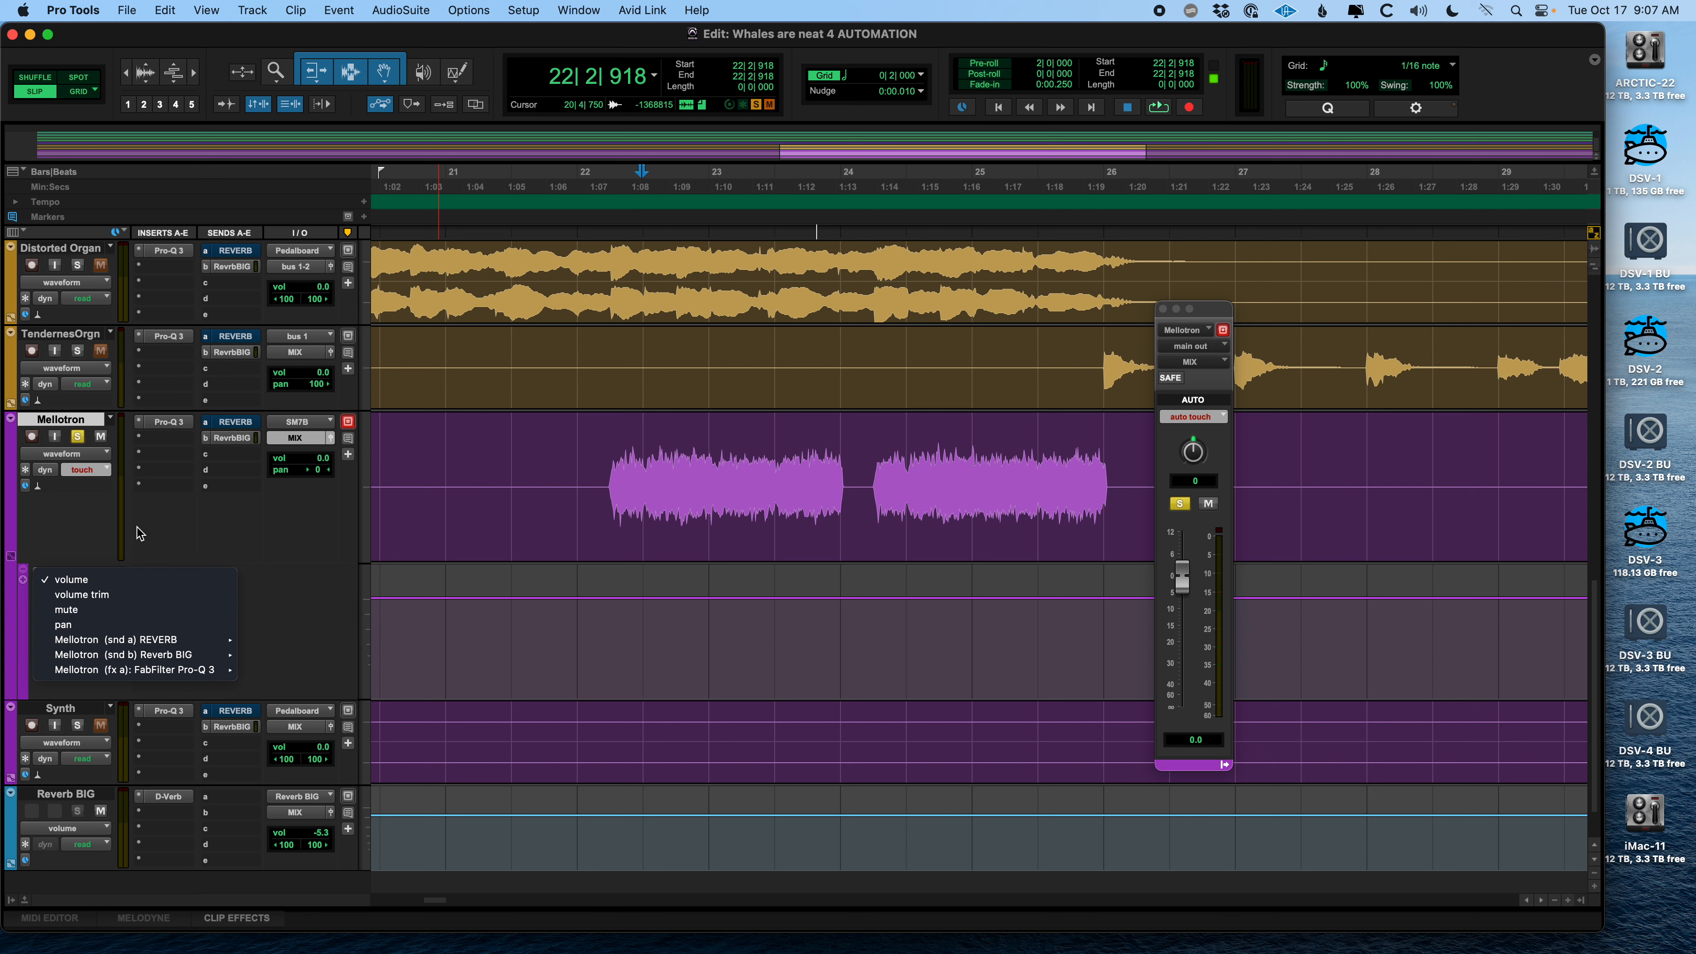
click(106, 528)
click(593, 457)
click(585, 451)
shift+click(920, 468)
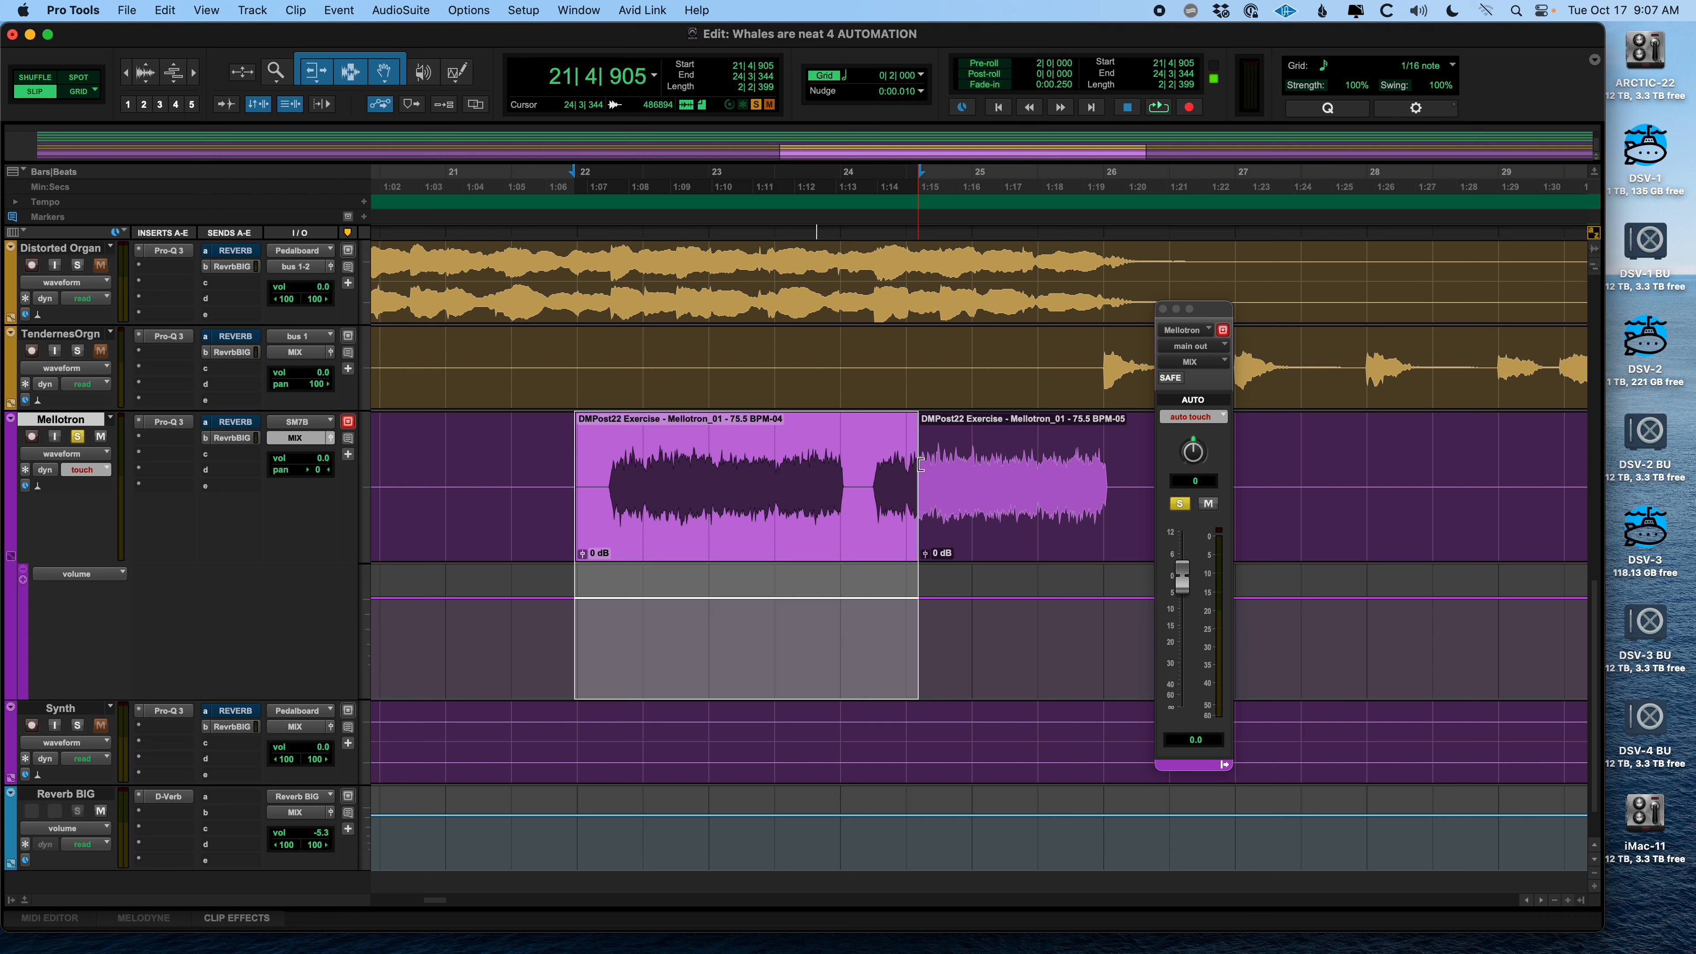
key(super+m)
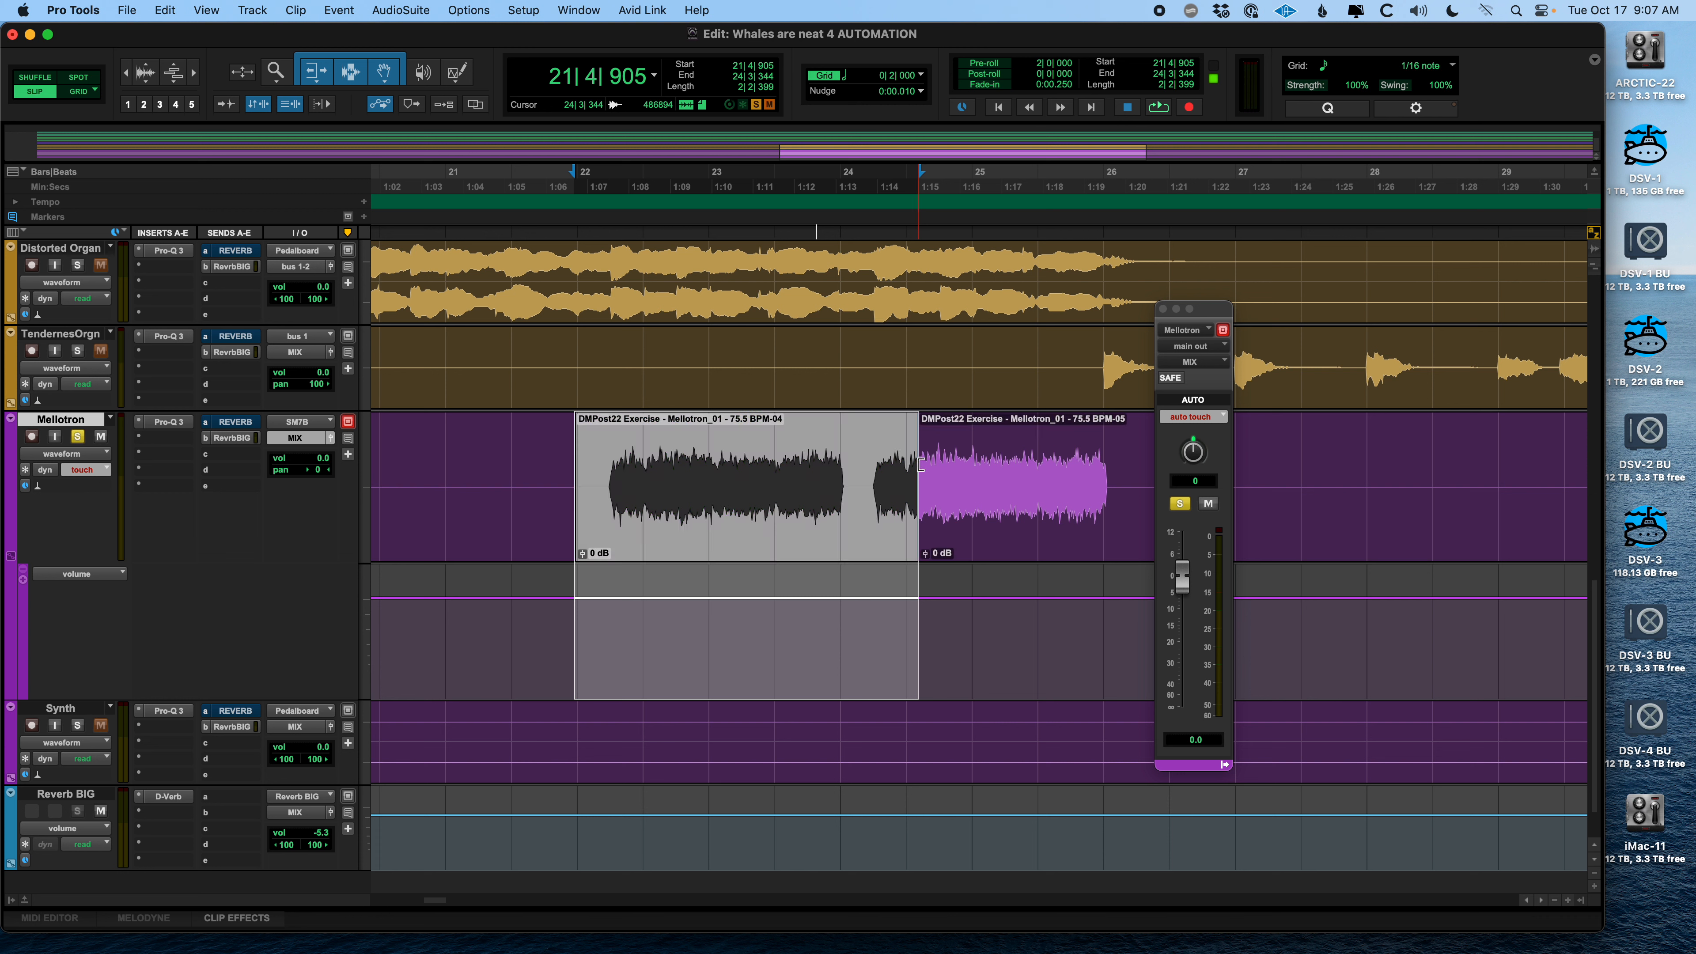
Unmute the Mellotron clip from about bar 22 to bar 24 beat 3 and restore the audio without the split
click(432, 433)
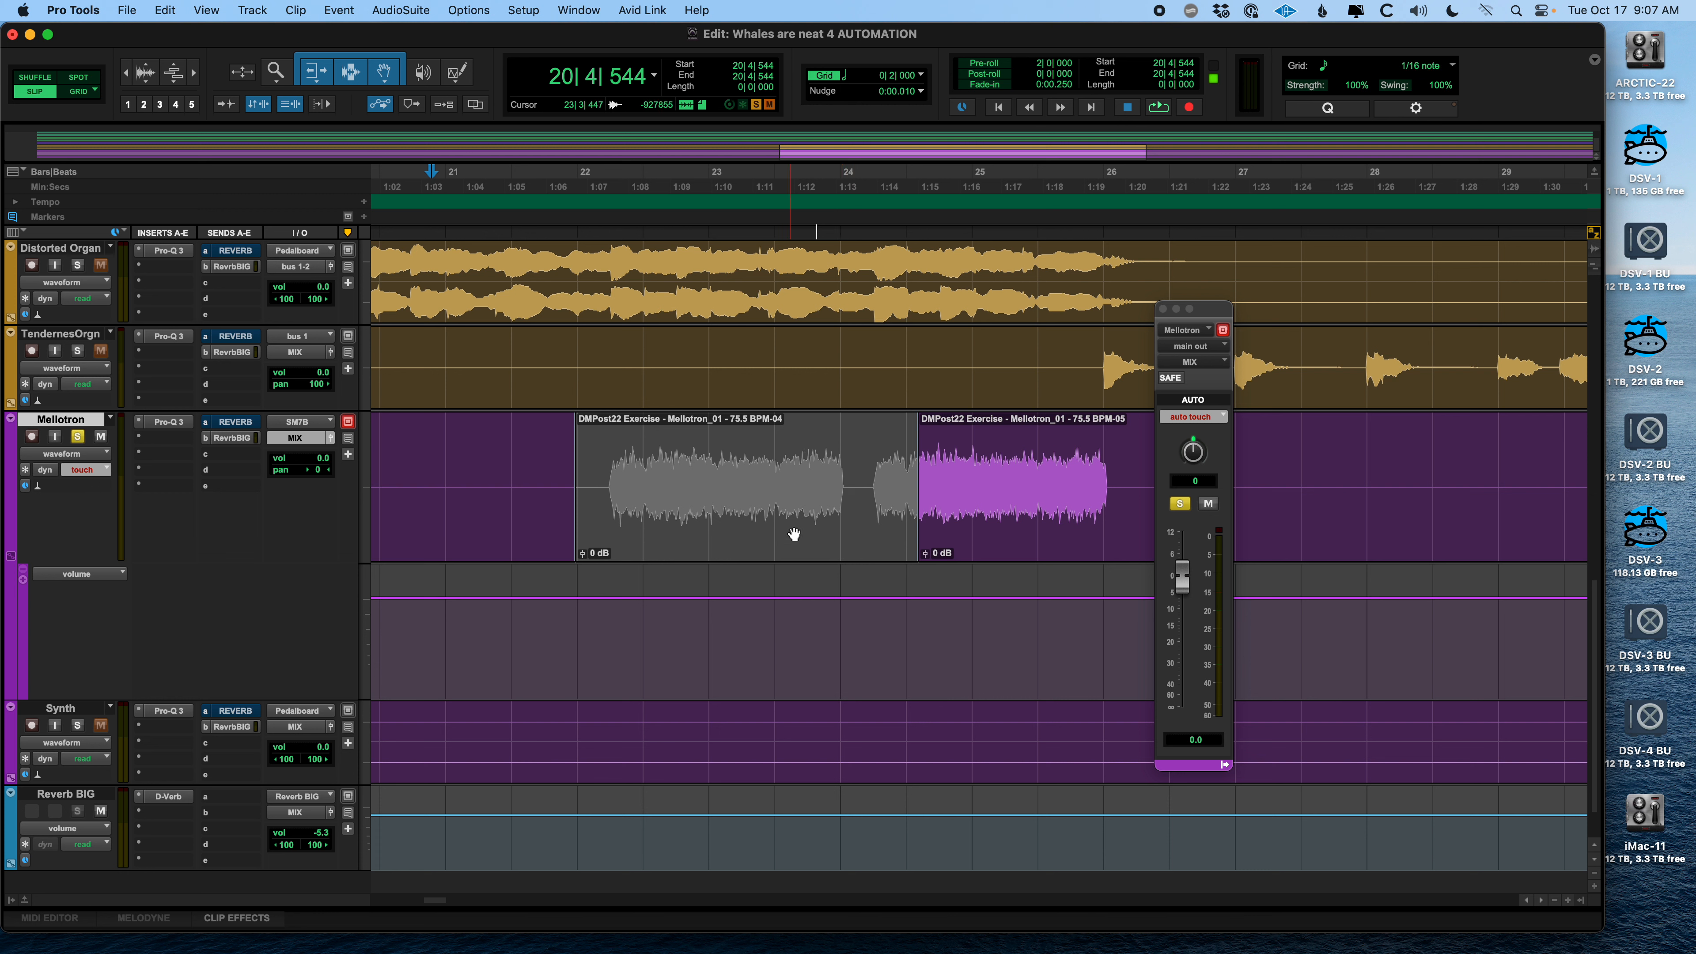
click(793, 514)
key(super+m)
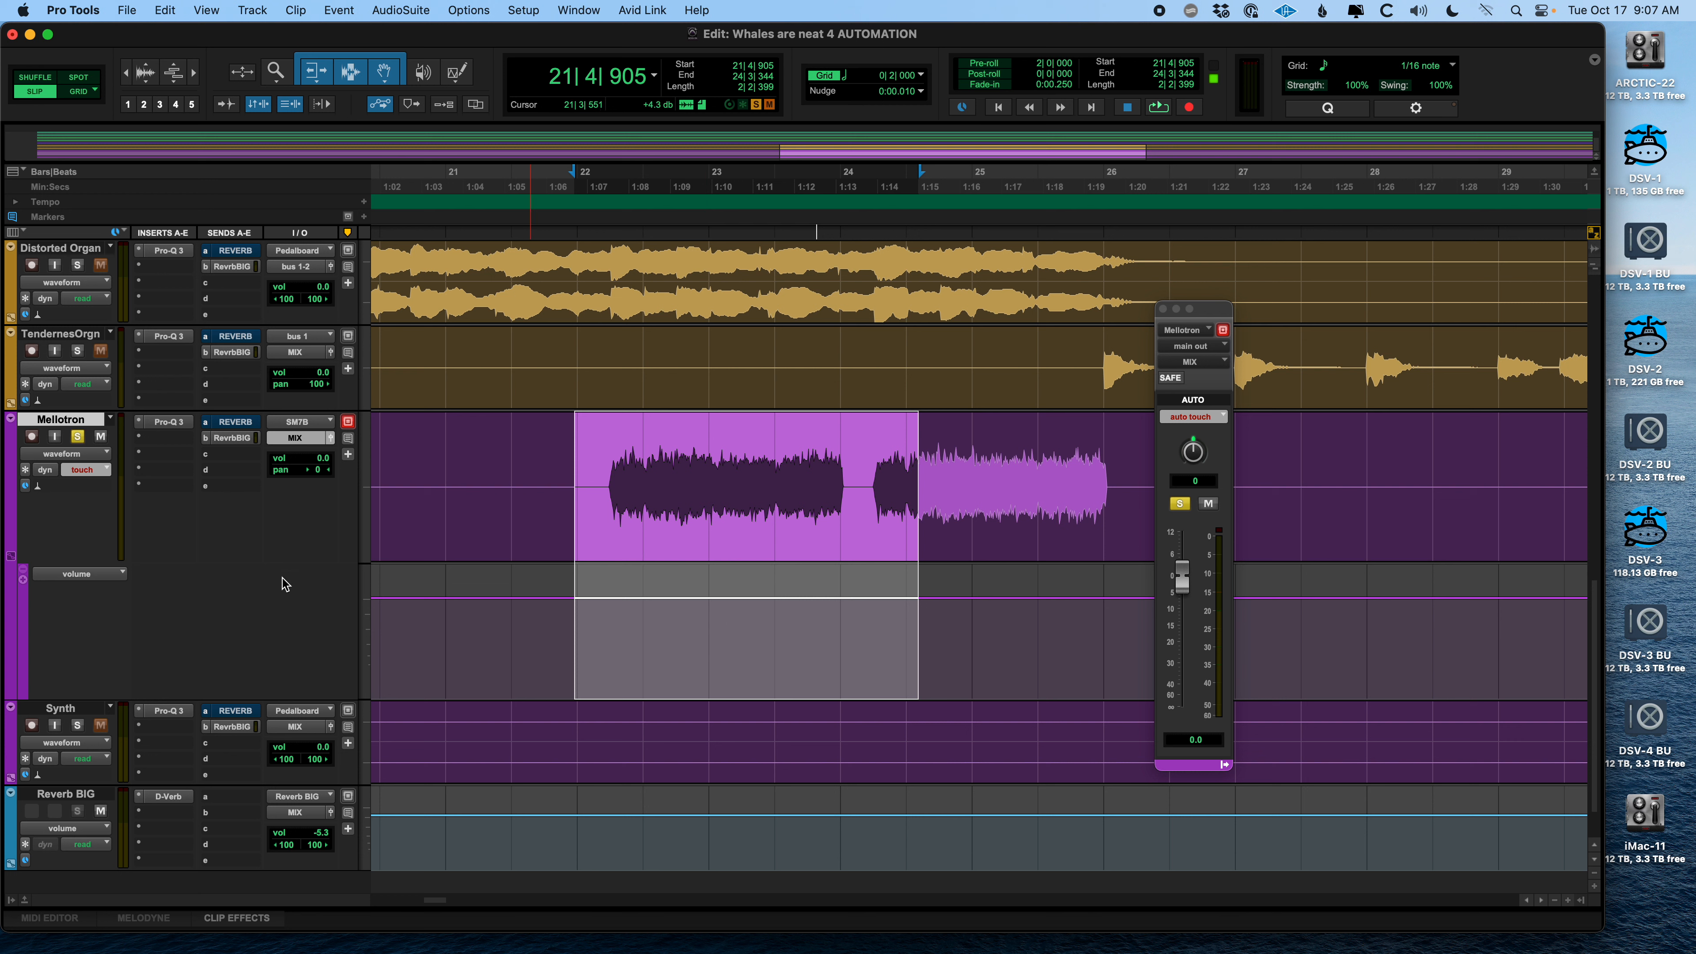
click(775, 634)
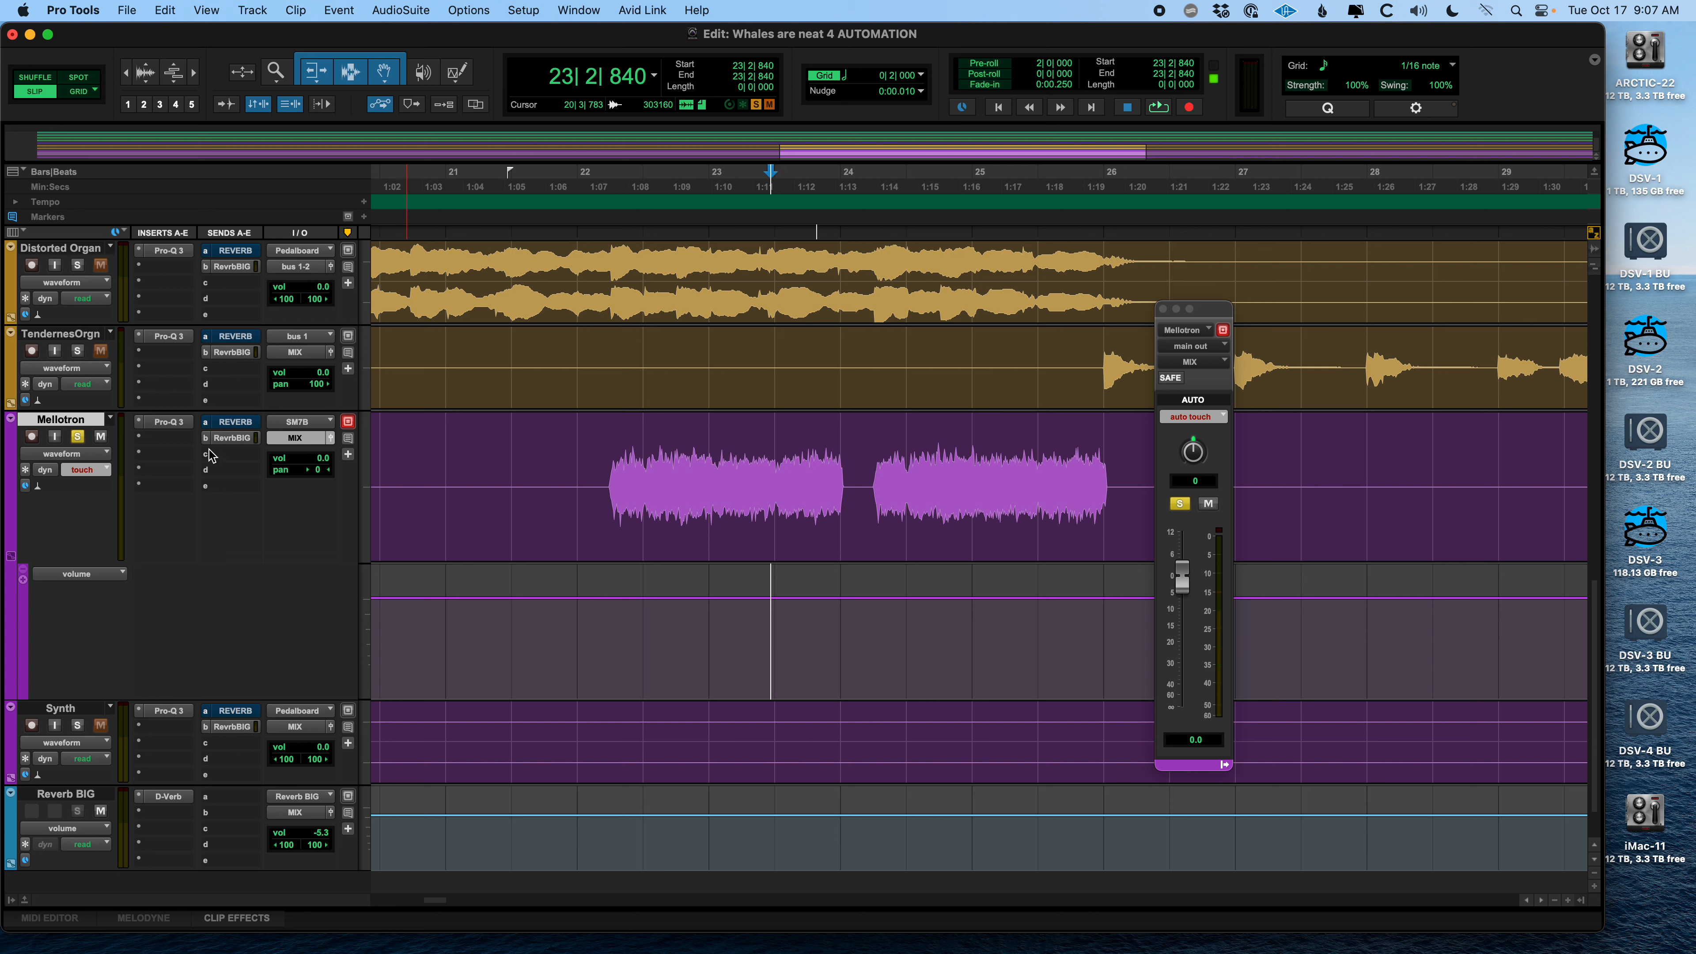
Insert a mono Dyn3 Compressor/Limiter in the Mellotron track's second insert slot and move the plug-in window clear of the track controls
click(140, 442)
mouse_move(142, 443)
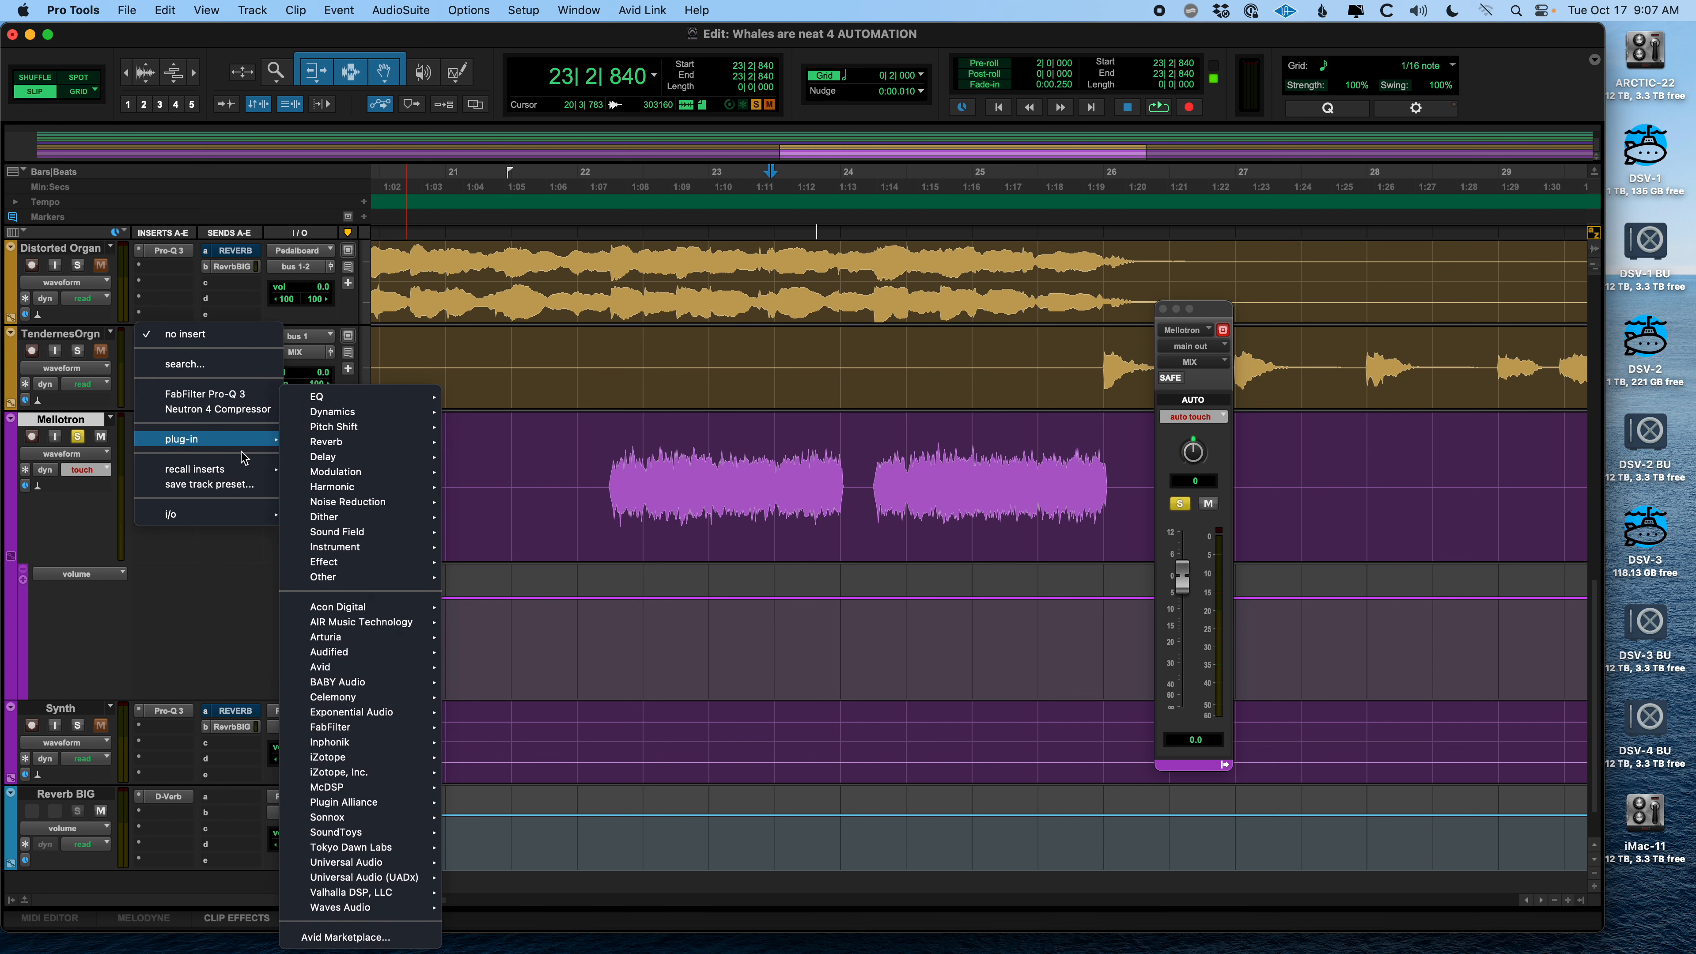
mouse_move(275, 443)
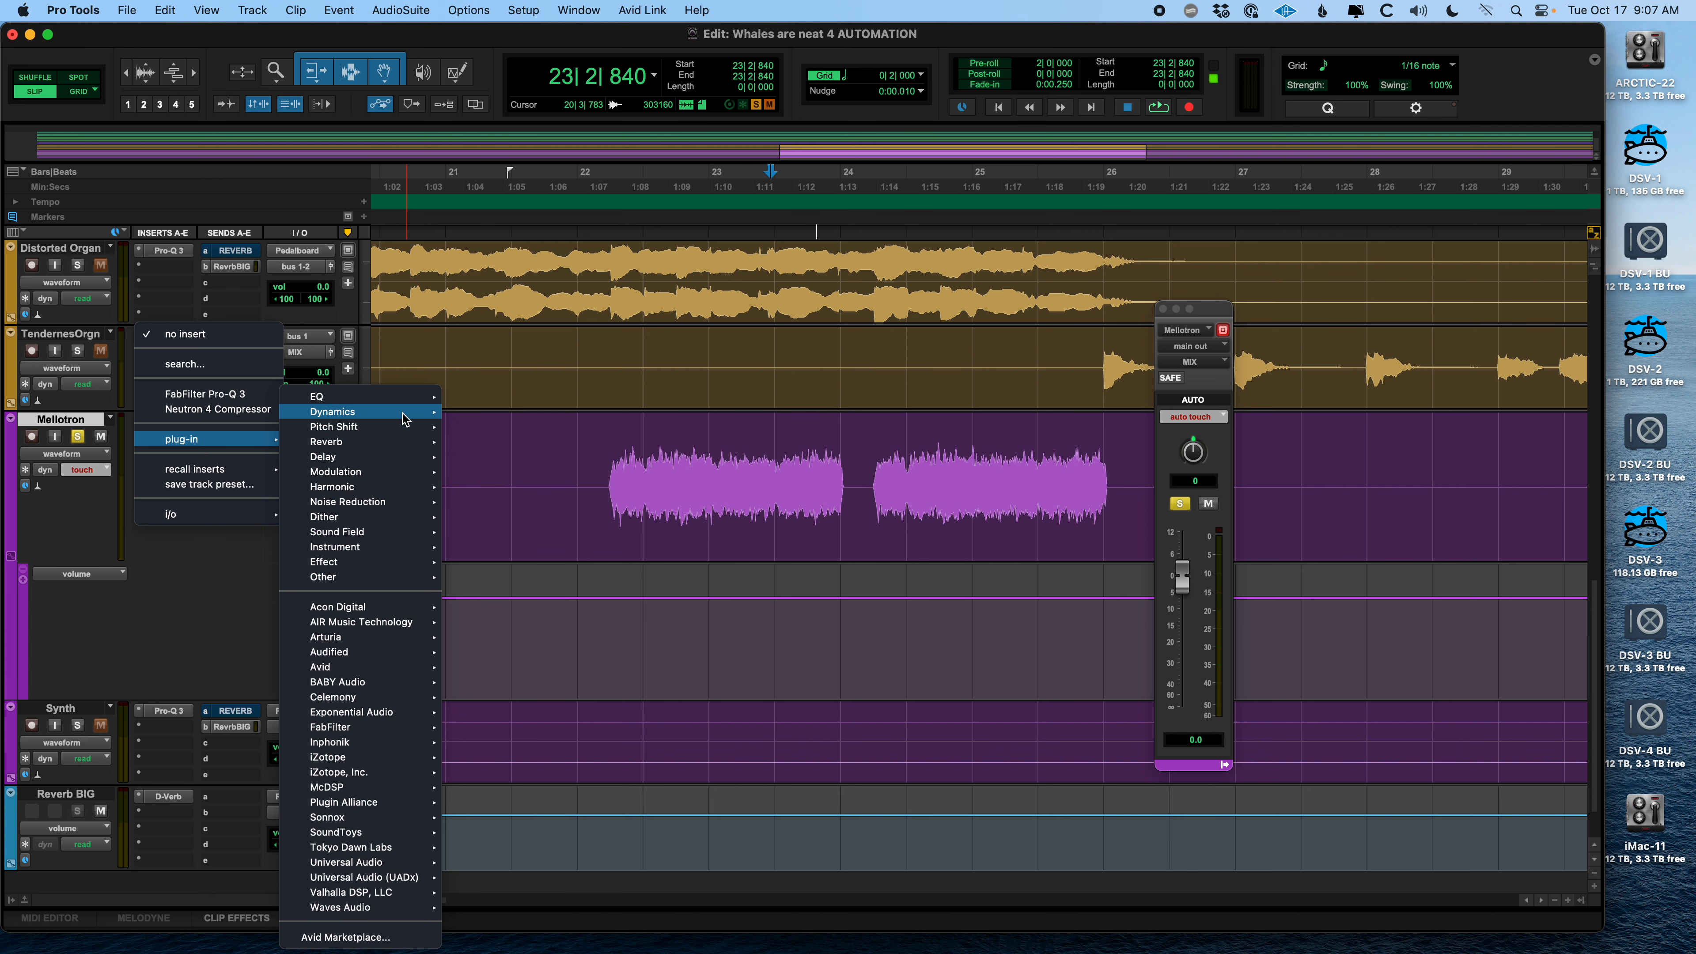
mouse_move(405, 419)
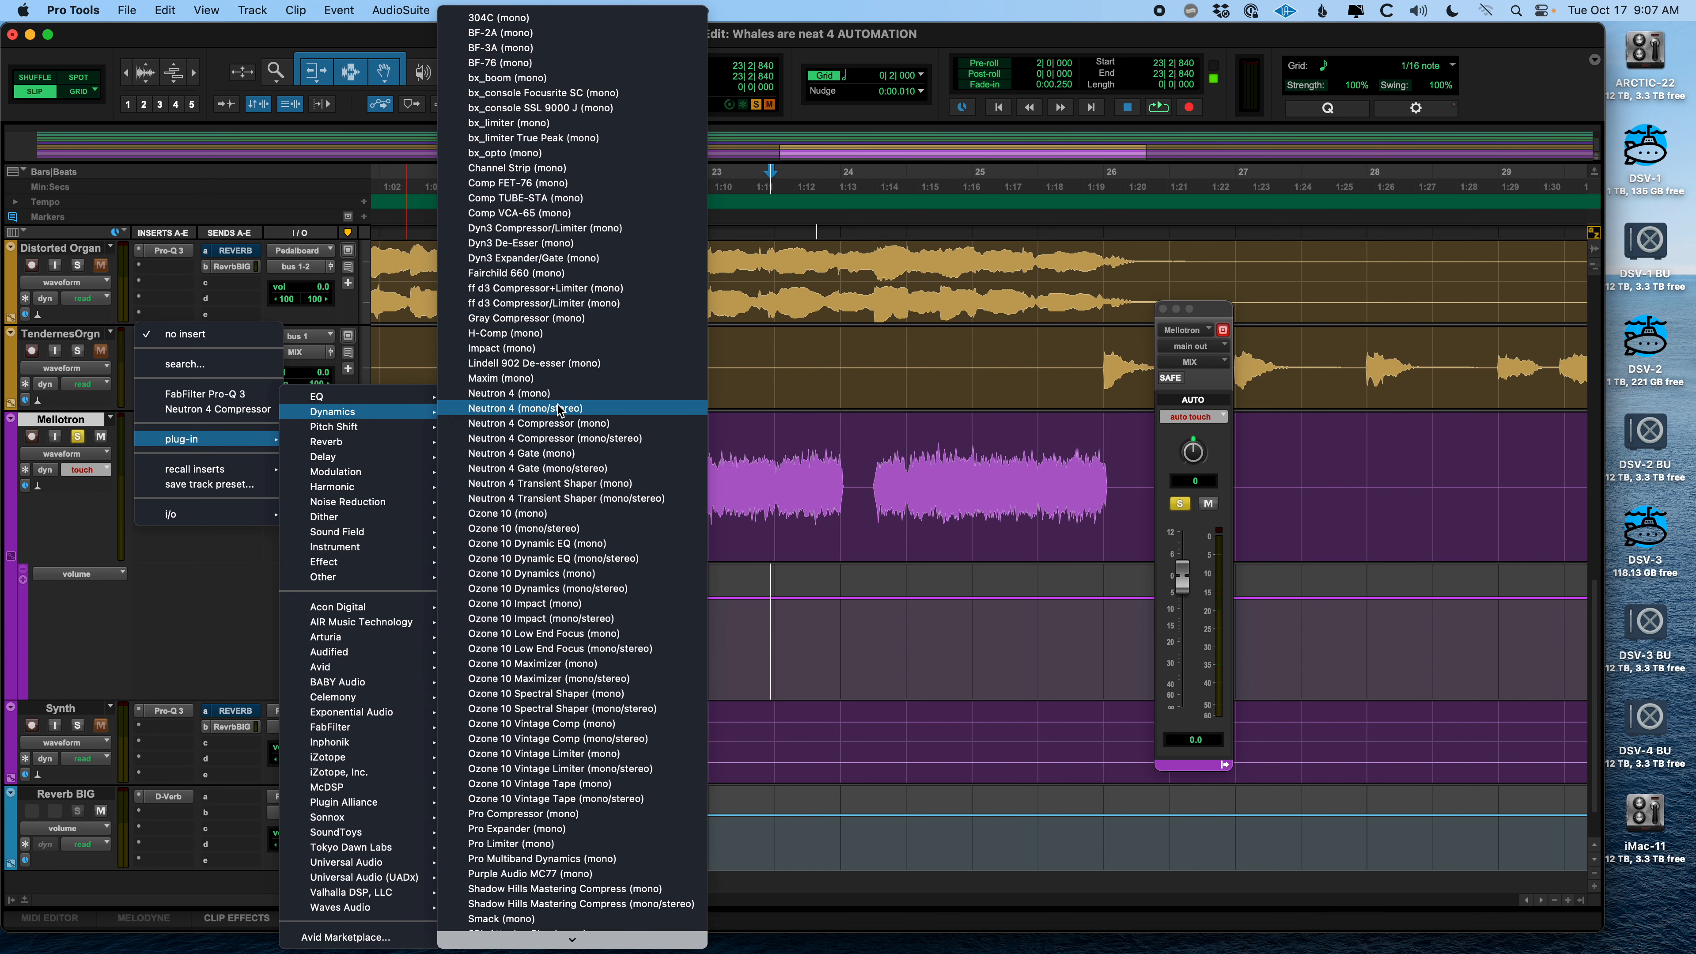
click(585, 232)
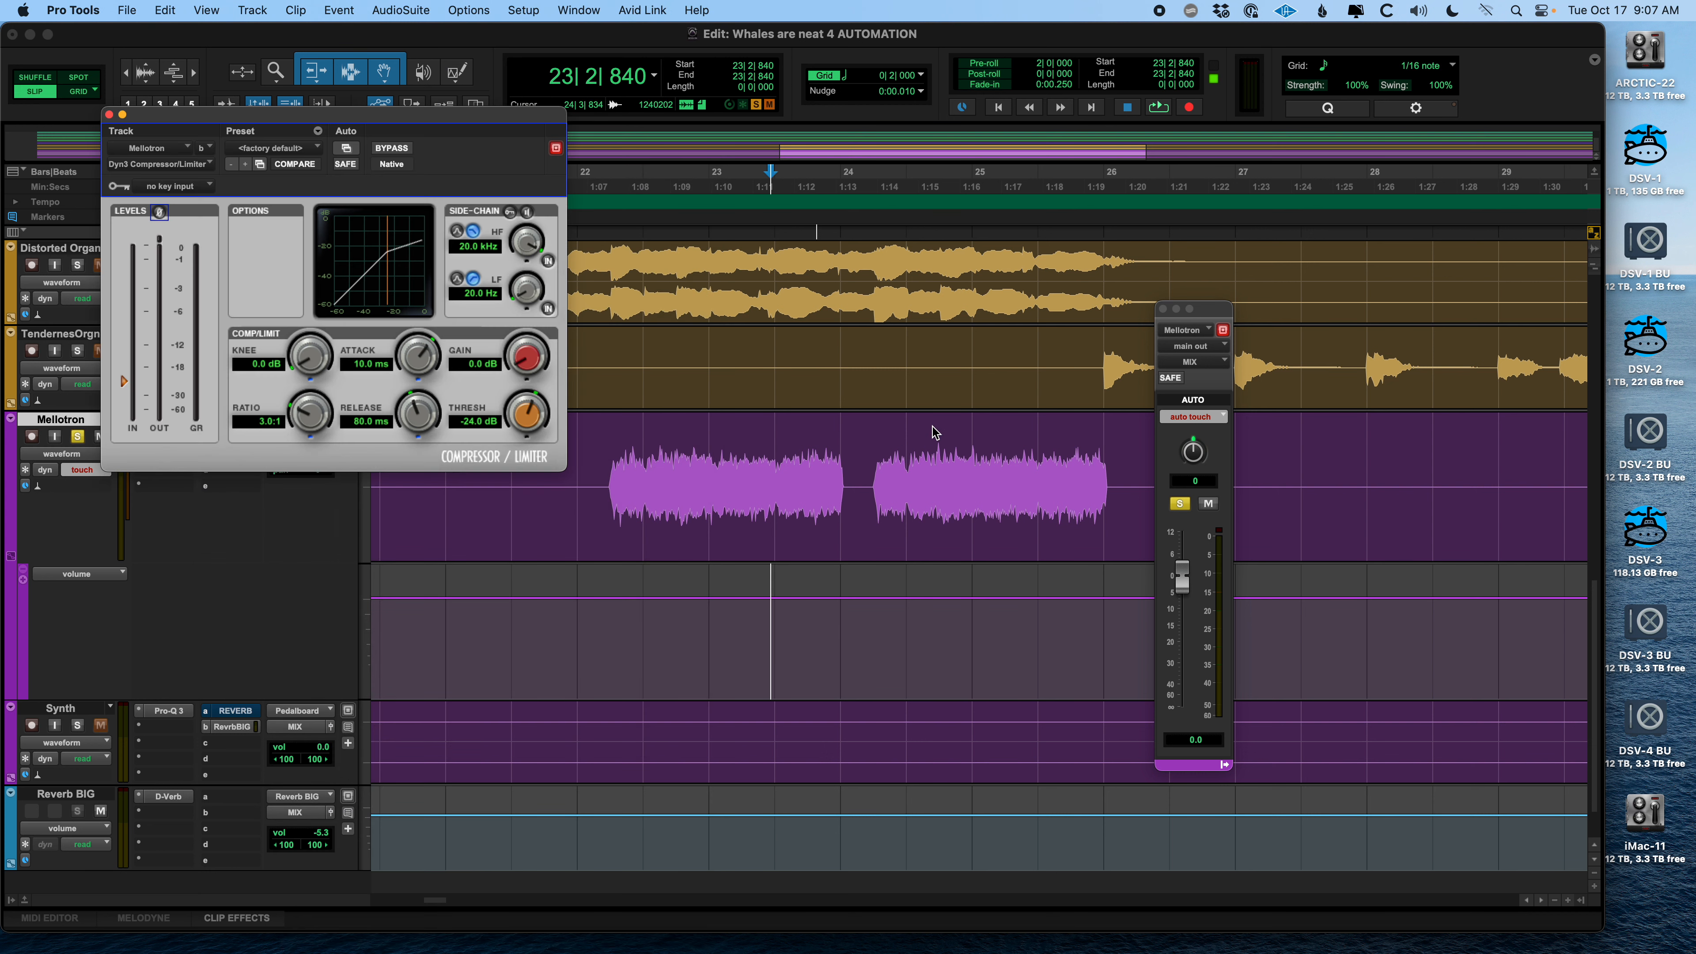
drag(464, 125, 950, 203)
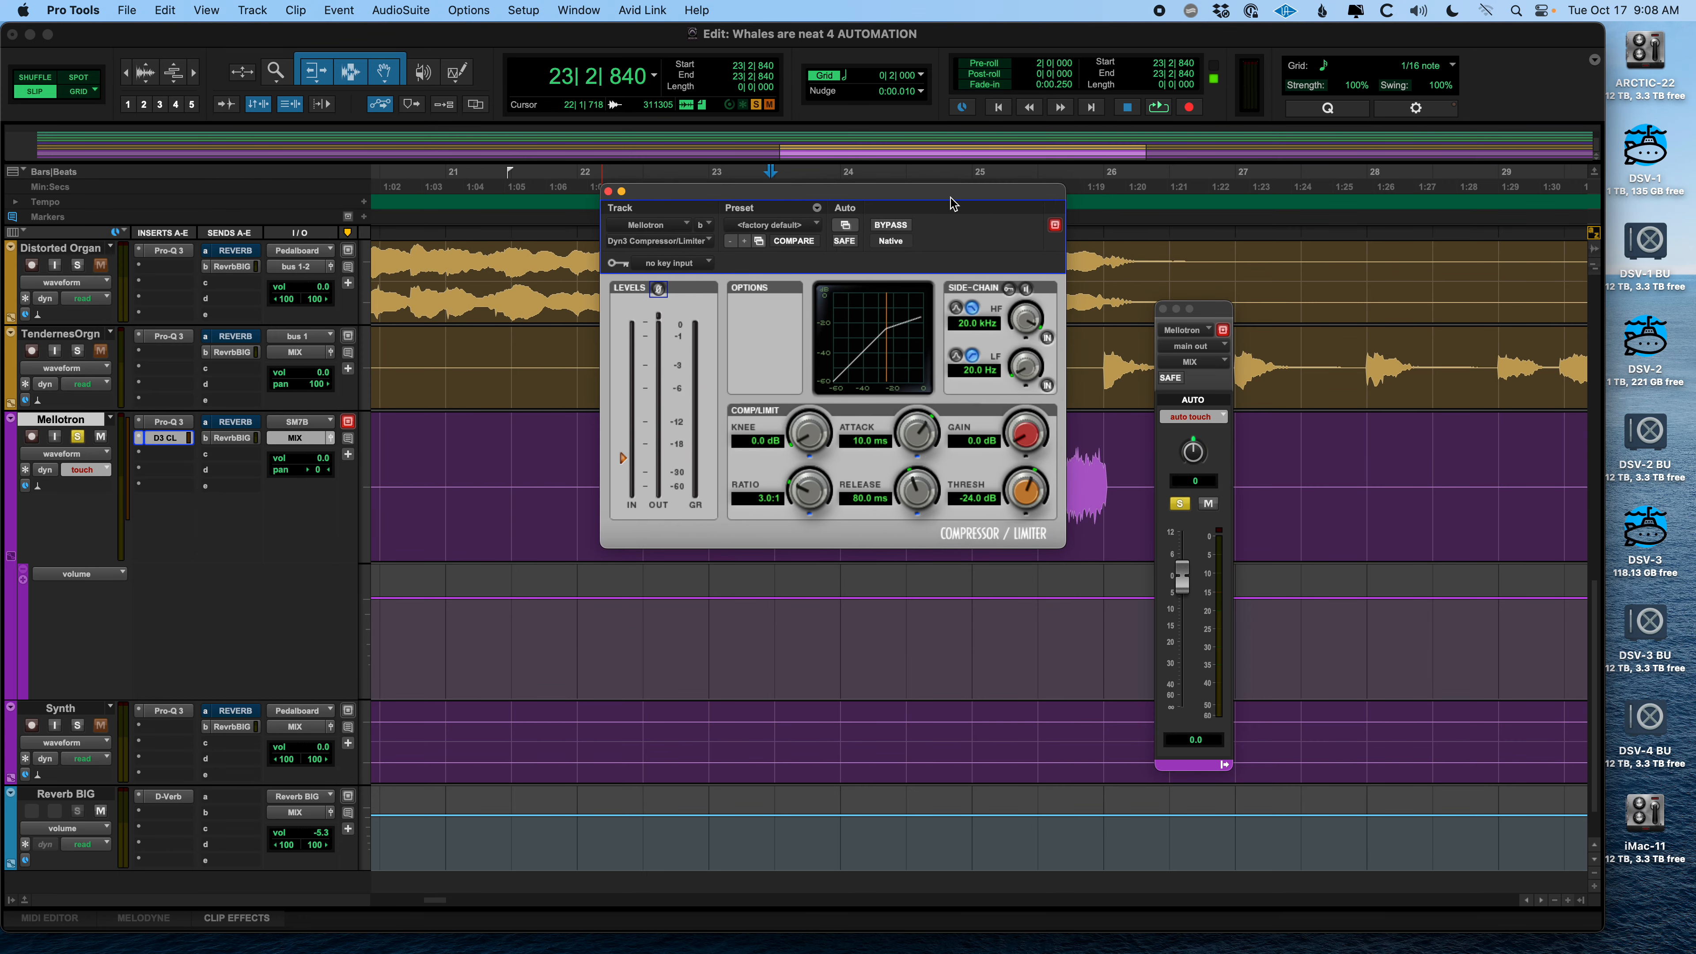
click(97, 579)
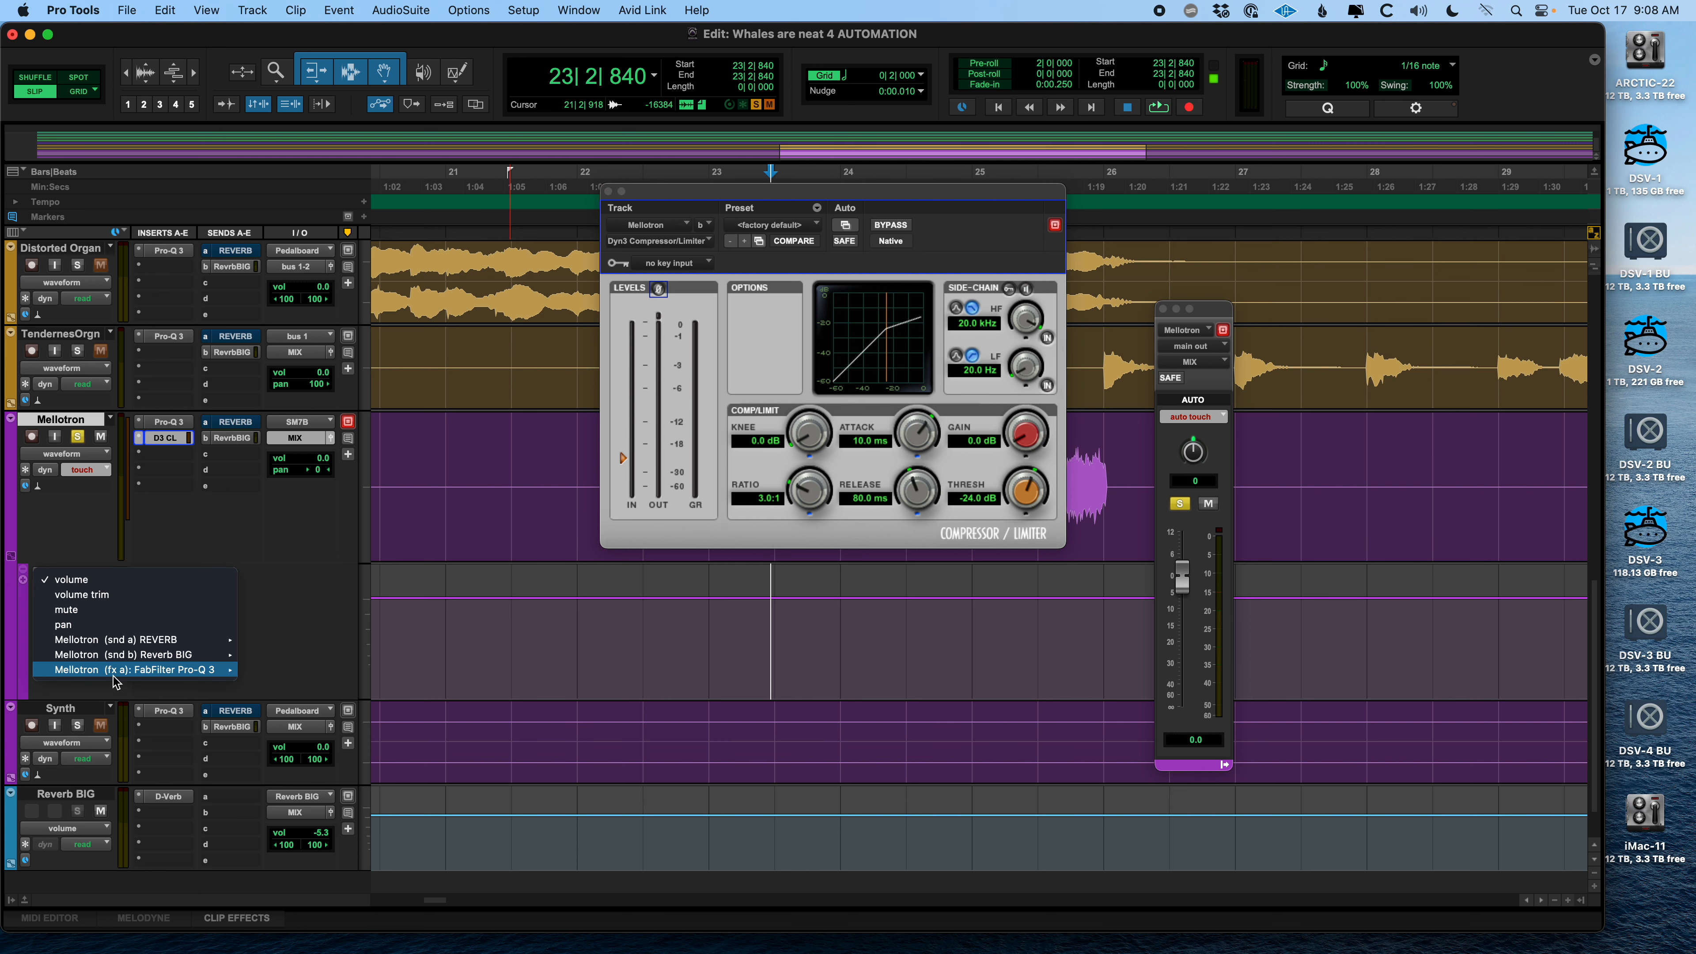
mouse_move(111, 670)
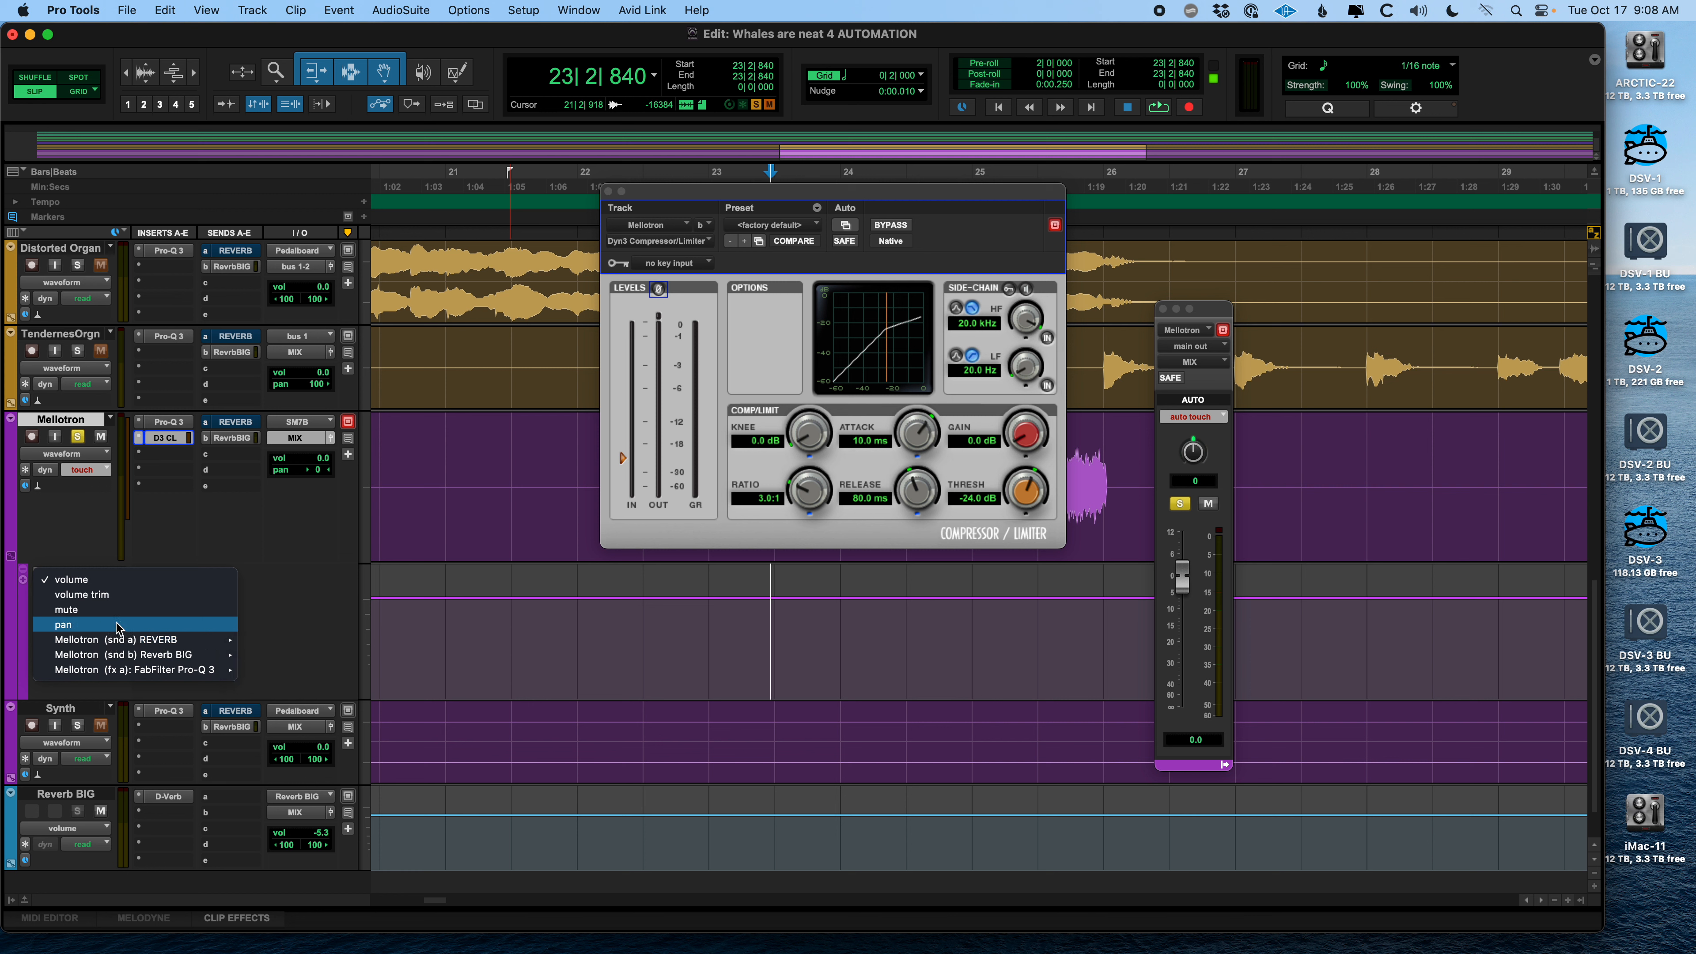
click(98, 543)
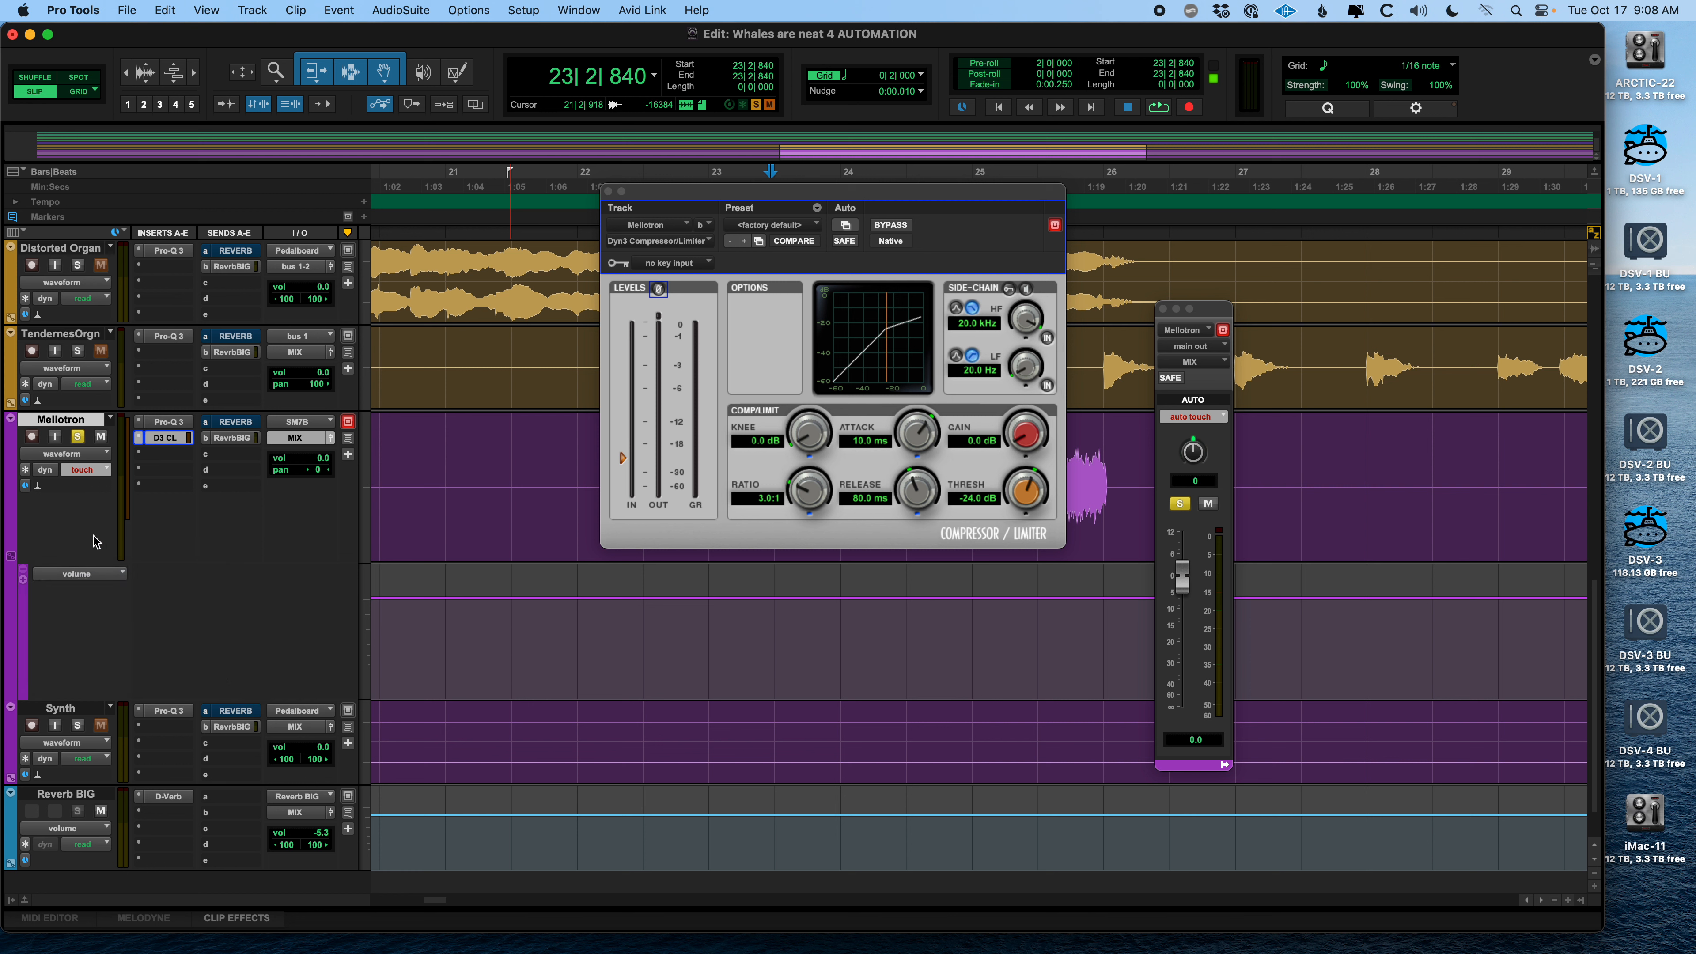
Enable automation of the Dyn3 Compressor/Limiter's Master Bypass and Gain parameters
drag(733, 194, 618, 339)
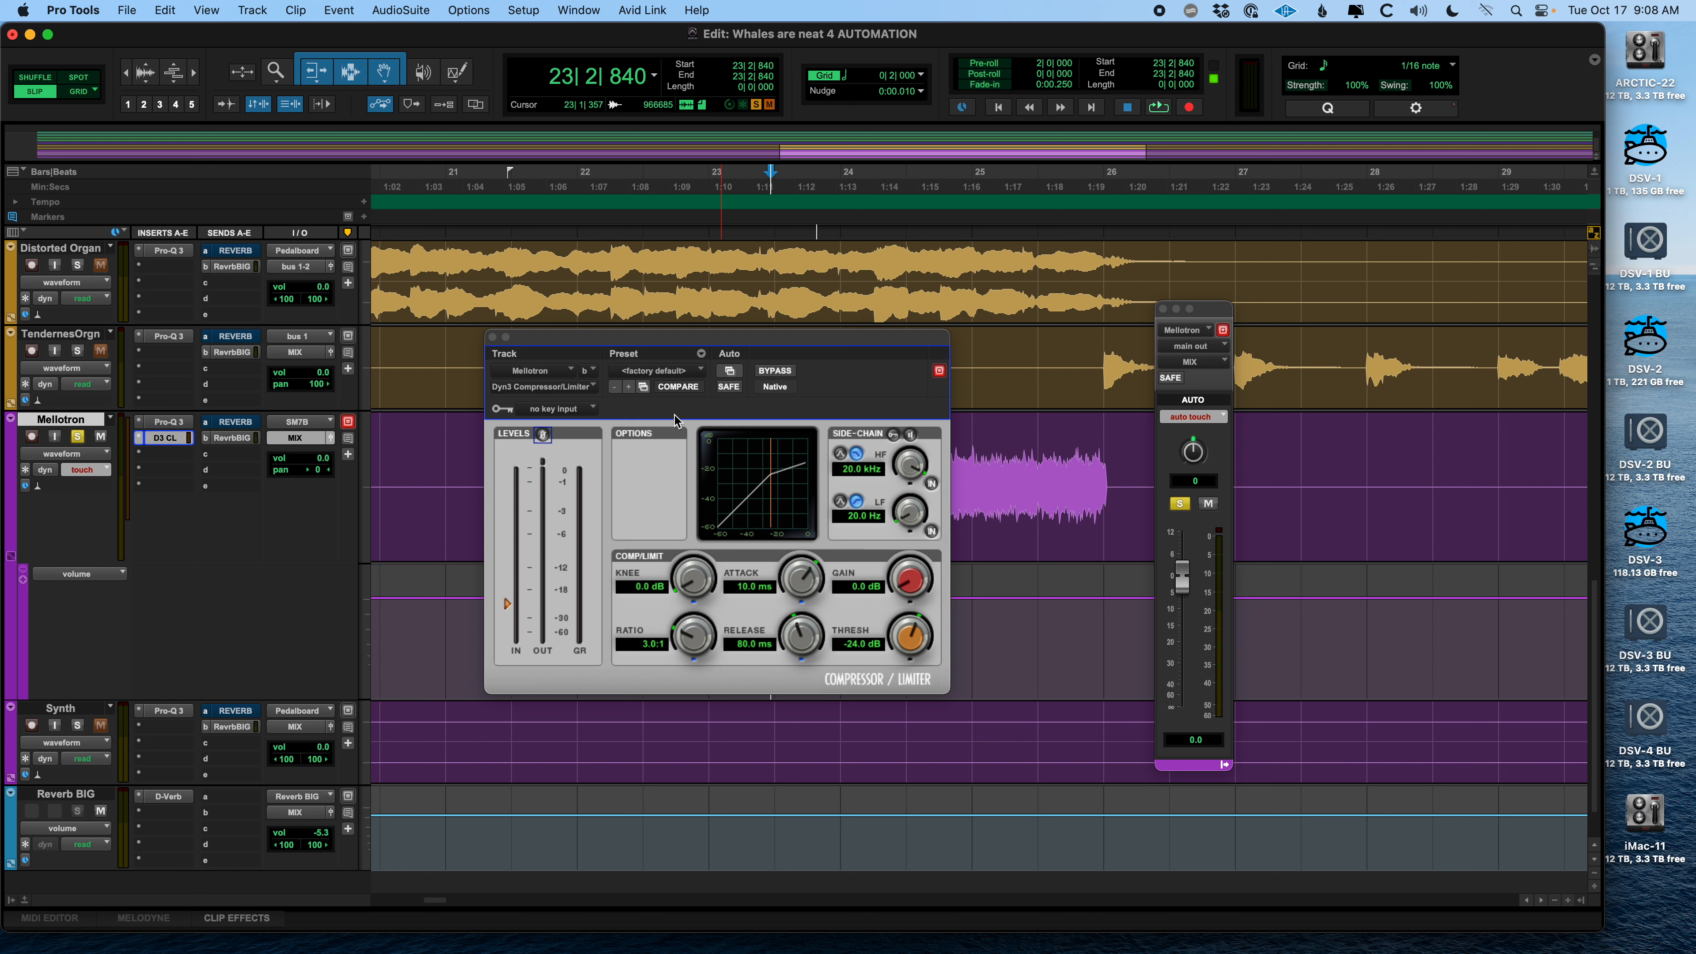
click(729, 371)
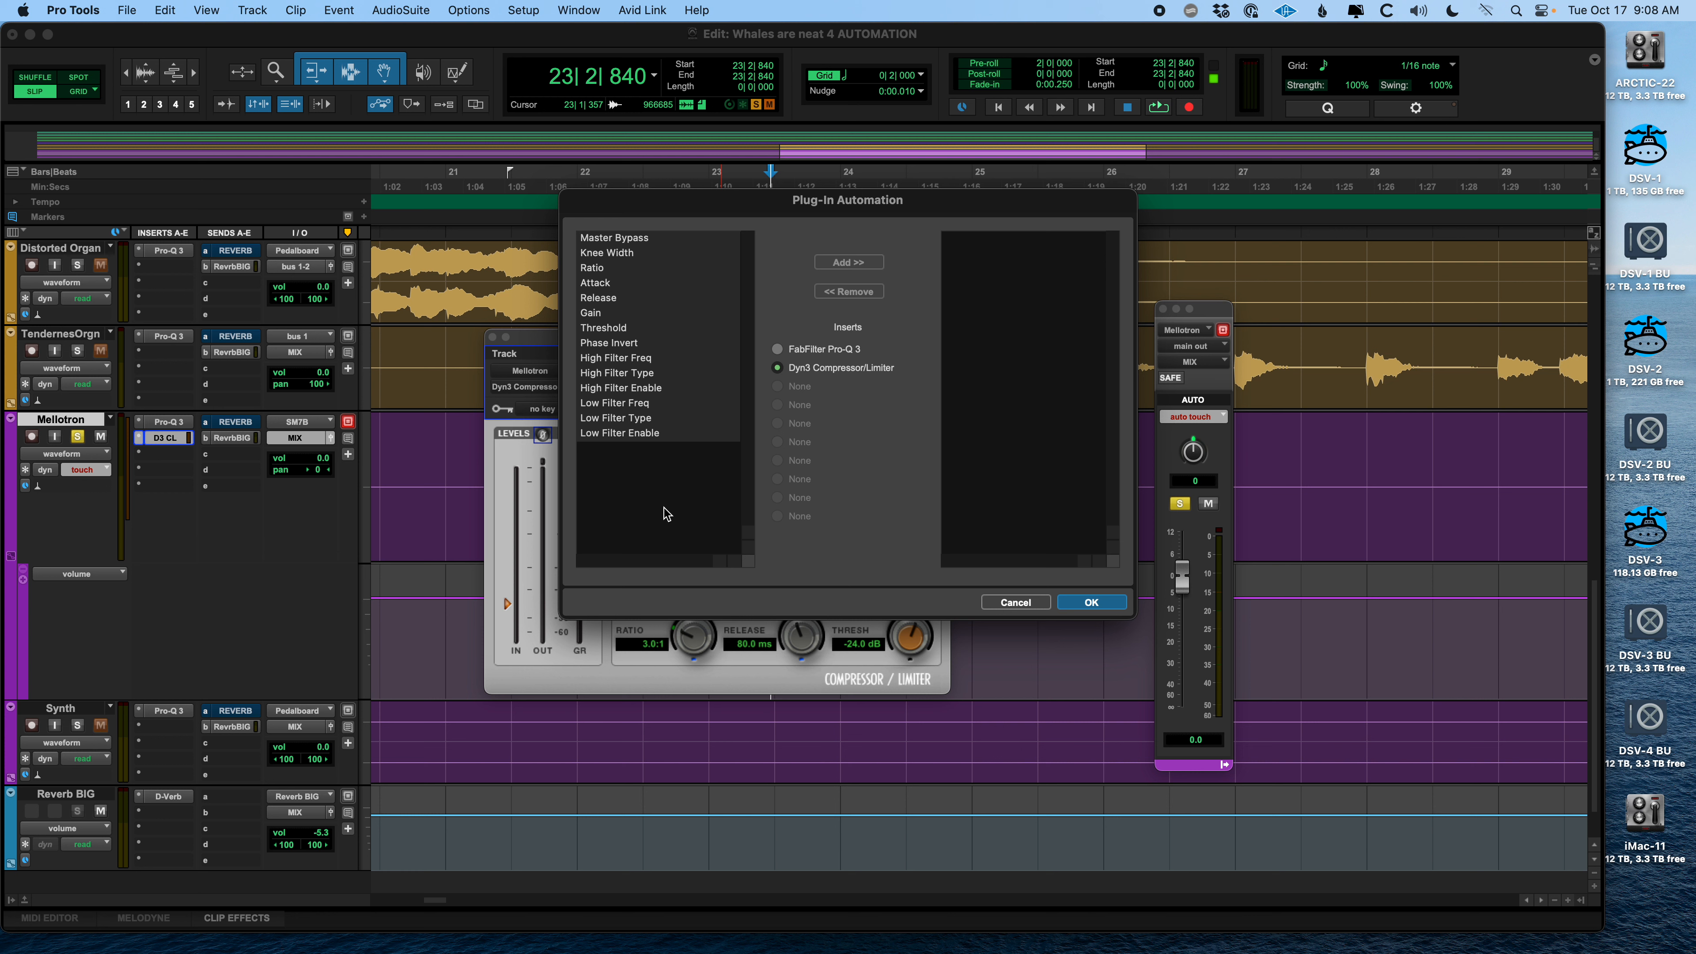
click(625, 243)
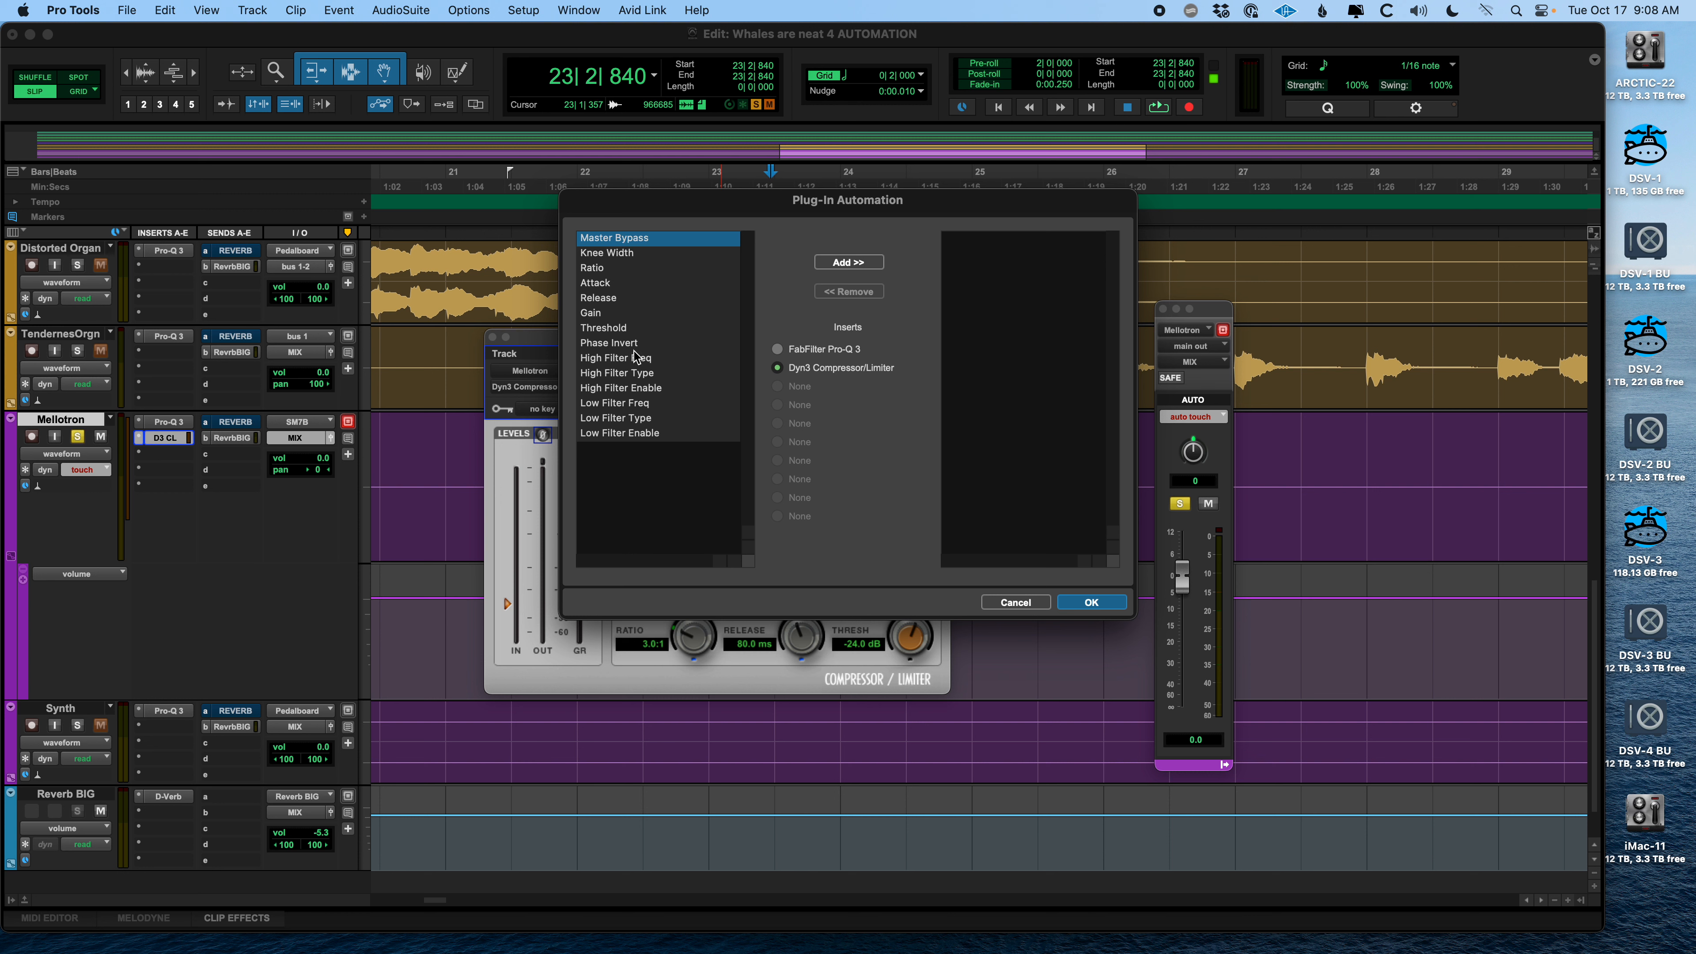
click(606, 314)
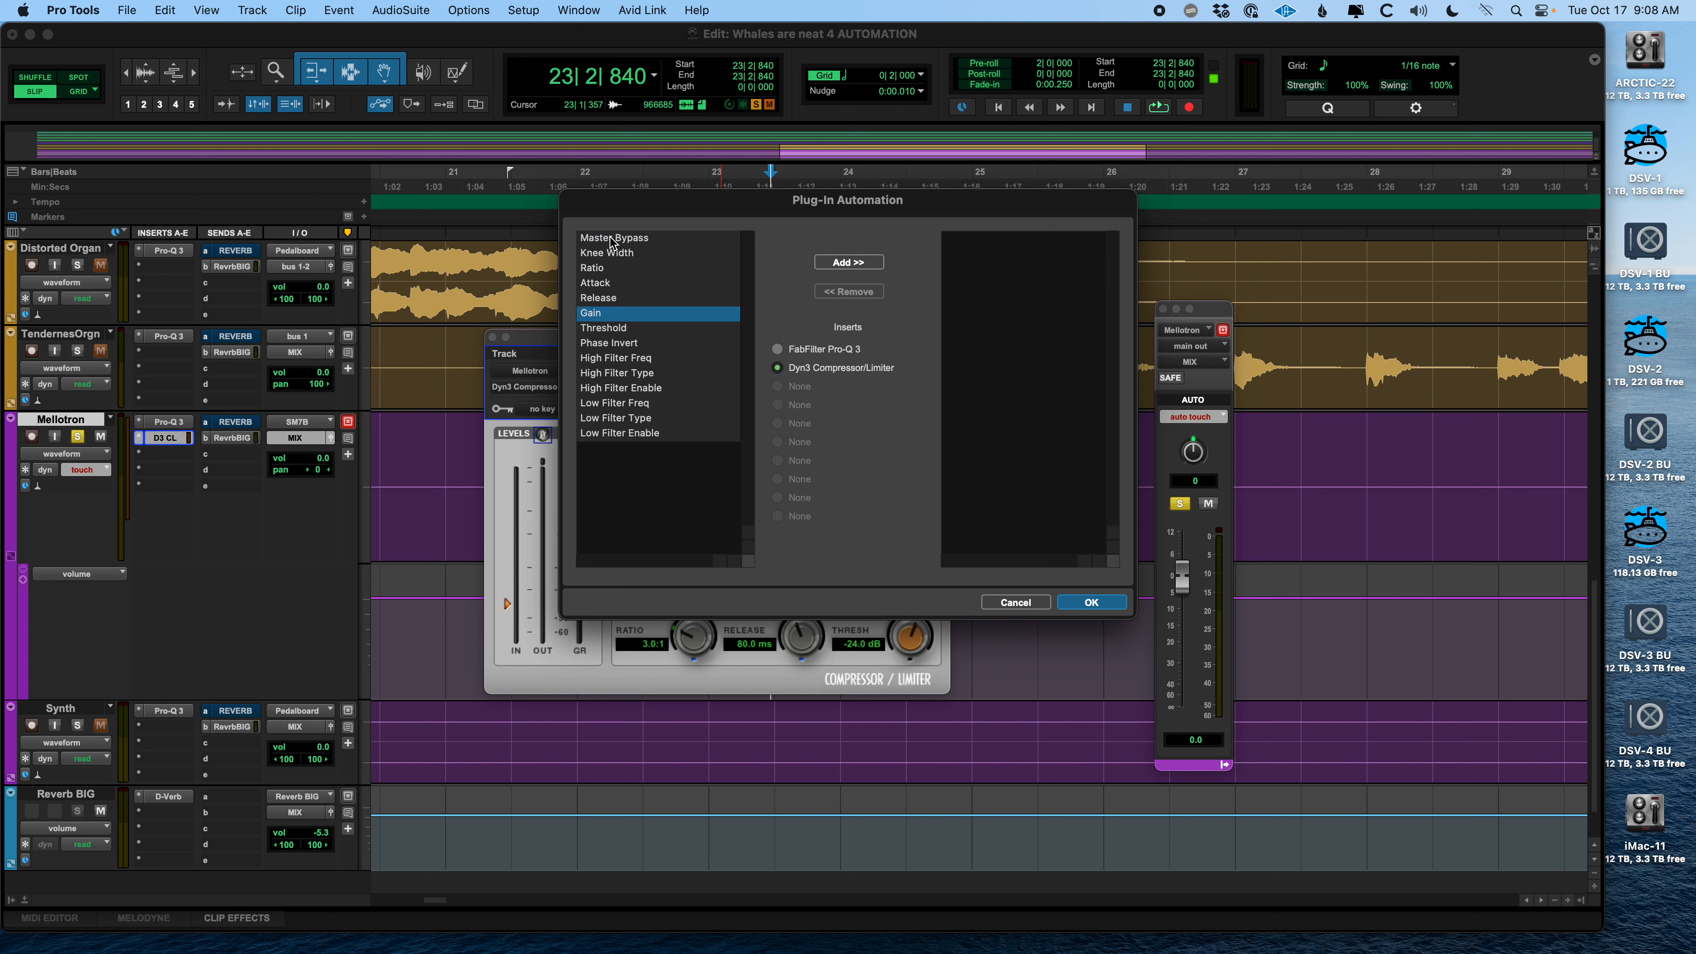
shift+click(612, 240)
click(612, 239)
click(608, 314)
super+click(622, 239)
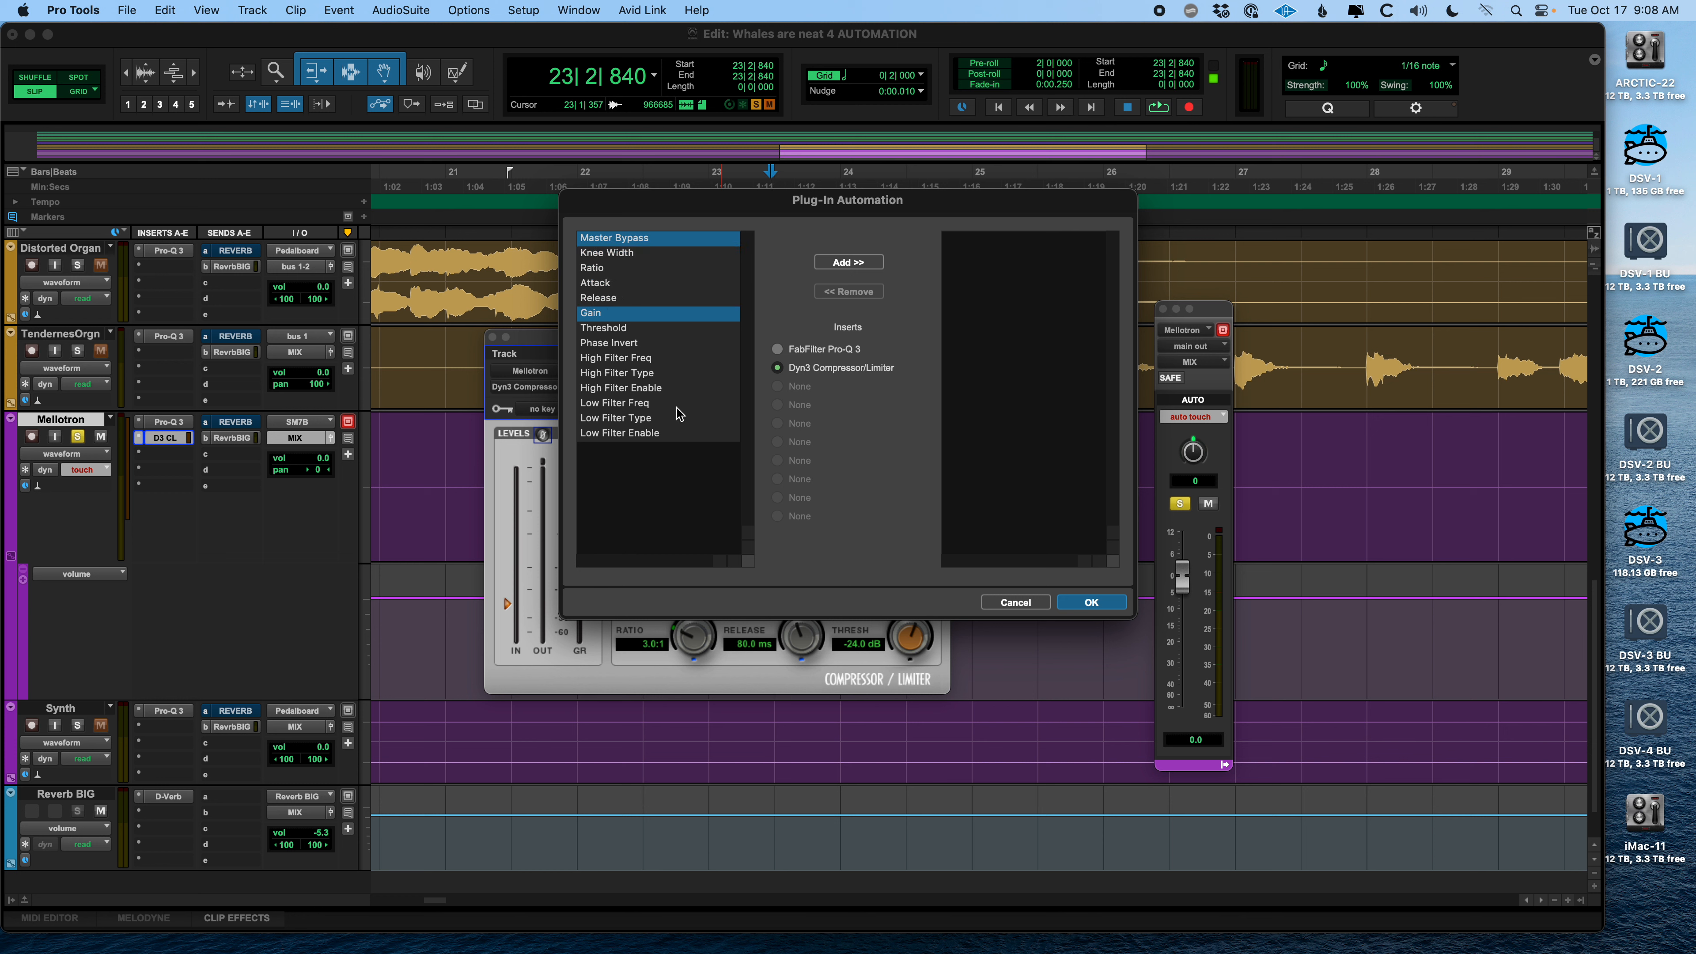
click(847, 263)
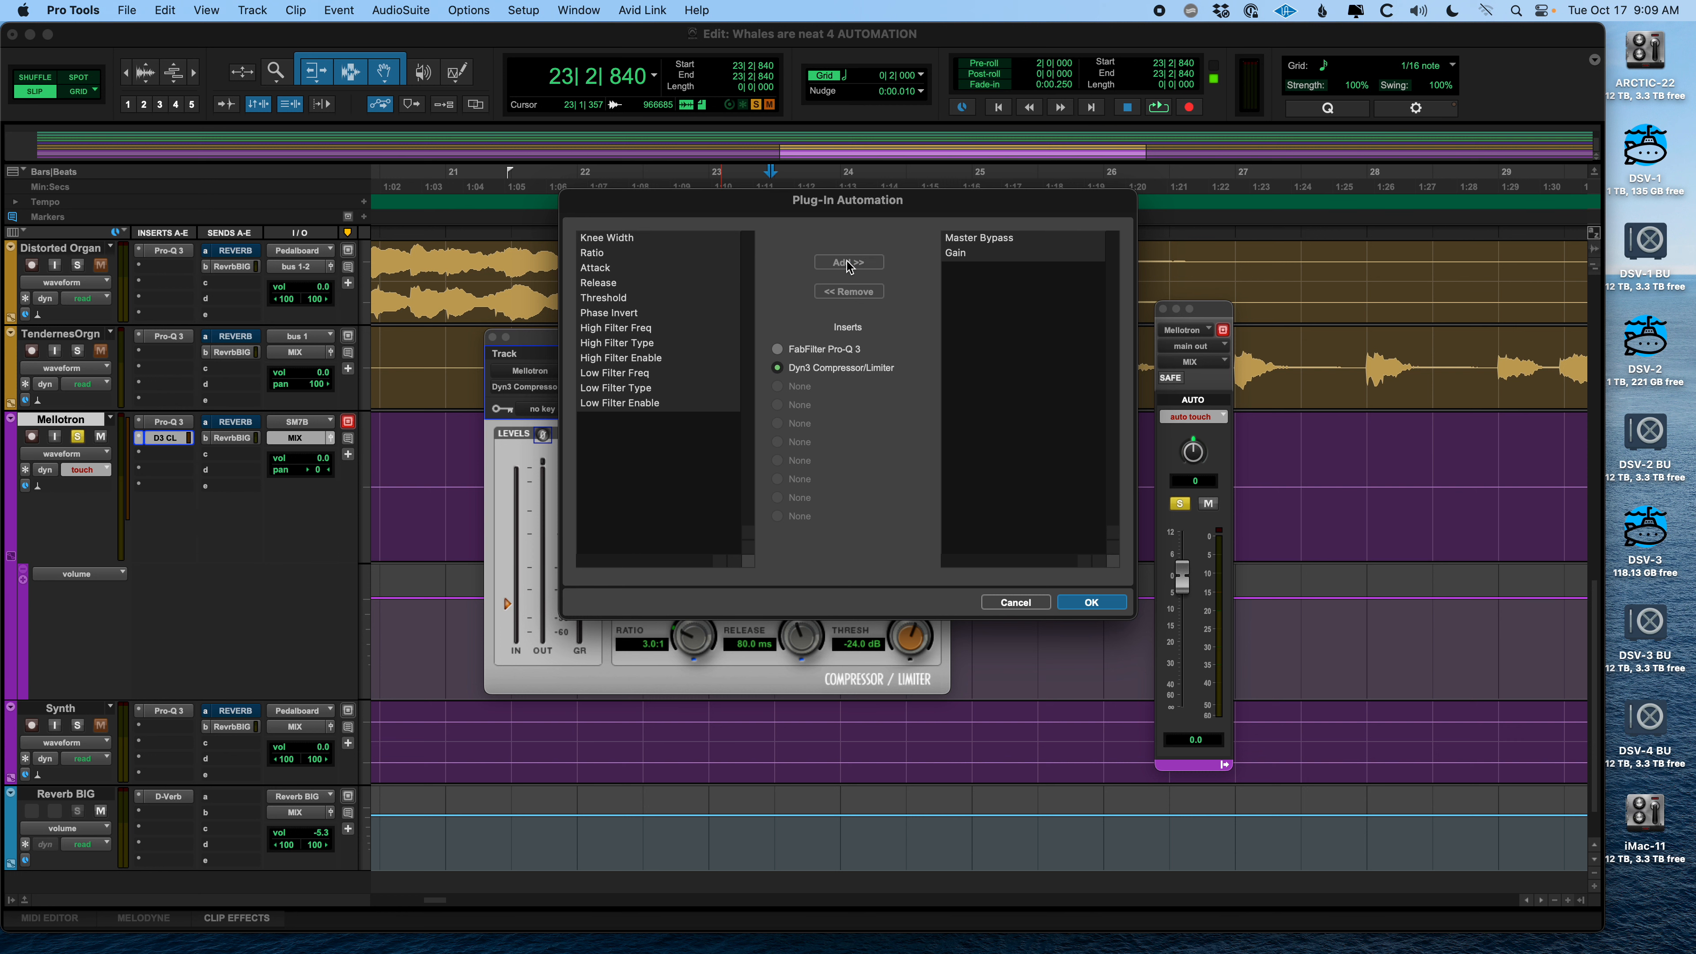
click(1113, 603)
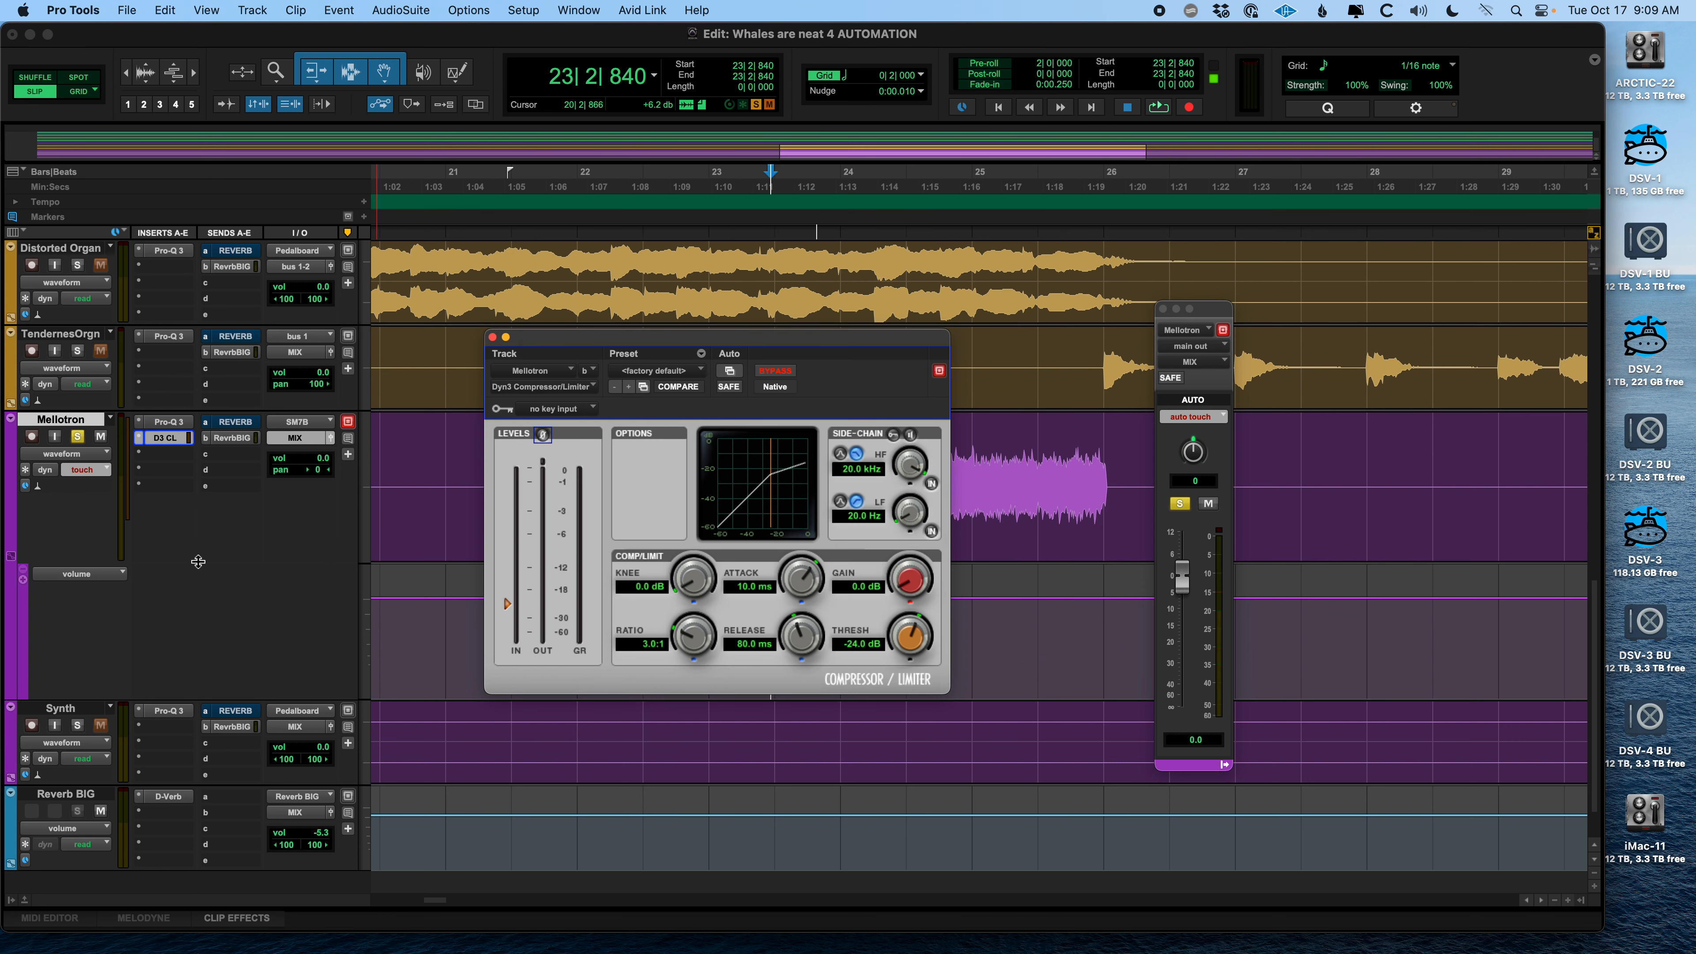
Show the Dyn3 Compressor/Limiter's Gain automation in the lane below the Mellotron track
click(96, 575)
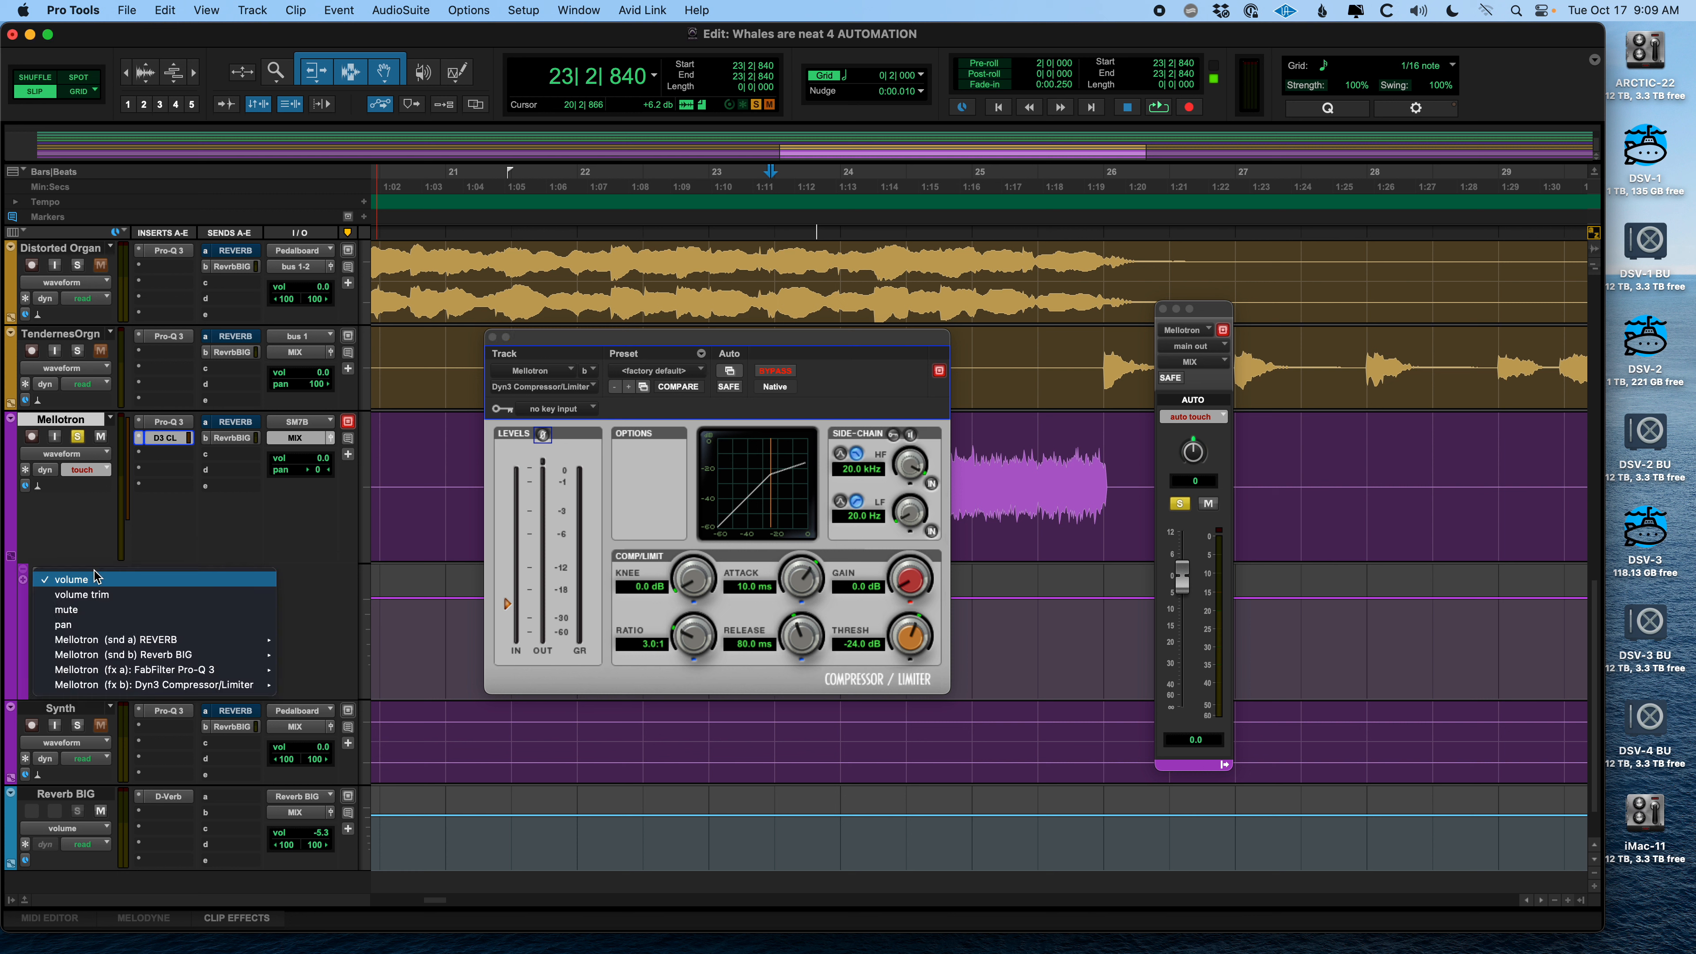
mouse_move(170, 689)
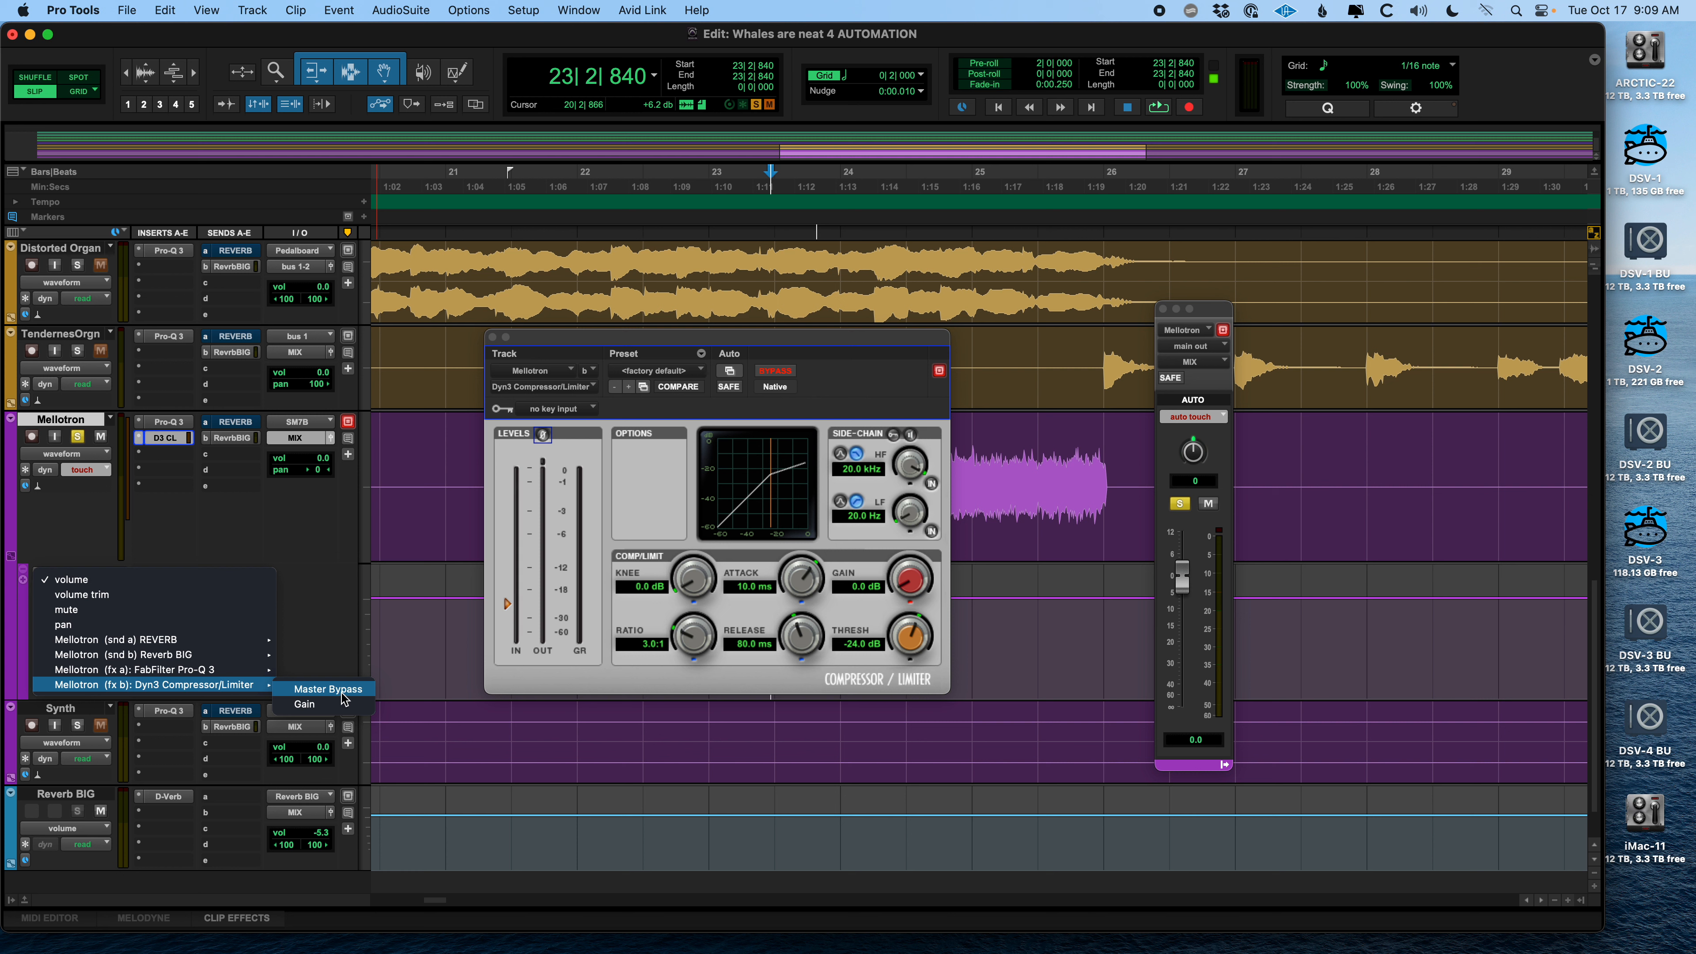
click(342, 706)
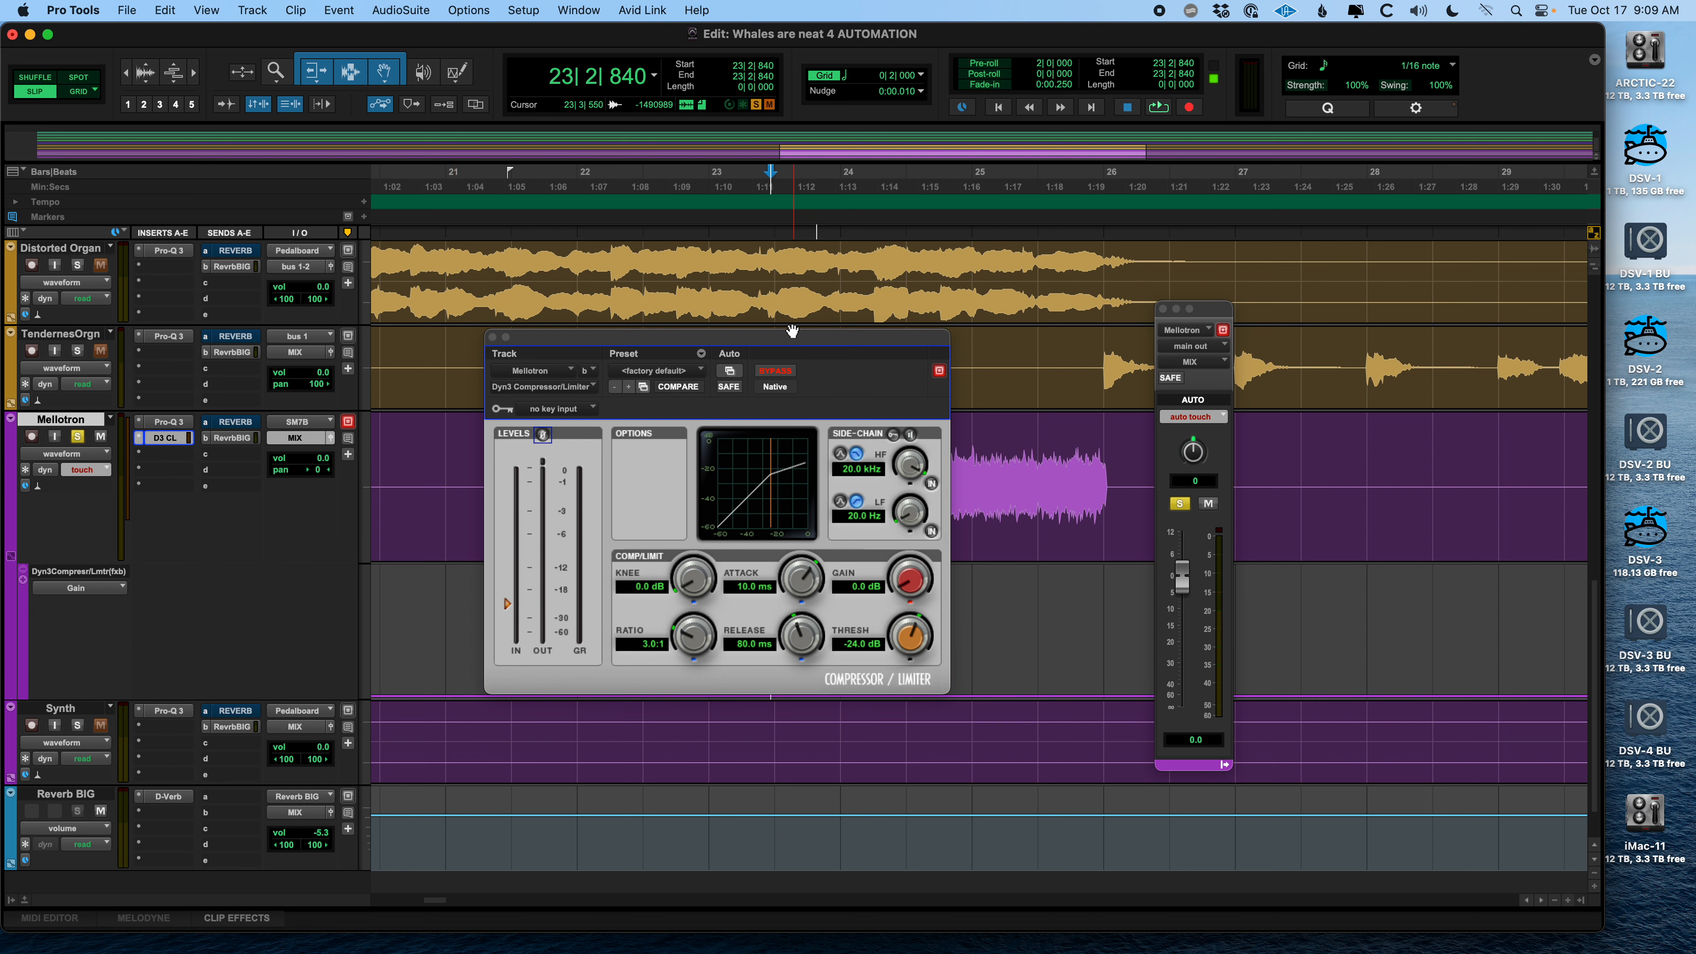
Add breakpoints ramping the compressor gain up from about bar 23 beat 1 to about 10.4 dB at bar 23 beat 3
drag(782, 338, 621, 246)
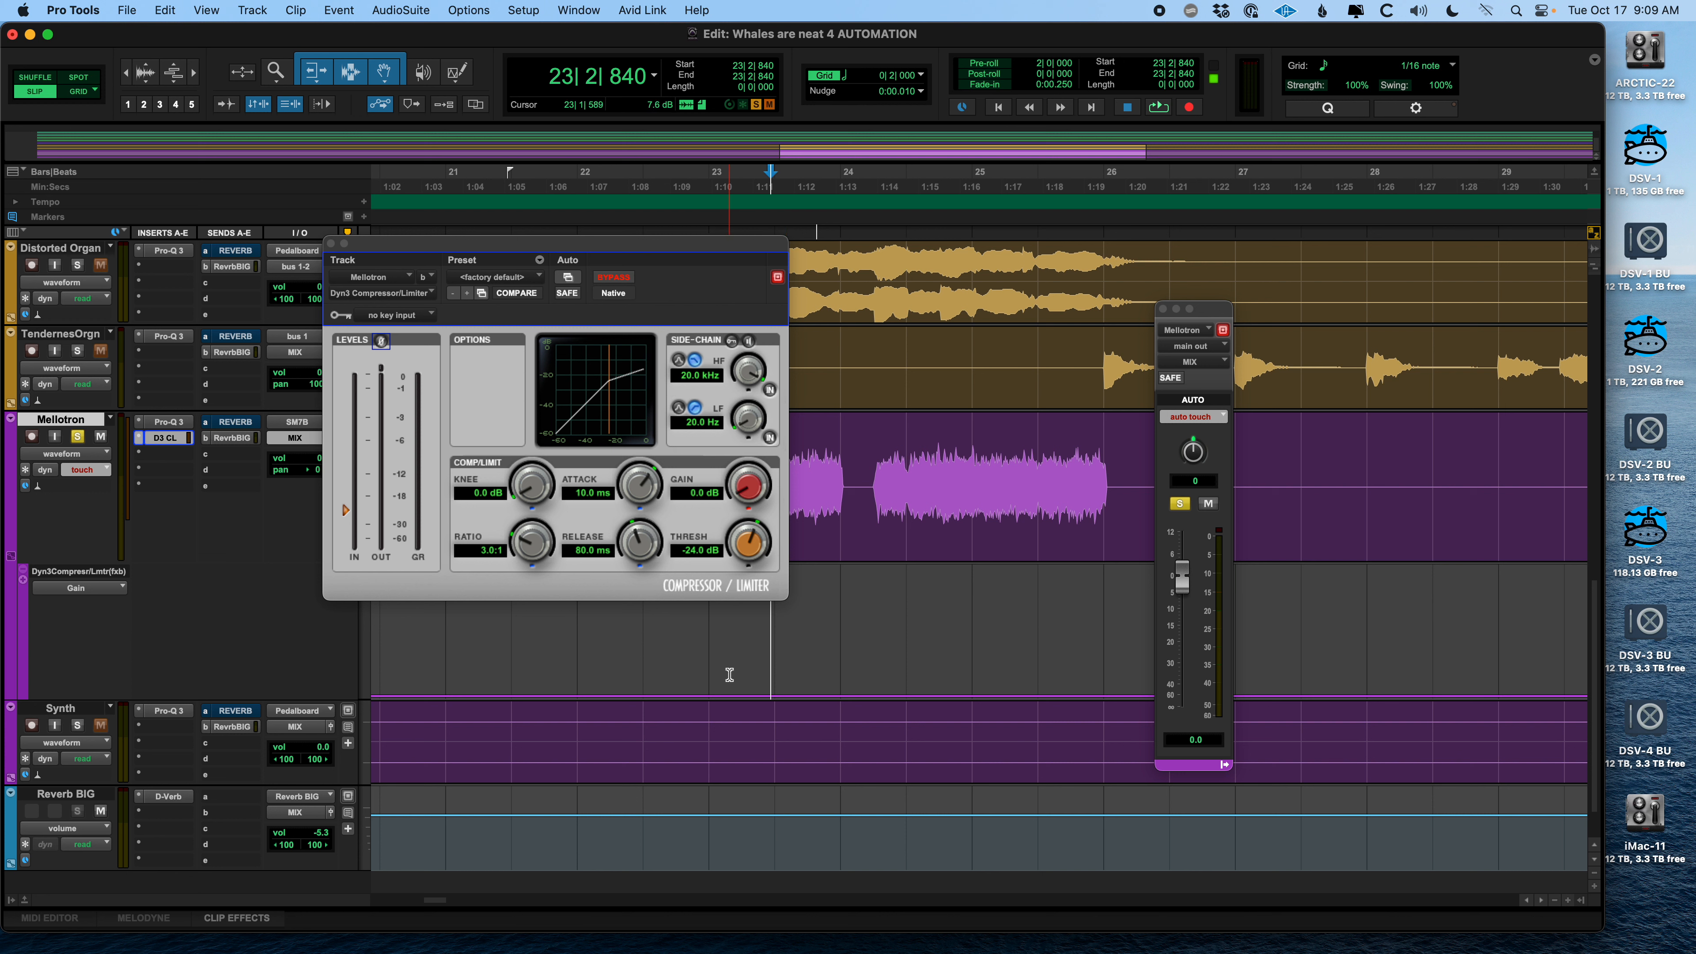
click(731, 697)
drag(800, 697, 799, 663)
Play the compressor gain ramp twice from just before bar 23
click(704, 650)
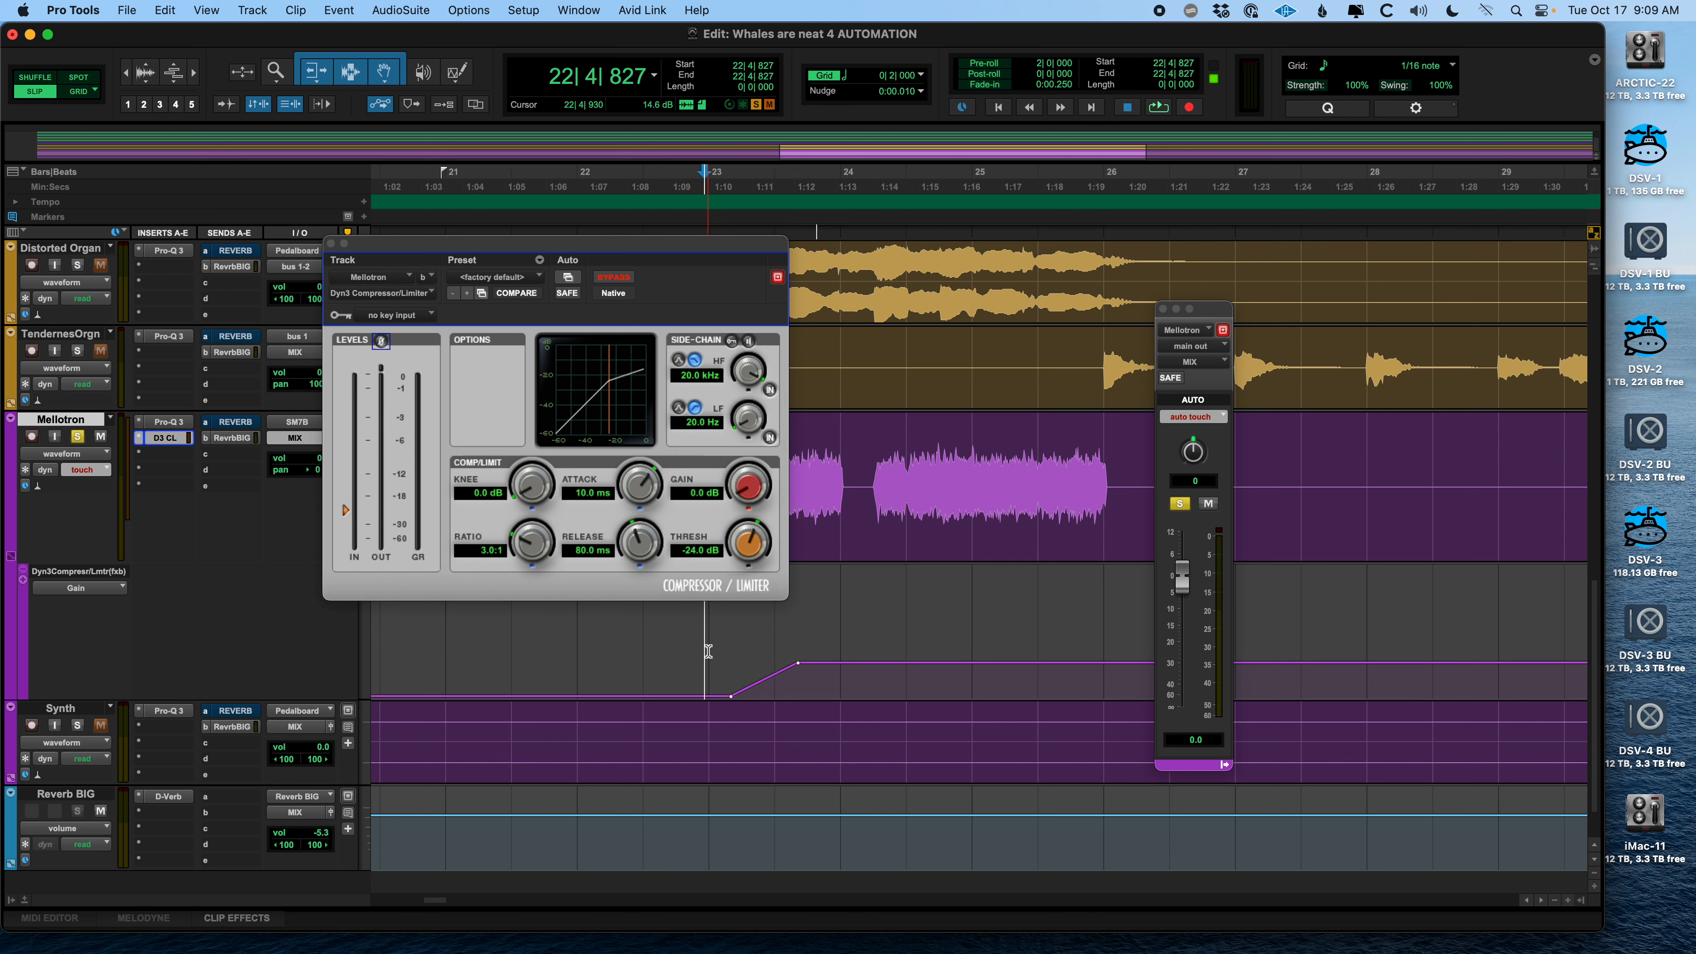
key(space)
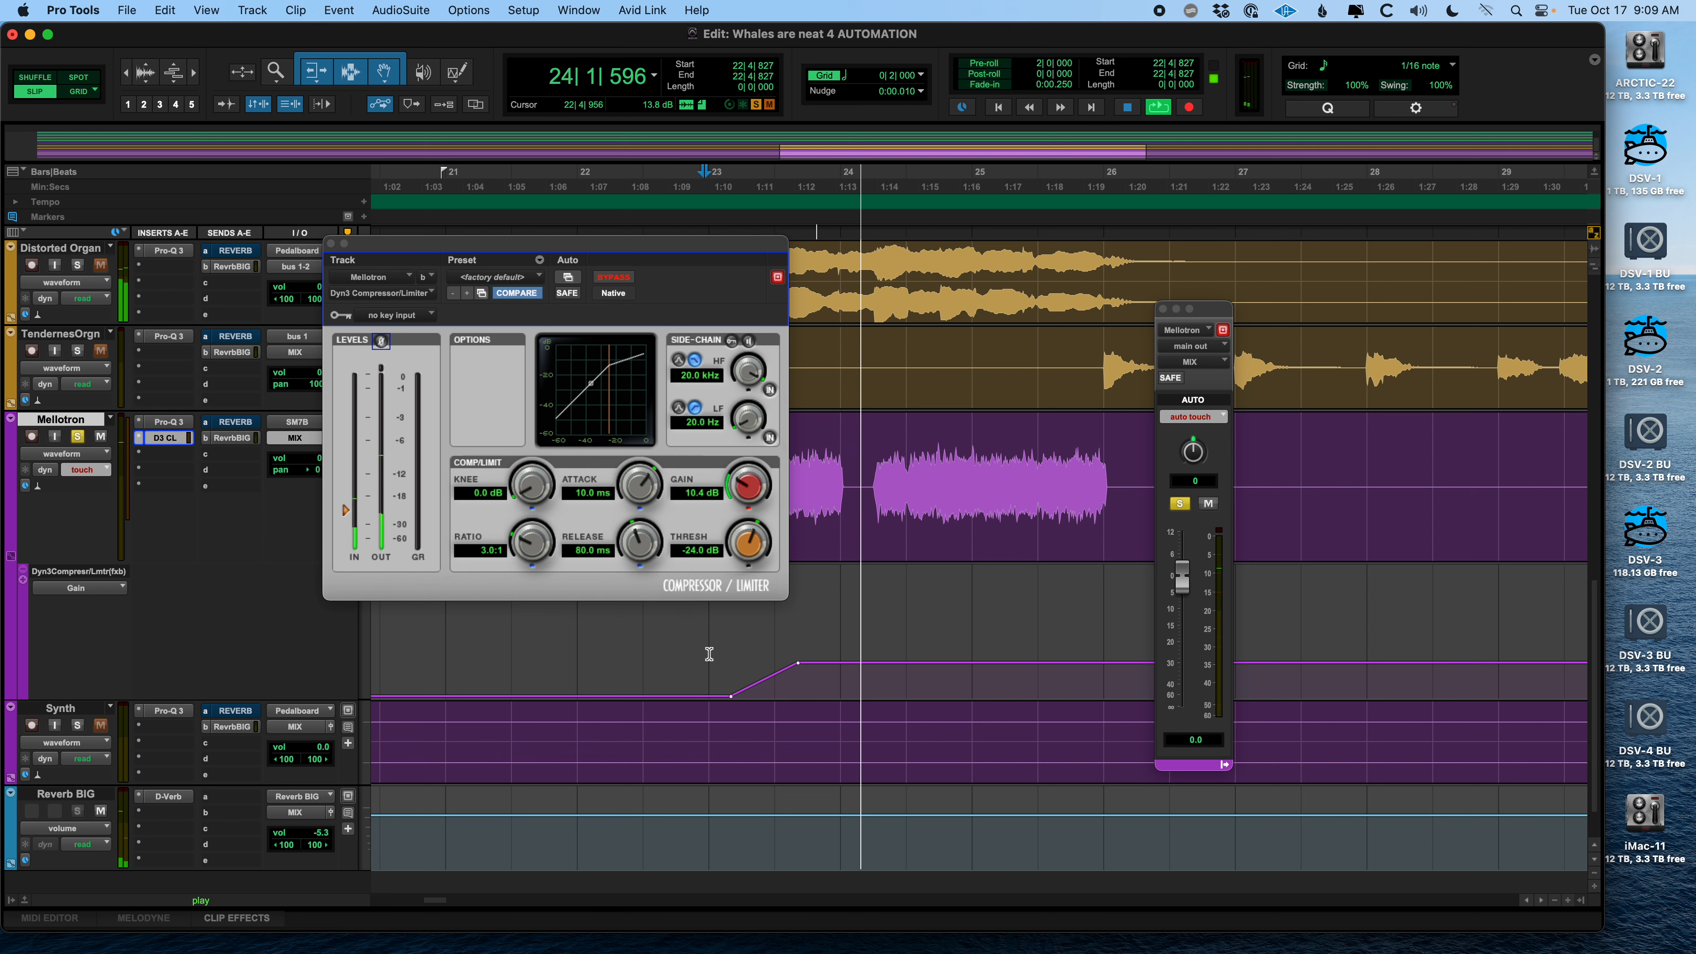
key(space)
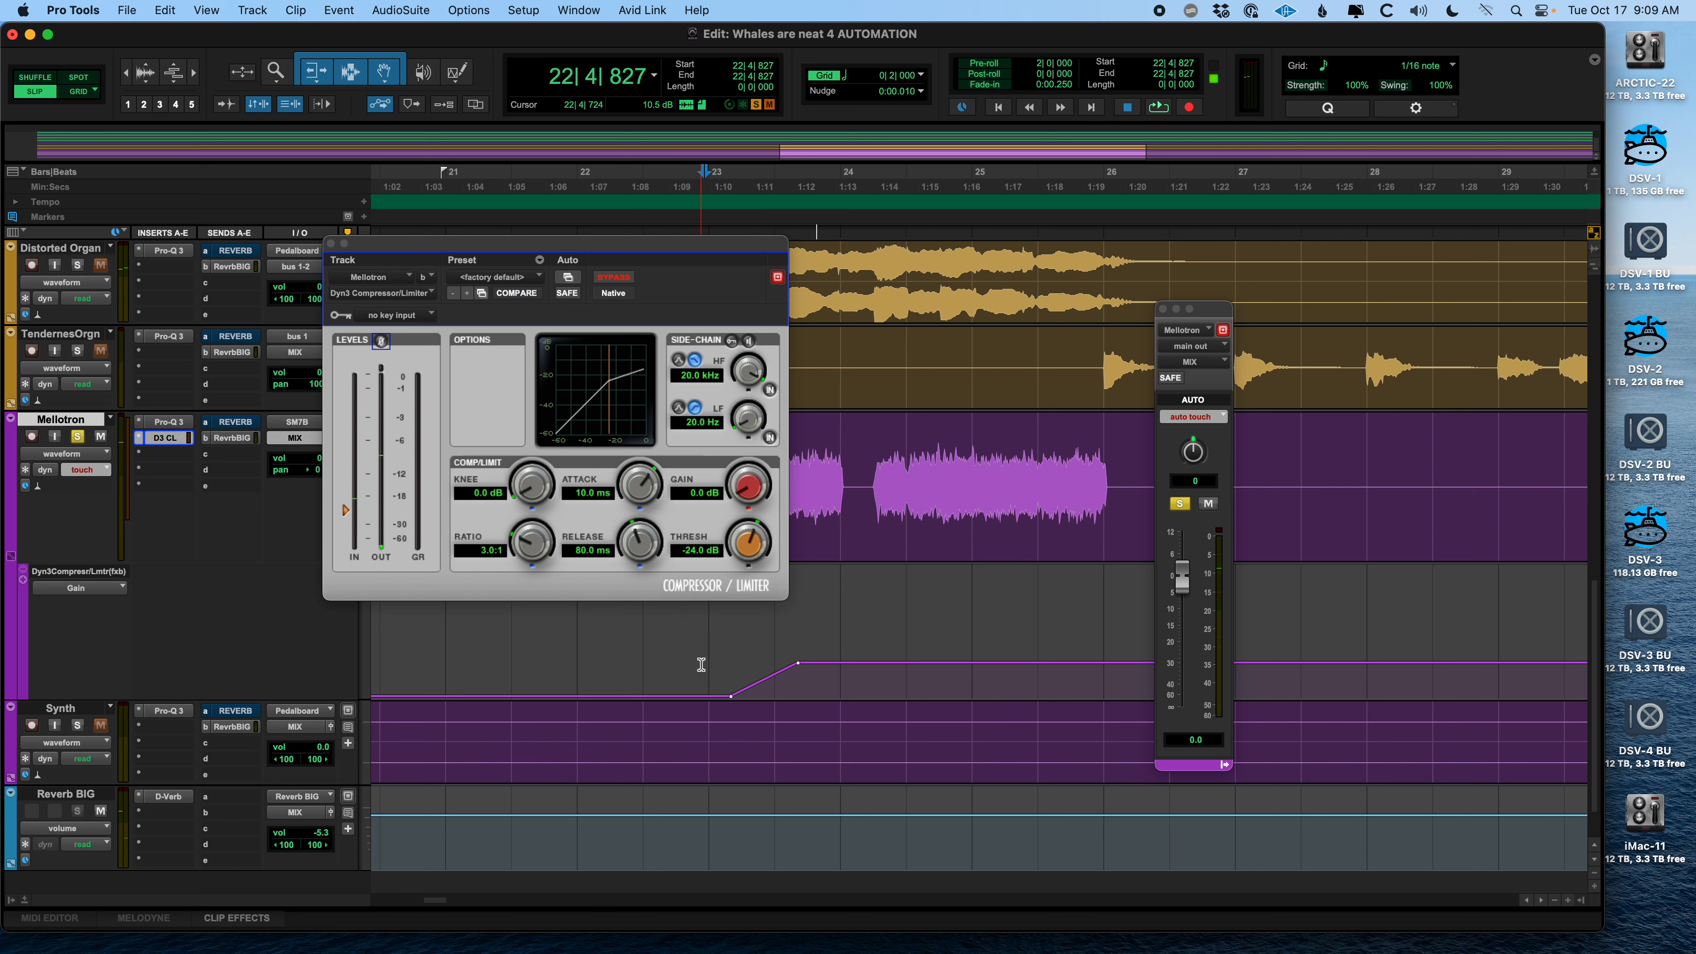
key(space)
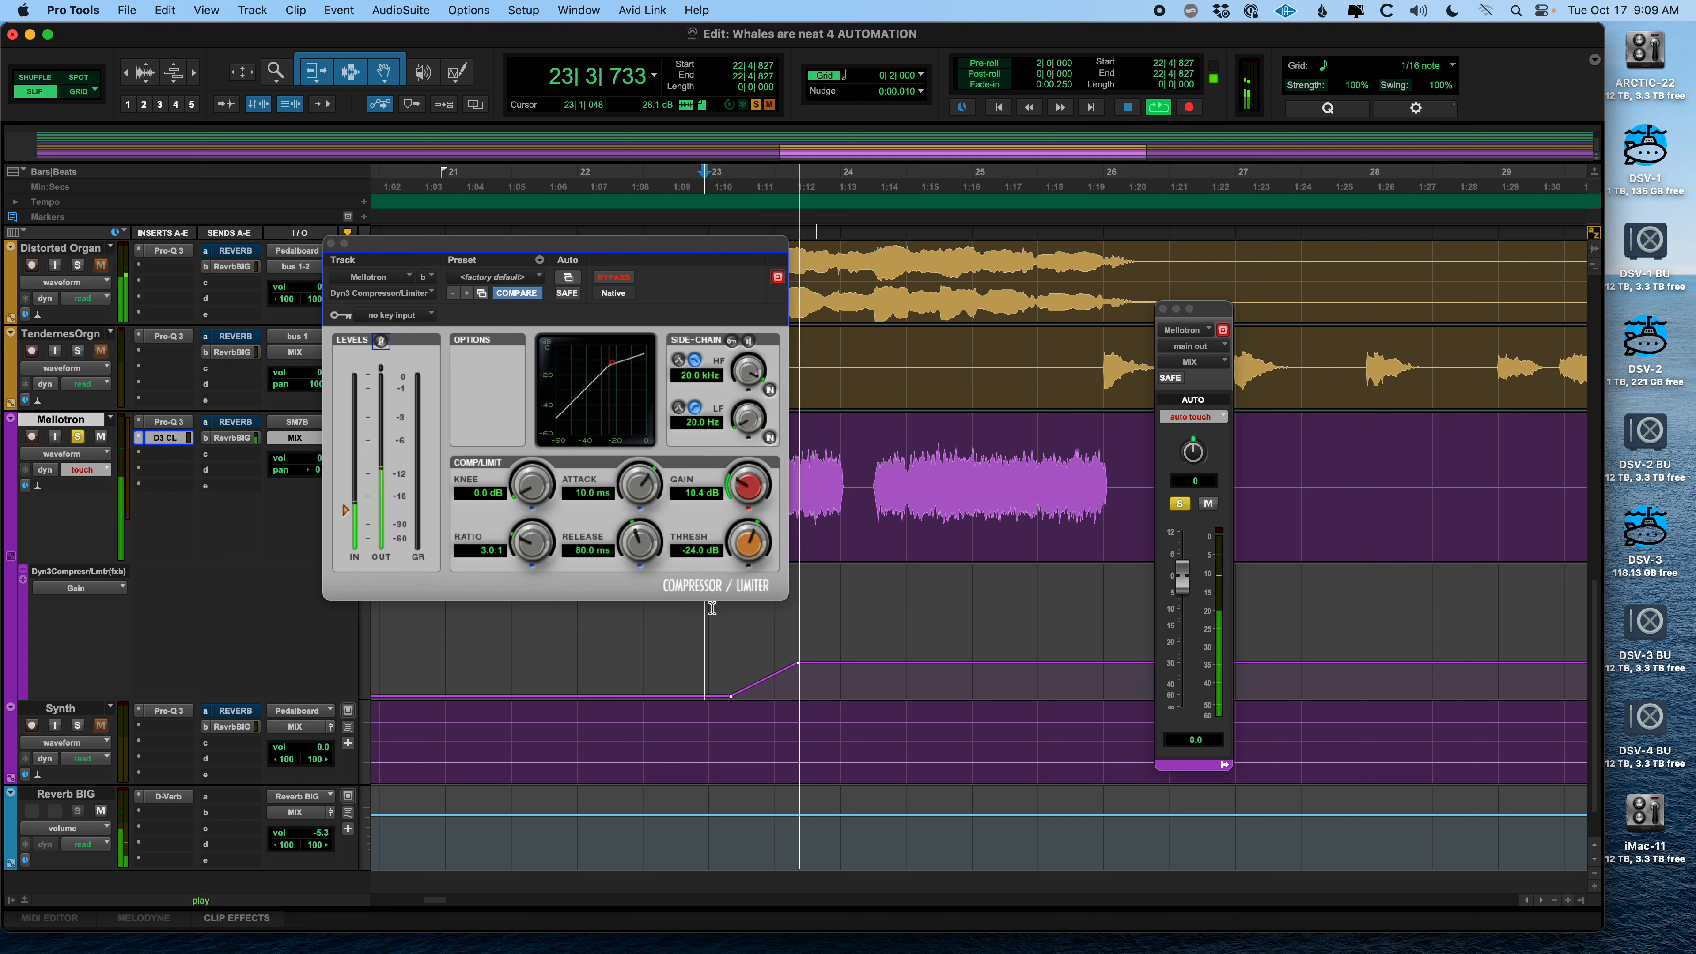
key(space)
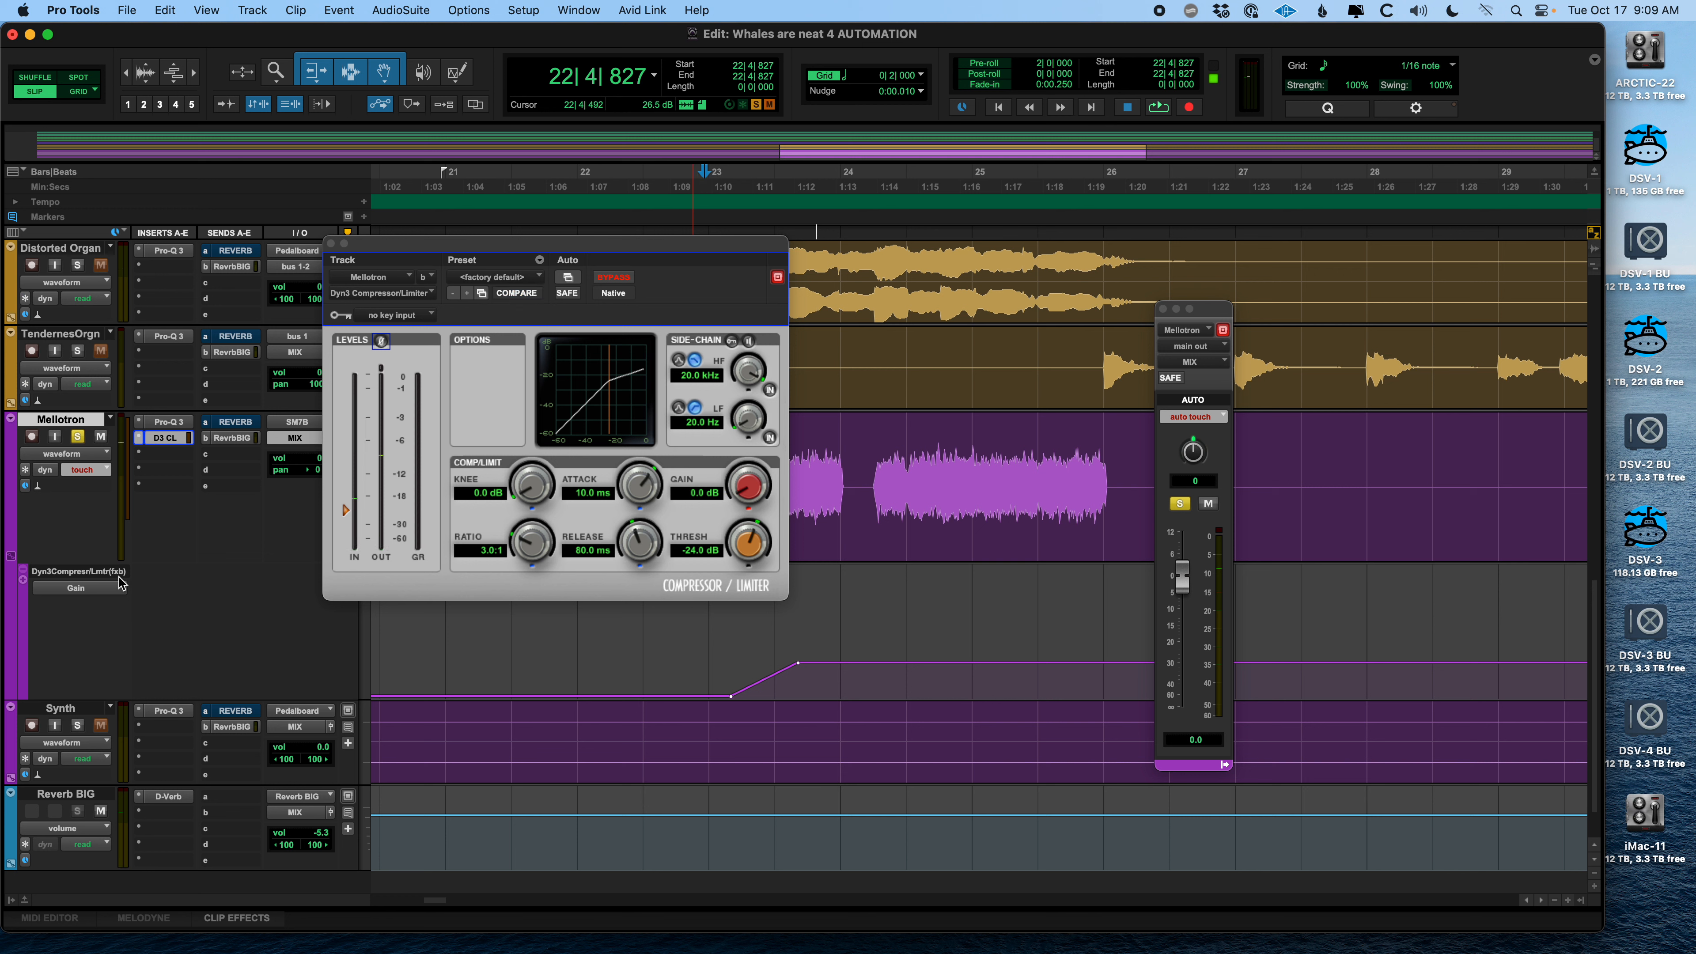
Show the compressor's Master Bypass automation in the Mellotron lane and switch it on from about bar 23 beat 1
click(106, 588)
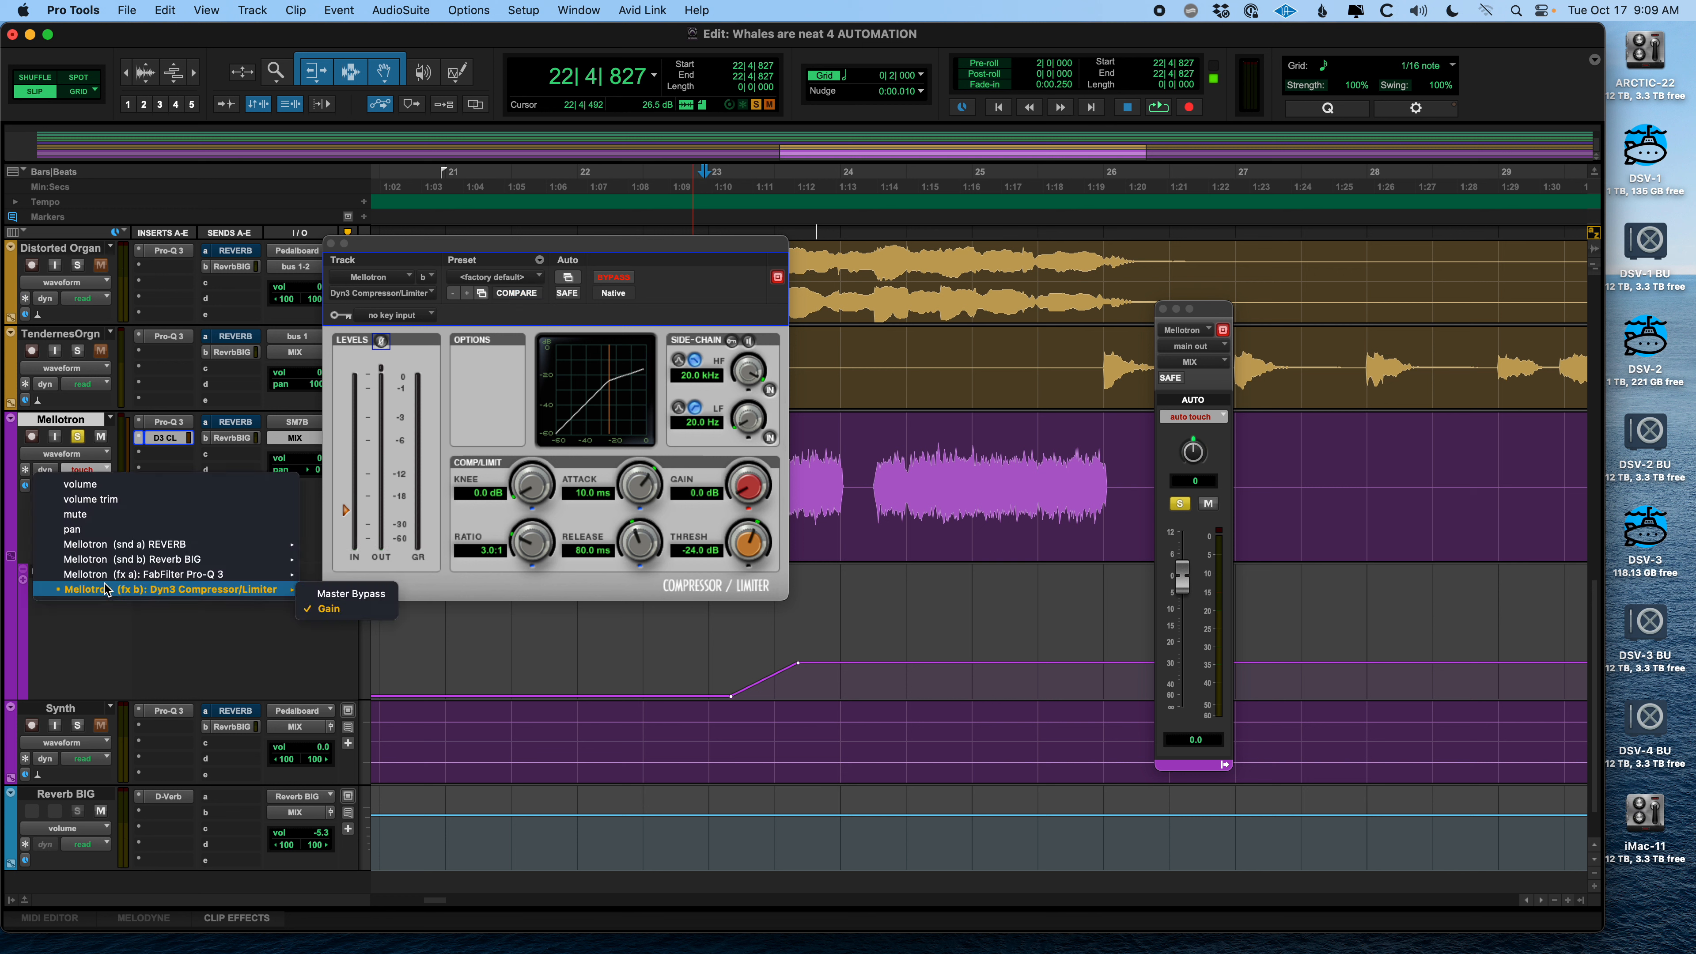
click(350, 594)
drag(665, 244, 615, 185)
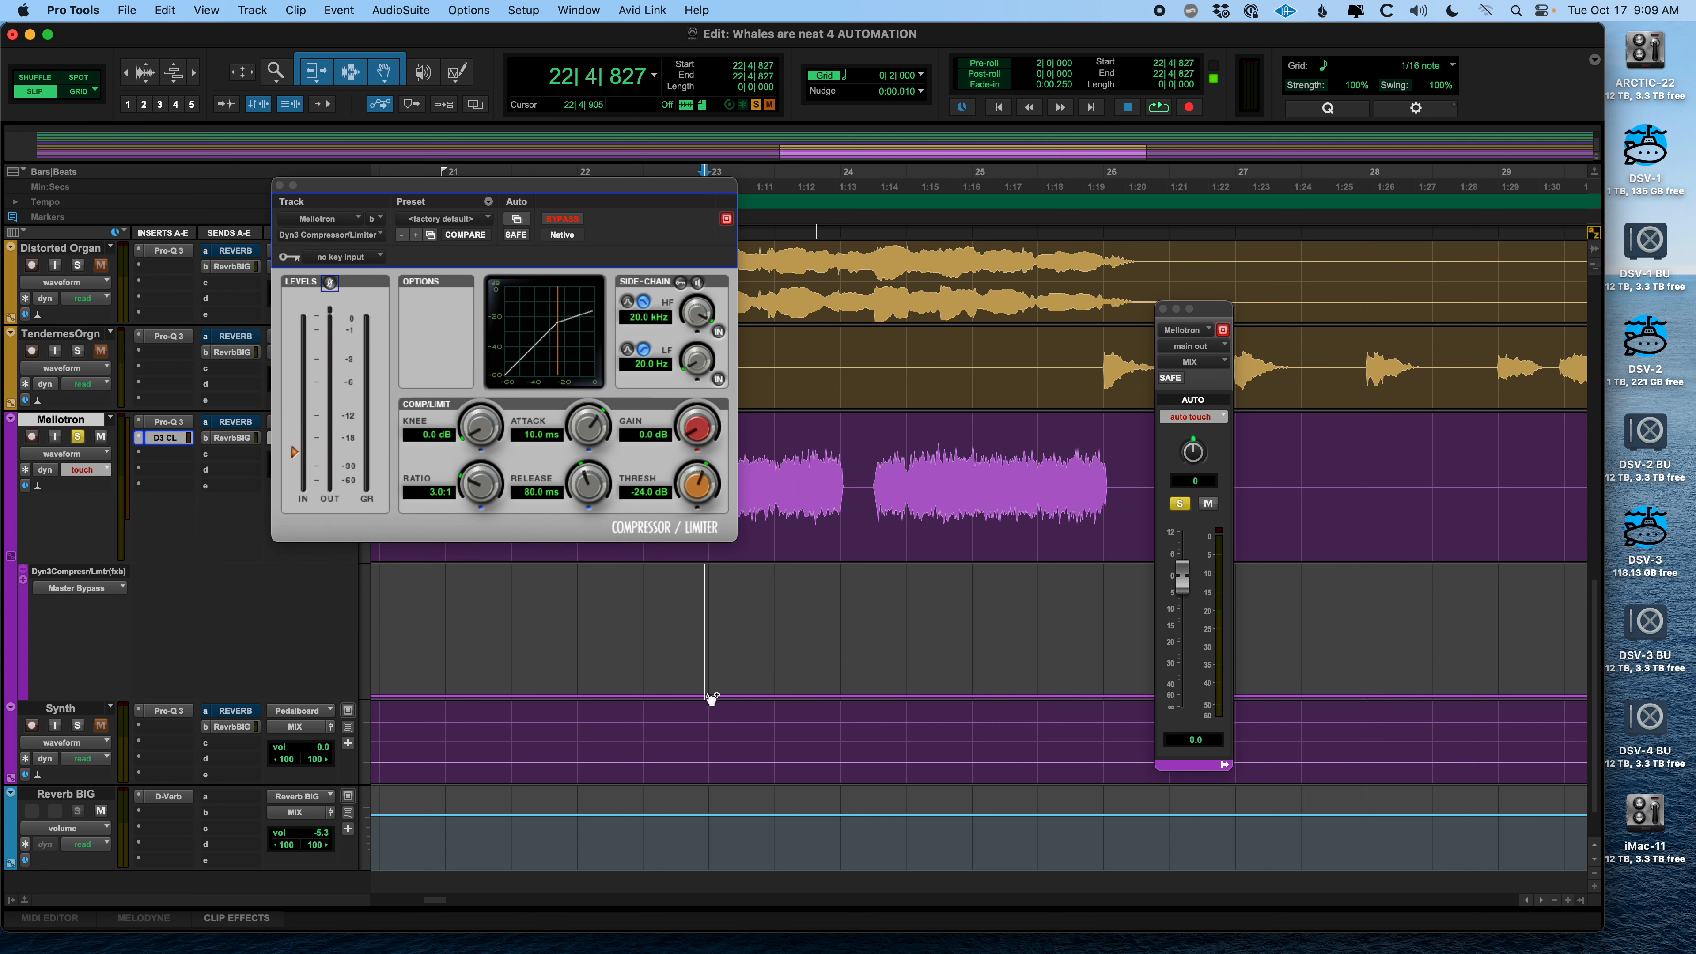
click(775, 697)
mouse_move(775, 697)
mouse_down()
mouse_move(761, 566)
mouse_move(724, 566)
mouse_up()
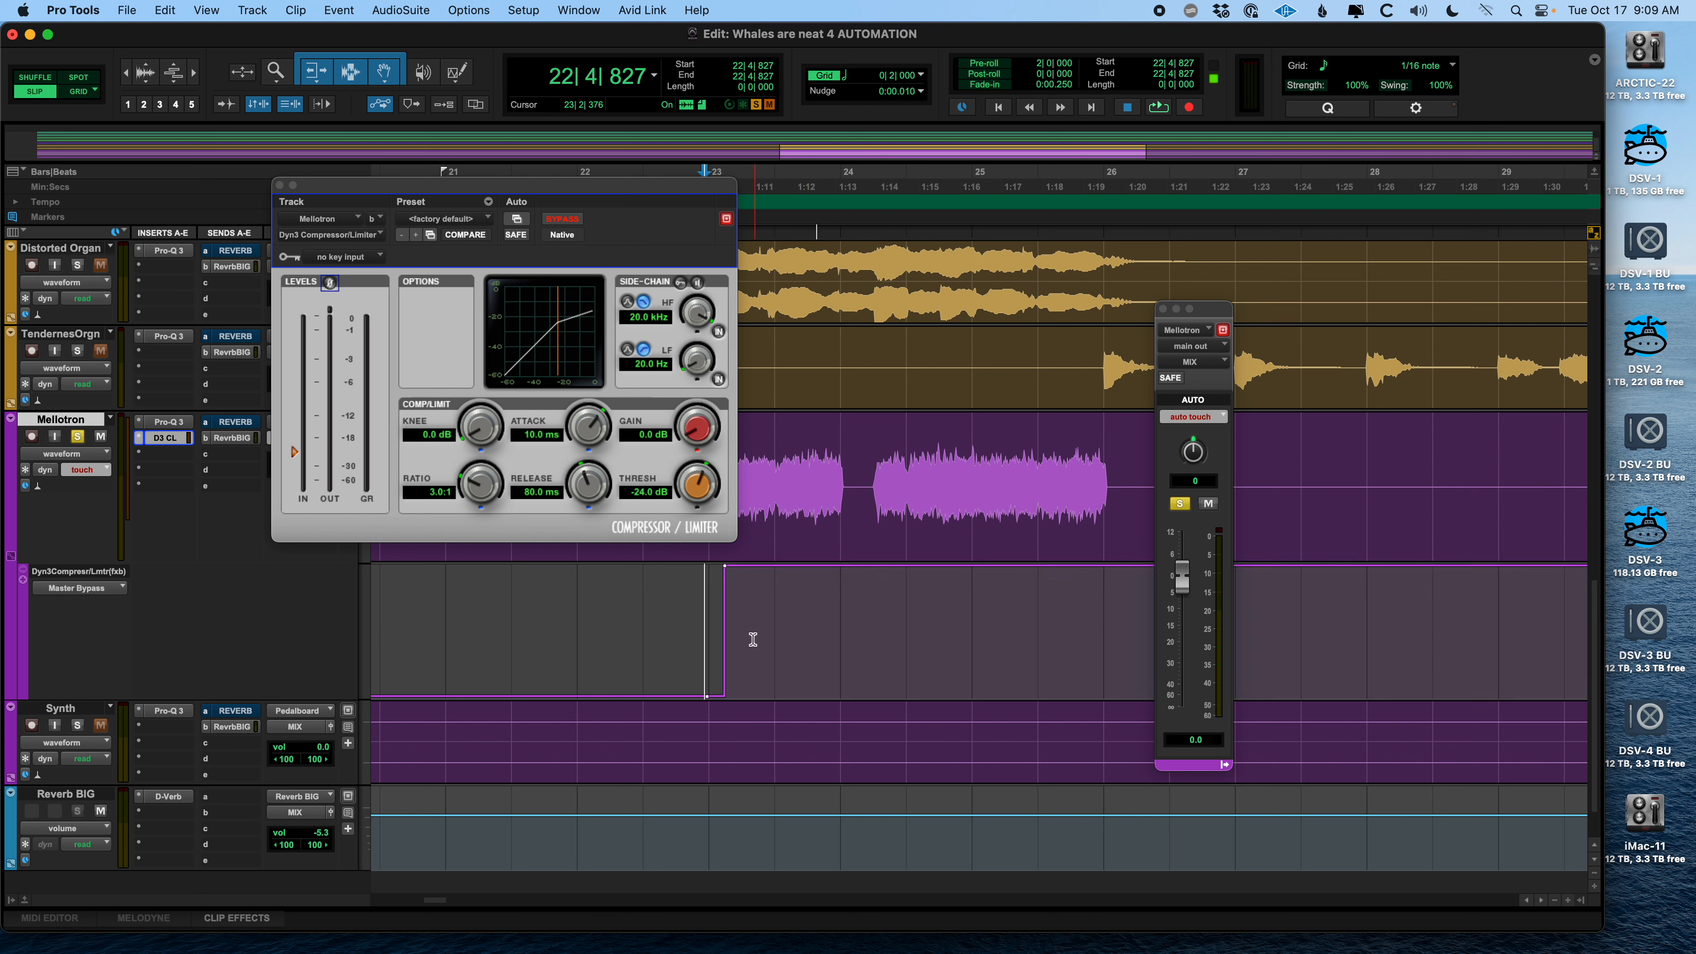
Play the compressor bypass automation twice from about bar 22 beat 1
click(643, 602)
click(582, 605)
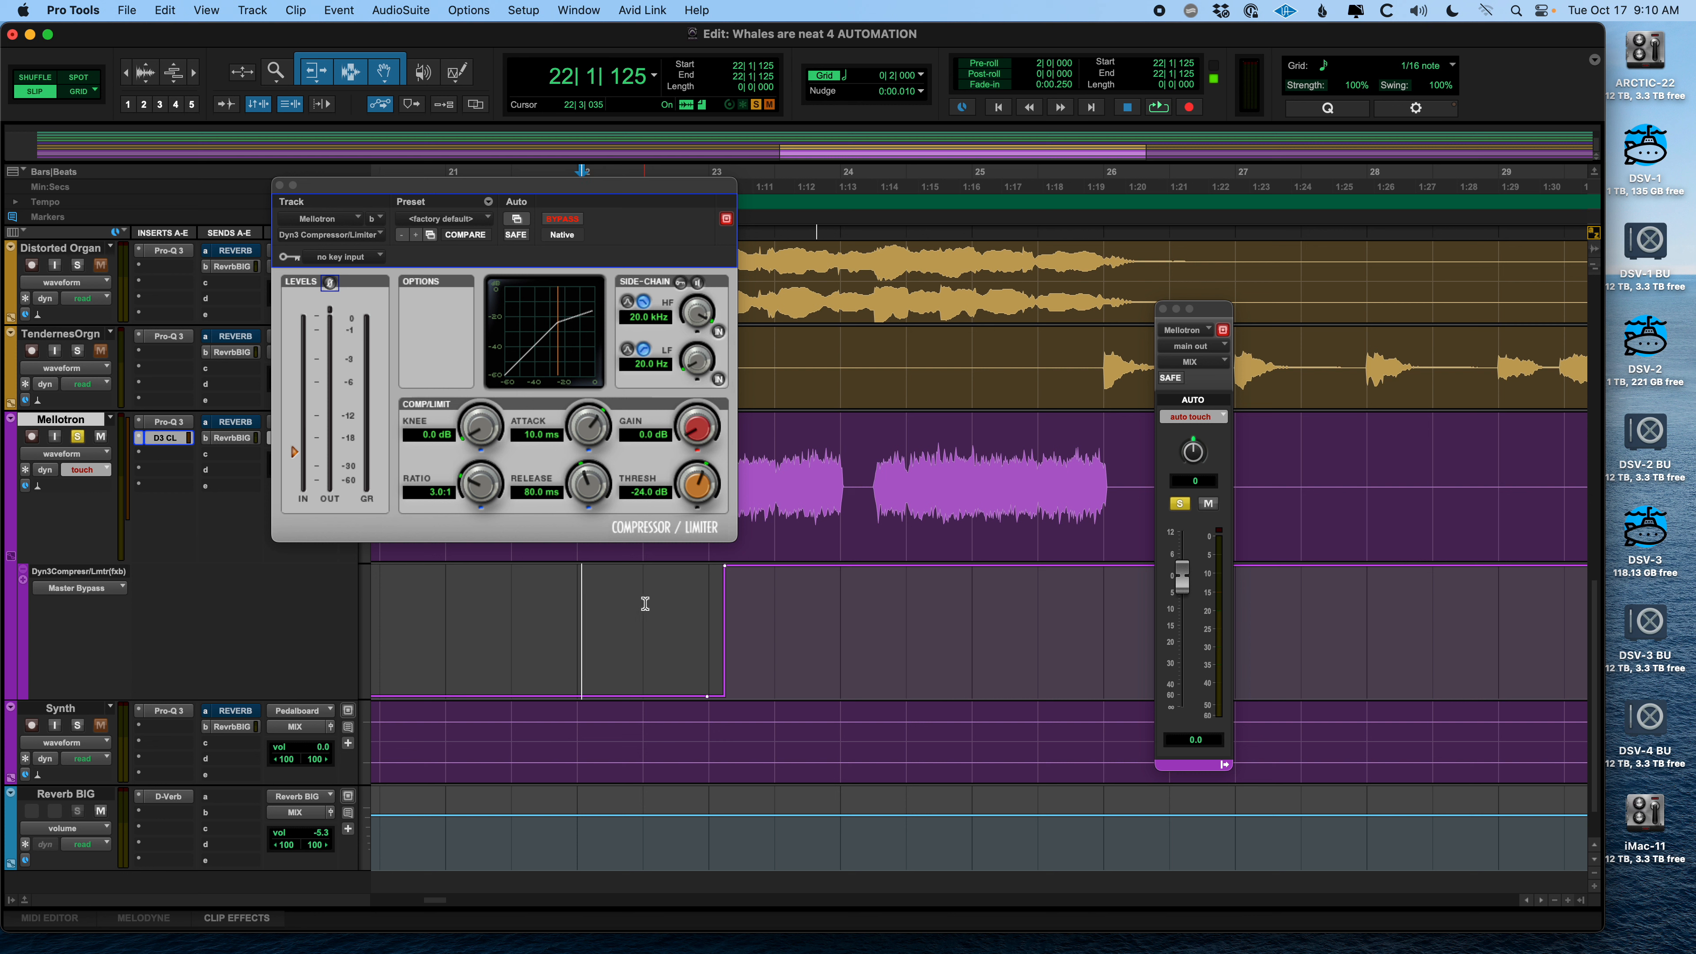
key(space)
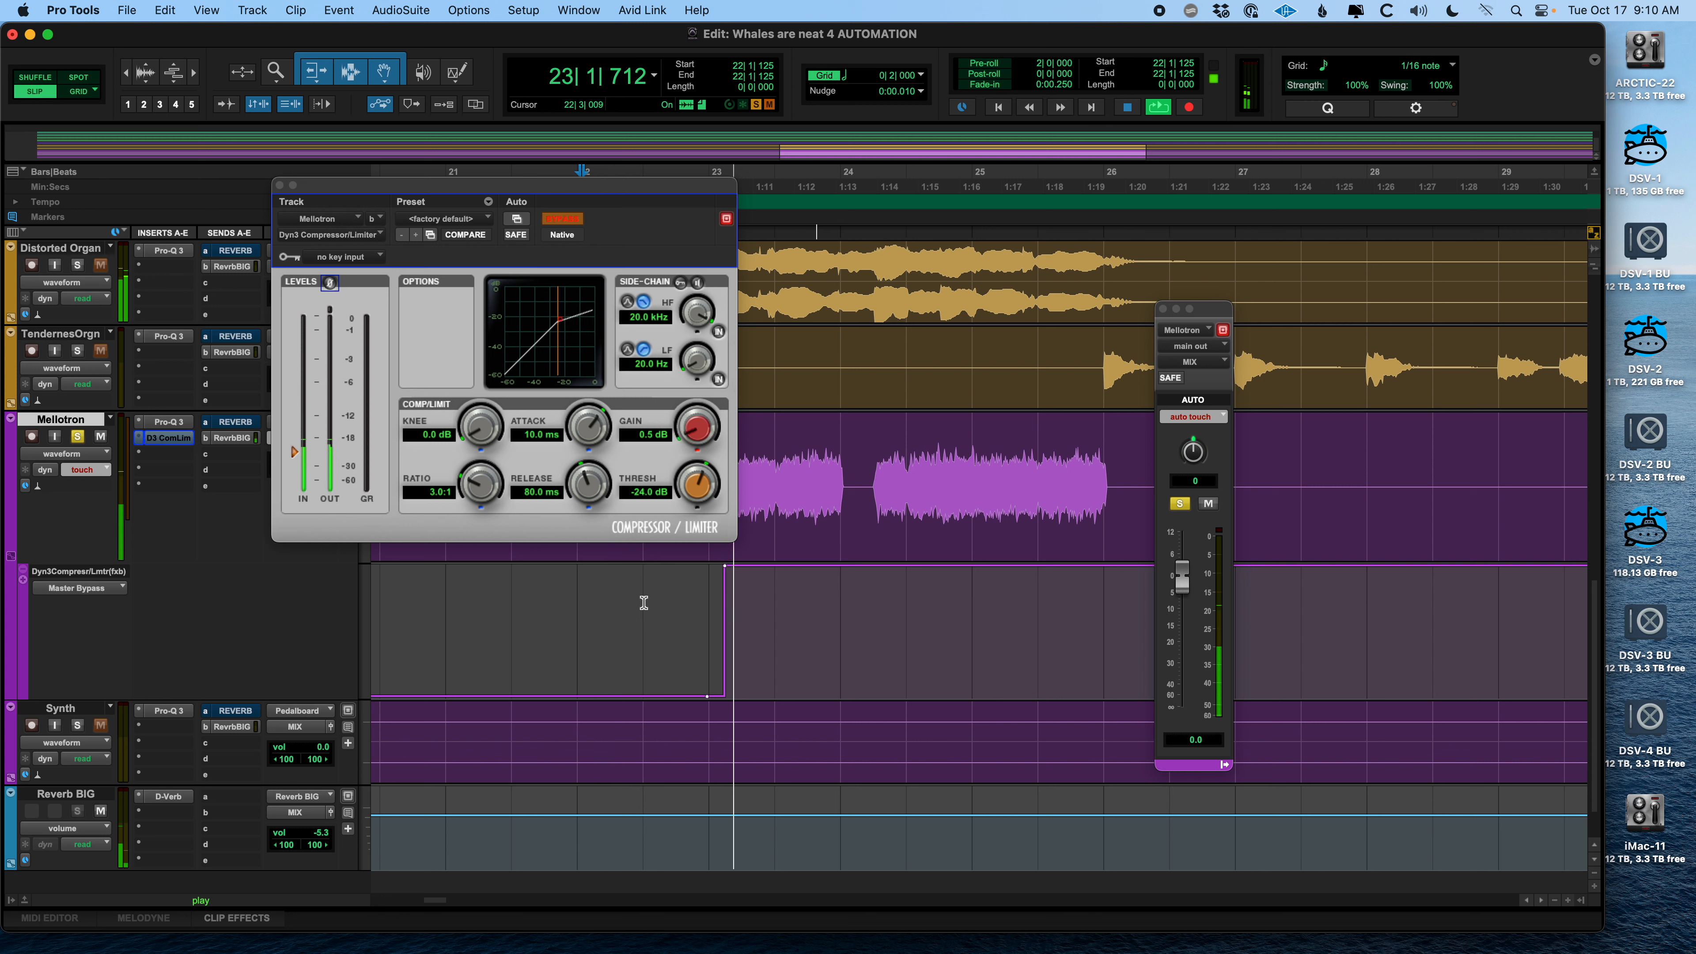
key(space)
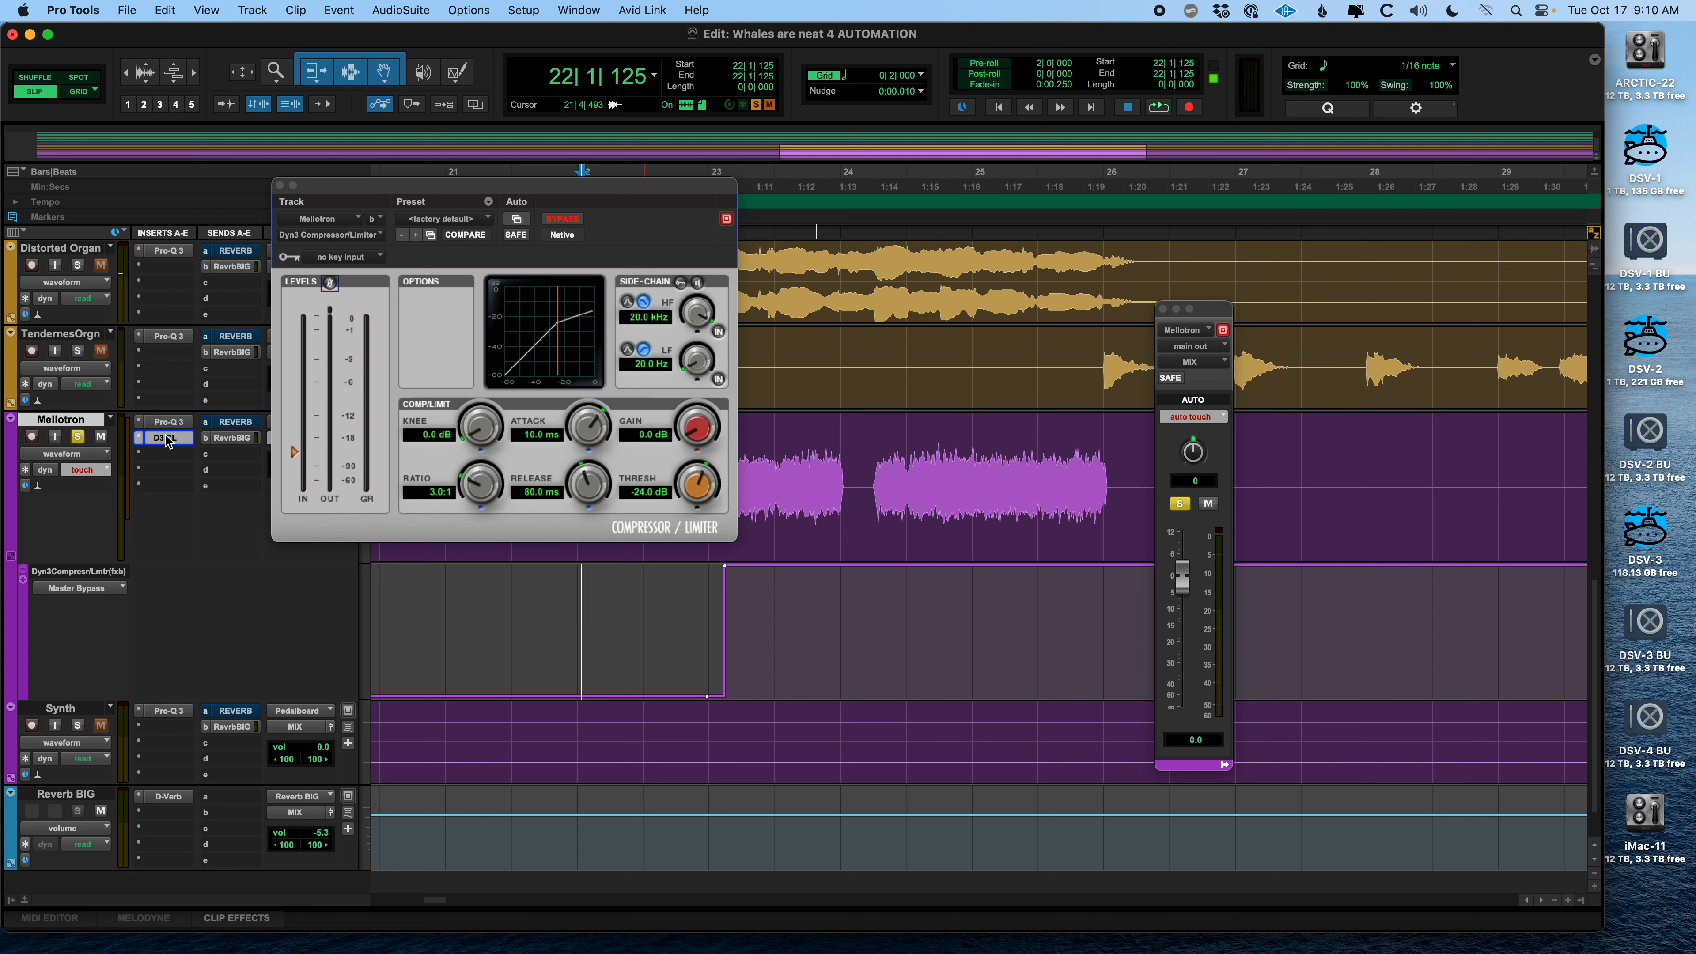
key(space)
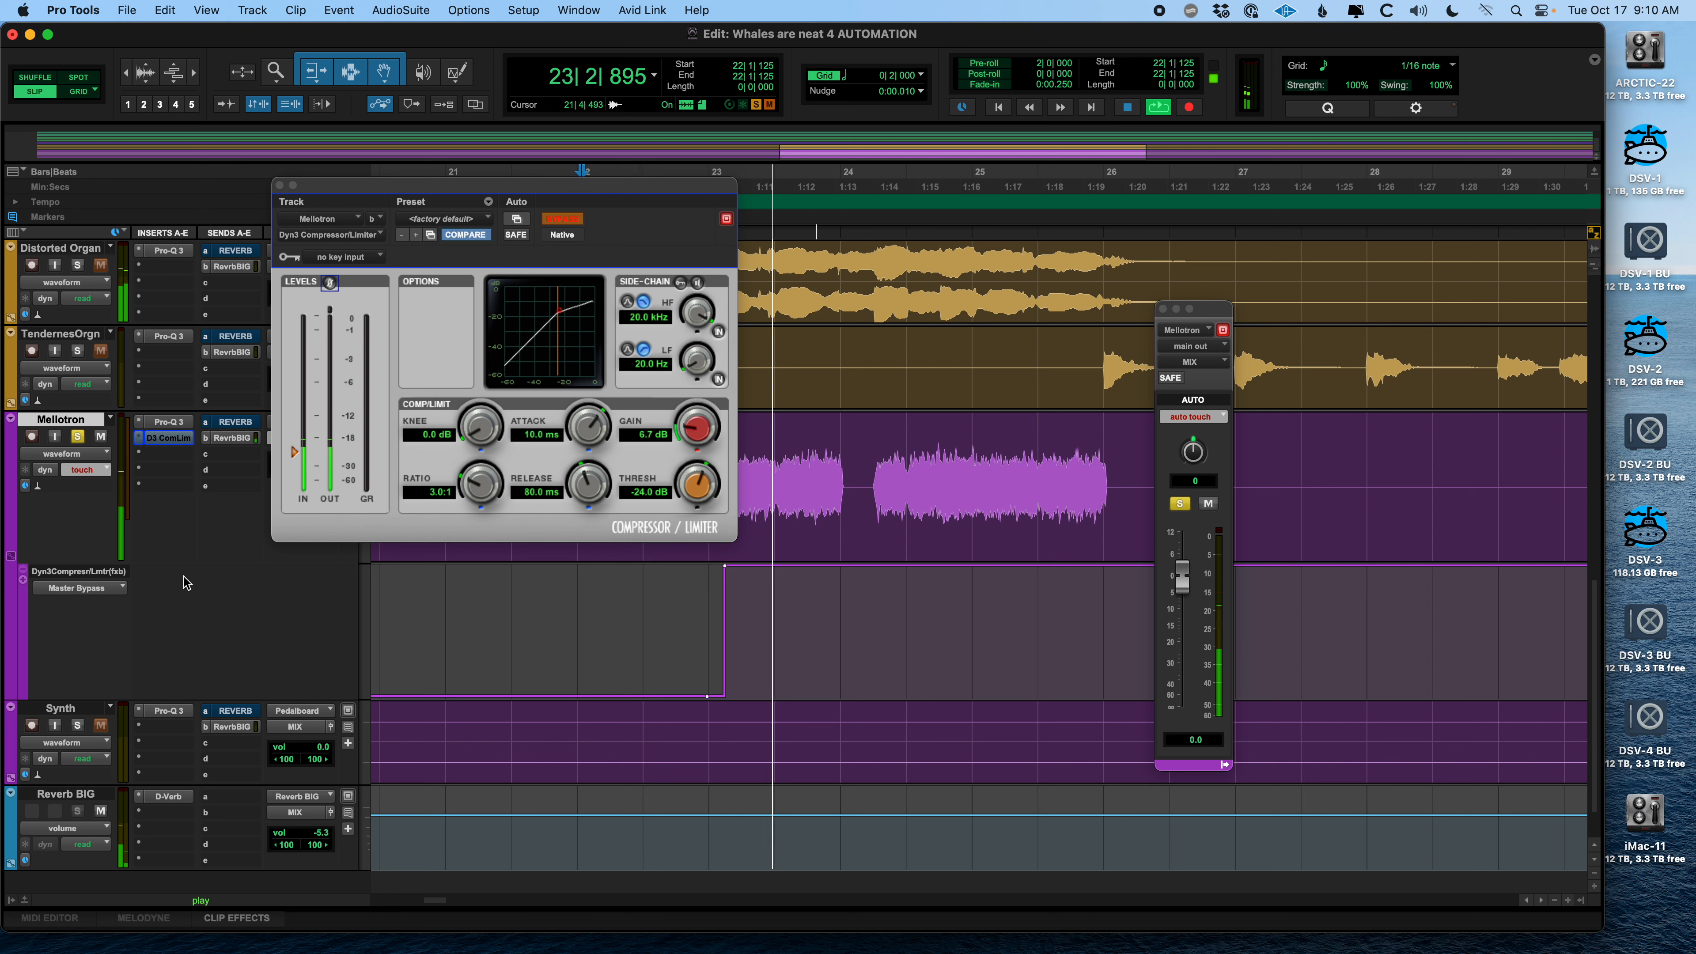
key(space)
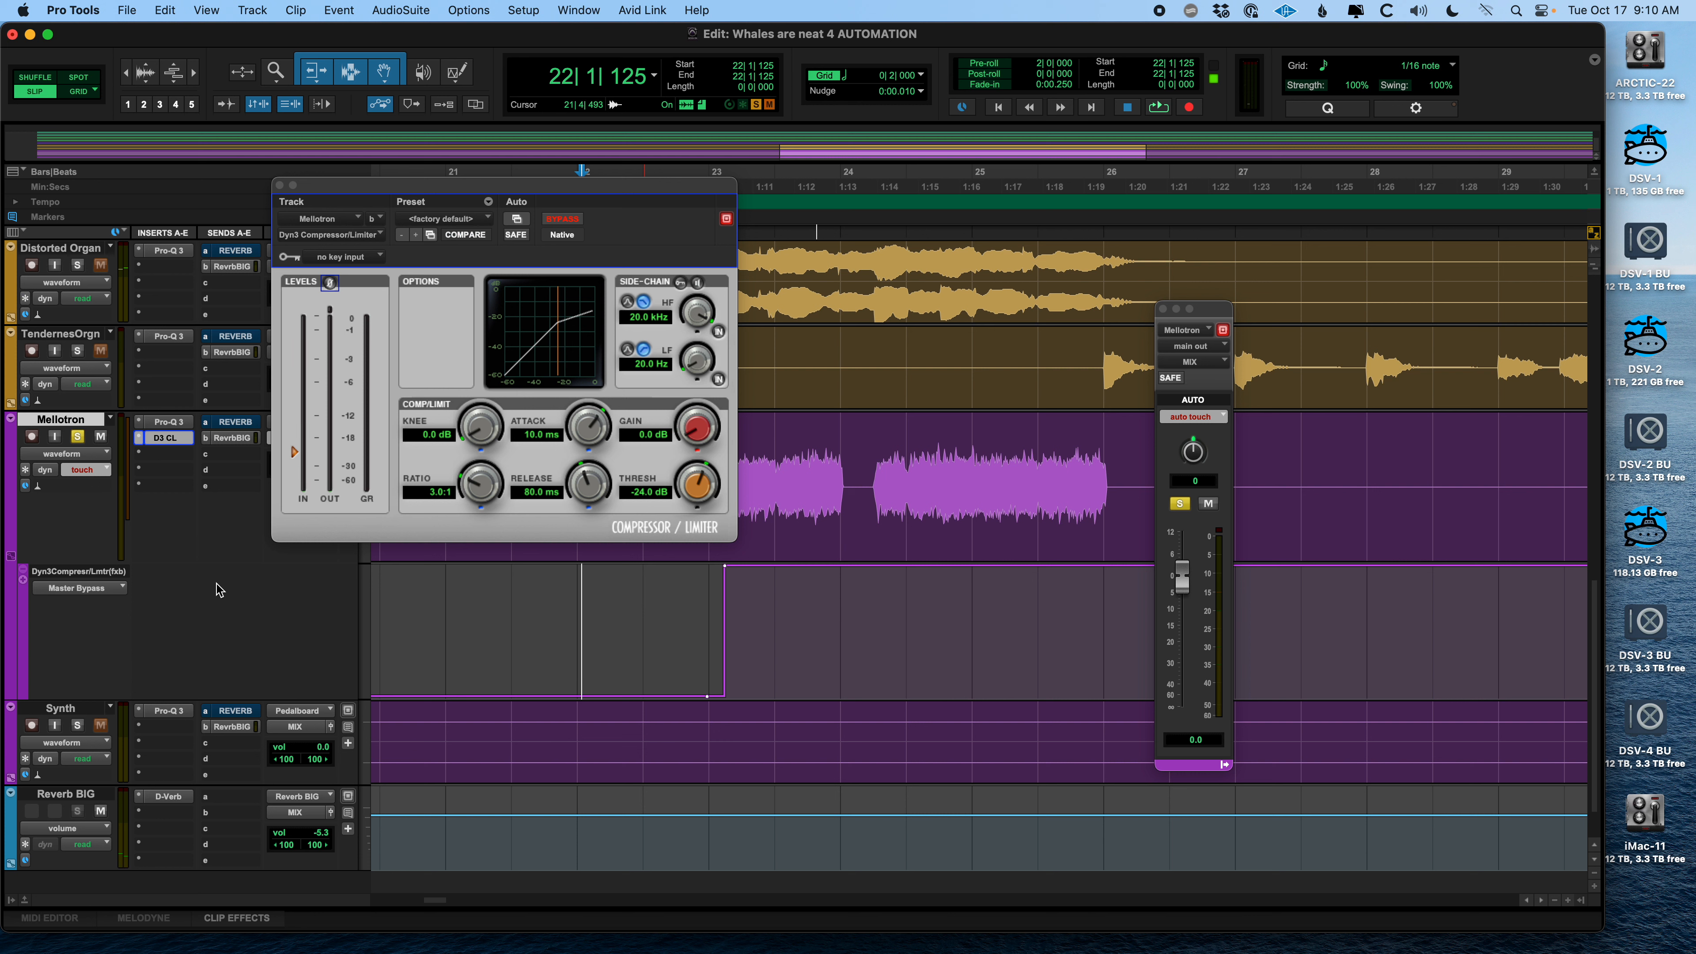
Remove the Dyn3 Compressor/Limiter and its automation data from the Mellotron track and close the emptied plug-in window
click(140, 441)
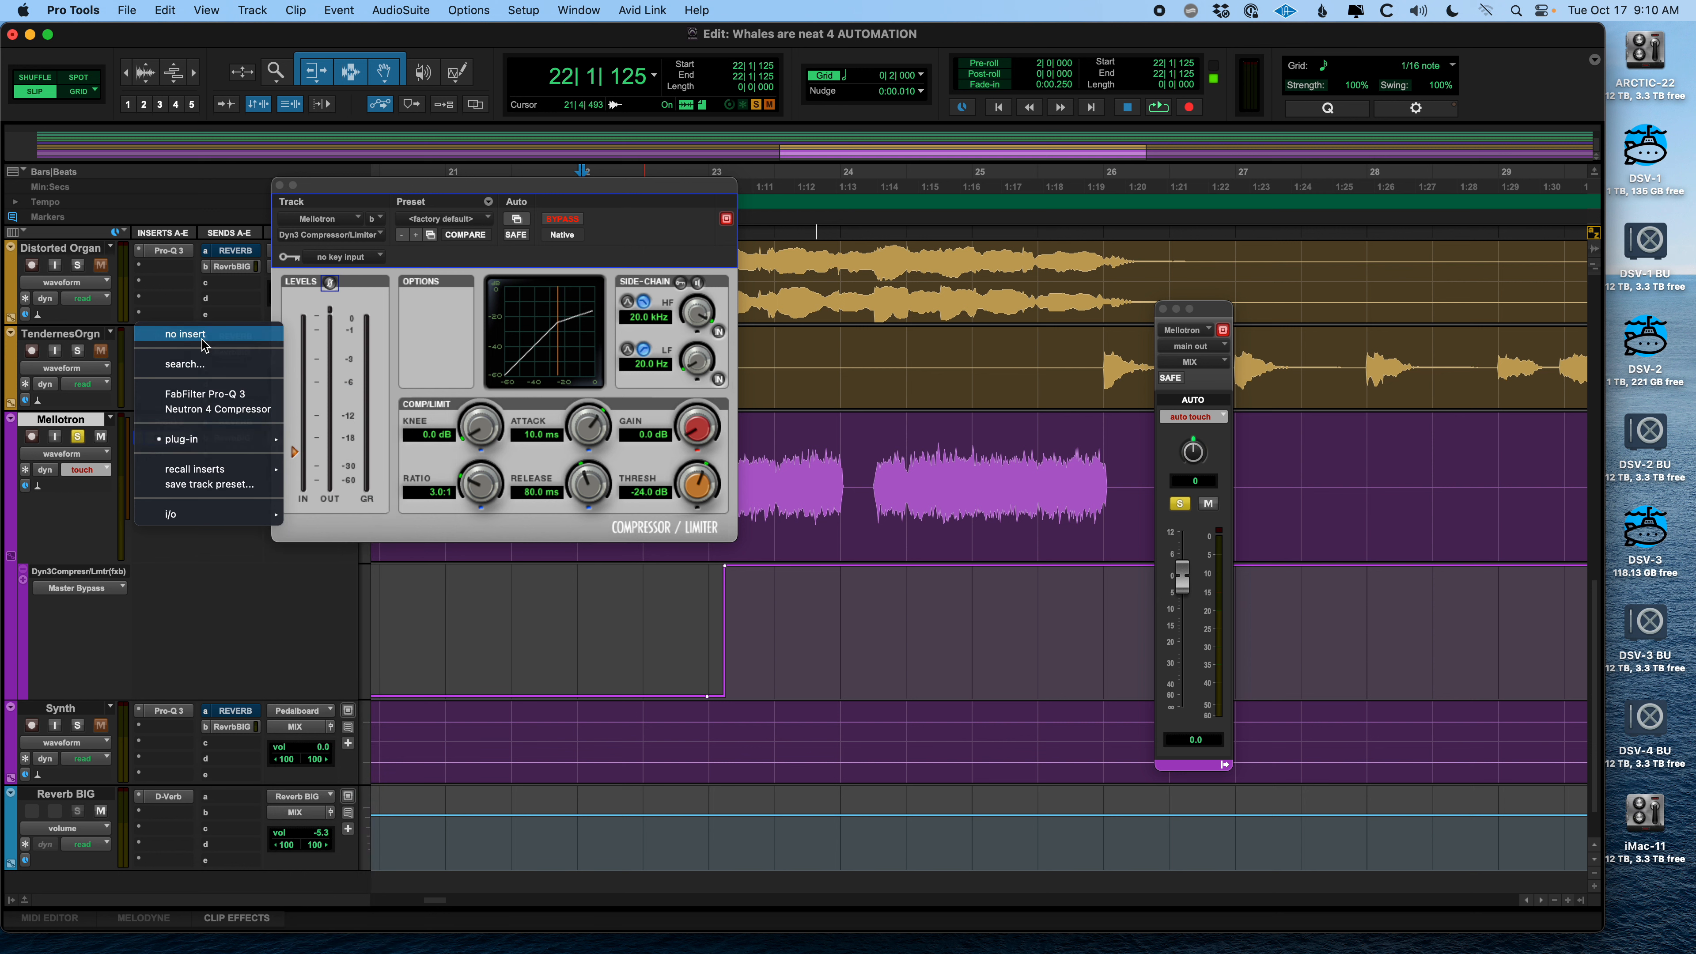
click(185, 334)
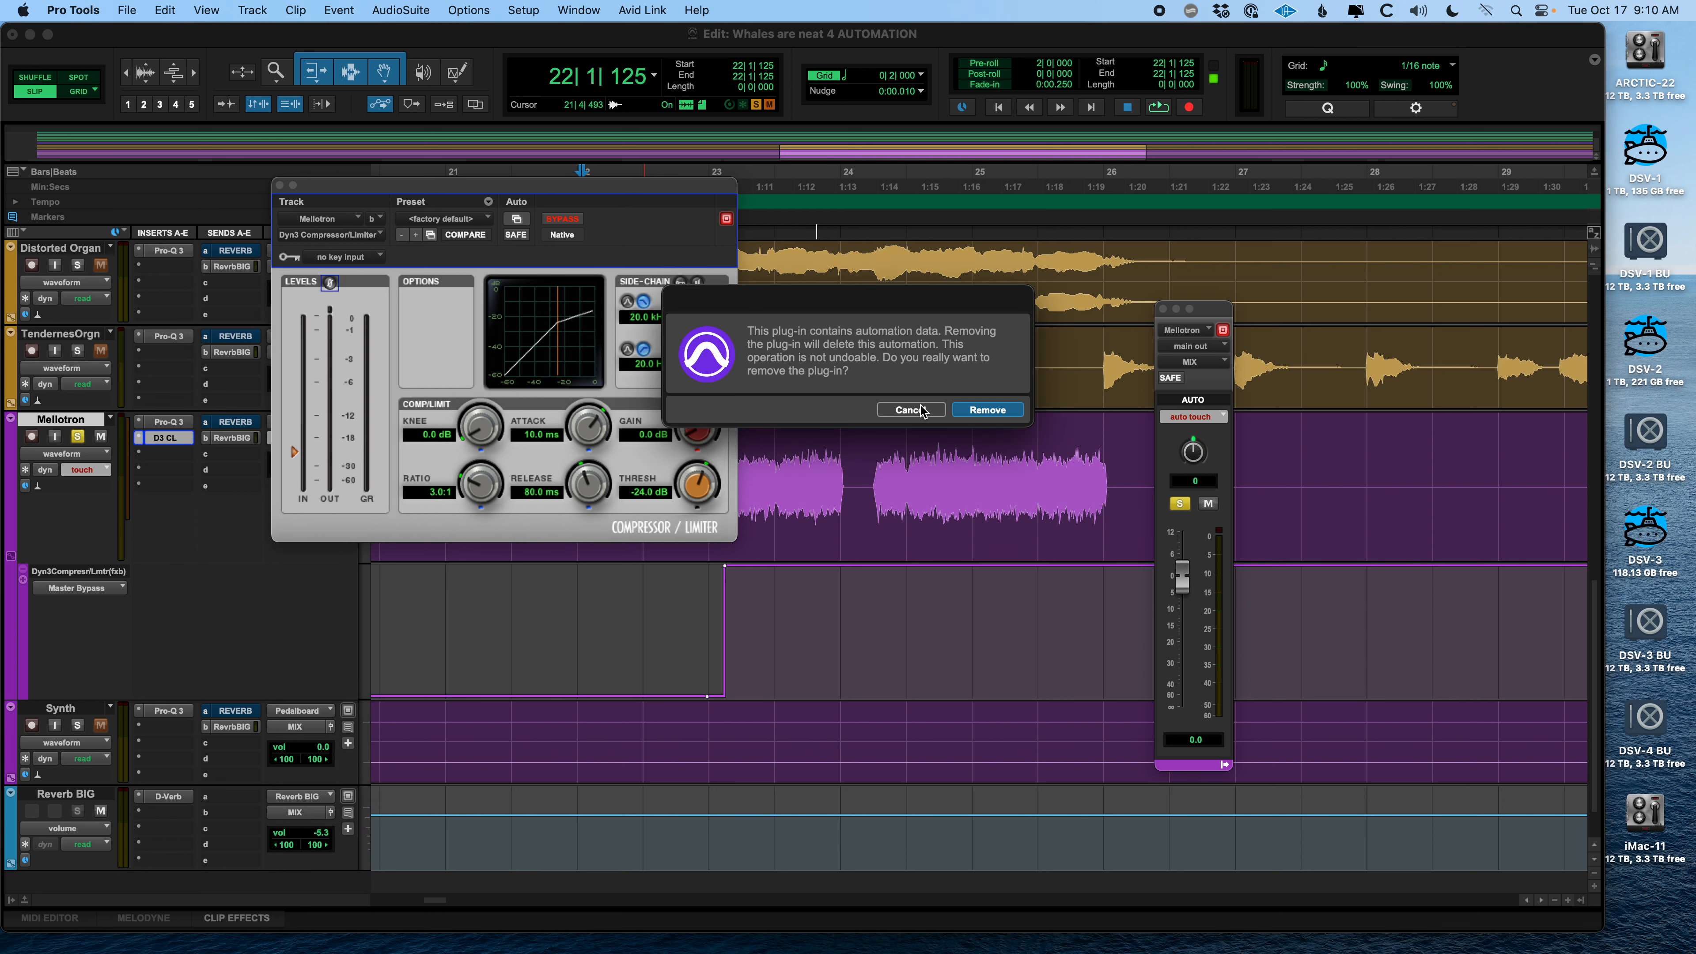
click(992, 411)
click(690, 554)
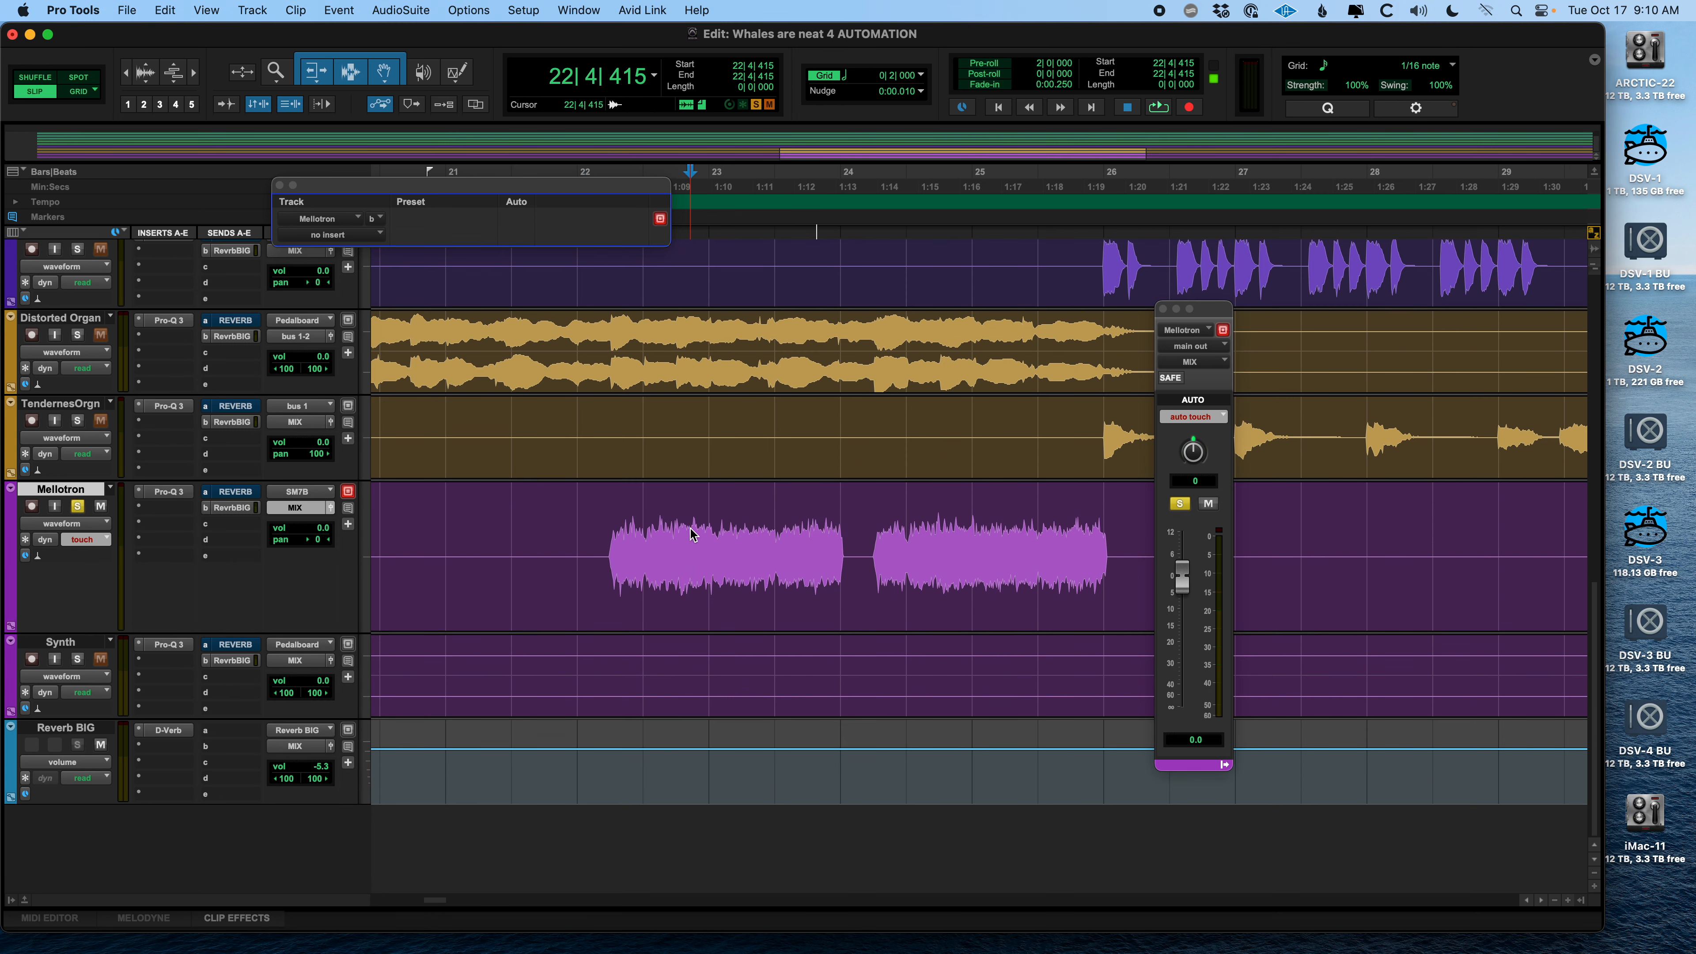
click(280, 188)
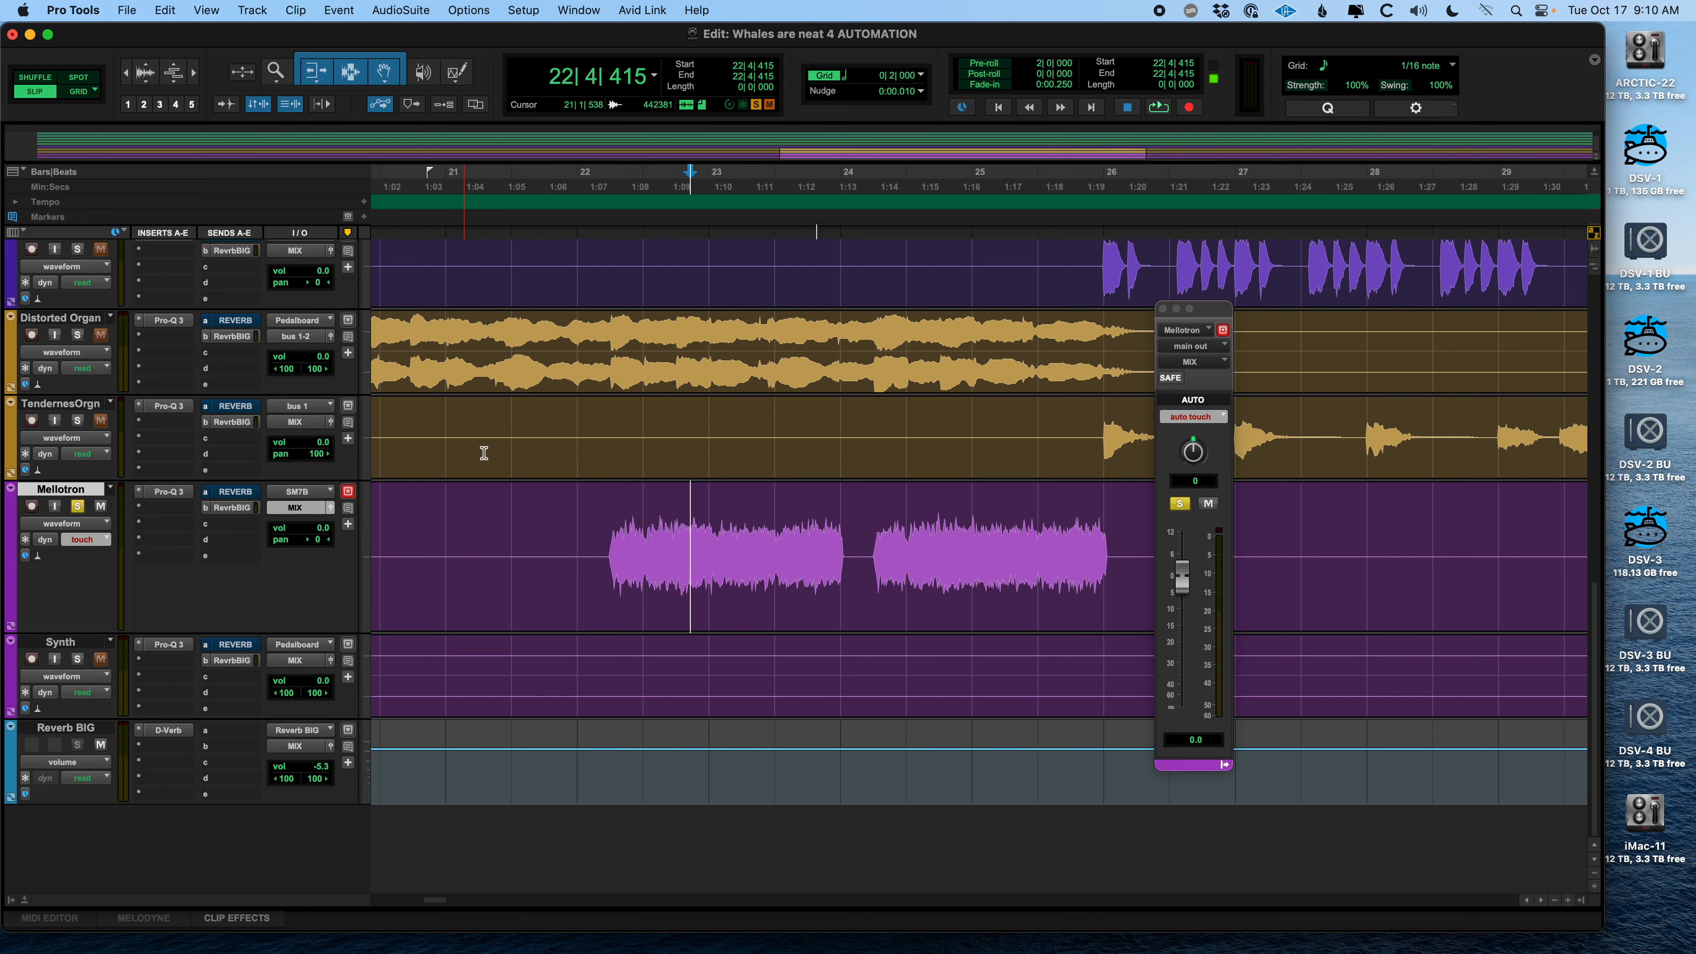
click(685, 517)
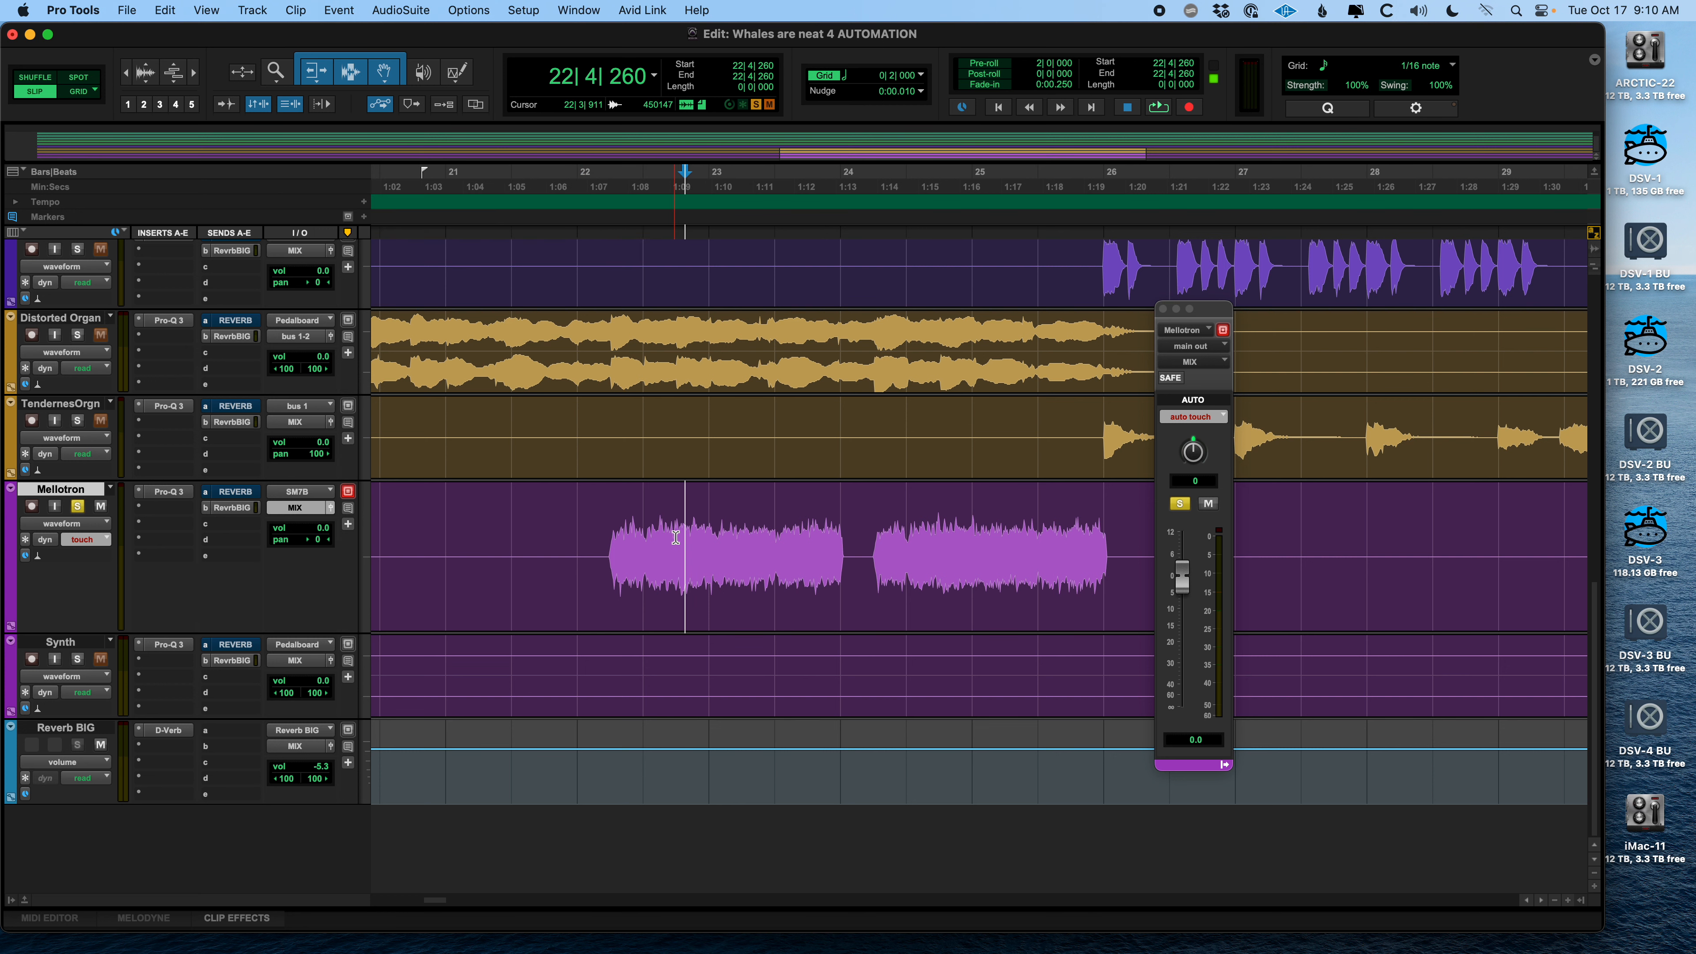
key(r)
key(r)
key(r)
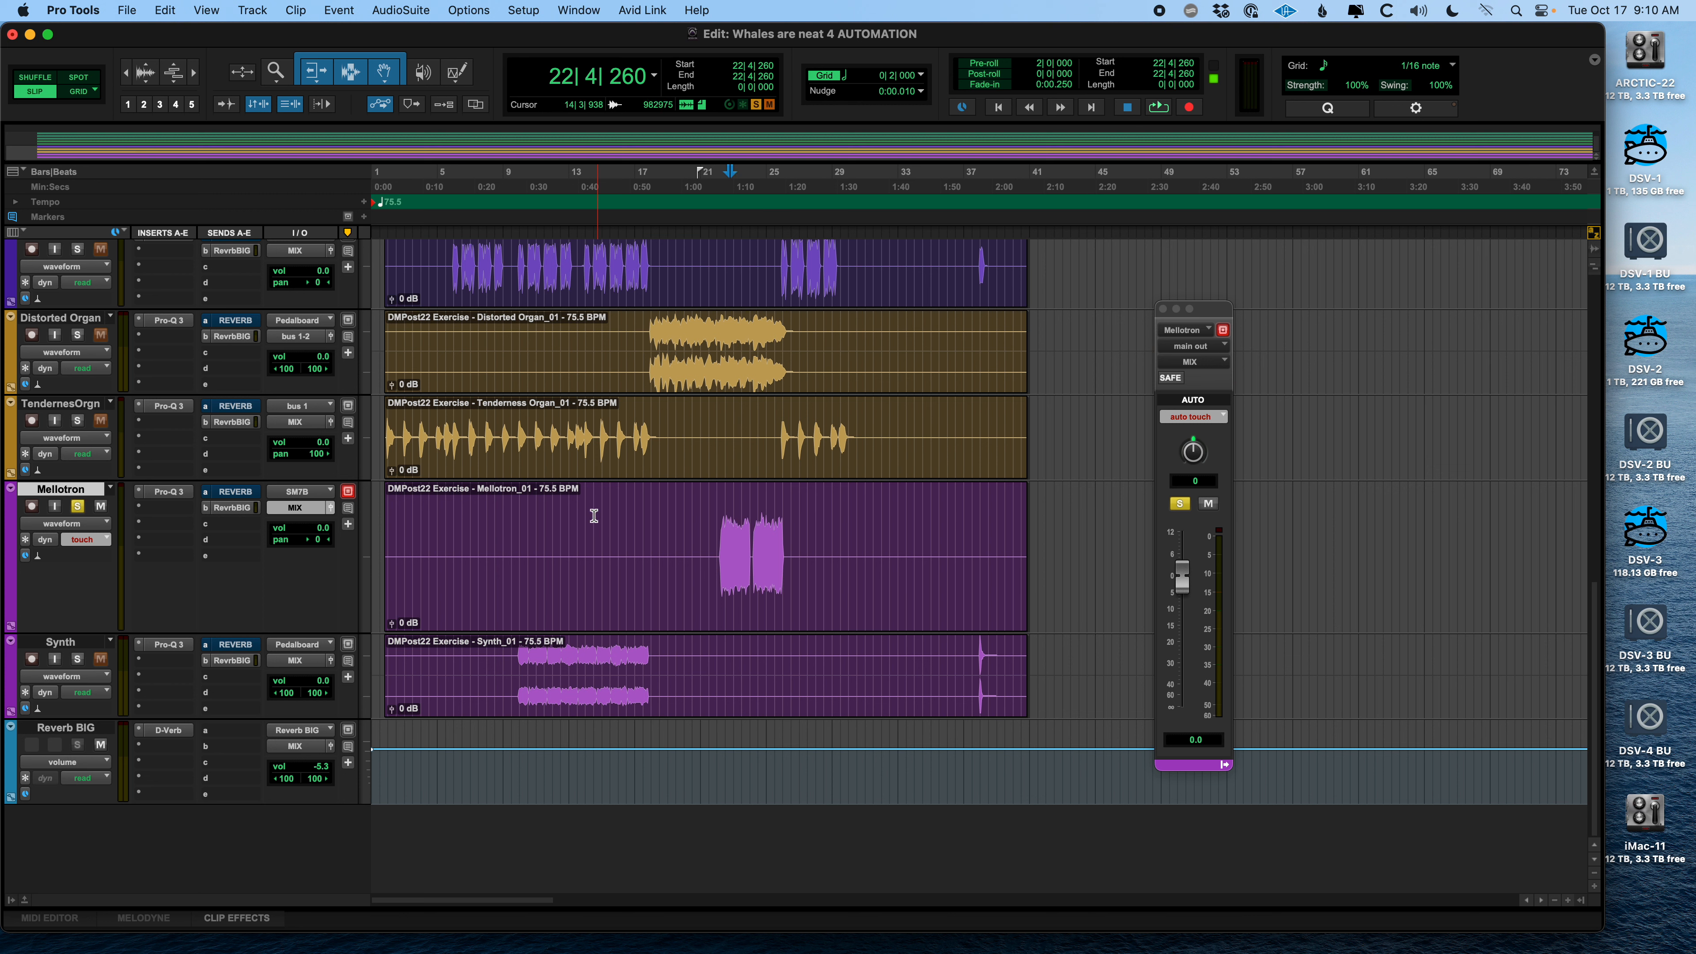
click(713, 542)
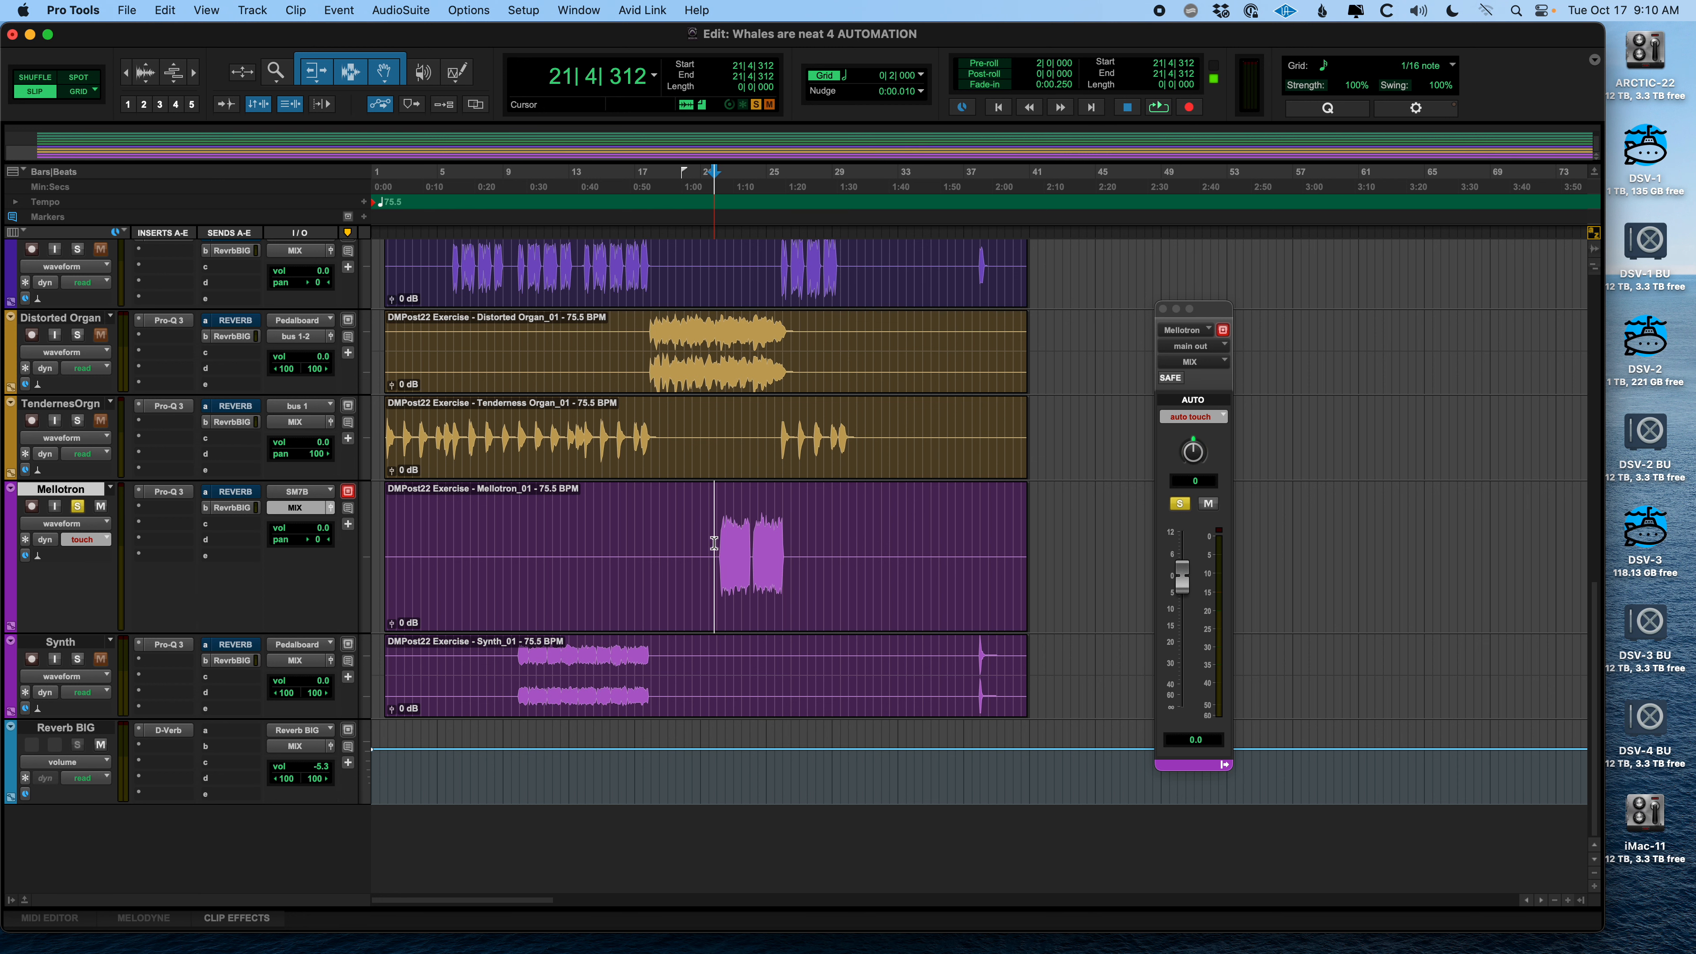
key(t)
key(t)
key(t)
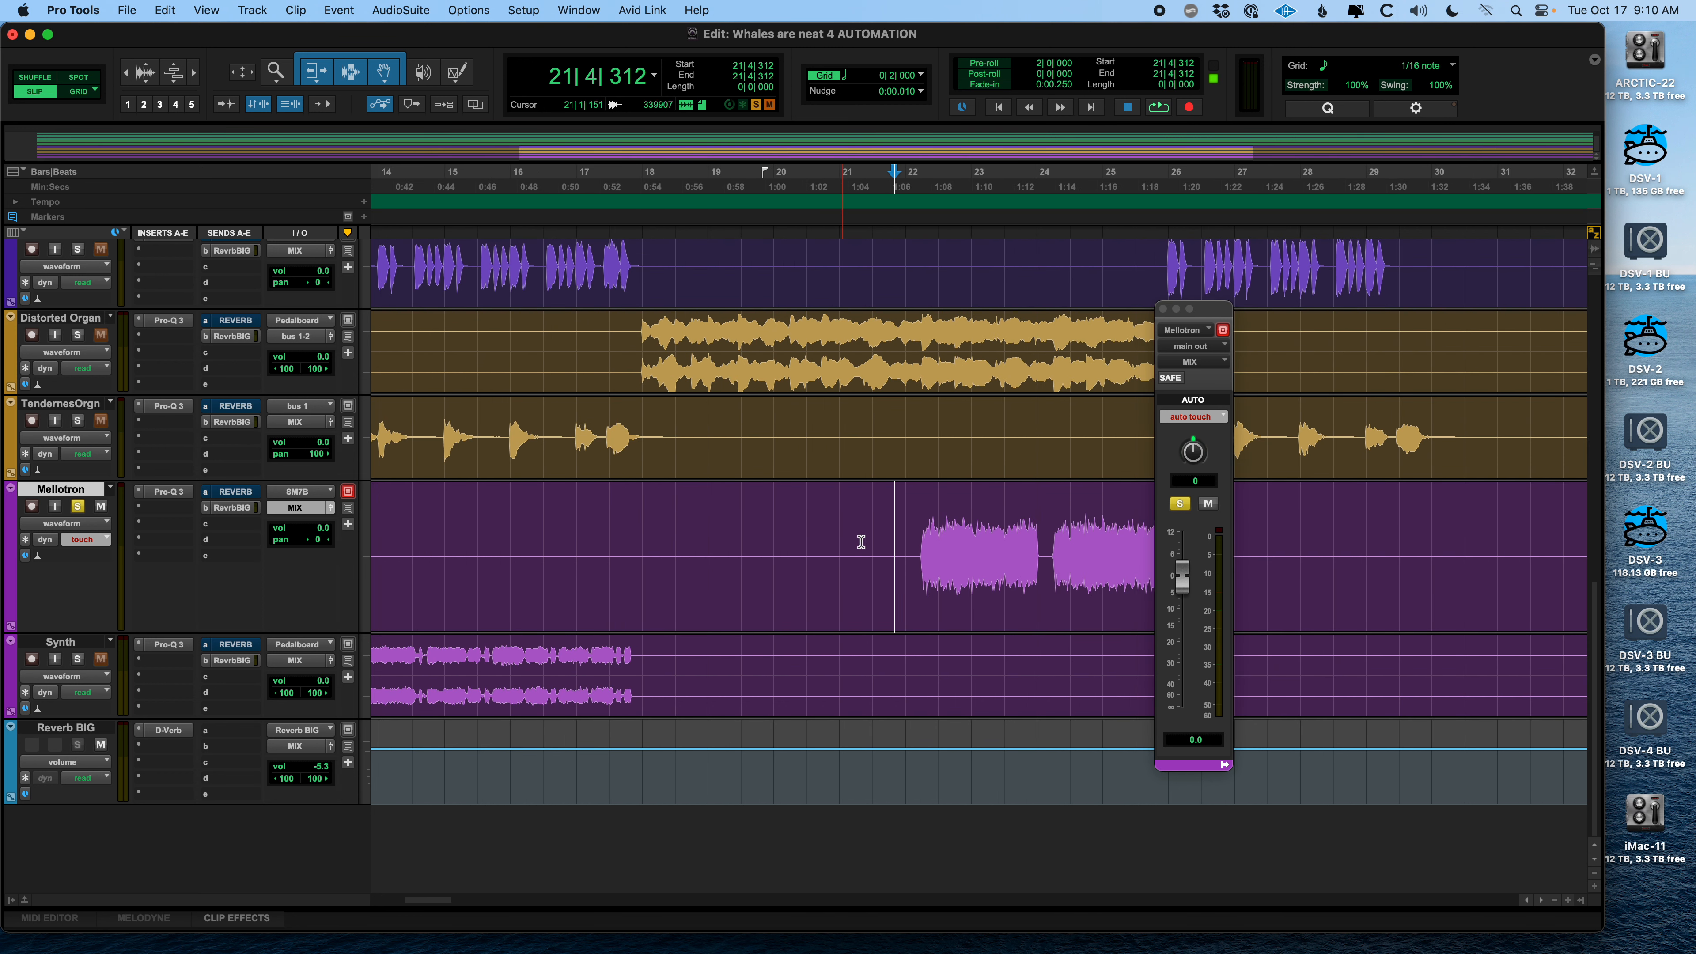
click(963, 538)
scroll(954, 539, right, 3)
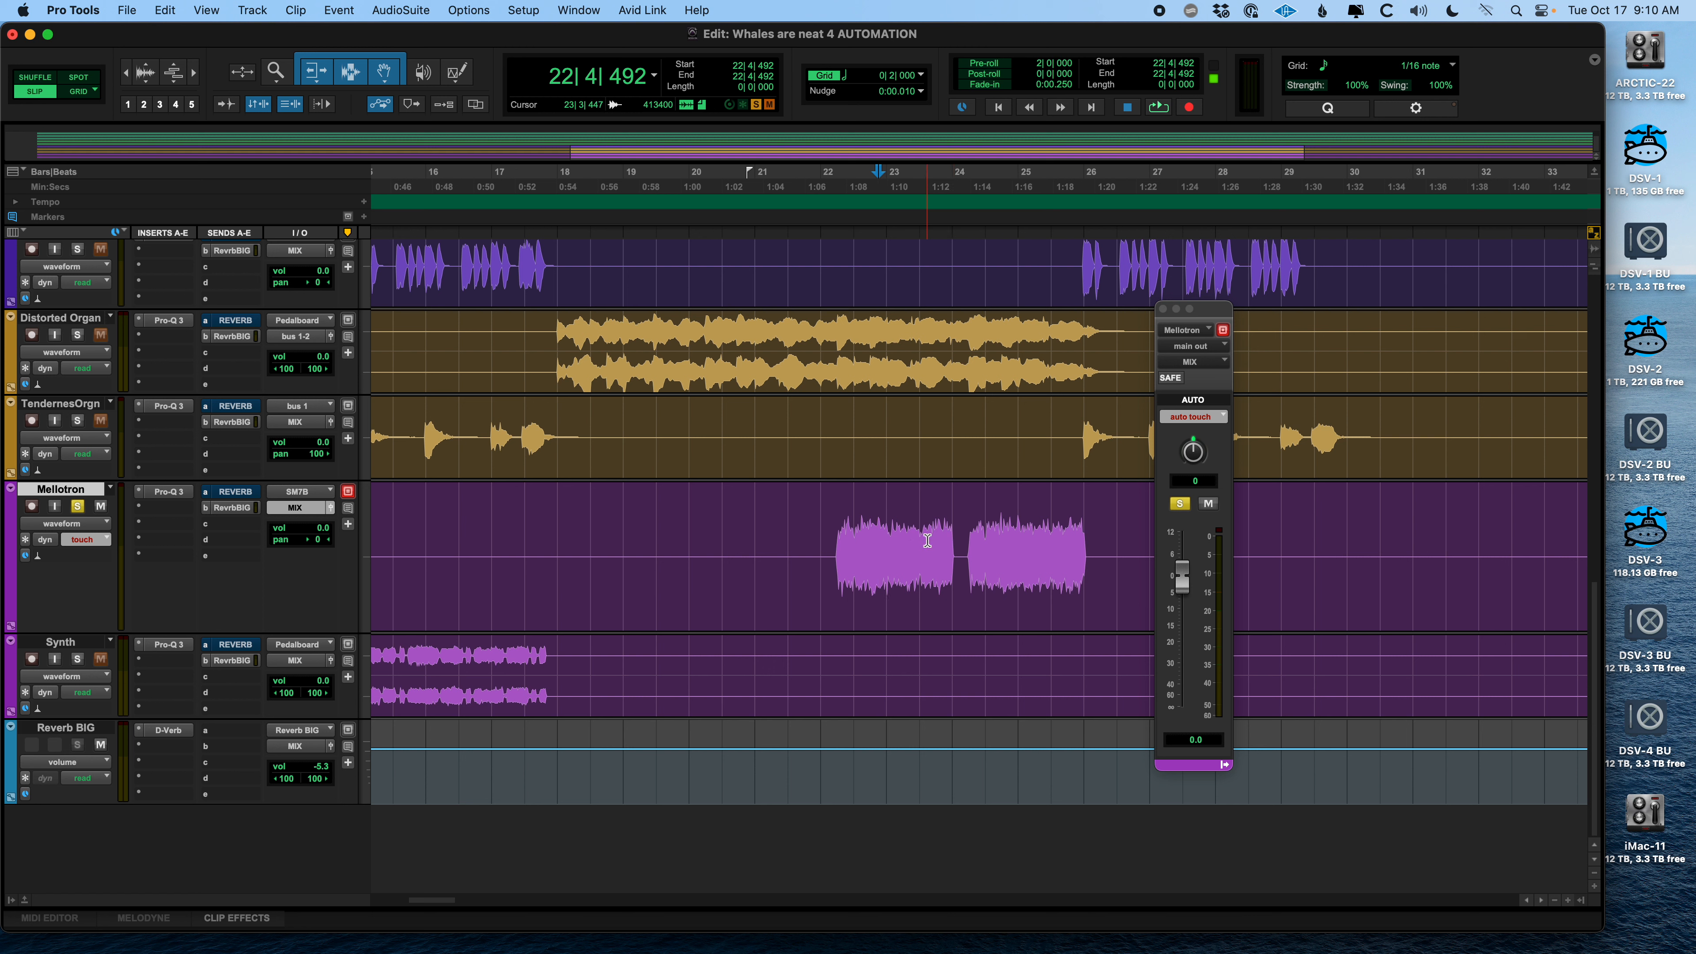
click(959, 546)
scroll(728, 565, right, 3)
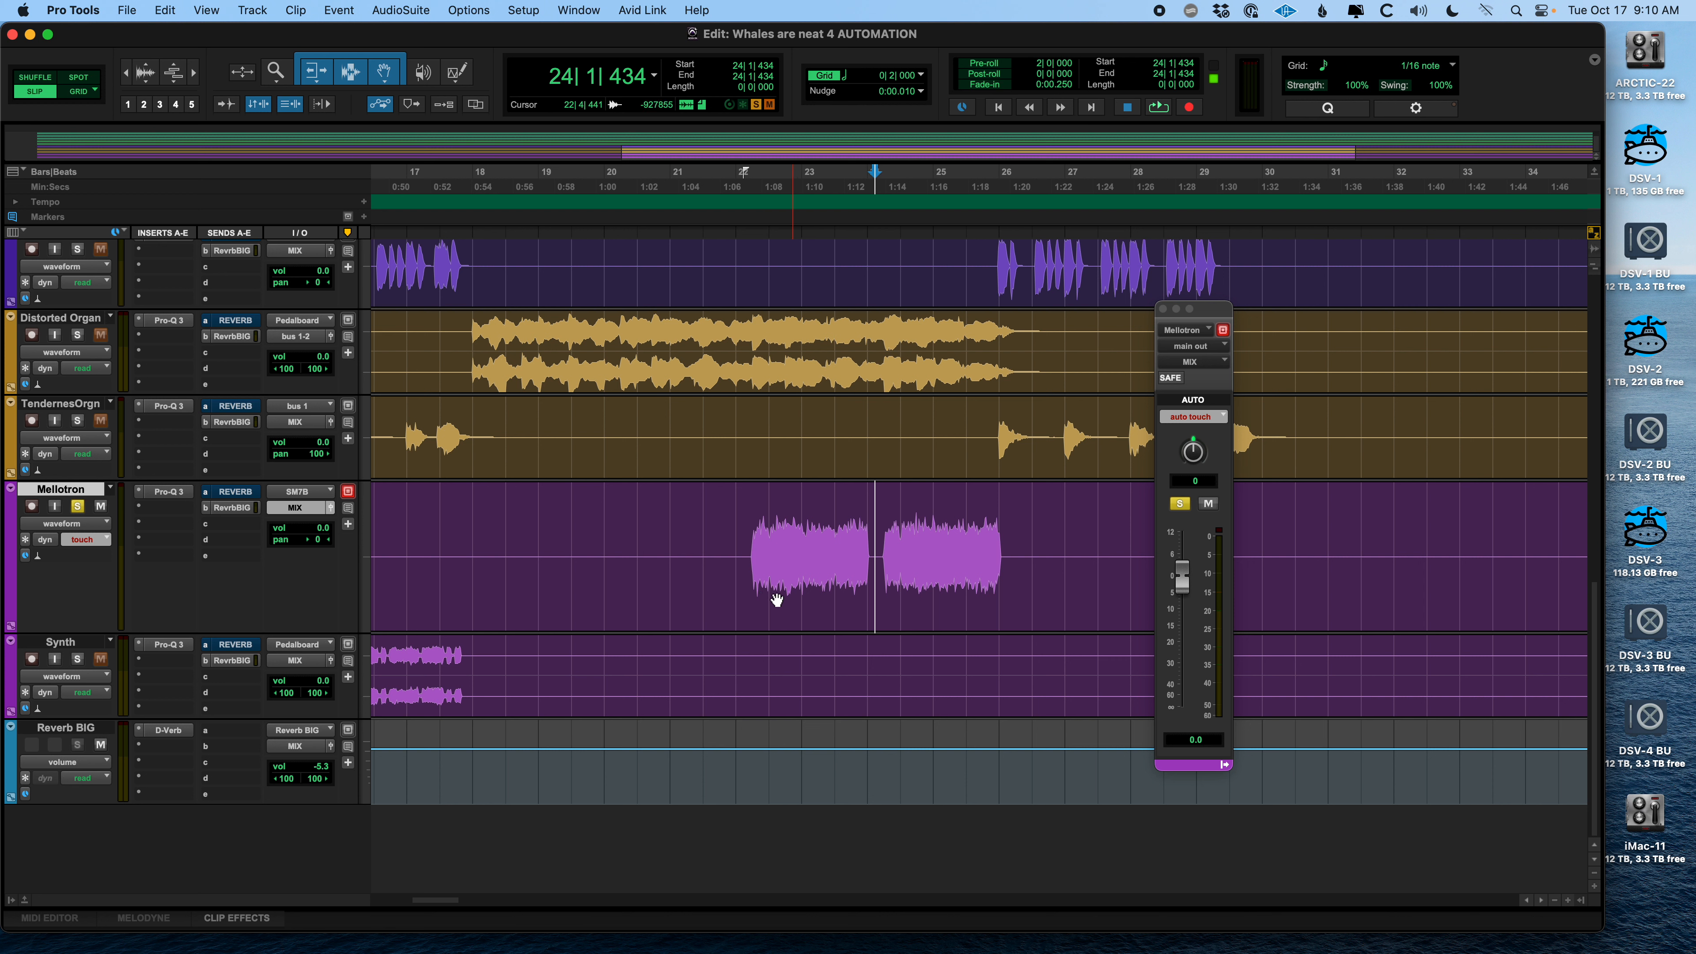
Turn on Plug-in Controls Default to Auto-Enabled in the Mixing preferences and accept the settings
click(70, 16)
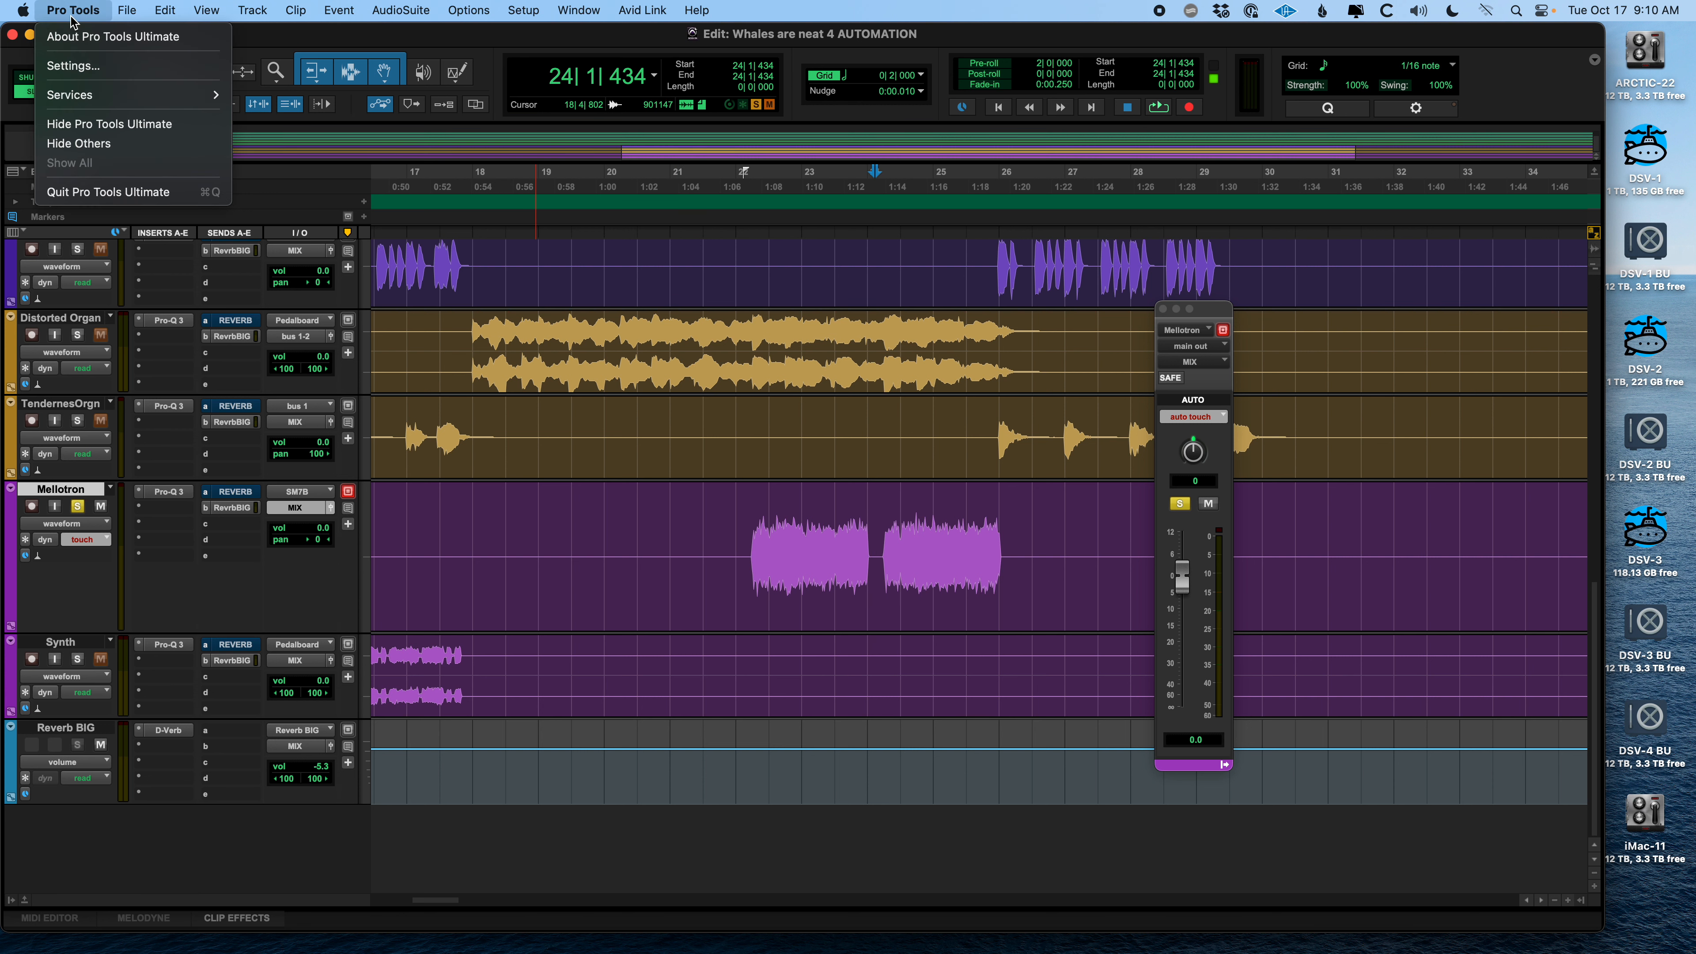
click(95, 67)
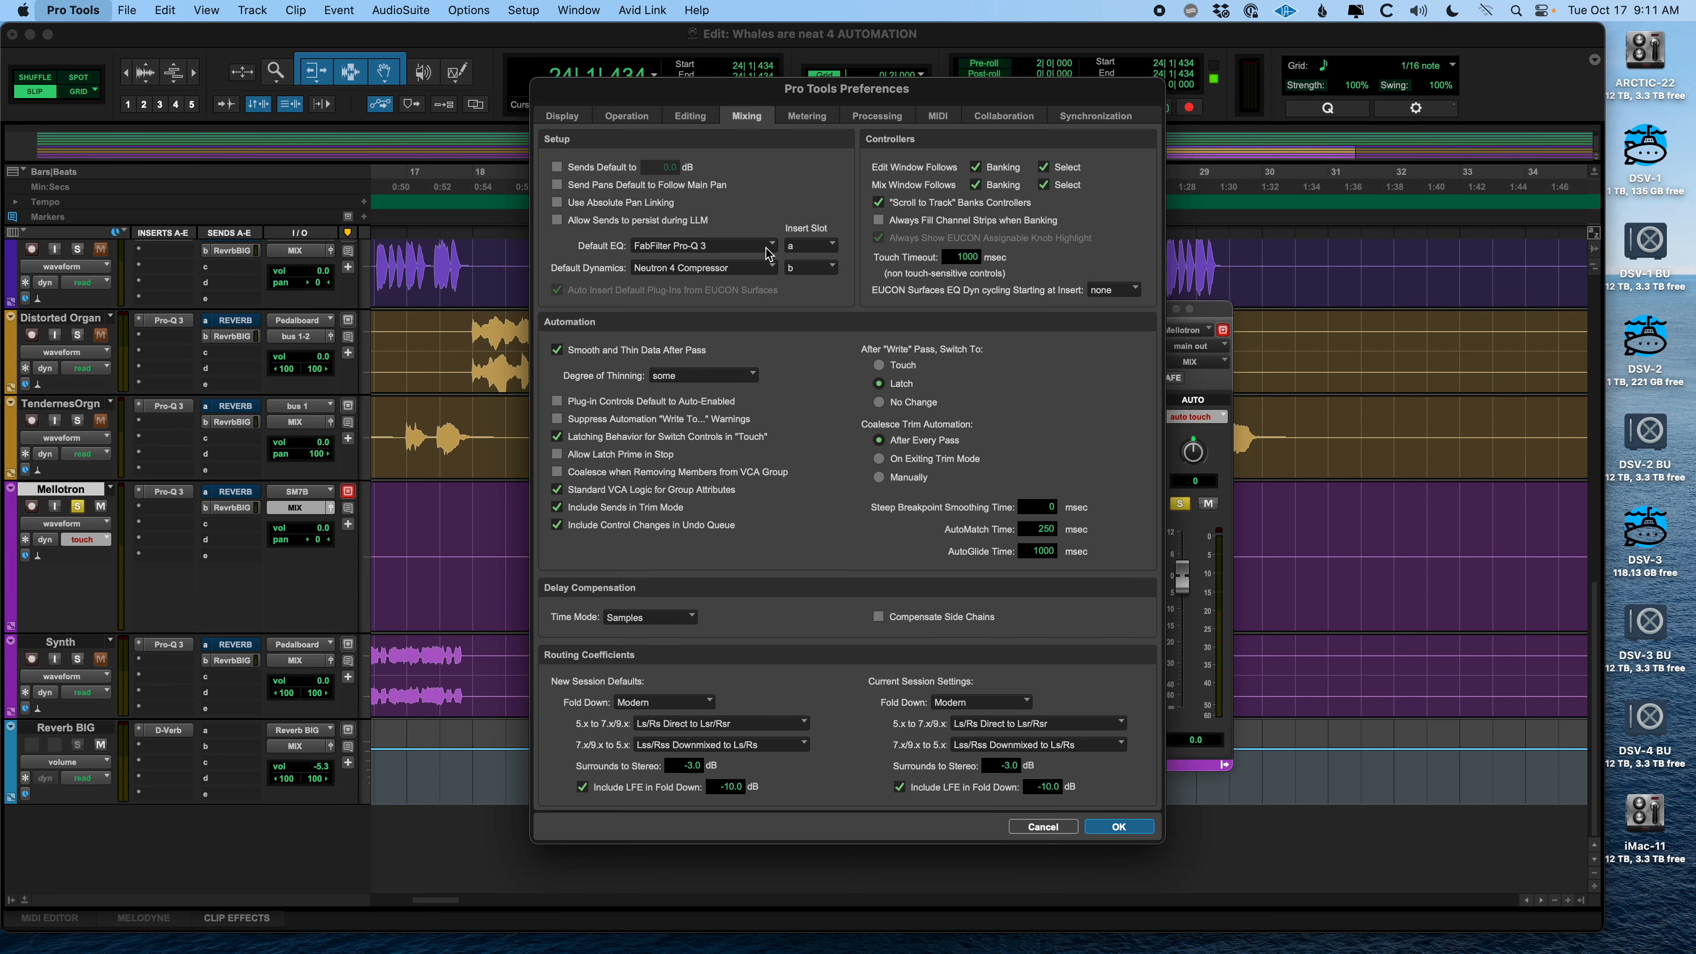
click(579, 116)
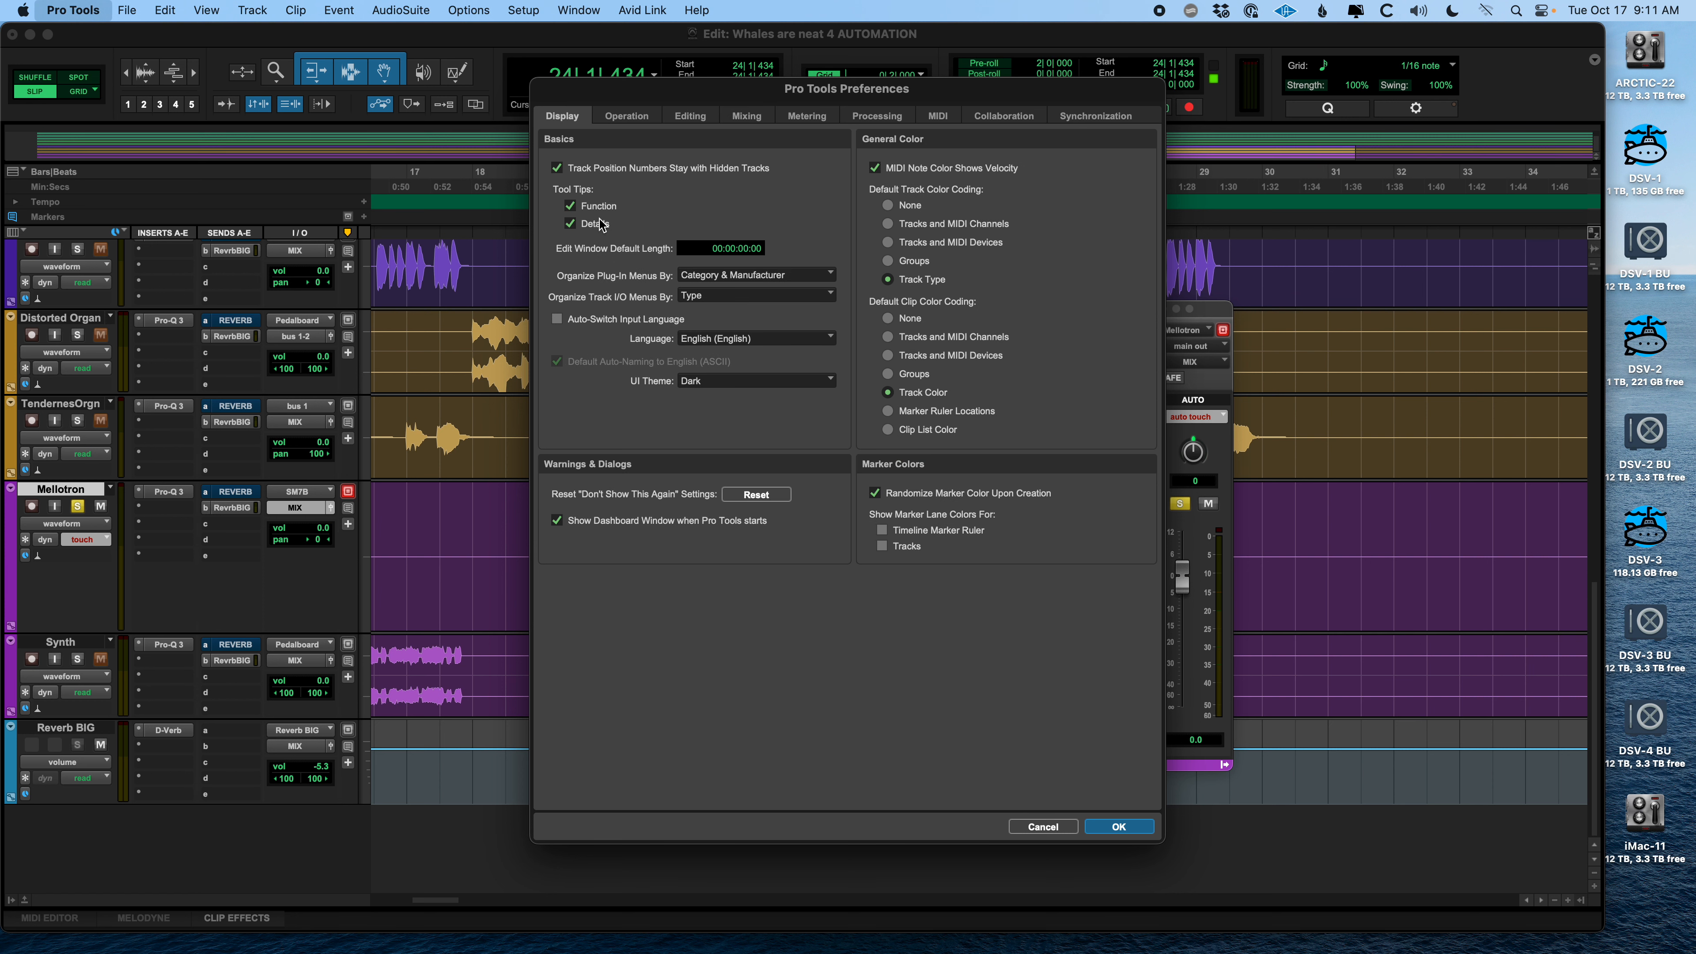
click(740, 120)
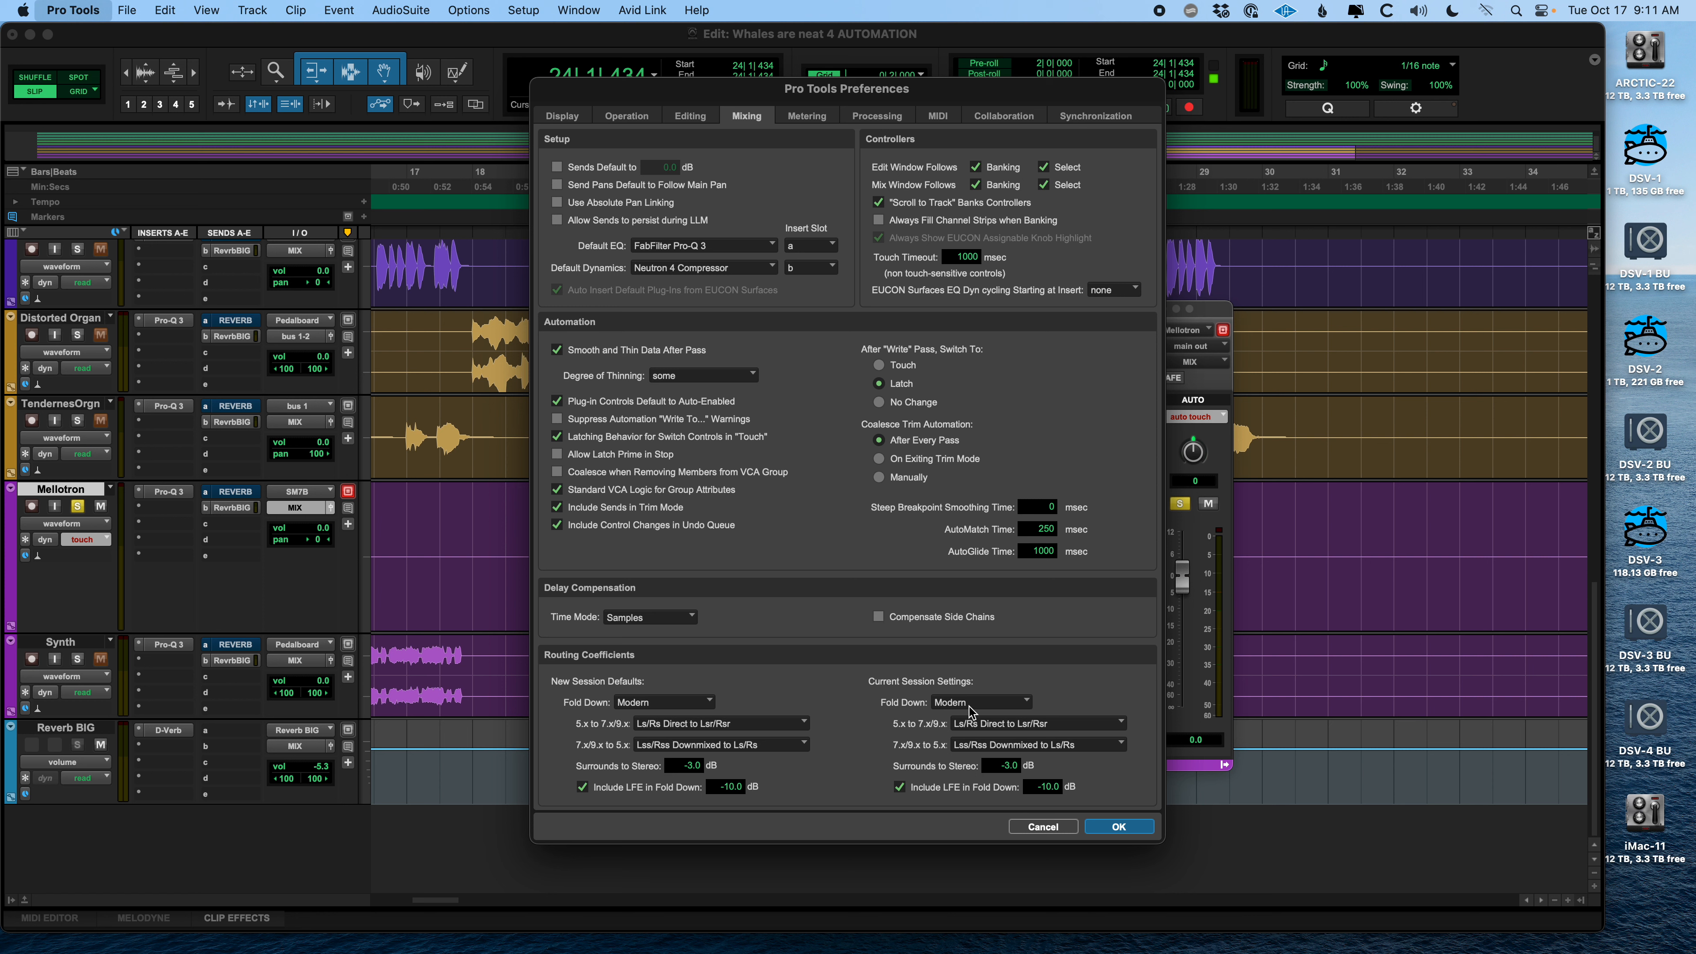
click(1120, 828)
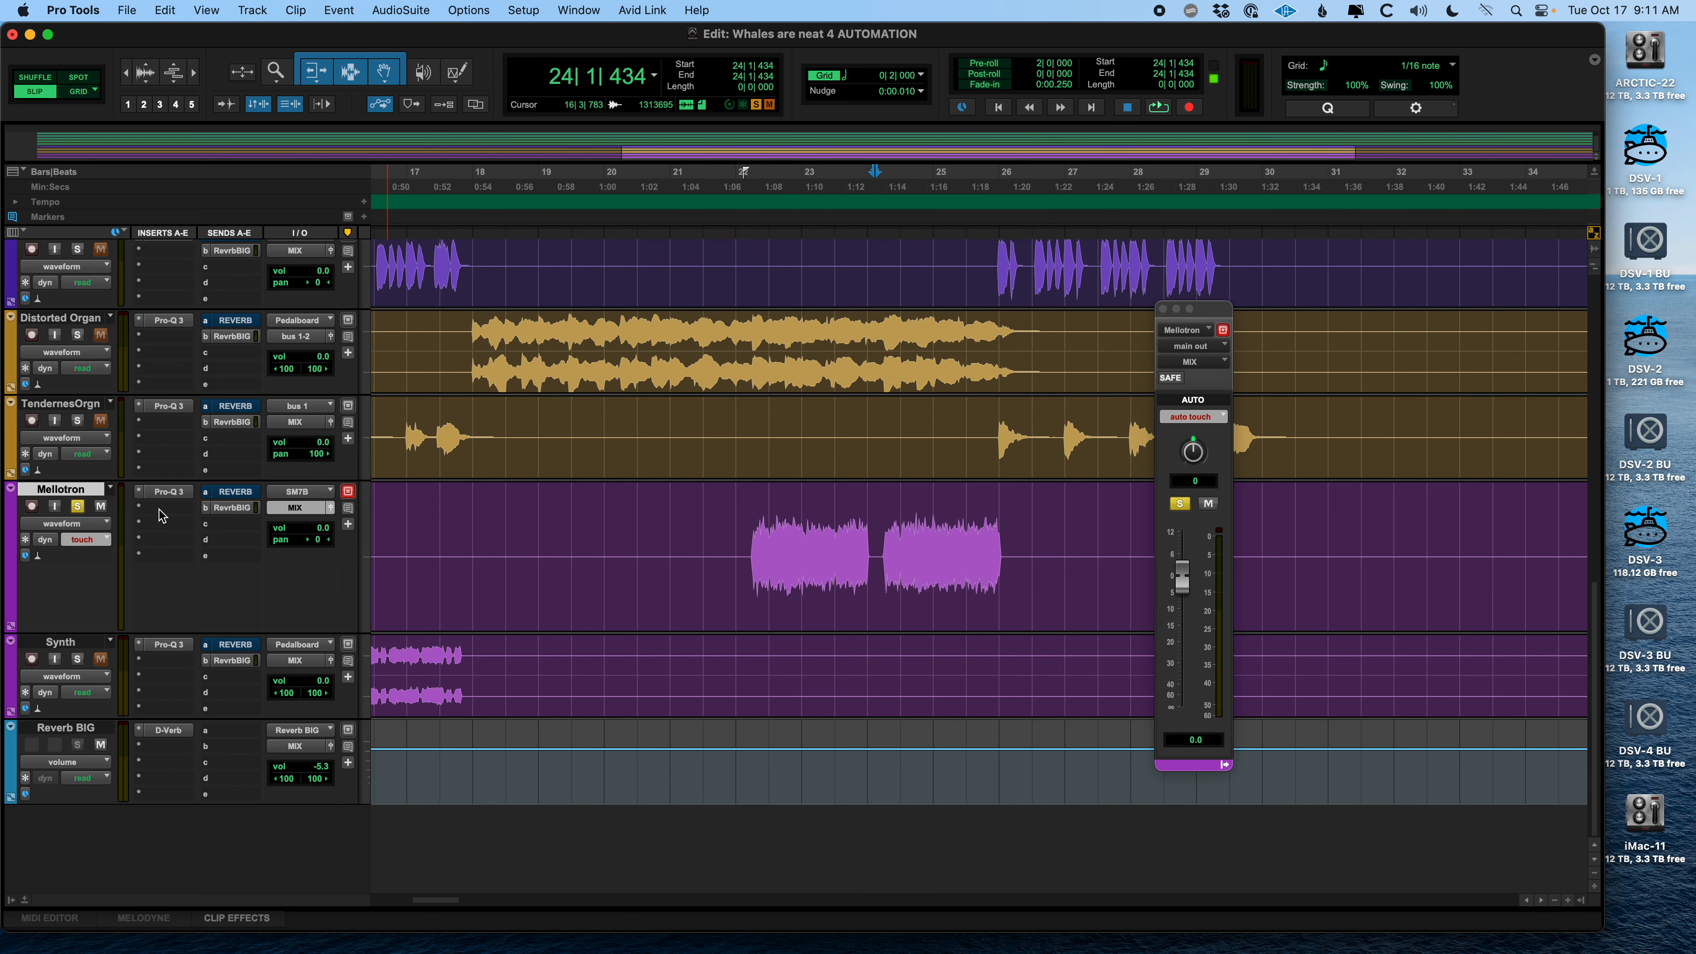
Insert the mono Dyn3 Compressor/Limiter in Mellotron's second insert slot and move its window towards the middle of the timeline
click(142, 509)
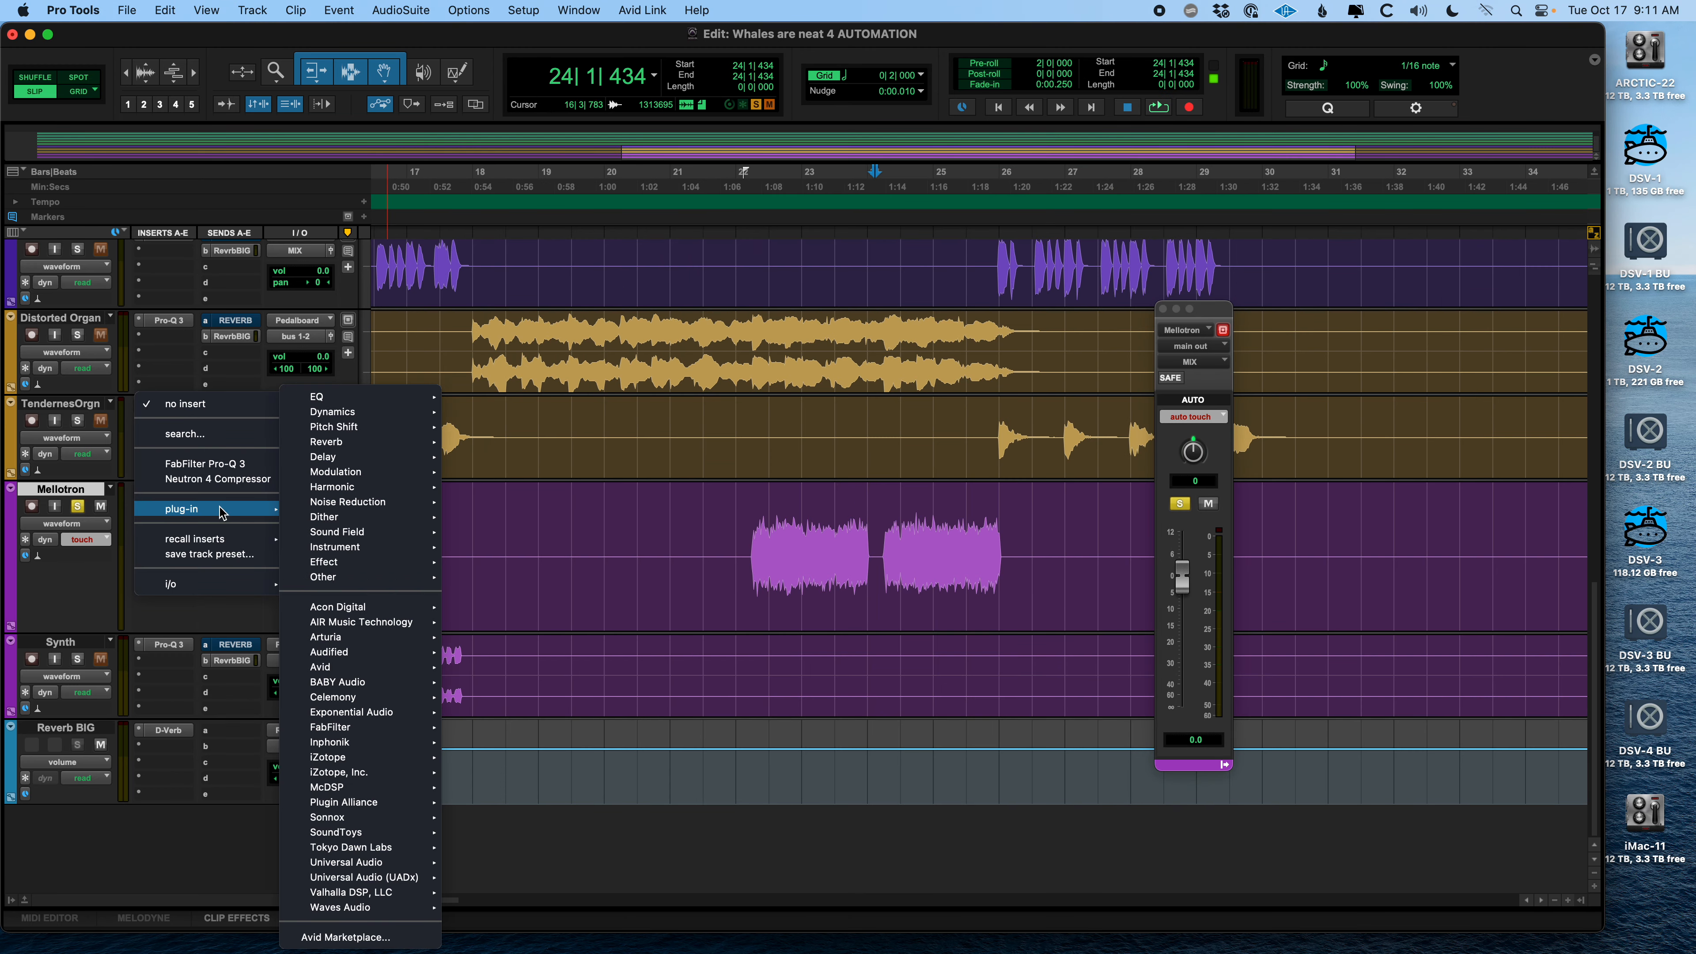
mouse_move(382, 414)
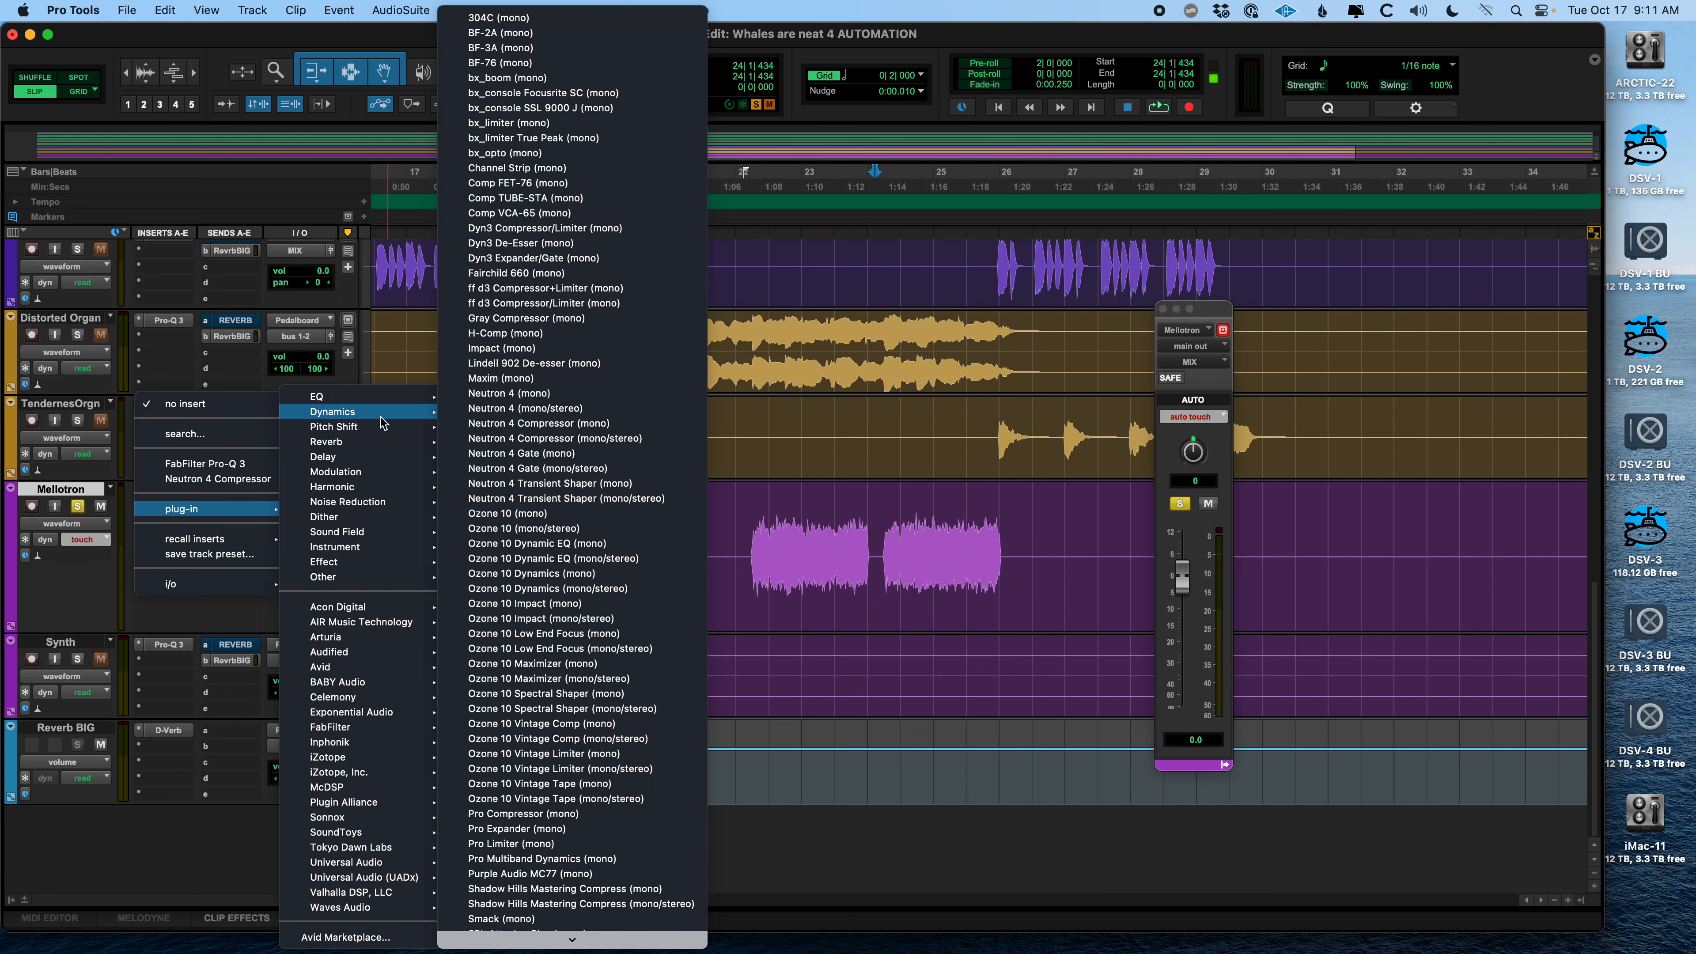
click(561, 230)
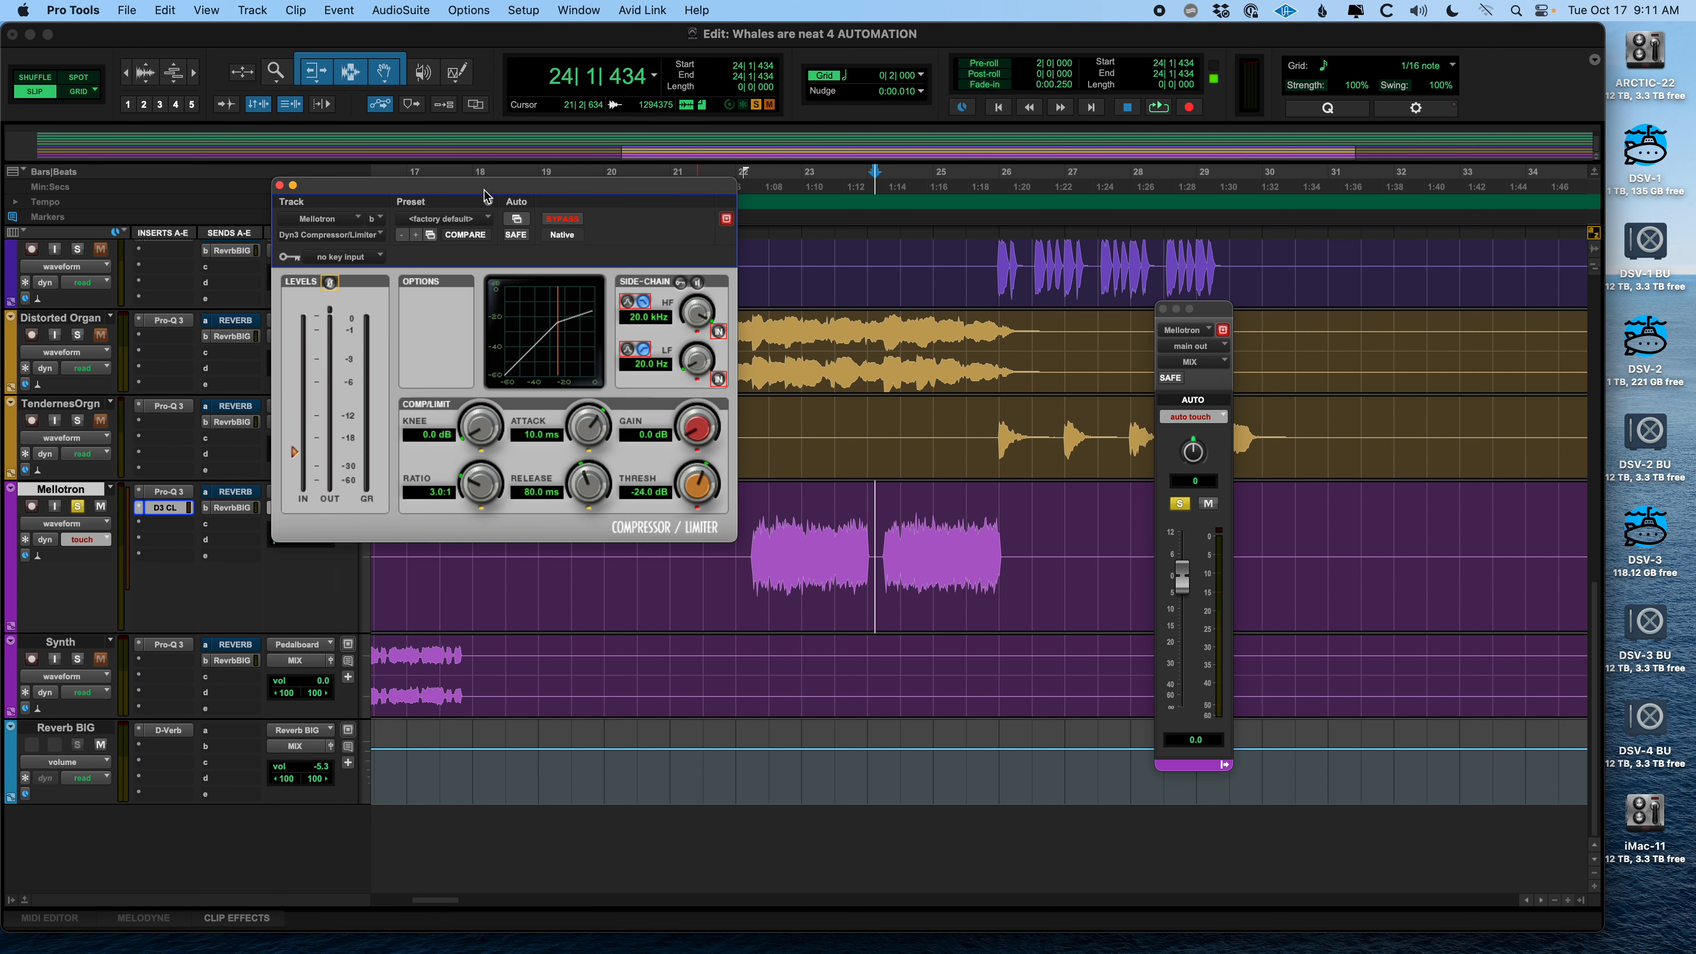
drag(487, 193, 781, 213)
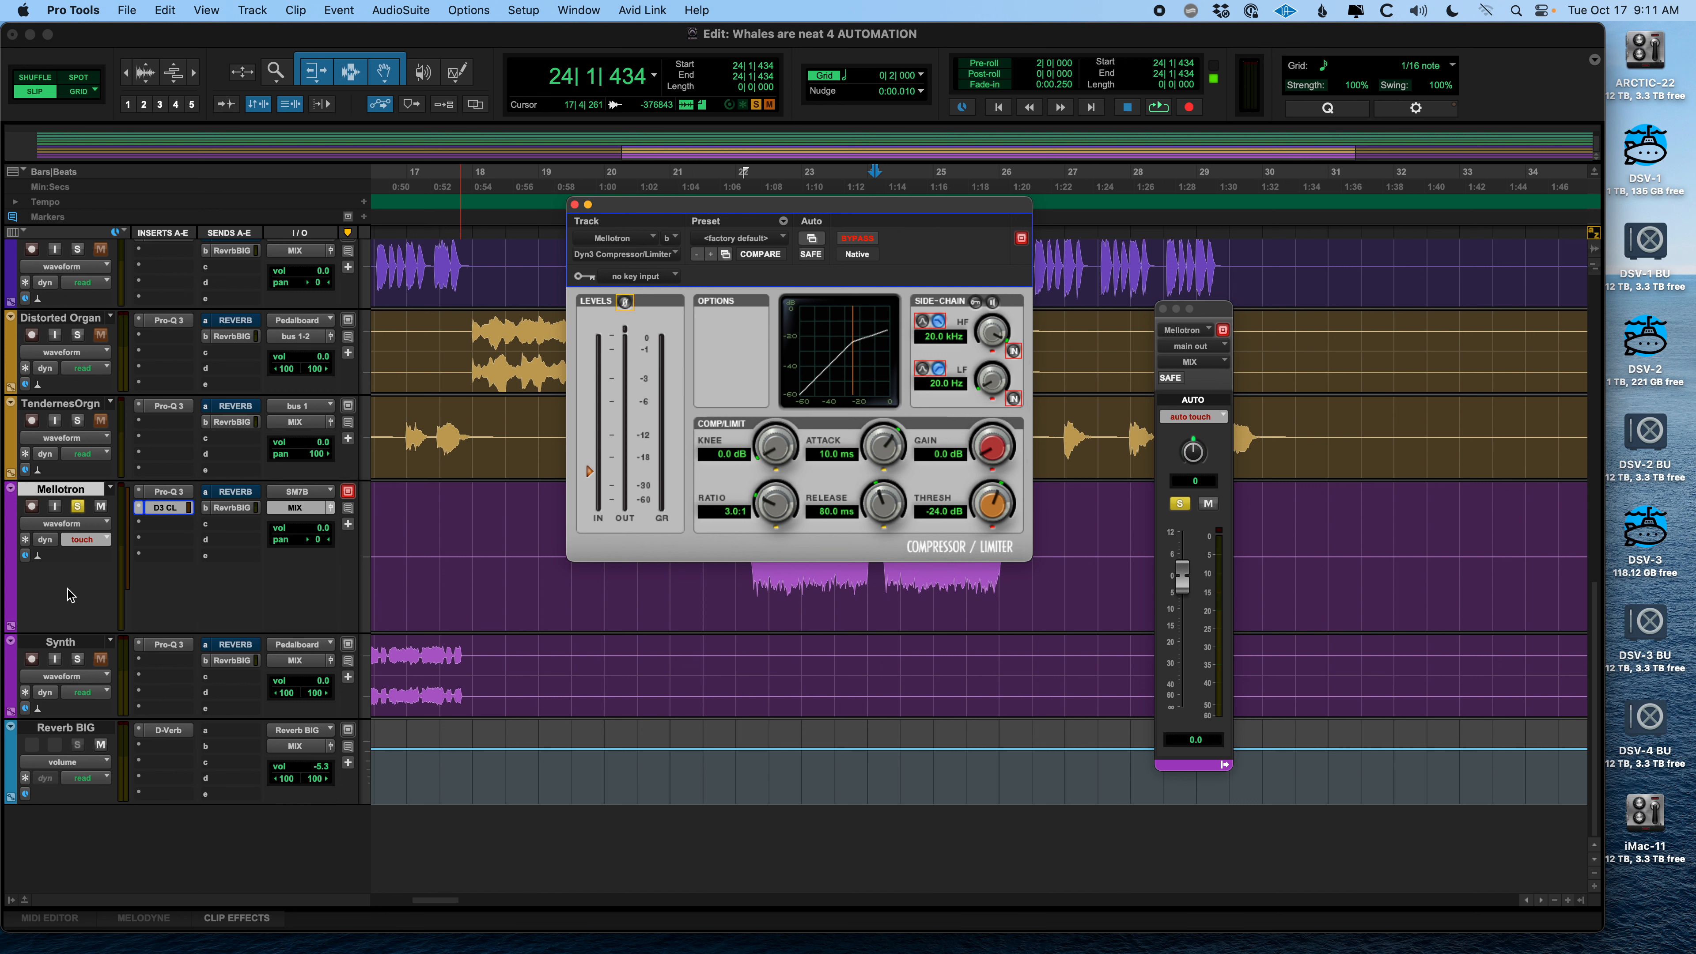
Show Mellotron's volume automation lane, check its list of automatable parameters for the compressor, and close the plug-in window
click(12, 624)
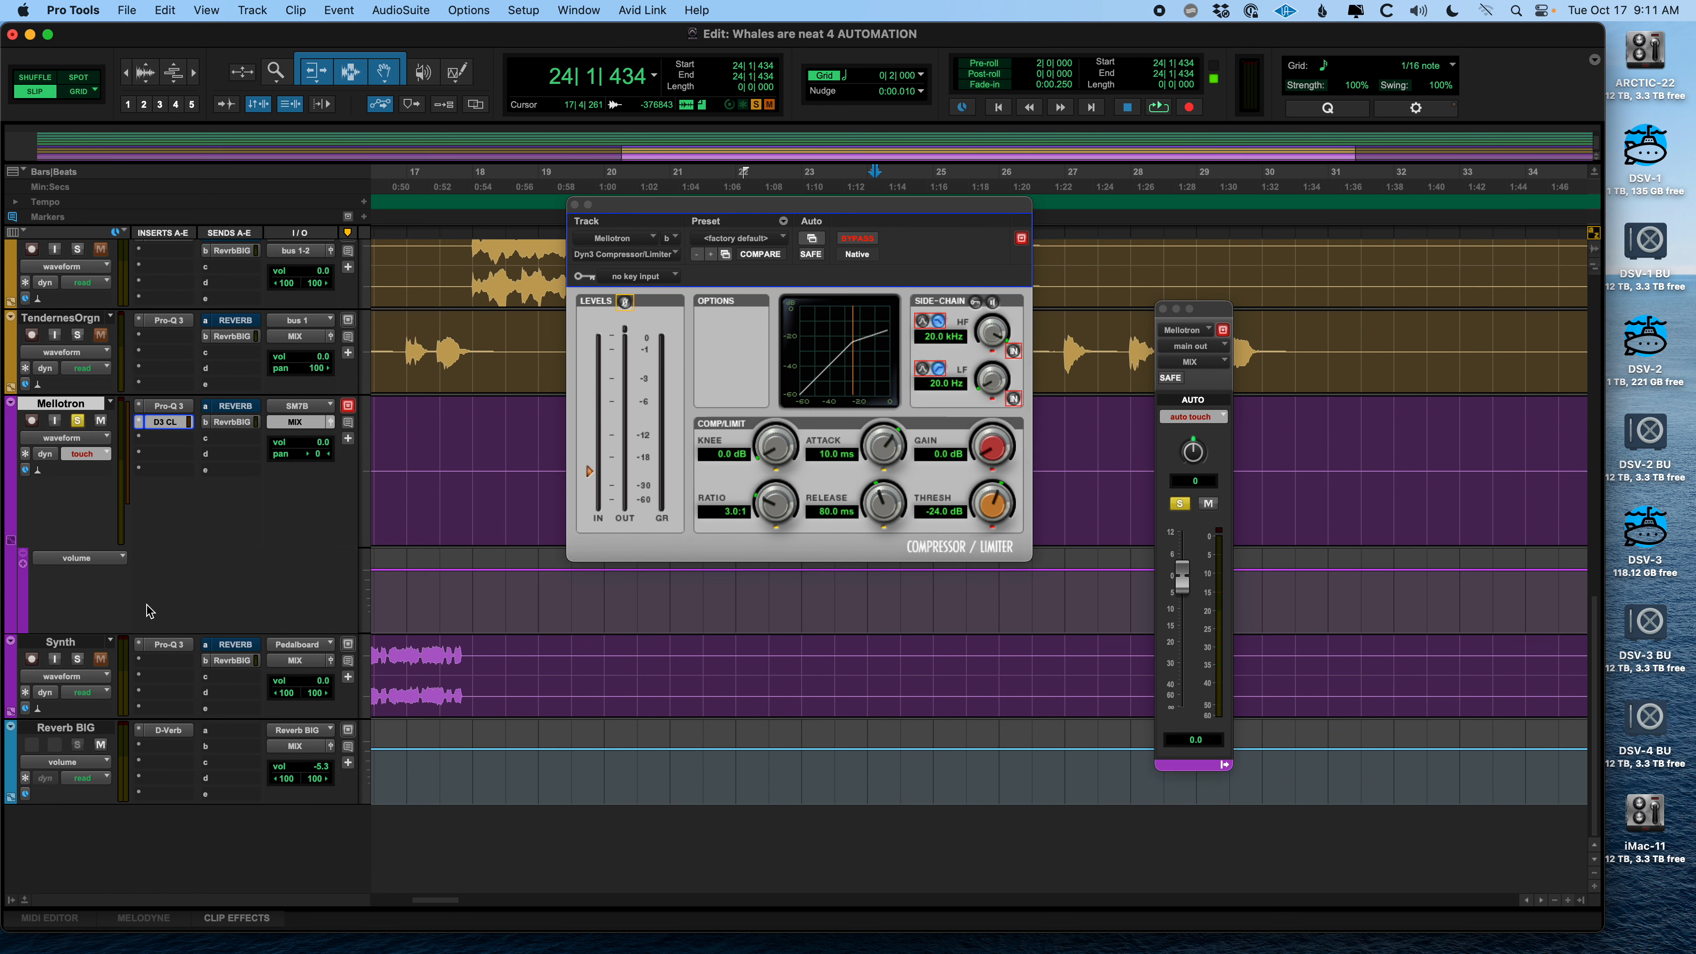
click(96, 560)
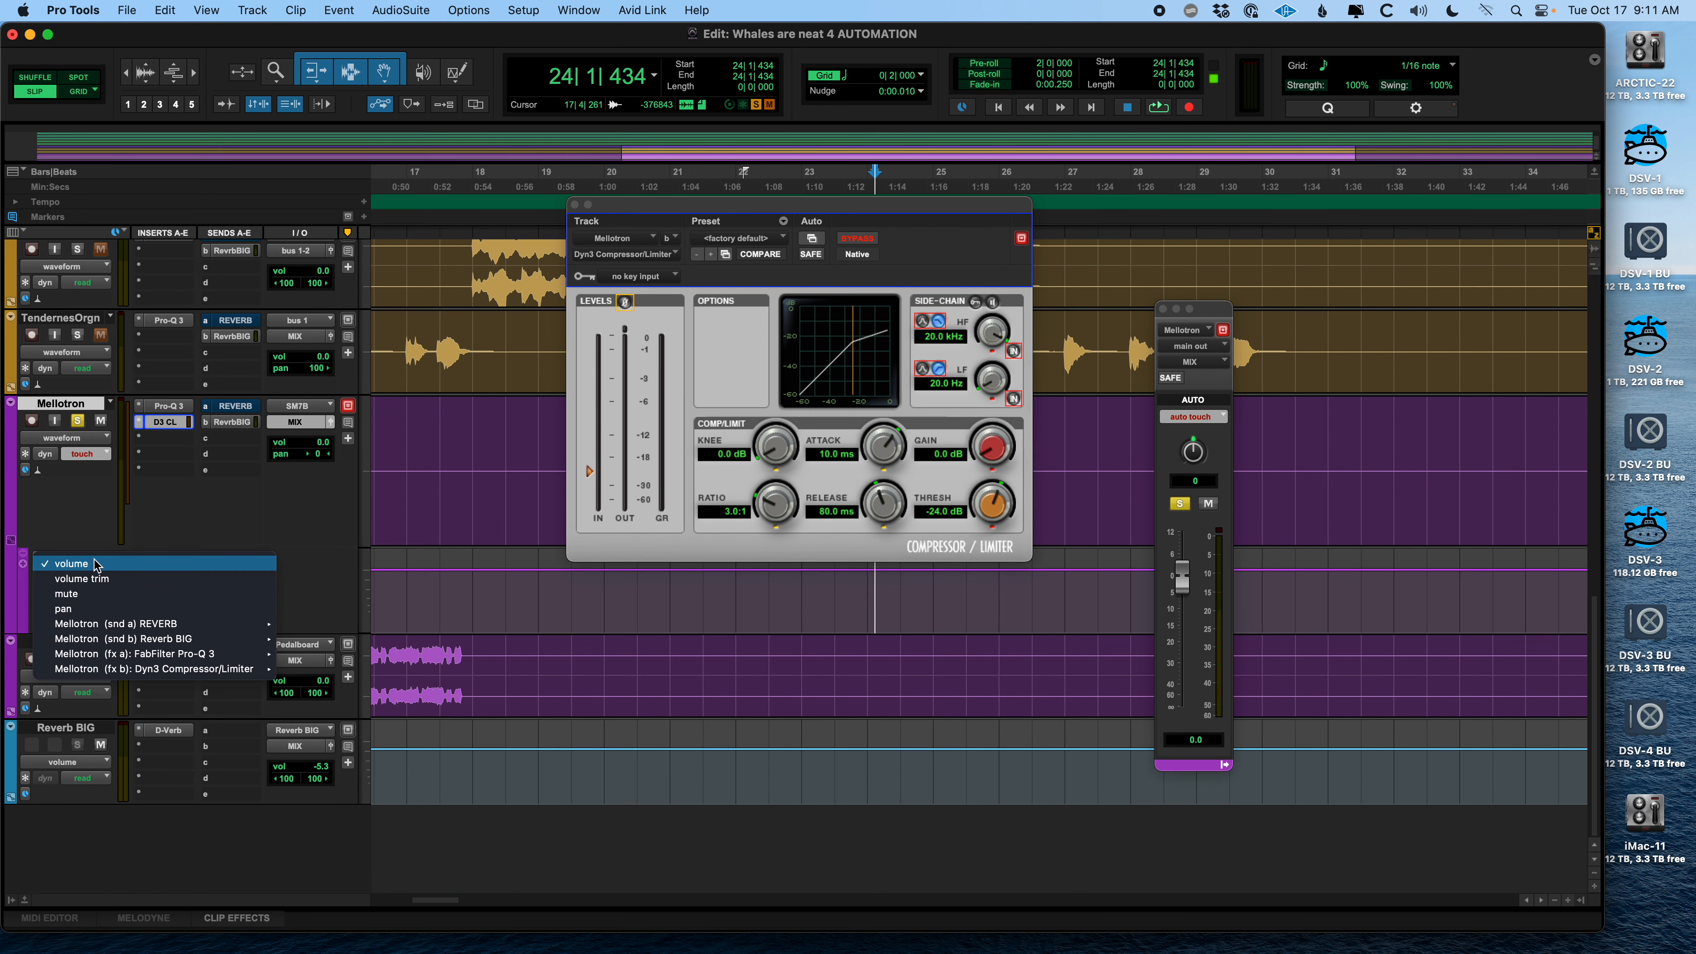
mouse_move(140, 670)
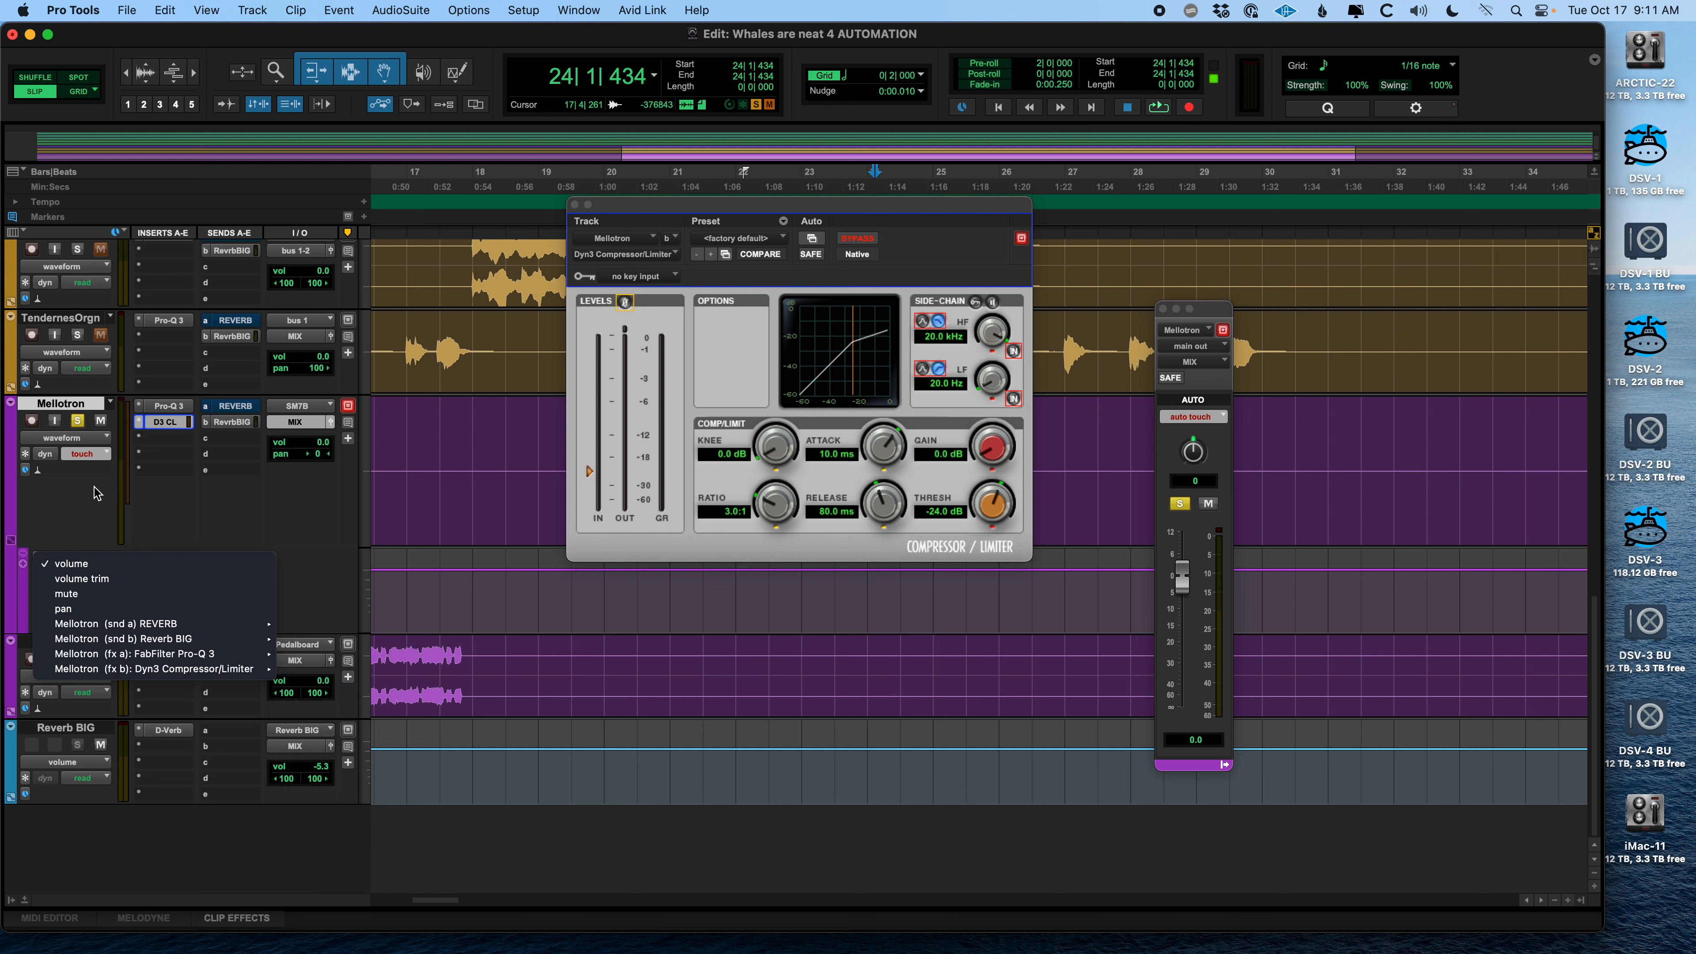
click(86, 515)
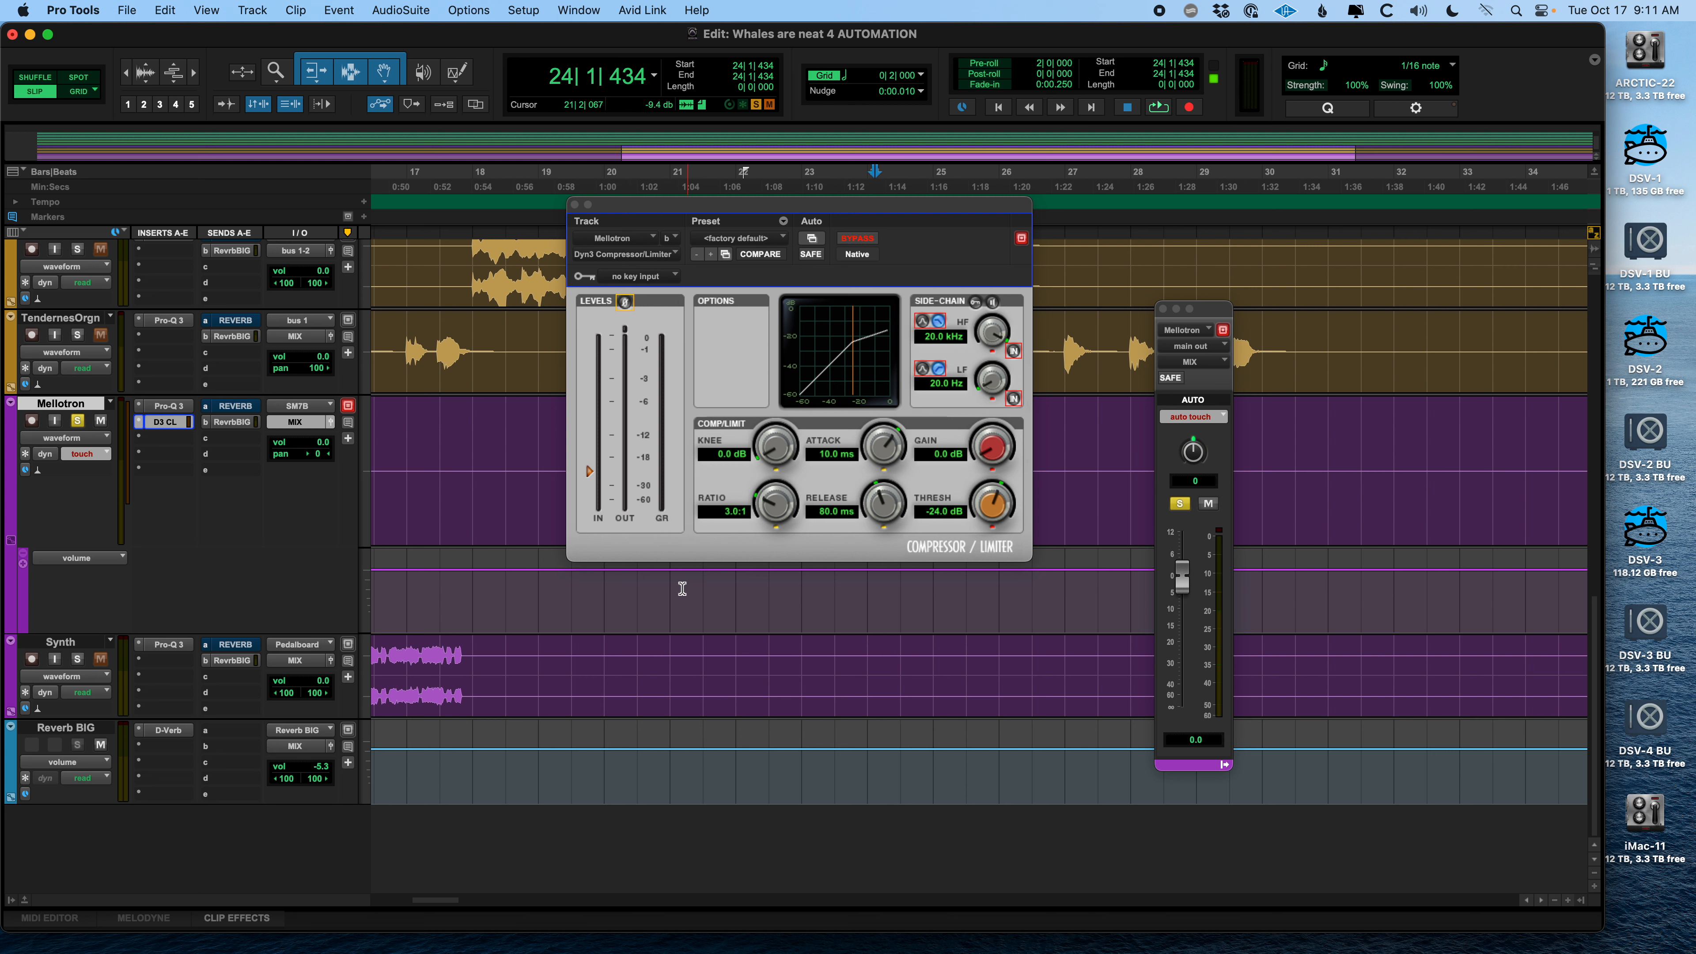
click(575, 206)
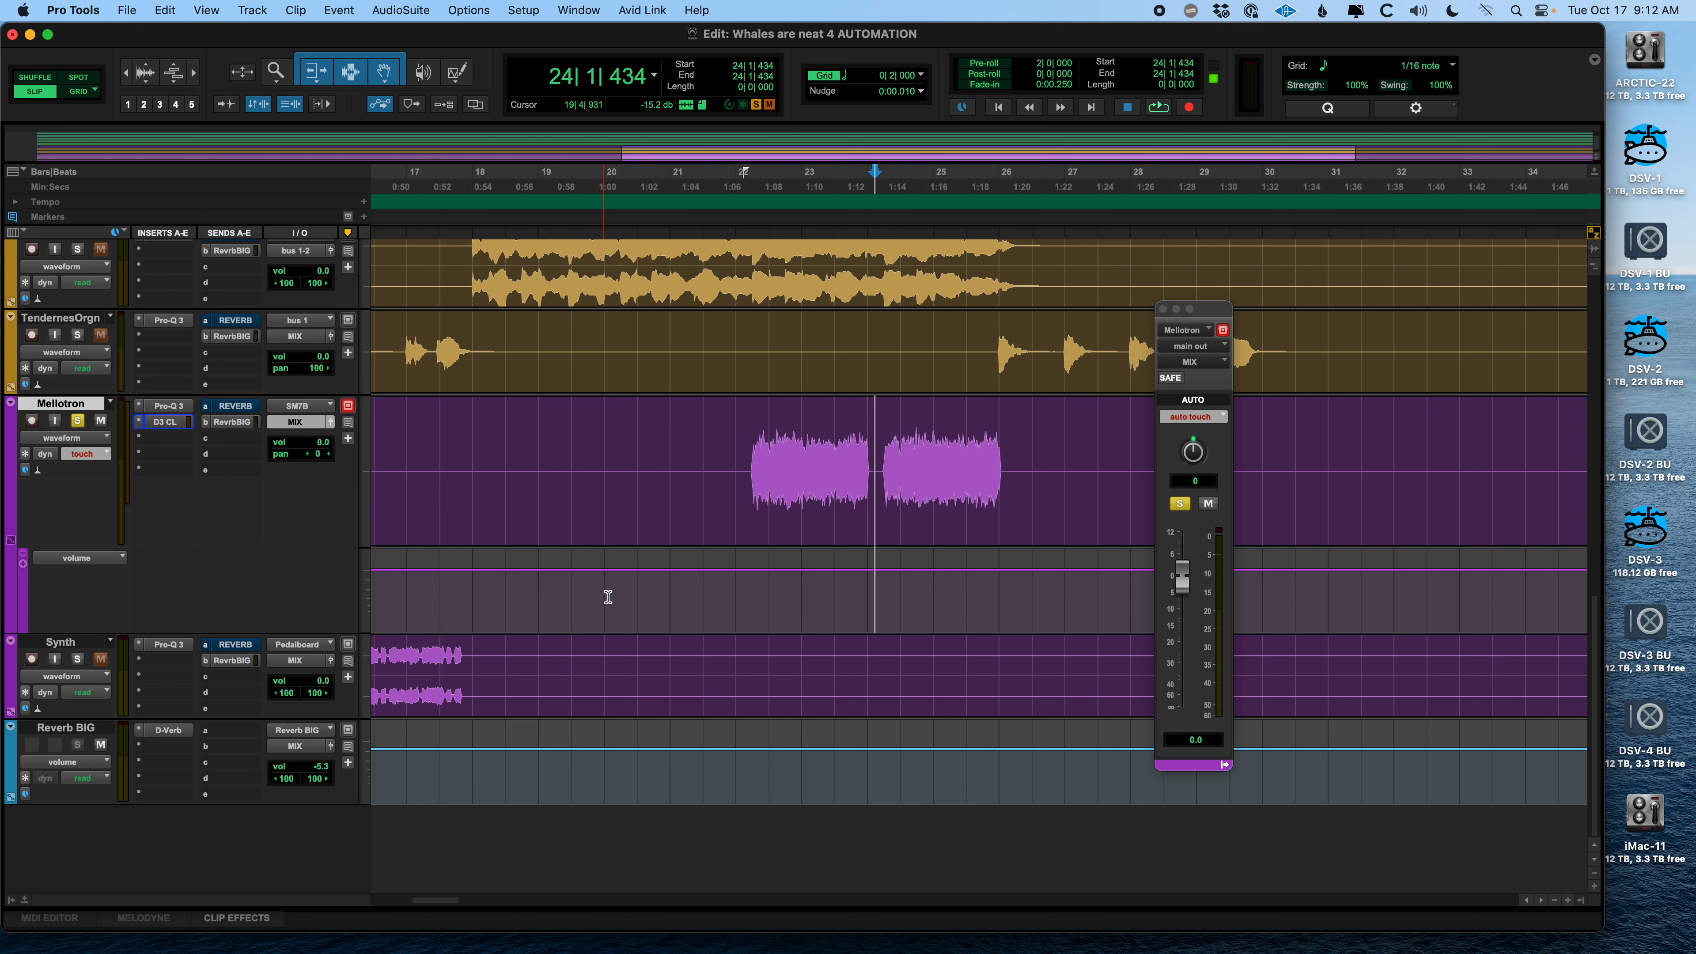
Remove the Dyn3 Compressor/Limiter from the Mellotron track's second insert slot
click(776, 456)
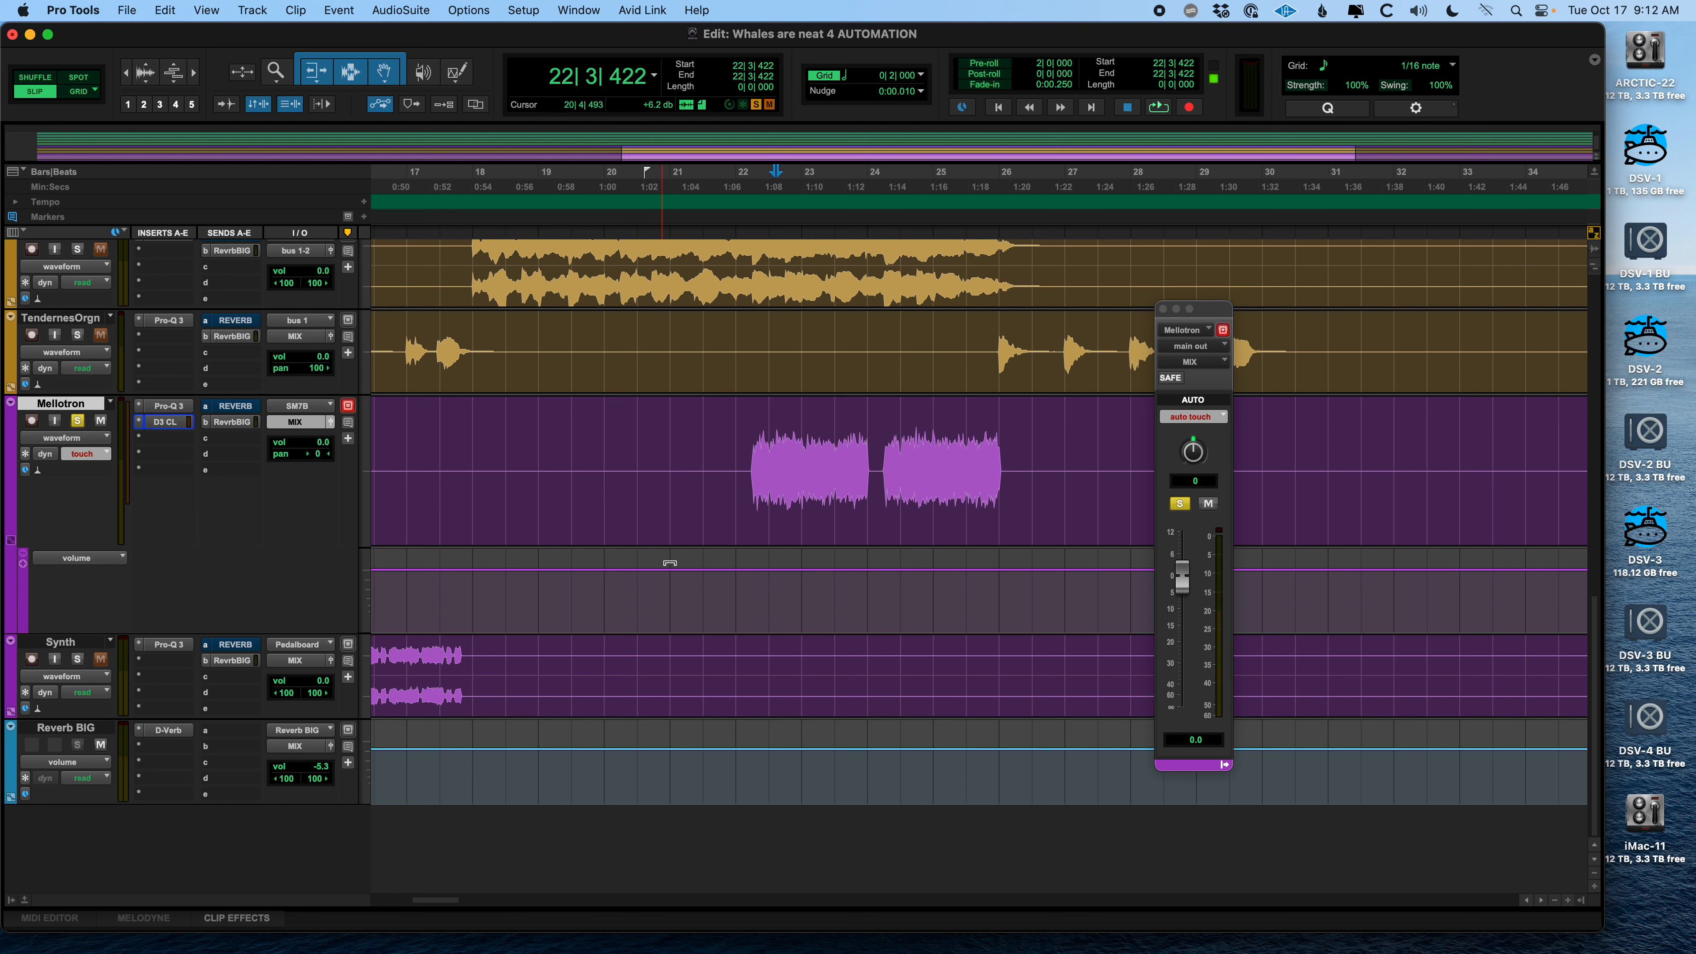
click(760, 454)
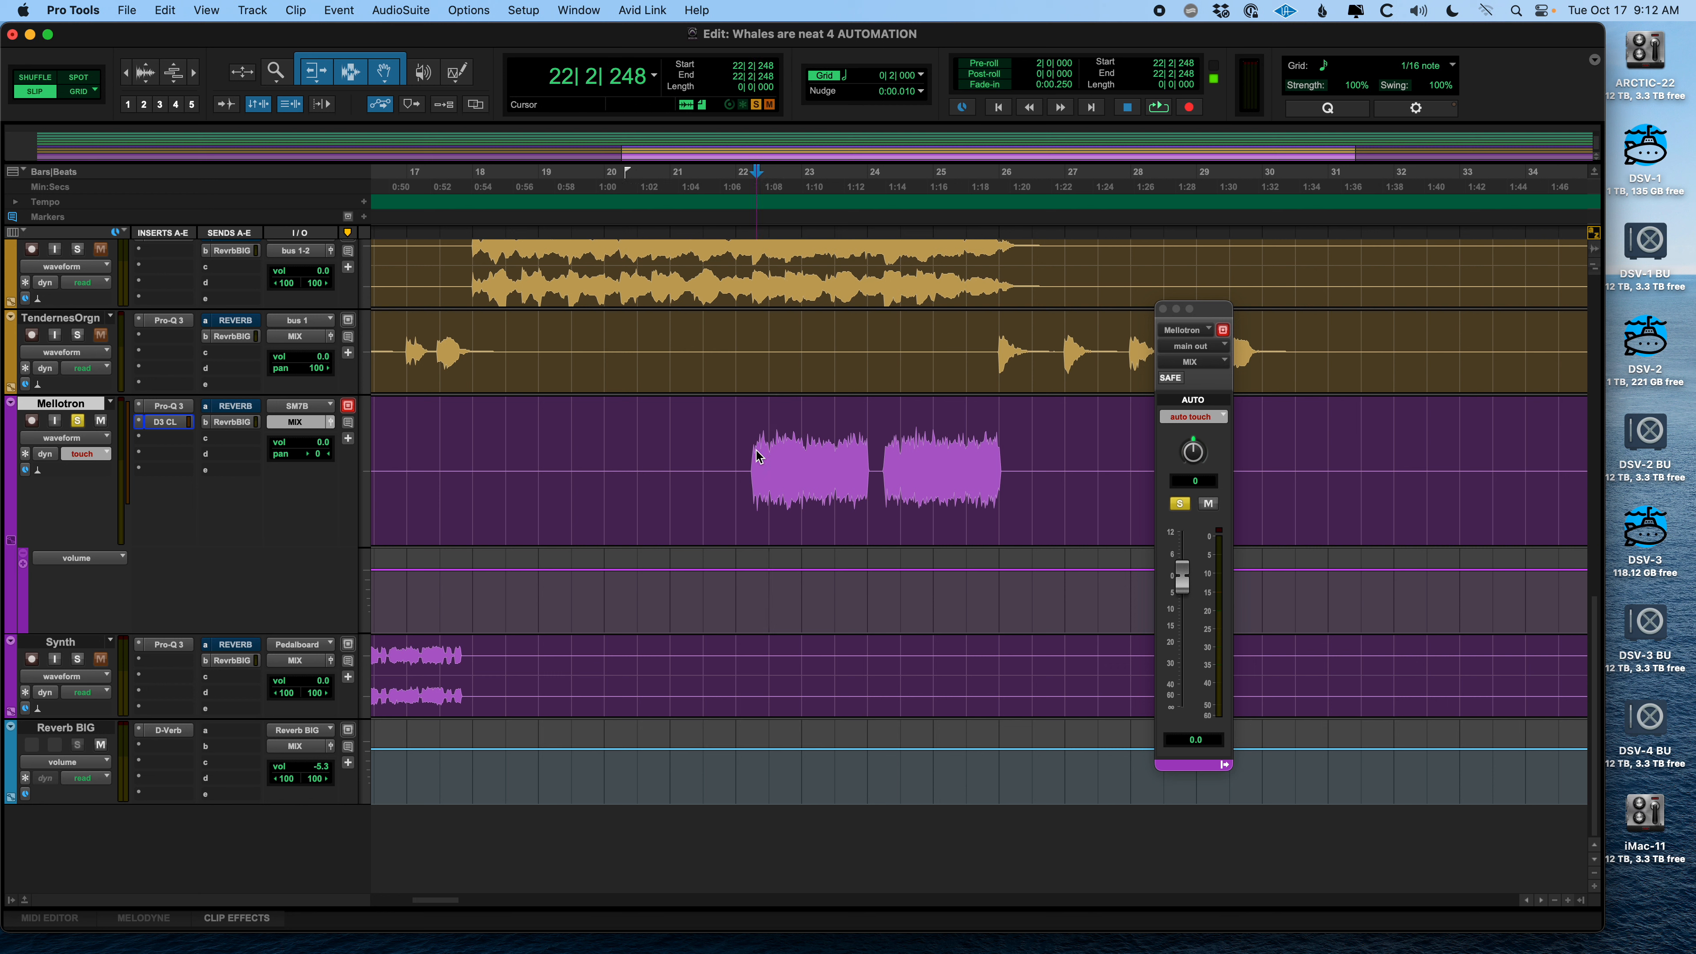
click(778, 452)
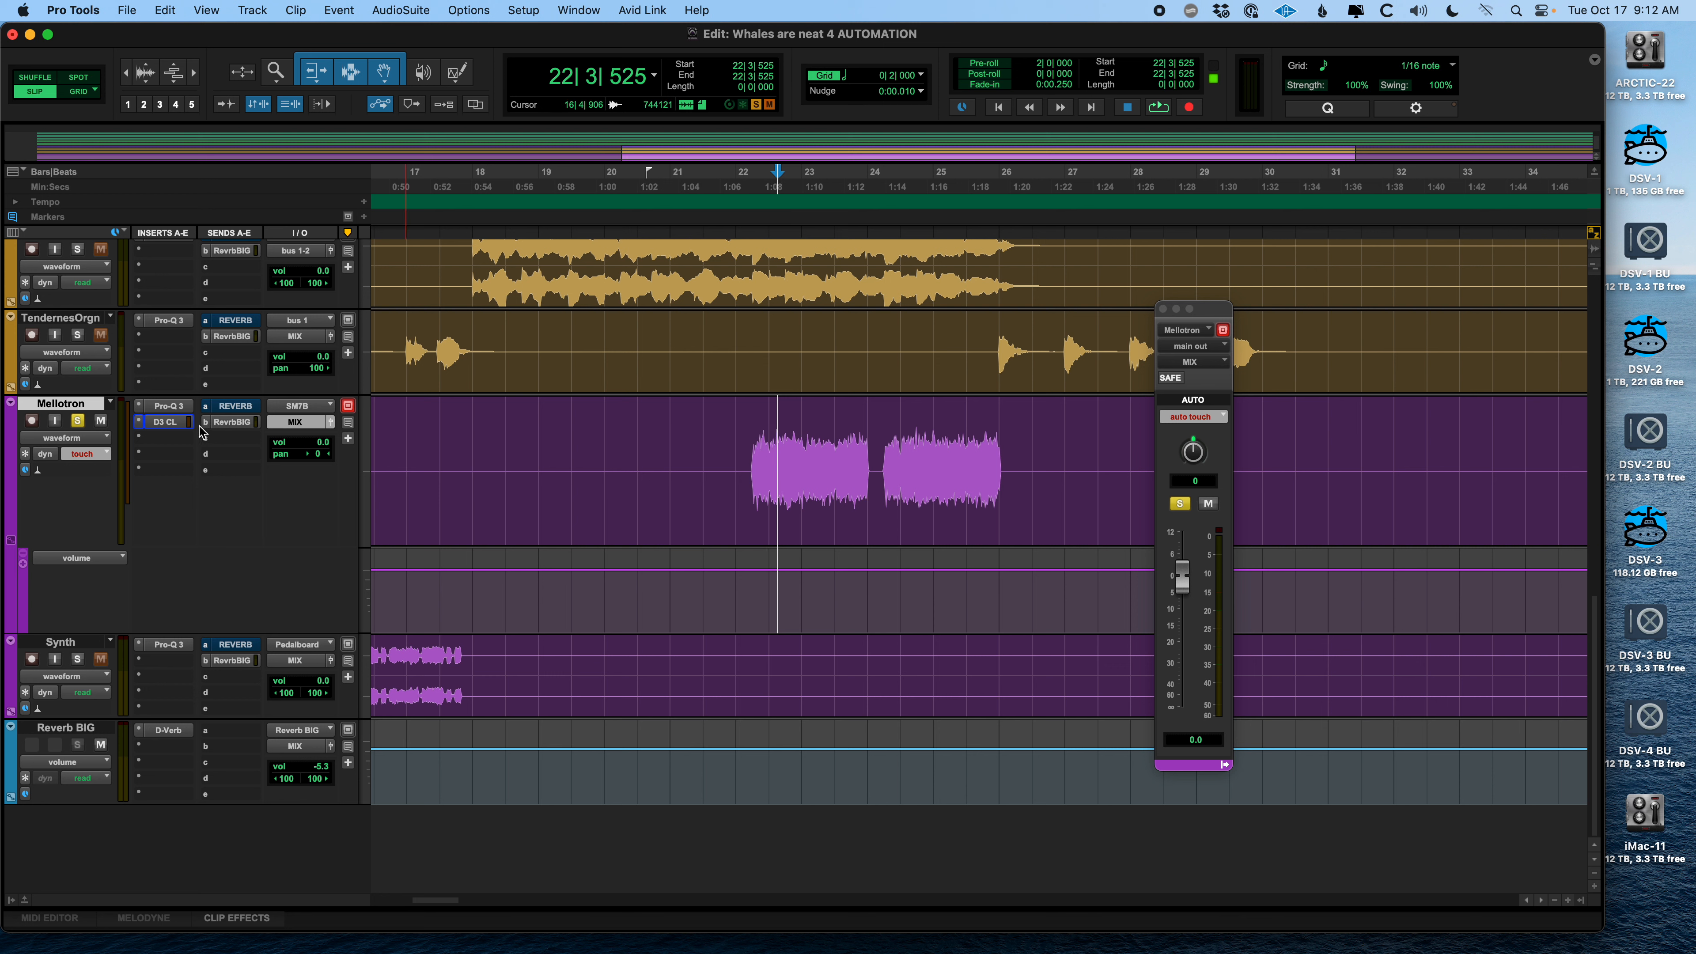
click(142, 422)
click(161, 321)
Play from just before bar 22 beat 3 and write touch volume automation by riding the Mellotron fader down and up
click(766, 577)
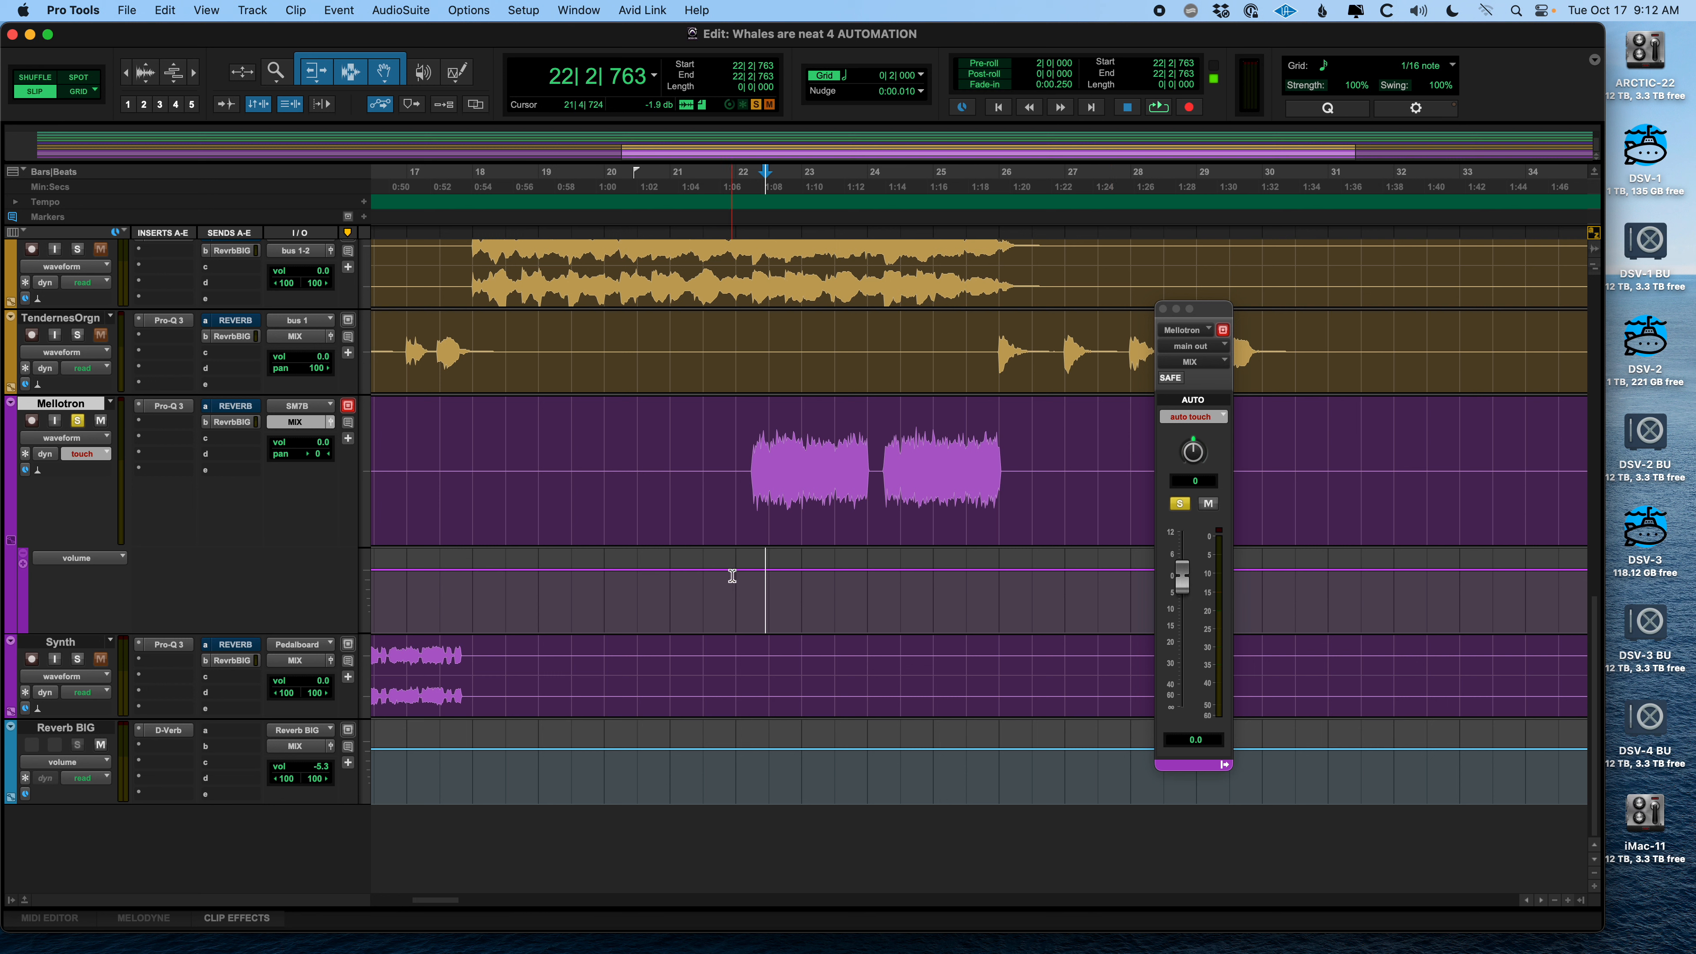
key(space)
mouse_move(1182, 576)
mouse_down()
mouse_move(1190, 674)
mouse_move(1185, 547)
mouse_move(1185, 678)
mouse_up()
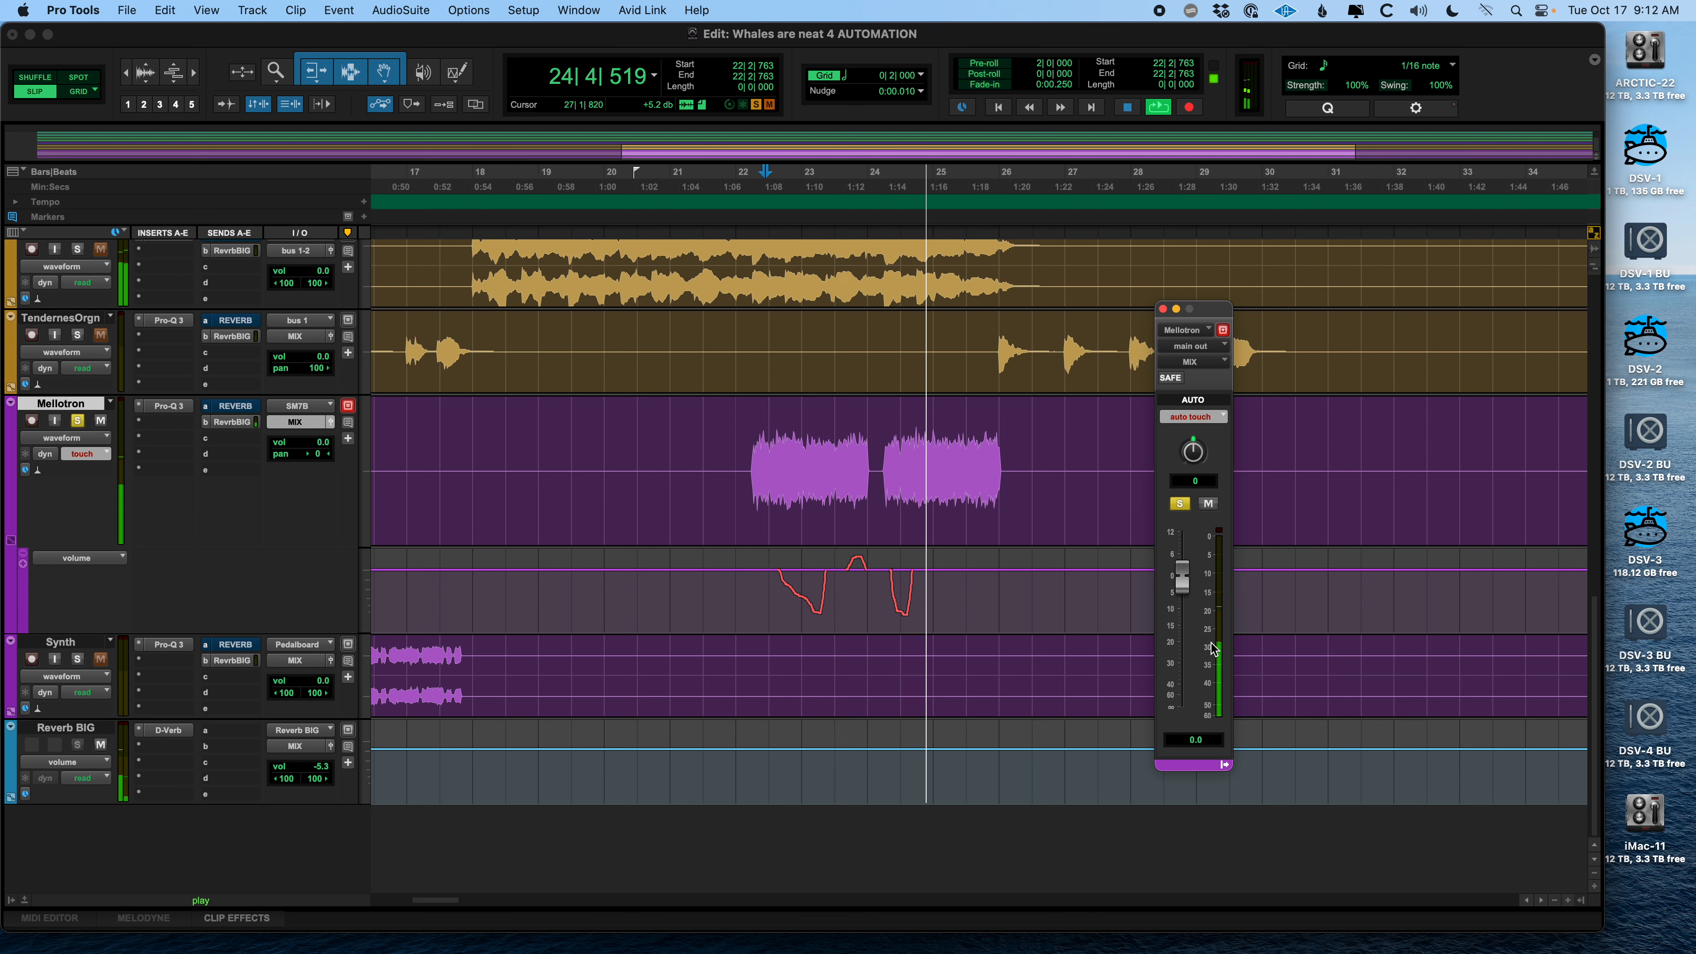
key(space)
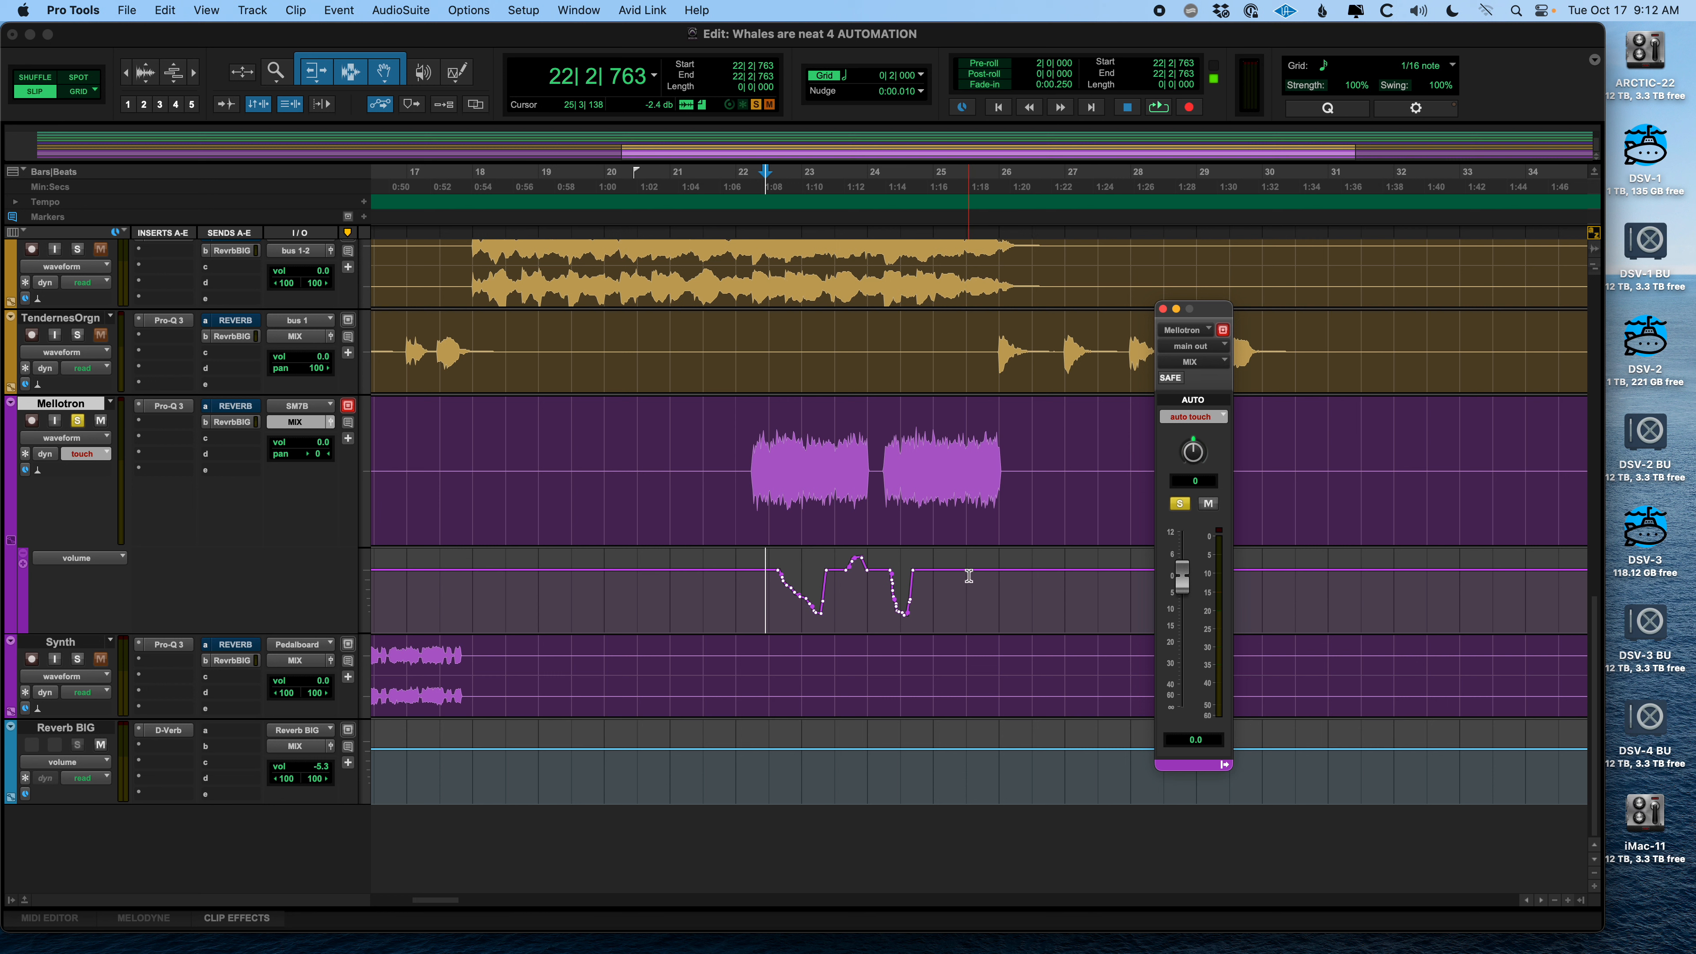
Clear the written volume moves from the Mellotron lane and try the fader again
key(Delete)
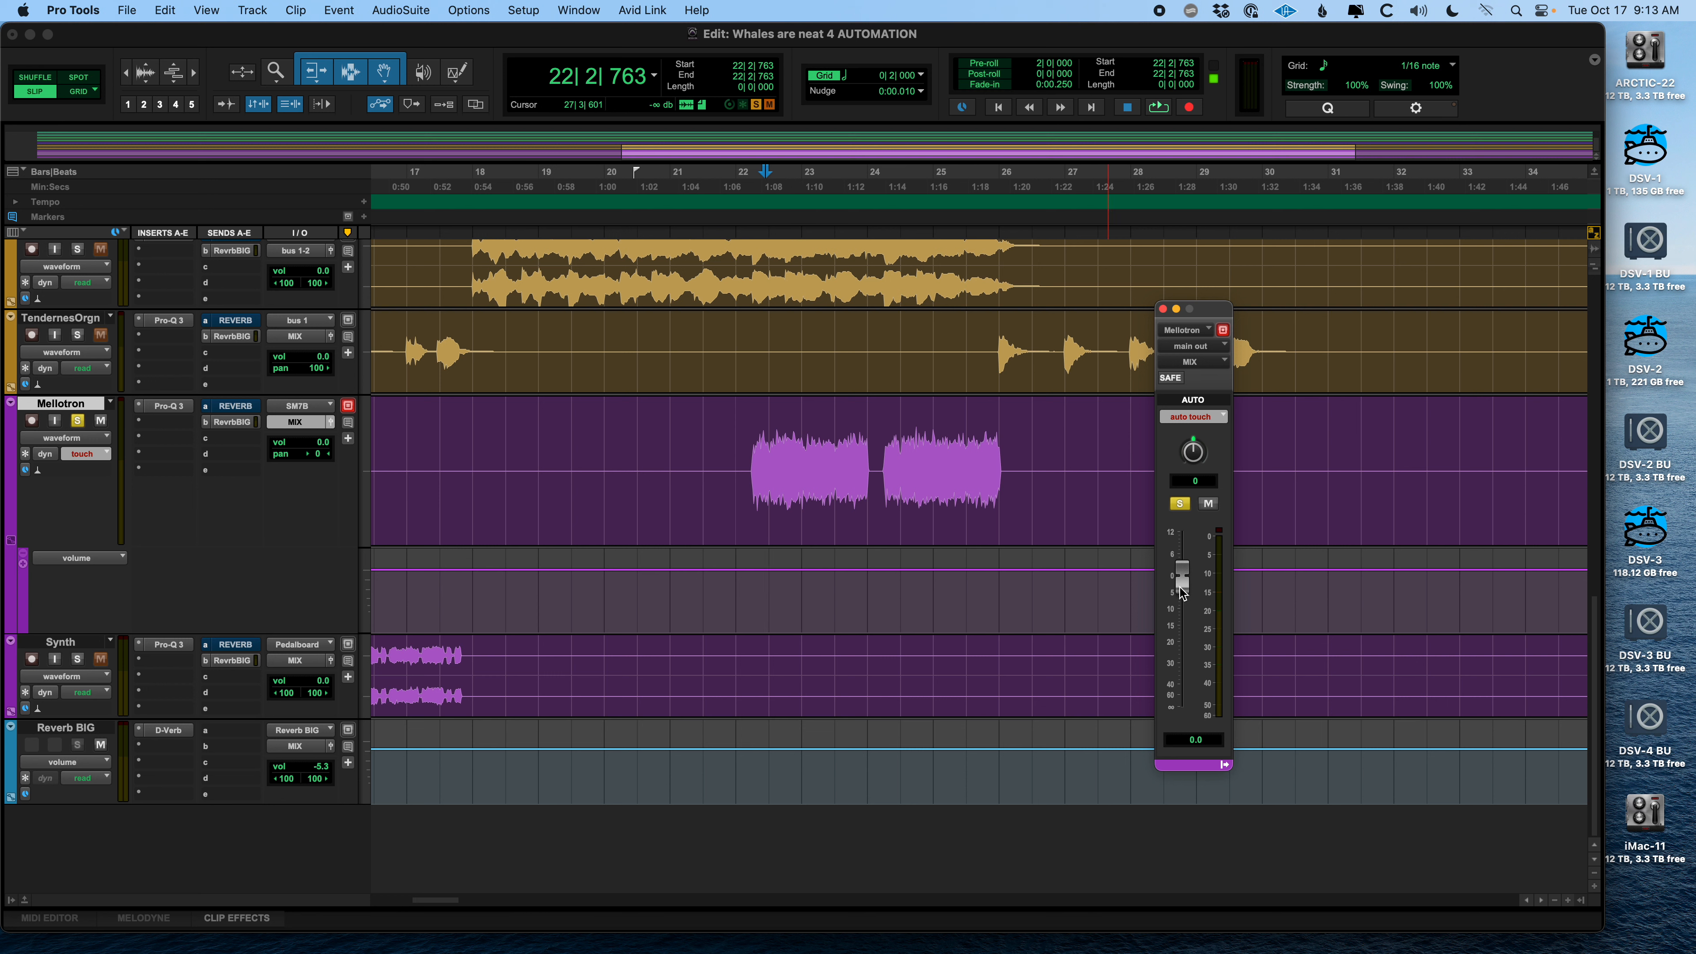
drag(1182, 584, 1190, 616)
key(space)
Open the Automation window and place it just before the Mellotron audio
click(1021, 36)
click(579, 10)
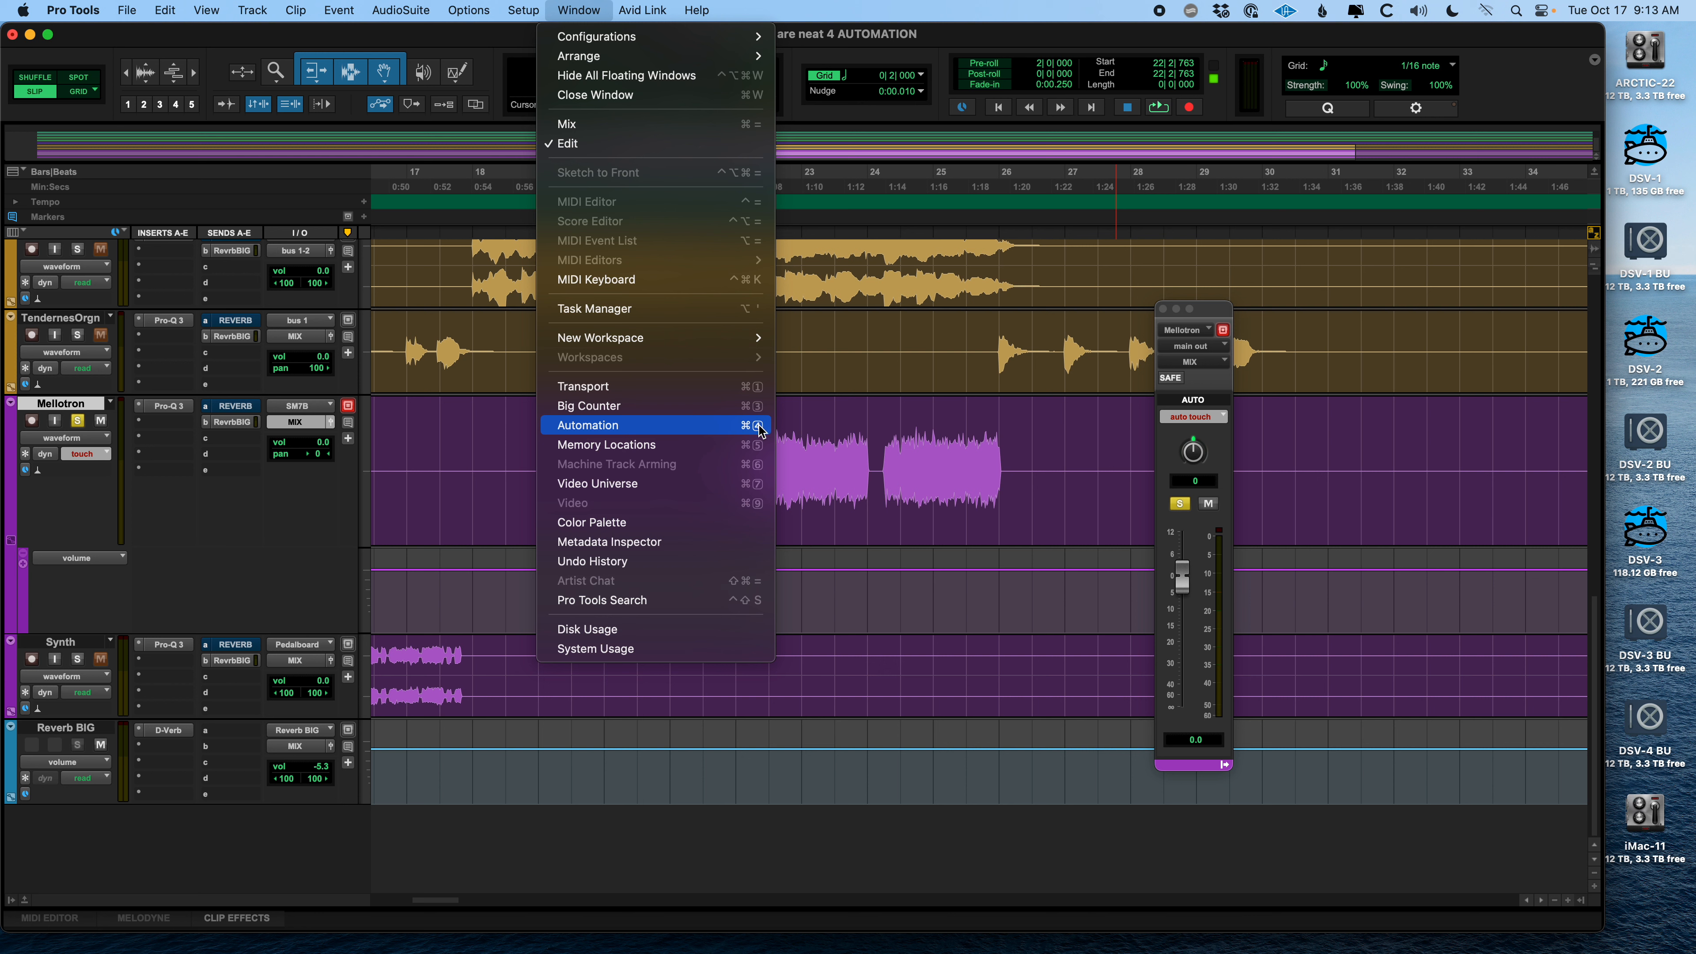
click(648, 431)
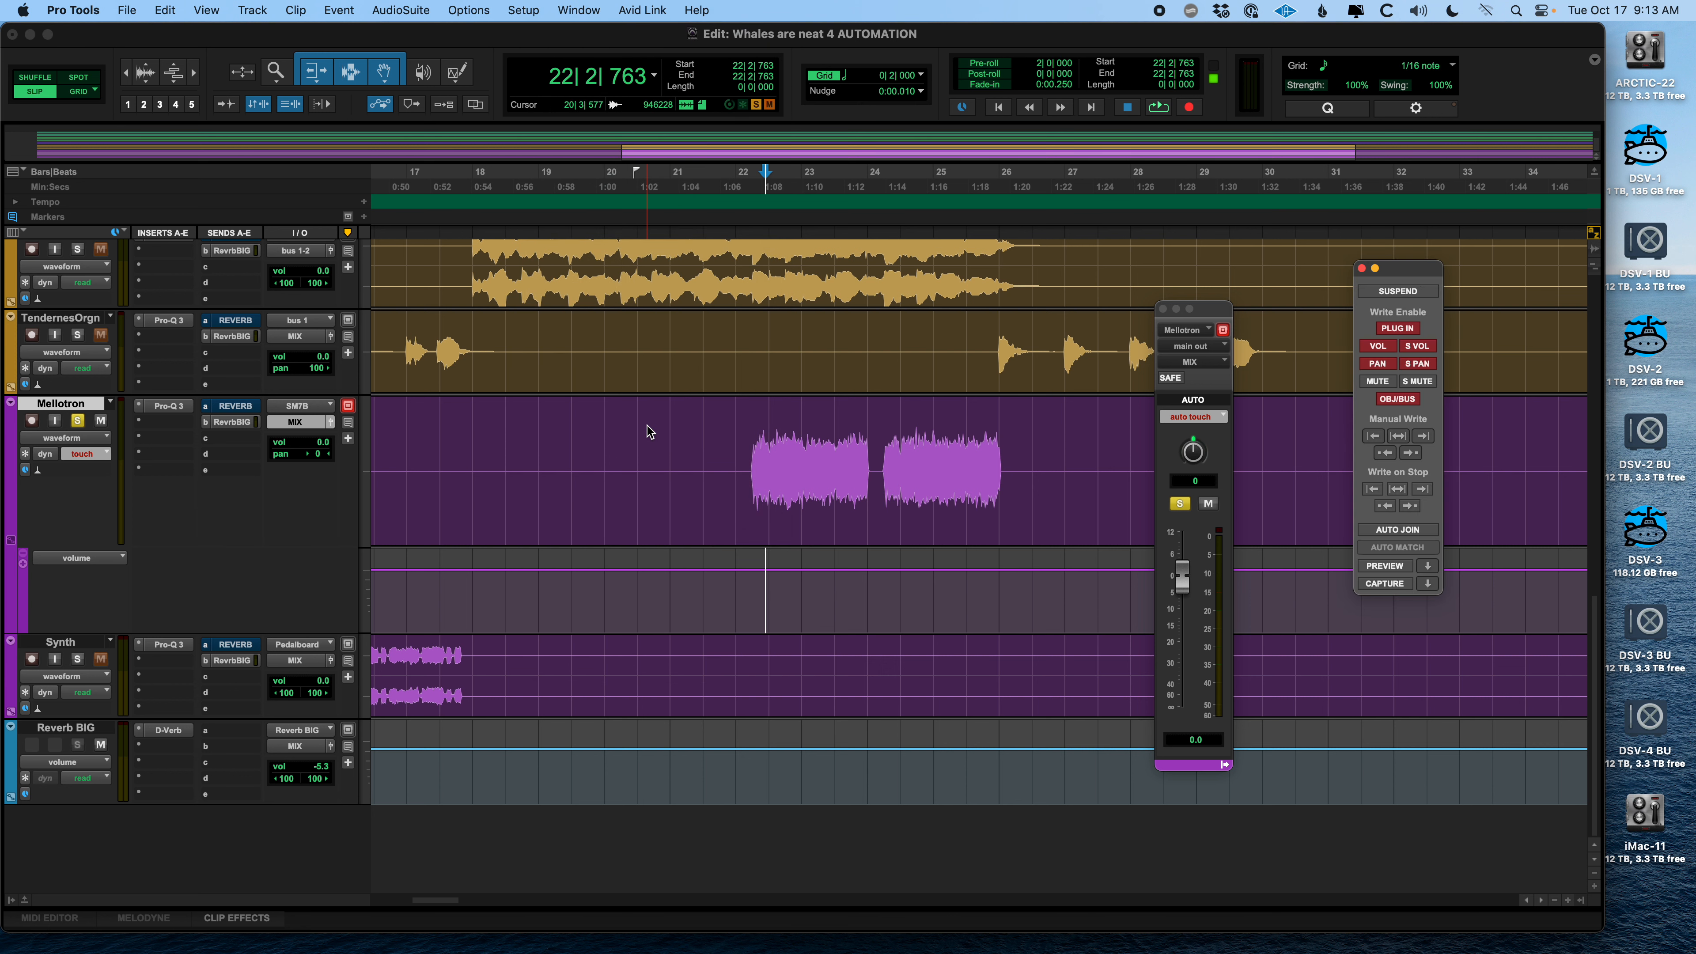
drag(1392, 267, 564, 373)
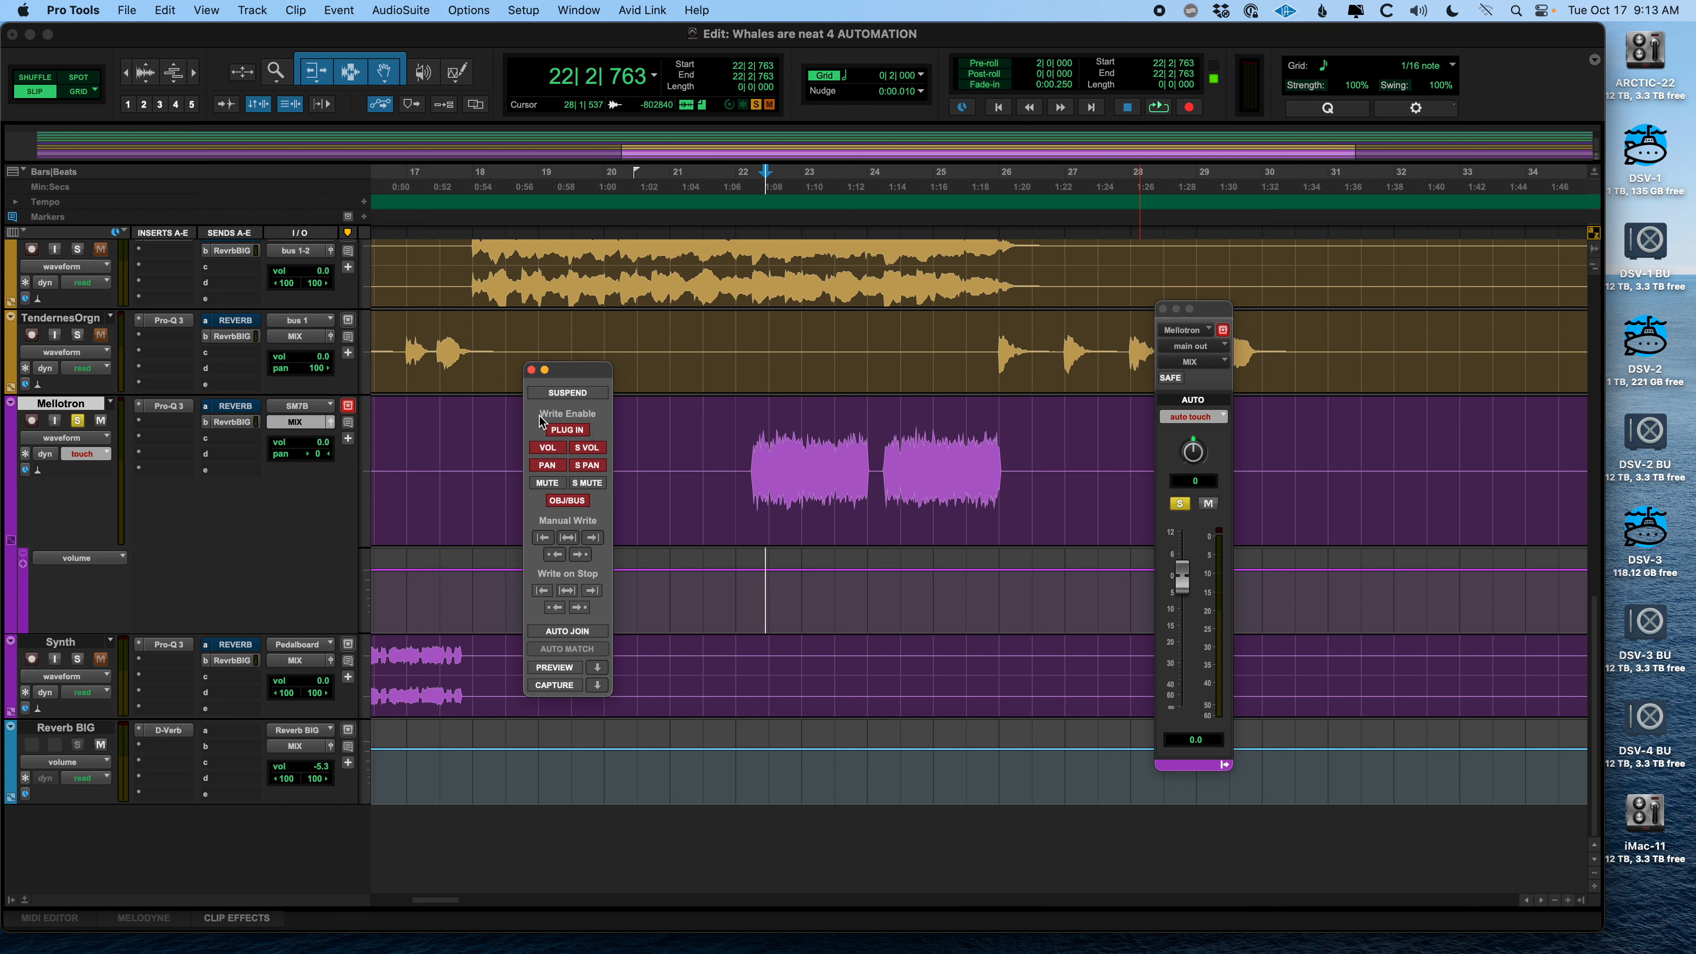
Disable automation writing for plug-ins, volume, send volume, send pan, pan and object/bus
click(568, 431)
click(547, 447)
click(587, 448)
click(587, 466)
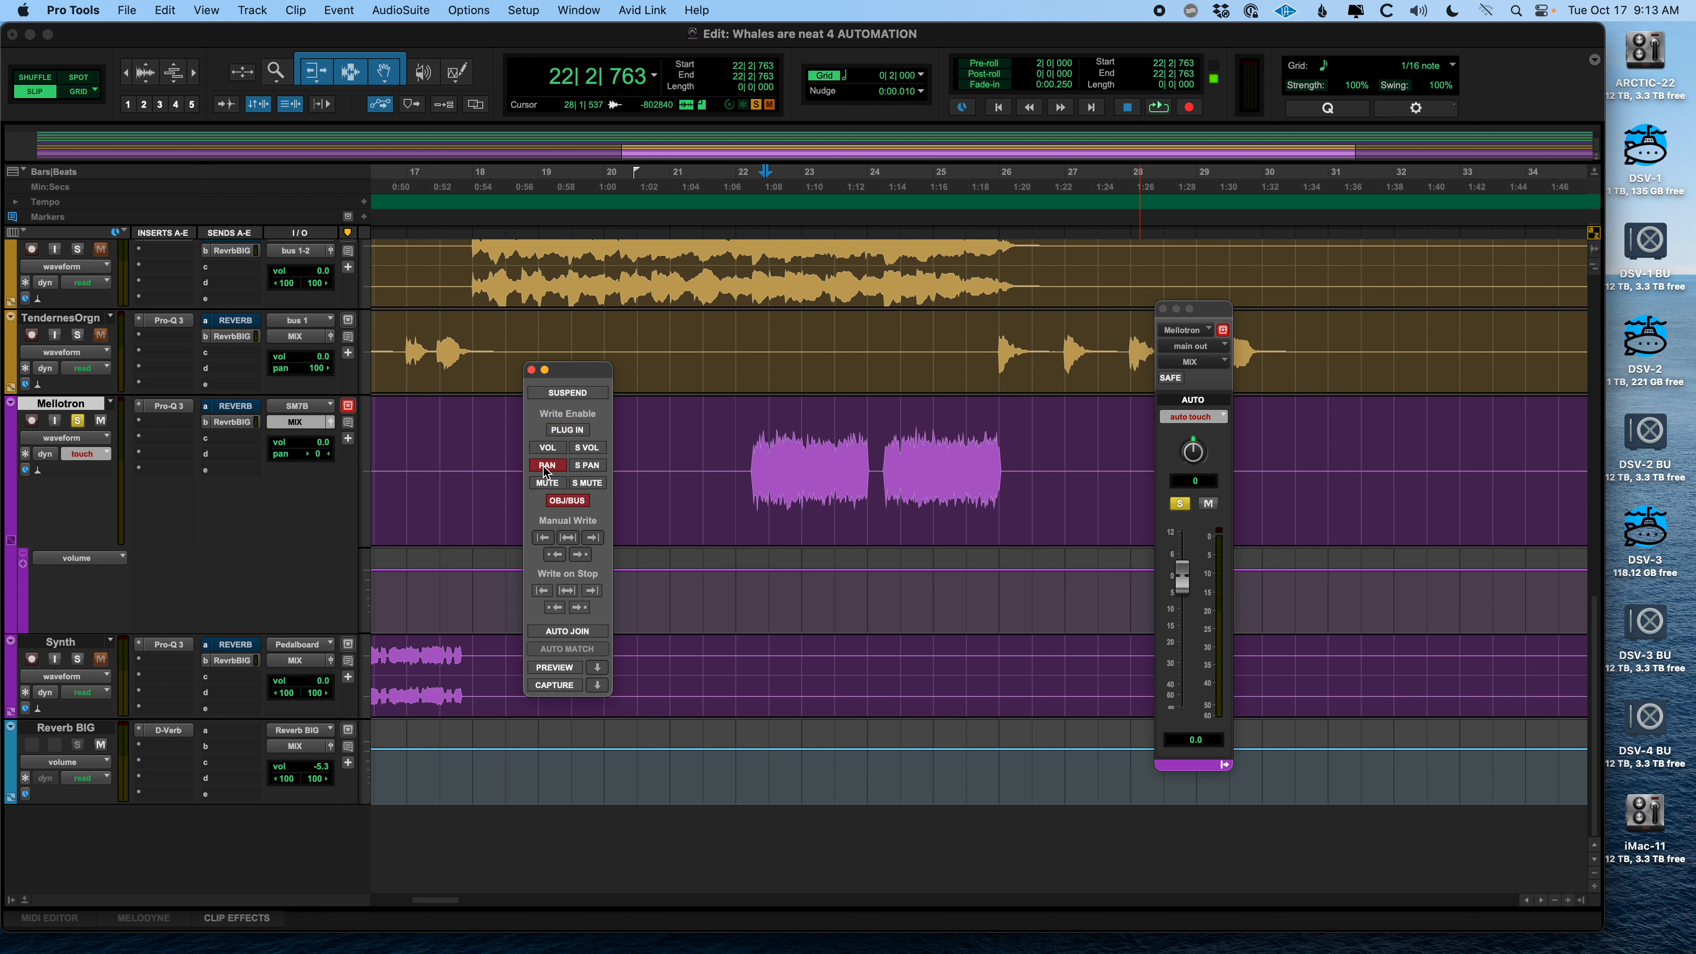
click(546, 466)
click(567, 500)
Play from bar 22 beat 2 and try to write a Mellotron volume move with all write enables off
key(space)
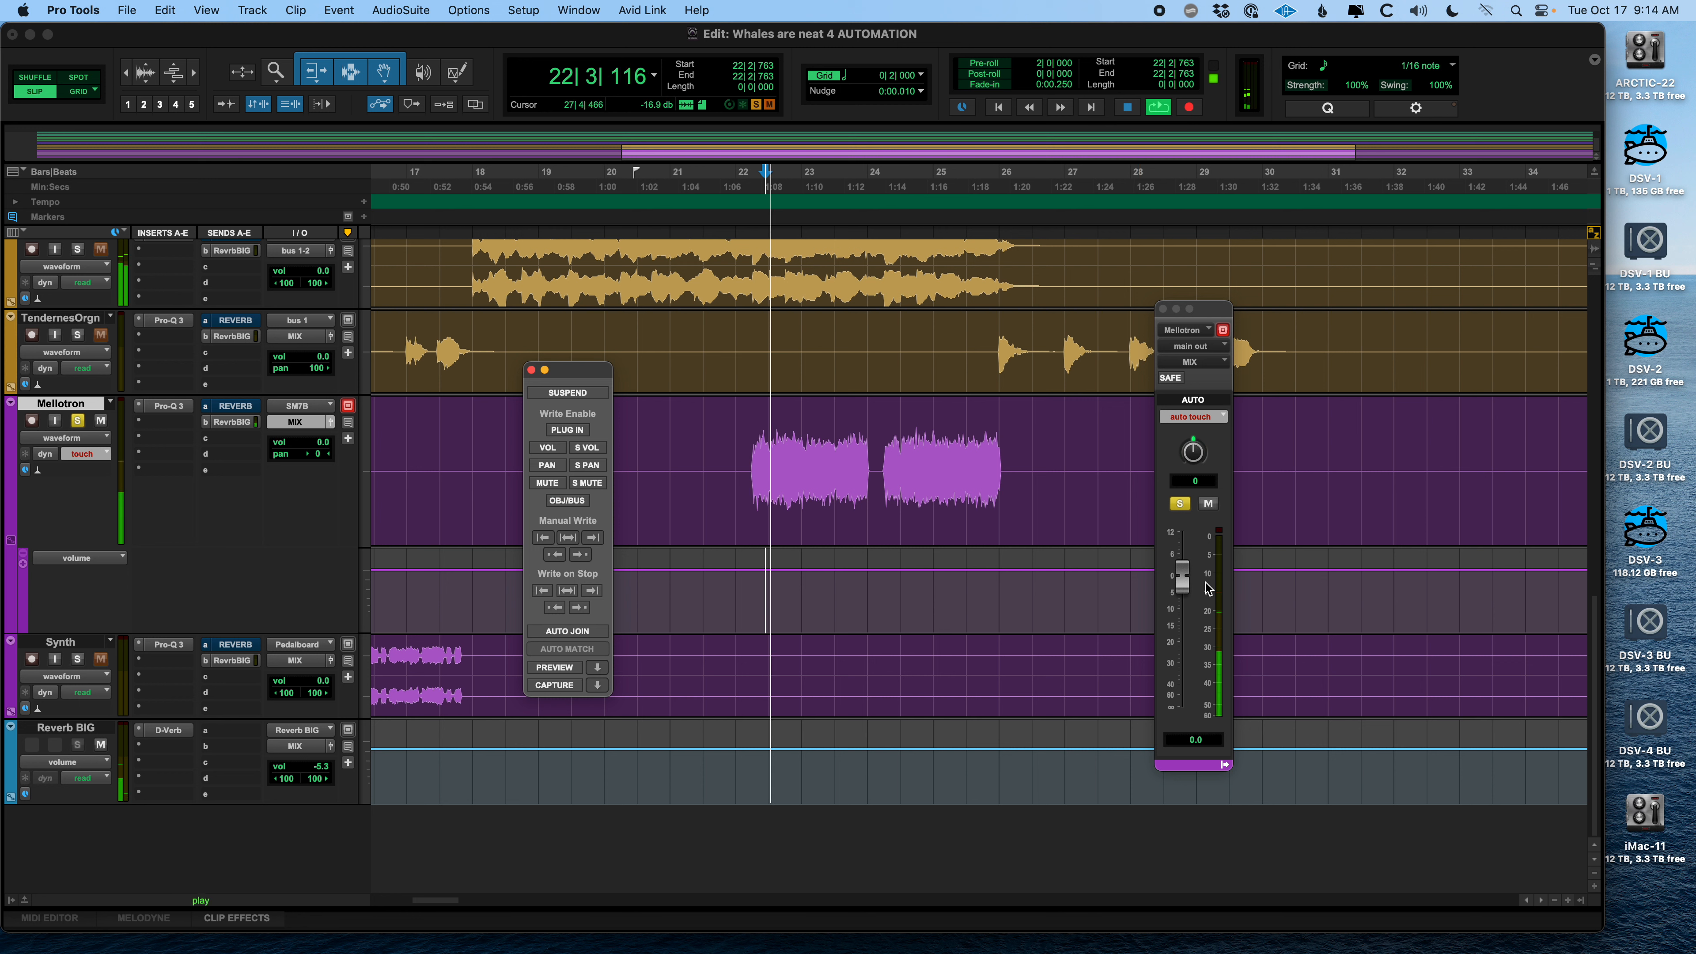
drag(1192, 582, 1187, 640)
key(space)
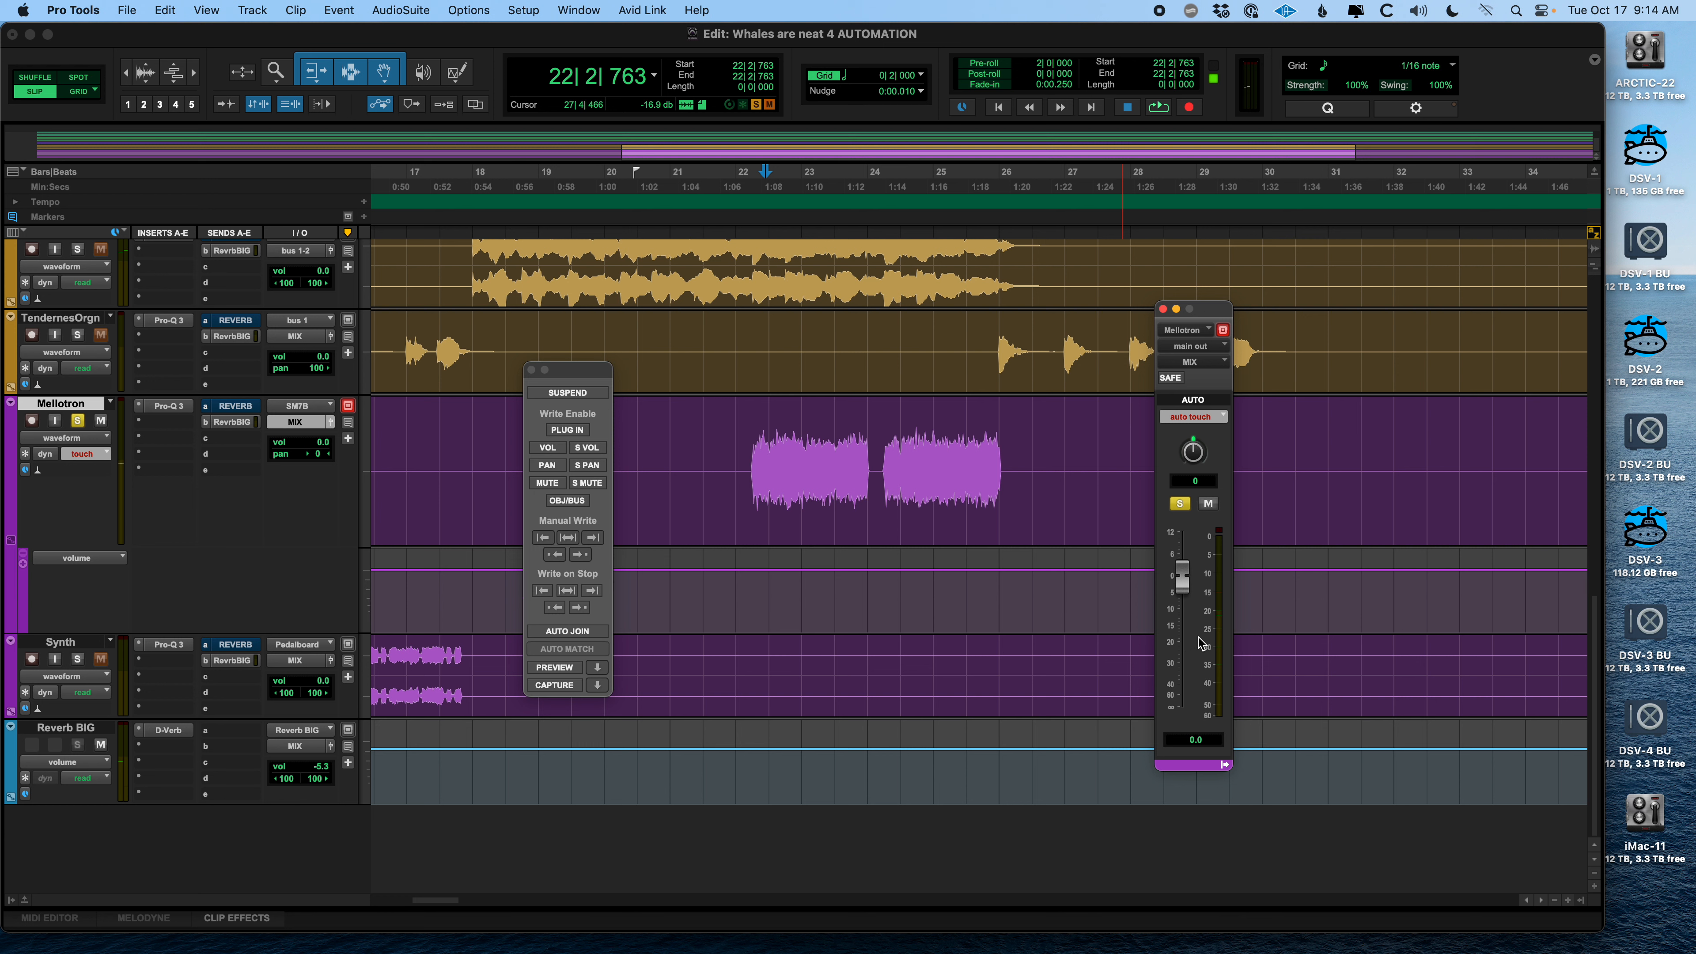
Enable automation writing for volume only and ride the Mellotron fader down and up during playback
click(551, 449)
key(space)
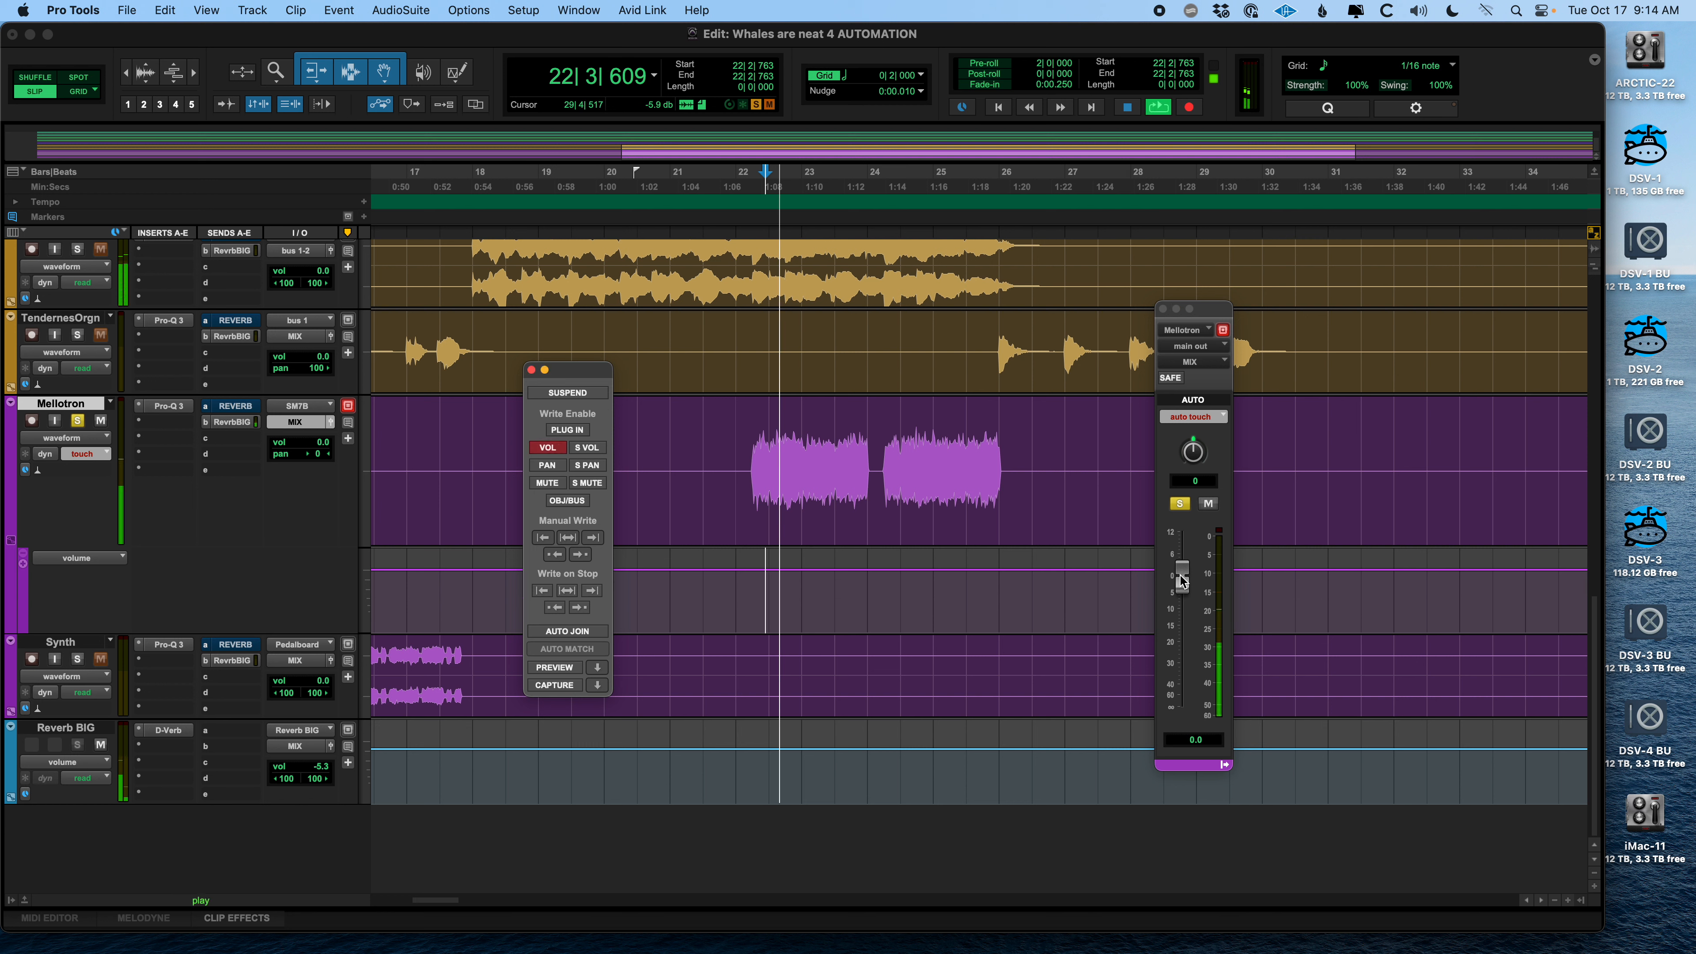
mouse_move(1181, 581)
mouse_down()
mouse_move(1181, 601)
mouse_move(1182, 561)
mouse_up()
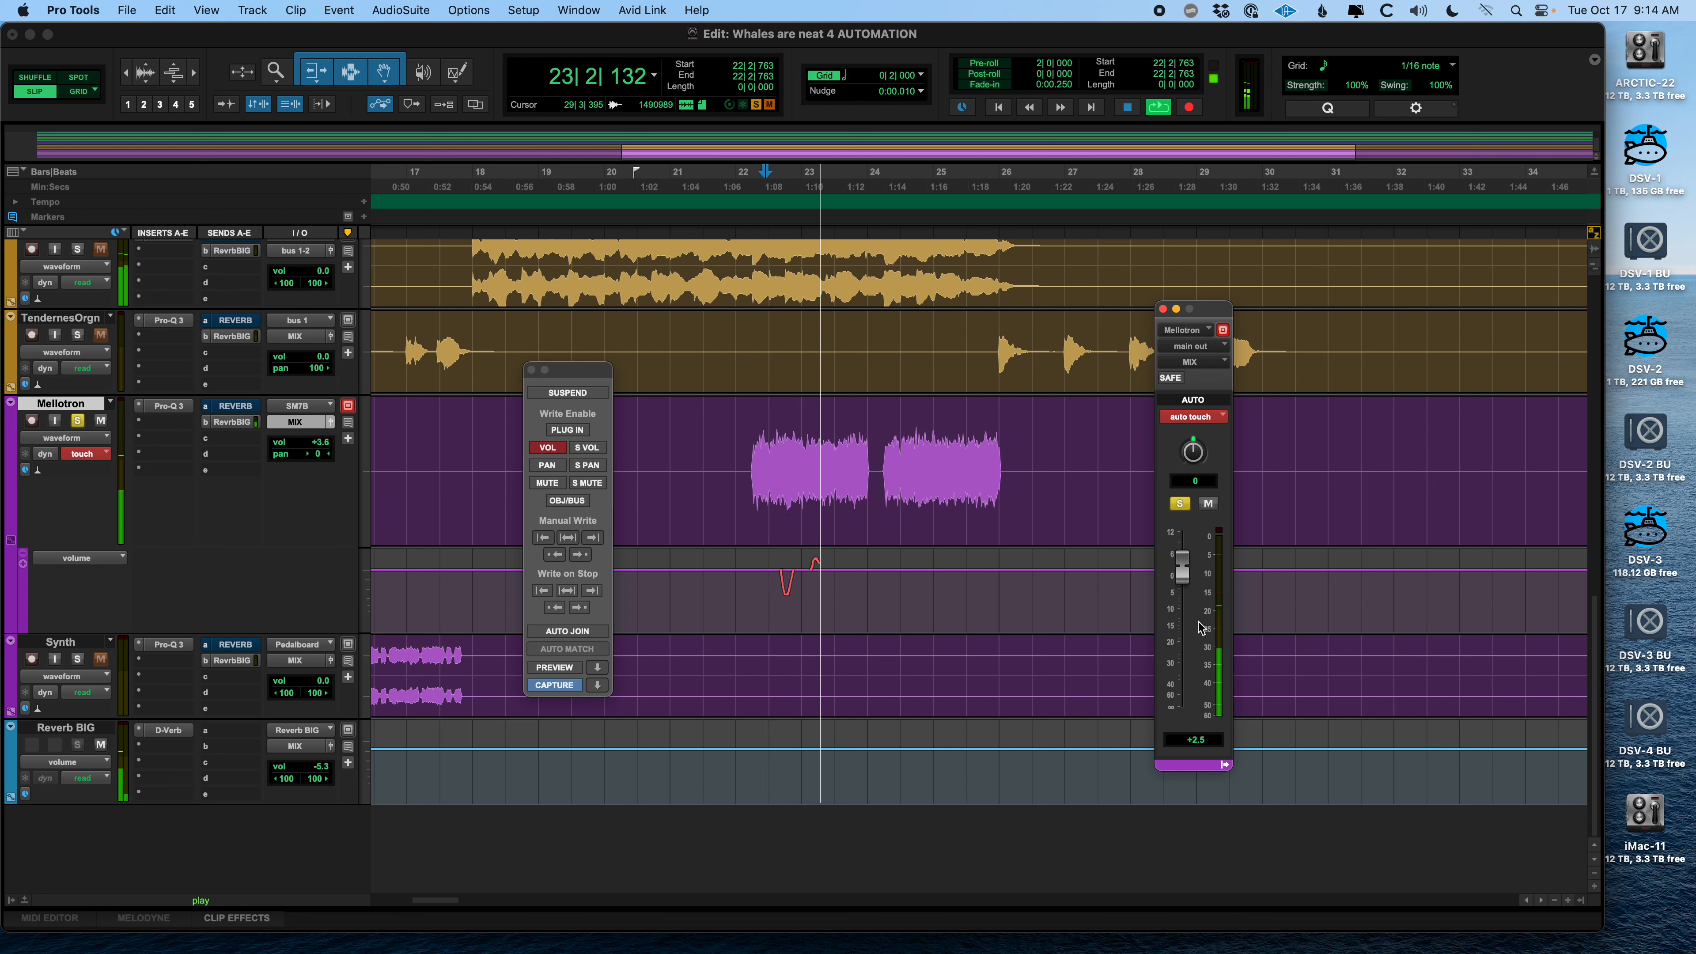
key(space)
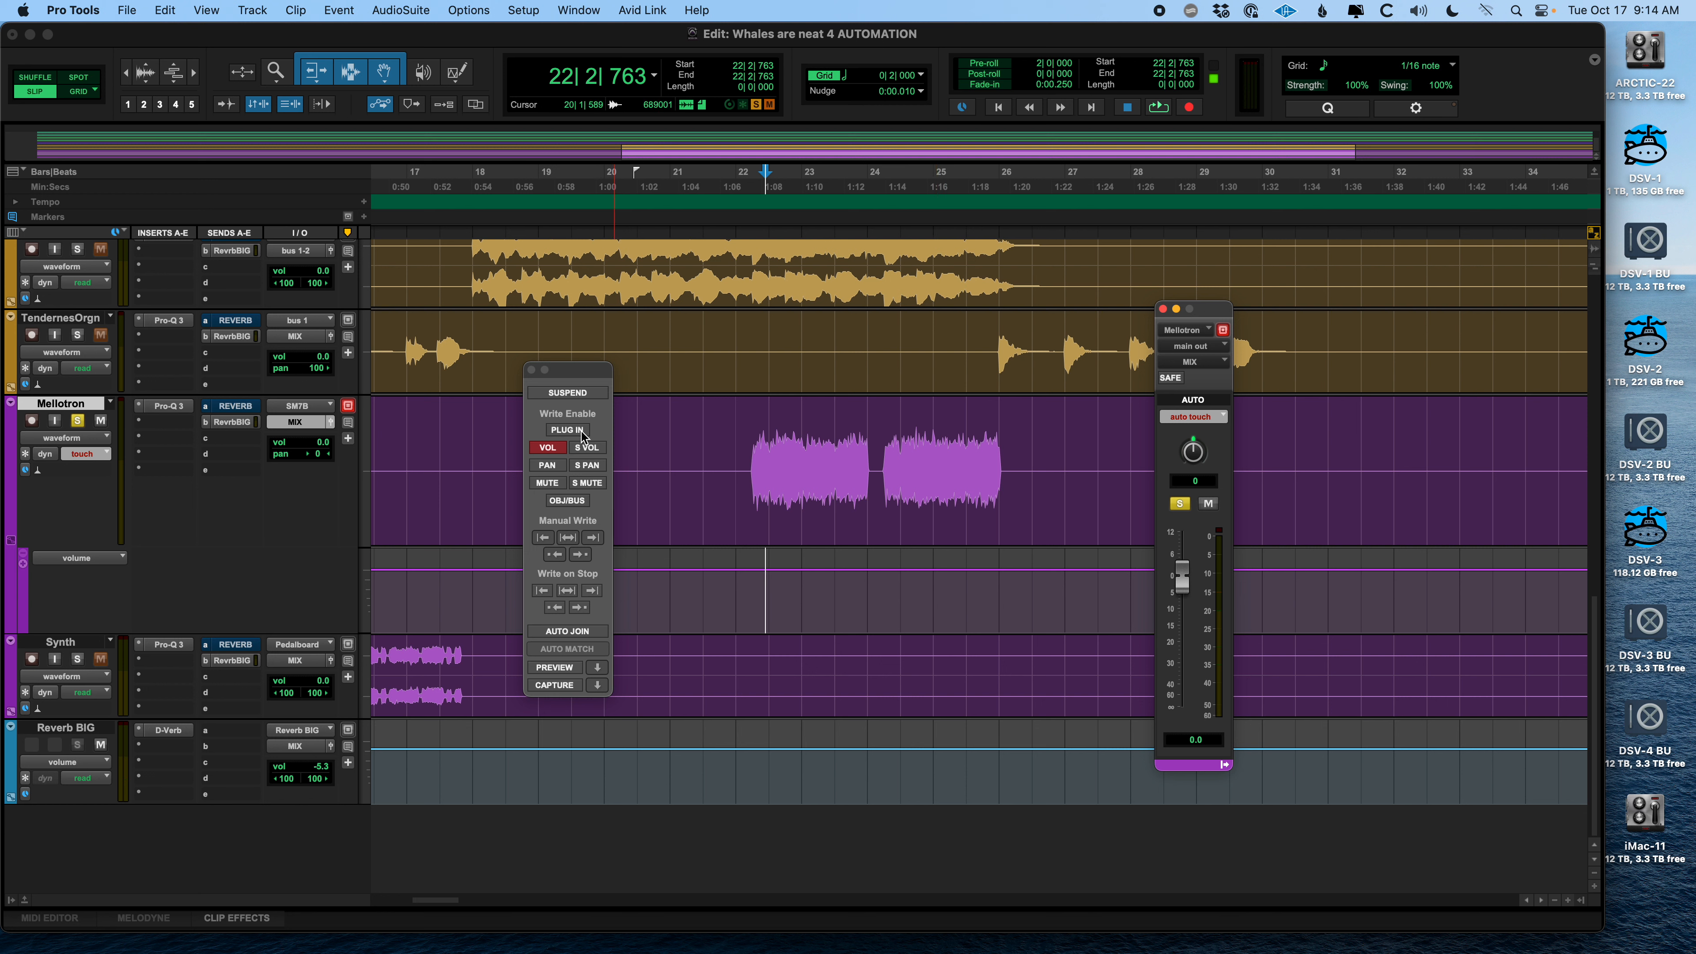
Re-enable writing for pan, plug-ins, send volume, object/bus and send pan, and move the Automation and Mellotron output windows aside
click(546, 466)
click(559, 431)
click(588, 447)
click(570, 500)
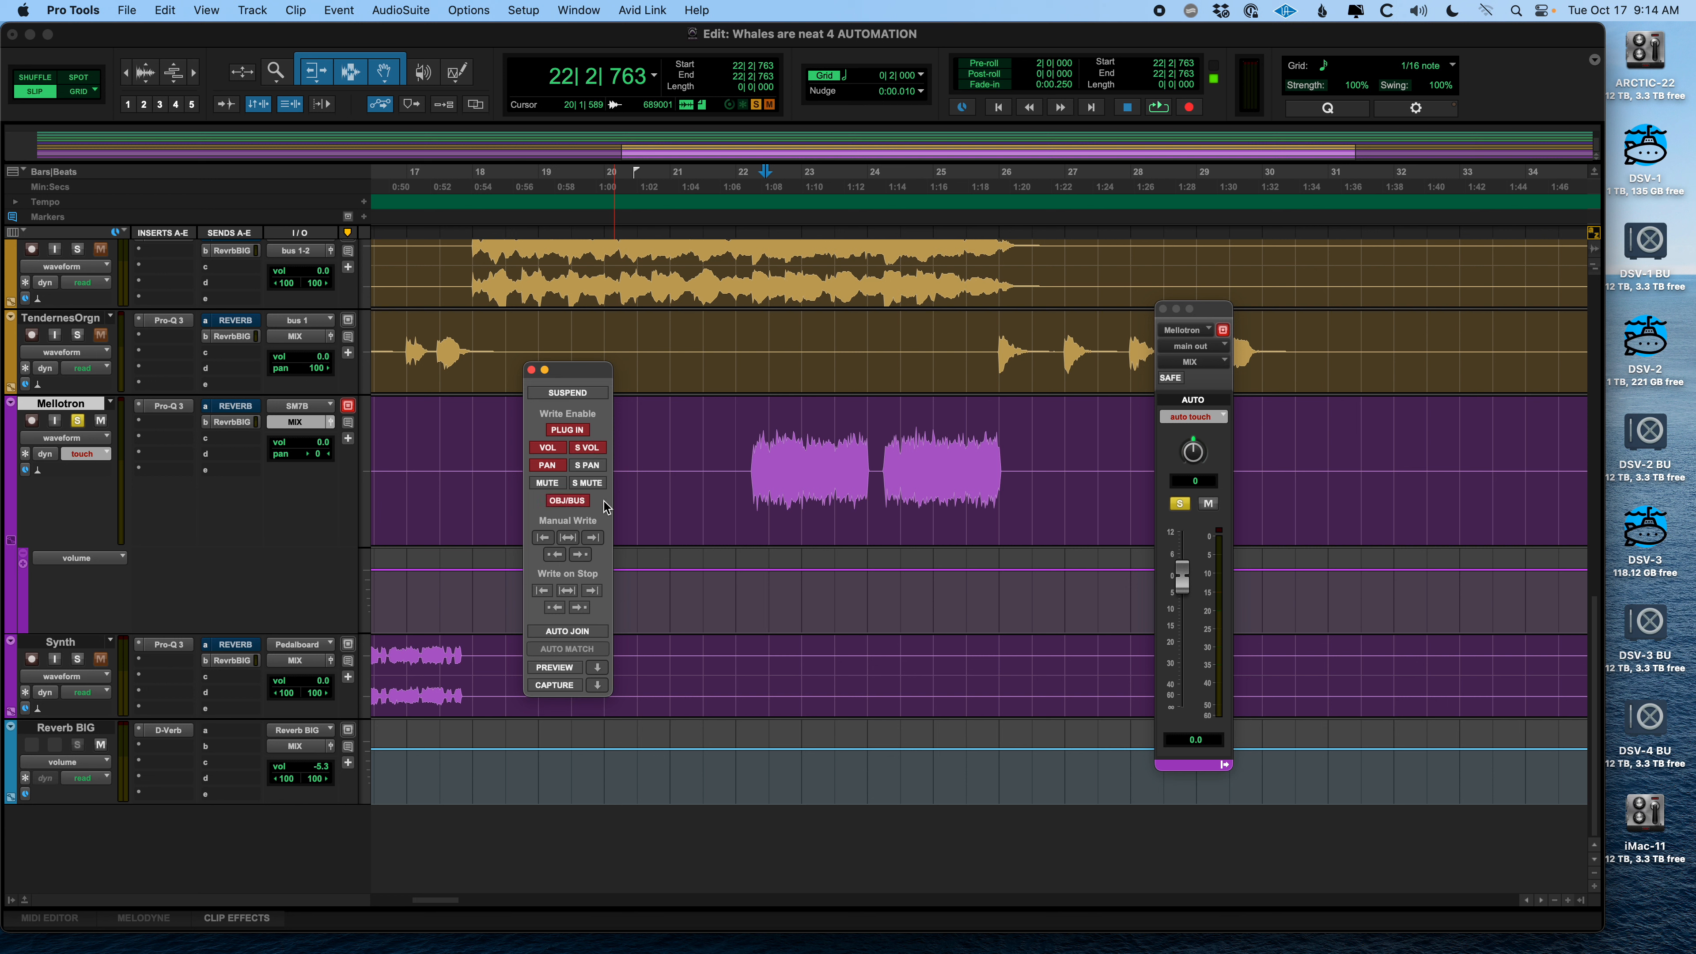
click(592, 468)
drag(587, 371, 1584, 42)
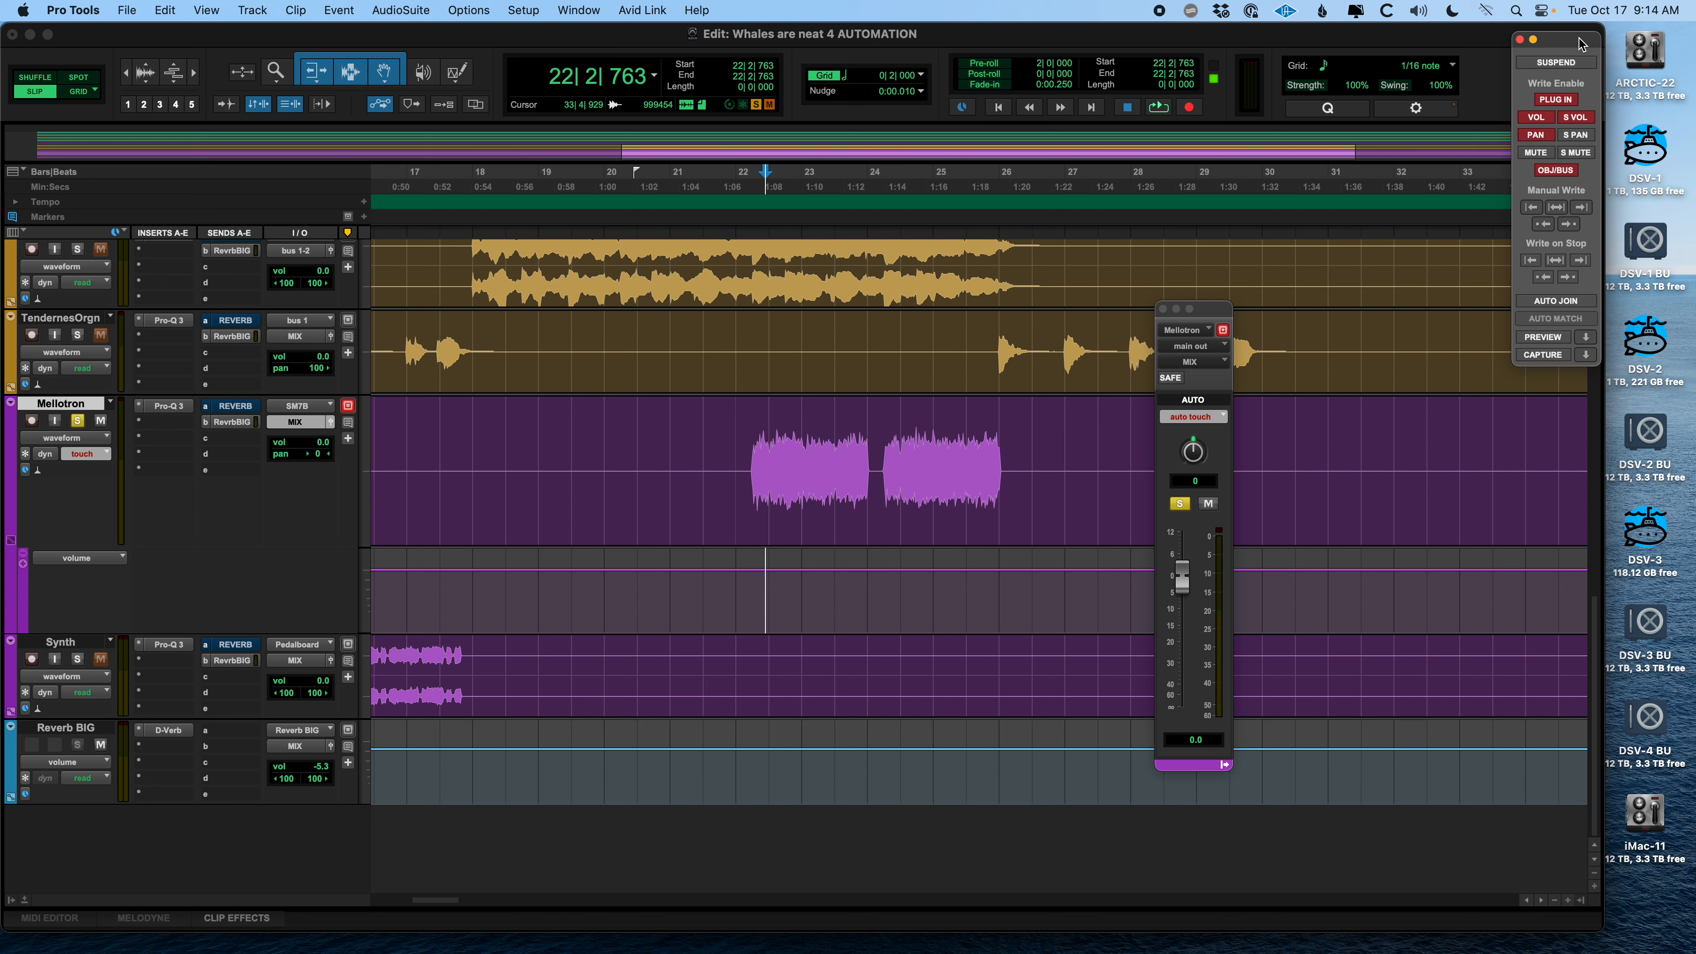
drag(1220, 312, 1122, 275)
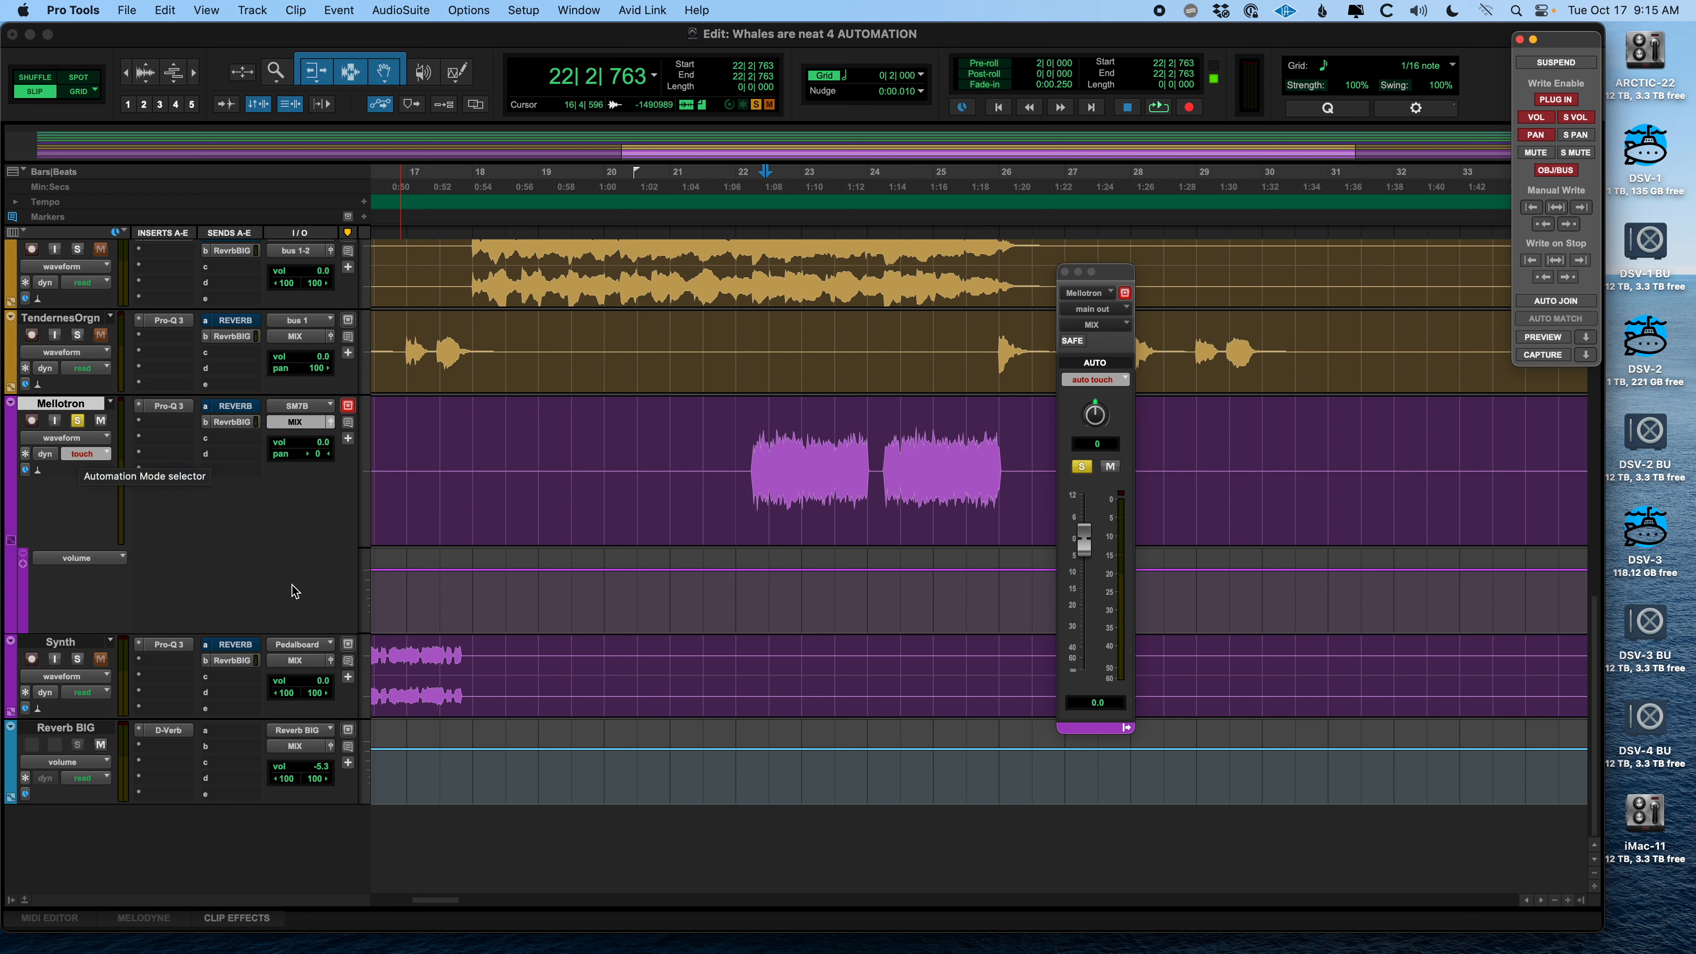
Switch the Mellotron track's automation mode to read, and set it back to touch
click(1105, 380)
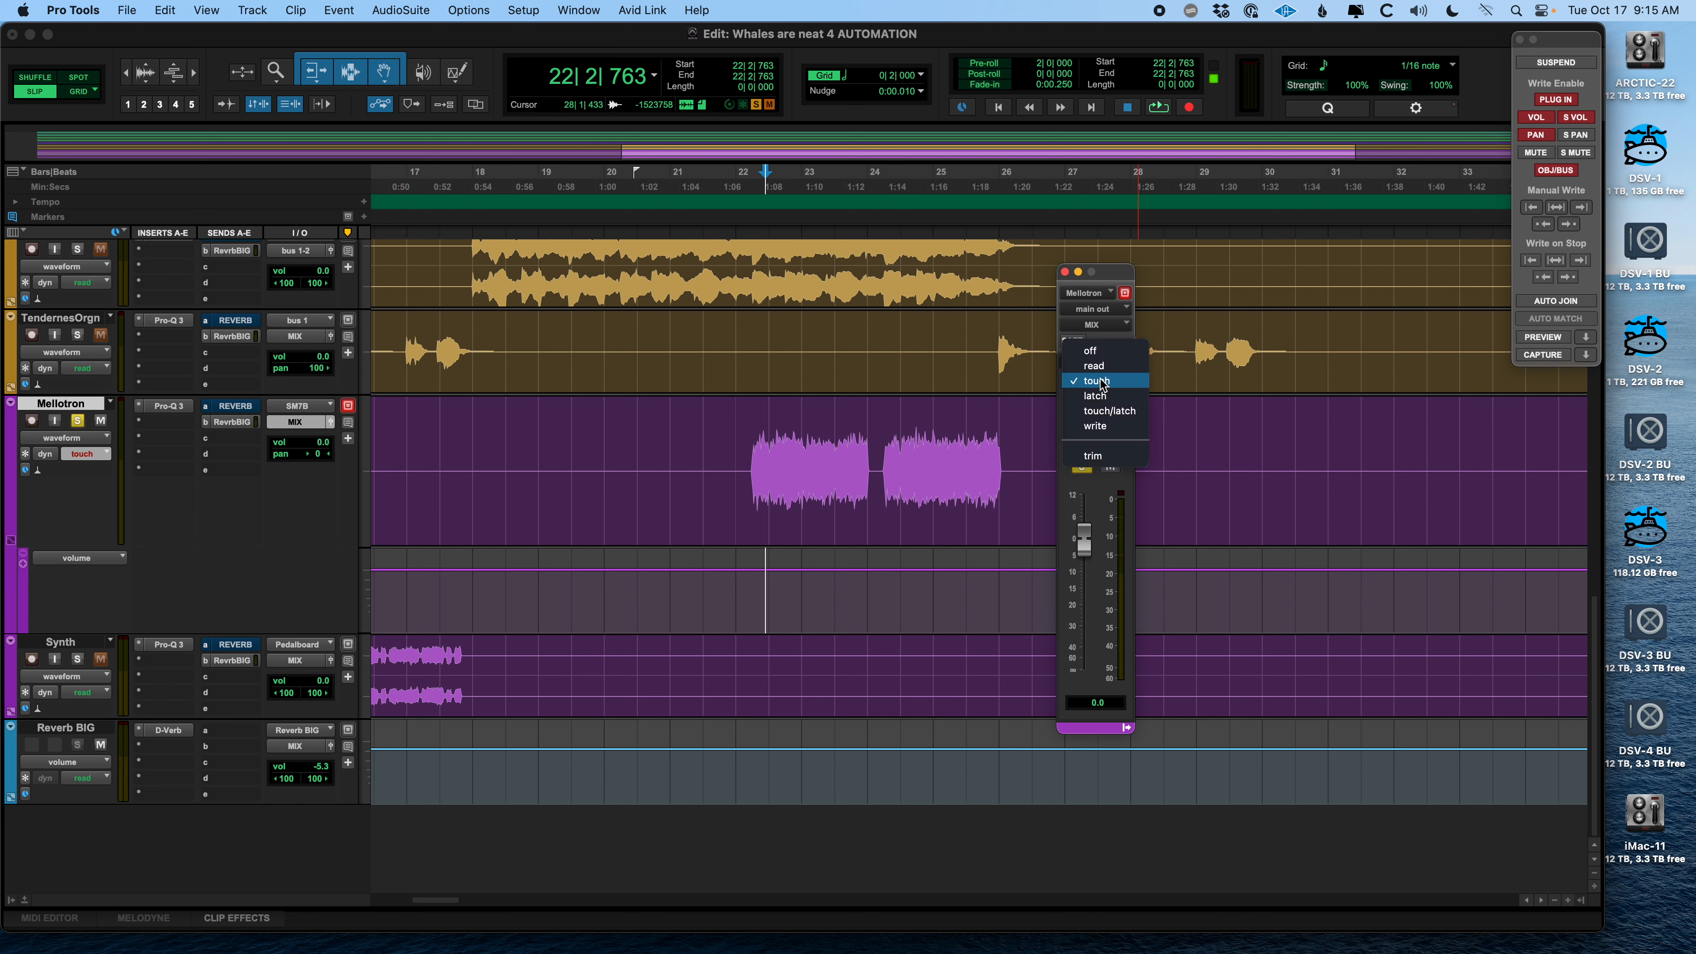
click(1105, 366)
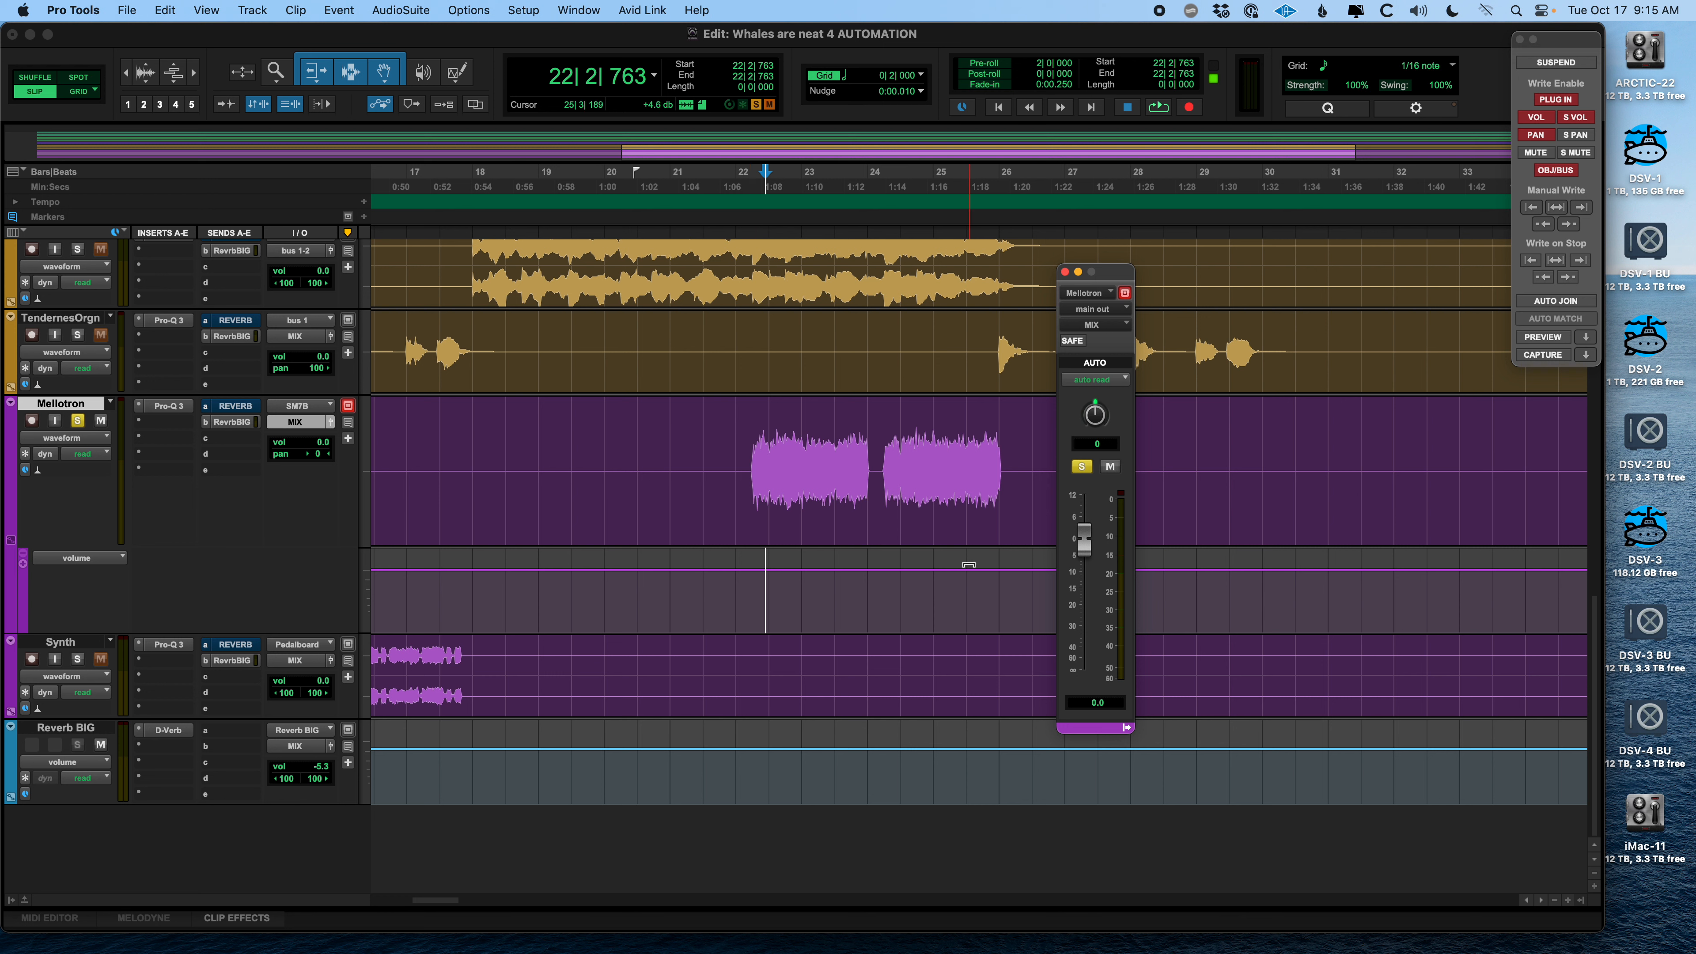
click(1116, 380)
click(1115, 395)
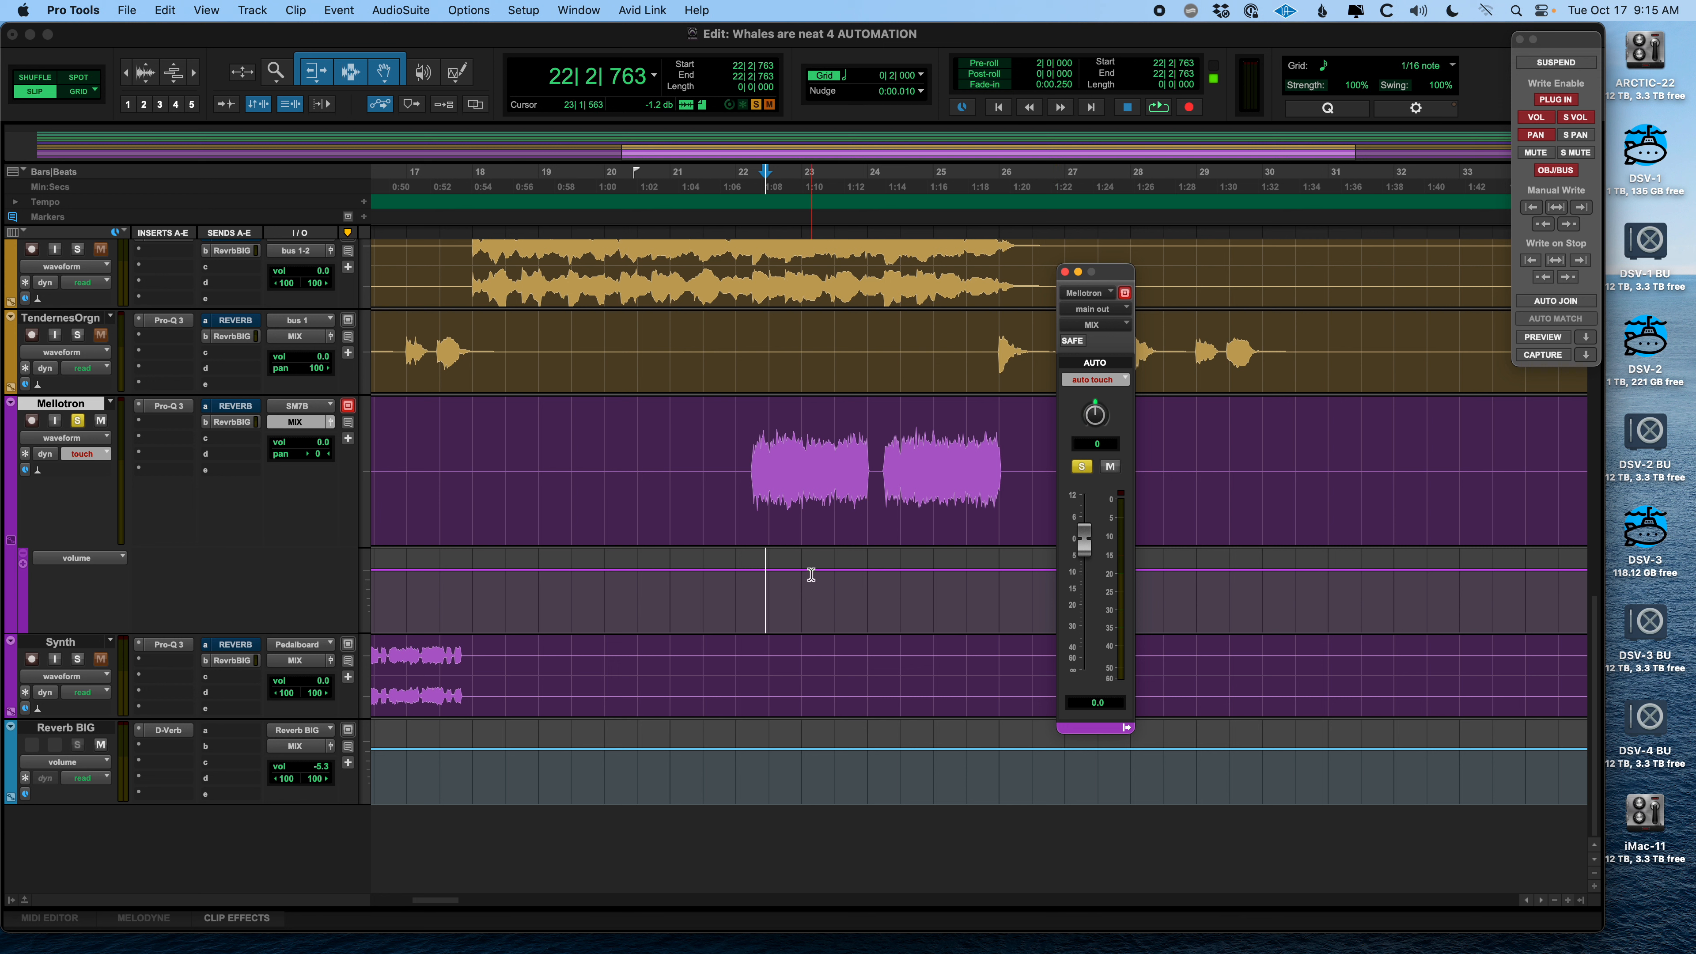
Play from about 22|3|473 and write a volume dip and a small boost on the Mellotron in touch mode
click(788, 578)
click(777, 579)
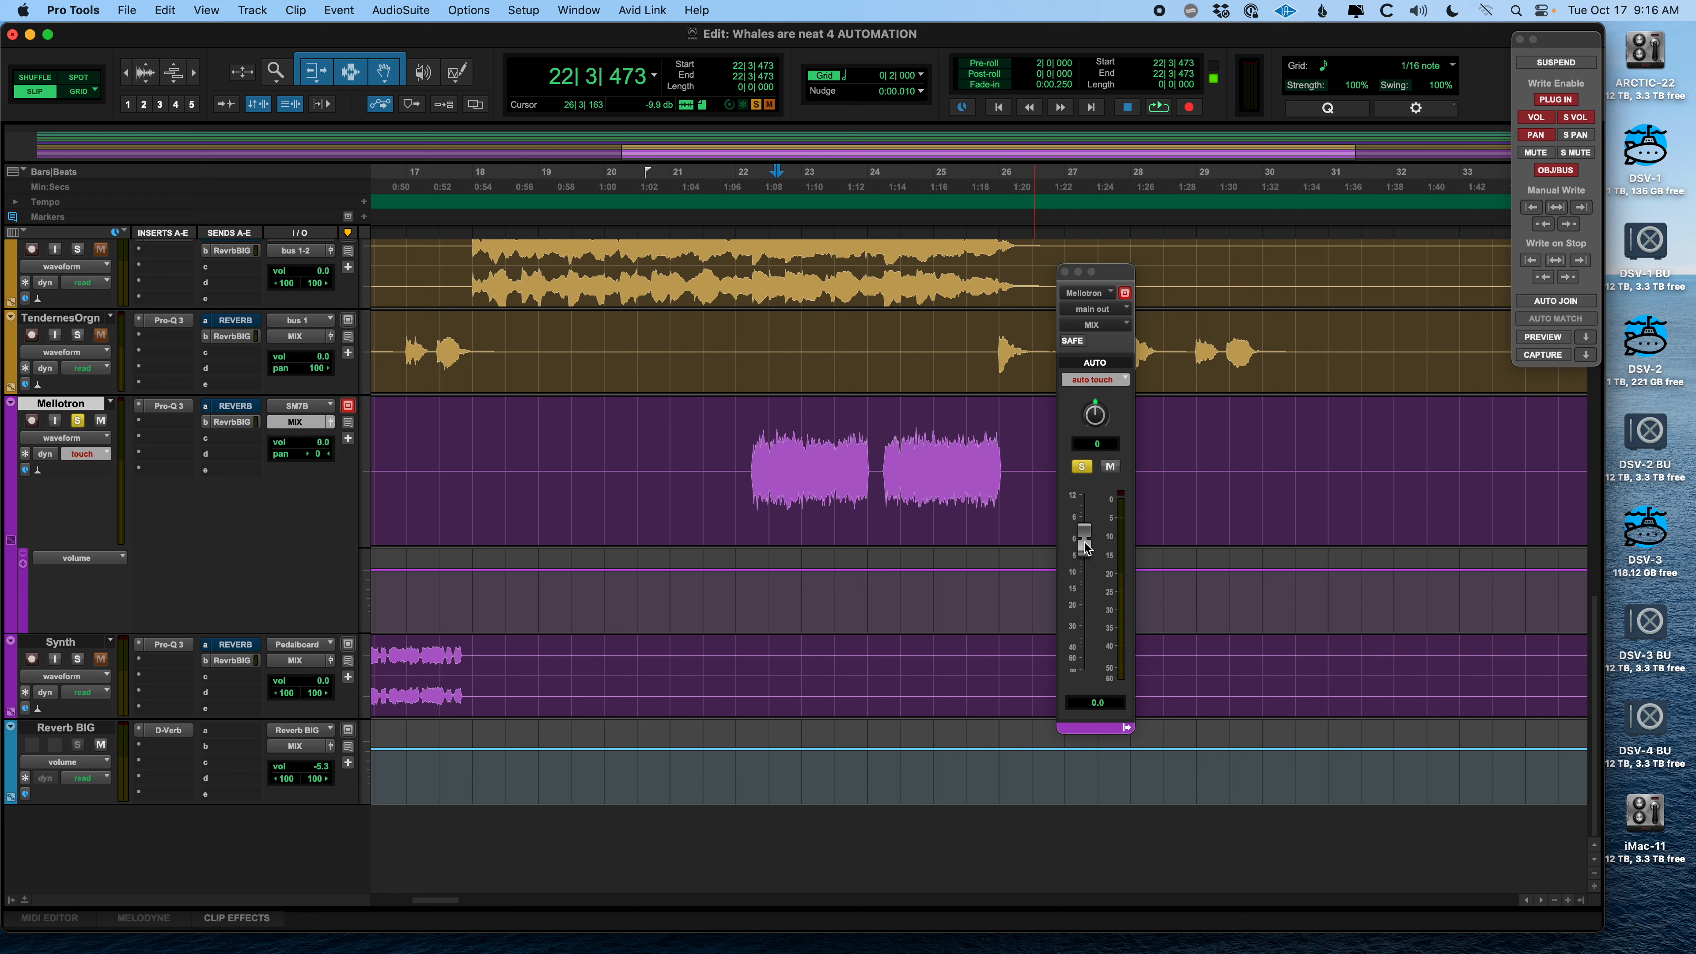
key(space)
mouse_move(1083, 544)
mouse_down()
mouse_move(1083, 596)
mouse_move(1085, 543)
mouse_up()
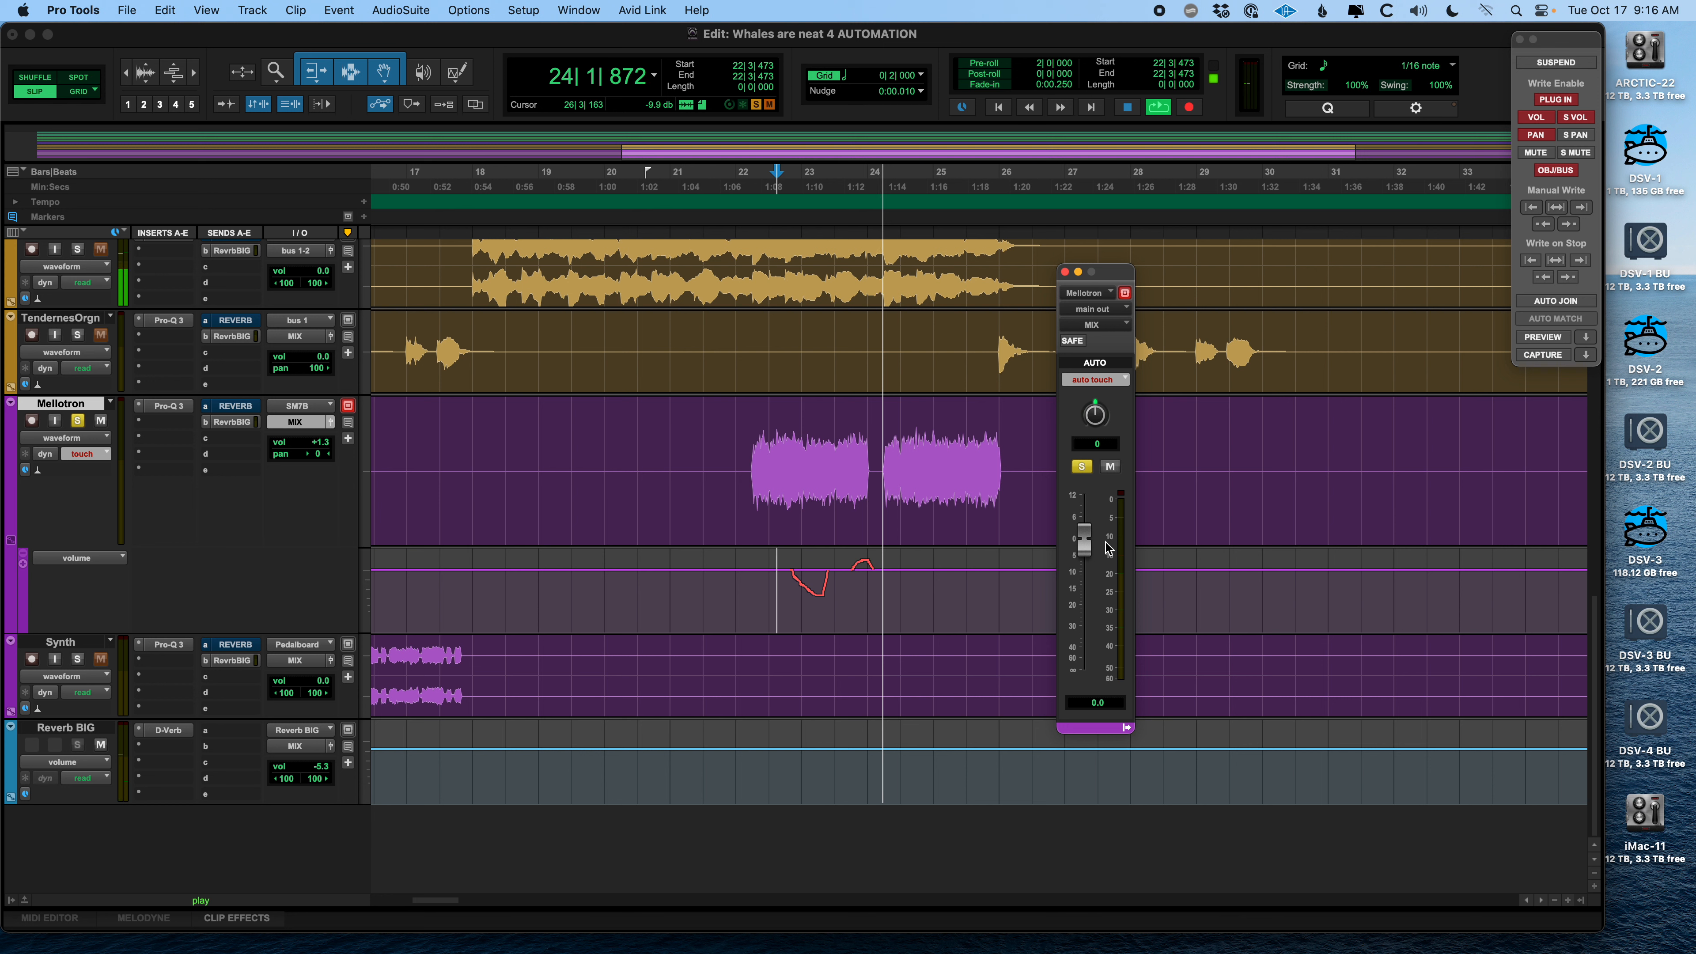
key(space)
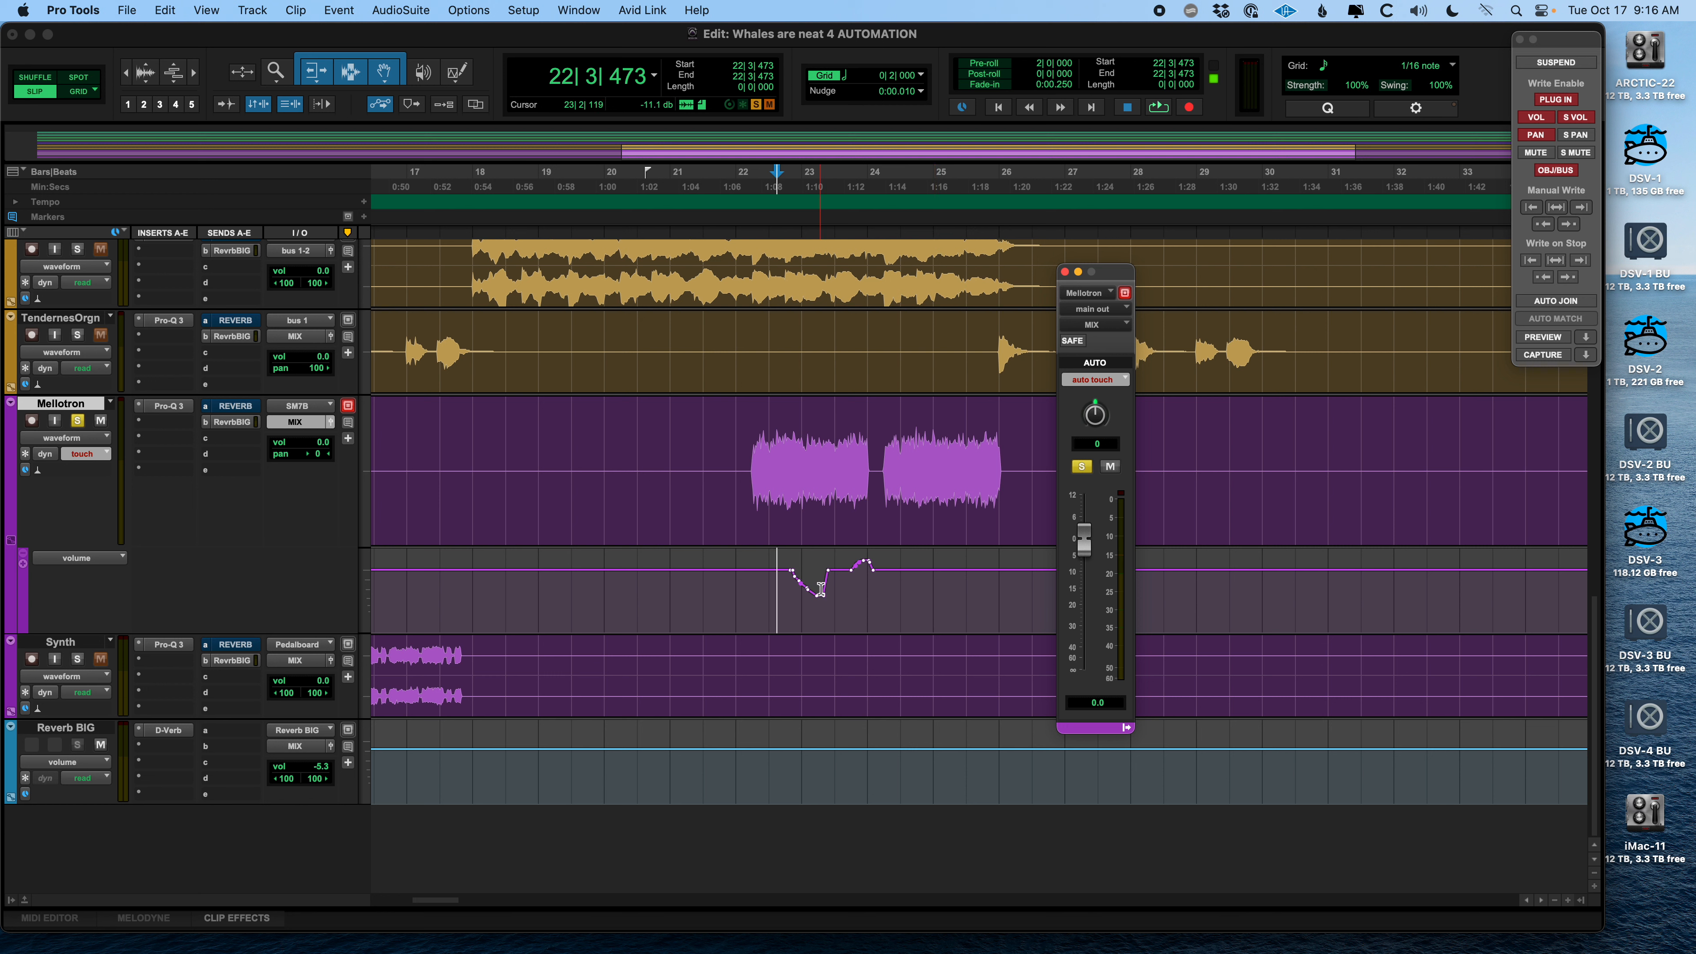
Play the passage again and overwrite the Mellotron's volume dip with a new fader move
key(space)
drag(1083, 548, 1082, 576)
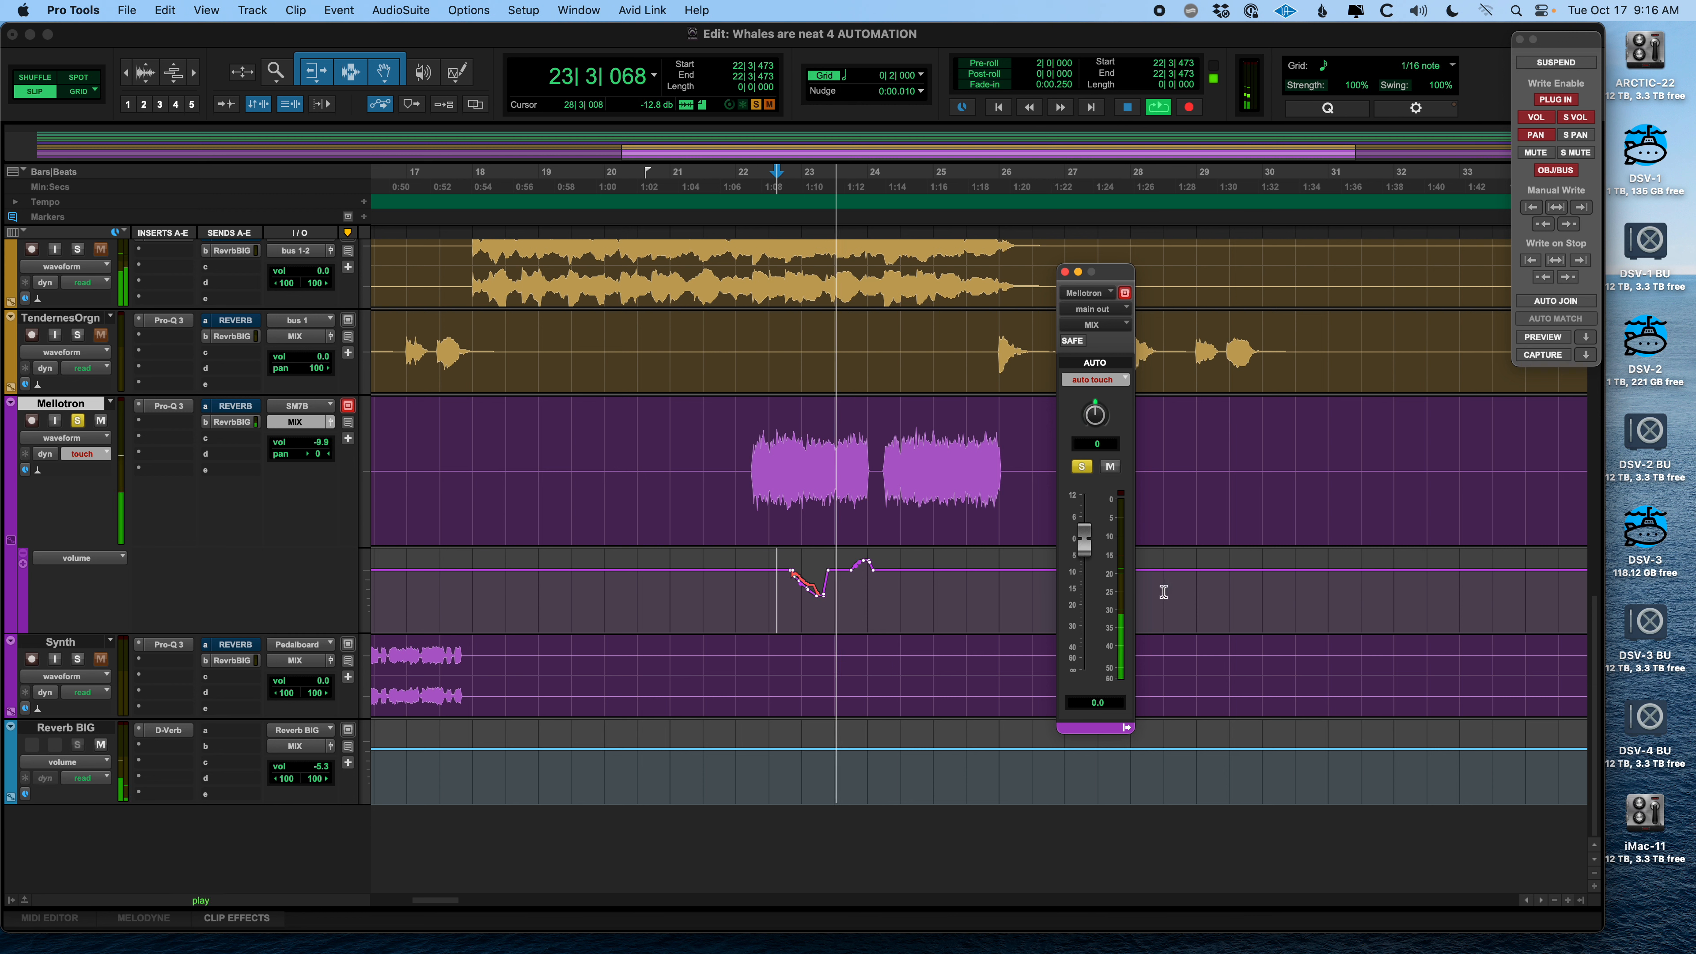
key(space)
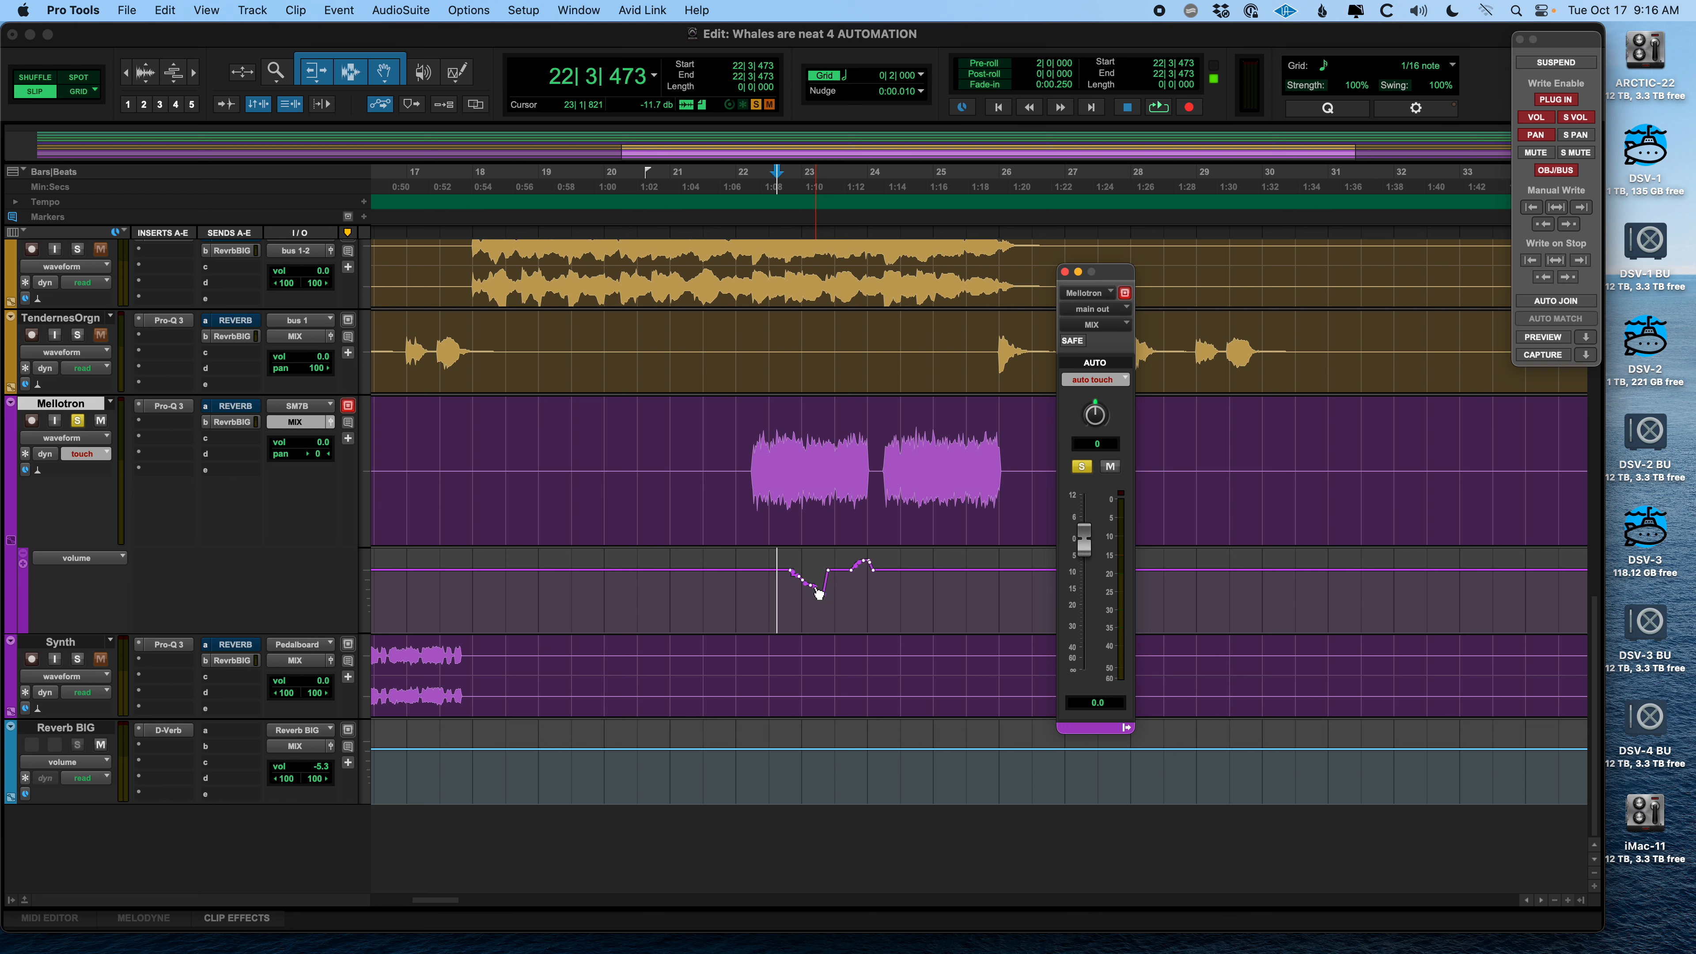
Delete the lowest breakpoints of the Mellotron volume dip, from about 23|1|924 to 23|2|454
click(836, 598)
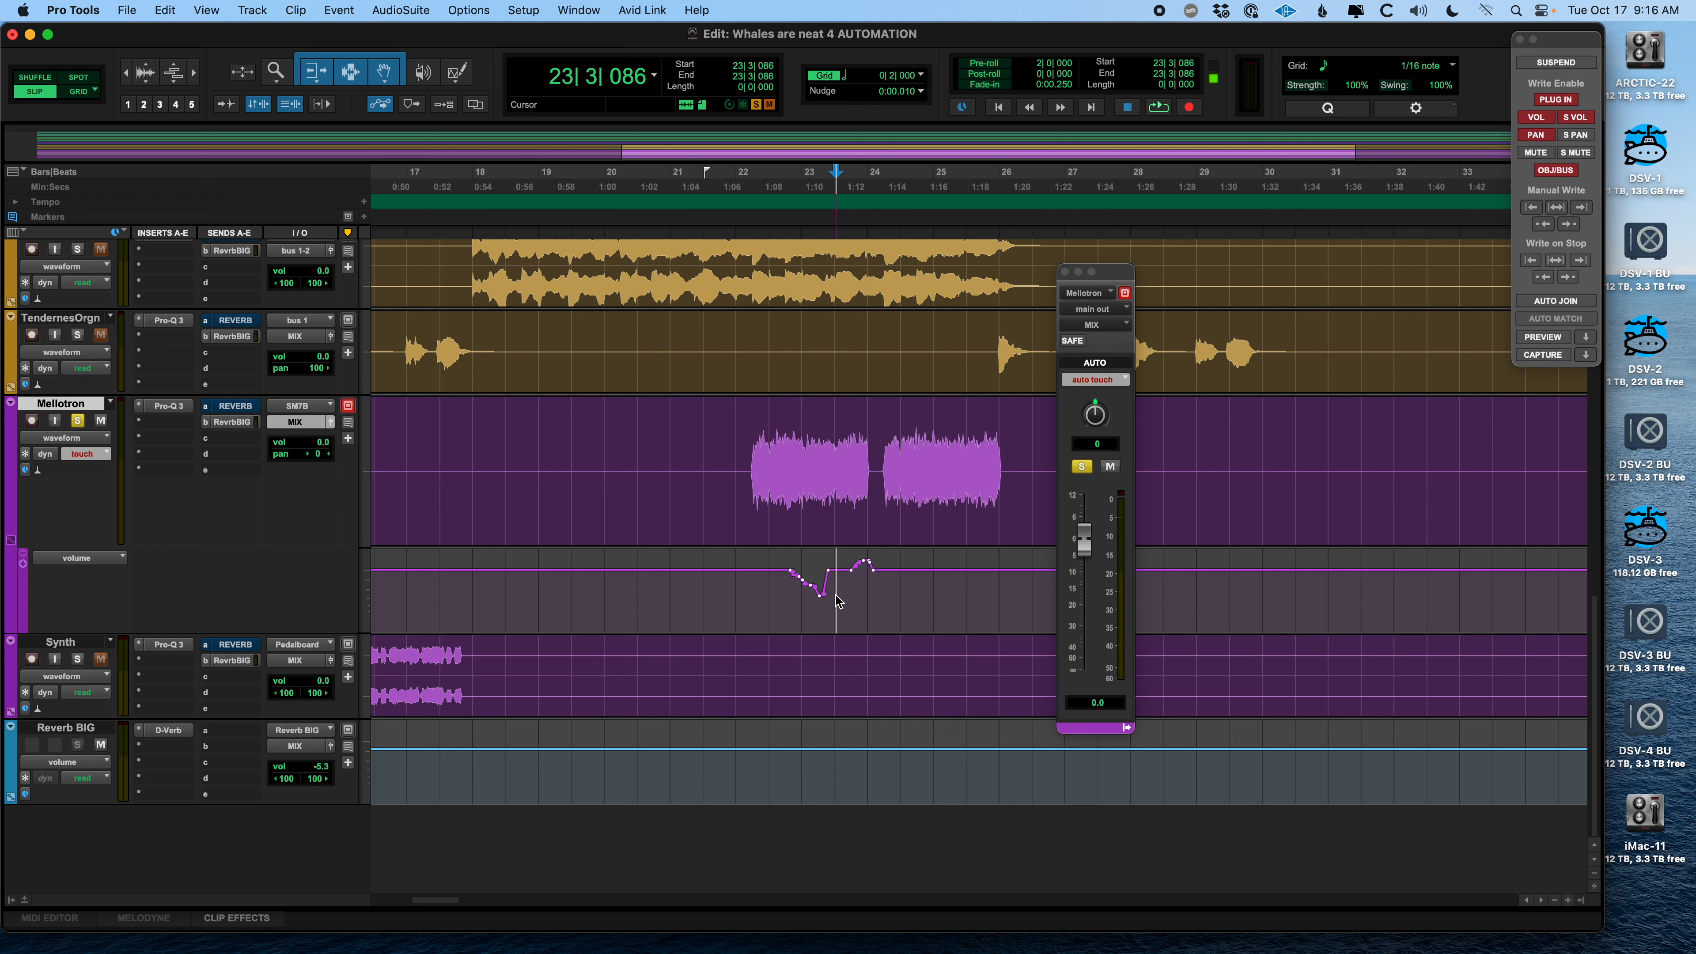
key(t)
key(t)
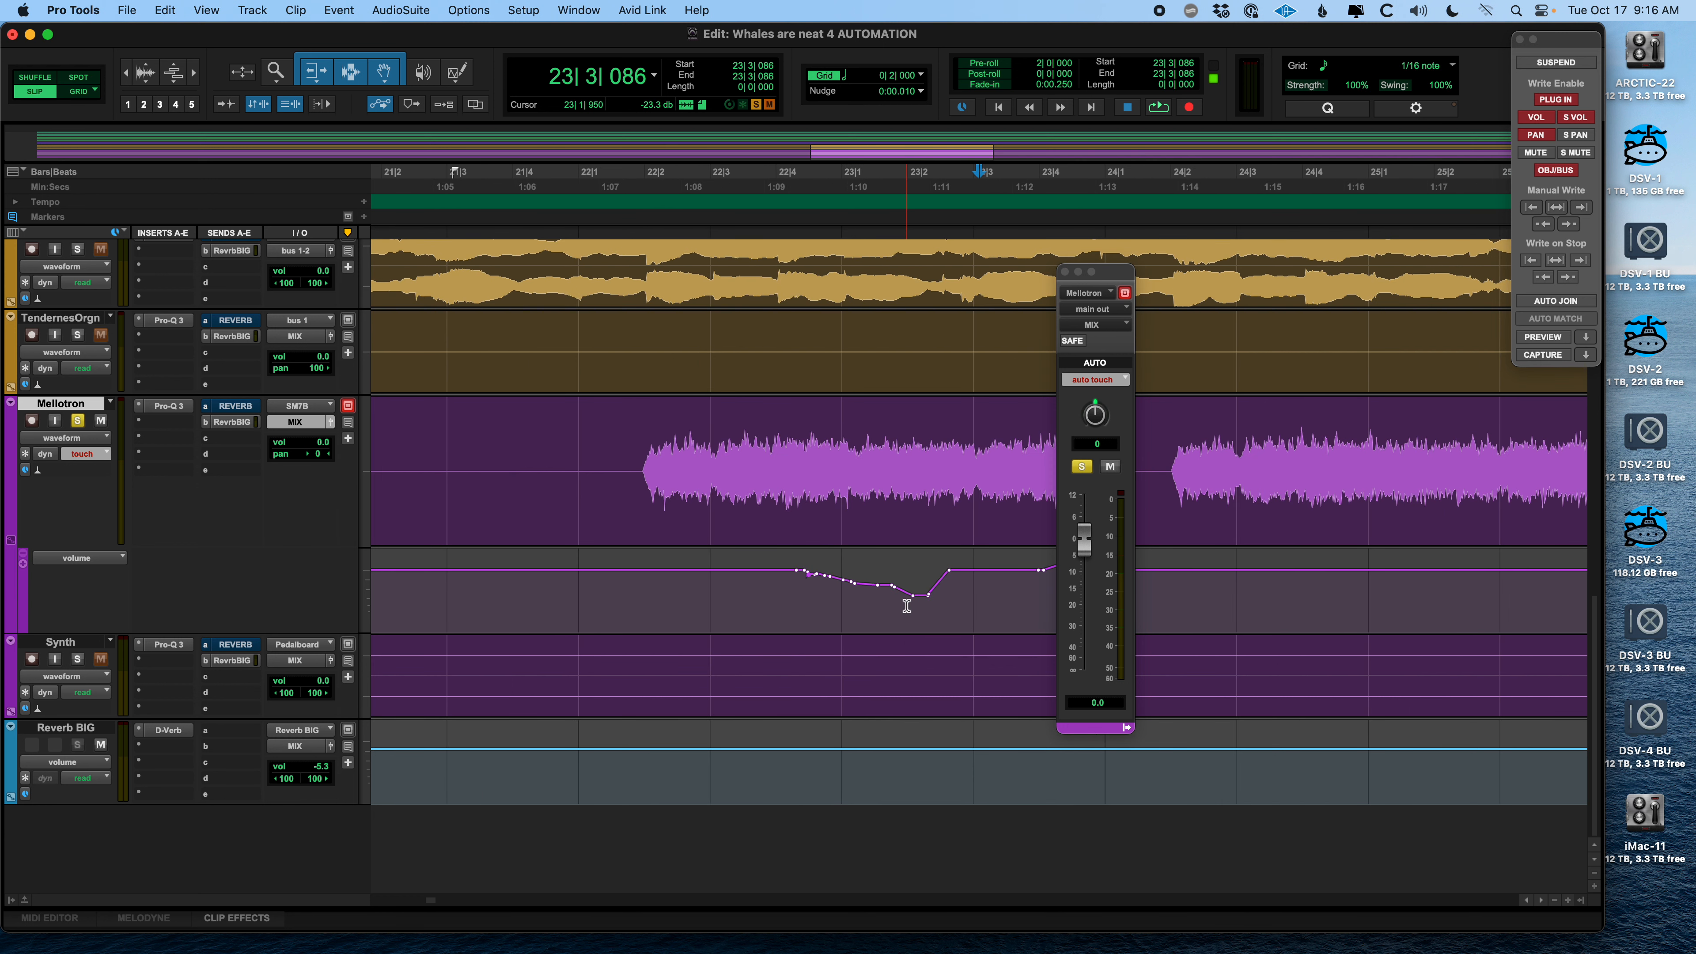
scroll(904, 603, right, 2)
drag(858, 591, 854, 592)
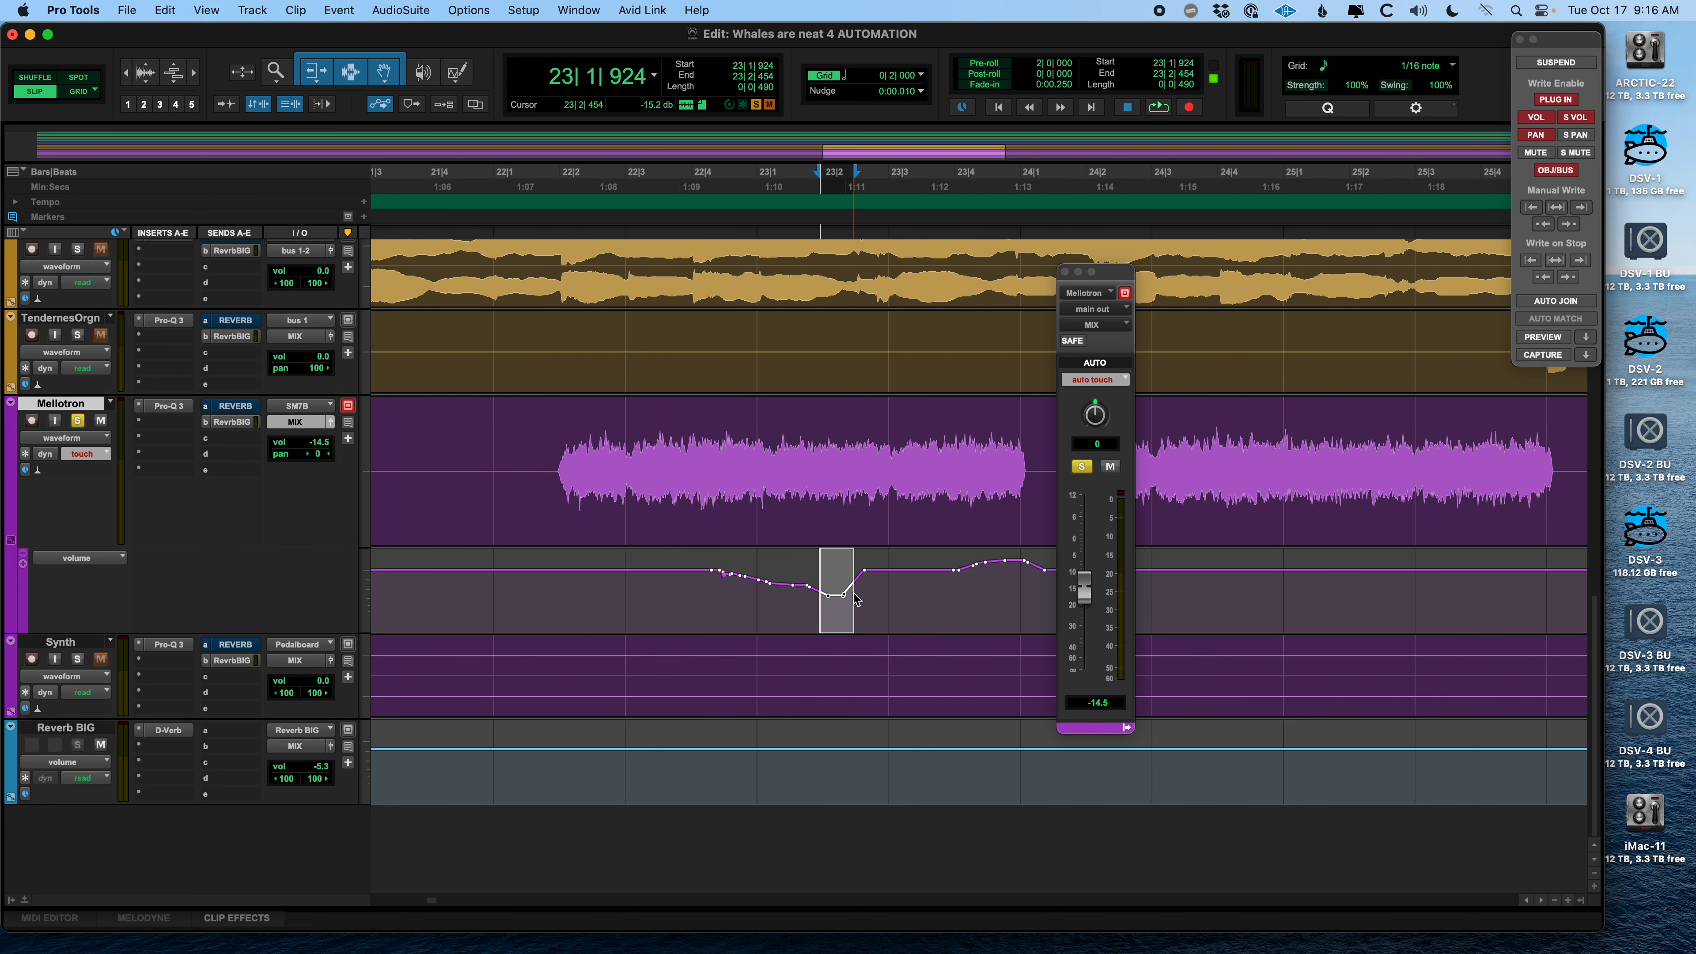
key(Delete)
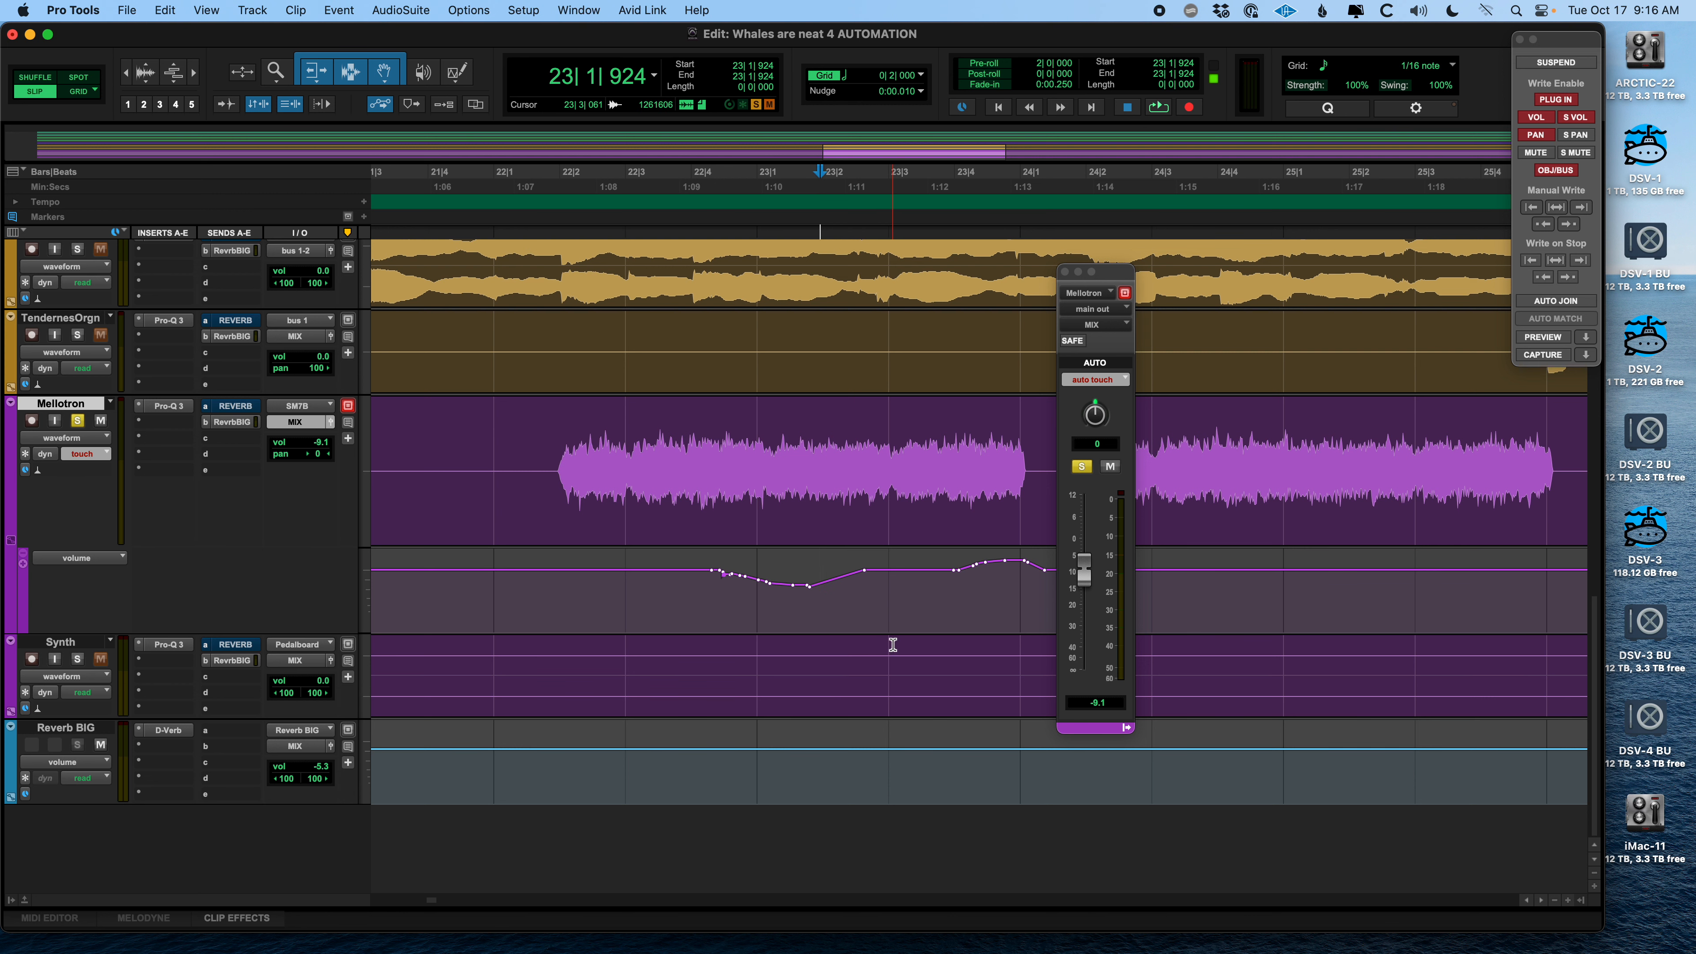
key(r)
key(r)
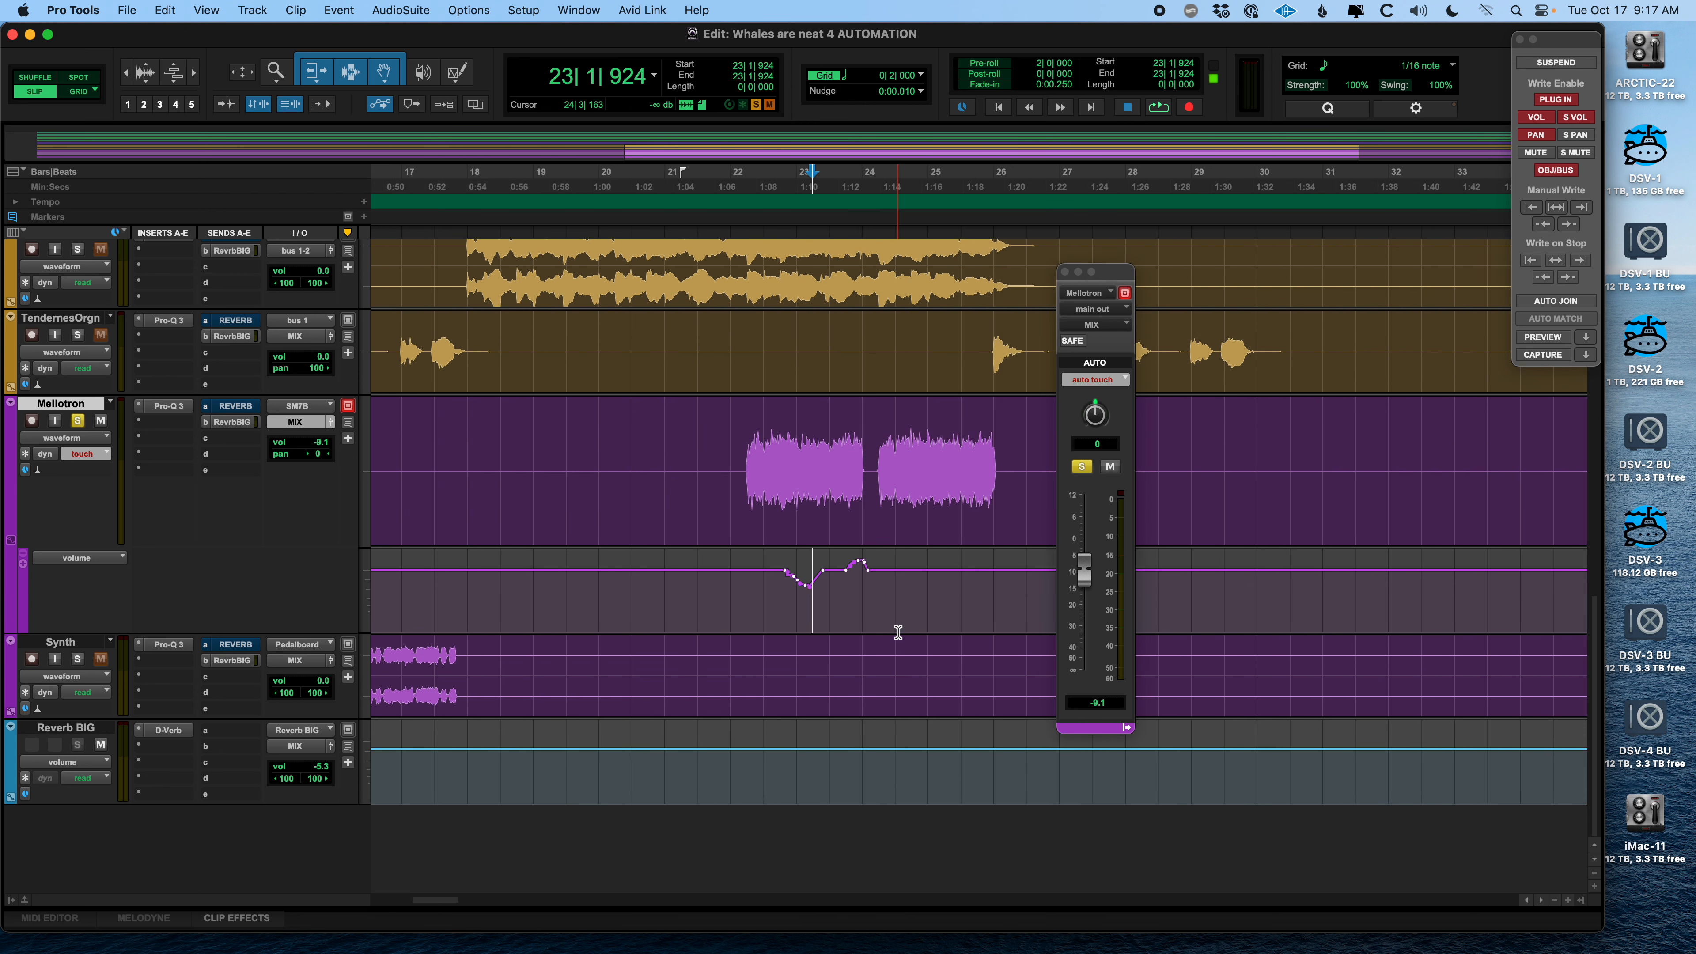
Clear all the written volume moves from the Mellotron lane and set the track's automation mode to latch
drag(910, 579, 751, 581)
key(Delete)
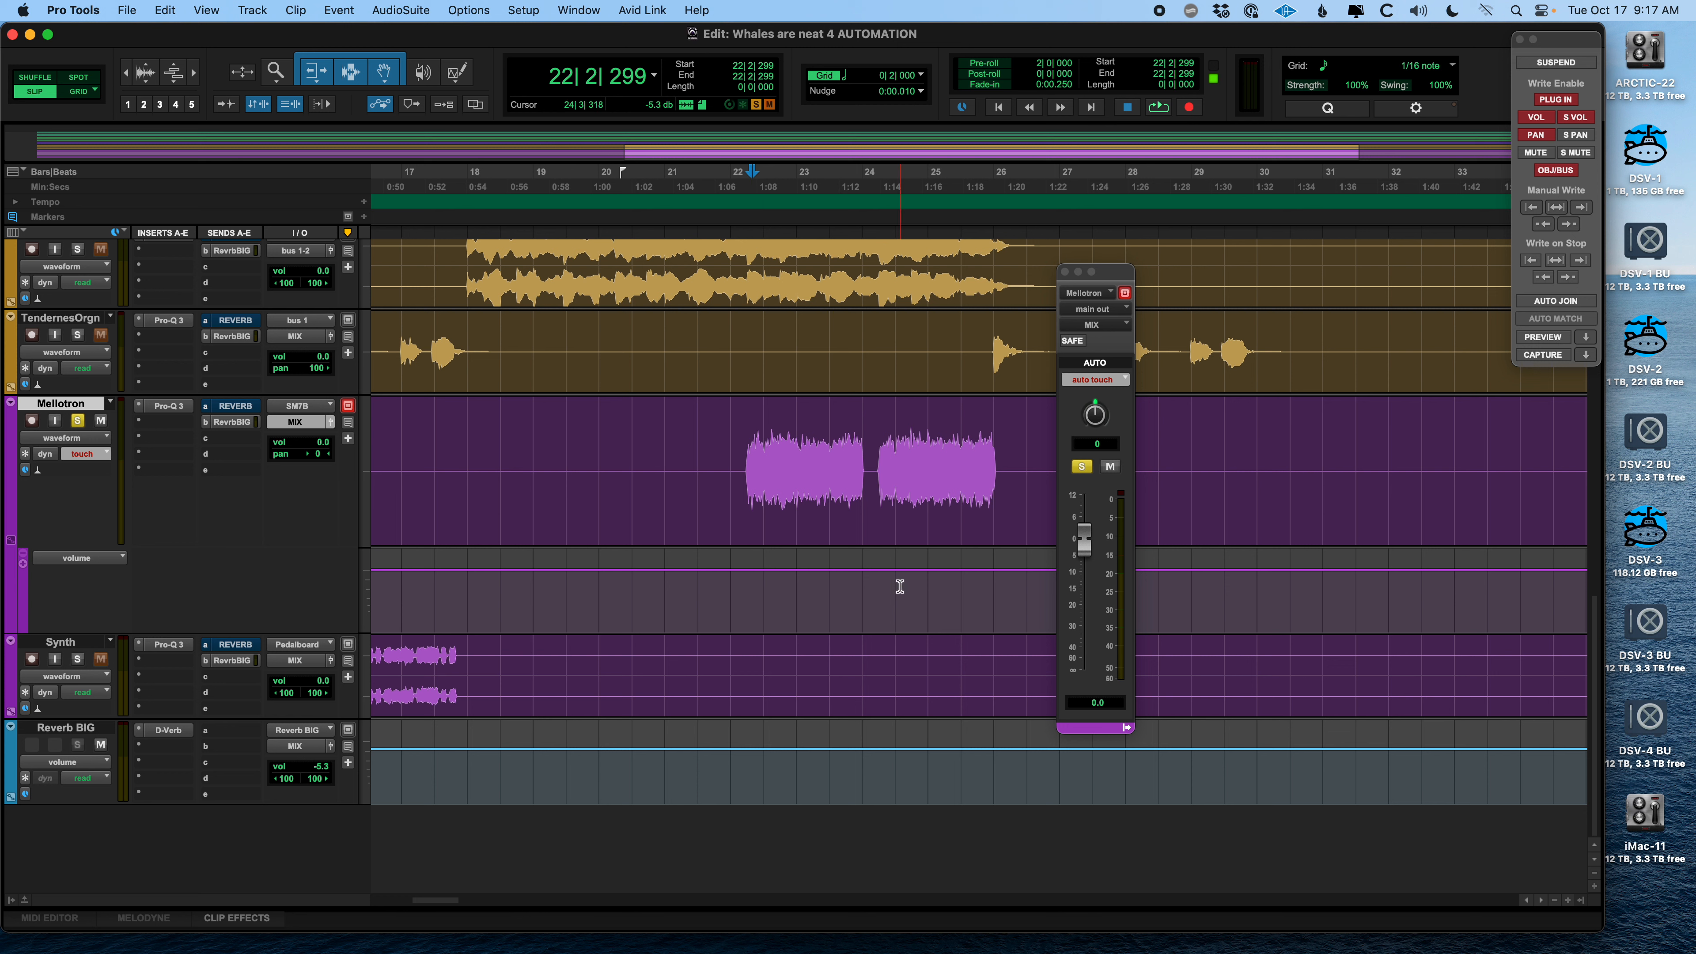
click(1107, 381)
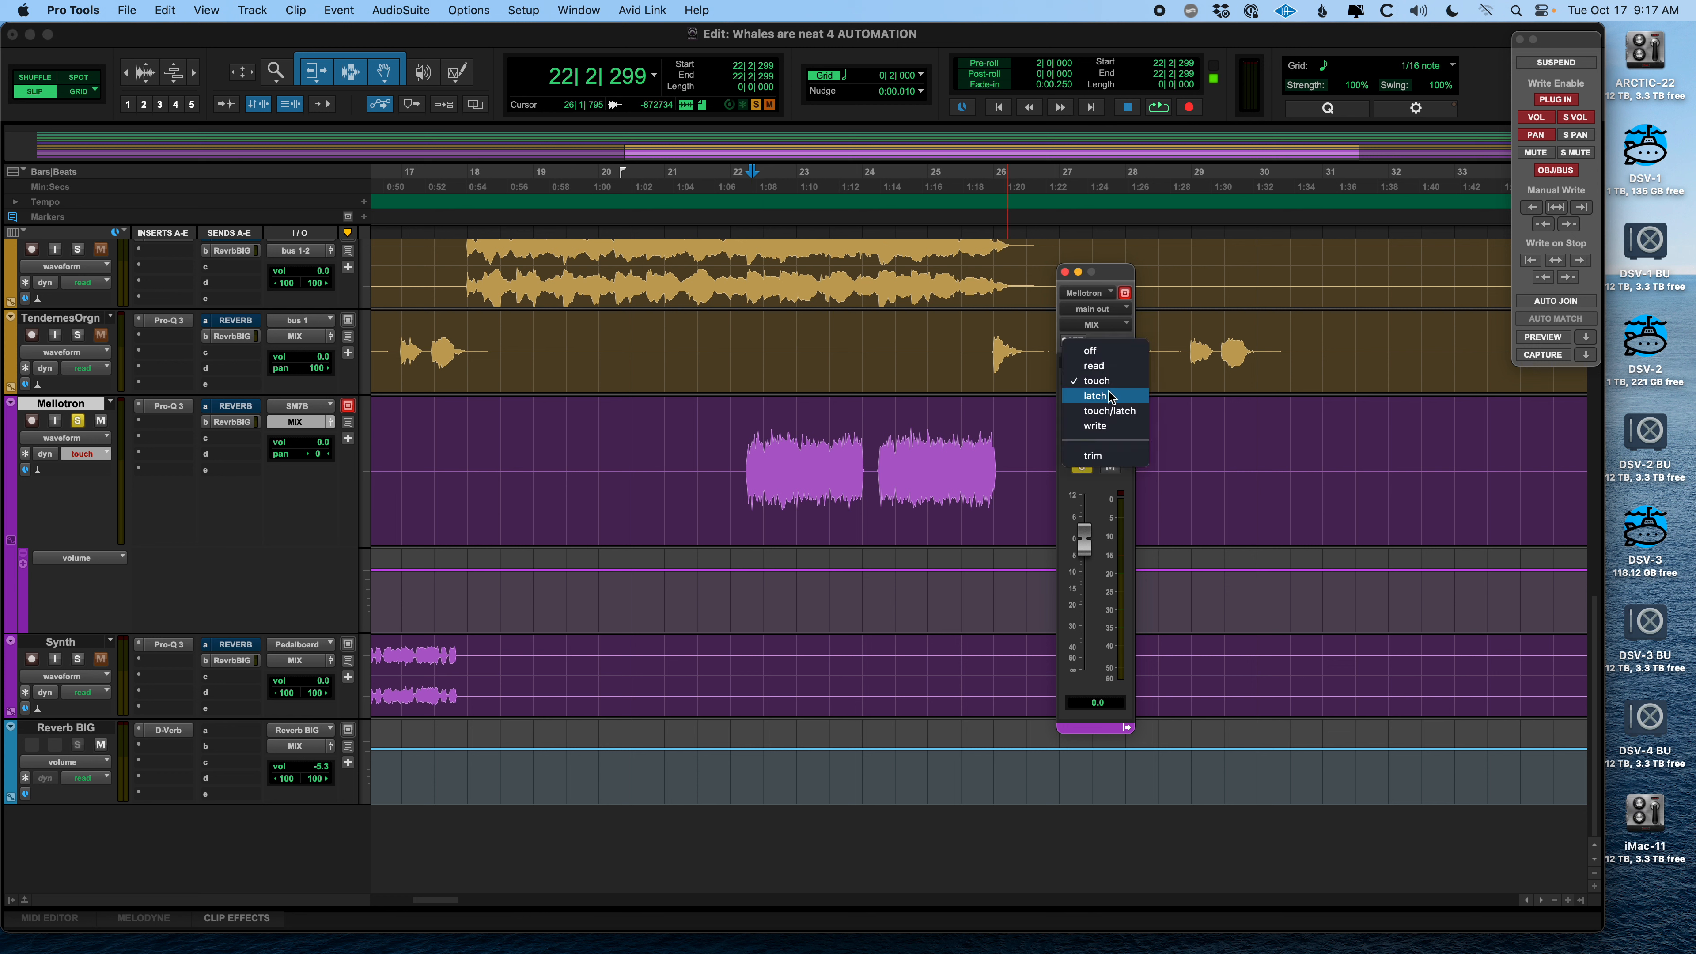
click(1110, 394)
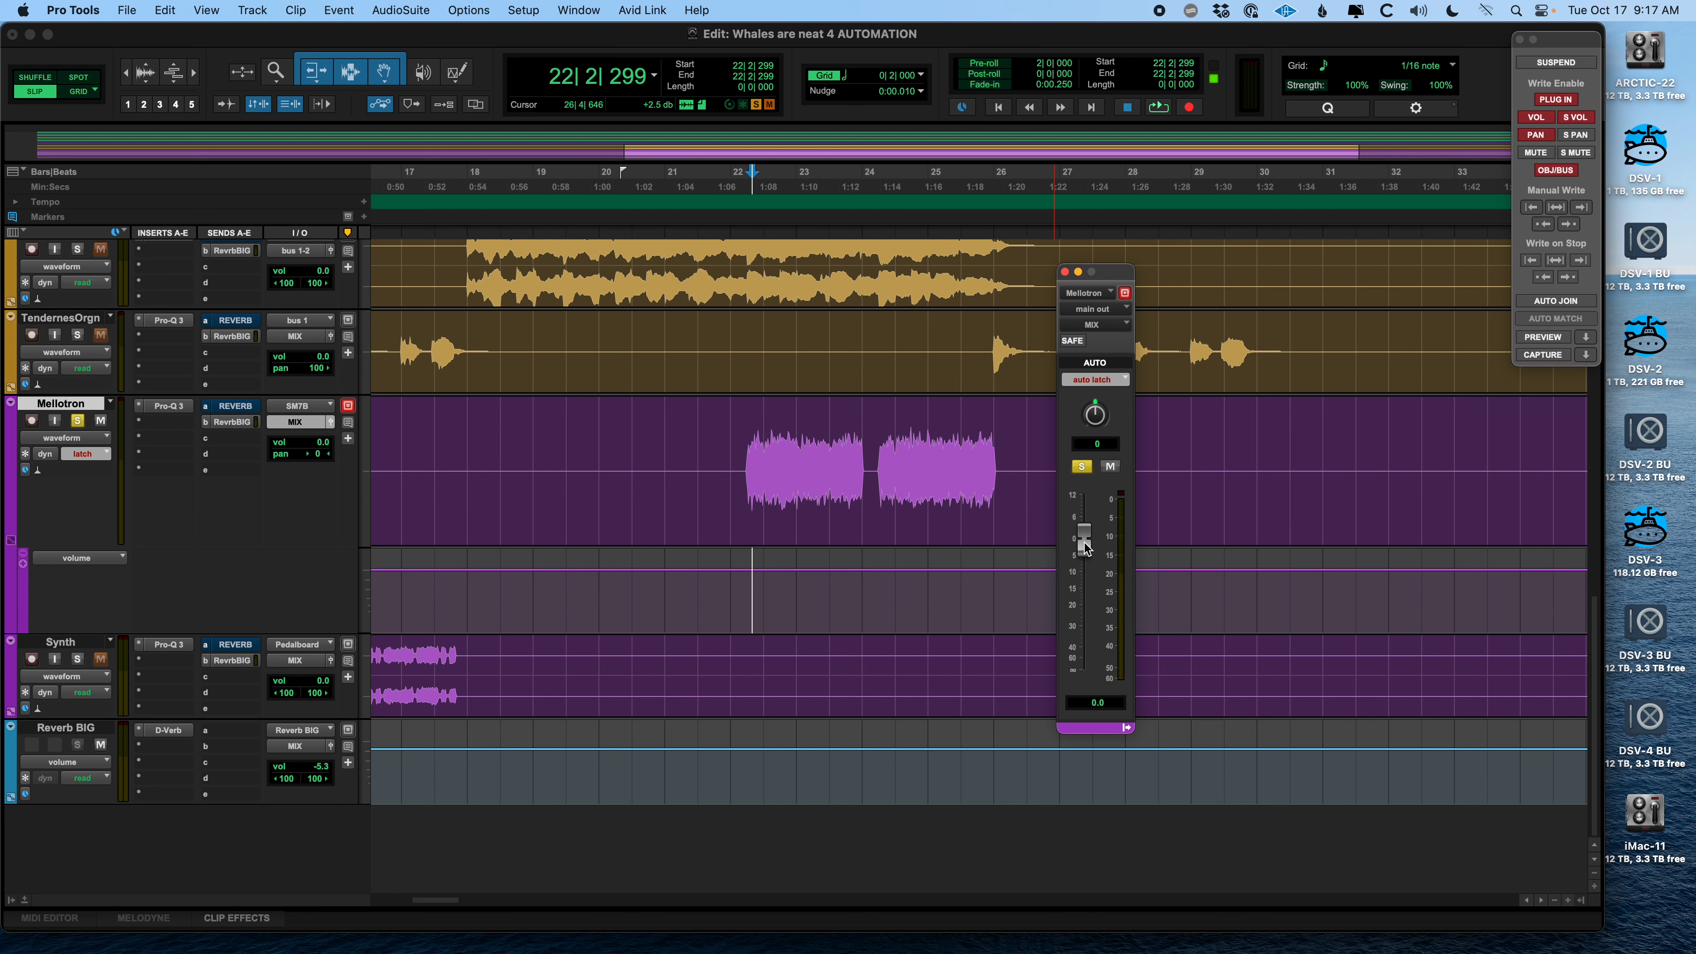
Write a latch pass from bar 22 beat 2, lowering the Mellotron fader to about -14 dB, and undo it
key(space)
drag(1089, 547, 1087, 594)
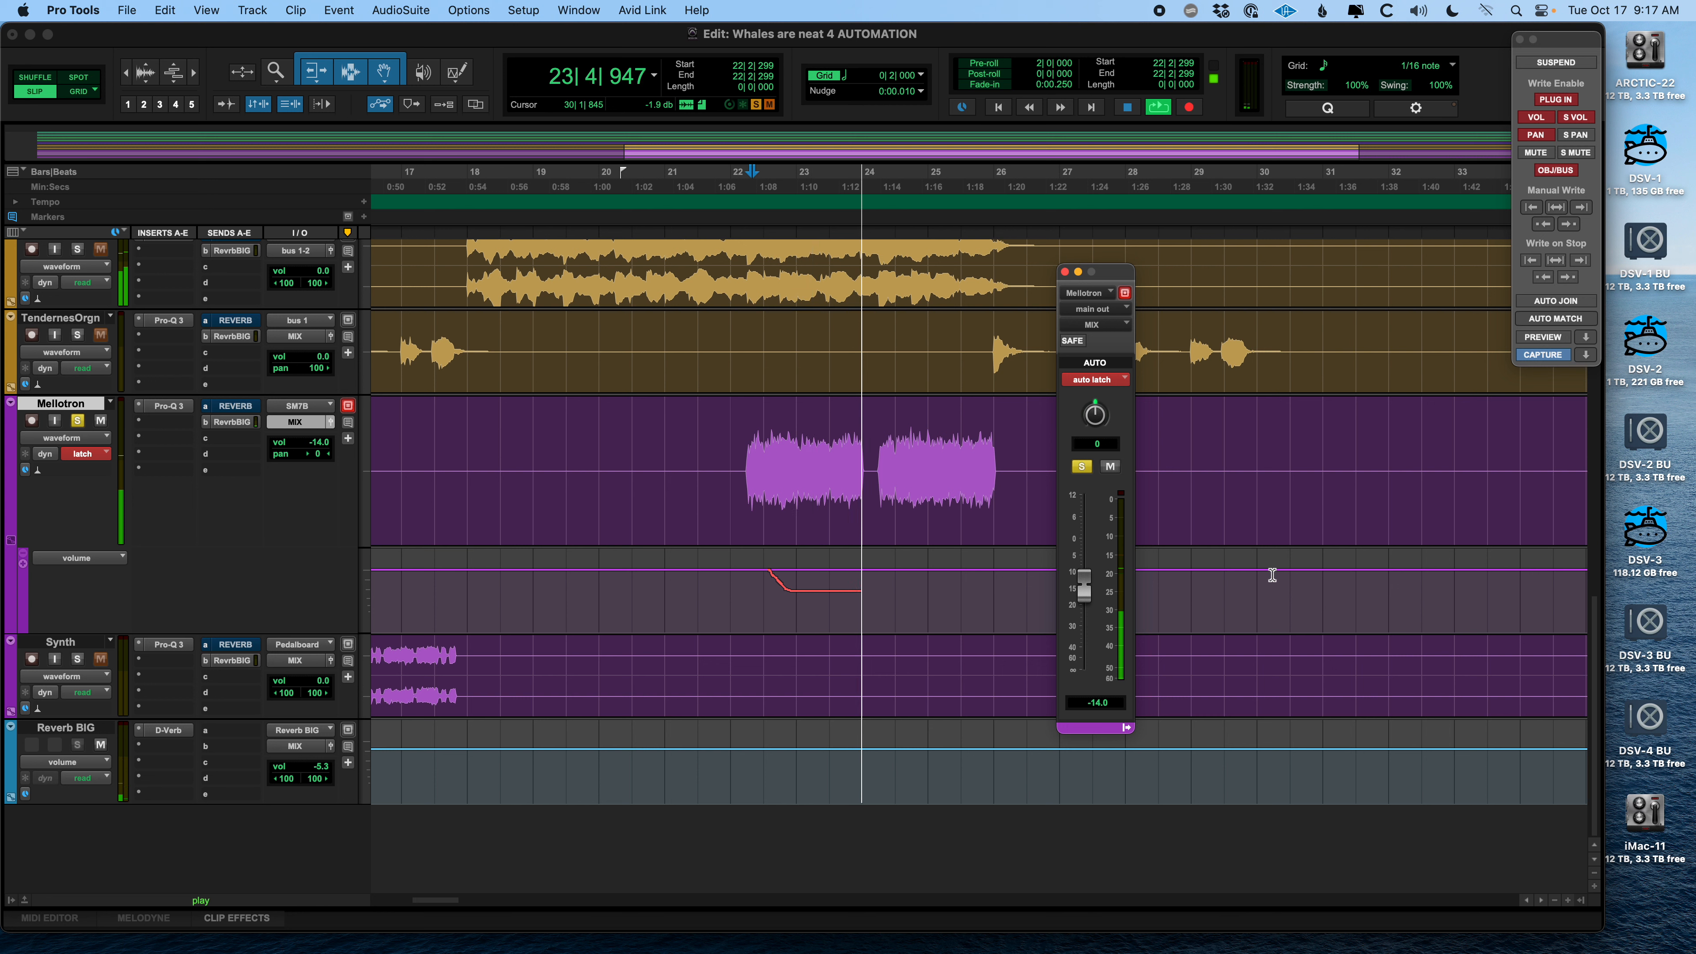
key(space)
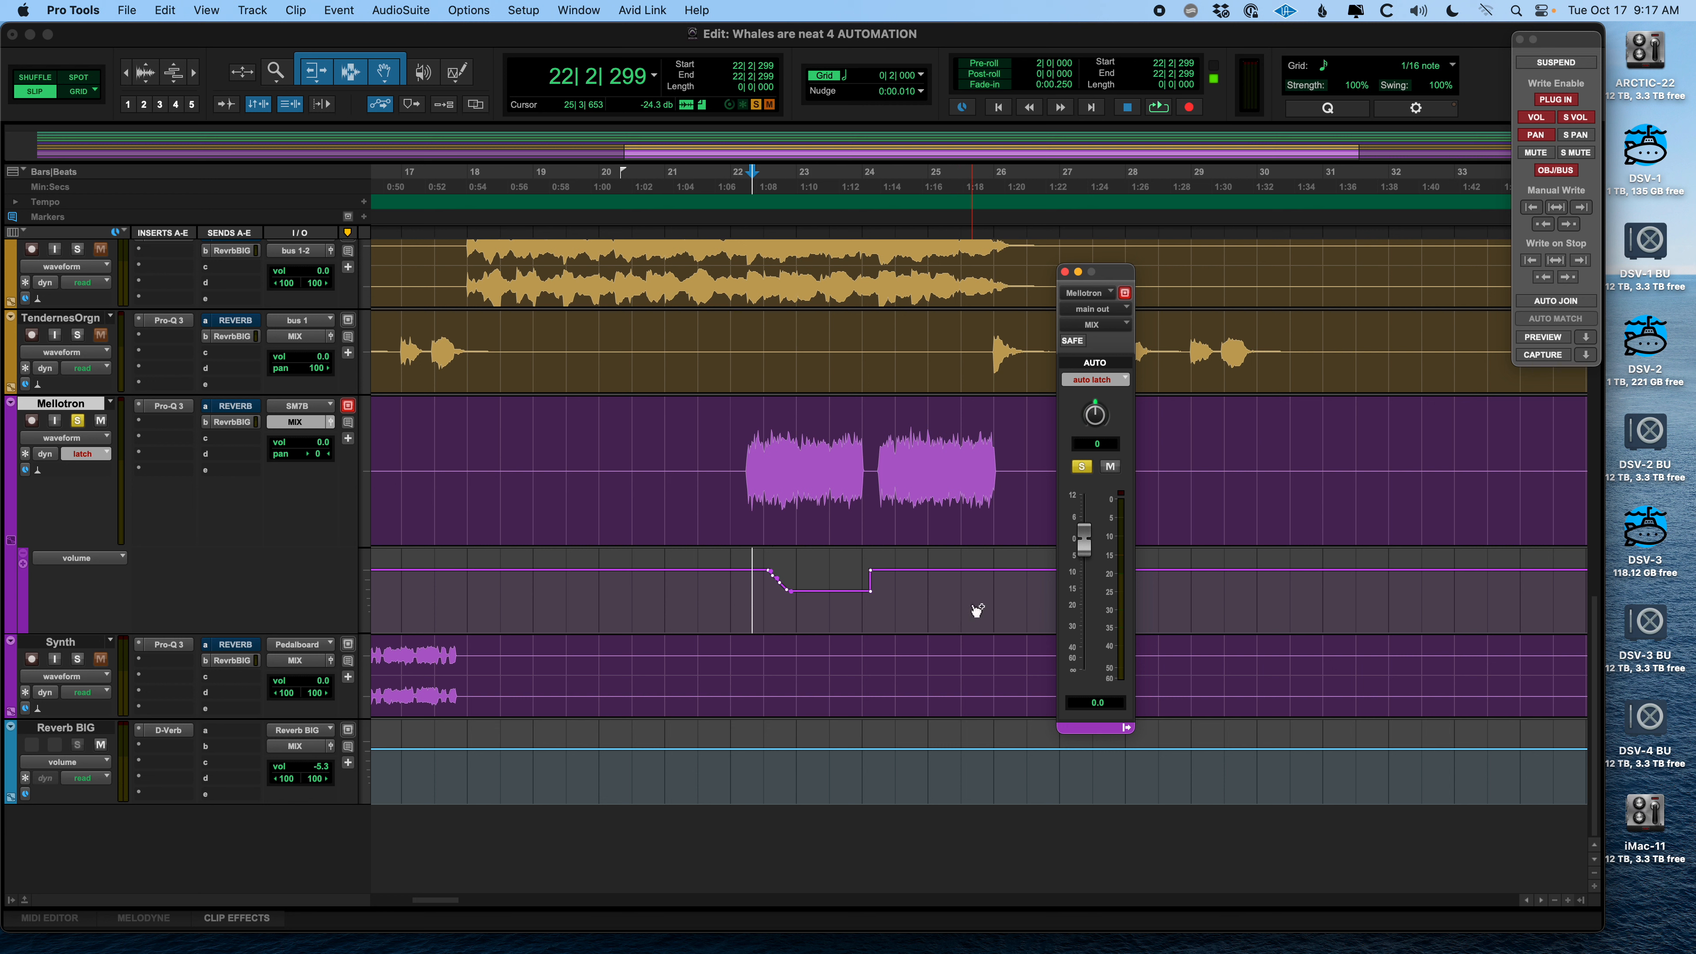
key(super+z)
Lower the stopped Mellotron fader to about -15.8 dB, and write a latch pass raising it to about -3.0 dB
drag(1086, 549, 1085, 601)
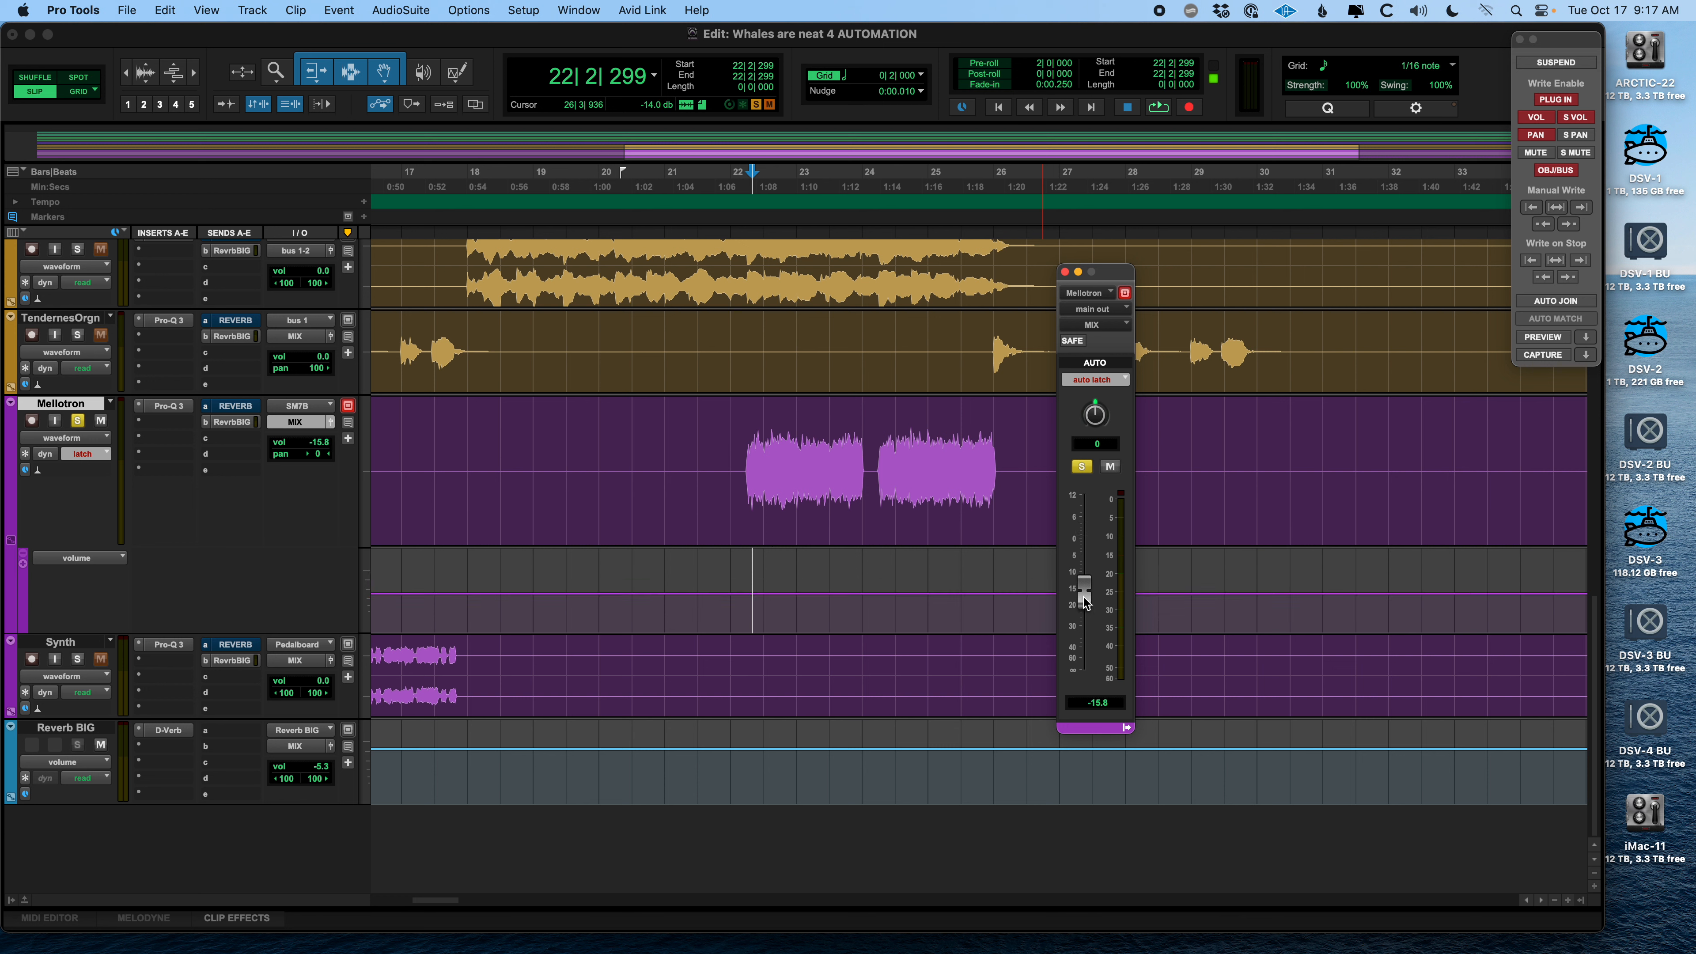
key(space)
drag(1084, 597, 1085, 556)
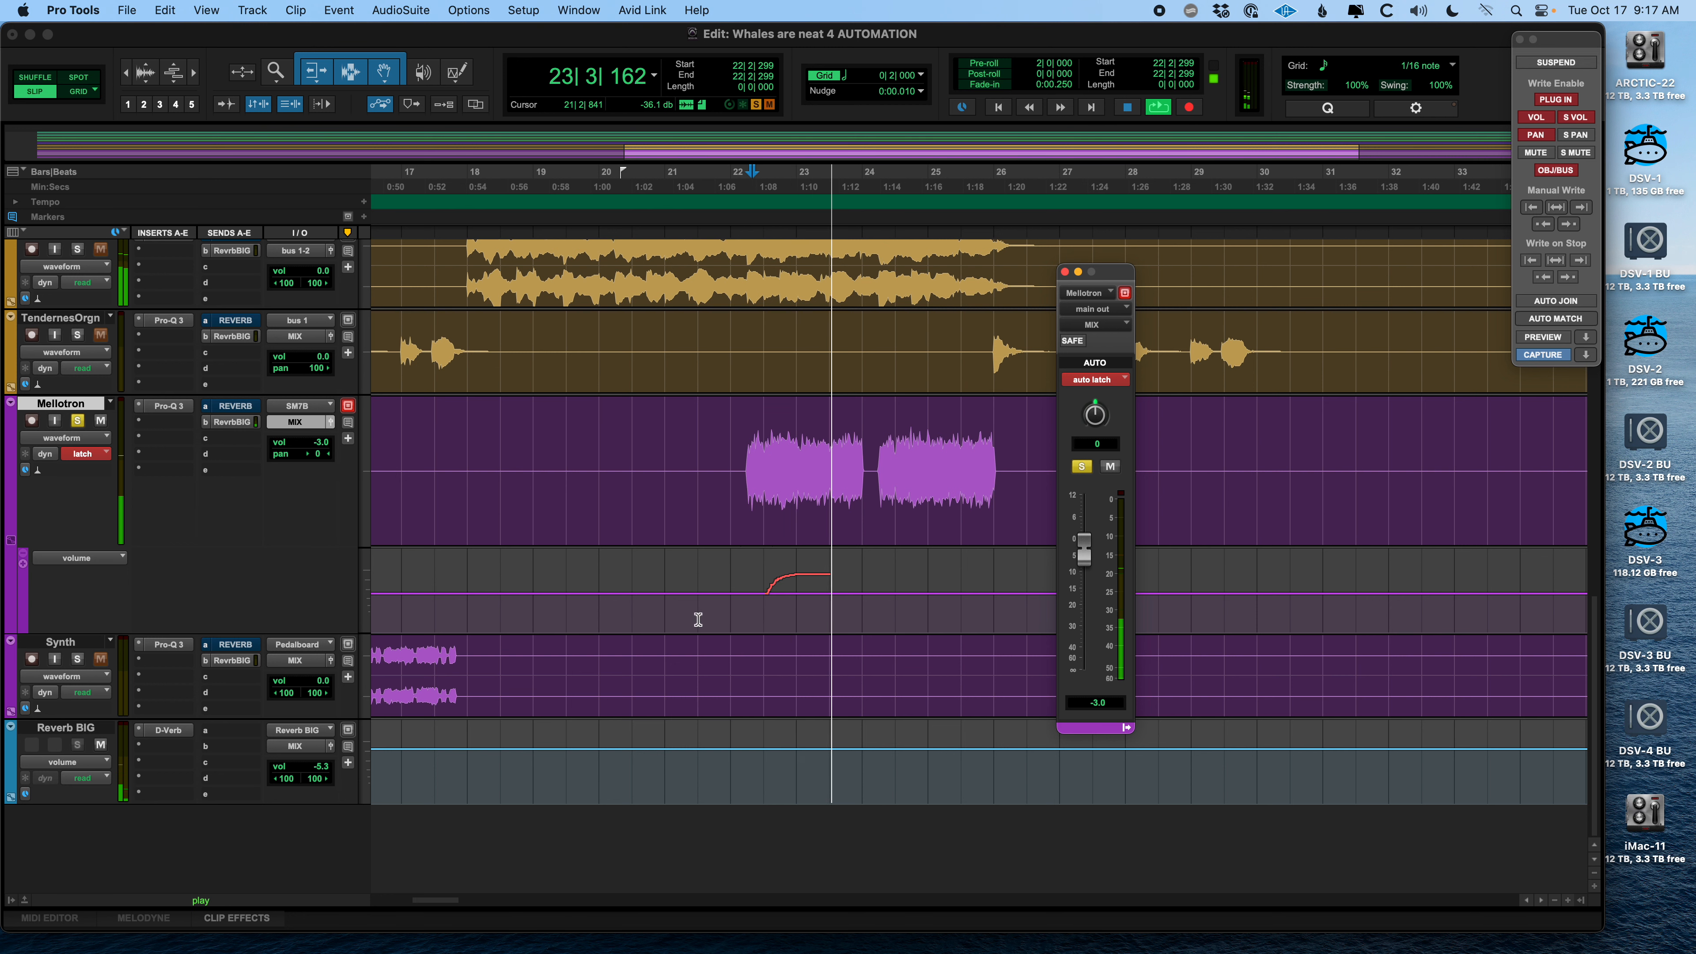
key(space)
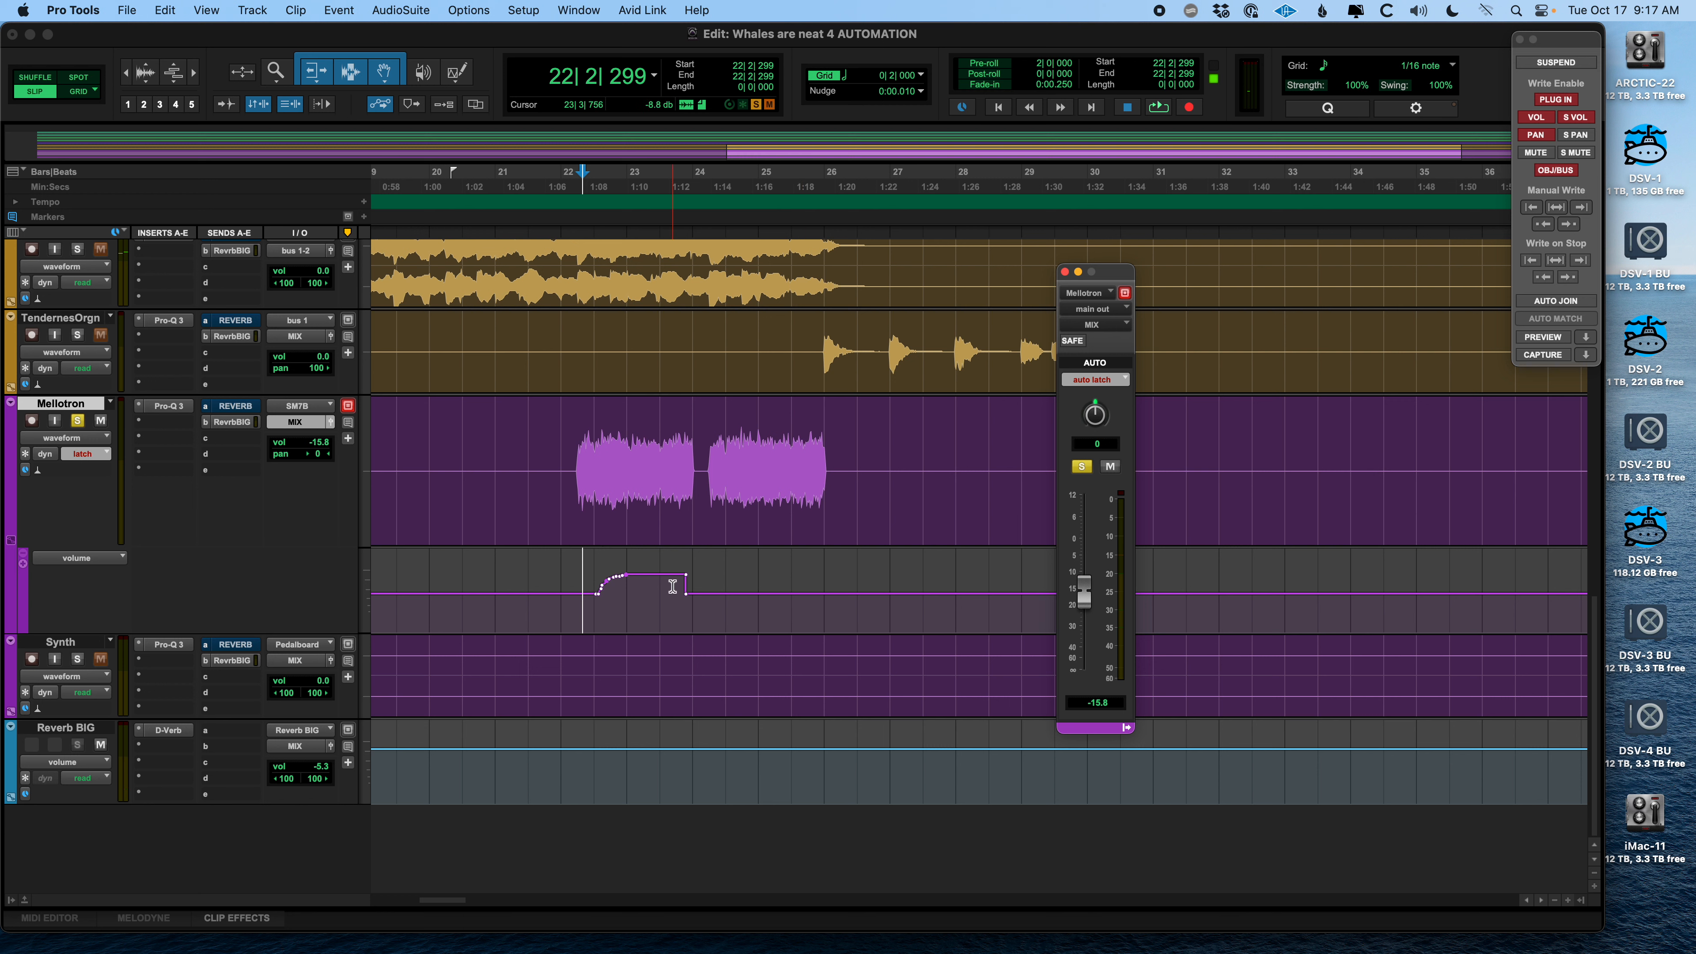
Try deleting the breakpoints where the latched Mellotron volume drops back, and undo the deletion
drag(672, 586, 739, 593)
key(Delete)
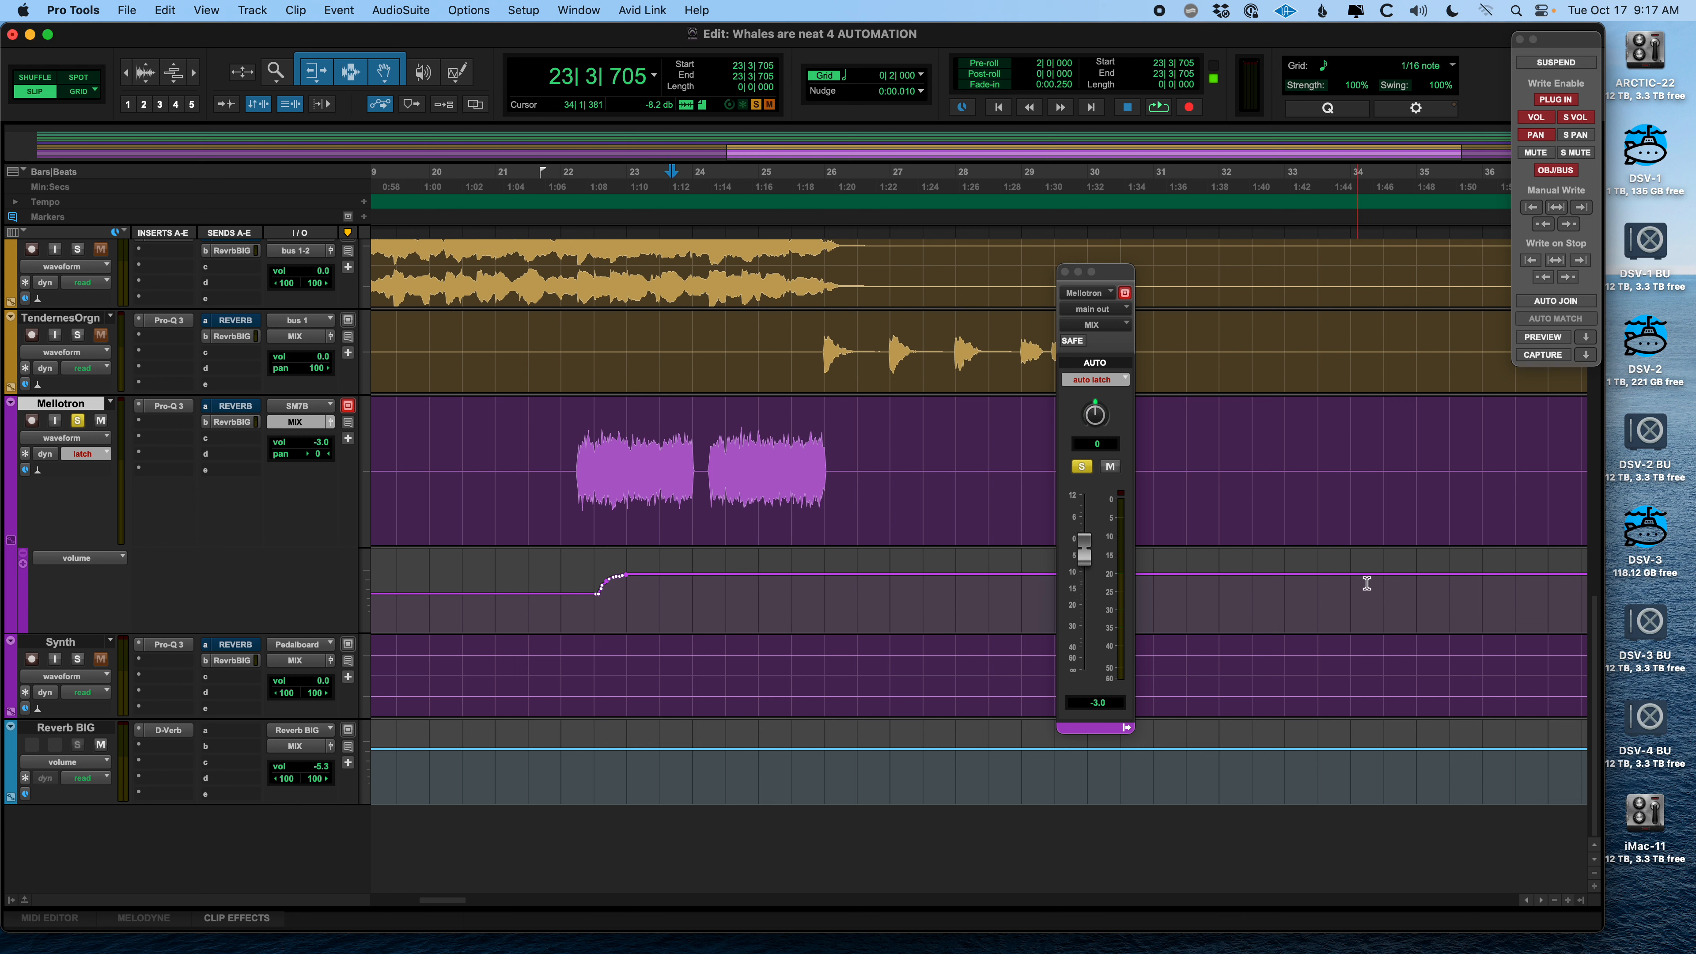
key(super+z)
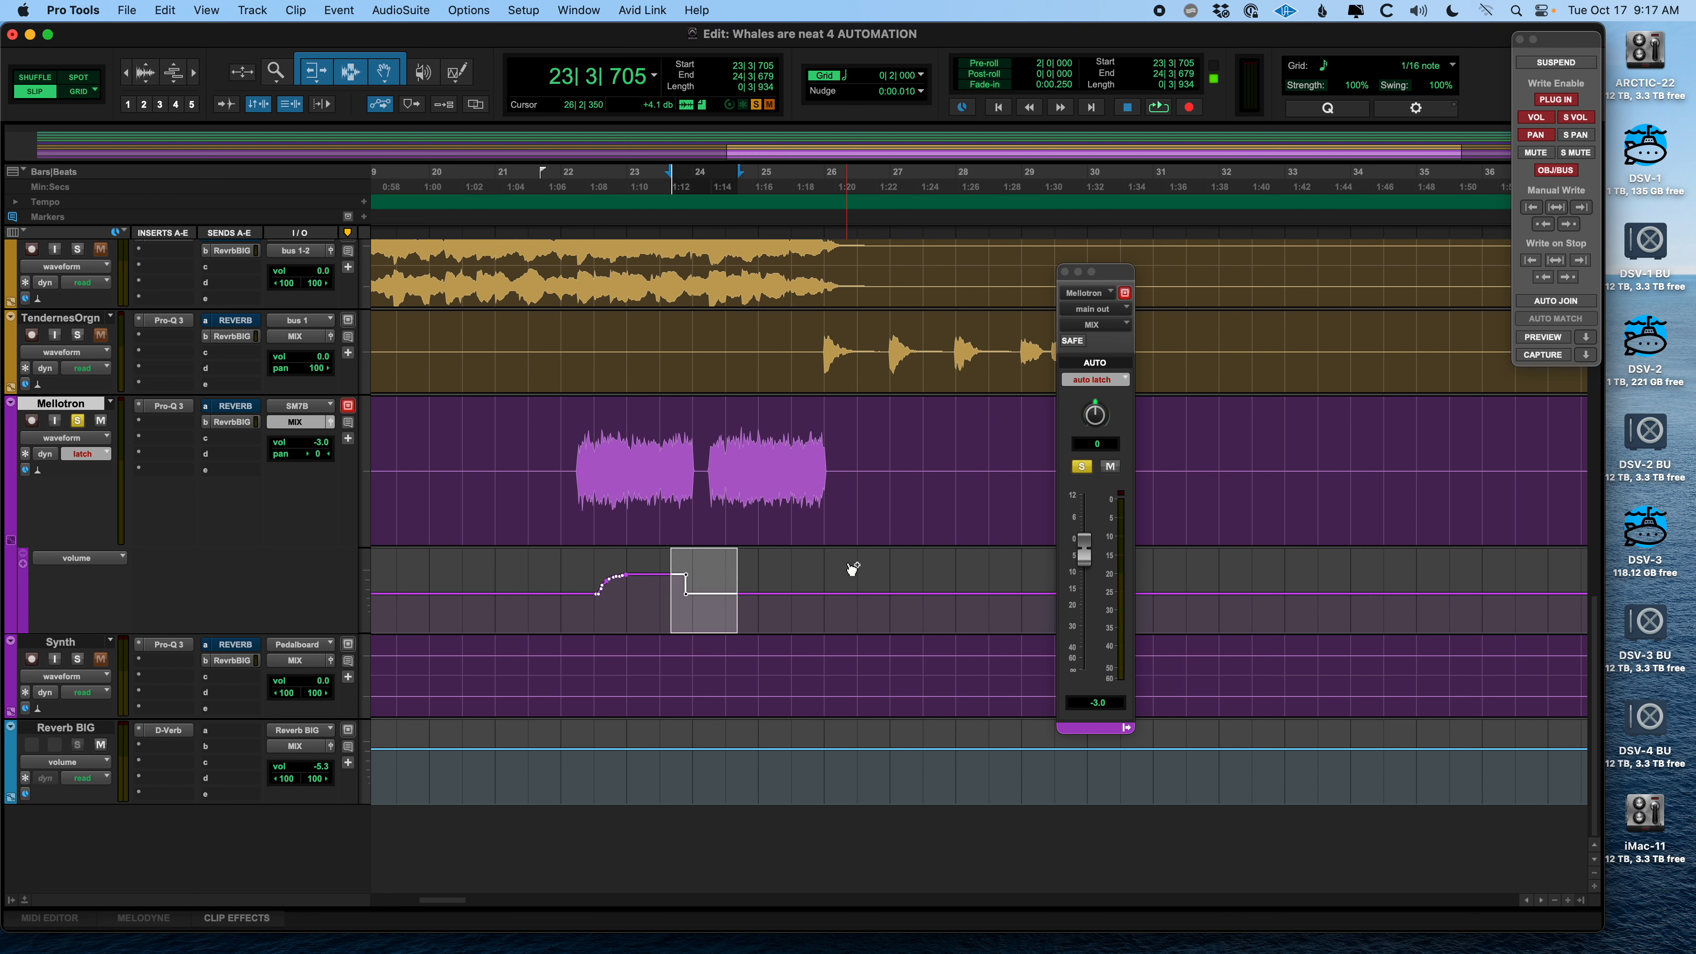
Delete the volume breakpoints between bar 23 beat 3 and bar 24 beat 2, and undo back past the whole Mellotron latch pass
click(672, 589)
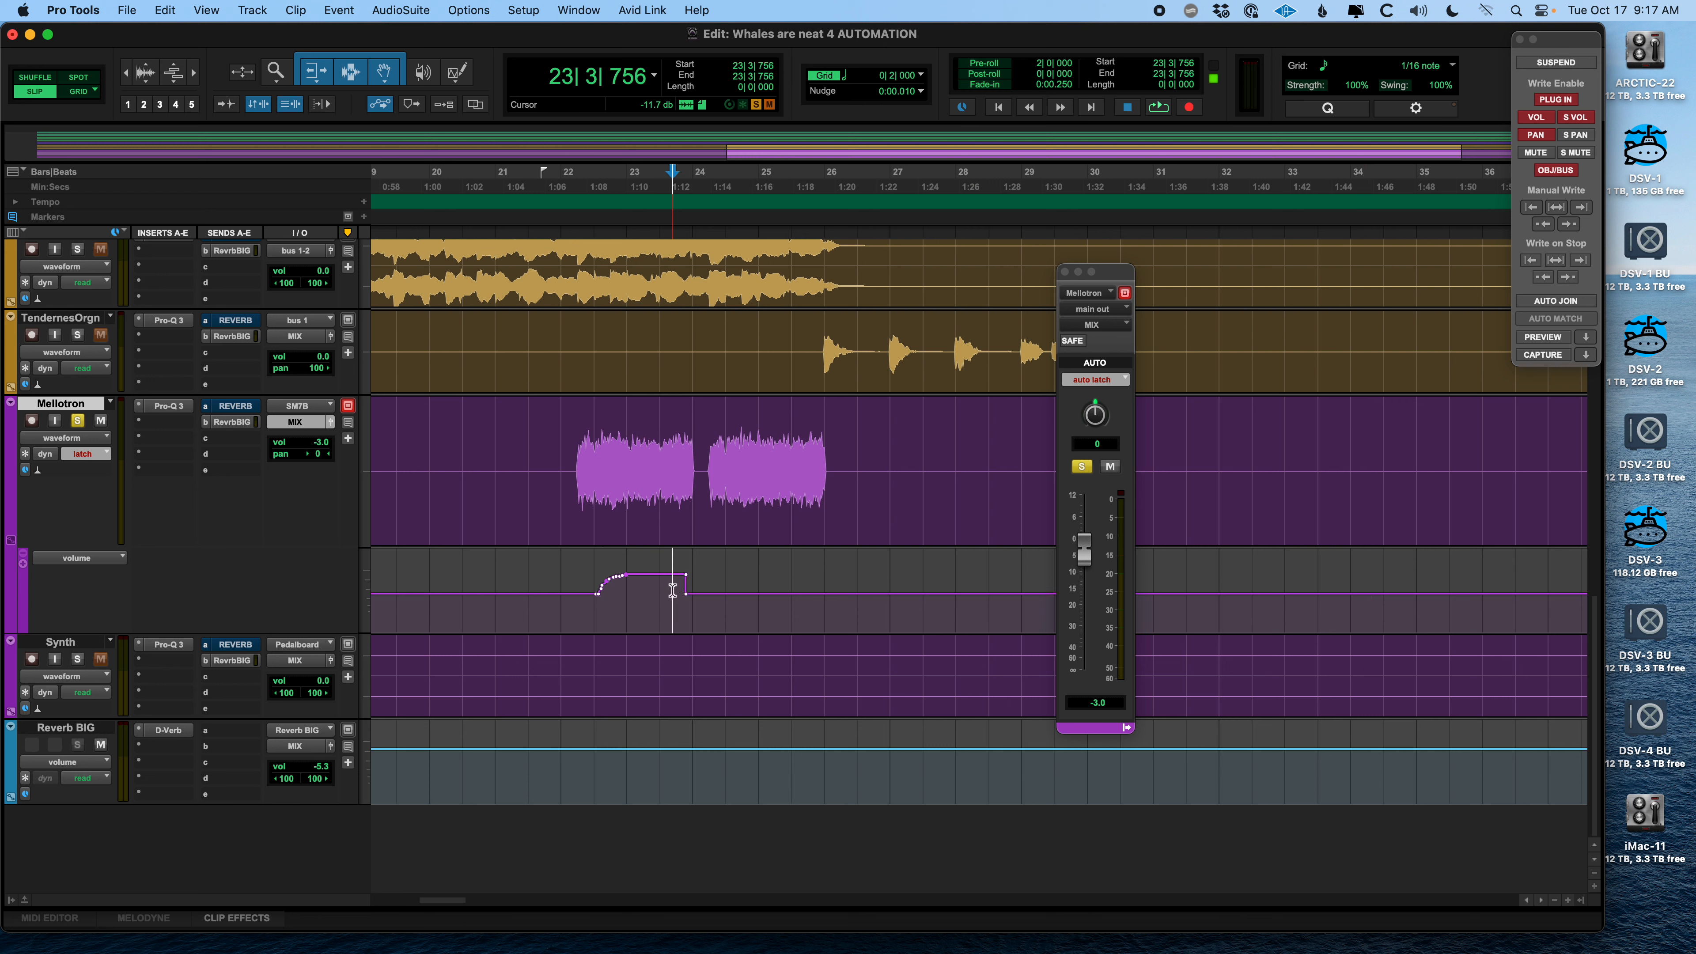
click(668, 586)
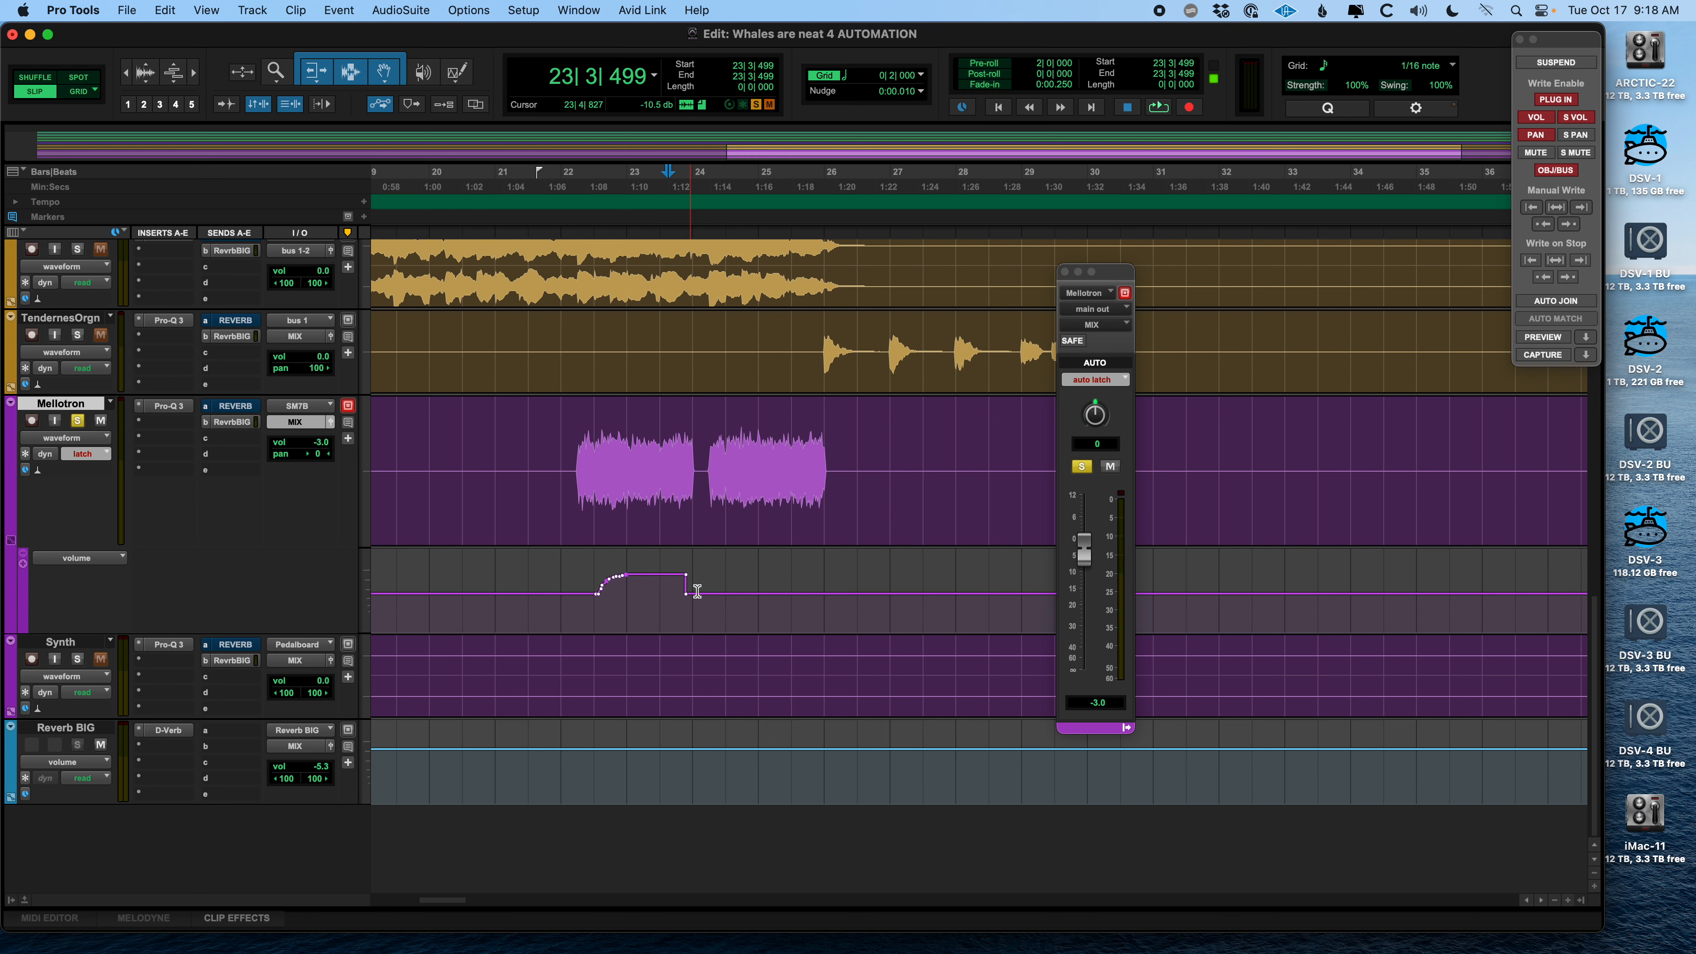
drag(671, 587, 709, 590)
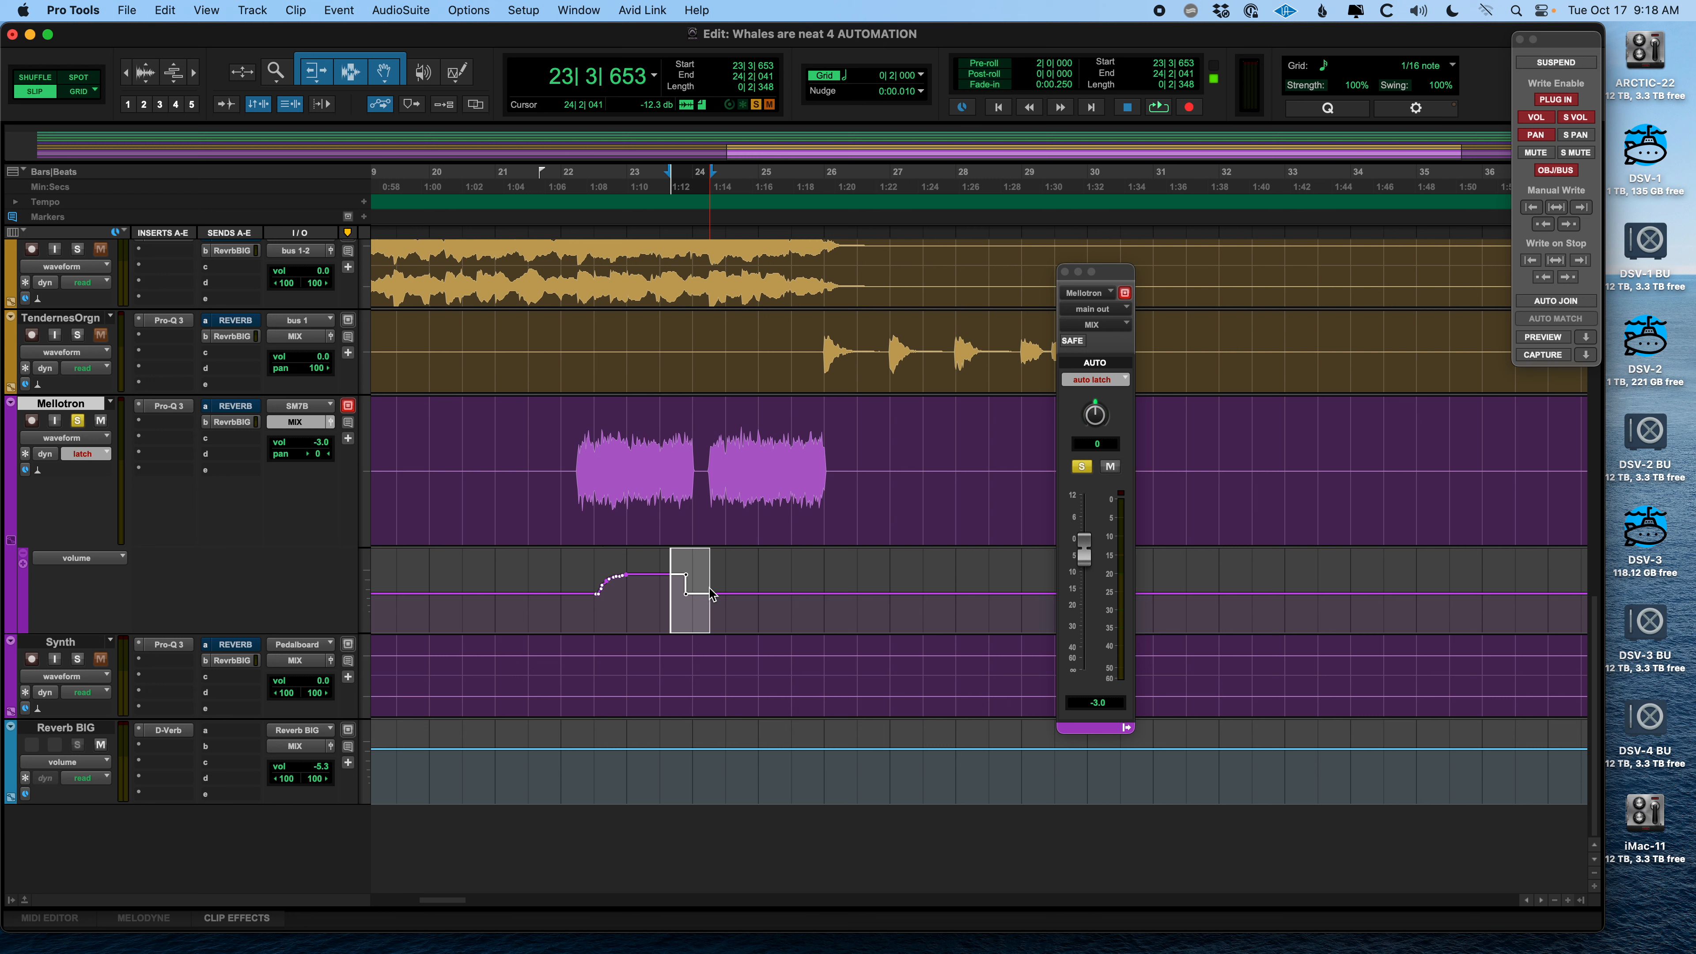
key(Delete)
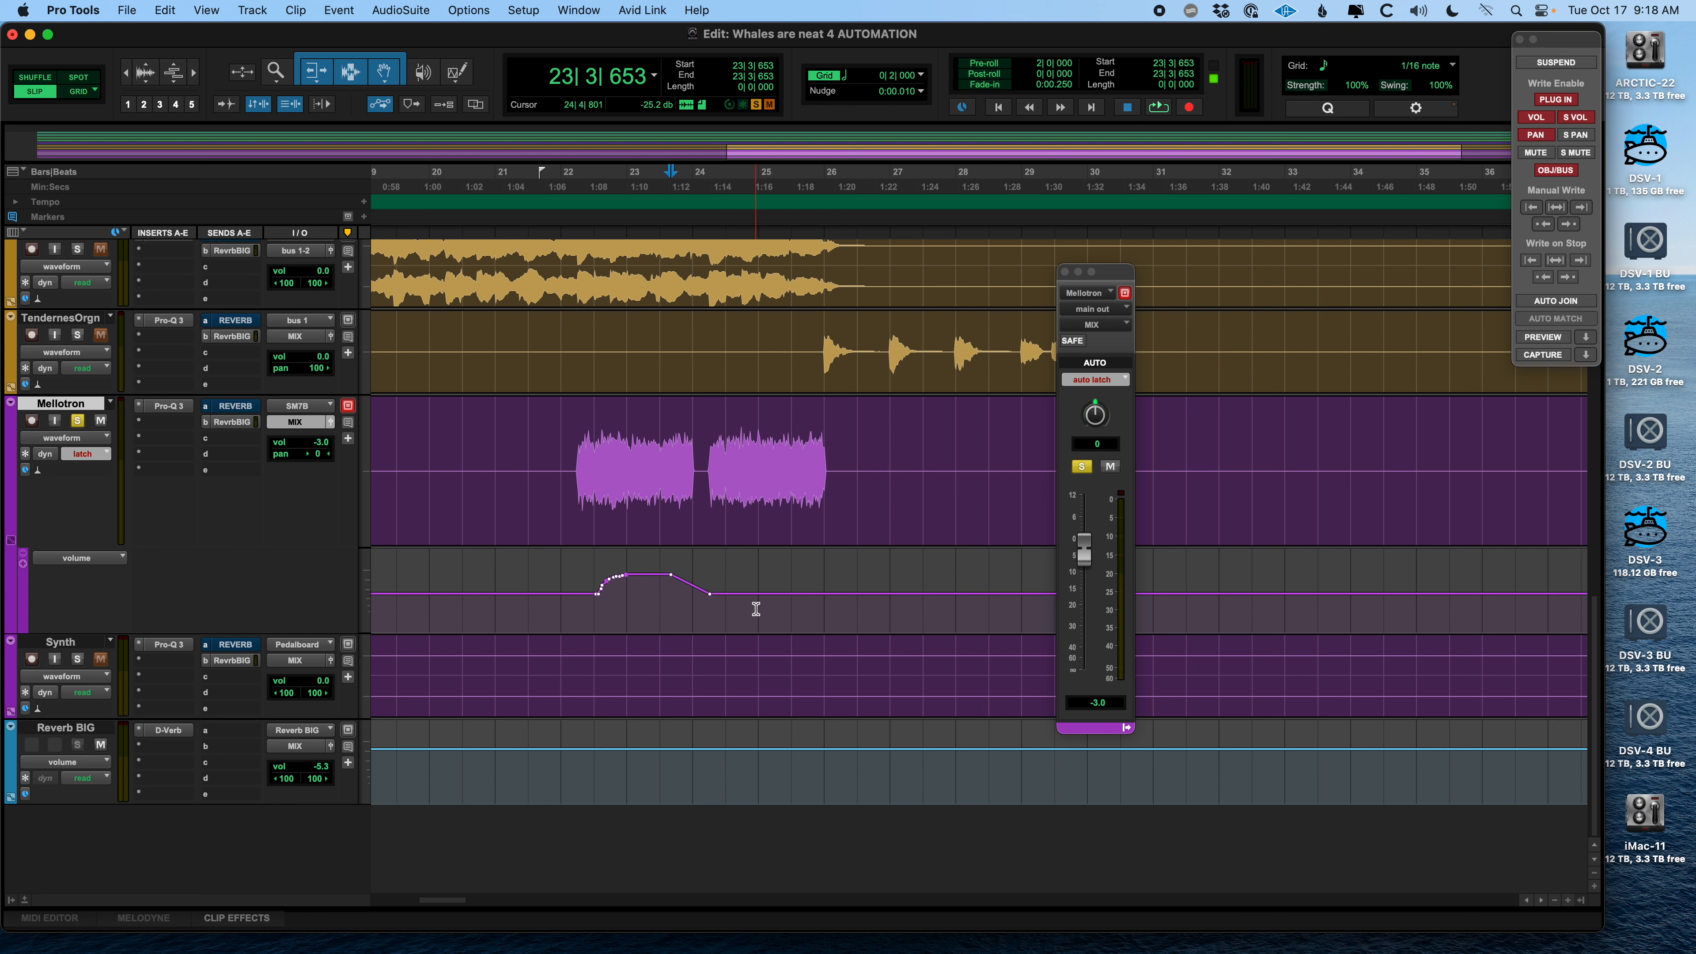
key(super+z)
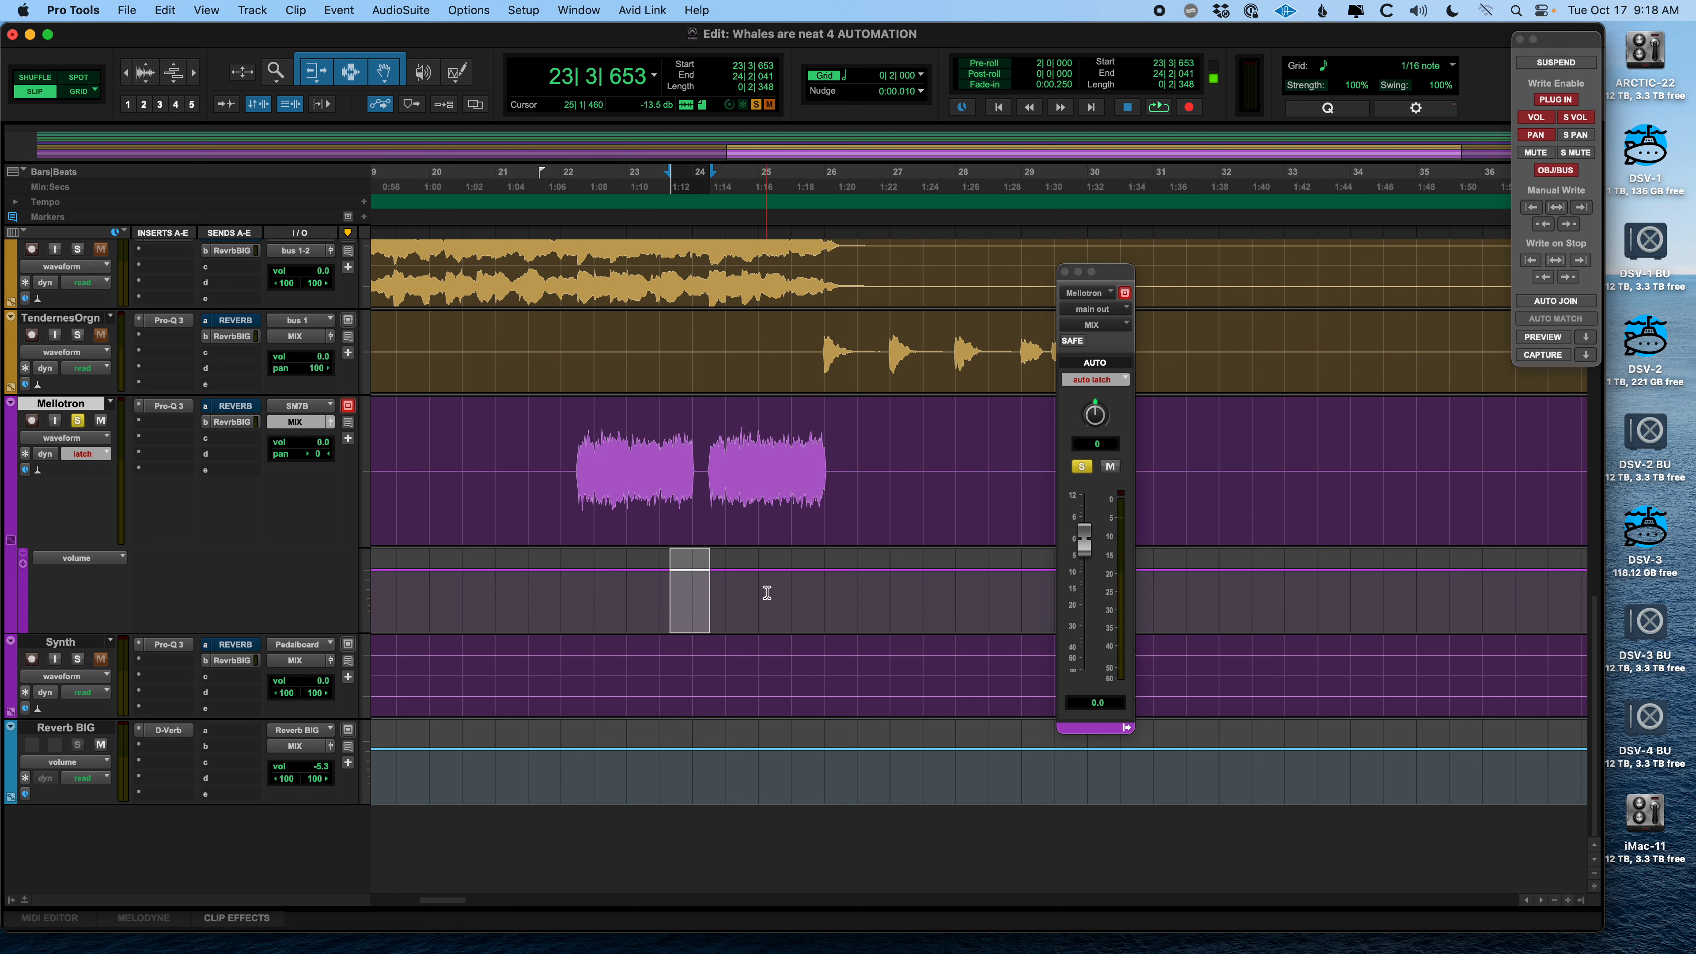
Set the Mellotron track's automation mode to touch/latch
click(892, 461)
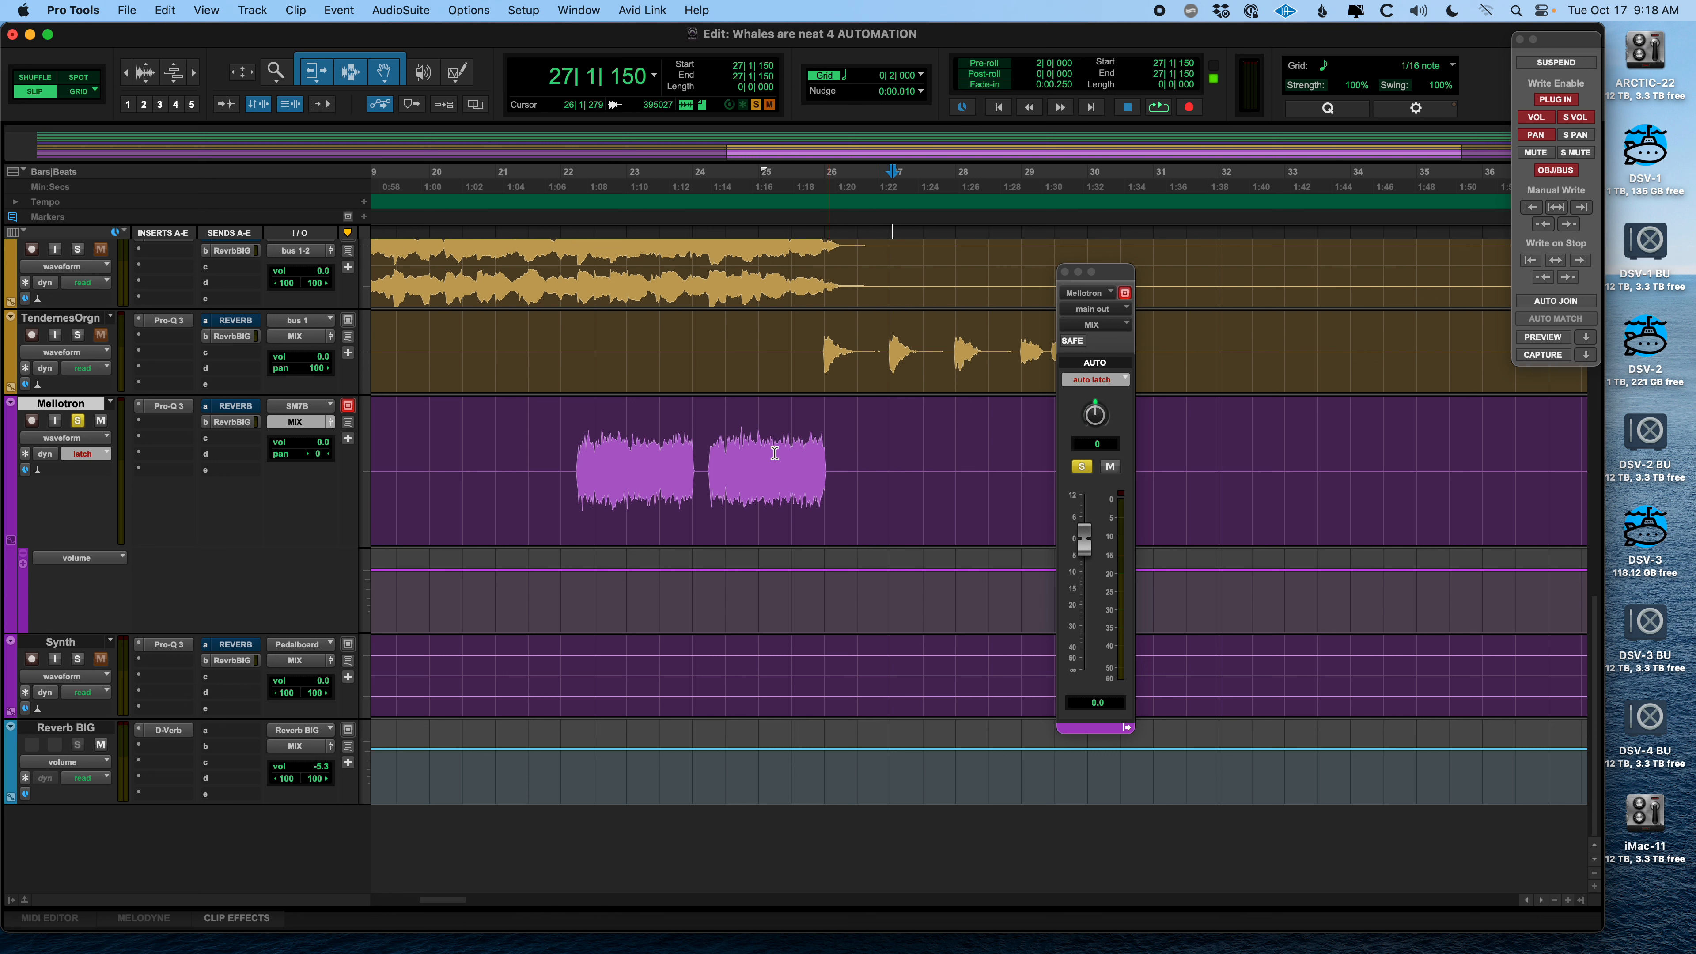
click(705, 456)
click(1114, 380)
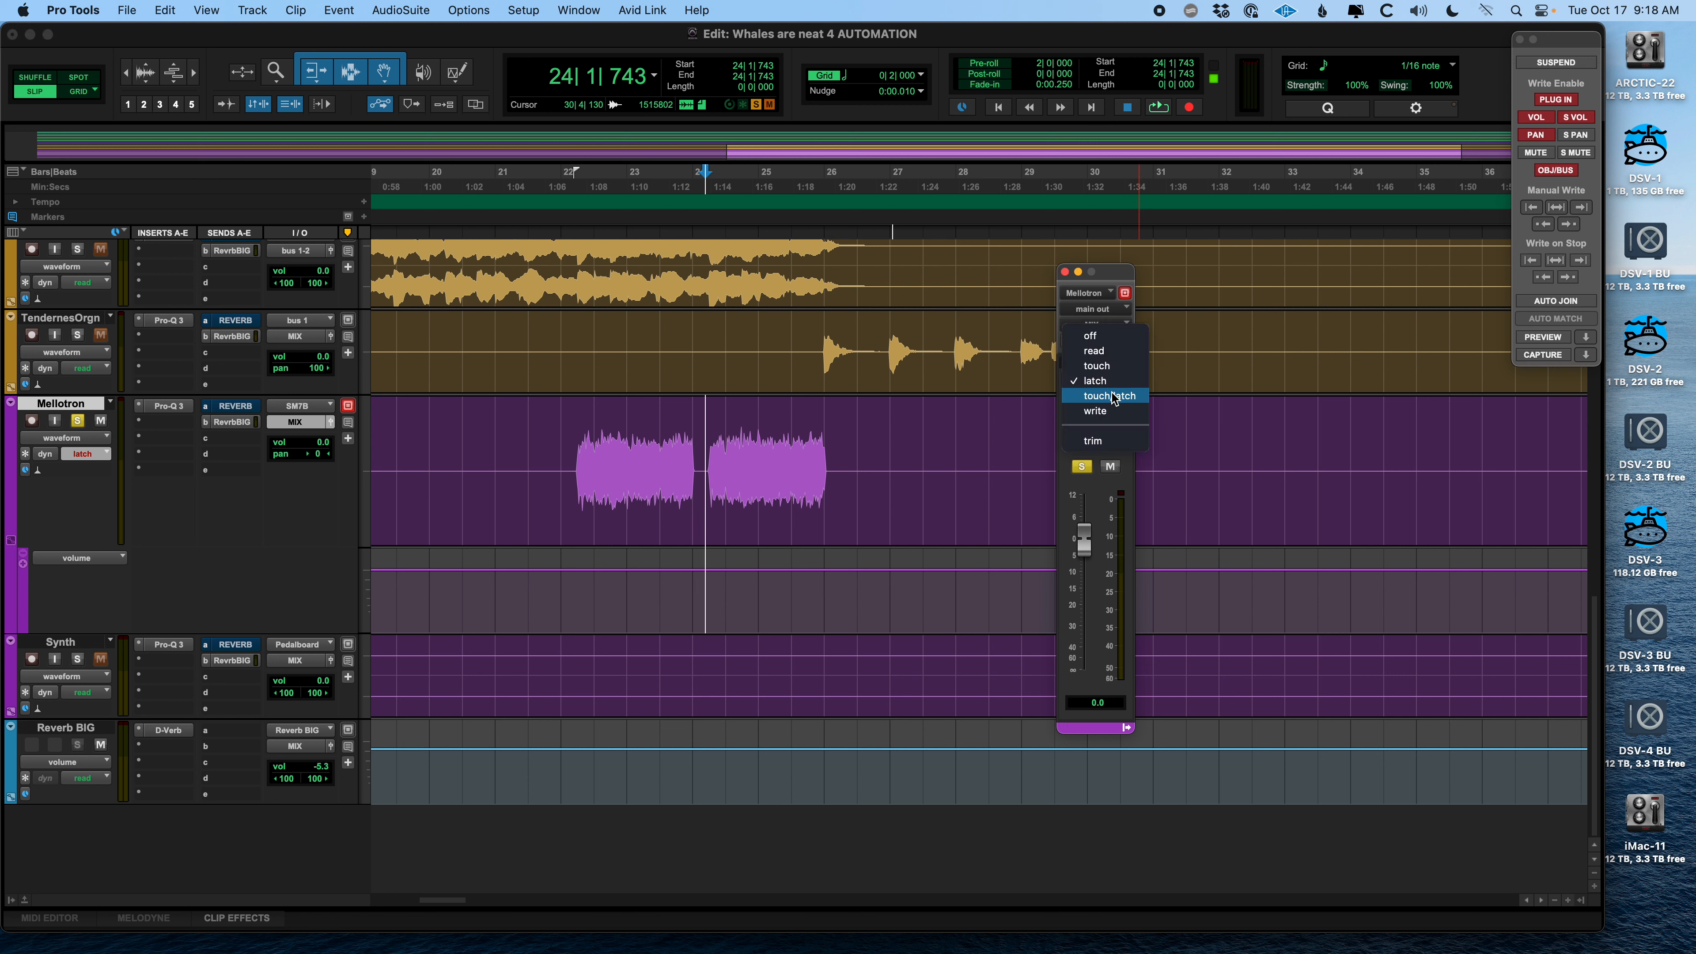
click(1113, 395)
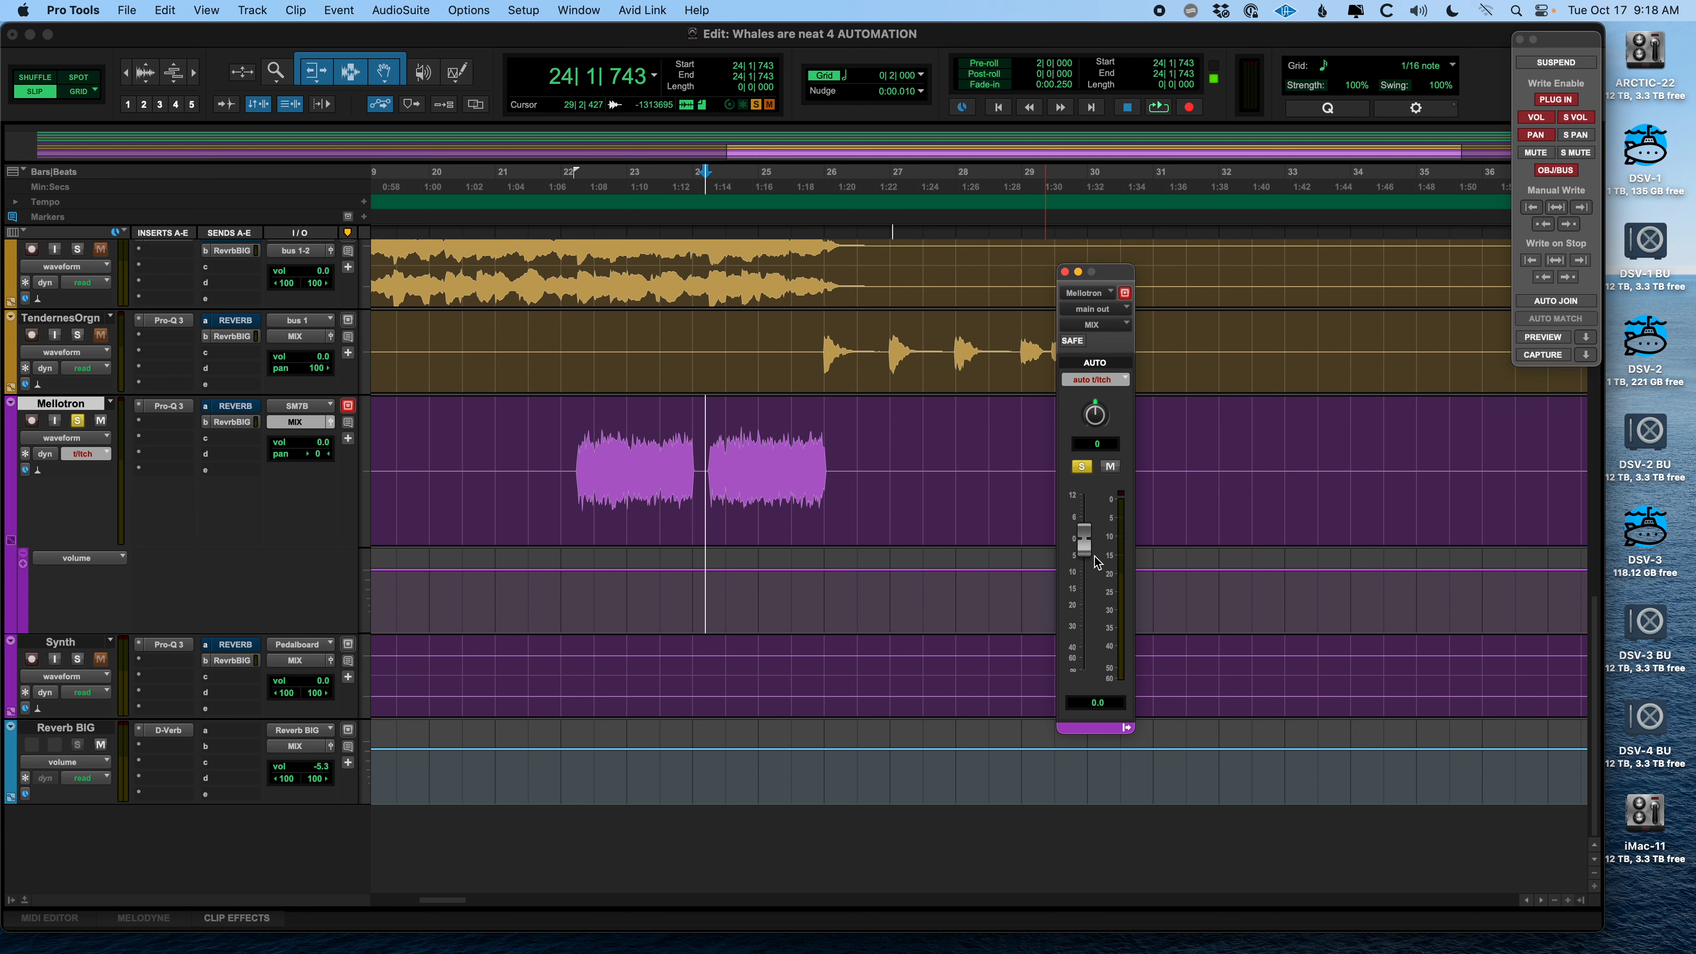
Add a second automation lane beneath the Mellotron volume lane and set it to show pan
click(23, 563)
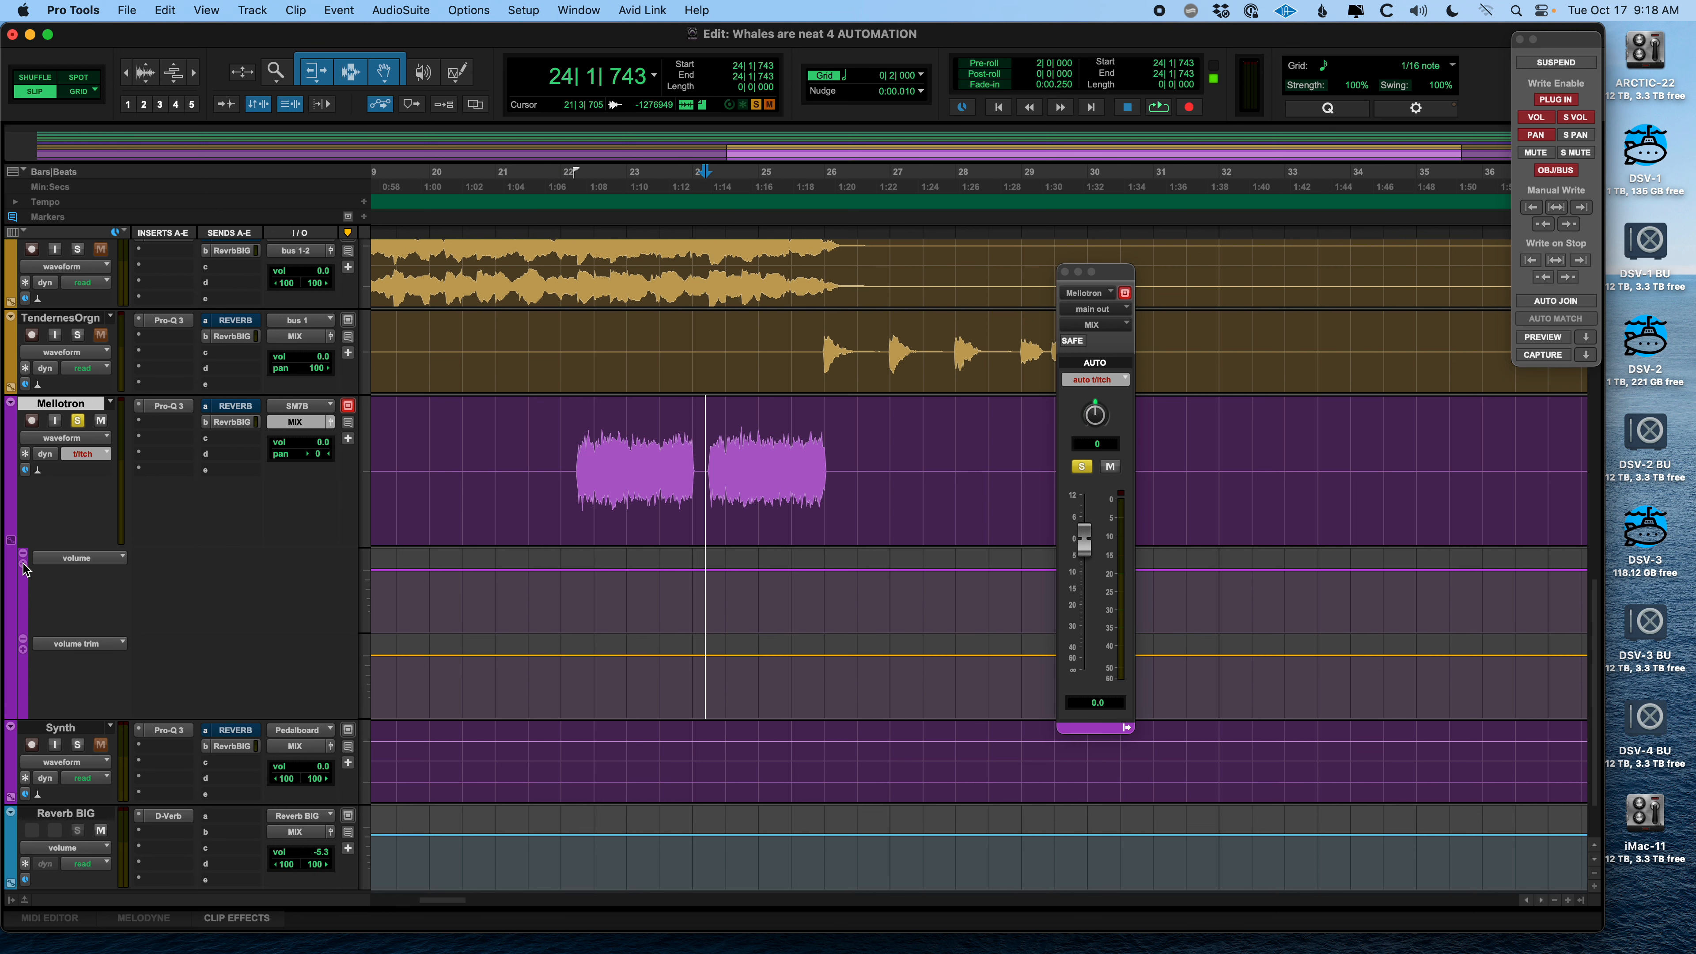
scroll(217, 574, down, 2)
click(99, 574)
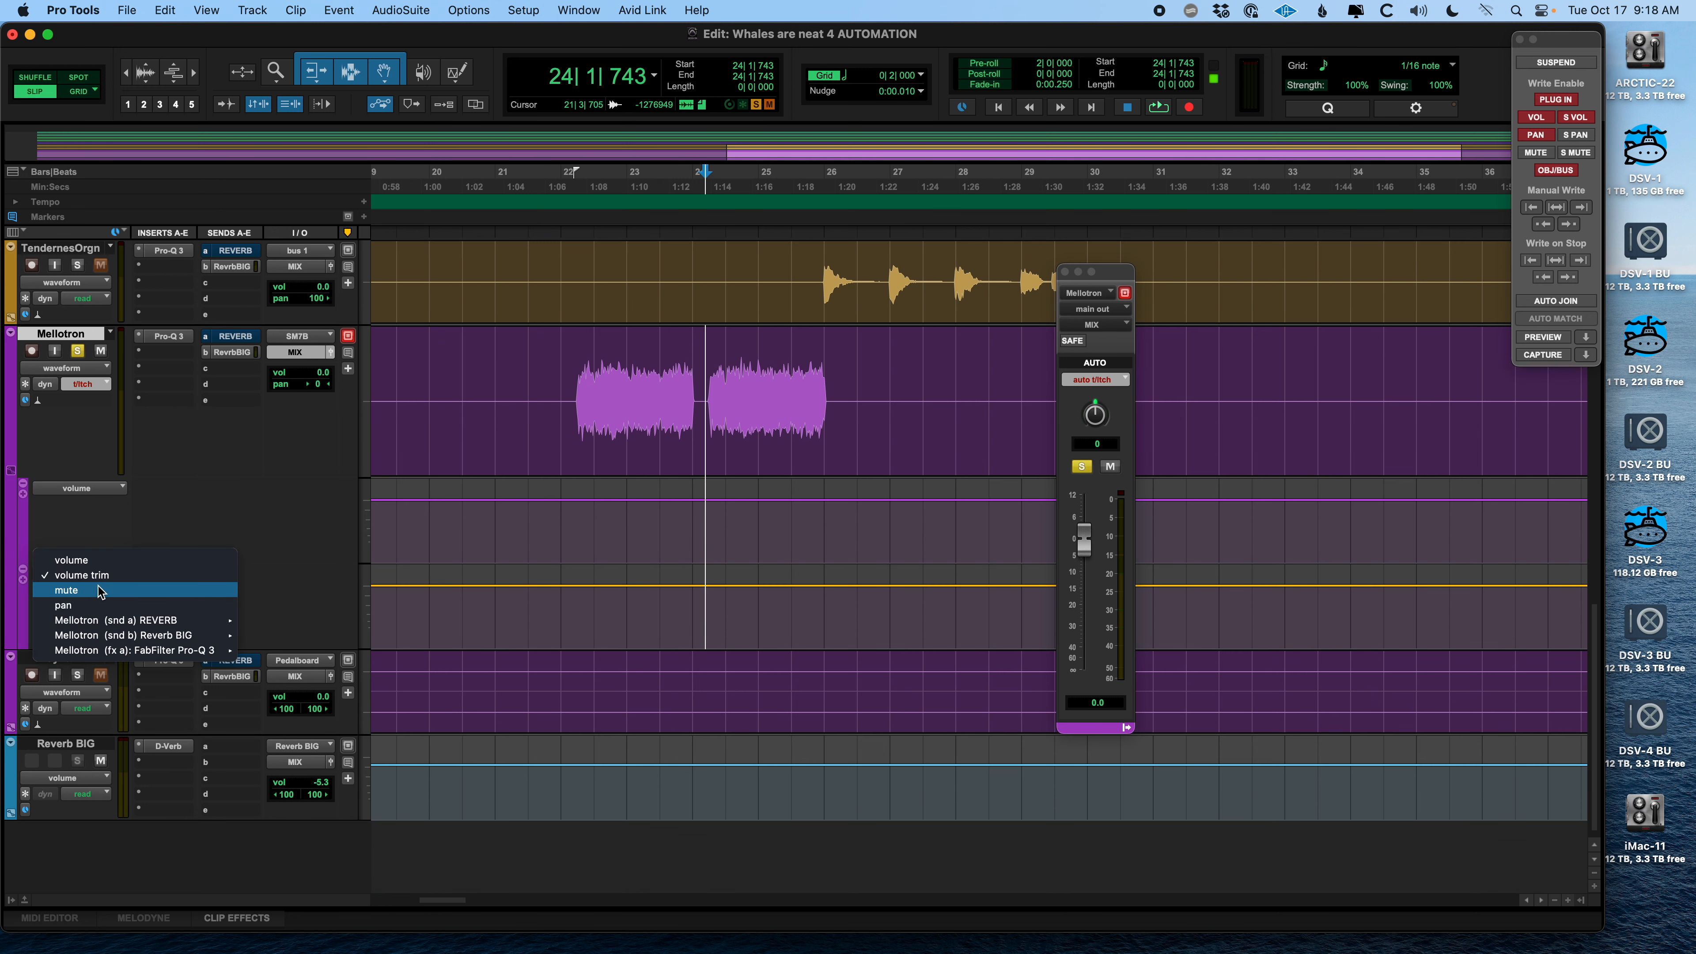
click(100, 605)
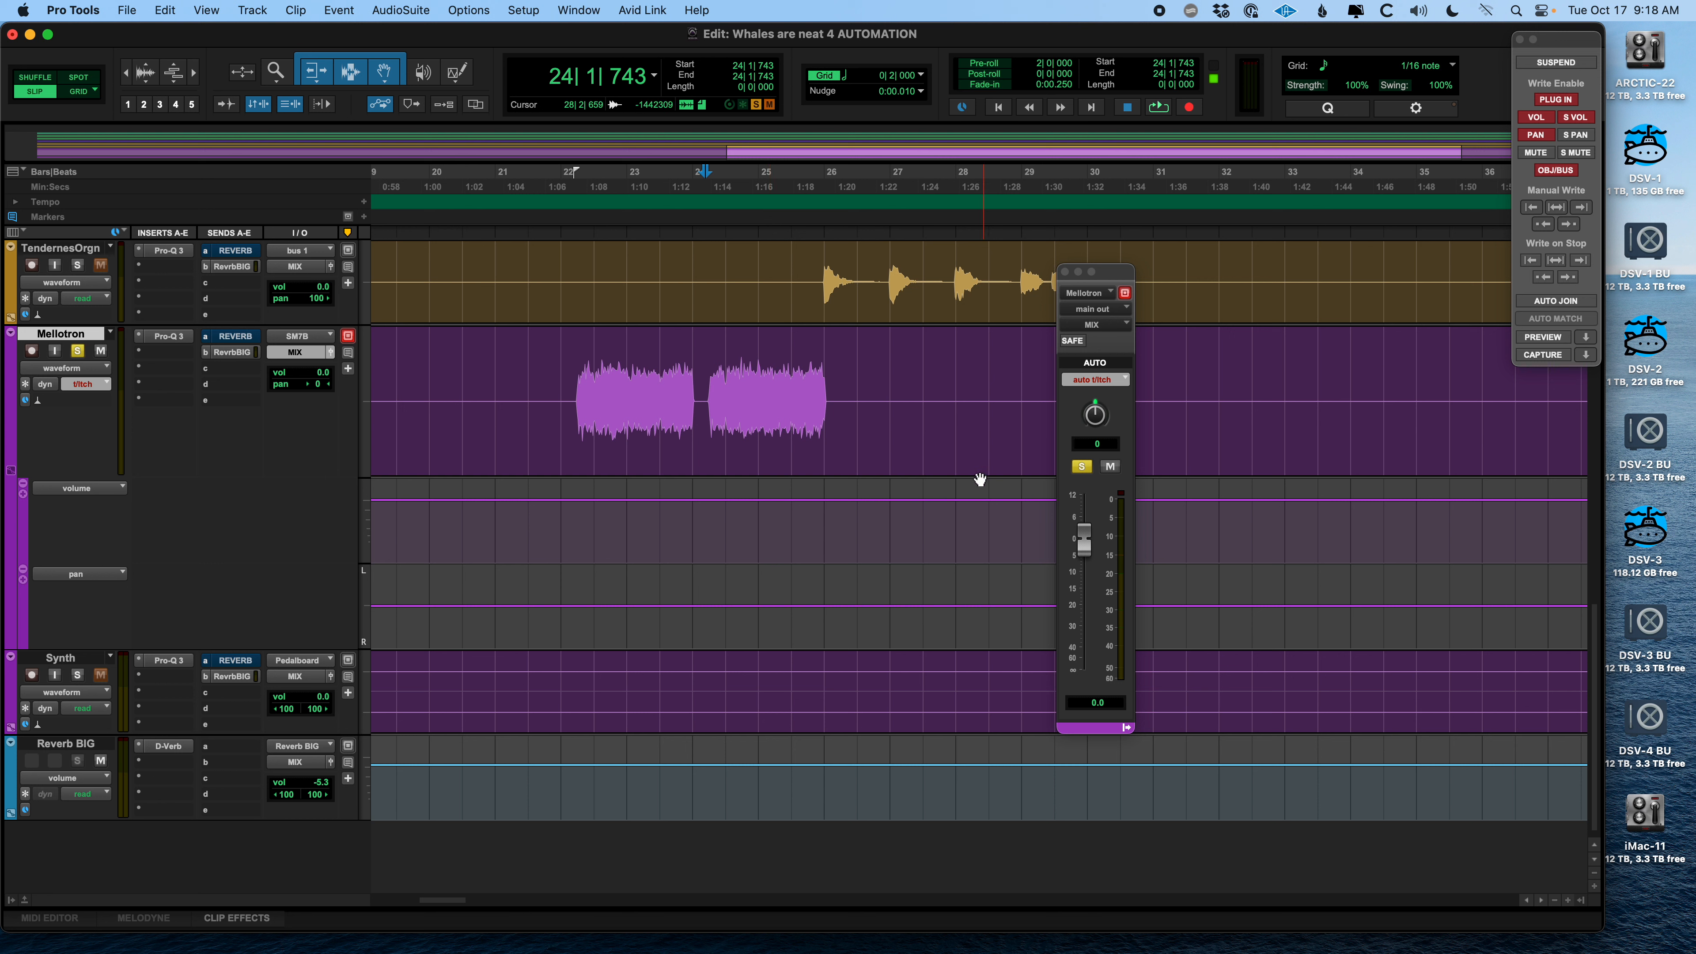
Write a touch/latch pass from bar 22 beat 1, panning the Mellotron to -100 and then 100 with brief fader moves, and undo it
click(564, 374)
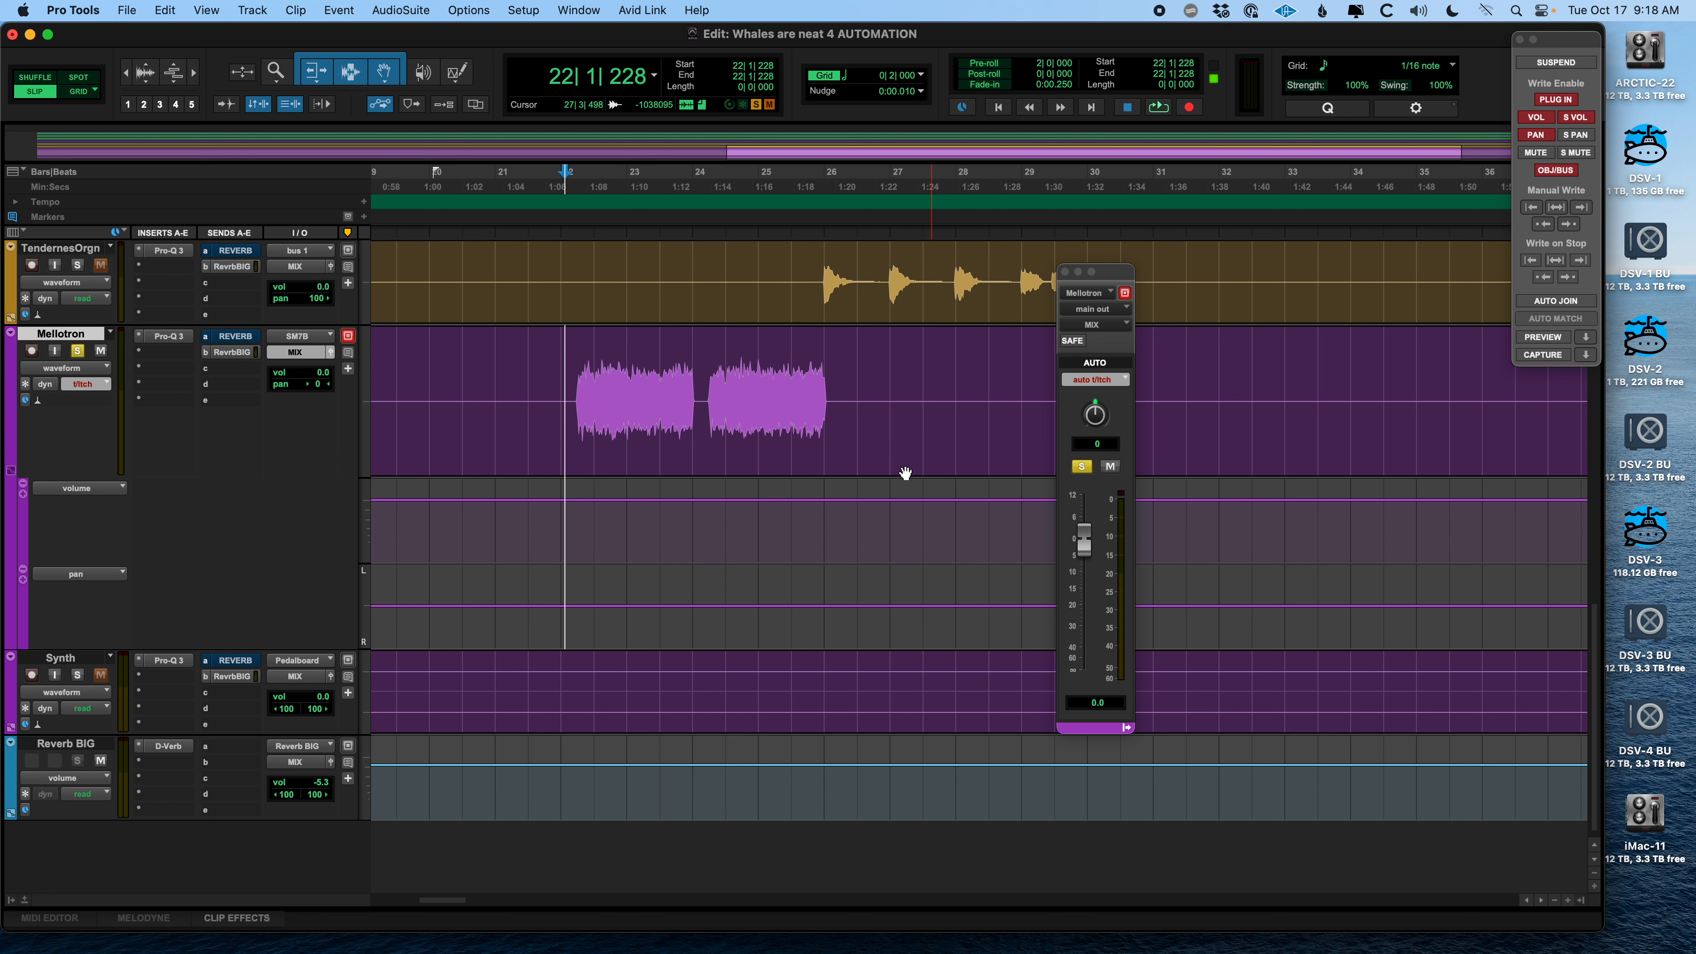
key(space)
click(1102, 414)
drag(1101, 417, 950, 783)
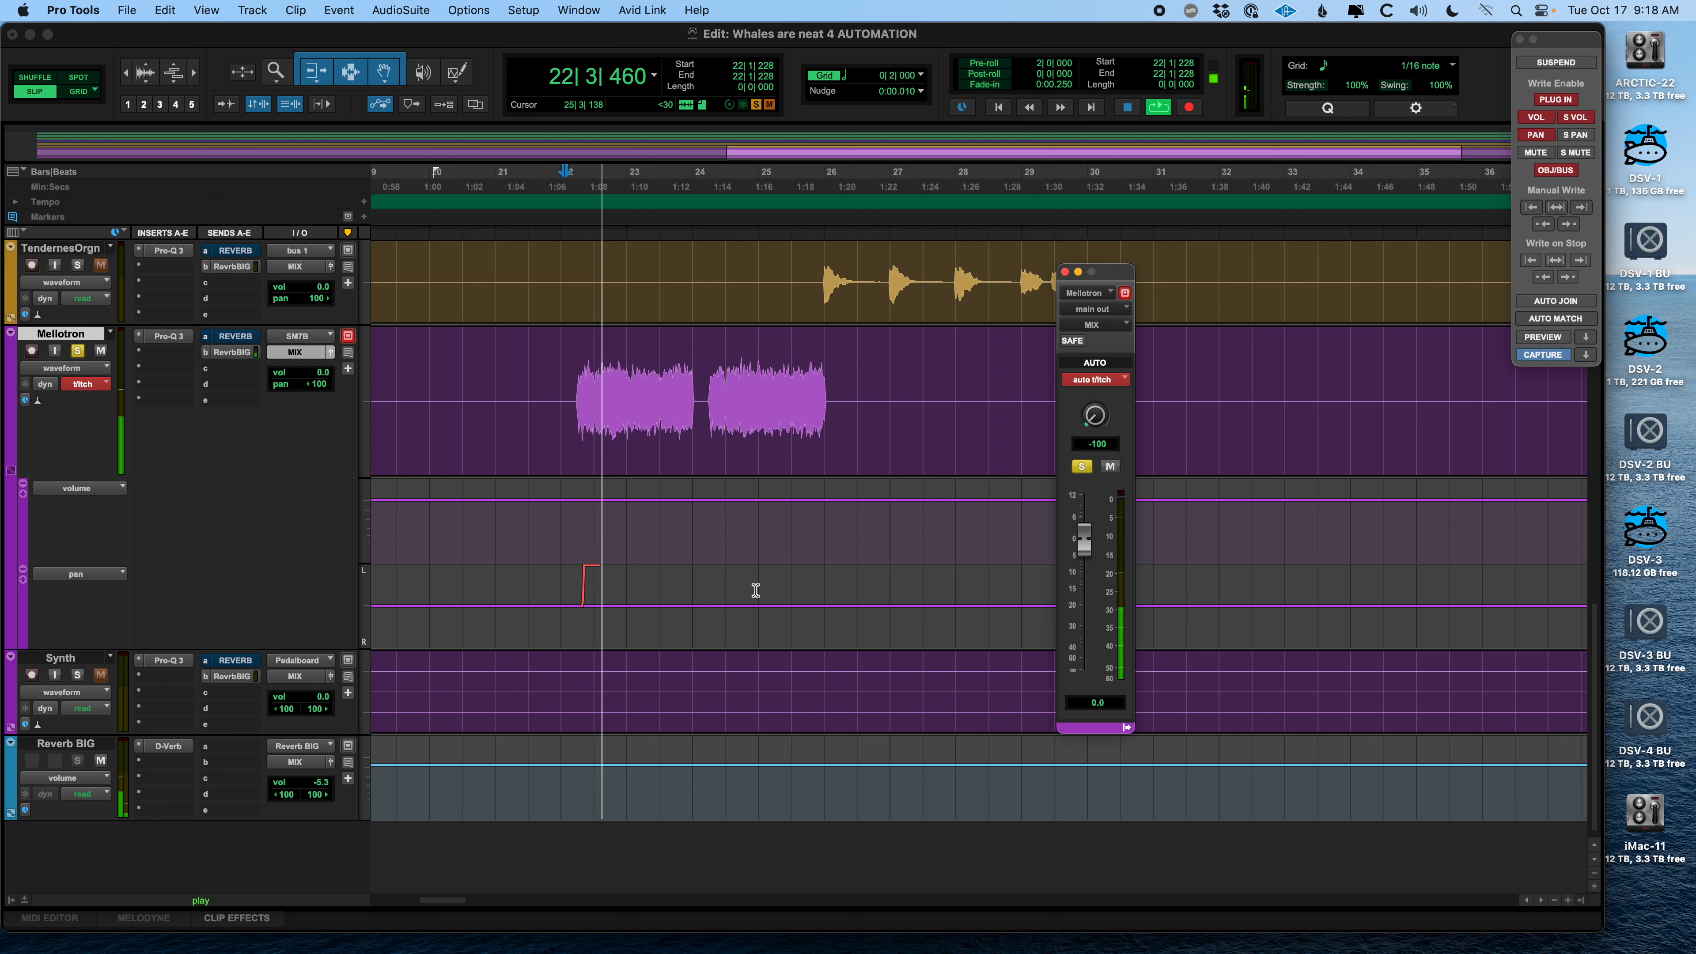
mouse_move(1093, 544)
mouse_down()
mouse_move(1092, 585)
mouse_move(1089, 519)
mouse_up()
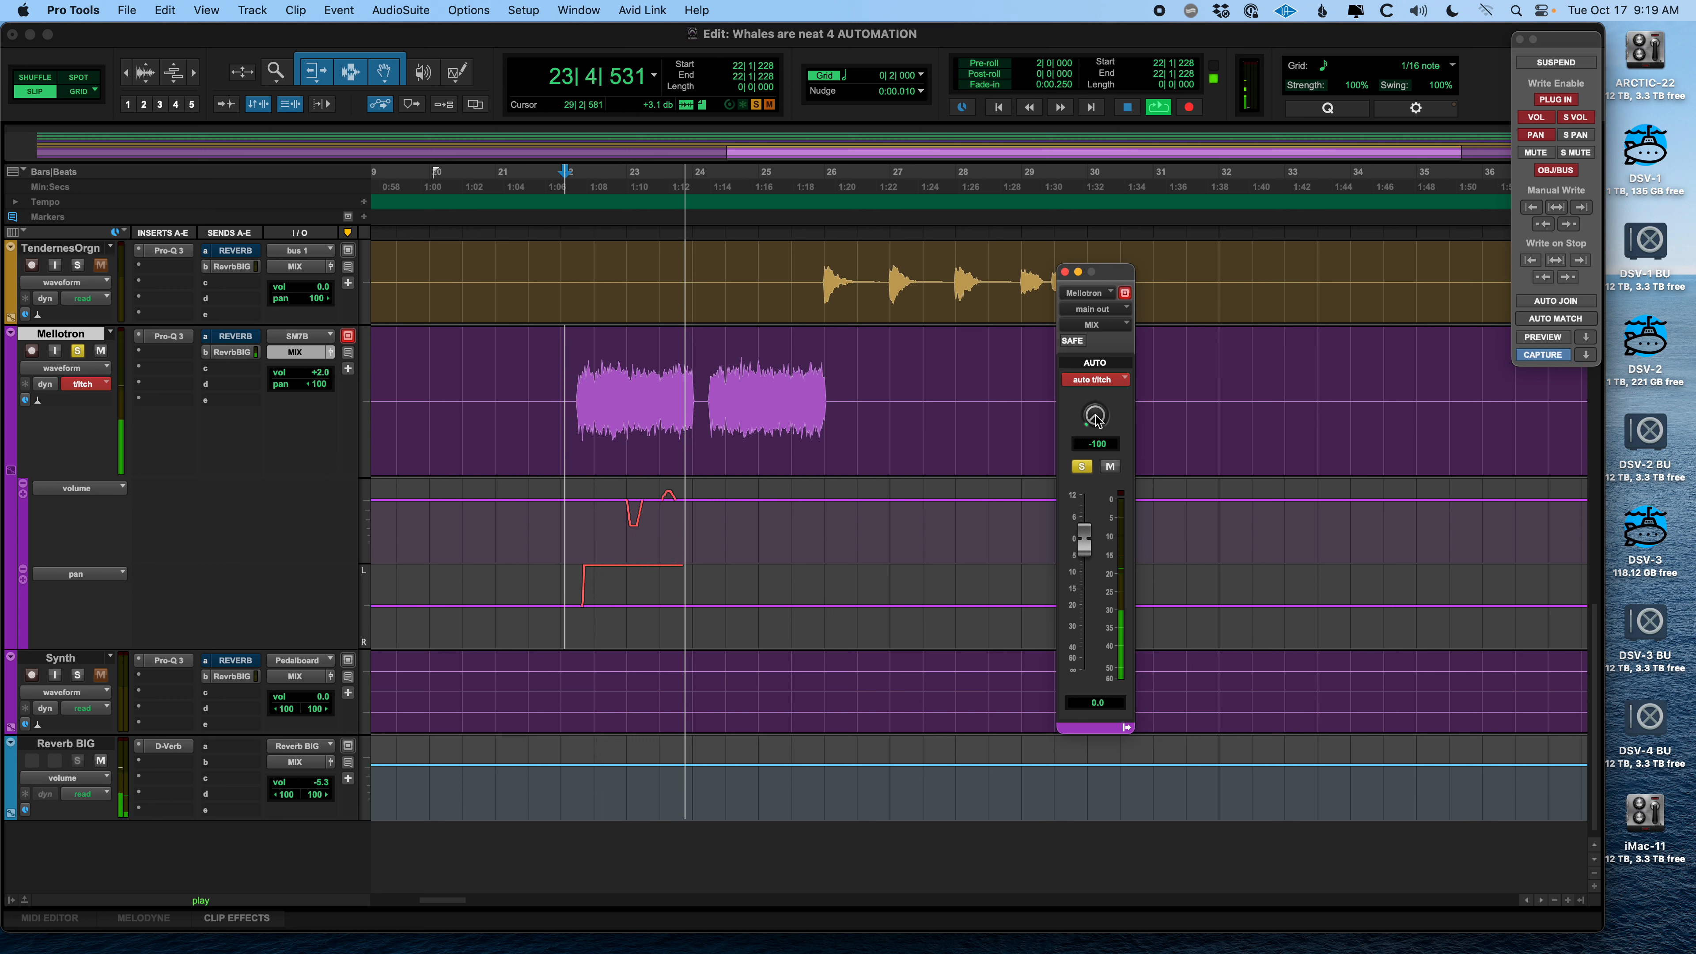
drag(1095, 415, 1119, 22)
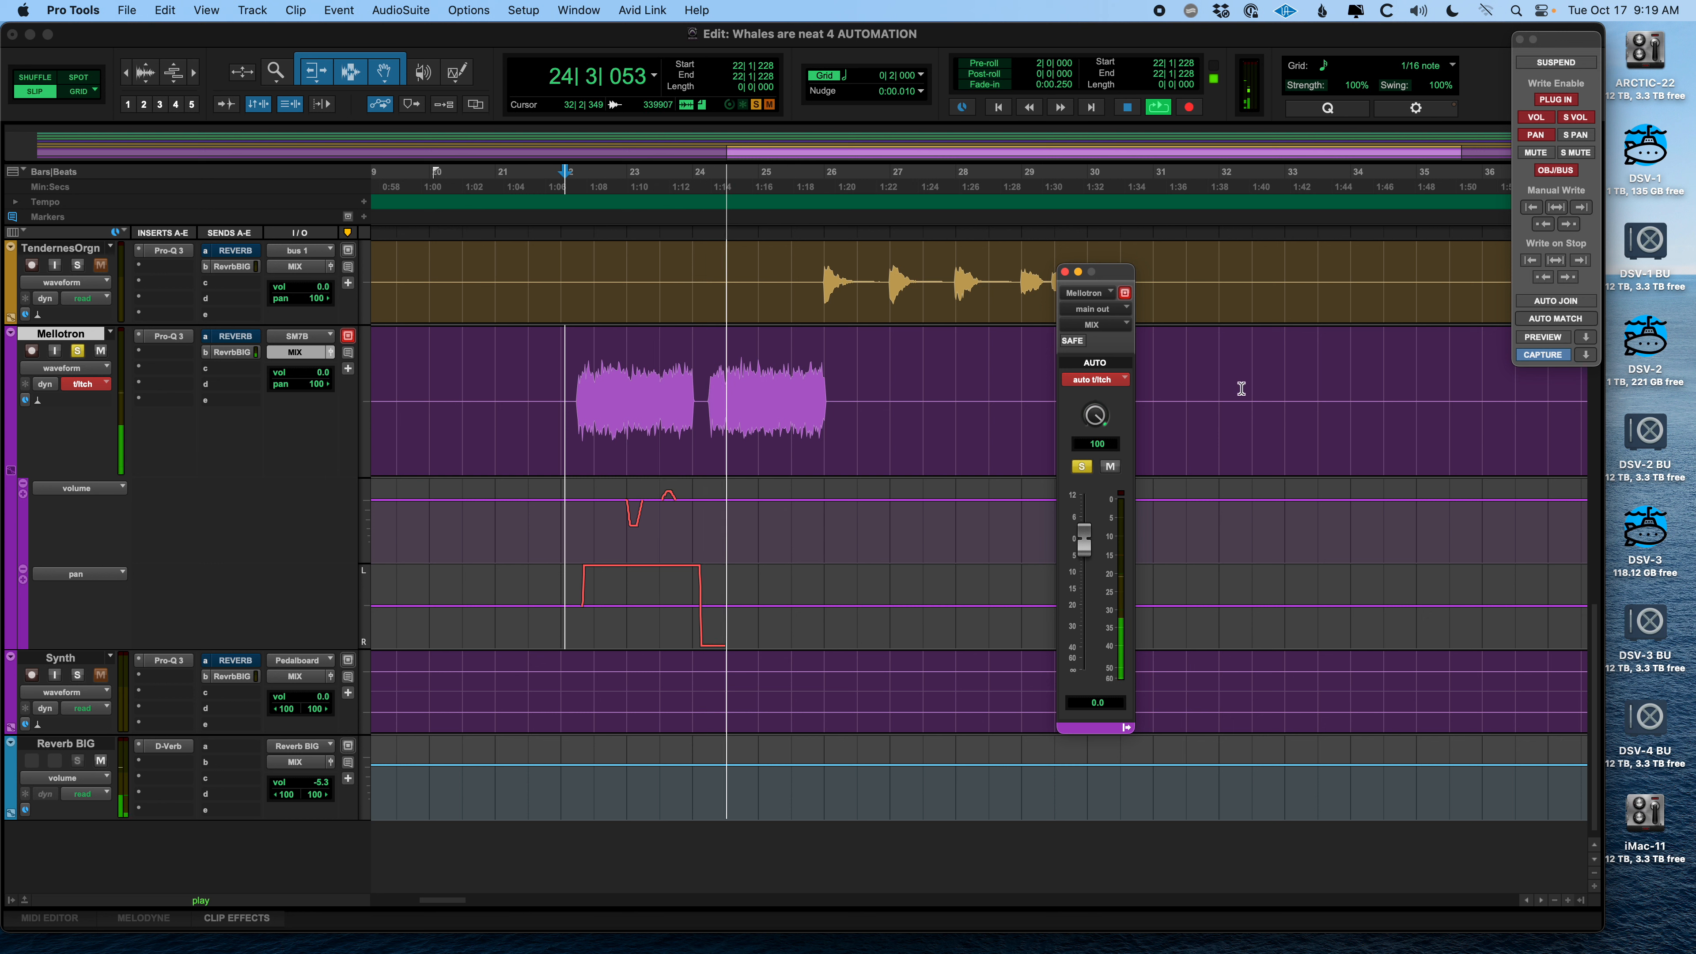
drag(1086, 538, 1087, 594)
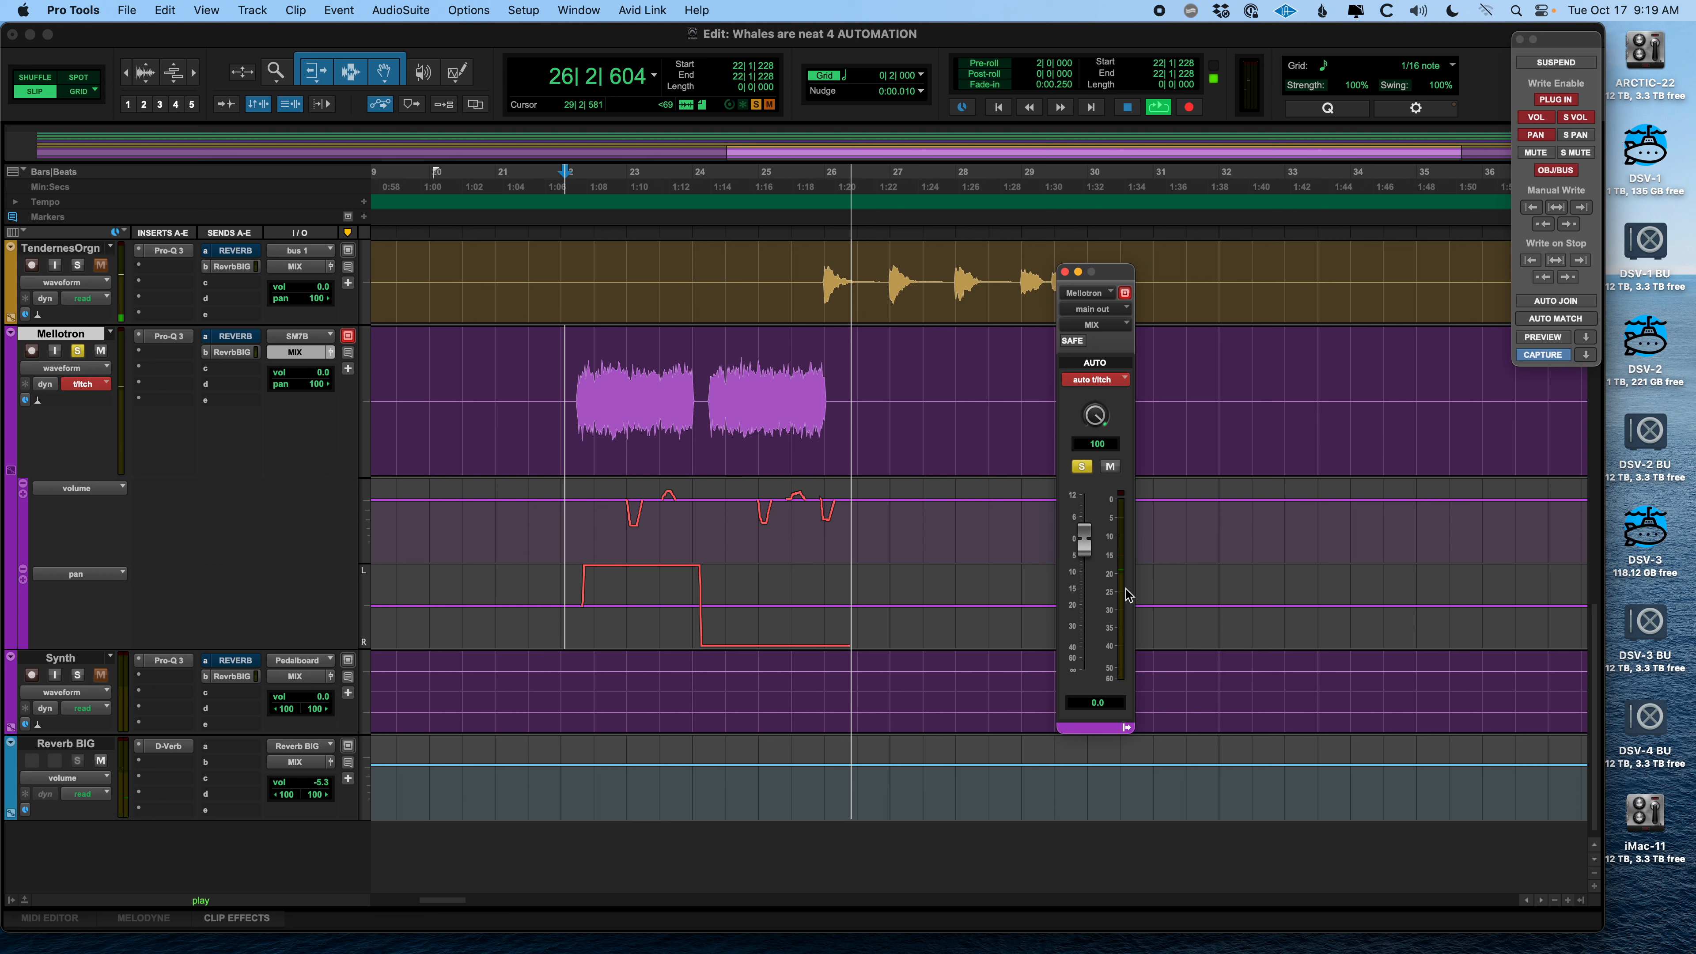
key(space)
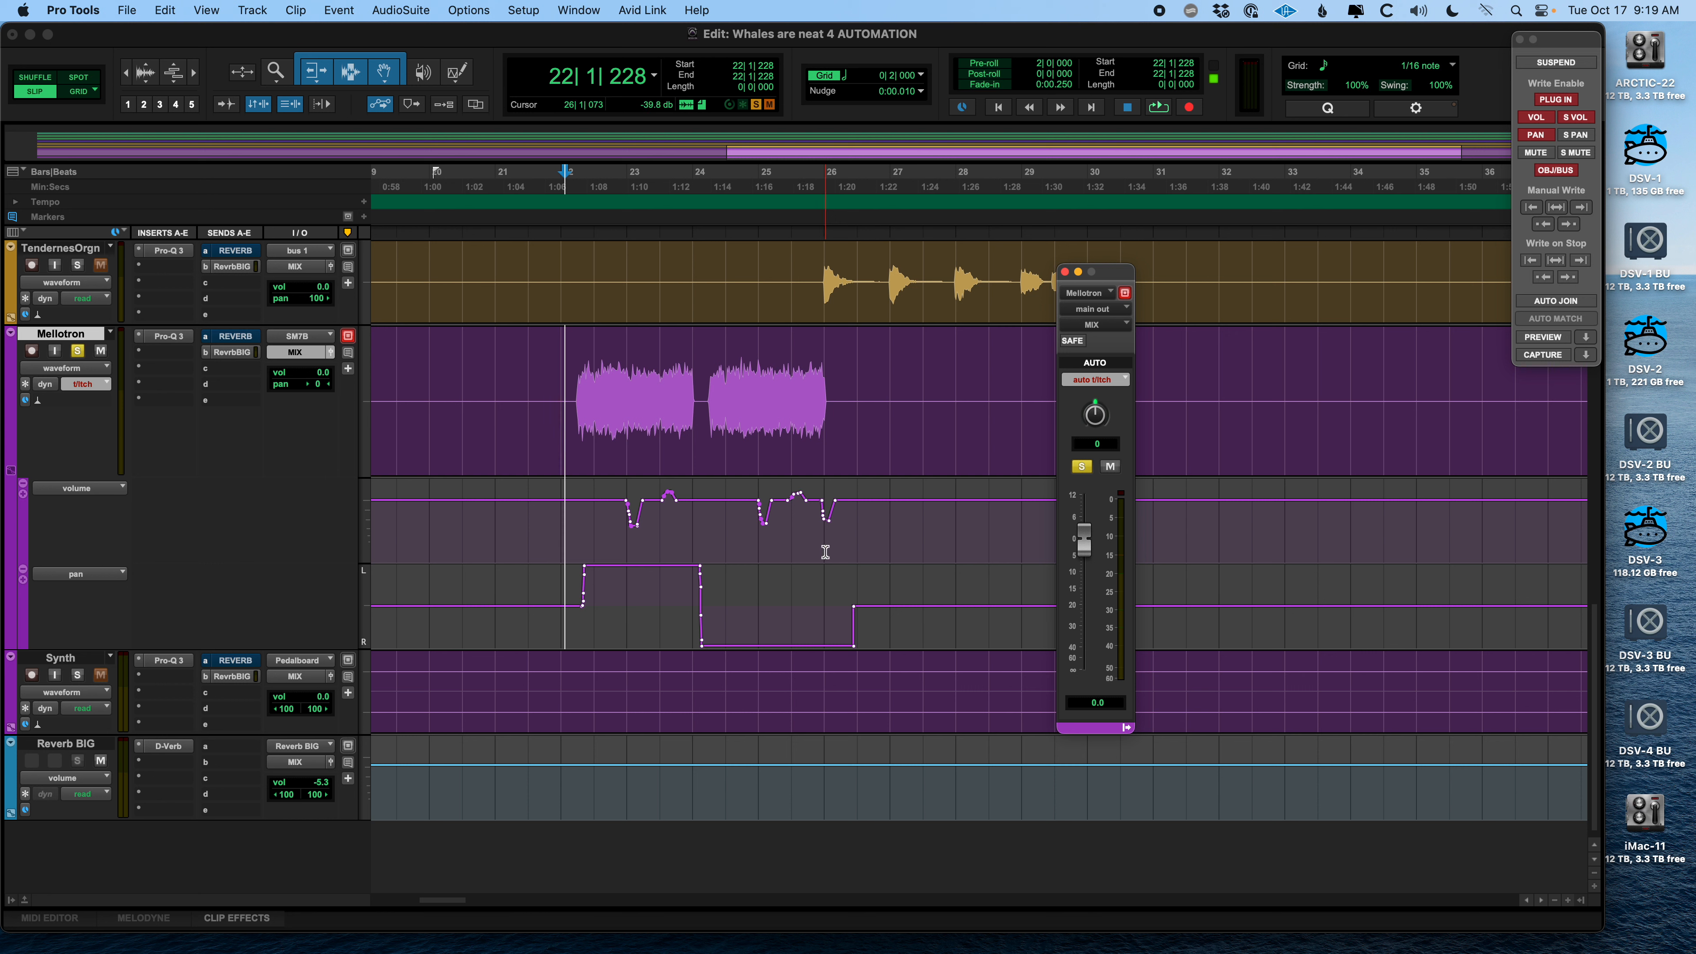
key(super+z)
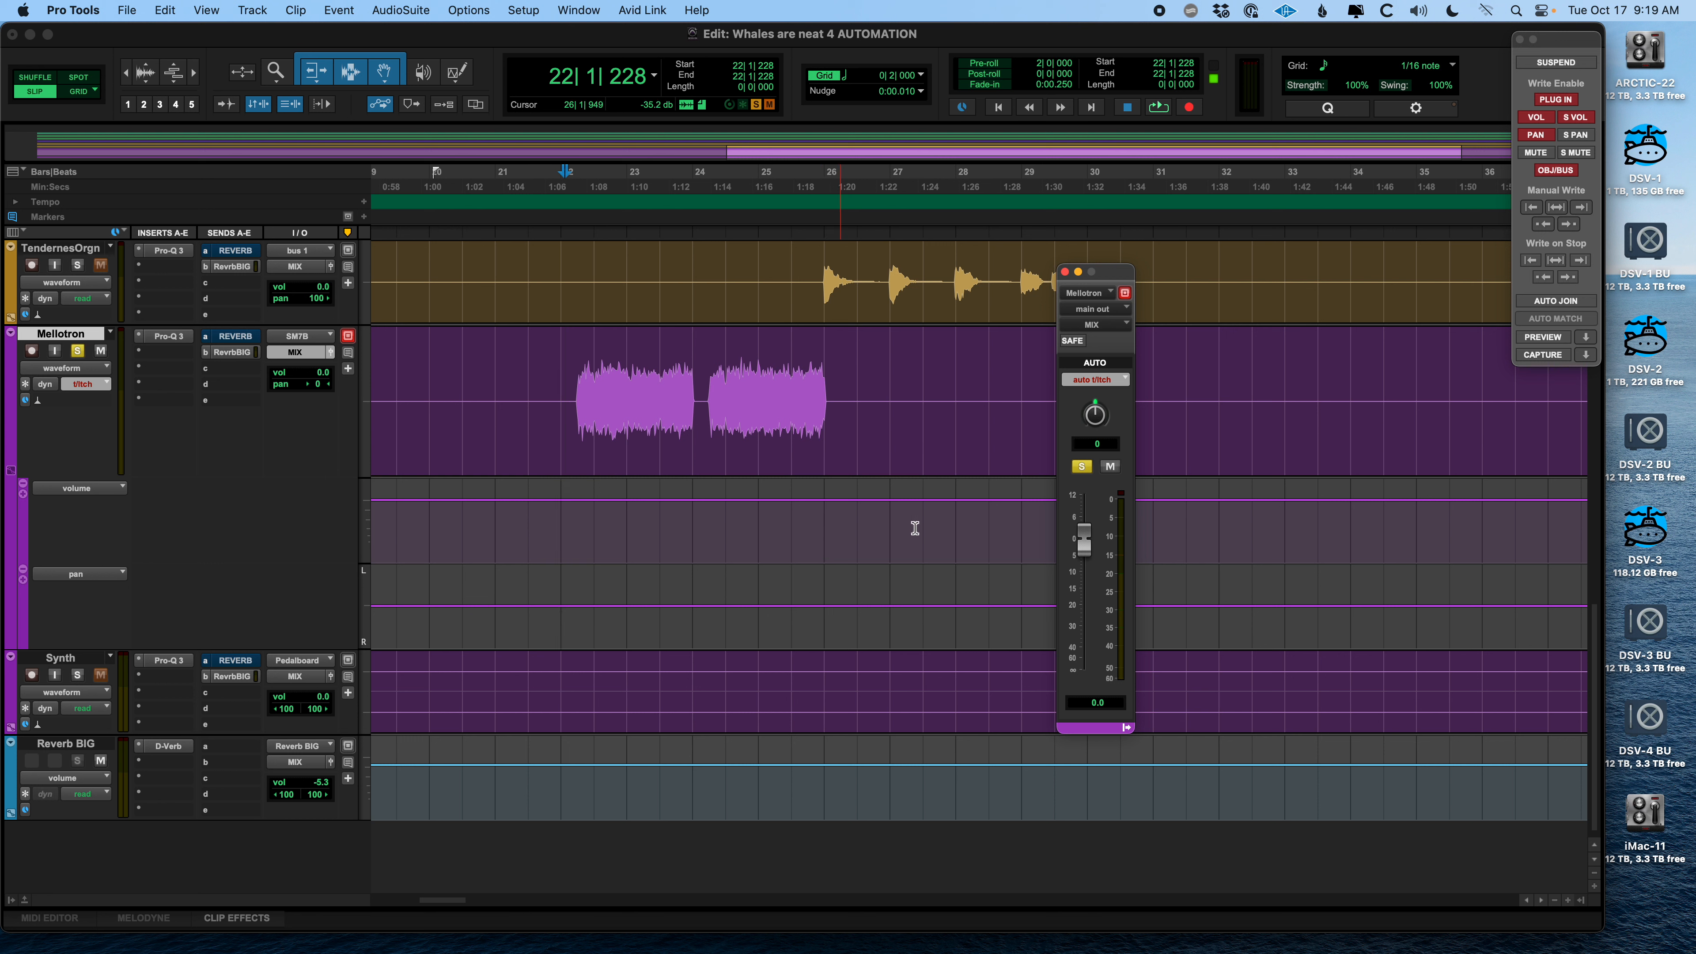
Set the Mellotron track's automation mode to write
click(1088, 380)
click(1093, 396)
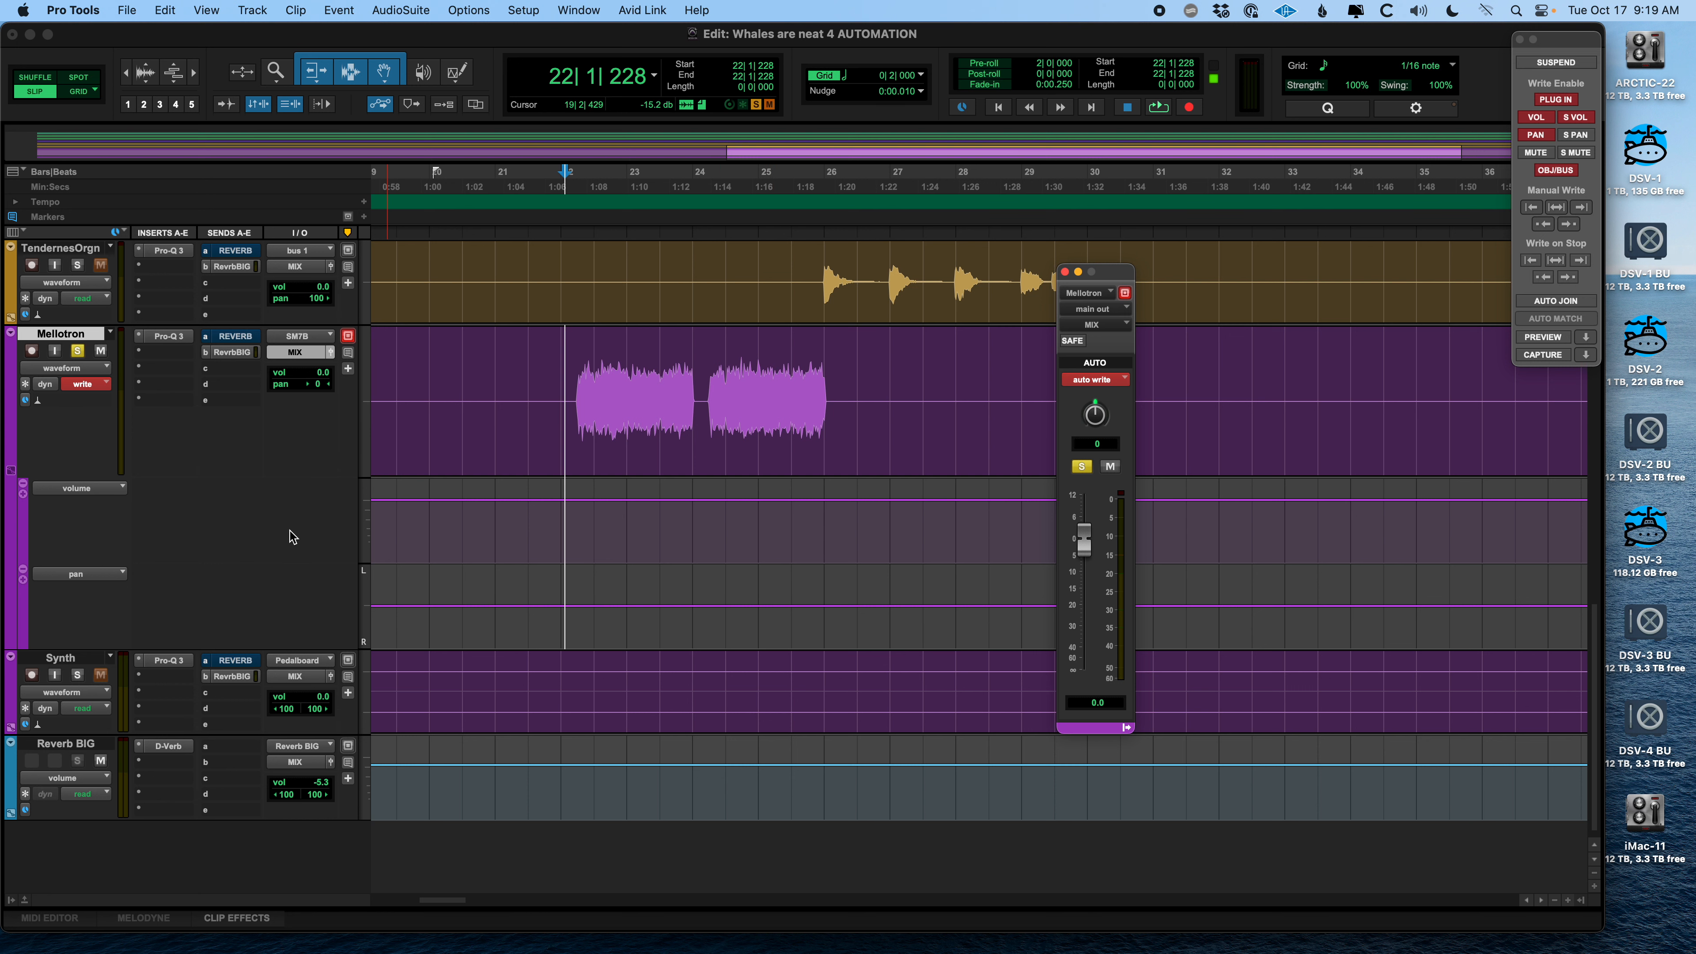
click(142, 354)
mouse_move(142, 355)
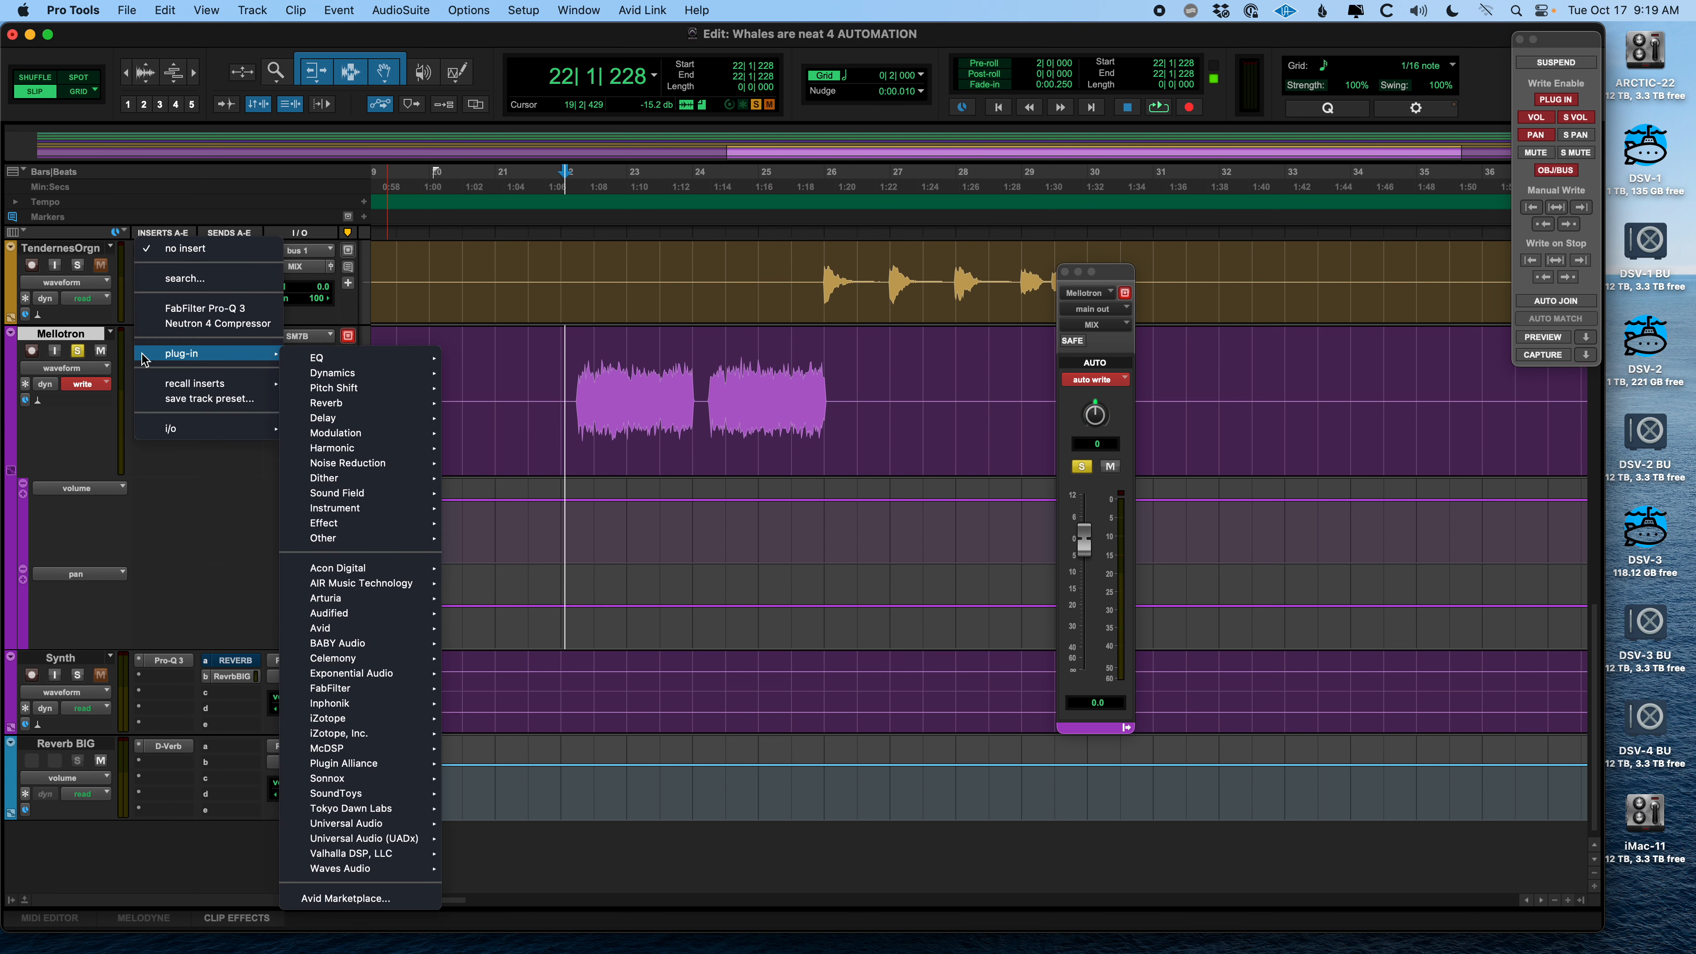
mouse_move(340, 374)
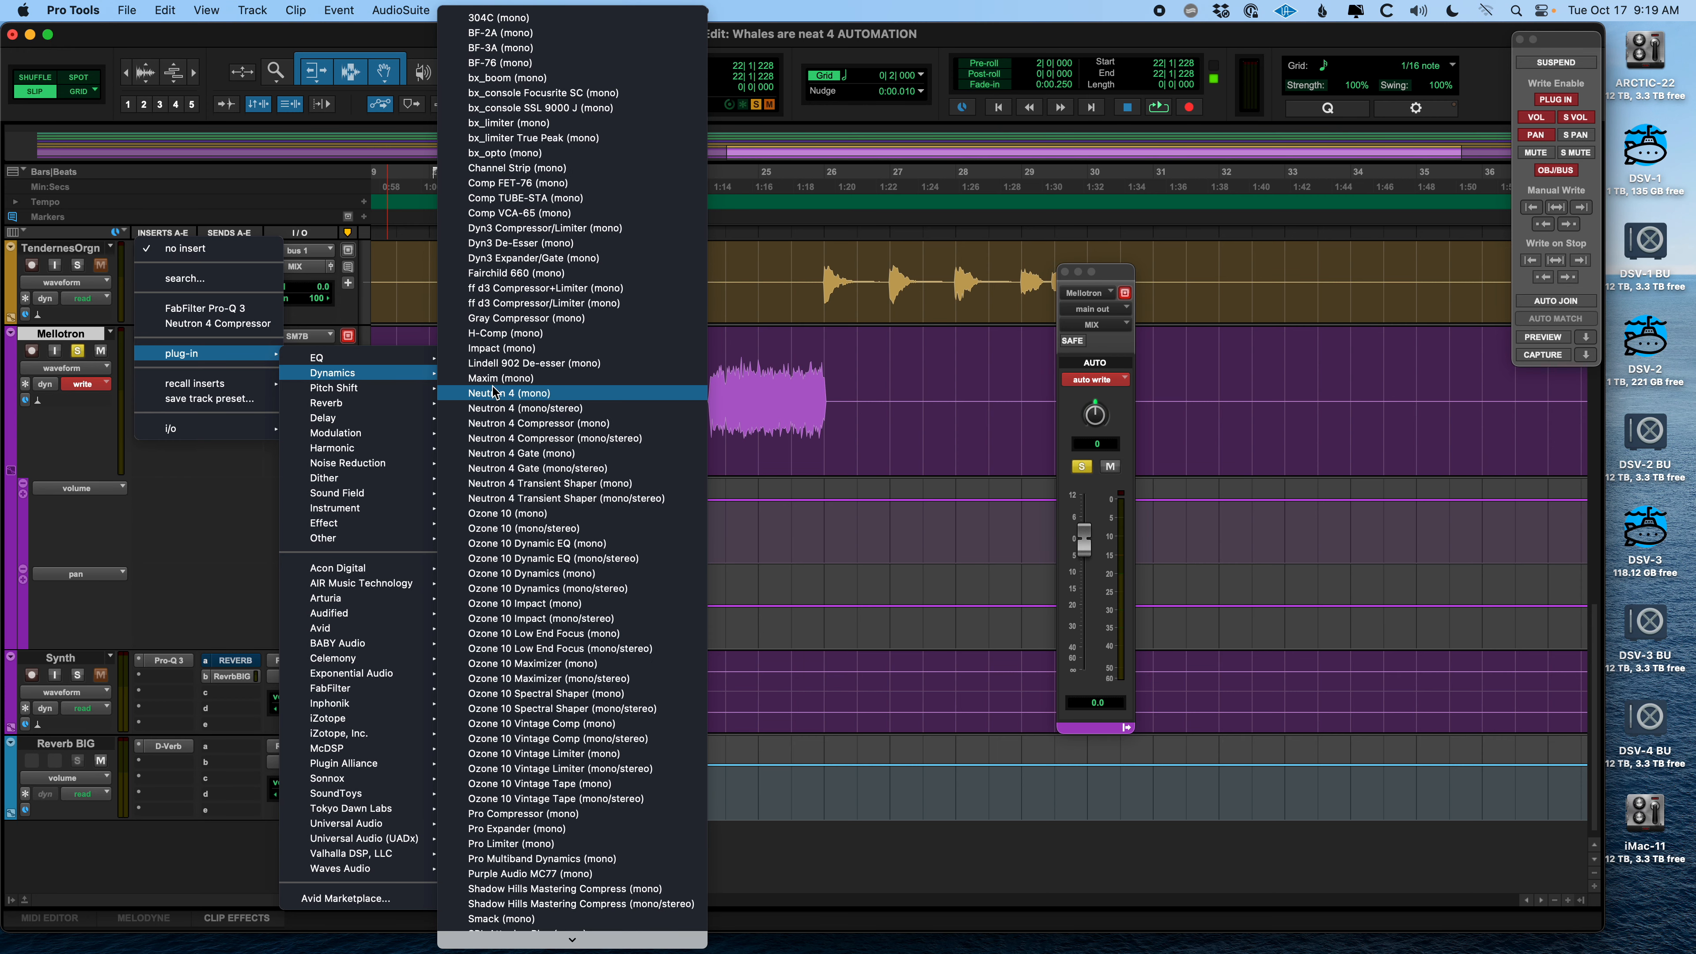
click(208, 492)
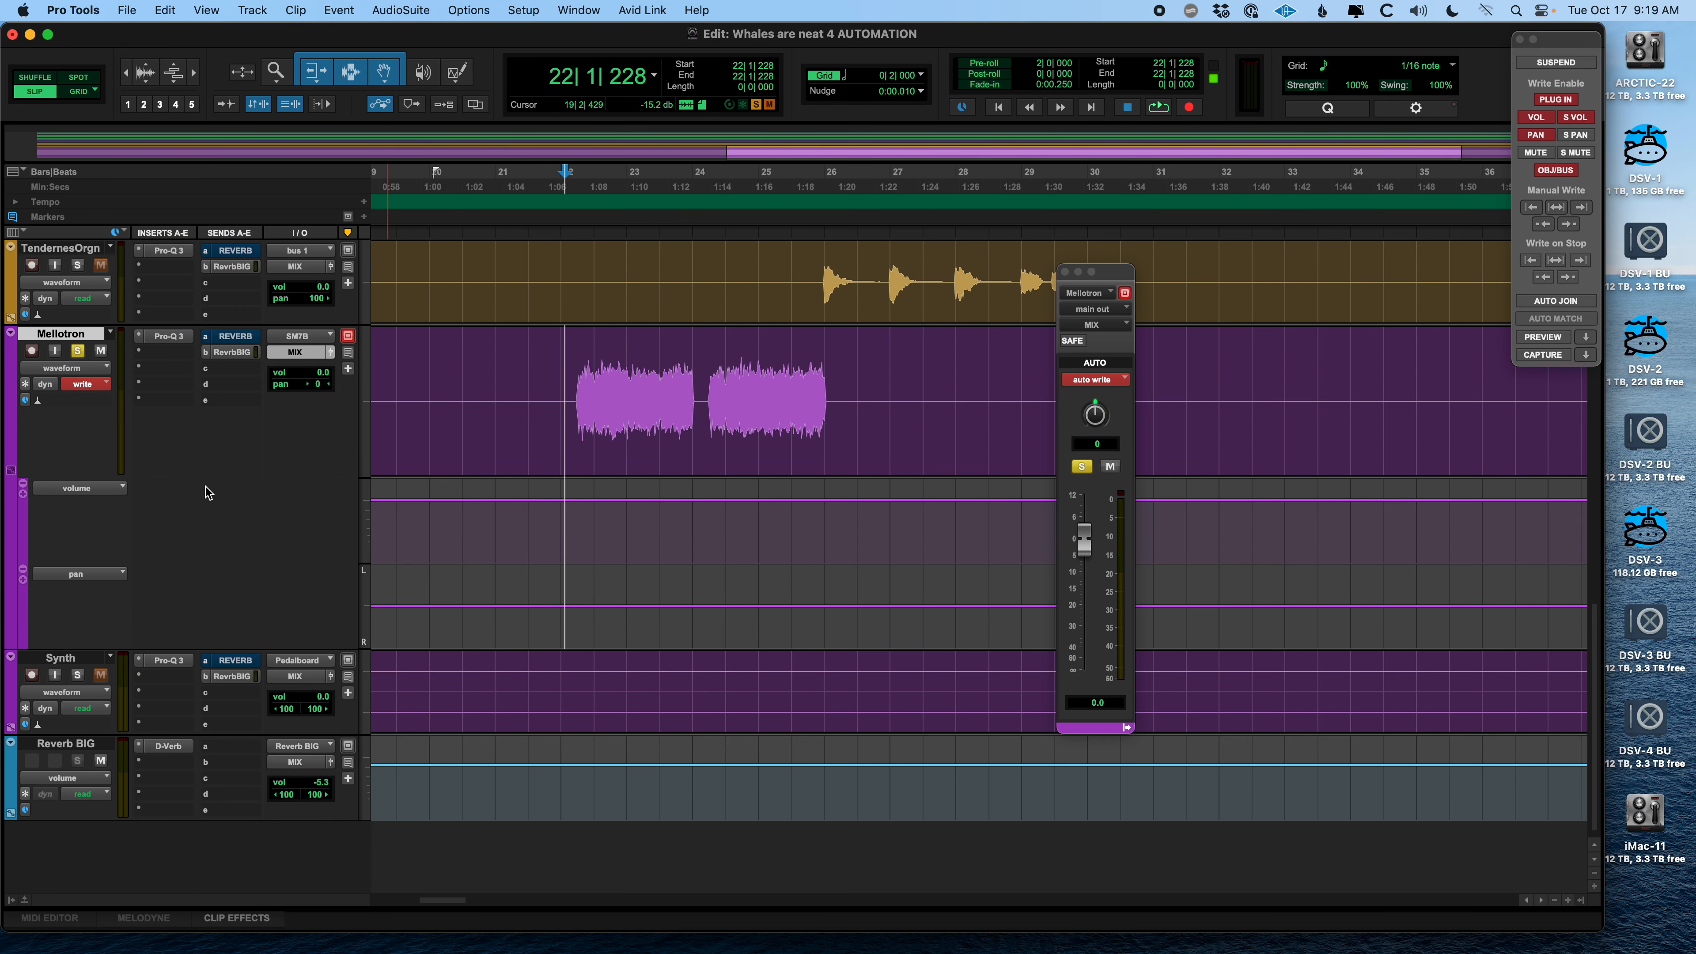
Open the Mellotron's FabFilter Pro-Q 3 and add a third automation lane showing its Band 1 Frequency
click(171, 337)
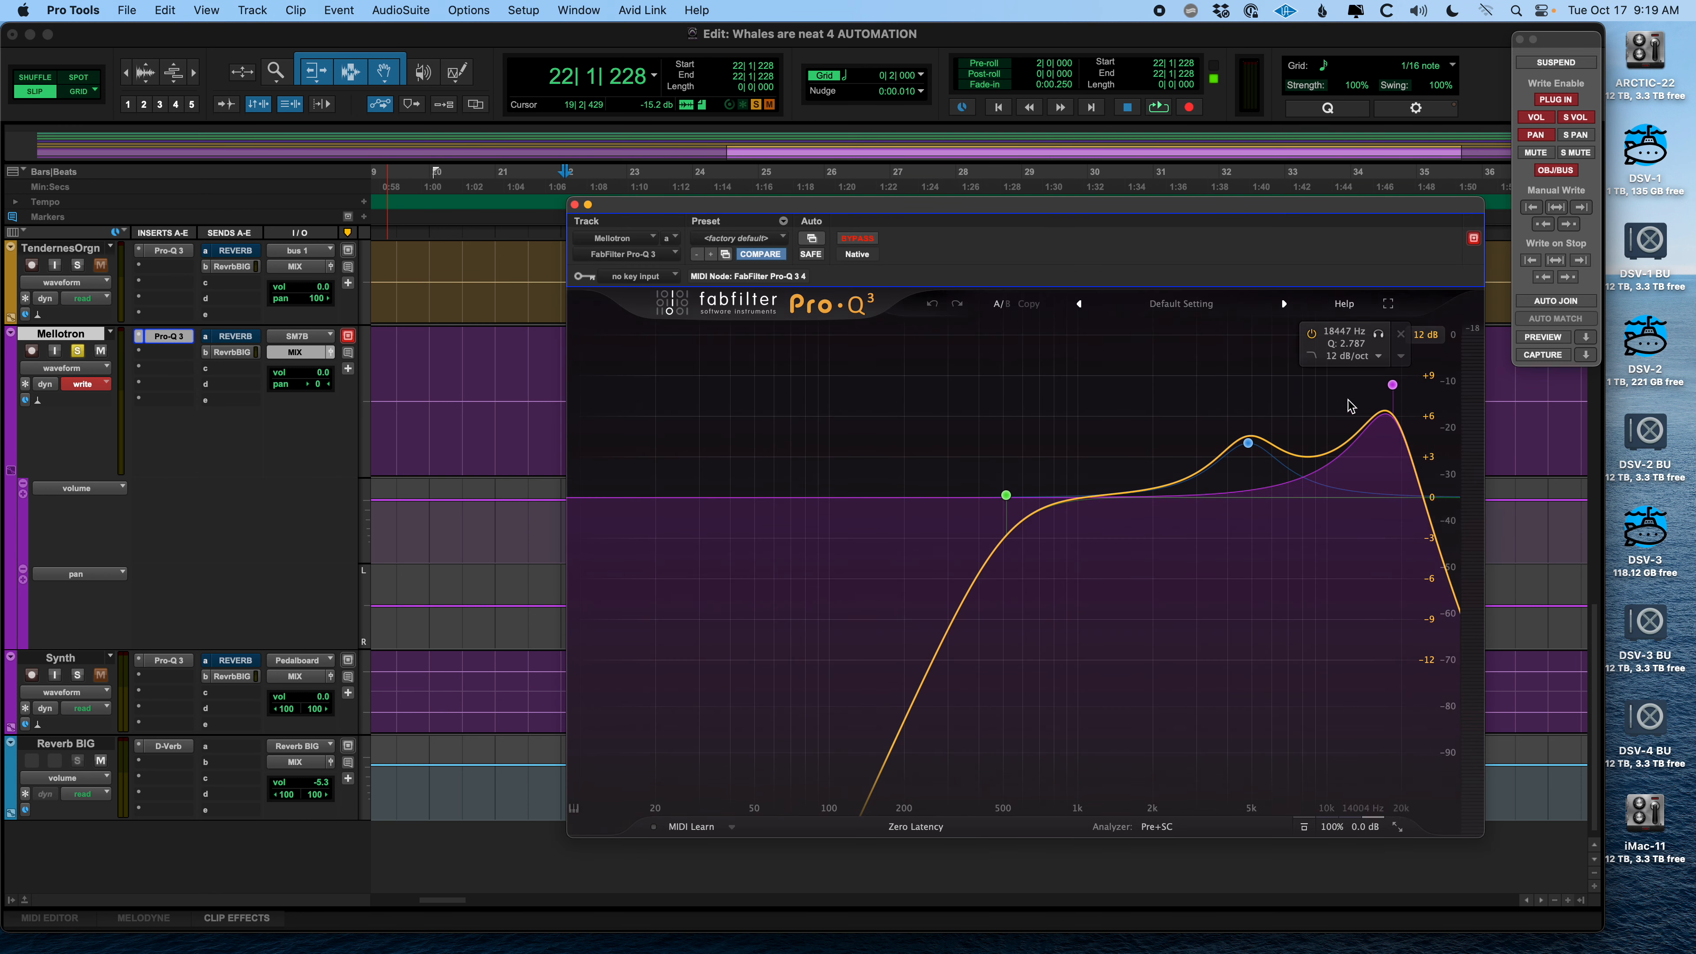
drag(975, 215, 1064, 255)
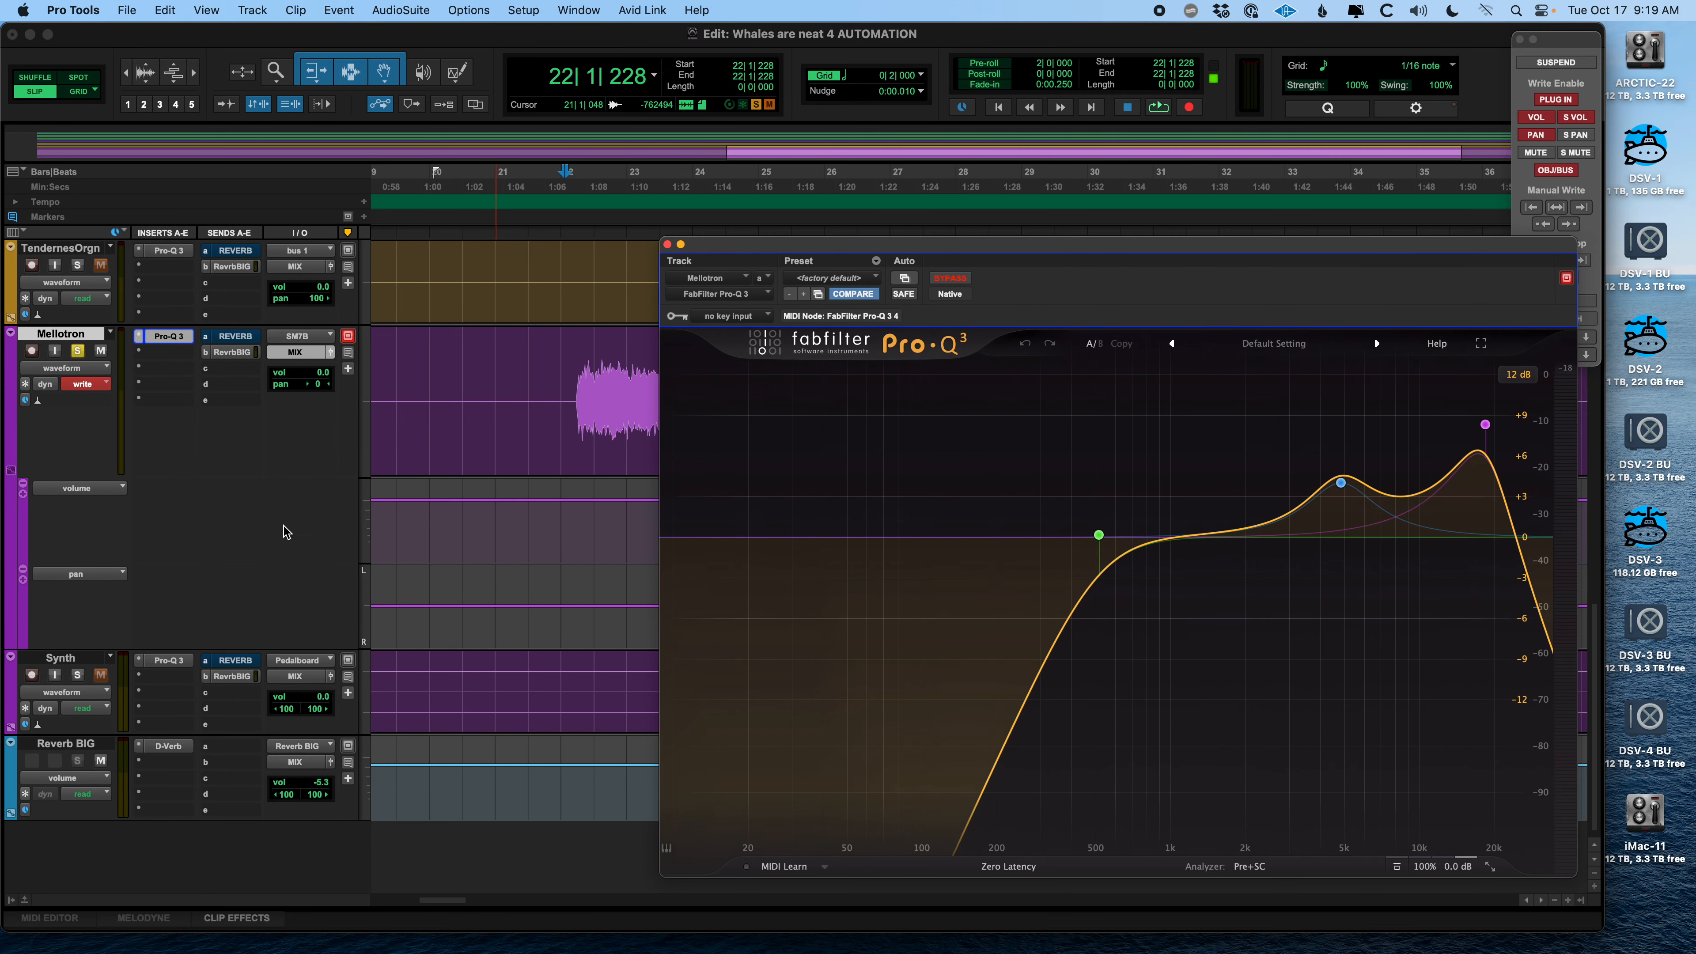
click(23, 579)
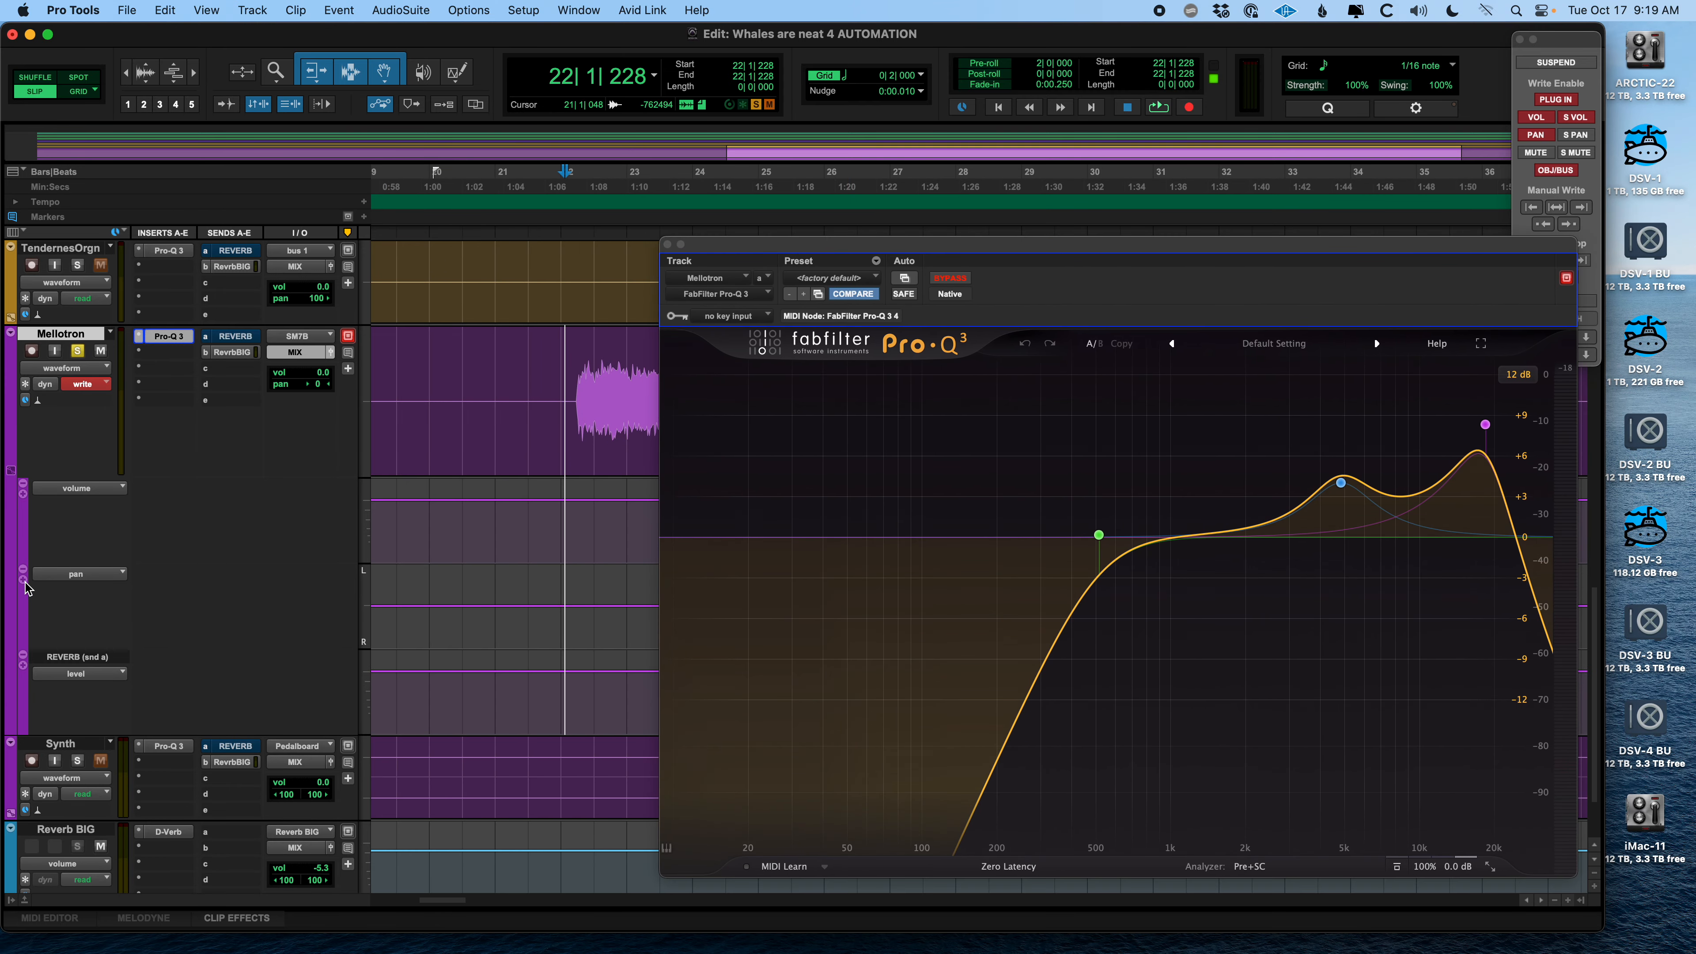
scroll(27, 582, down, 3)
click(95, 573)
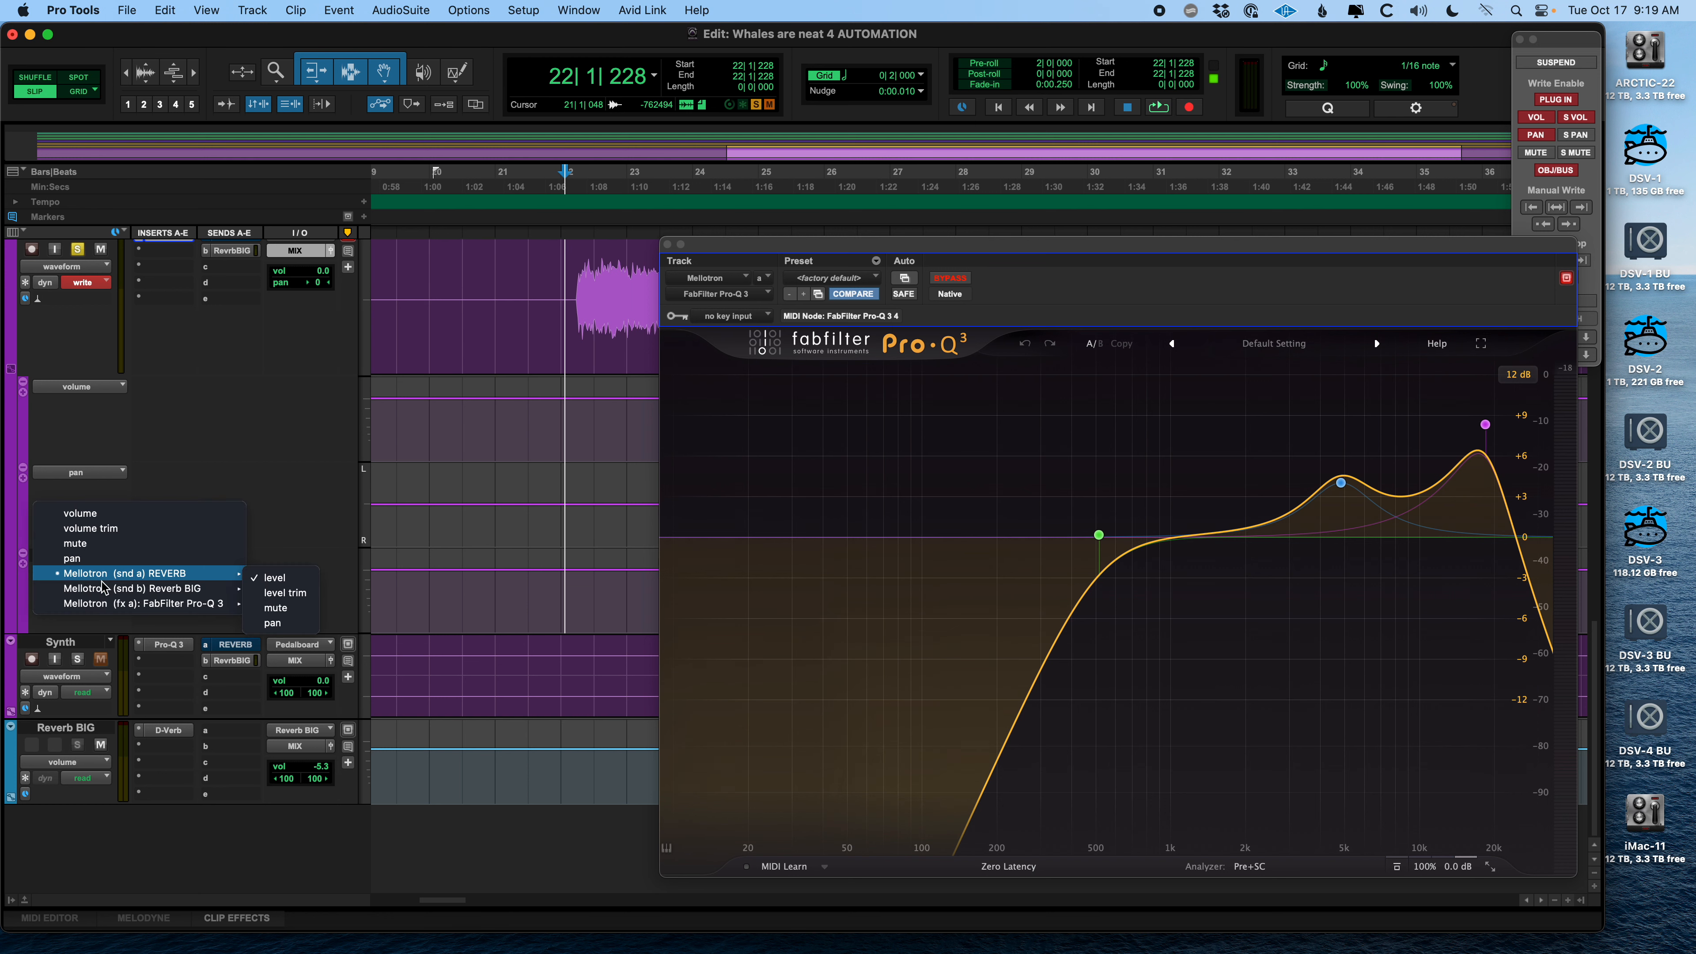
mouse_move(111, 604)
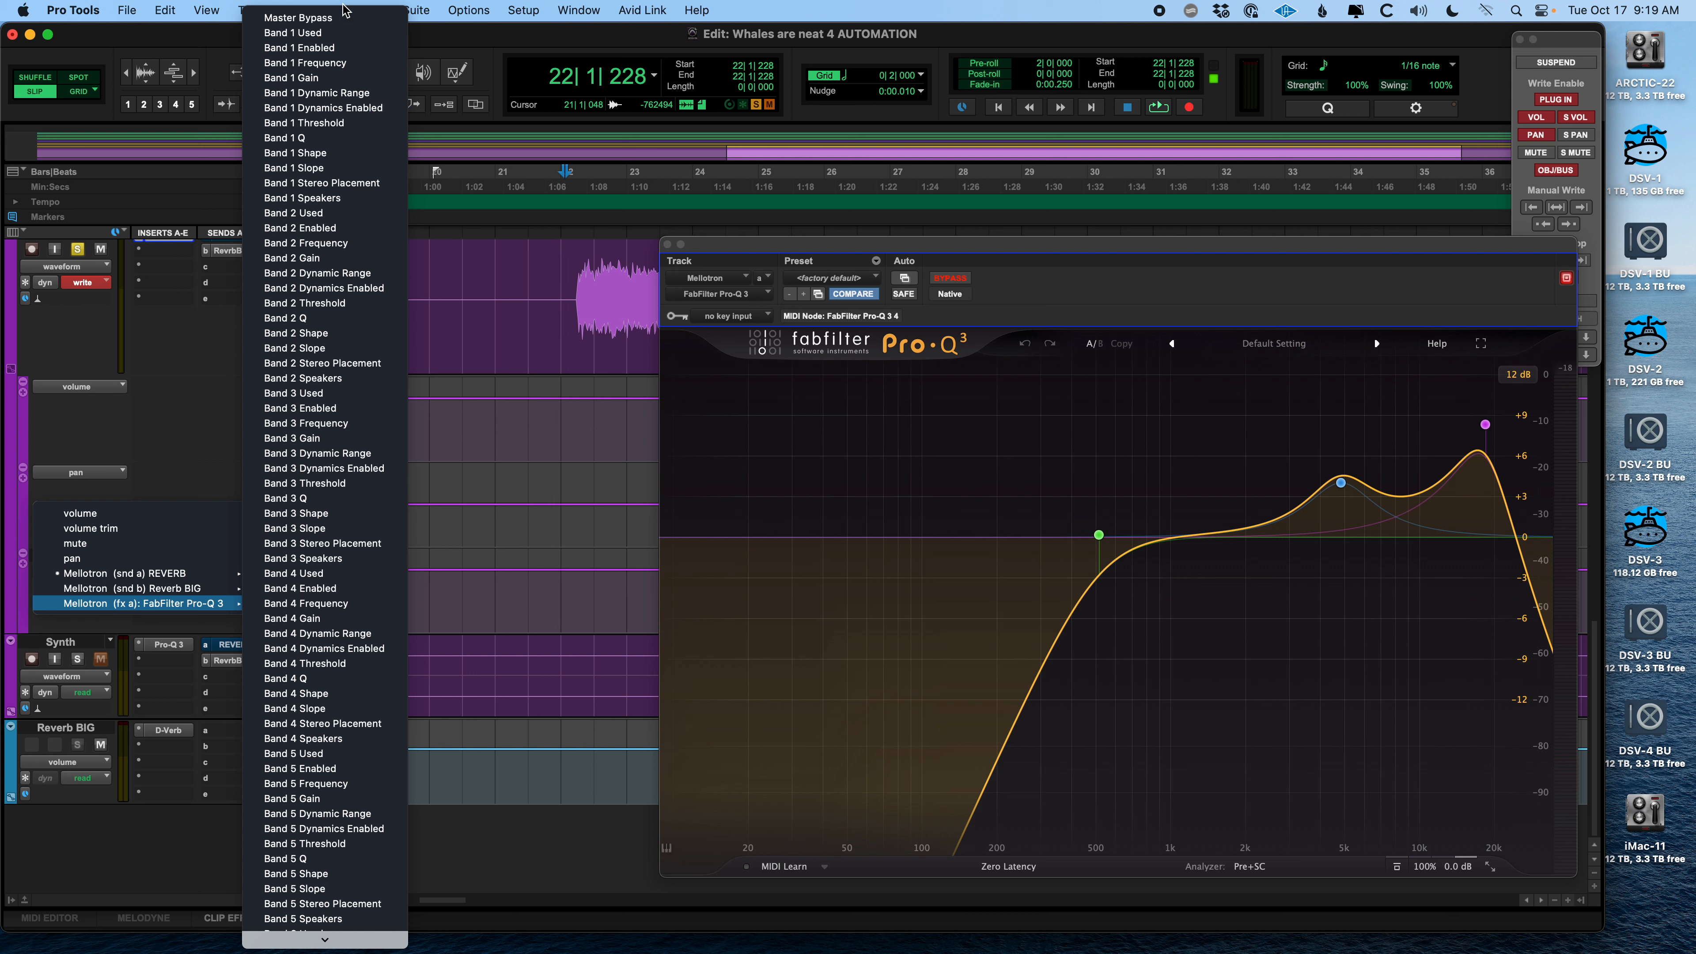
click(341, 62)
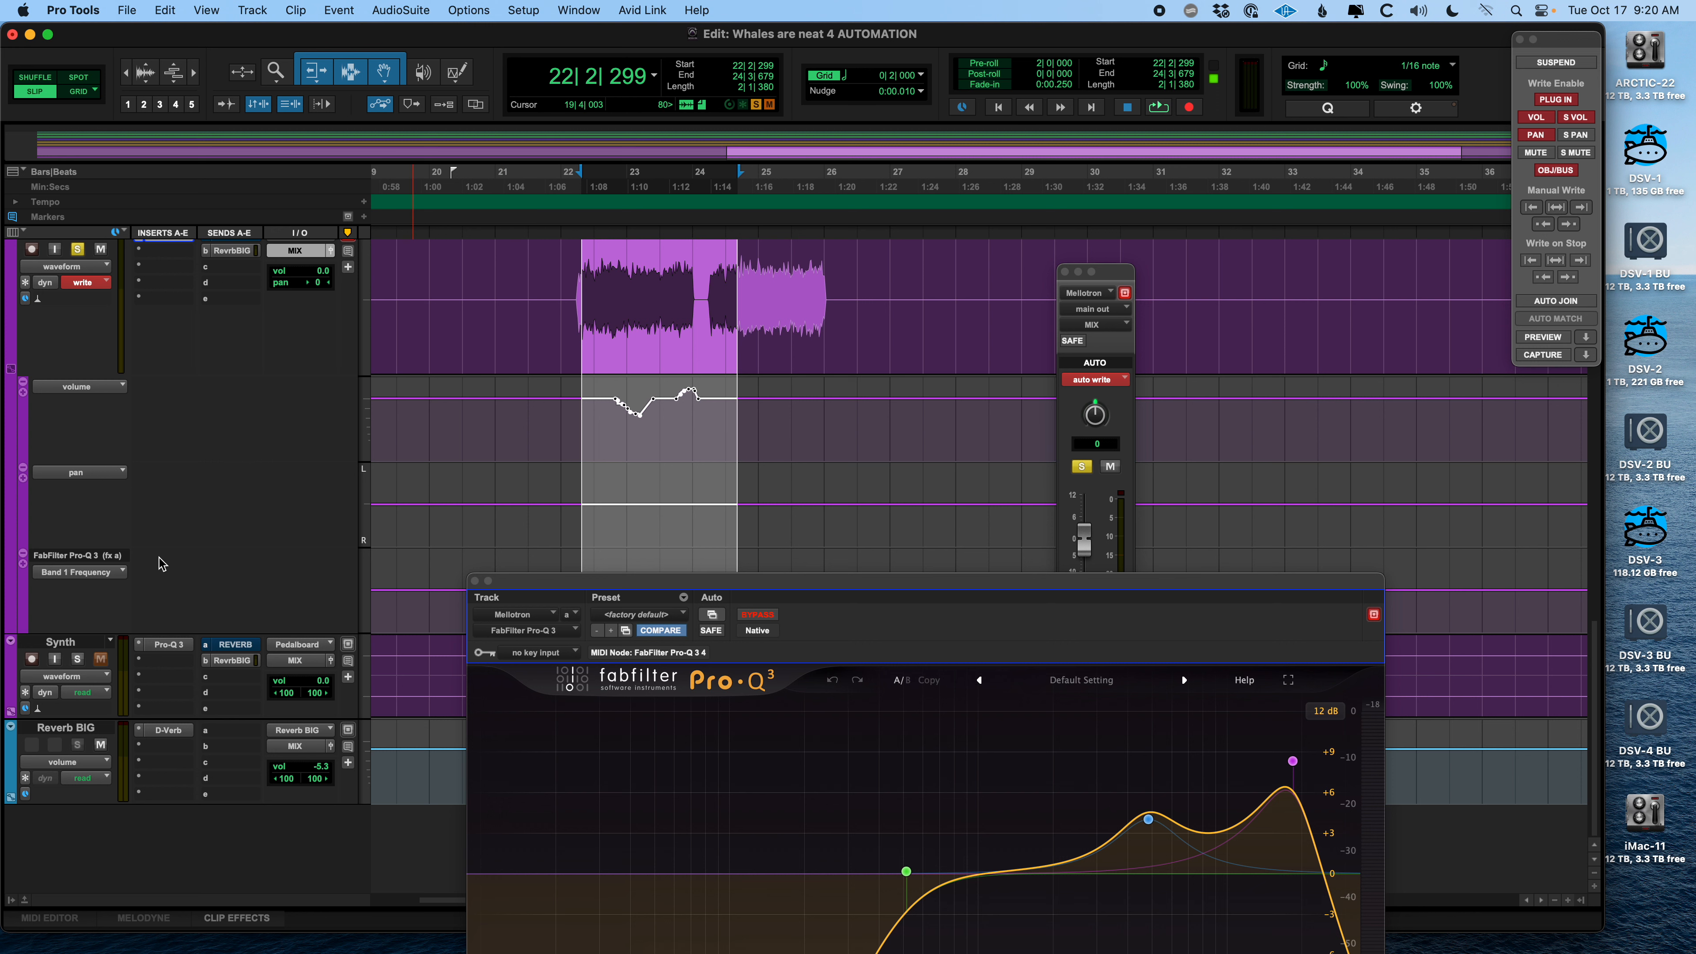
Close the Pro-Q 3 window and remove the Band 1 Frequency lane from the Mellotron track
drag(688, 587, 630, 350)
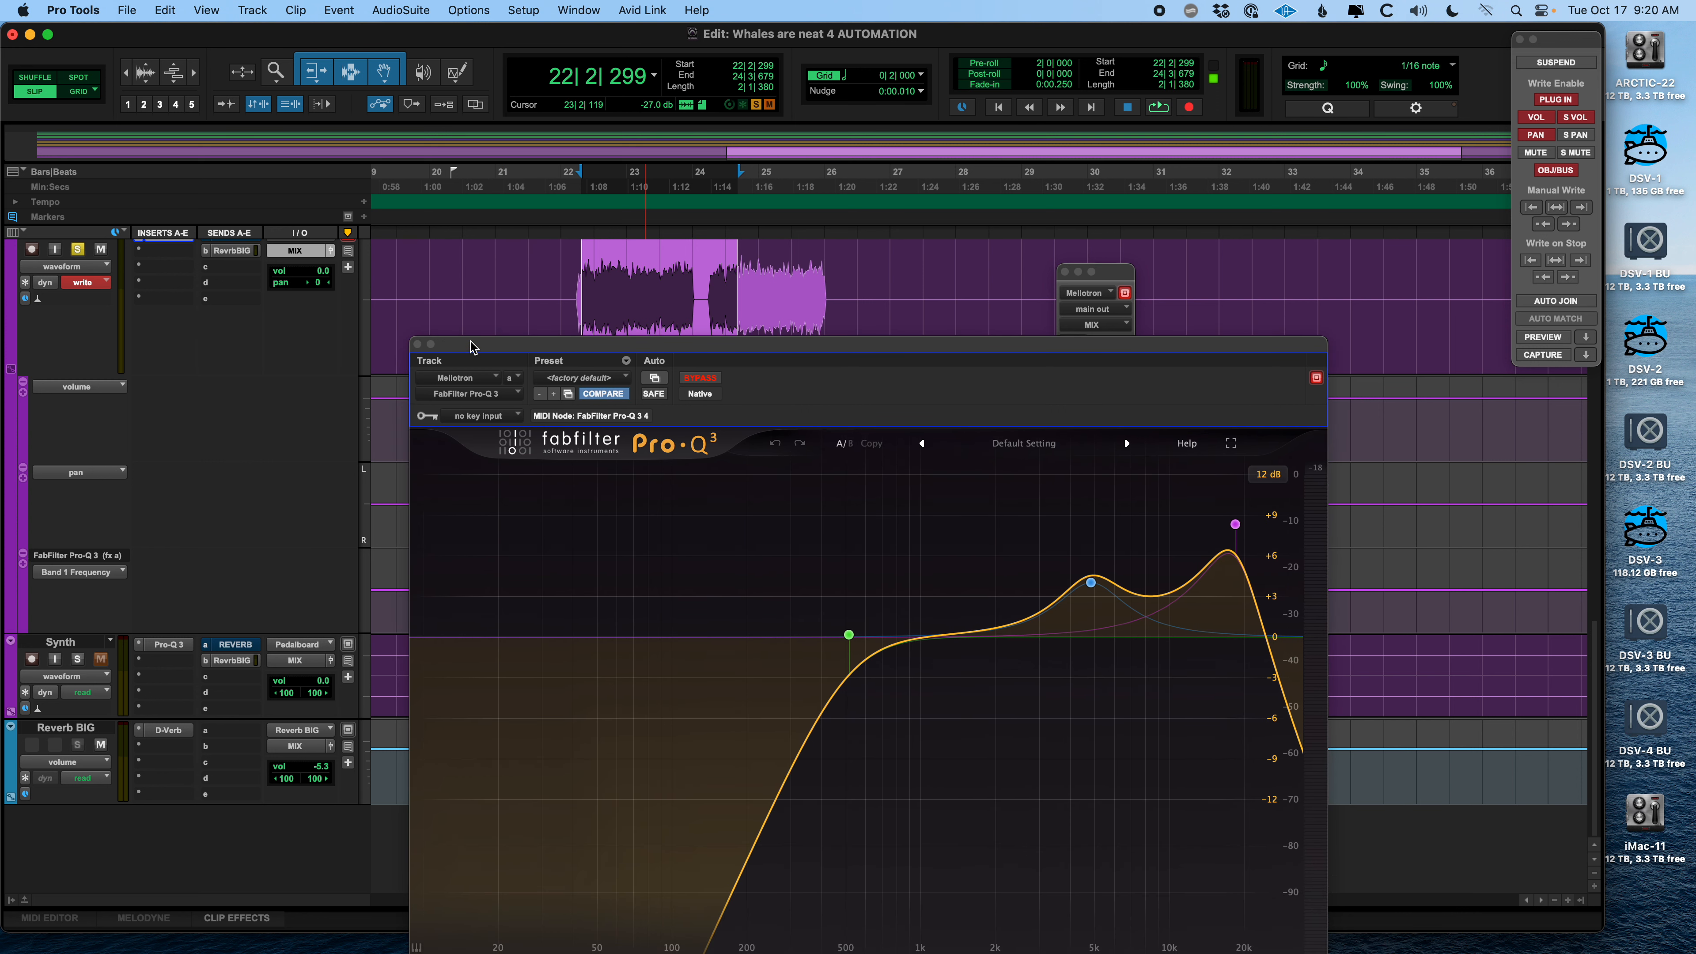
click(418, 345)
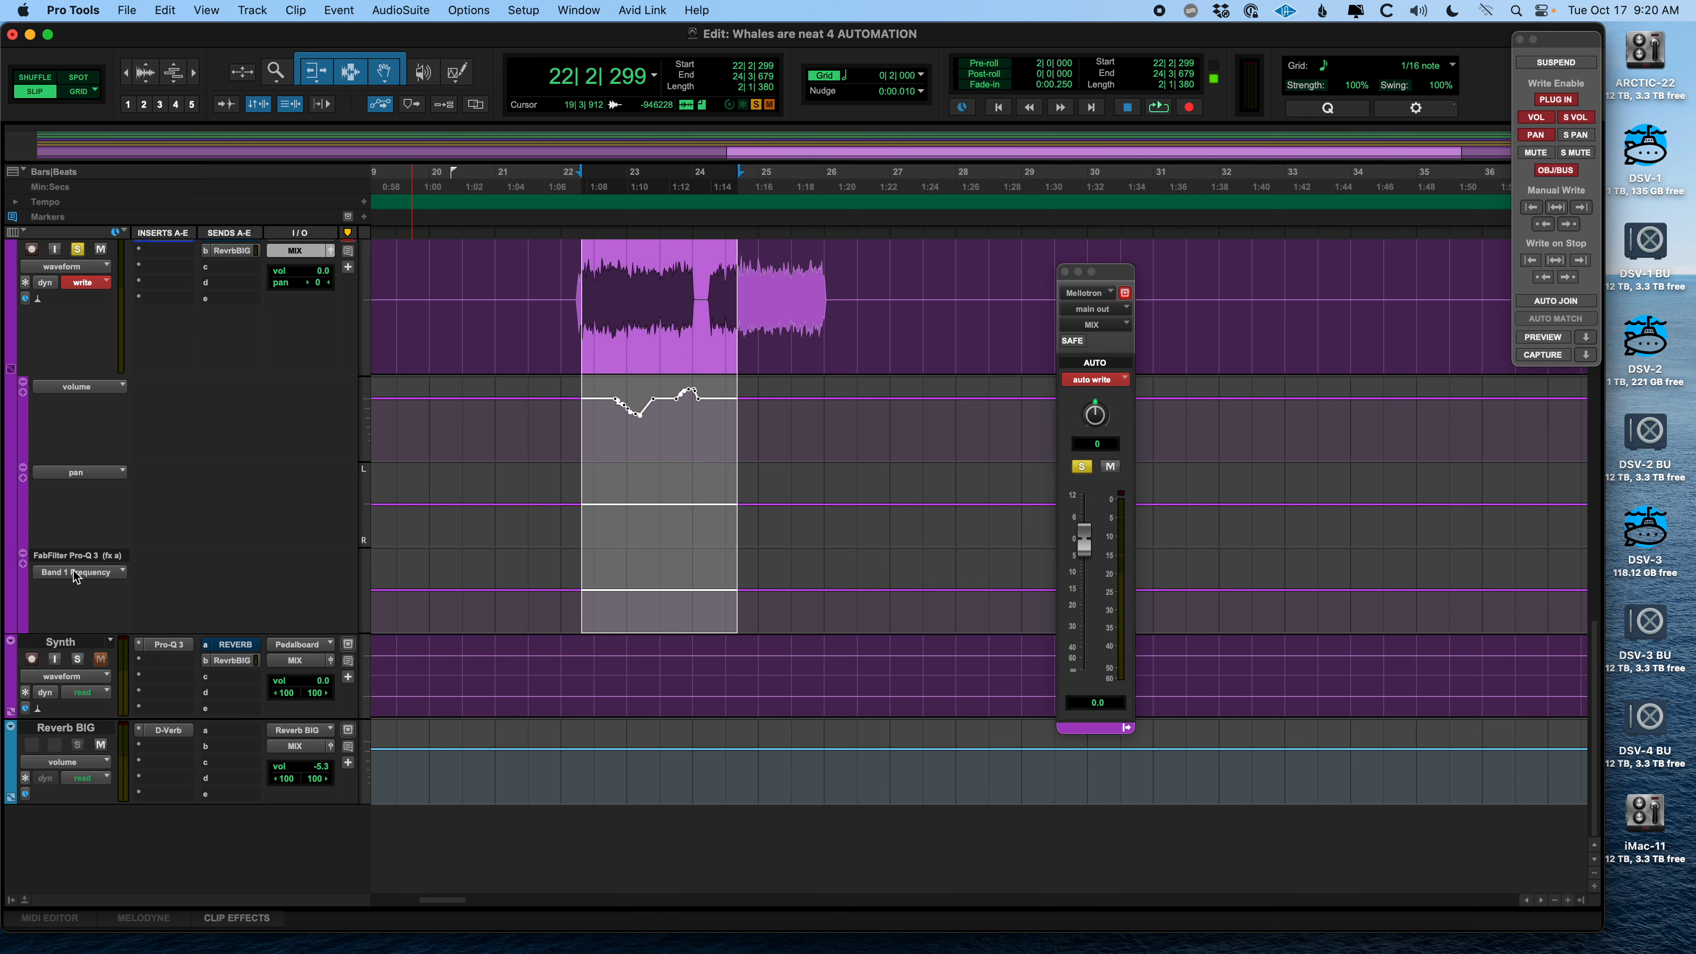
click(23, 554)
Pan the Mellotron to -100 and record a write-mode pass from bar 21 beat 4, dipping the fader and raising it to about +3.6 dB
click(556, 509)
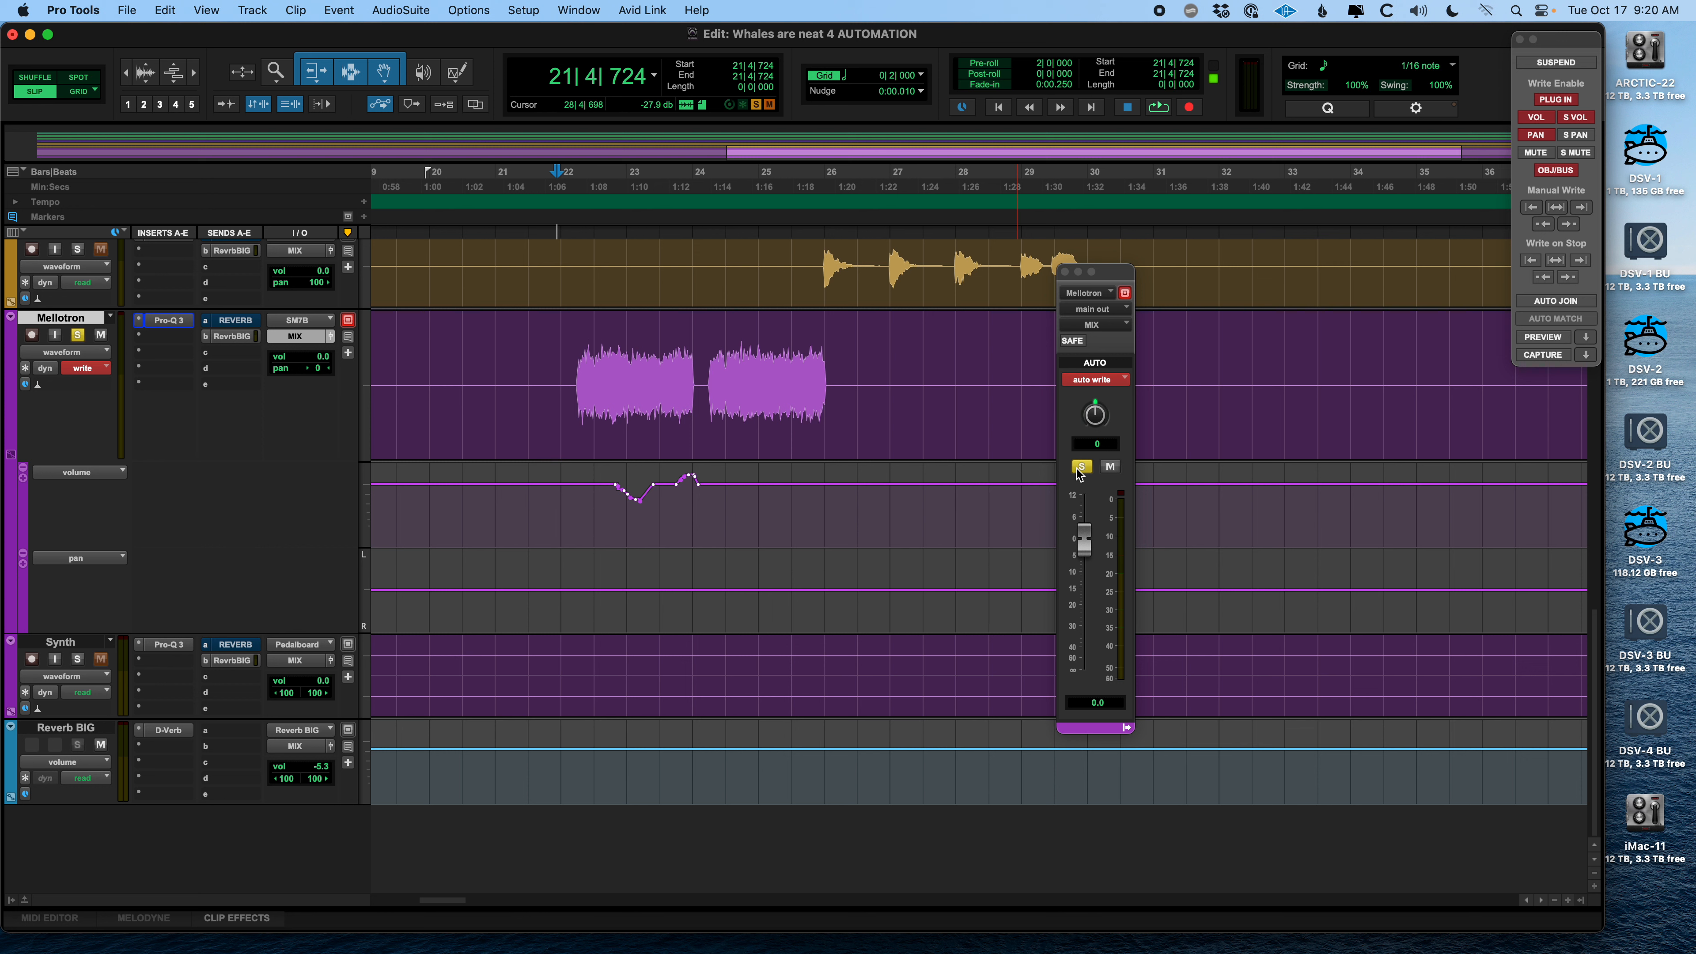
drag(1052, 561, 1050, 601)
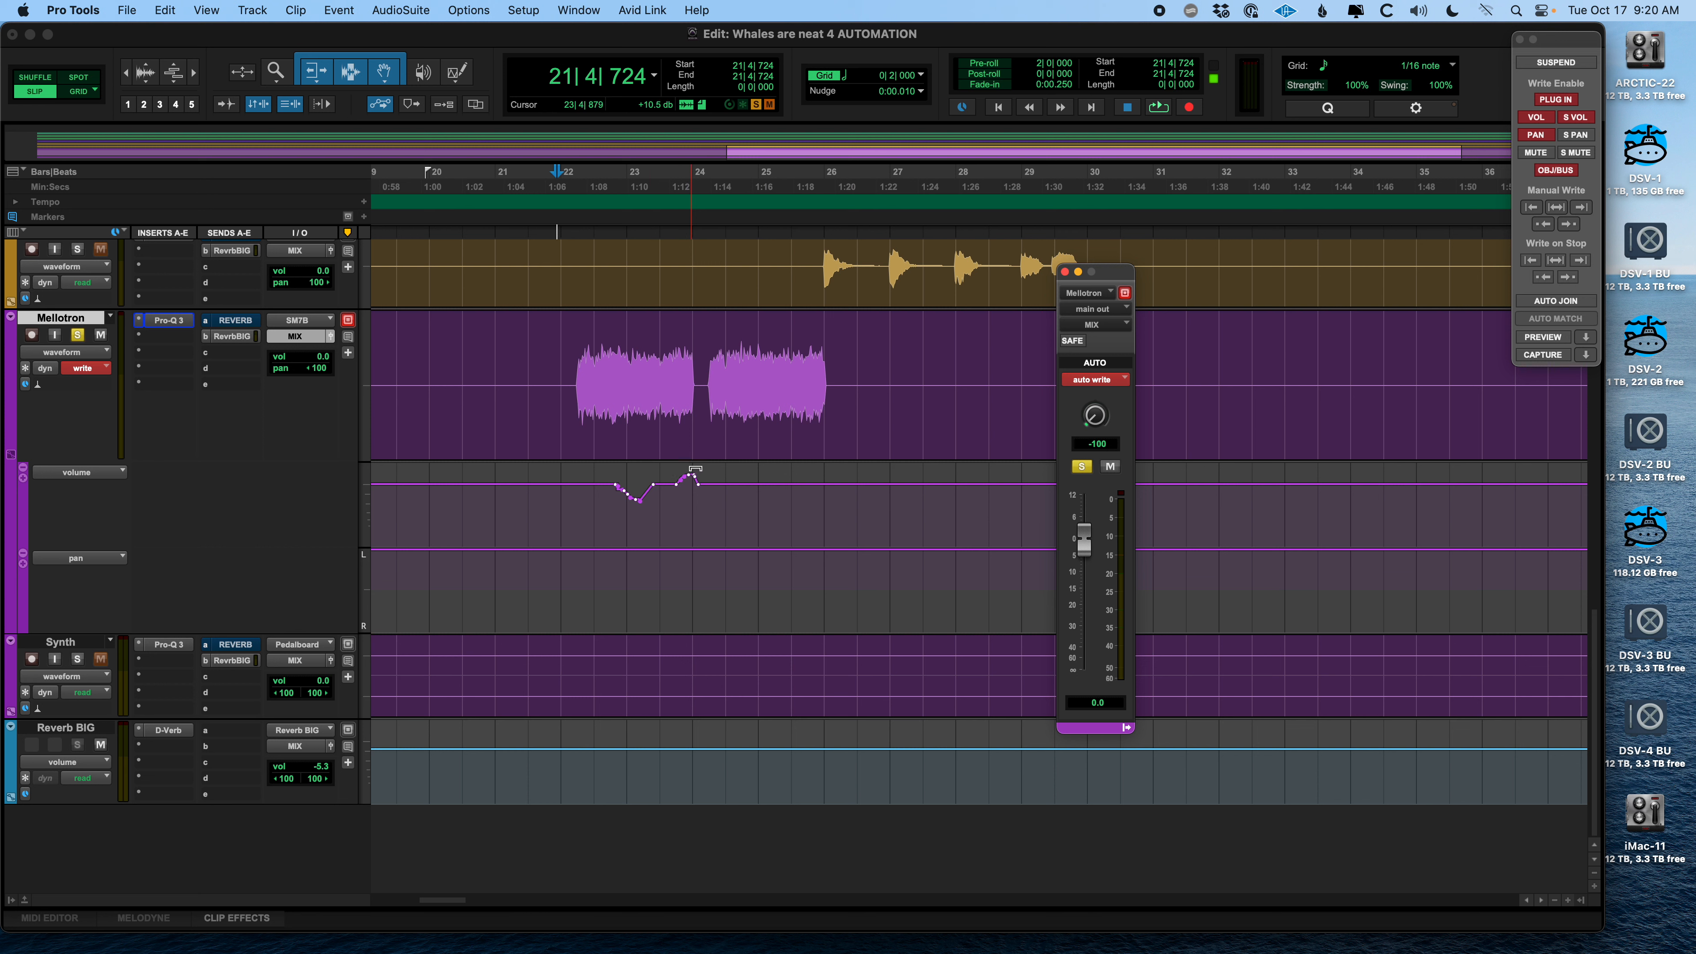
key(space)
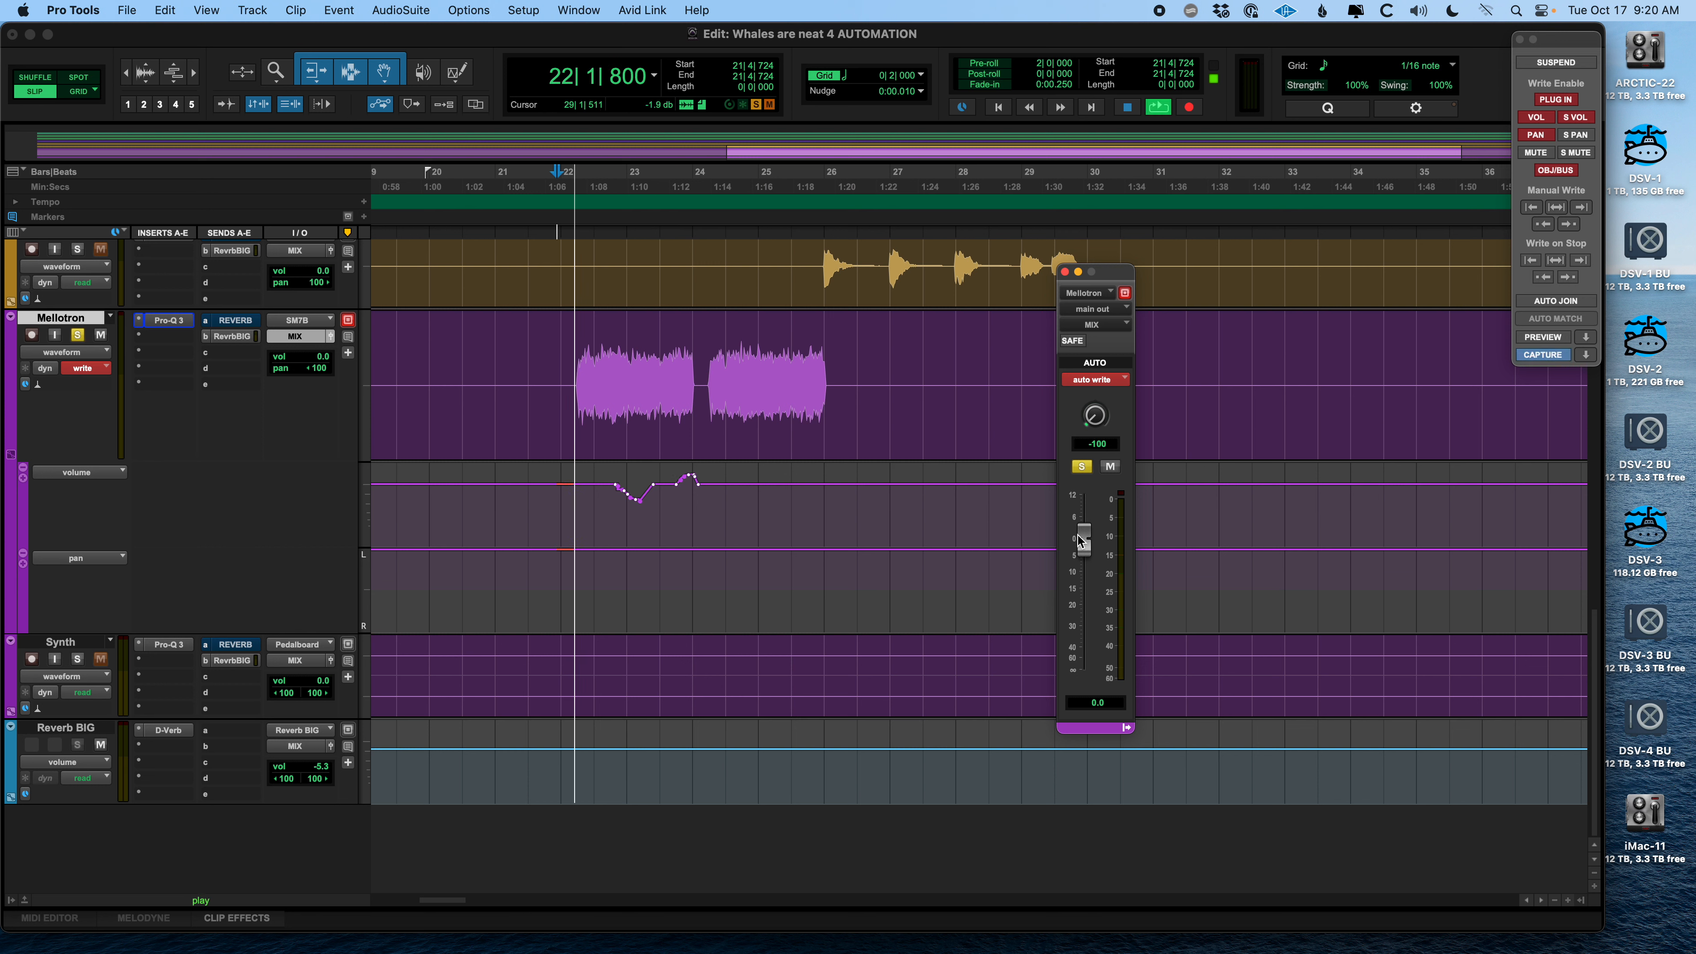
mouse_move(1083, 536)
mouse_down()
mouse_move(1084, 587)
mouse_move(1085, 527)
mouse_up()
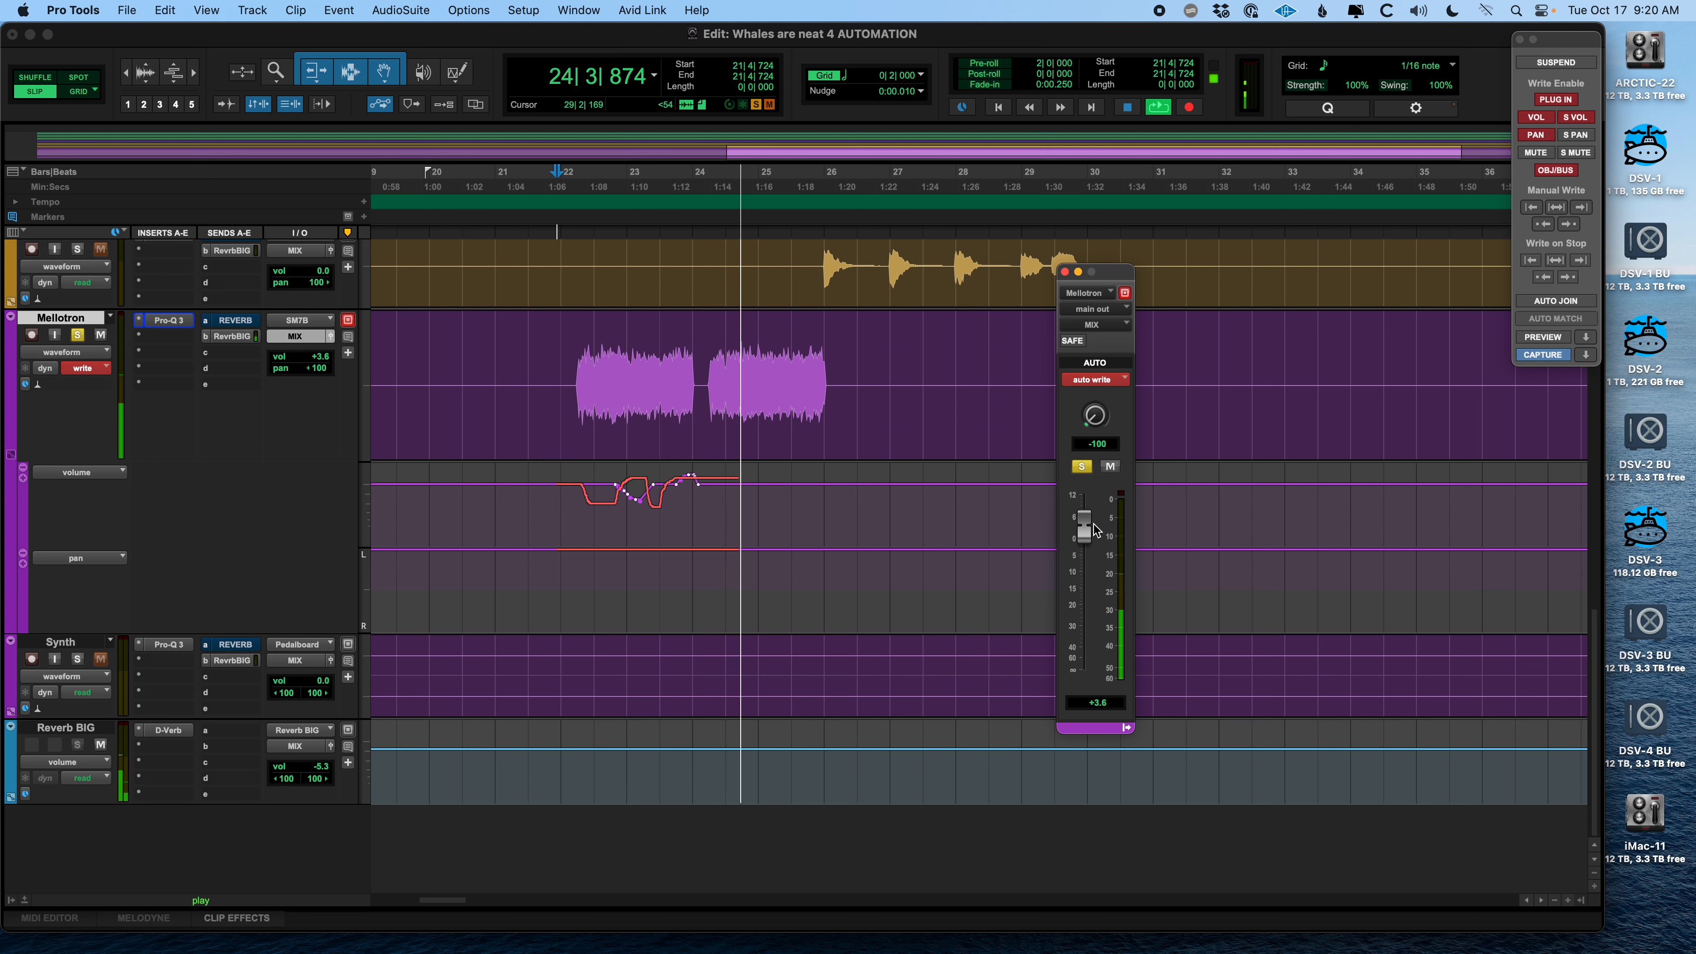
mouse_move(1084, 530)
mouse_down()
mouse_move(1083, 598)
mouse_move(1083, 546)
mouse_up()
key(space)
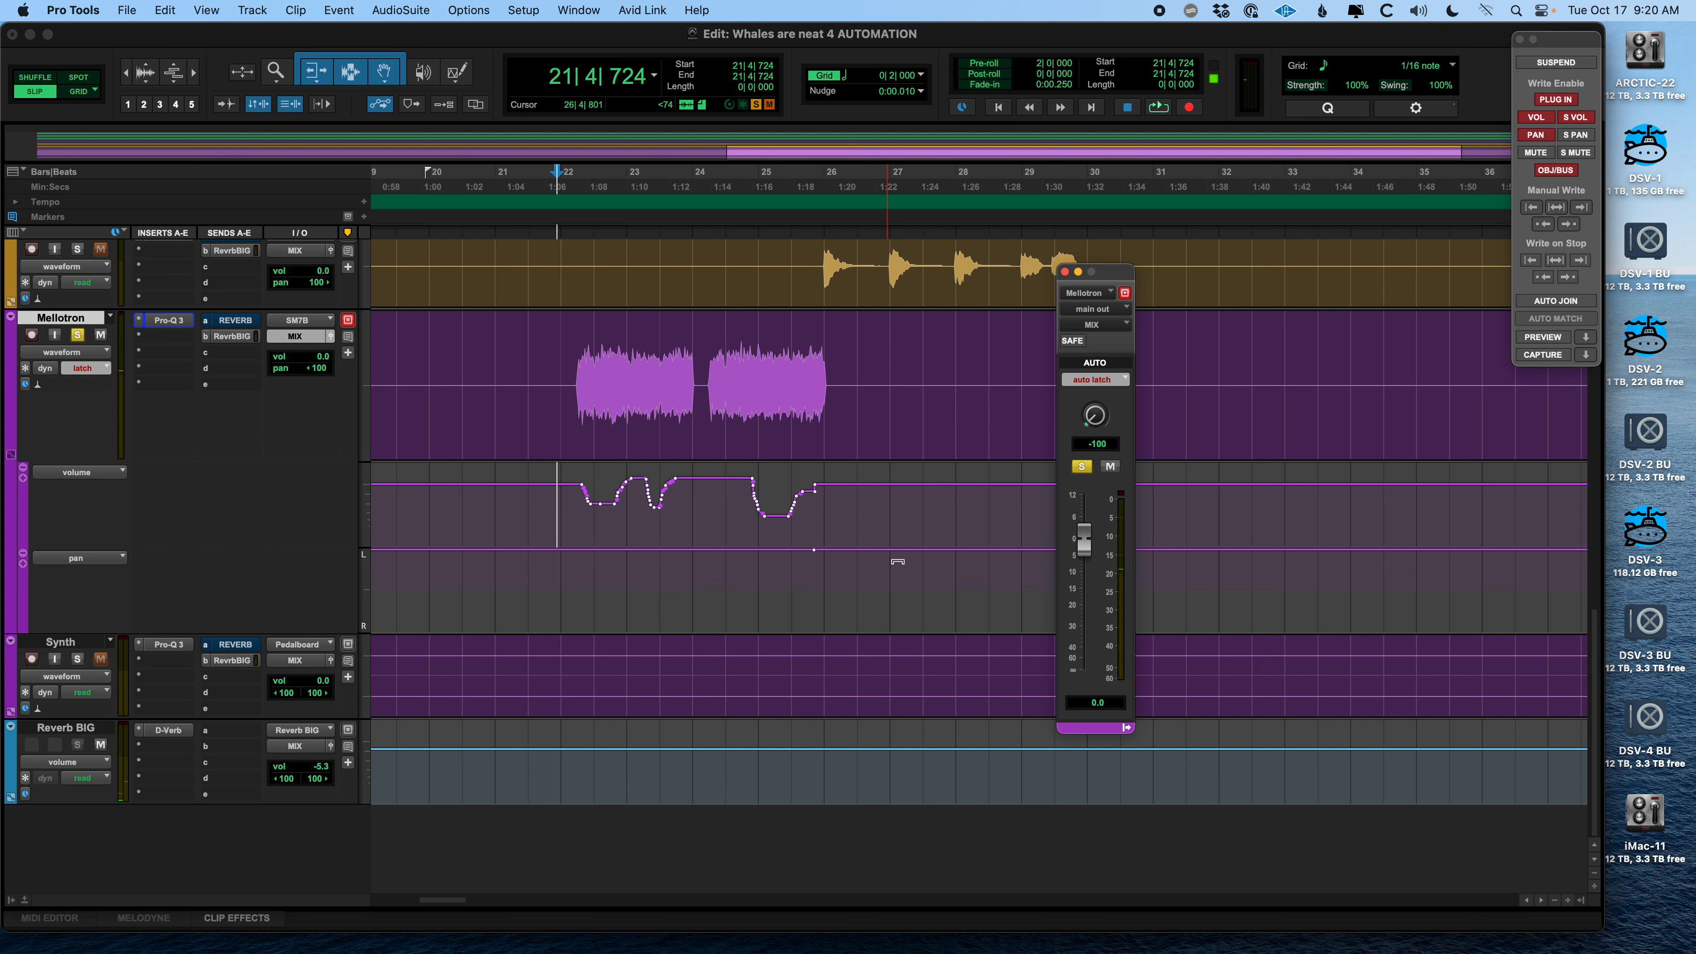
Undo the last three automation edits on the Mellotron, including its recorded volume and pan moves
key(super+z)
key(super+z)
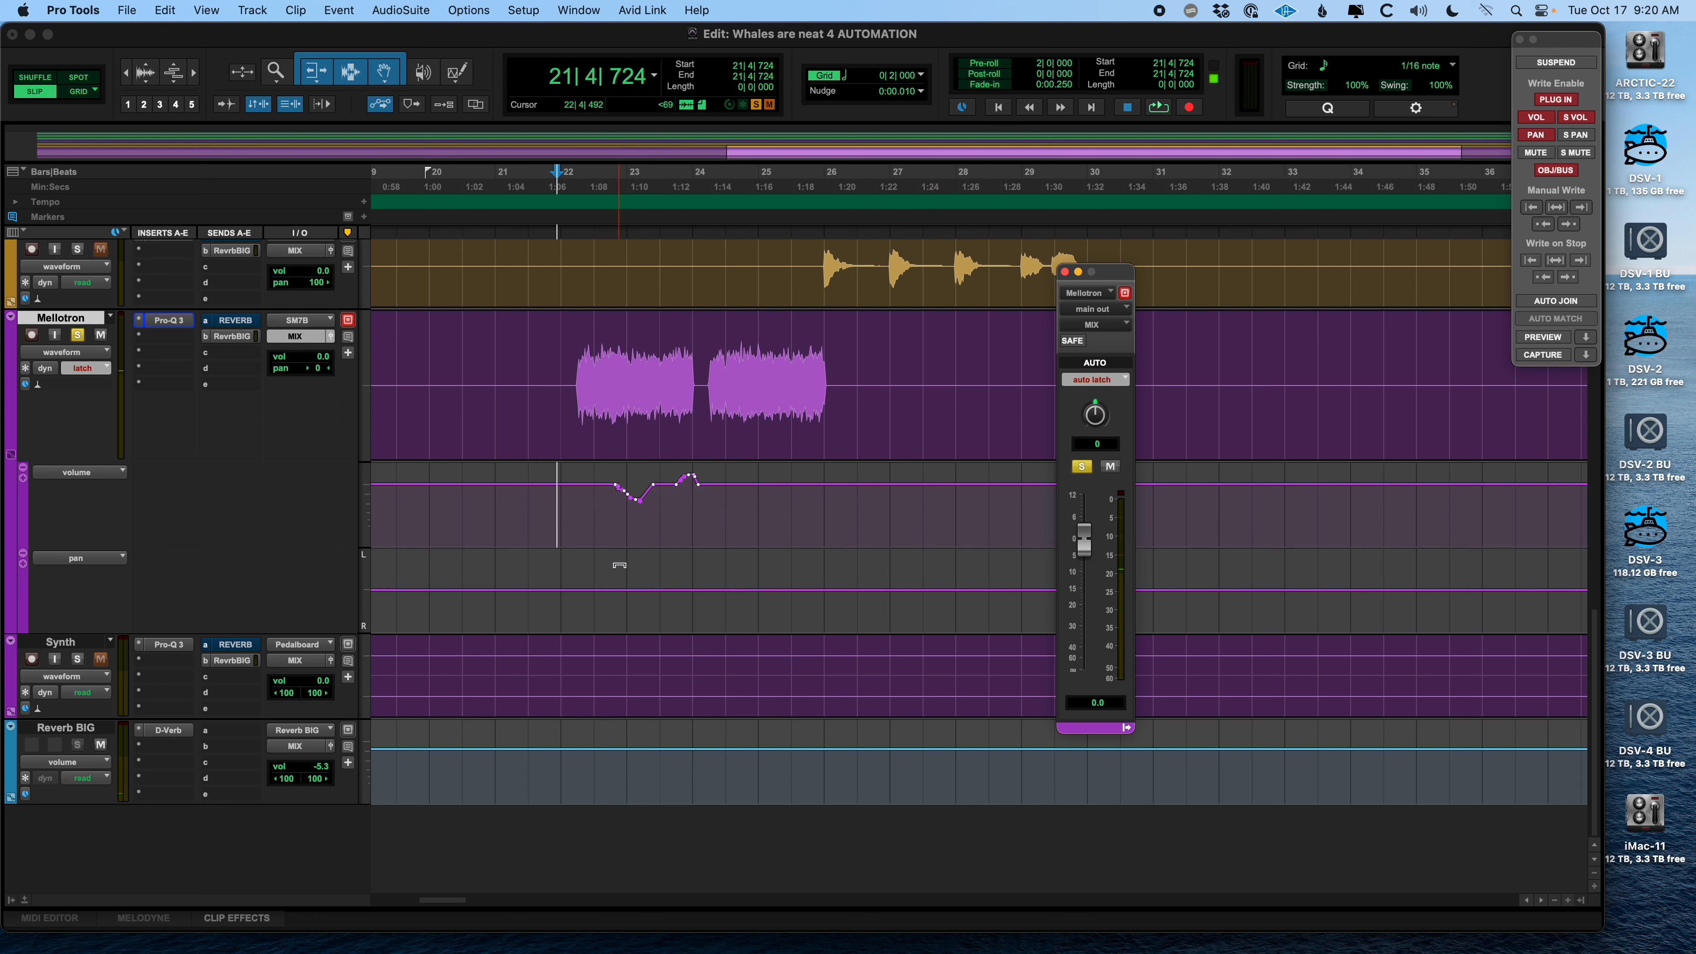
key(super+z)
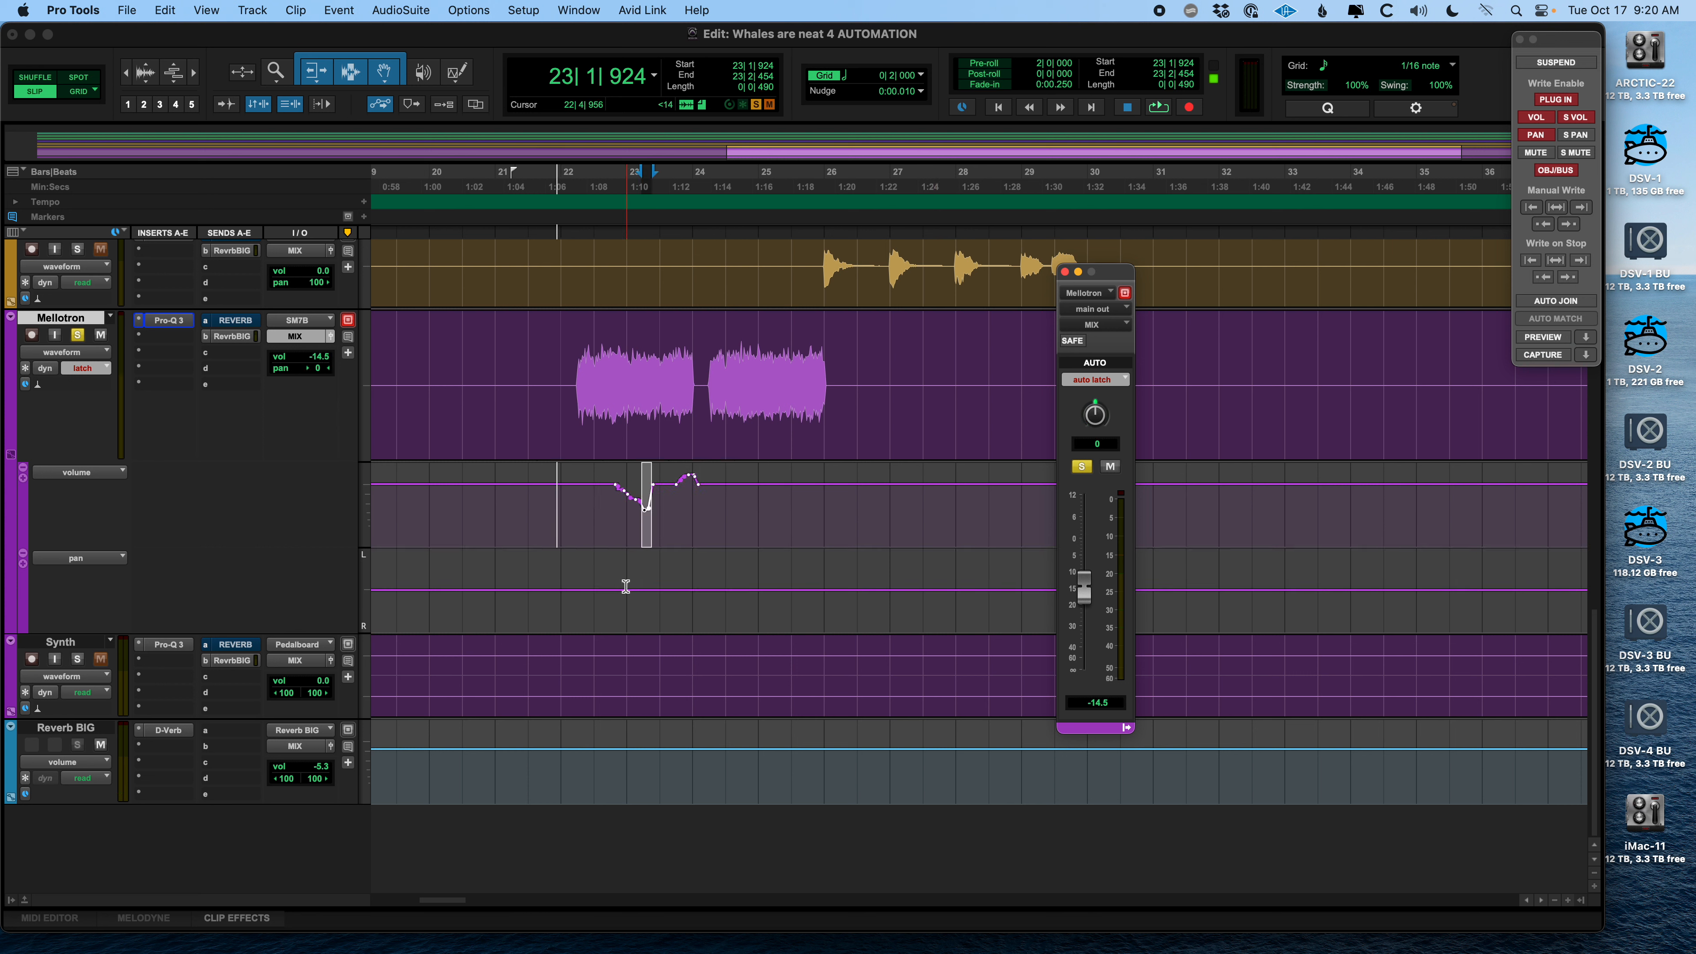
Add a pan peak toward full left near bar 23 on the Mellotron and clear its volume automation across bars 22 to 25
click(616, 591)
drag(656, 596, 651, 547)
drag(583, 486, 807, 487)
key(Delete)
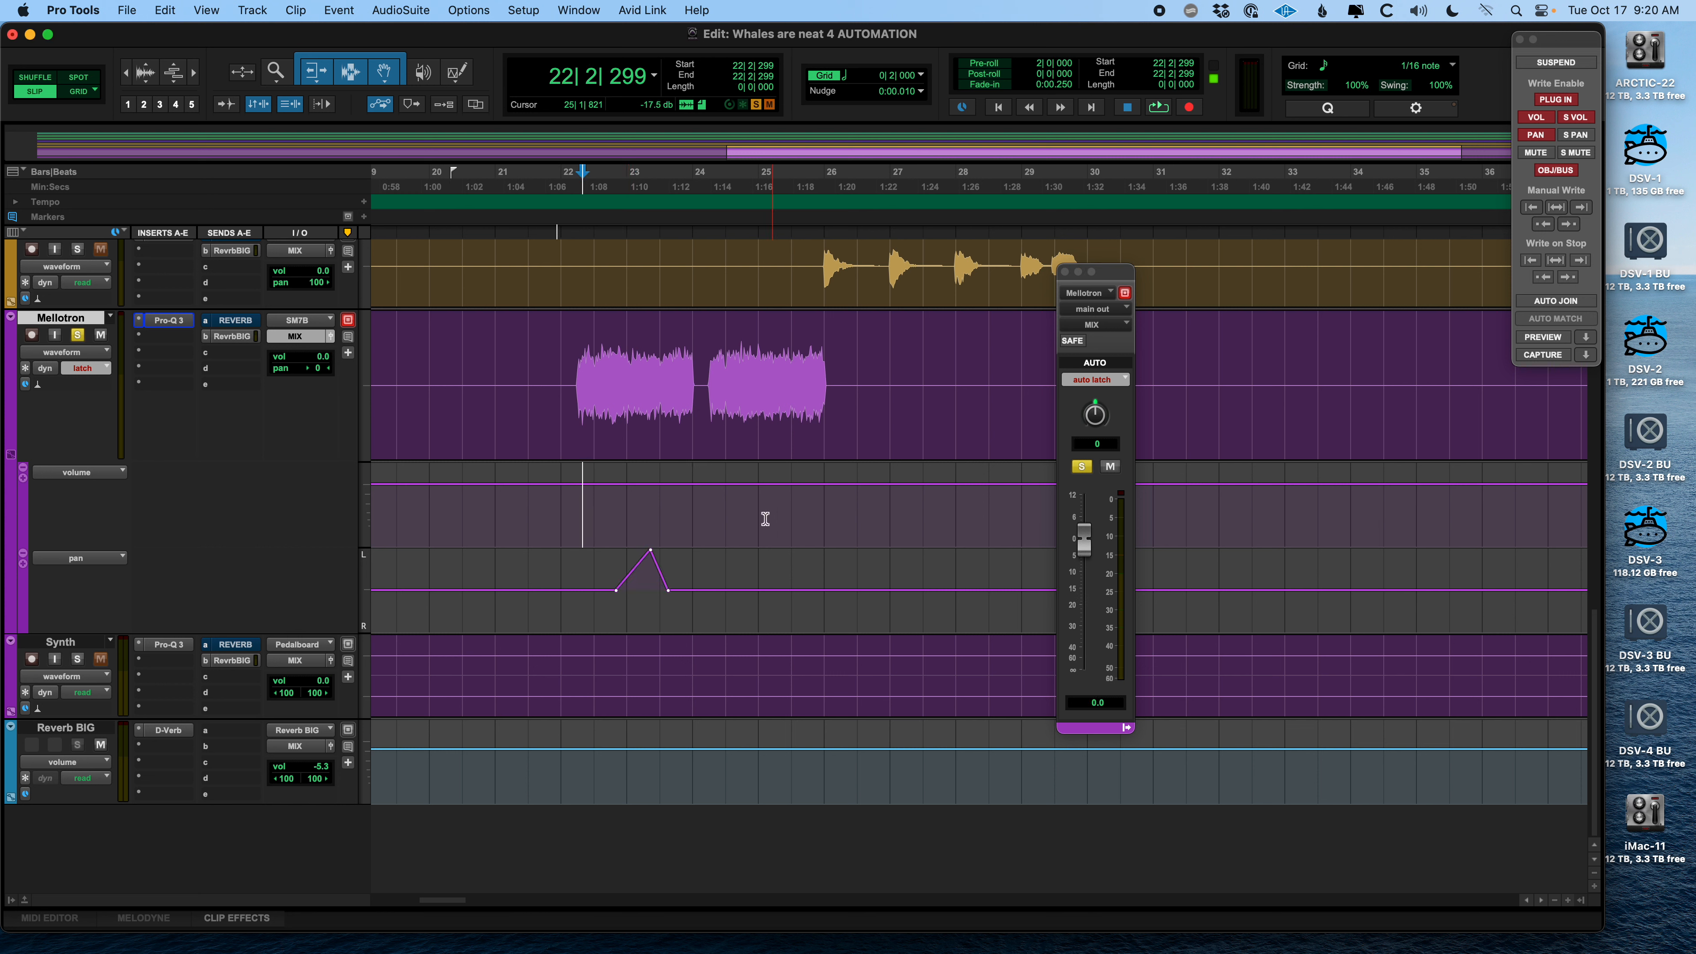
Set the Mellotron to write mode and record a pass from bar 22 beat 3, moving the fader up and down
click(595, 588)
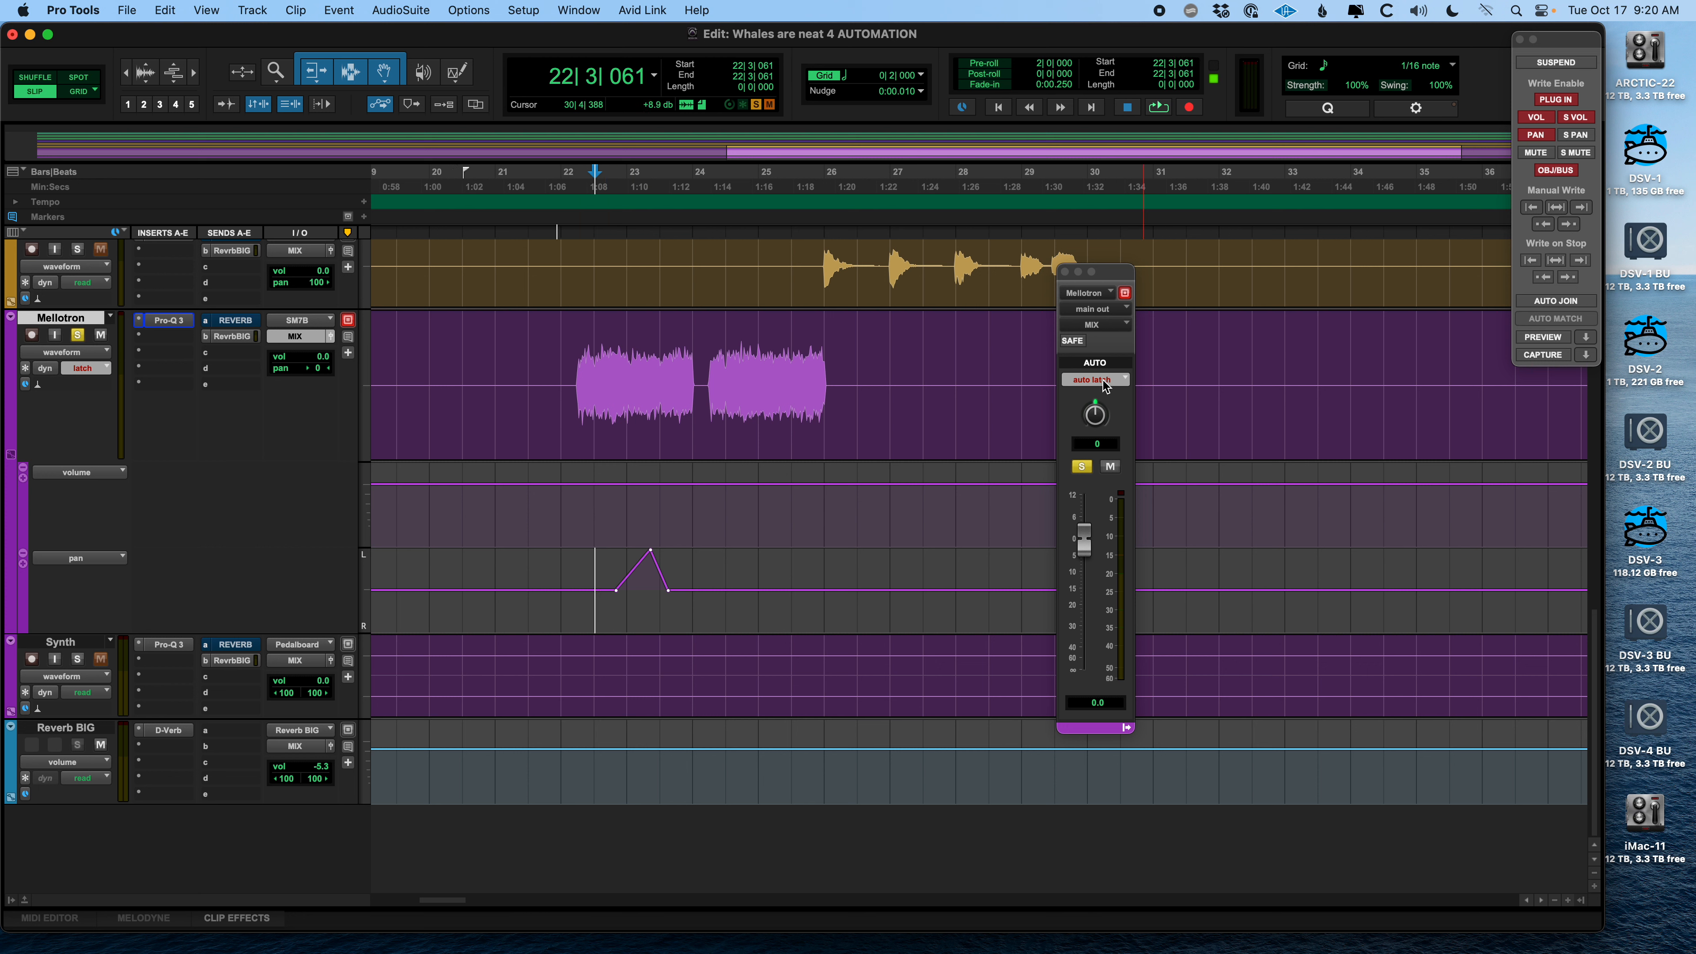
click(1109, 381)
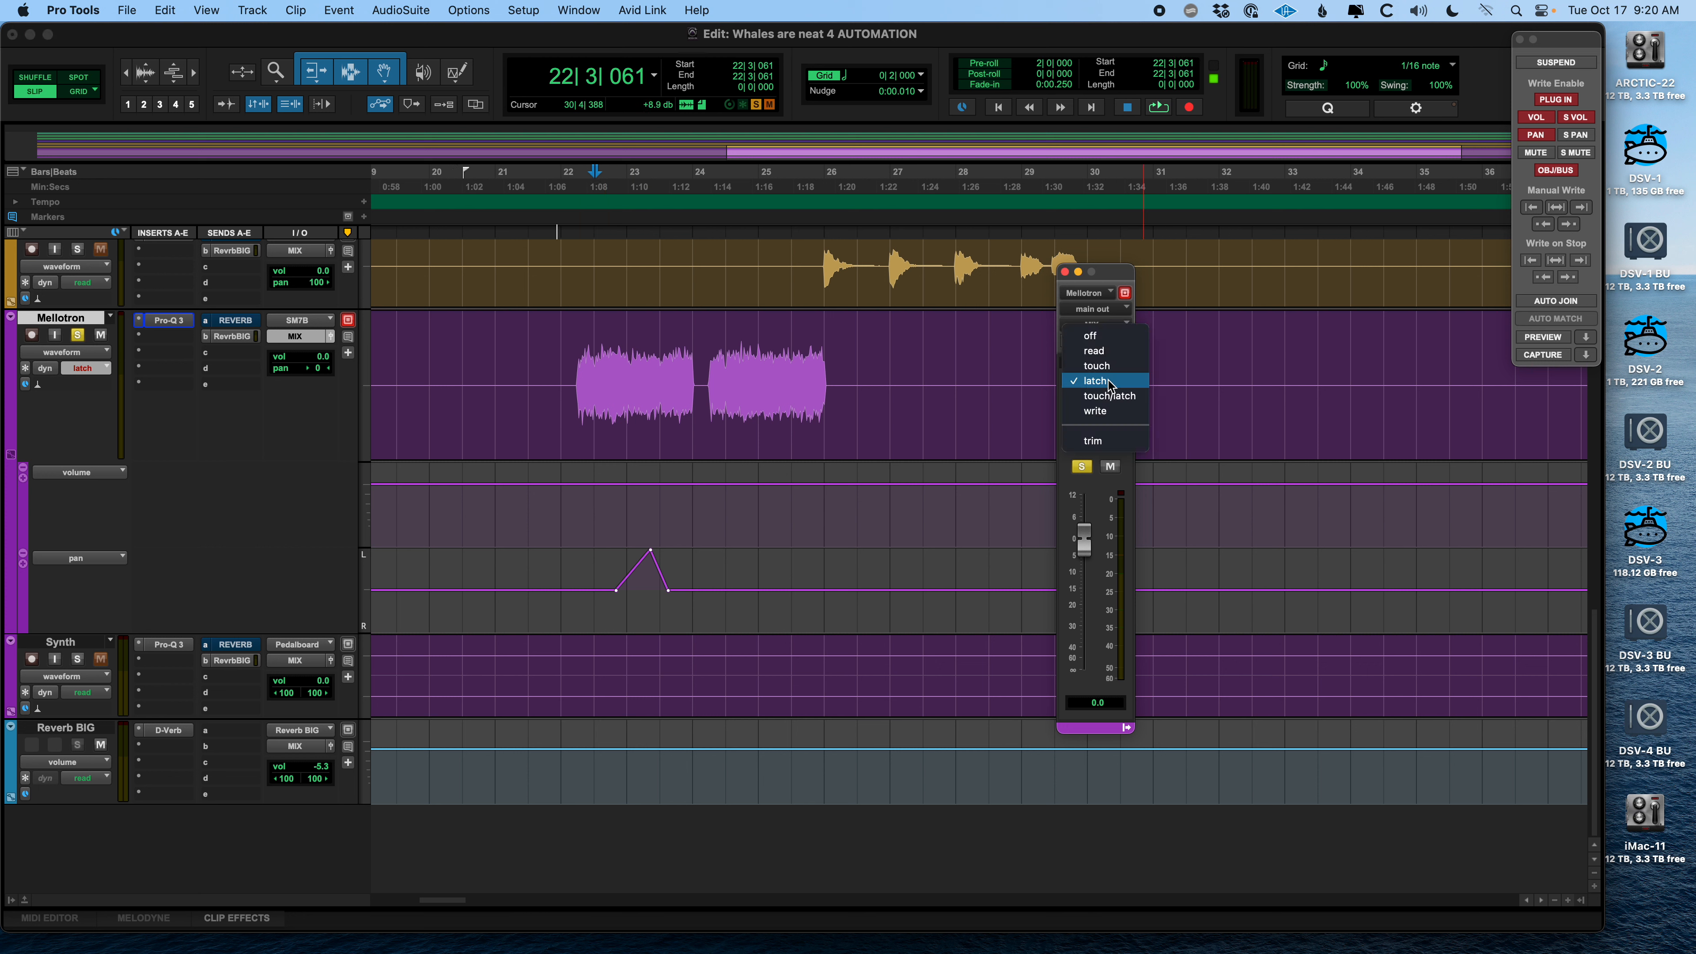
click(1111, 414)
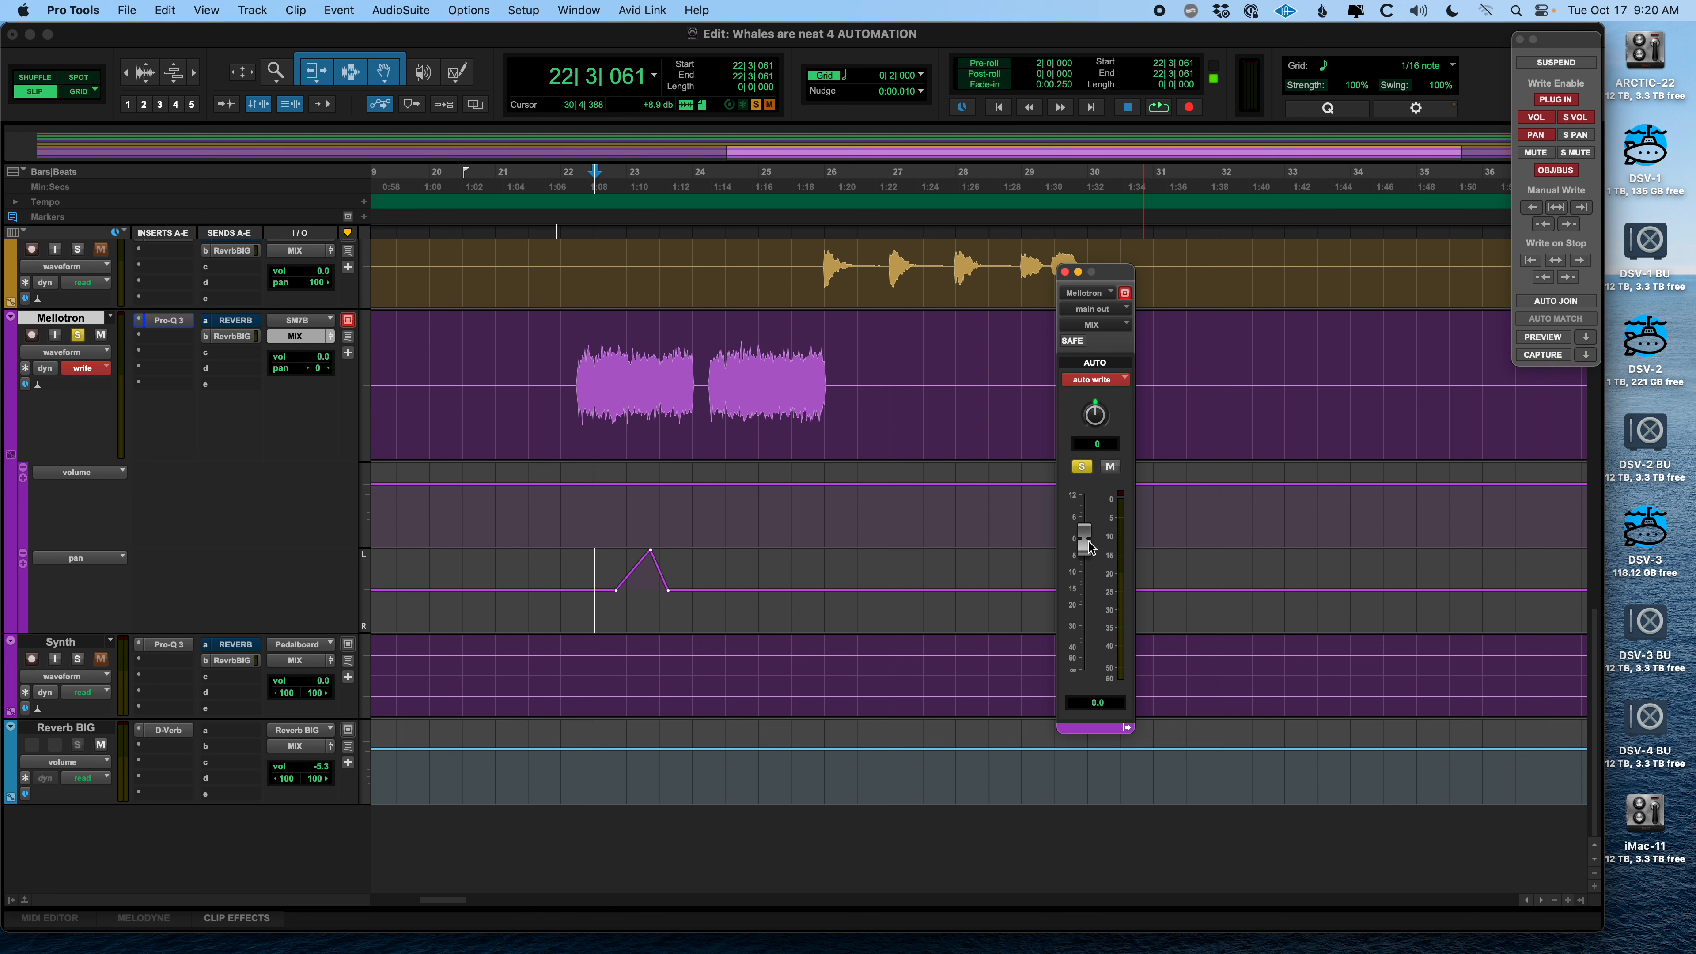
key(space)
mouse_move(1088, 546)
mouse_down()
mouse_move(1087, 528)
mouse_move(1084, 588)
mouse_move(1084, 528)
mouse_move(1084, 615)
mouse_move(1087, 546)
mouse_up()
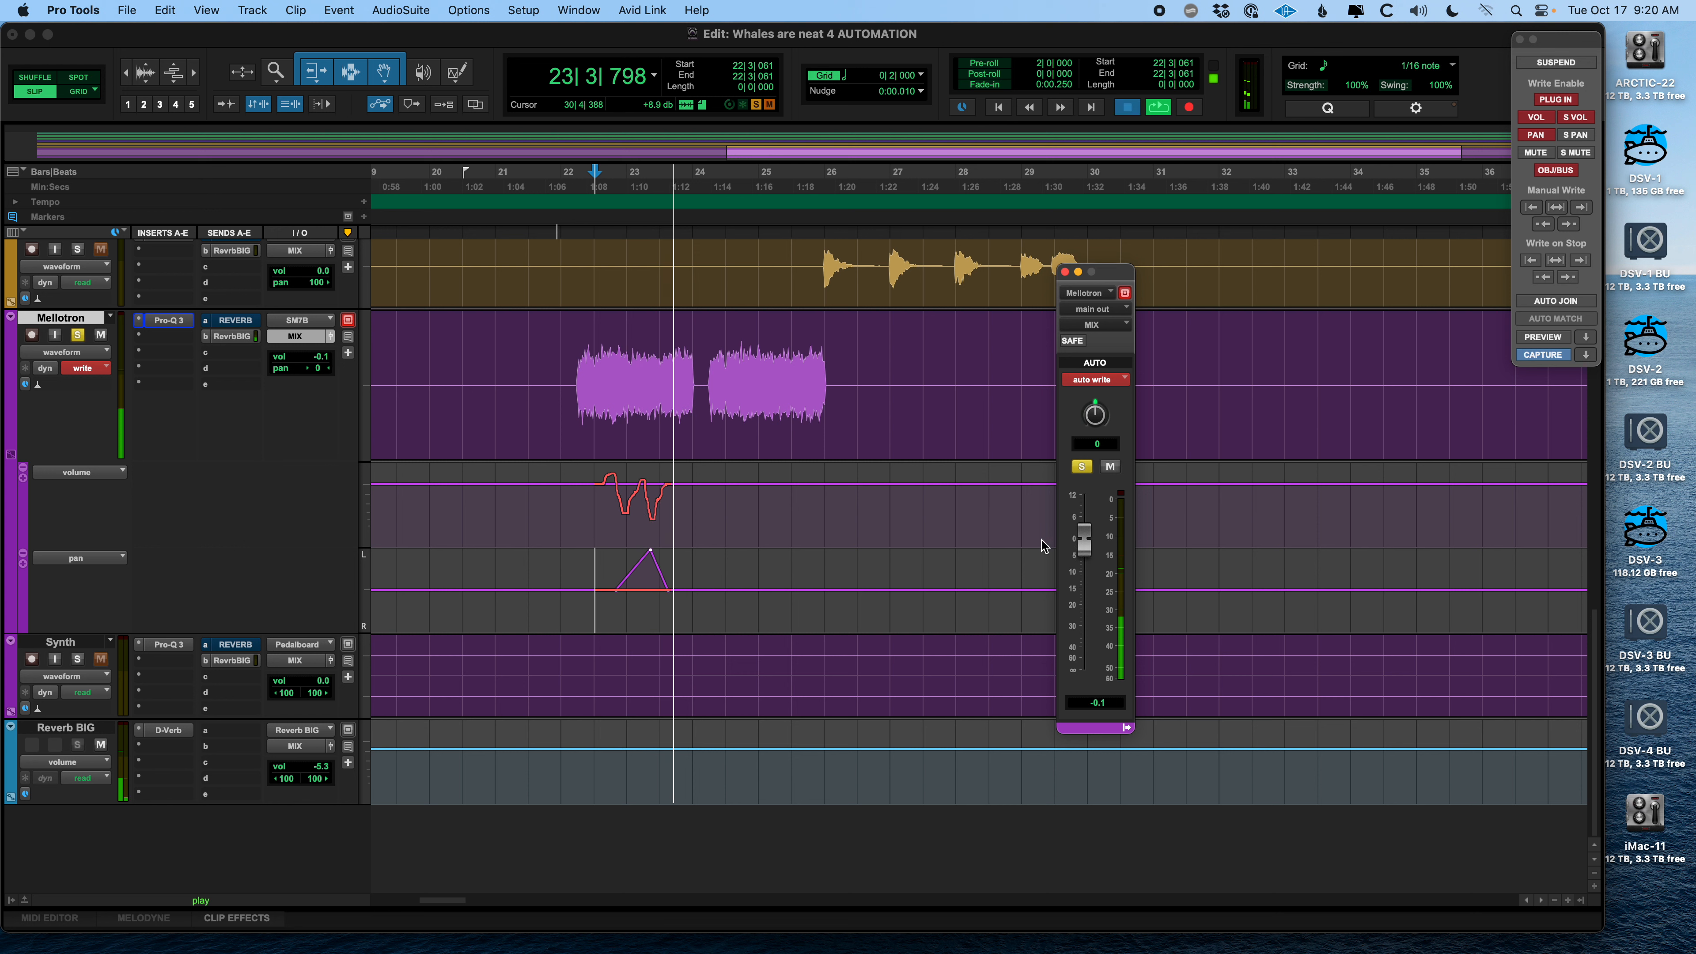
key(space)
Undo the Mellotron's write-mode pass, the volume automation clearing and the pan peak
key(super+z)
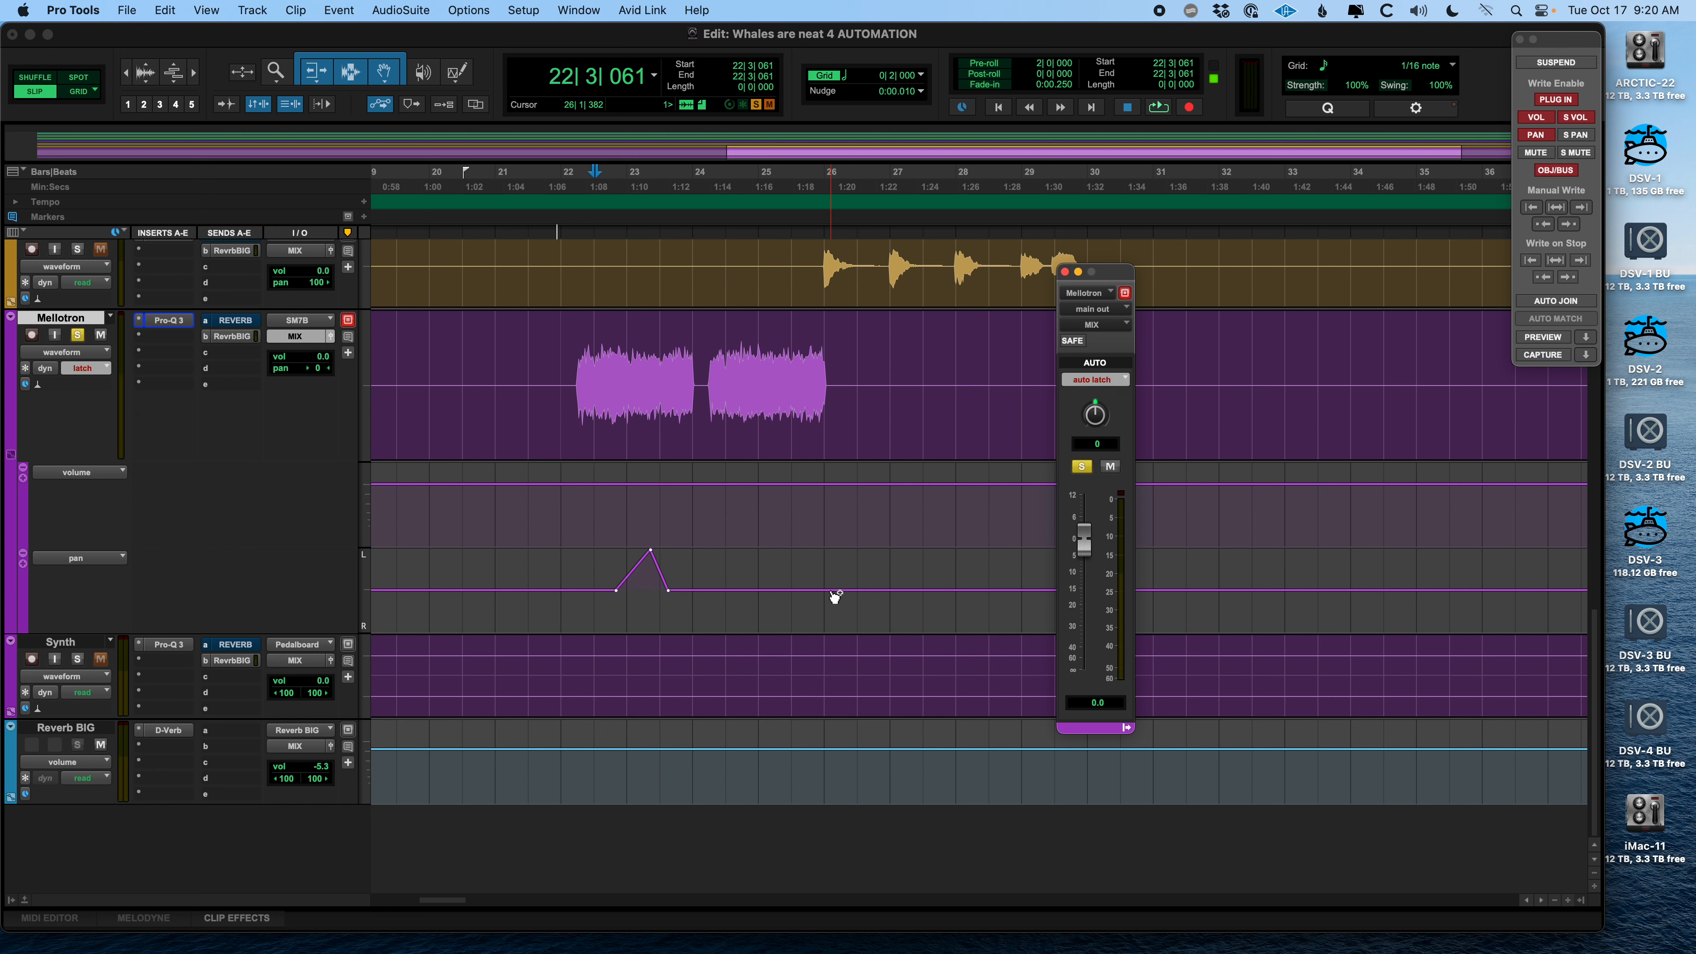
key(super+z)
key(super+z)
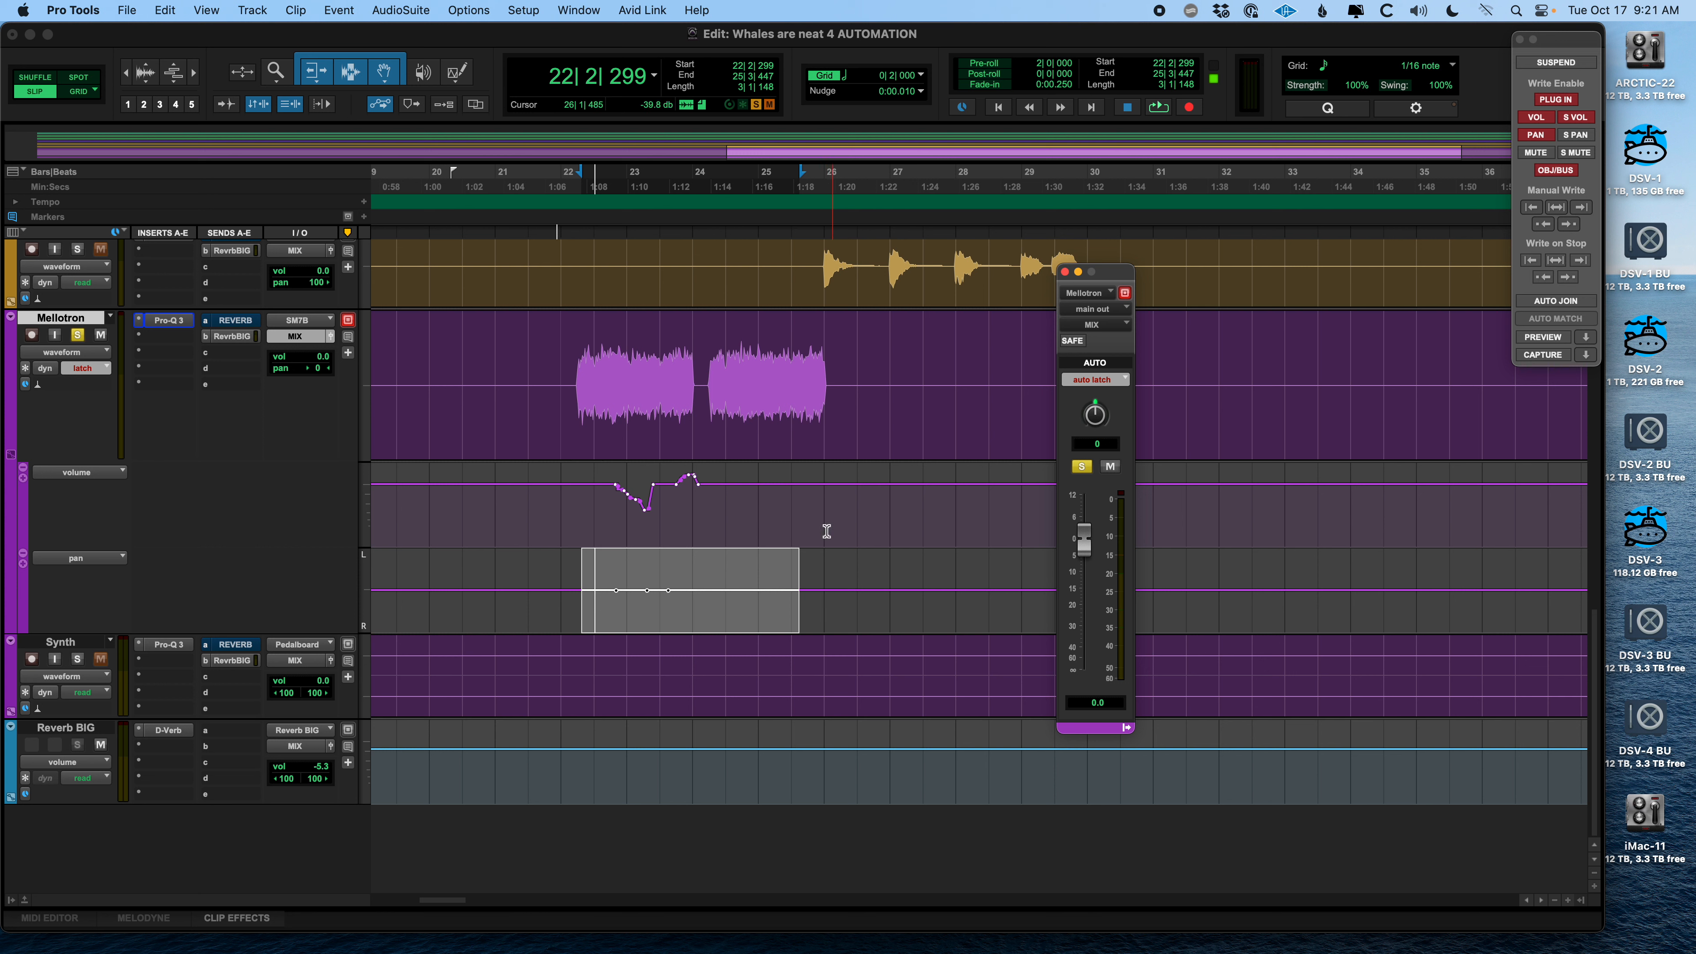
Clear the Mellotron's volume automation from bar 21 beat 4 to bar 26 and set its automation mode to touch
click(579, 584)
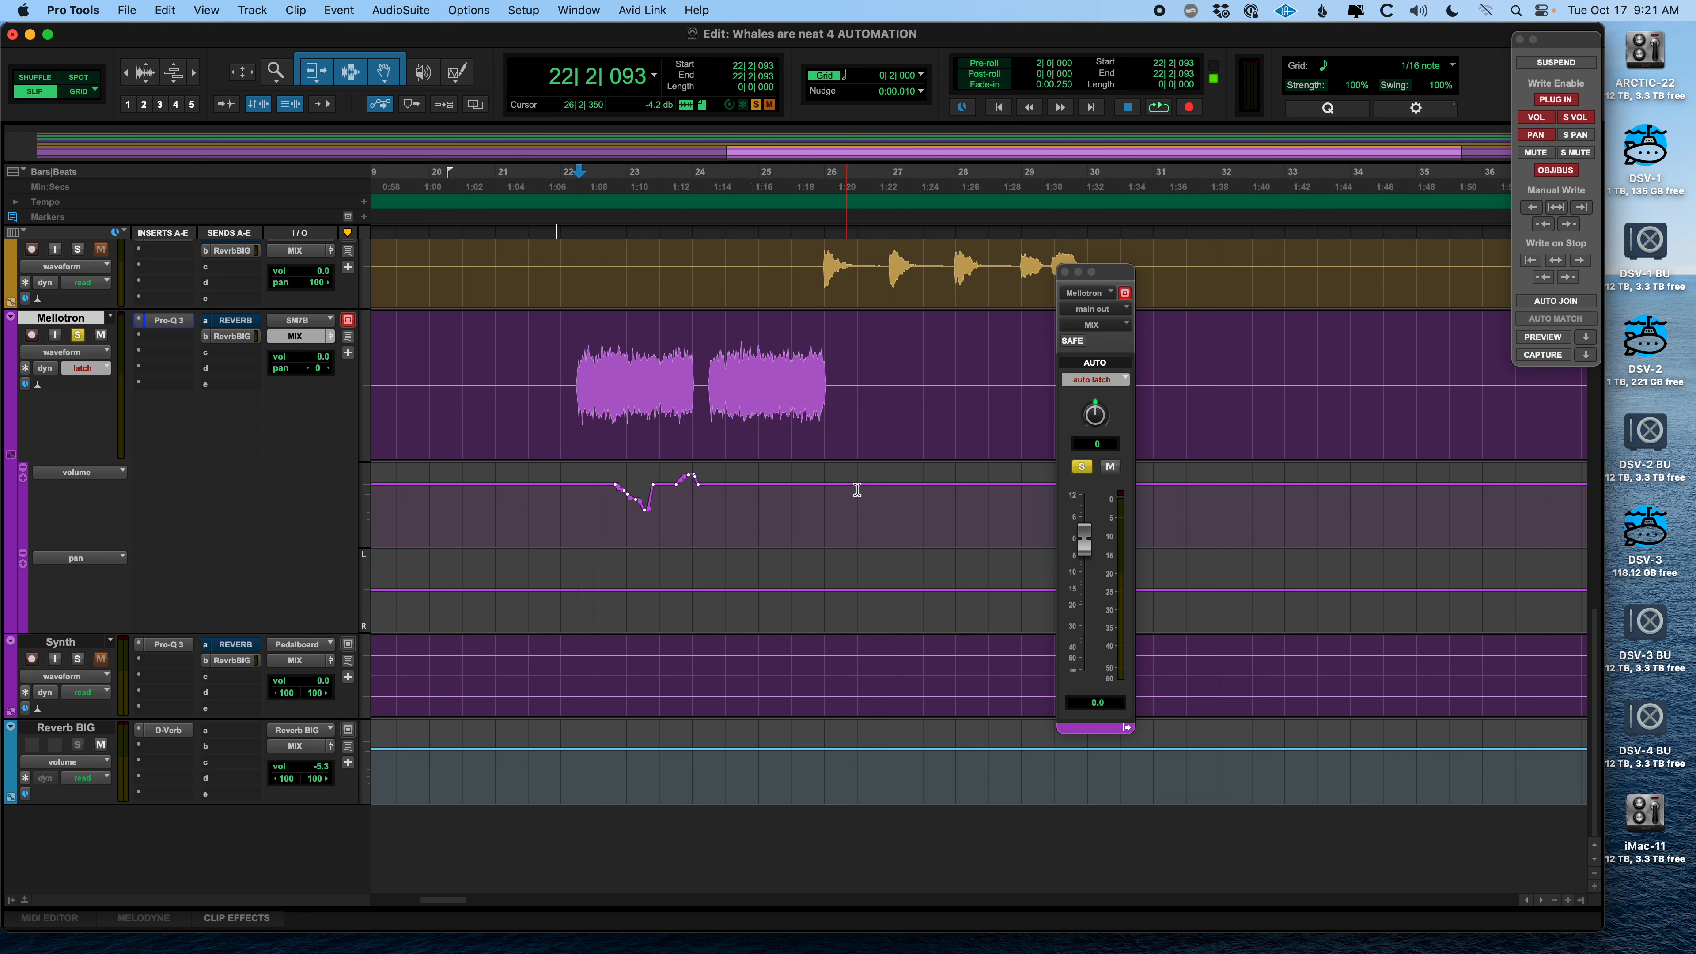
drag(858, 490, 548, 497)
key(Delete)
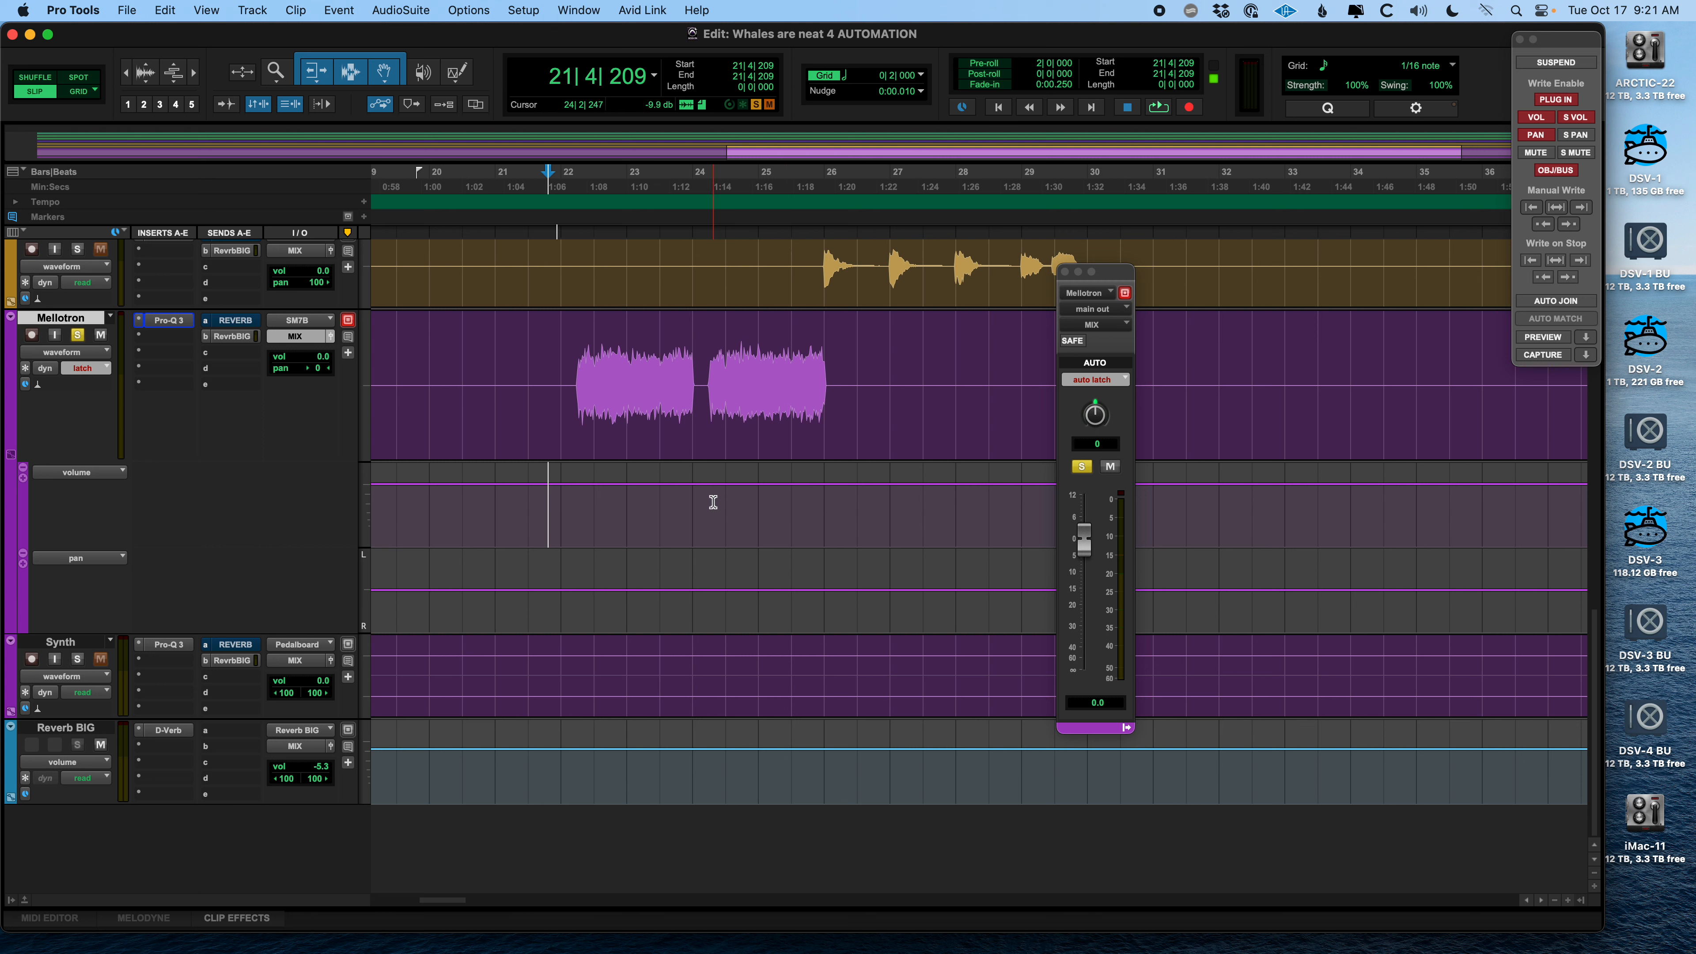
click(1110, 381)
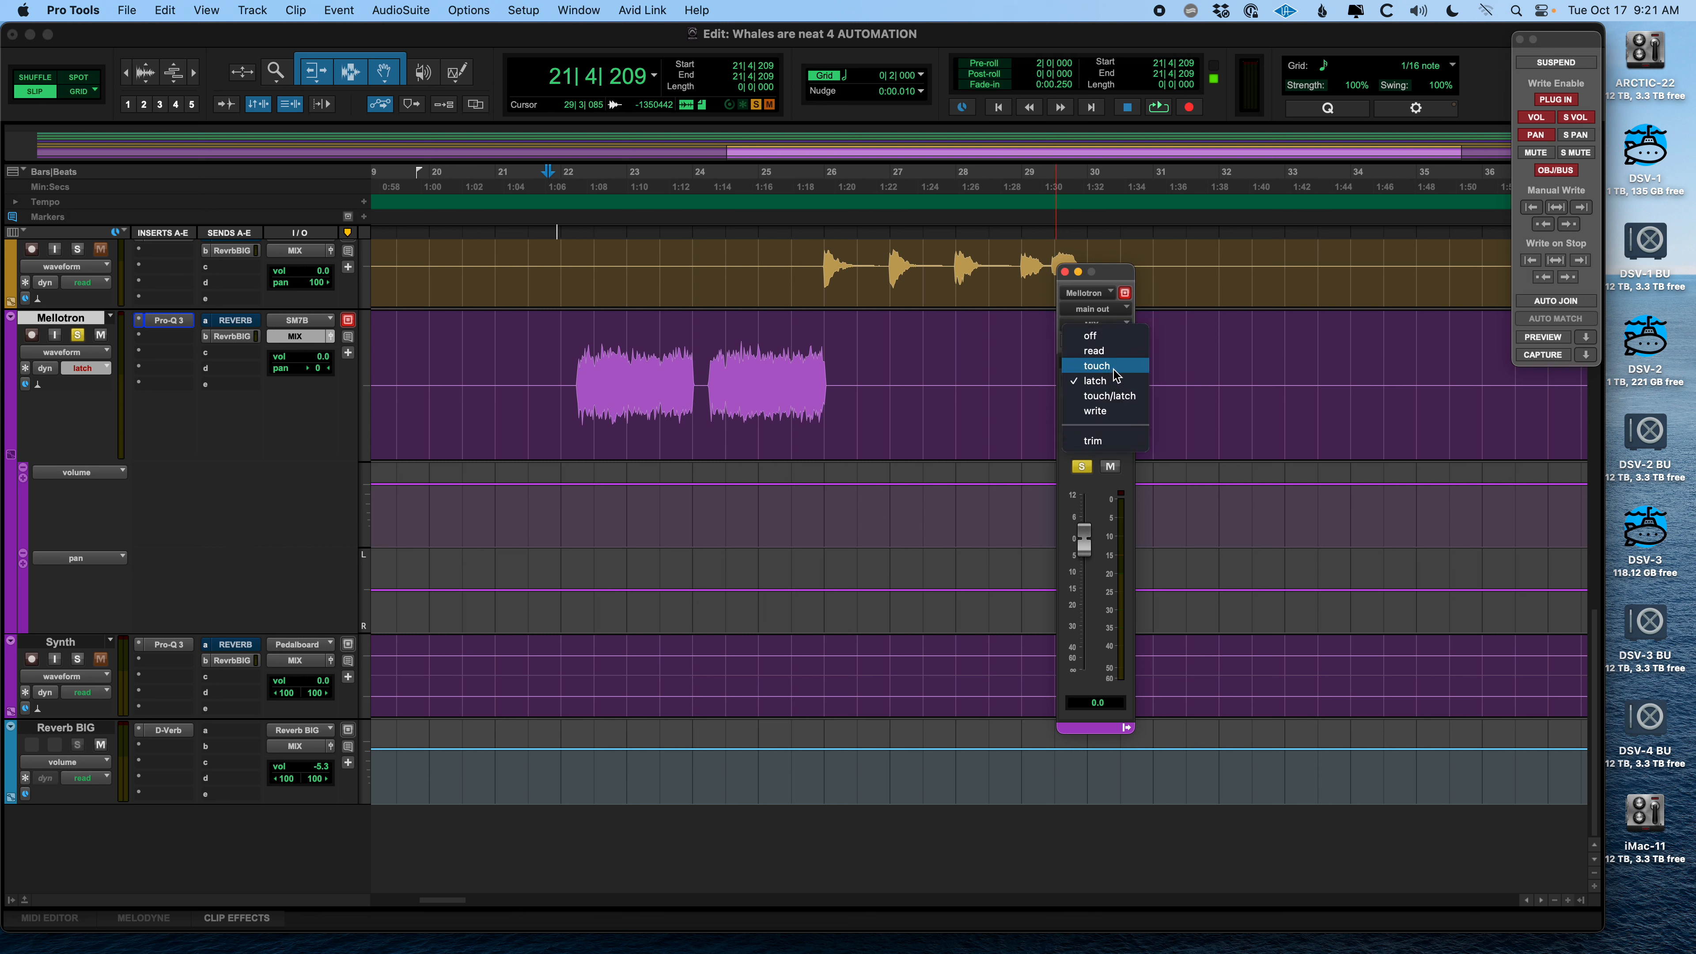
click(1114, 374)
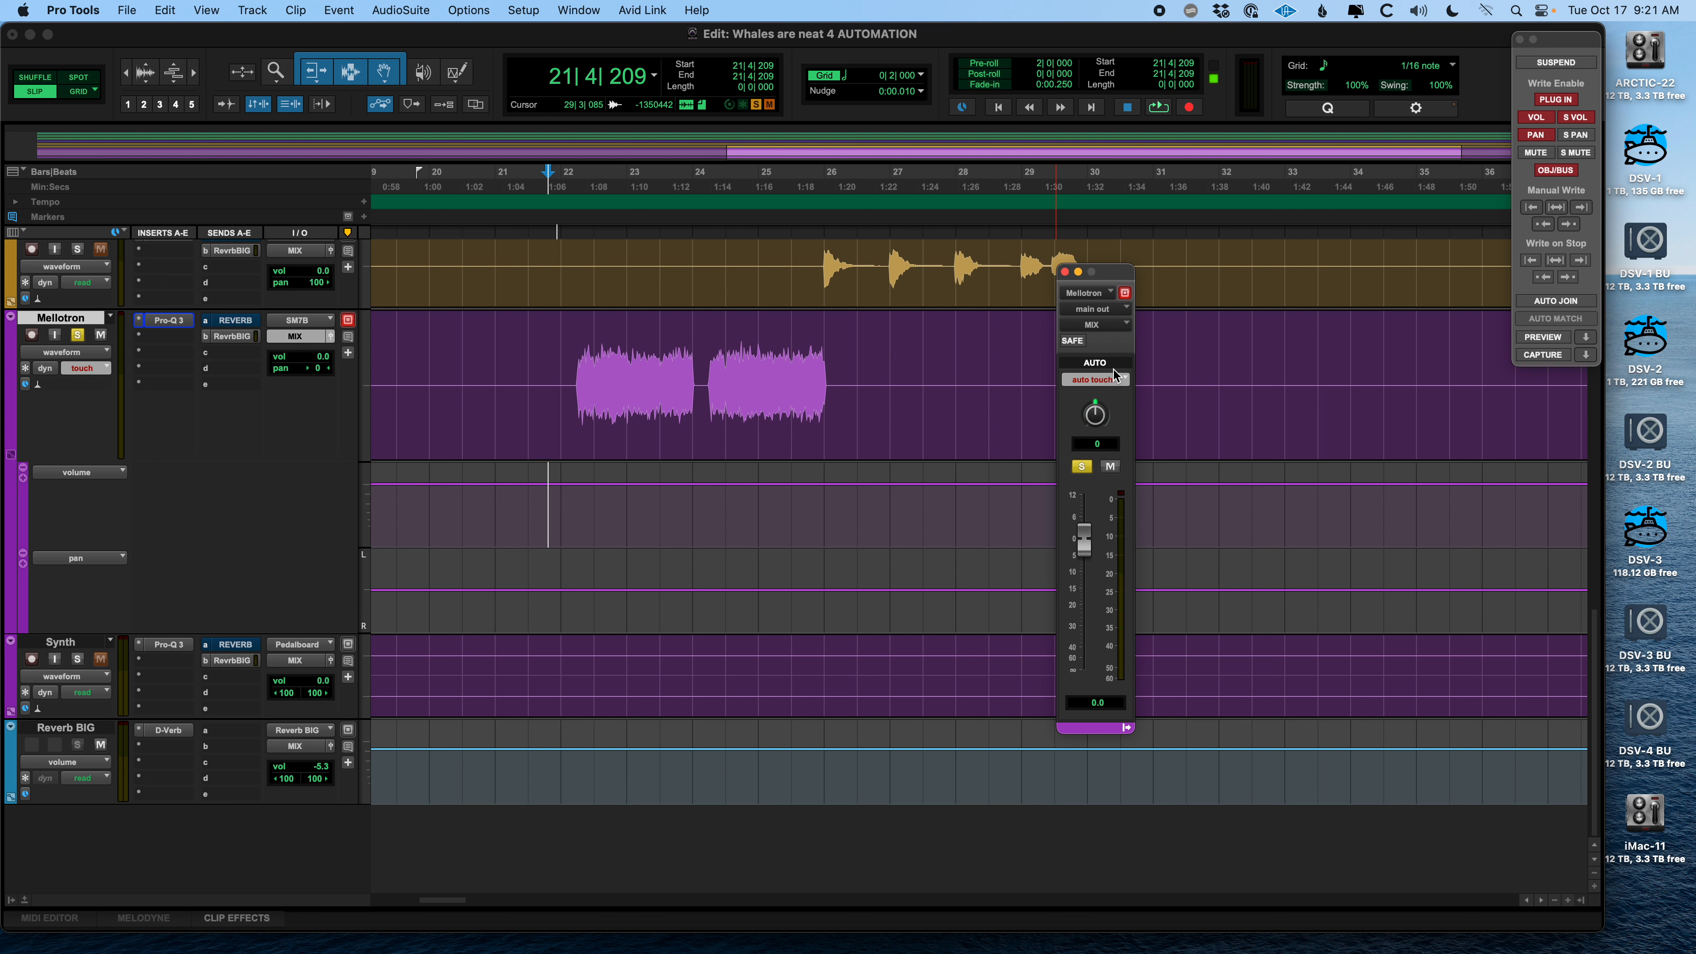
Move the Automation window closer to the Mellotron's fader window and draw a V-shaped volume dip around the start of bar 23
click(624, 497)
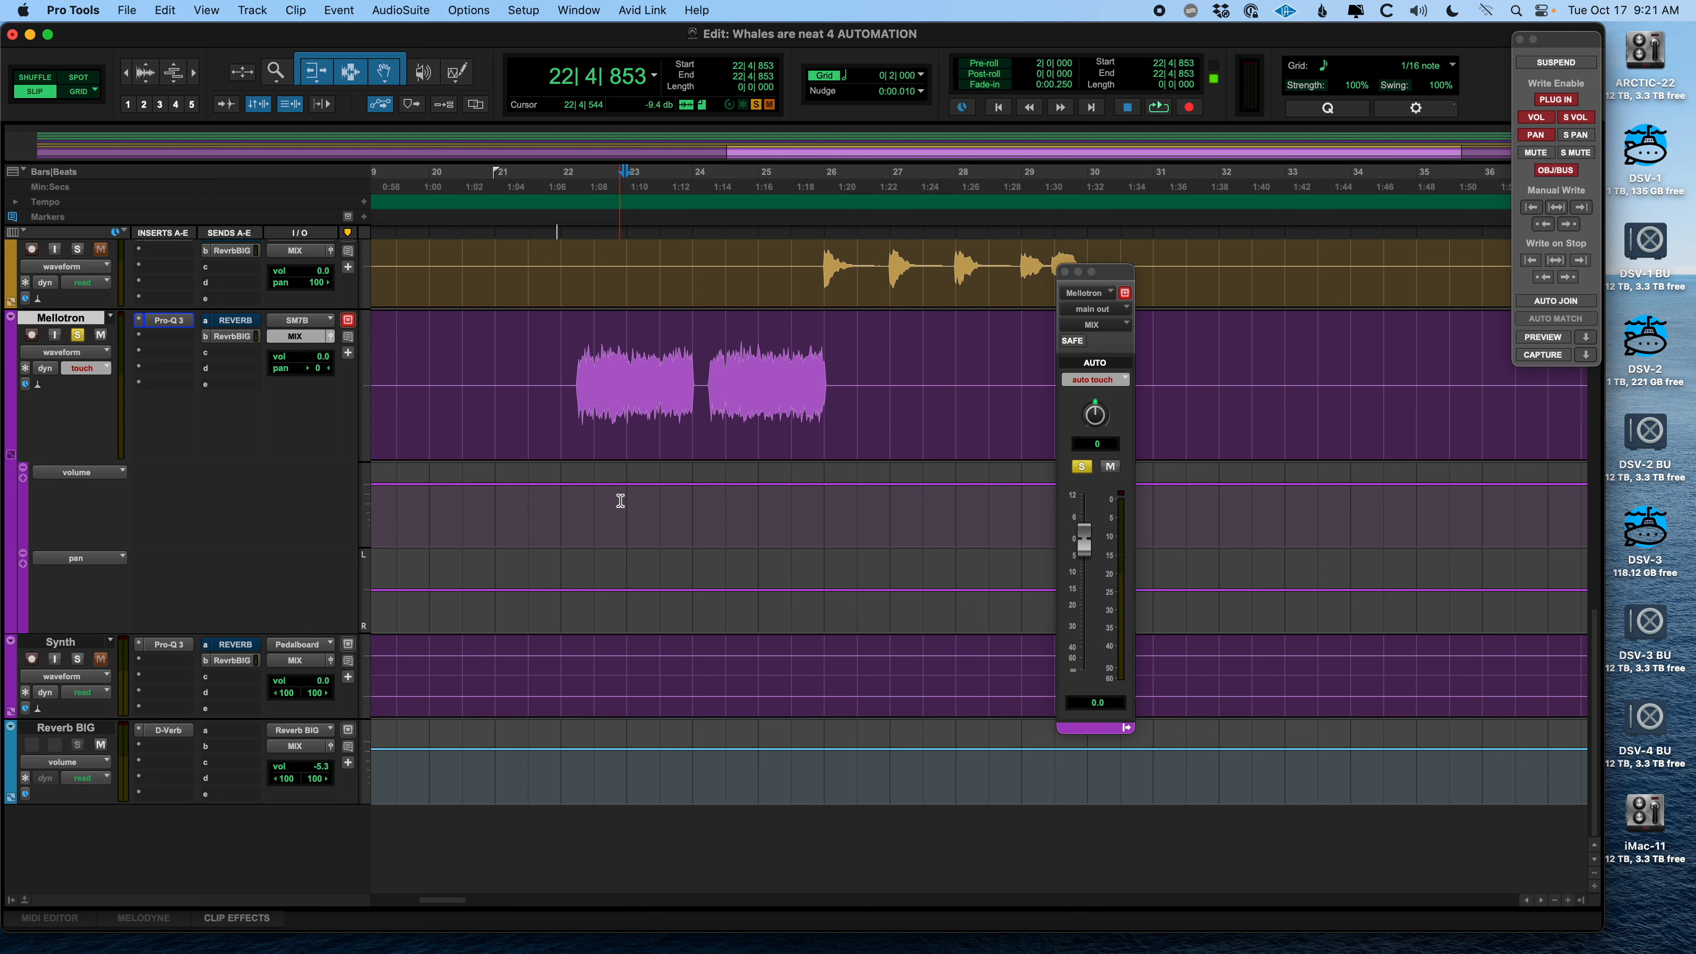
drag(1569, 39, 1380, 323)
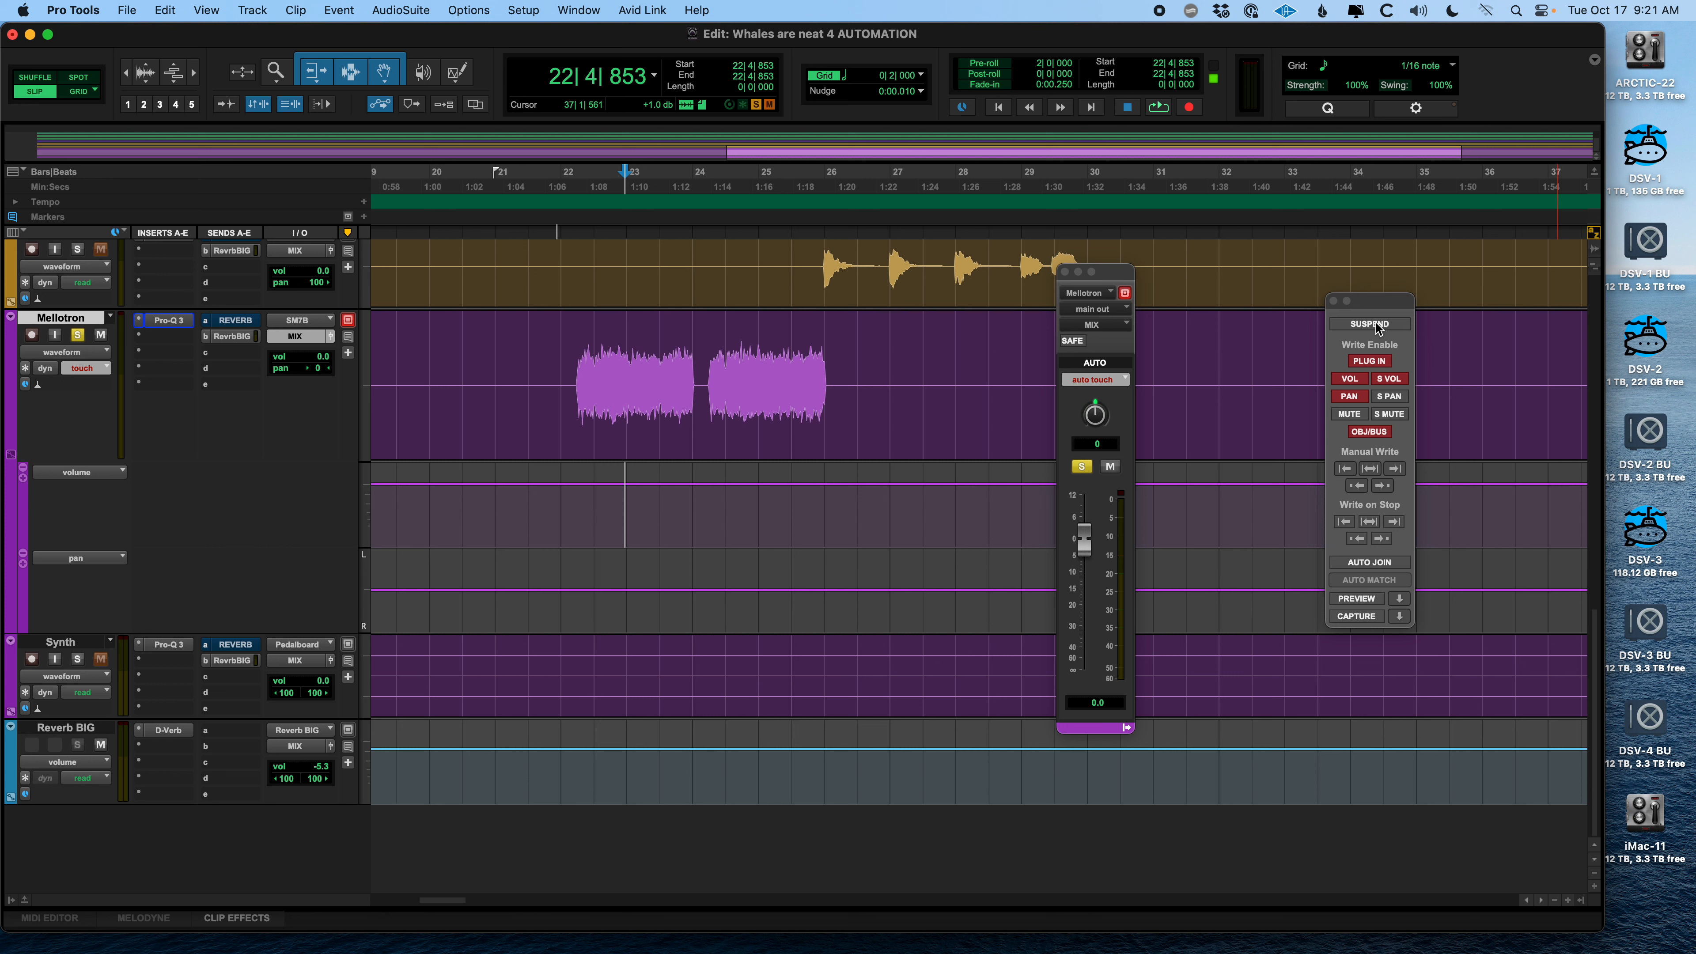
click(617, 485)
click(645, 486)
drag(635, 496, 633, 511)
click(603, 508)
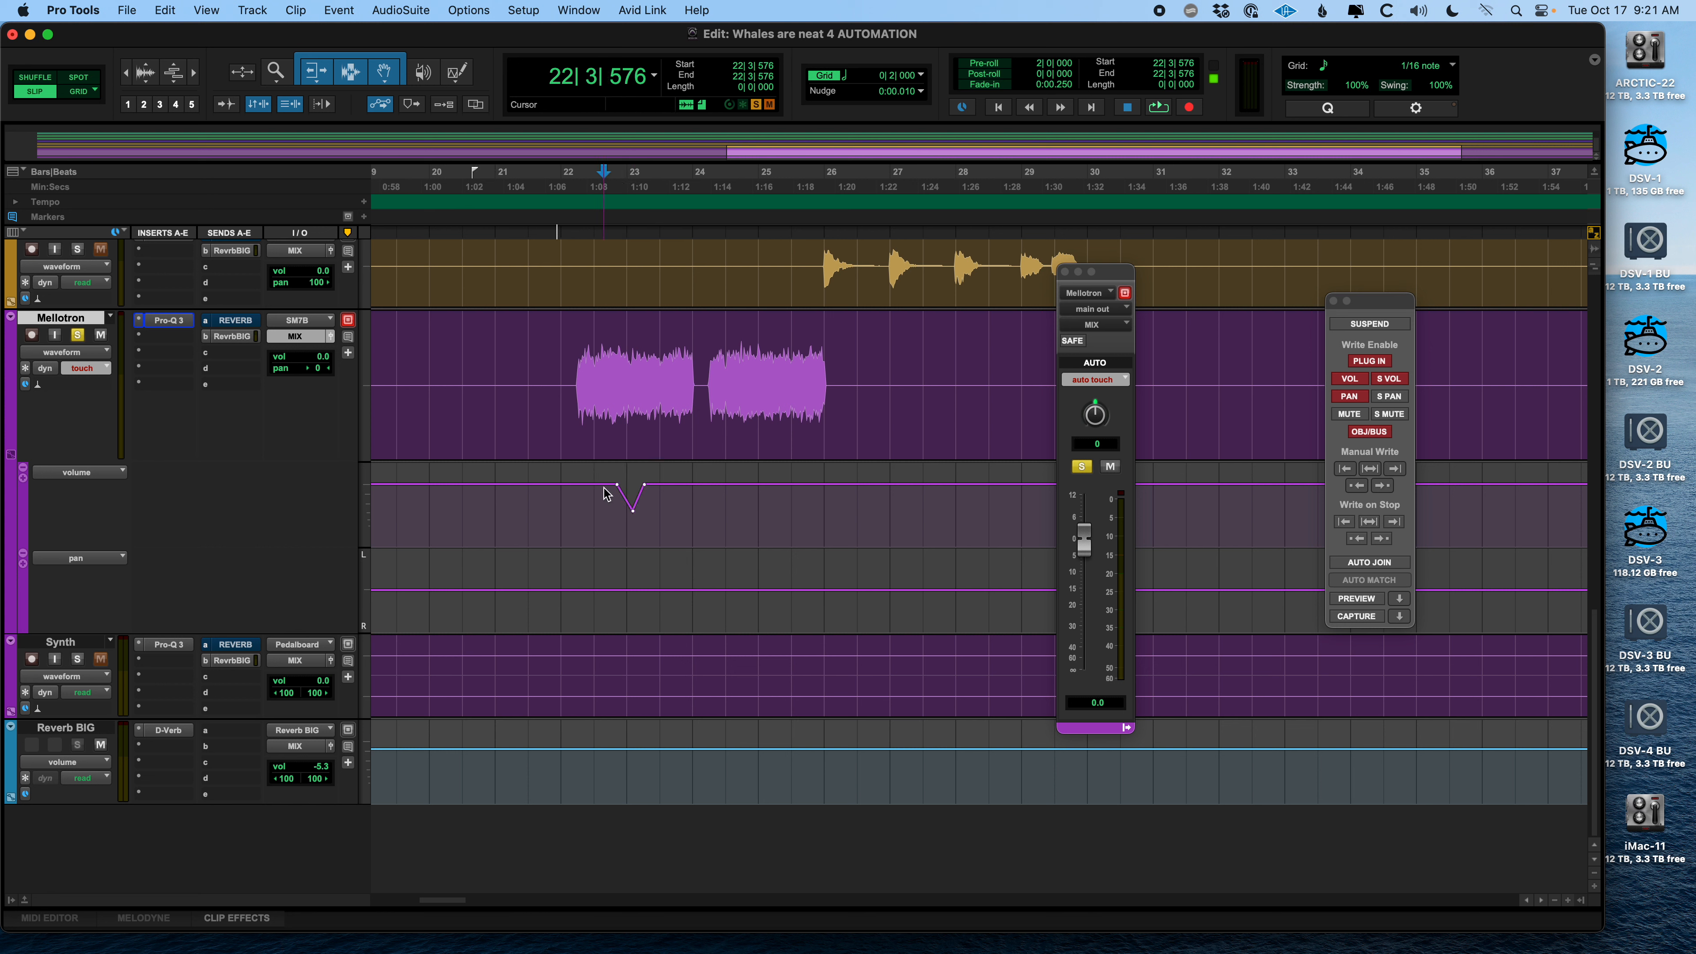
Suspend all automation while playing the Mellotron's volume dip from bar 22 beat 3, and lift the suspension after stopping
click(1396, 326)
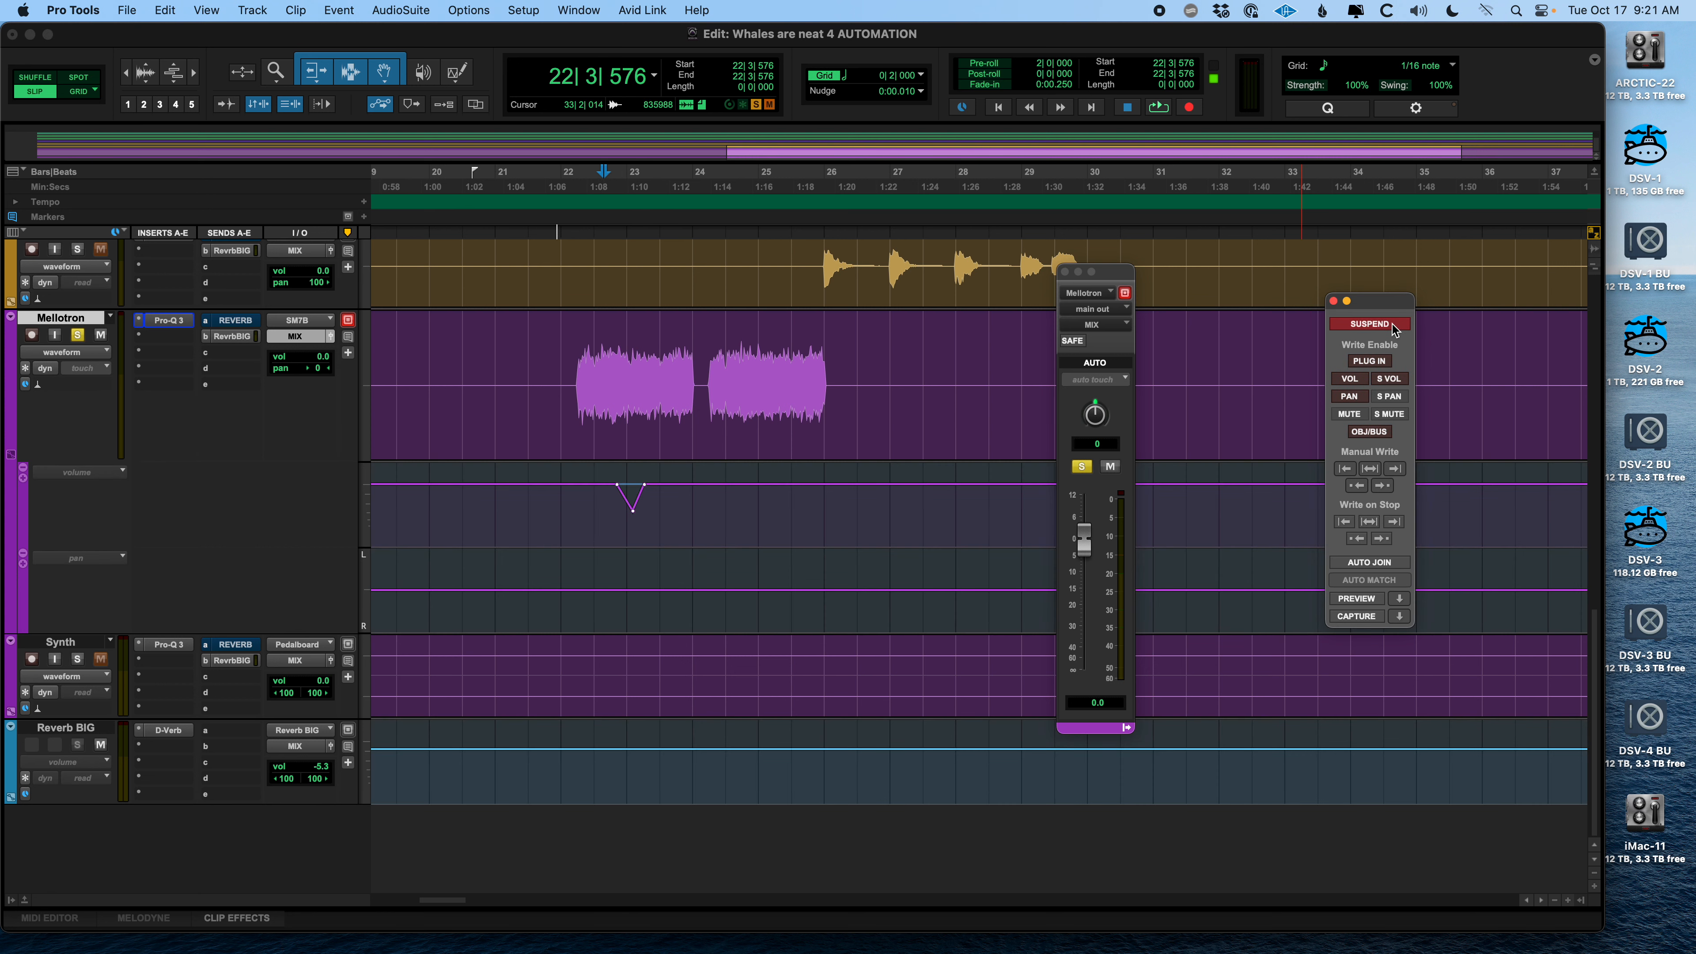
key(space)
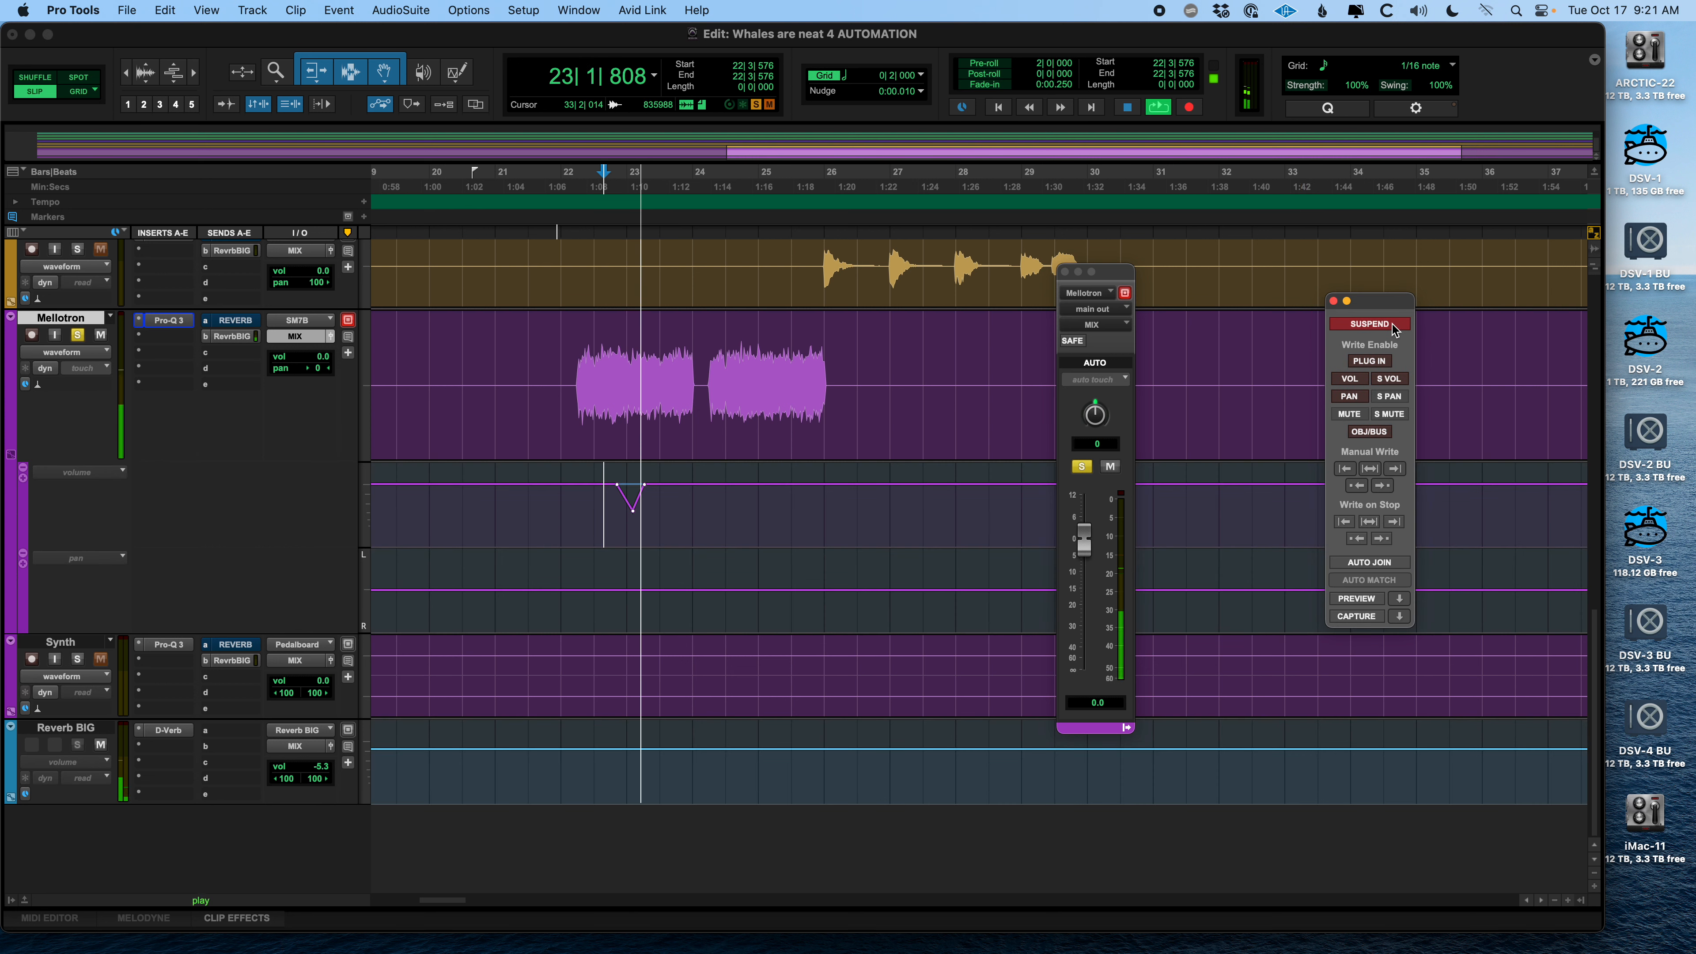
key(space)
click(1396, 326)
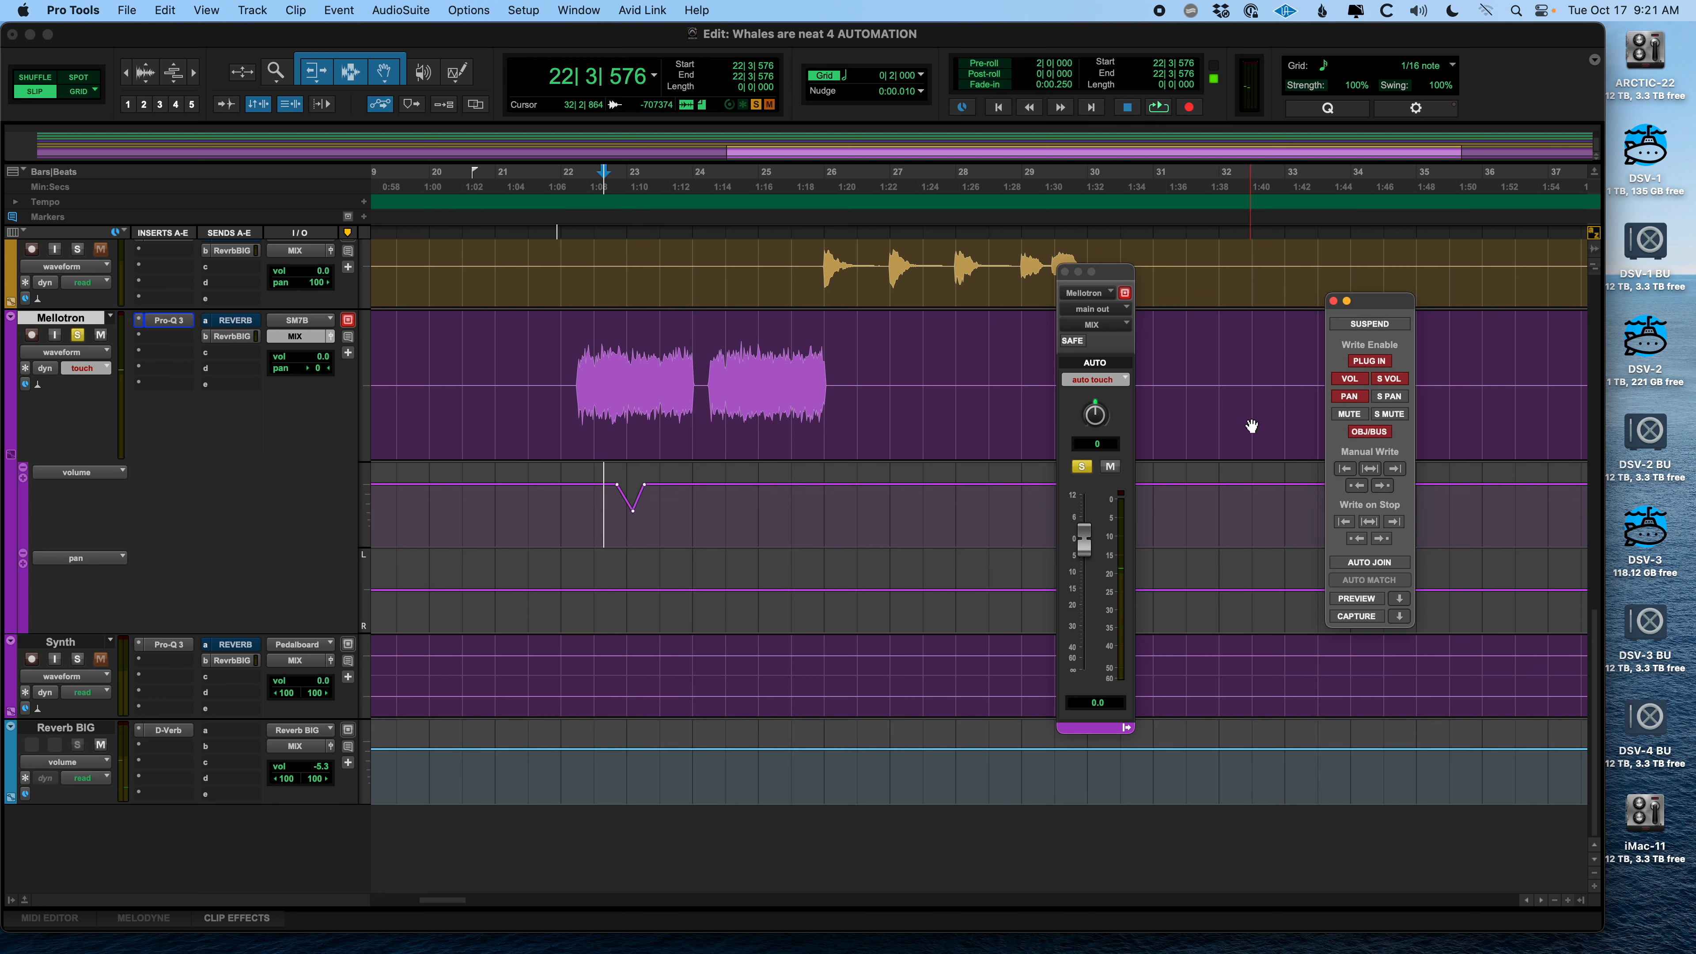
click(772, 498)
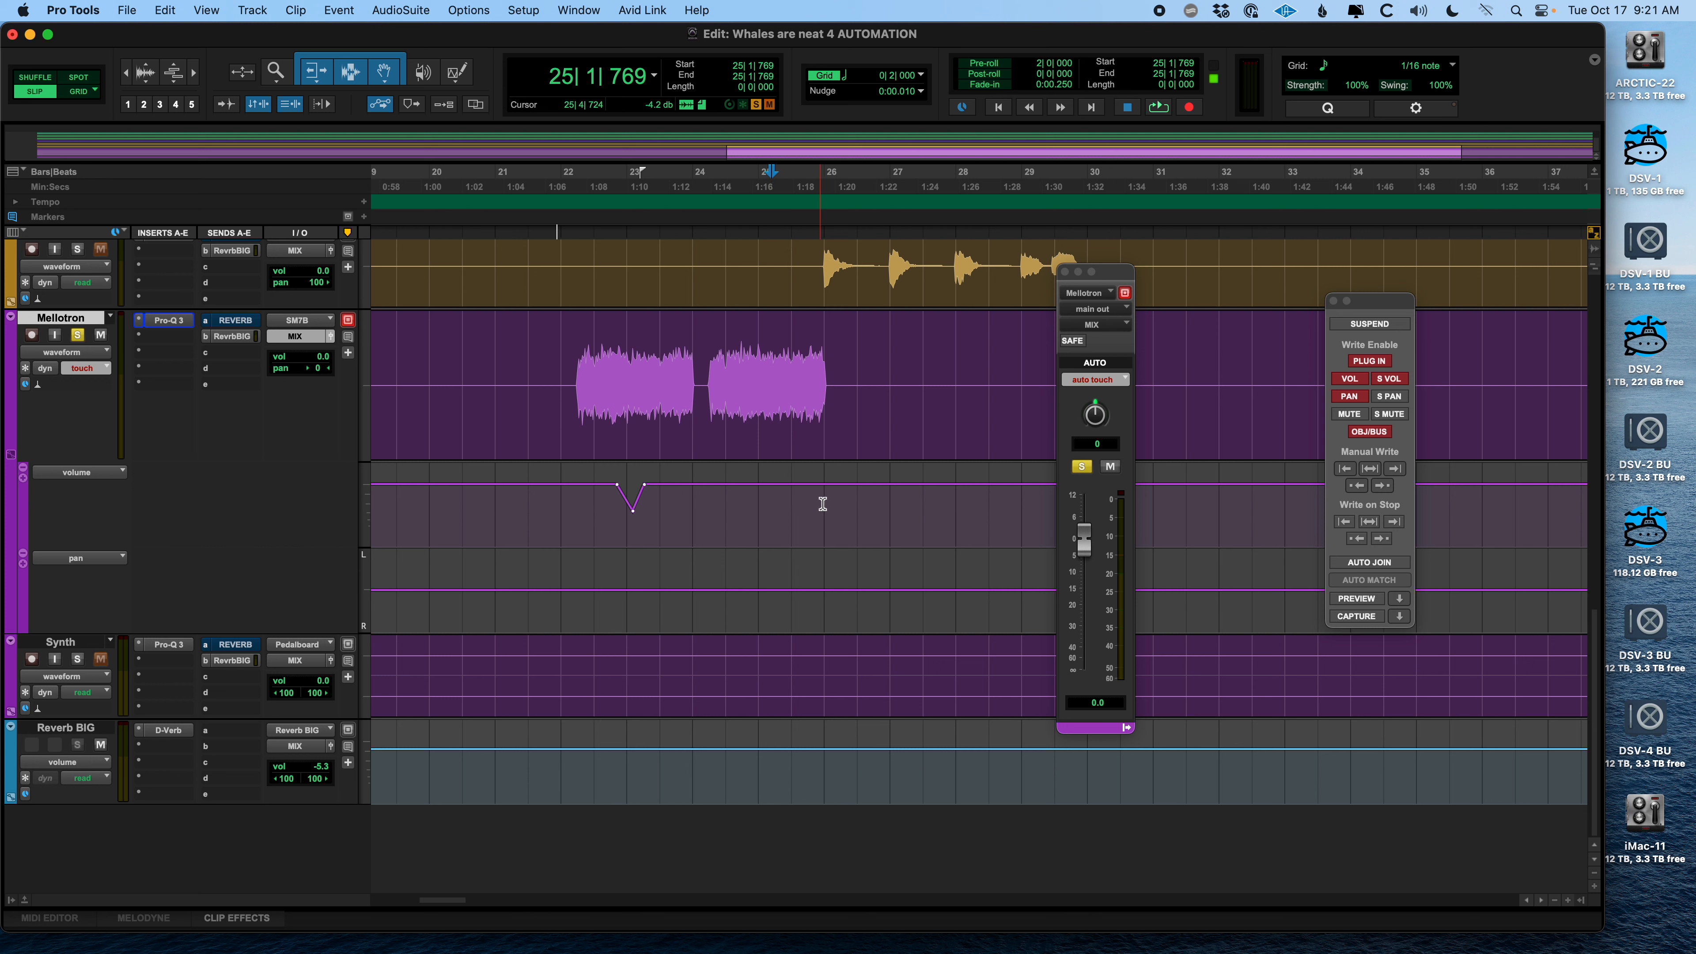